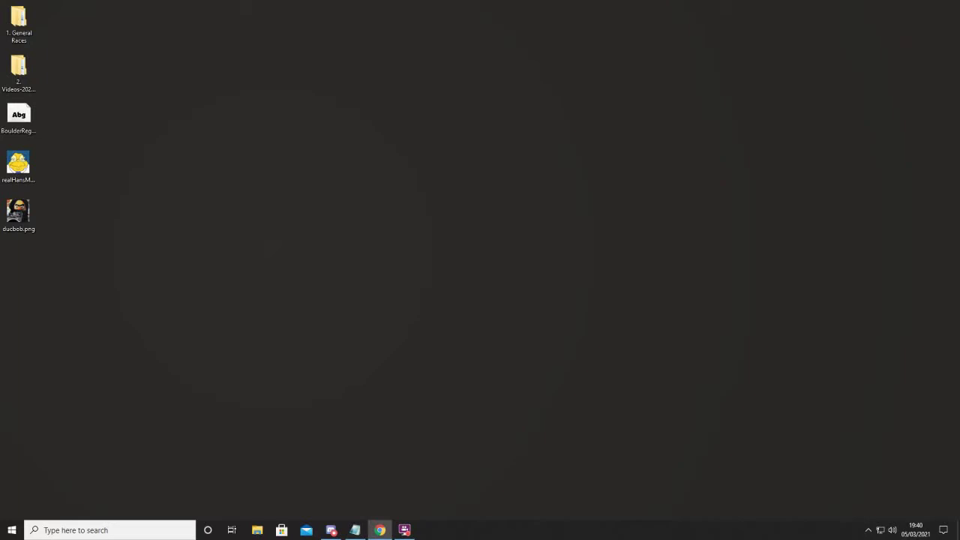
- Switch to Discord and open the Google Drive overlay folder linked in the restream channel's pinned messages
{"action": "left_click", "coordinate": [332, 531]}
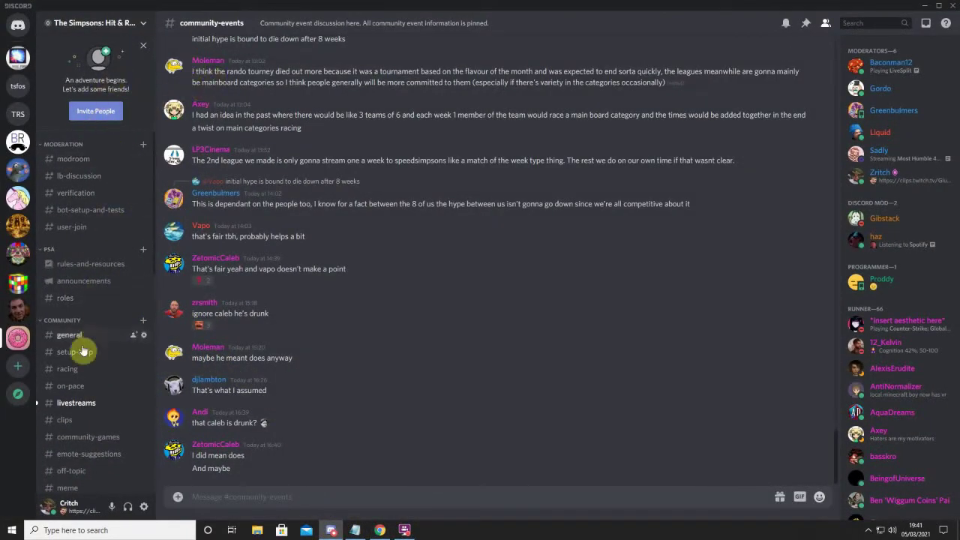
{"action": "scroll", "coordinate": [96, 351], "scroll_direction": "down", "scroll_amount": 5}
{"action": "left_click", "coordinate": [78, 277]}
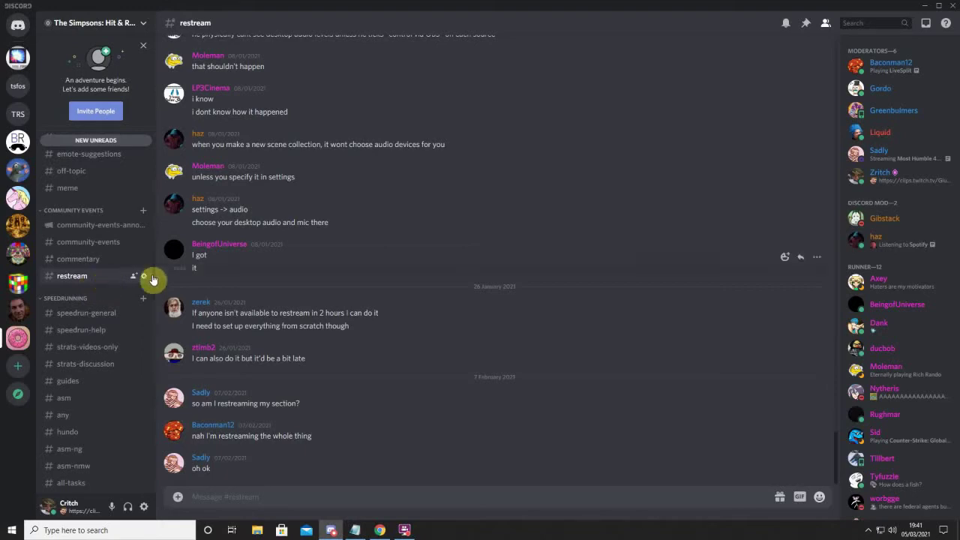
{"action": "left_click", "coordinate": [806, 25]}
{"action": "scroll", "coordinate": [669, 276], "scroll_direction": "down", "scroll_amount": 5}
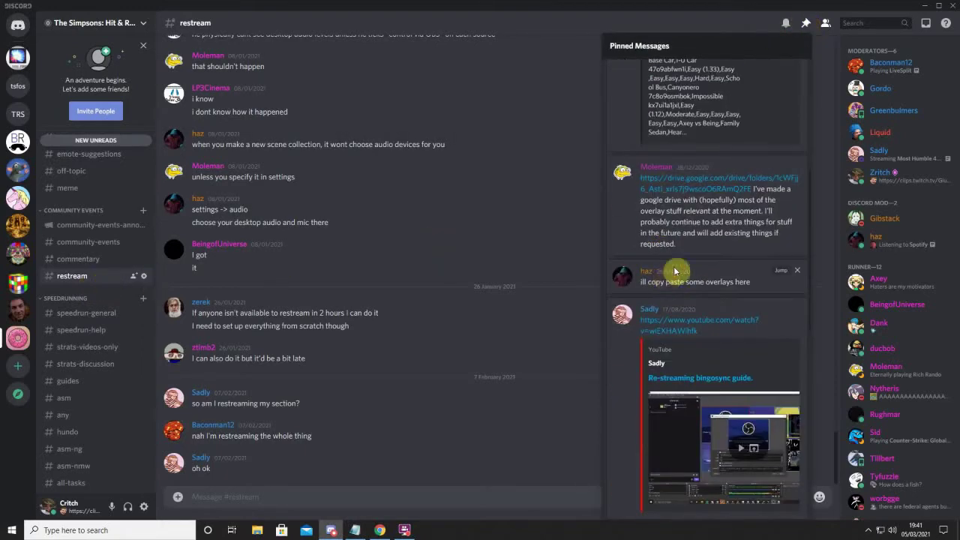
{"action": "left_click", "coordinate": [695, 190]}
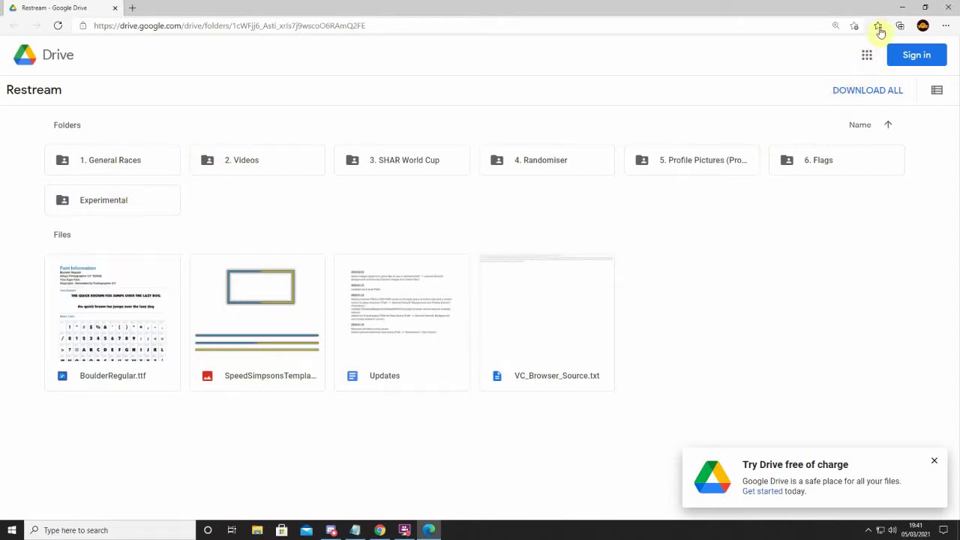
{"action": "left_click", "coordinate": [900, 9]}
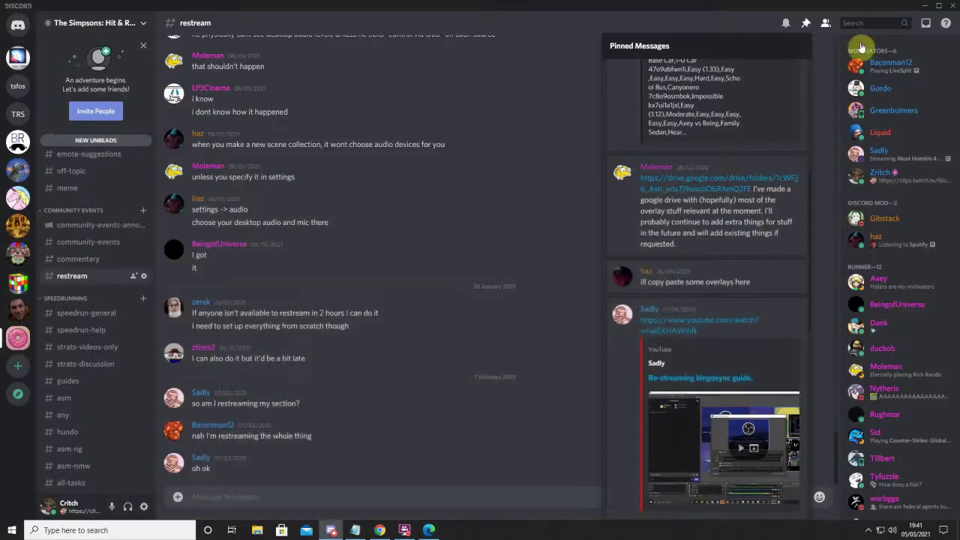
{"action": "left_click", "coordinate": [909, 6]}
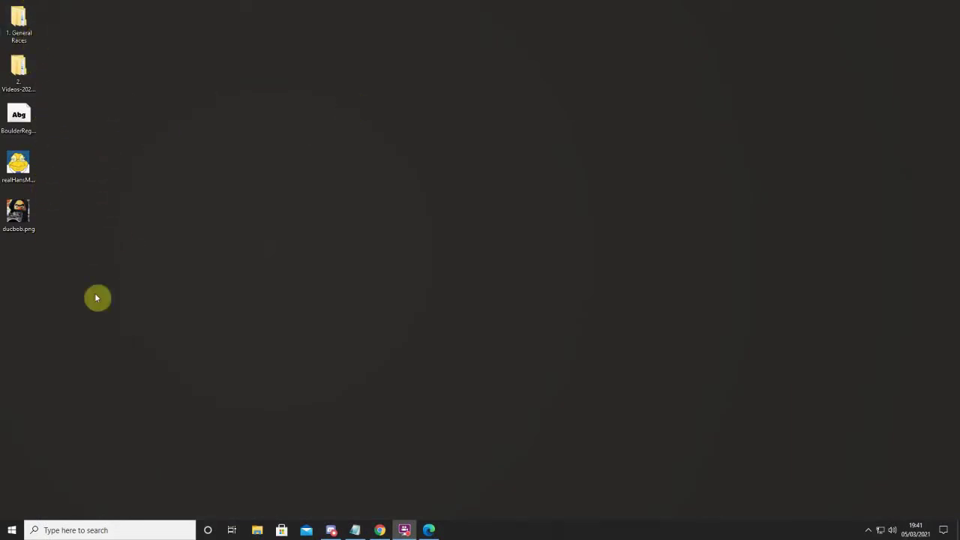
- Install the Boulder Regular font file from the desktop through Windows Font settings, replacing the existing copy
{"action": "left_click", "coordinate": [165, 536]}
{"action": "type", "text": "fonts"}
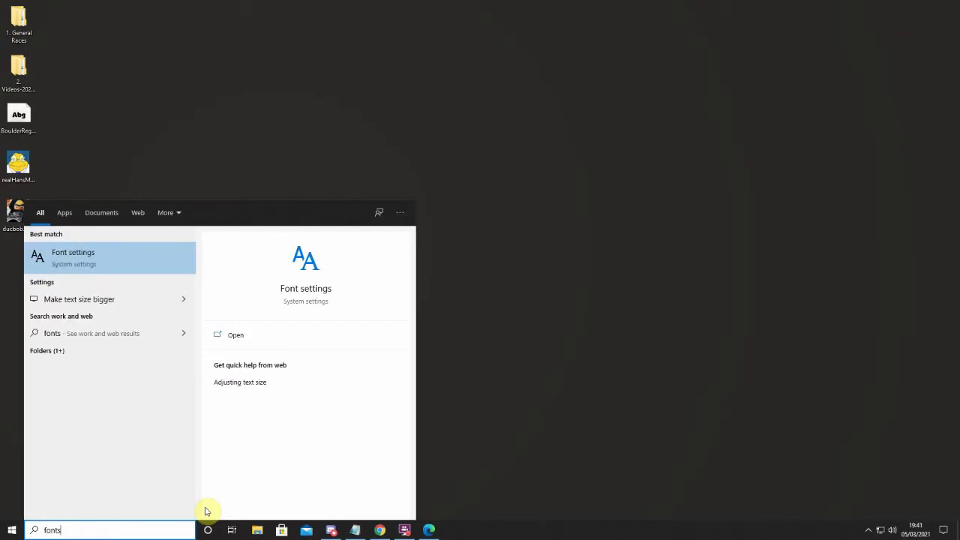
{"action": "key", "text": "Return"}
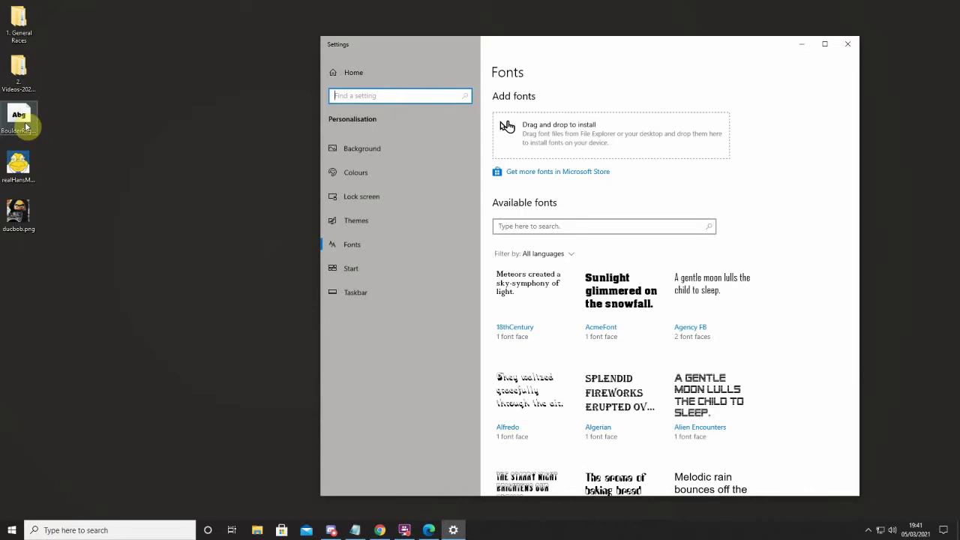
{"action": "left_click_drag", "start_coordinate": [26, 129], "coordinate": [616, 154]}
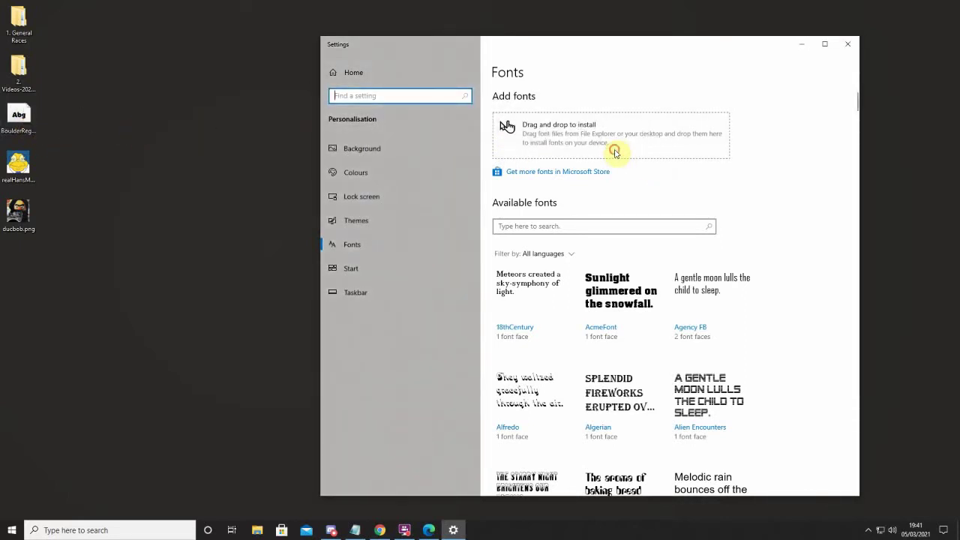
{"action": "left_click_drag", "start_coordinate": [26, 126], "coordinate": [519, 143]}
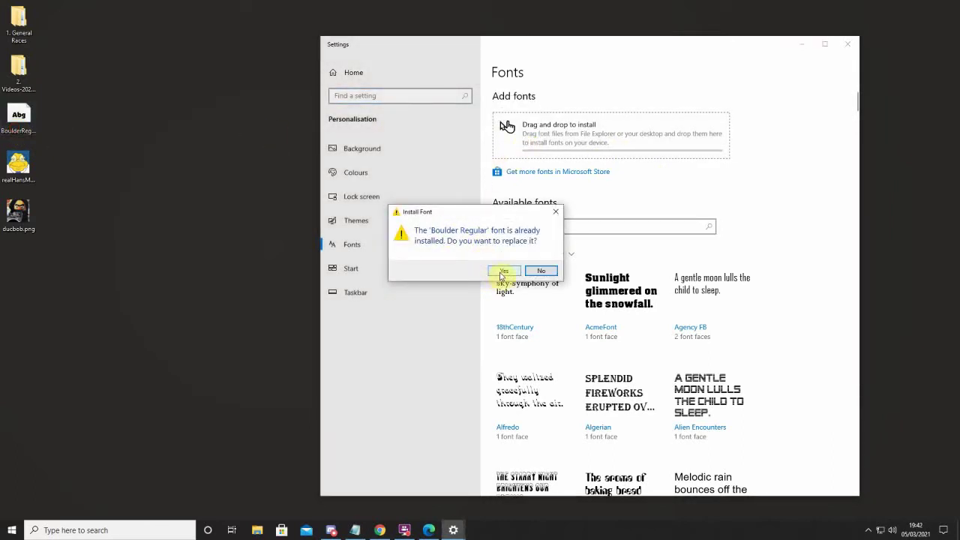
{"action": "left_click", "coordinate": [502, 272]}
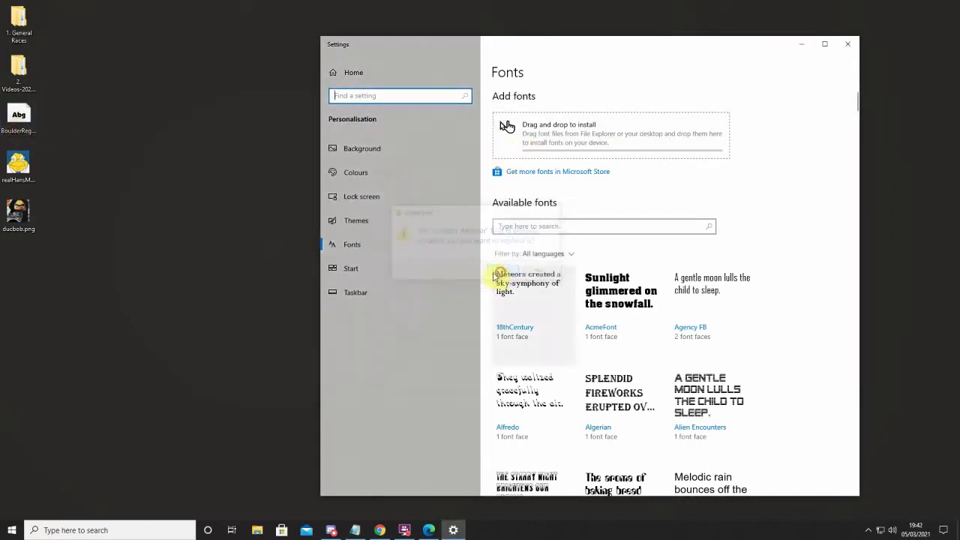
{"action": "left_click", "coordinate": [846, 42]}
- Launch OBS Studio (64bit)
{"action": "left_click", "coordinate": [135, 530]}
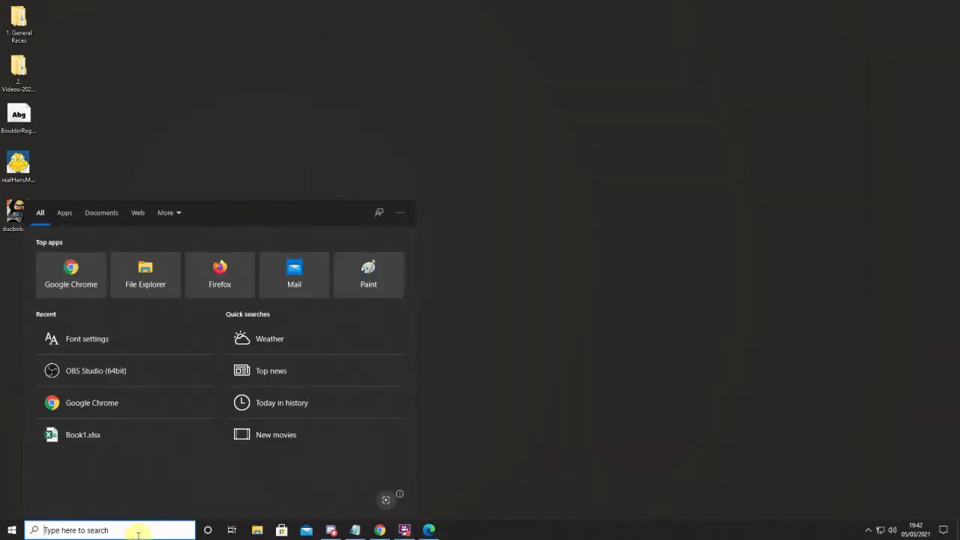
{"action": "type", "text": "obs"}
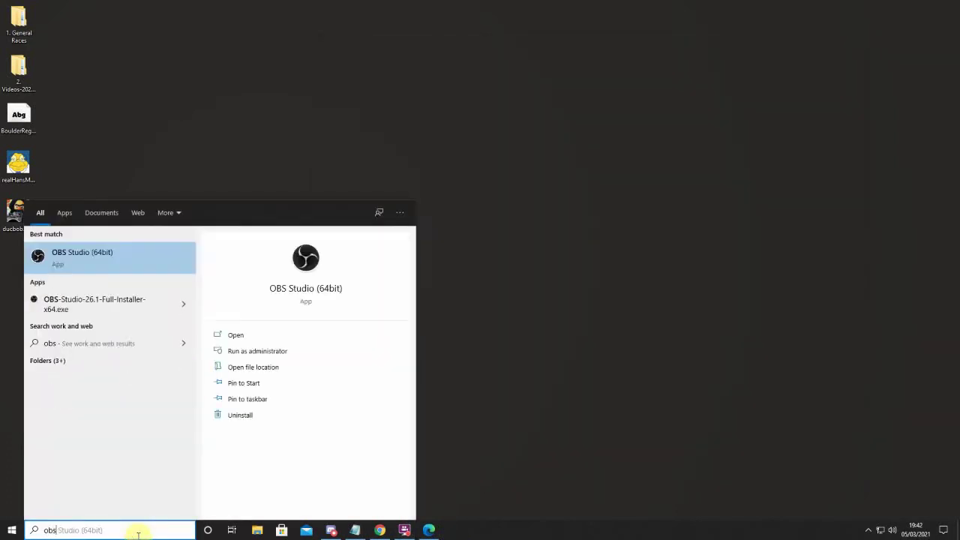
{"action": "key", "text": "Return"}
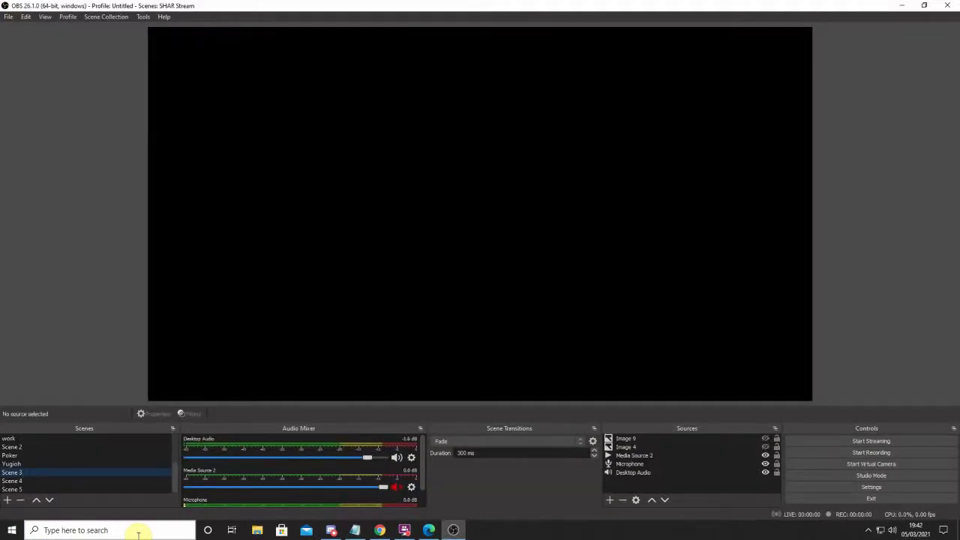
- Create a scene collection named "Speedsimpons restream" and rename its default scene to "Countdown Scene"
{"action": "left_click", "coordinate": [104, 18]}
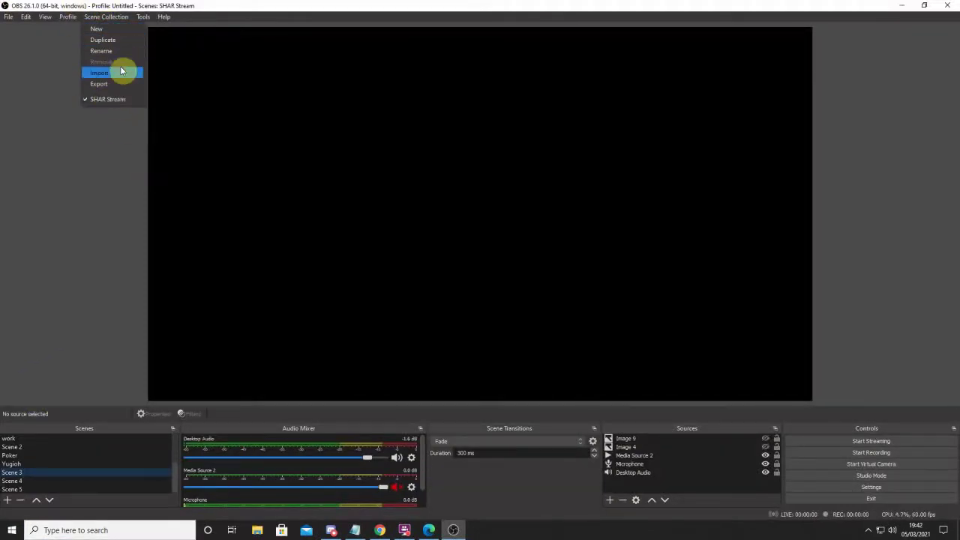
{"action": "left_click", "coordinate": [102, 30]}
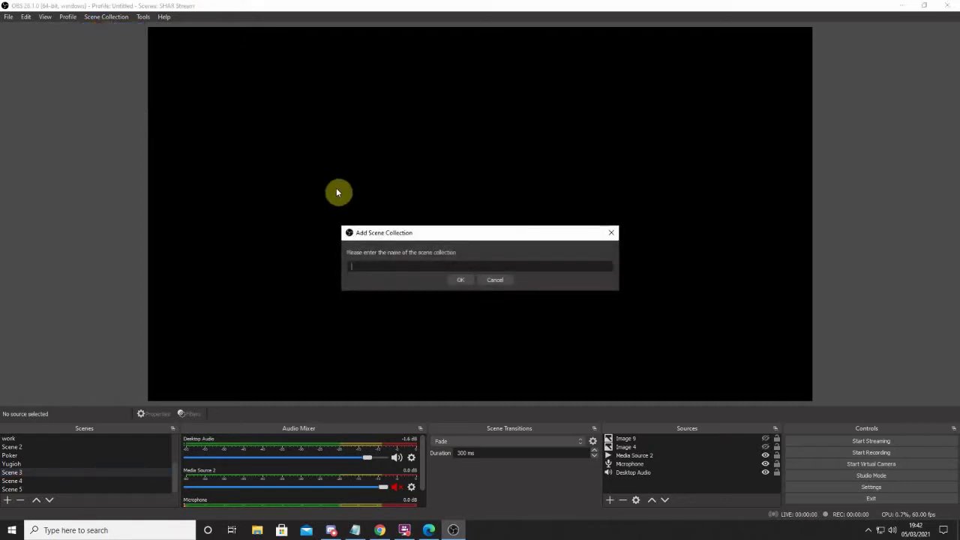
{"action": "type", "text": "Speedsimpons restream"}
{"action": "key", "text": "Return"}
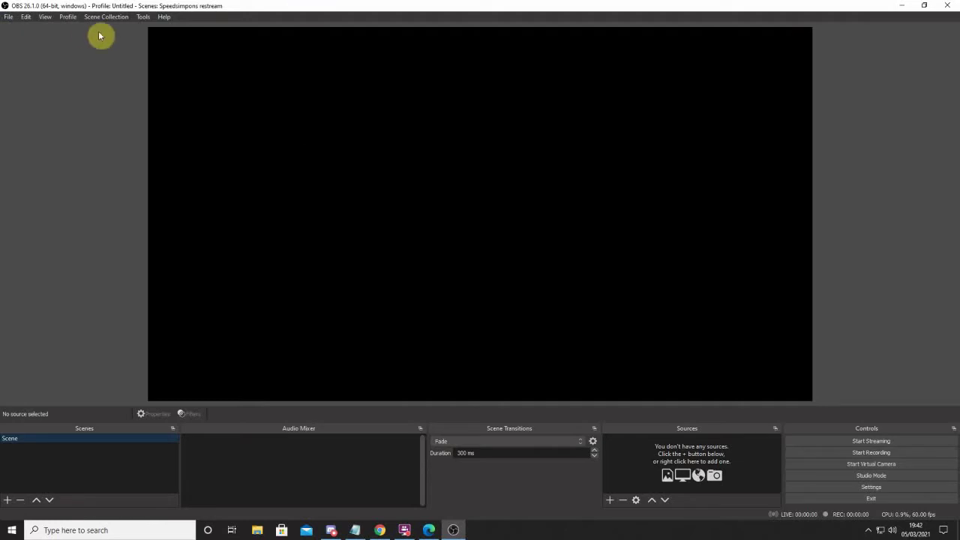
{"action": "left_click", "coordinate": [119, 18]}
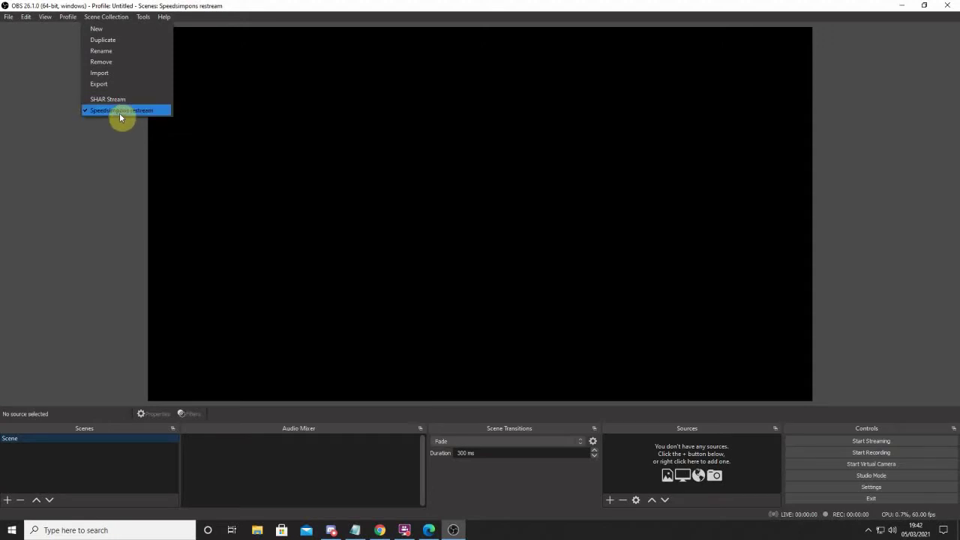
{"action": "left_click", "coordinate": [119, 111]}
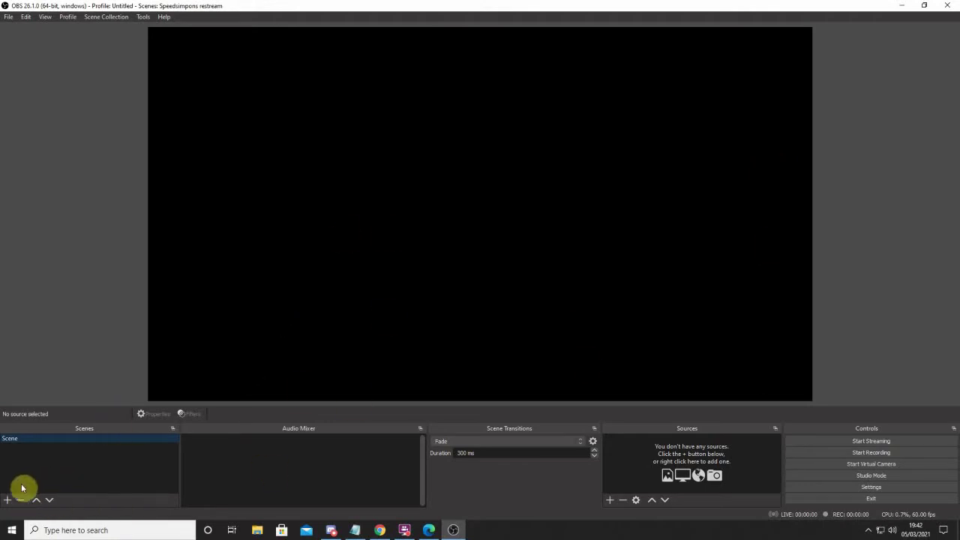
{"action": "right_click", "coordinate": [18, 438]}
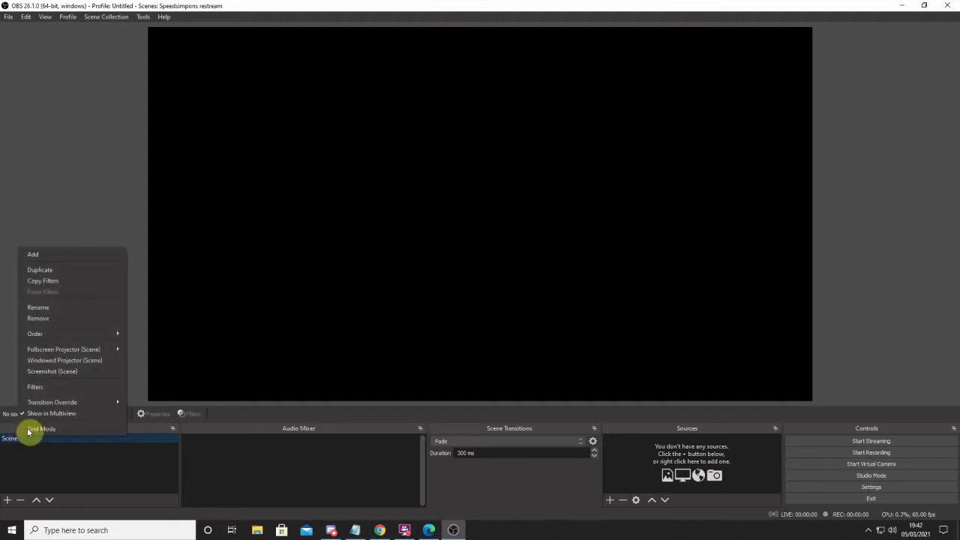
{"action": "left_click", "coordinate": [47, 309]}
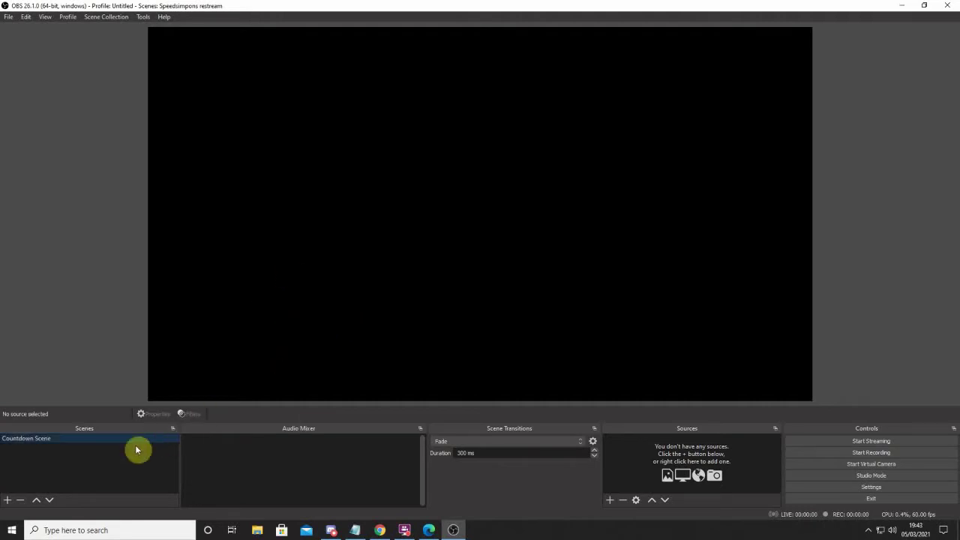
- Add a new media source named "Background Video" to the Countdown Scene
{"action": "left_click", "coordinate": [611, 501]}
{"action": "left_click", "coordinate": [590, 506]}
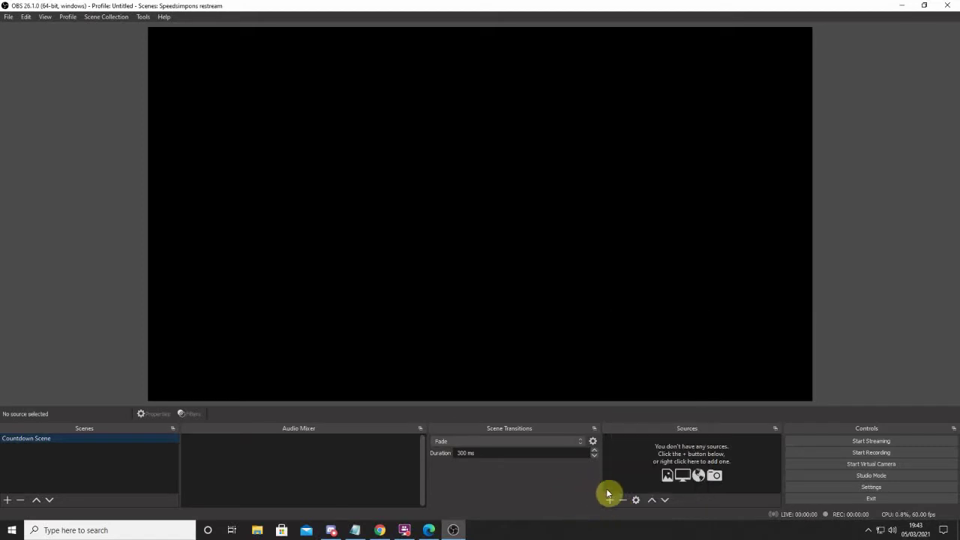
{"action": "left_click", "coordinate": [609, 501]}
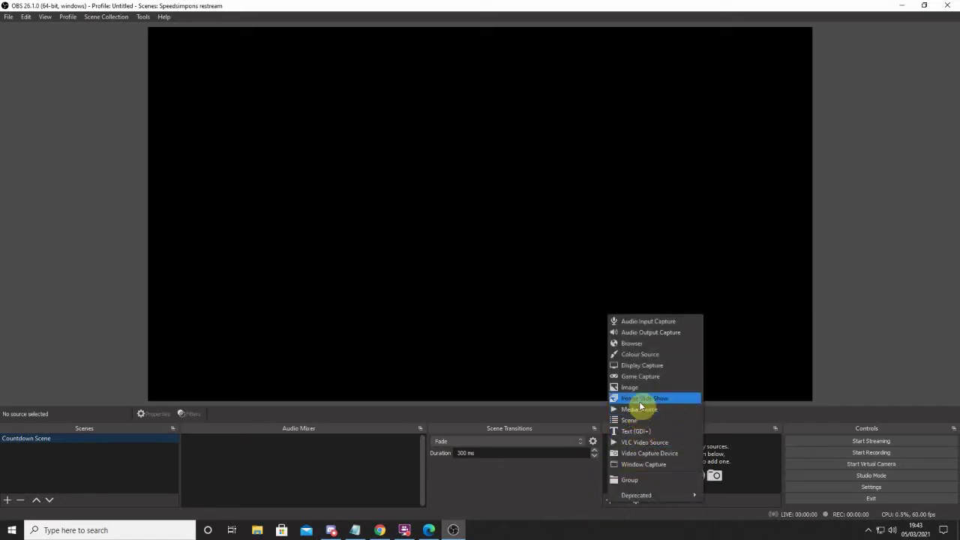
{"action": "left_click", "coordinate": [634, 412]}
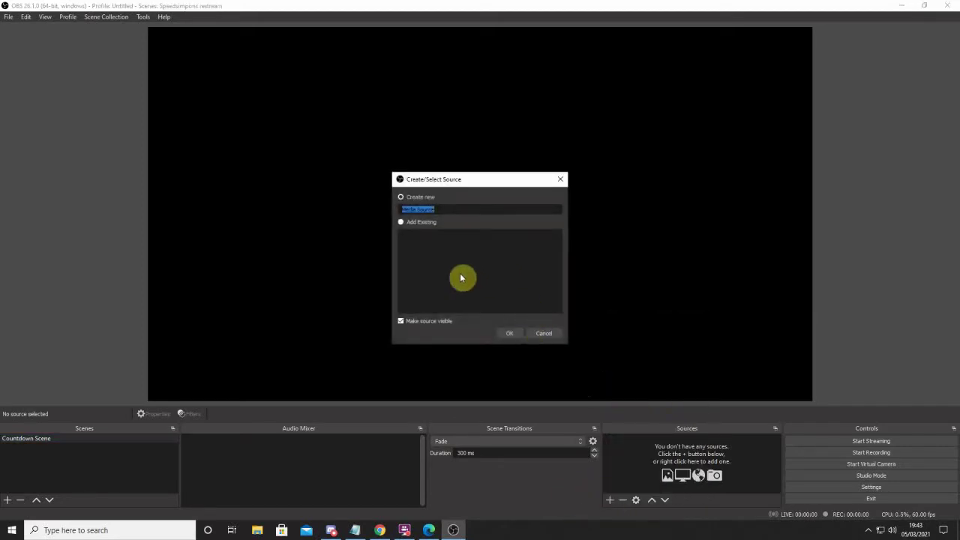
{"action": "type", "text": "Beckground Video"}
{"action": "key", "text": "Return"}
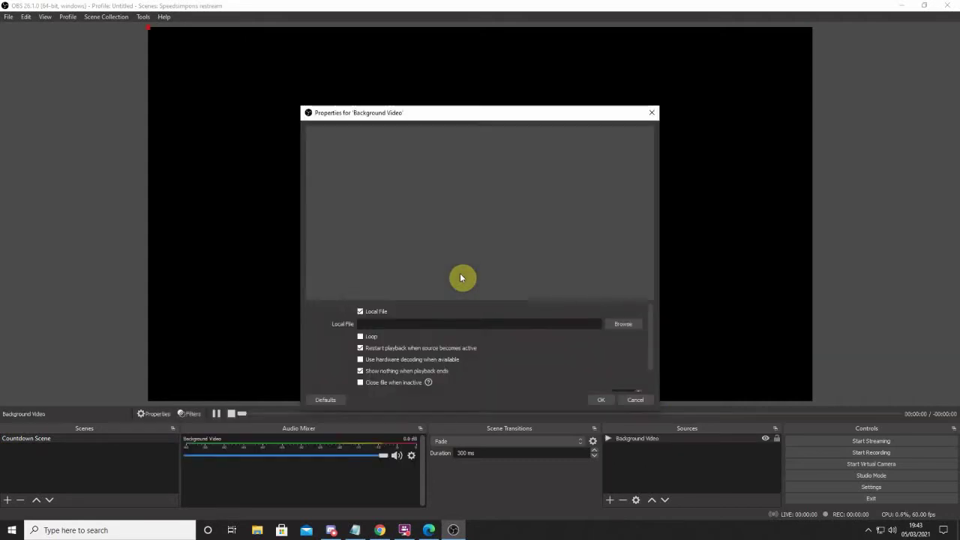
- Set the Background Video source to loop BackgroundVideo.mp4 from General Races > Backgrounds and Overlay Extras > Backgrounds, and lock the source
{"action": "left_click", "coordinate": [374, 337]}
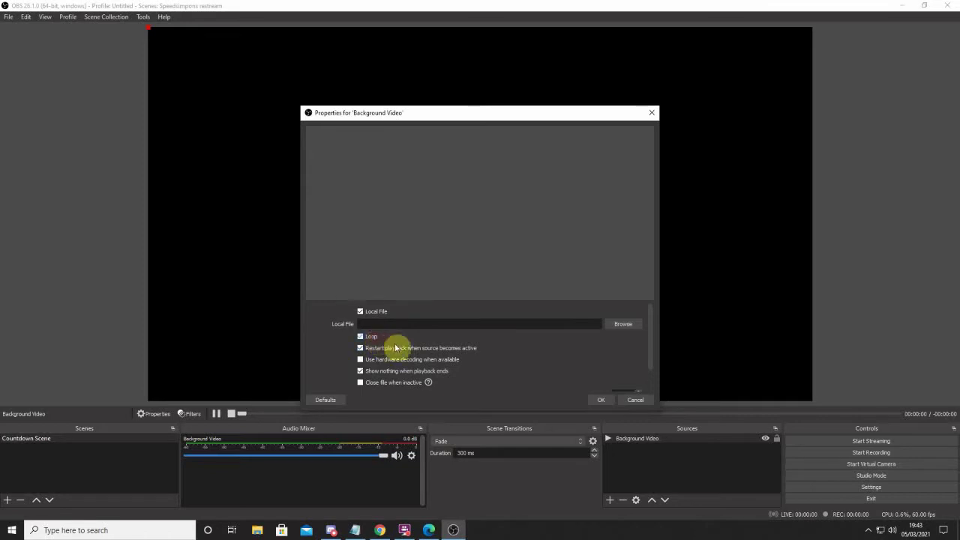
{"action": "left_click", "coordinate": [620, 324]}
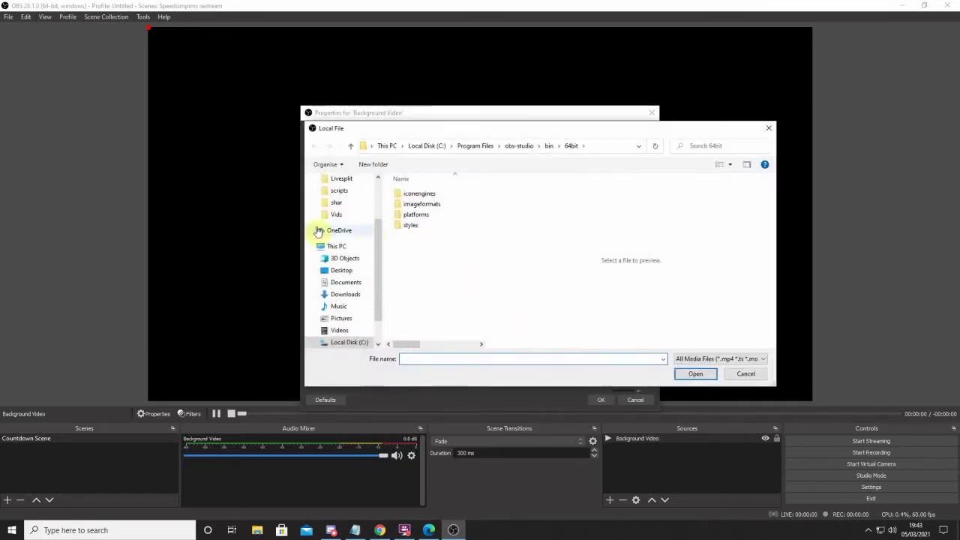
{"action": "left_click", "coordinate": [348, 271]}
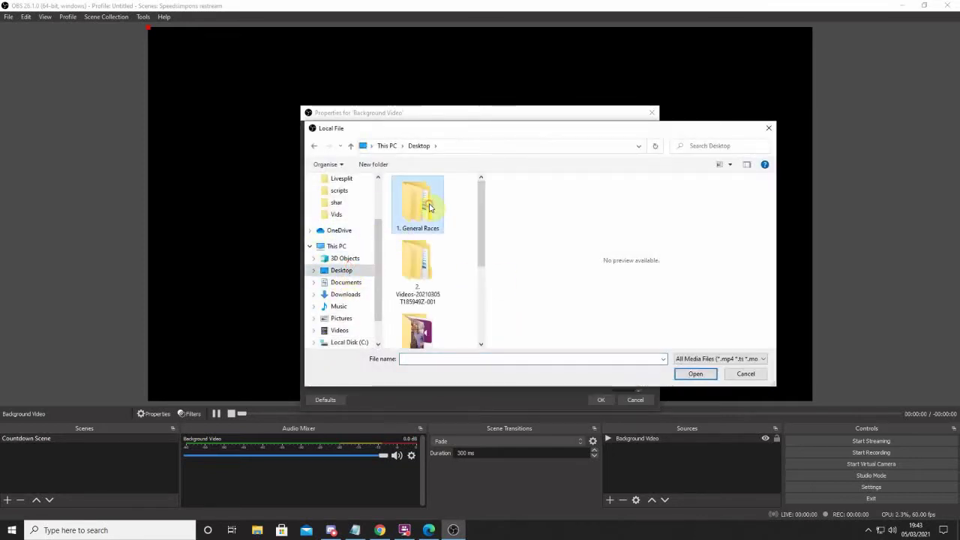
{"action": "double_click", "coordinate": [421, 201]}
{"action": "double_click", "coordinate": [424, 248]}
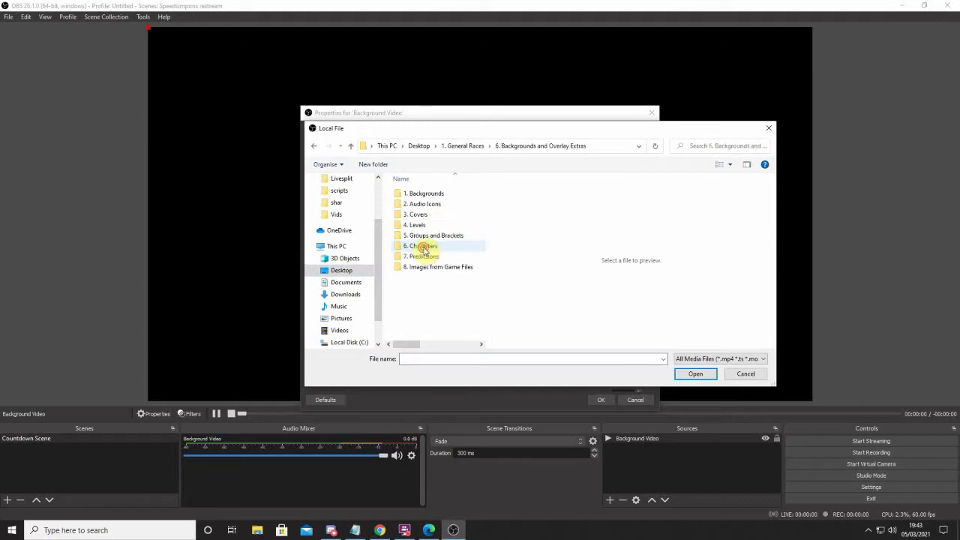
{"action": "double_click", "coordinate": [420, 193]}
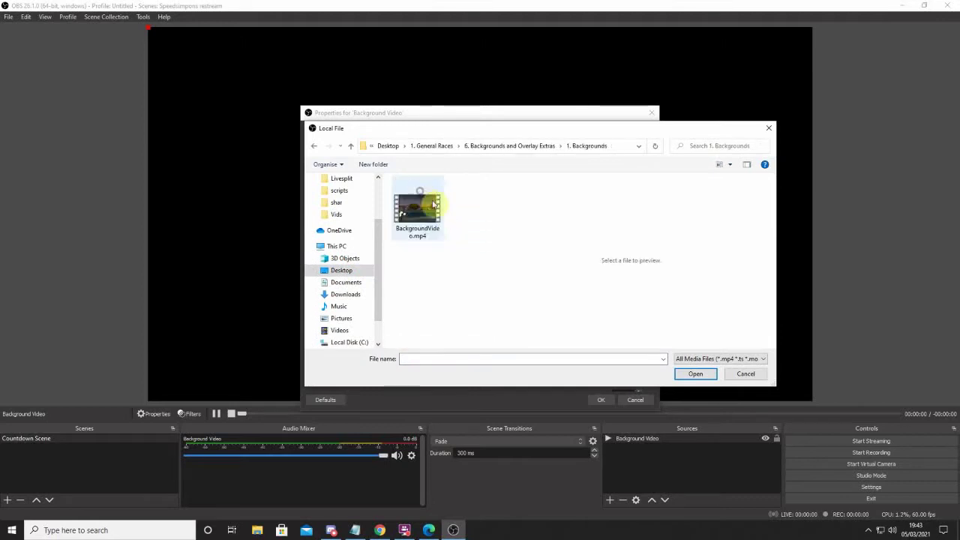
{"action": "double_click", "coordinate": [426, 223]}
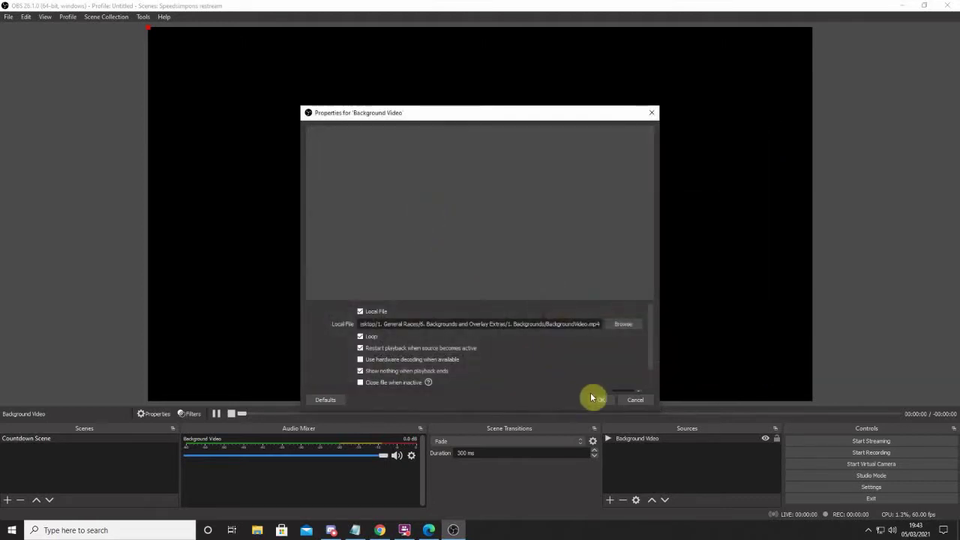
{"action": "left_click", "coordinate": [599, 399]}
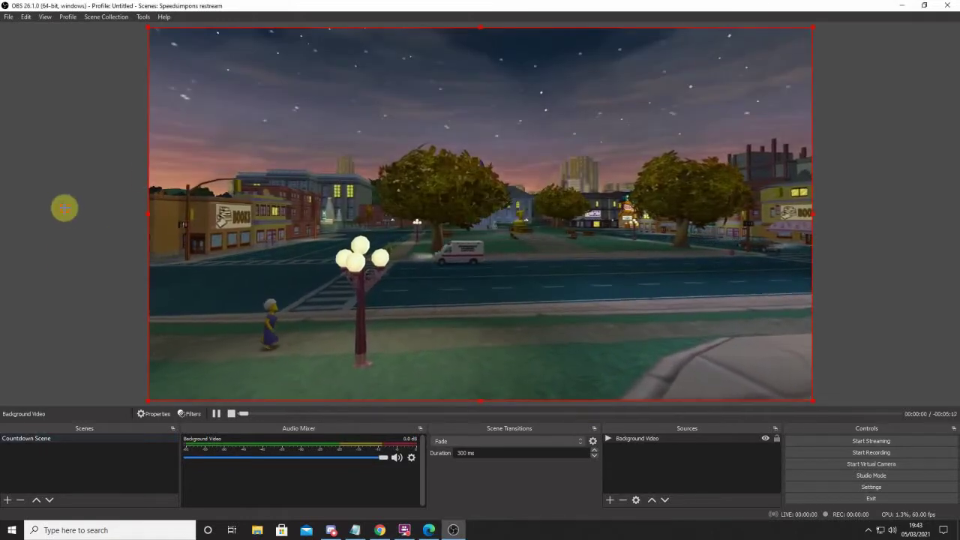
{"action": "left_click", "coordinate": [63, 207]}
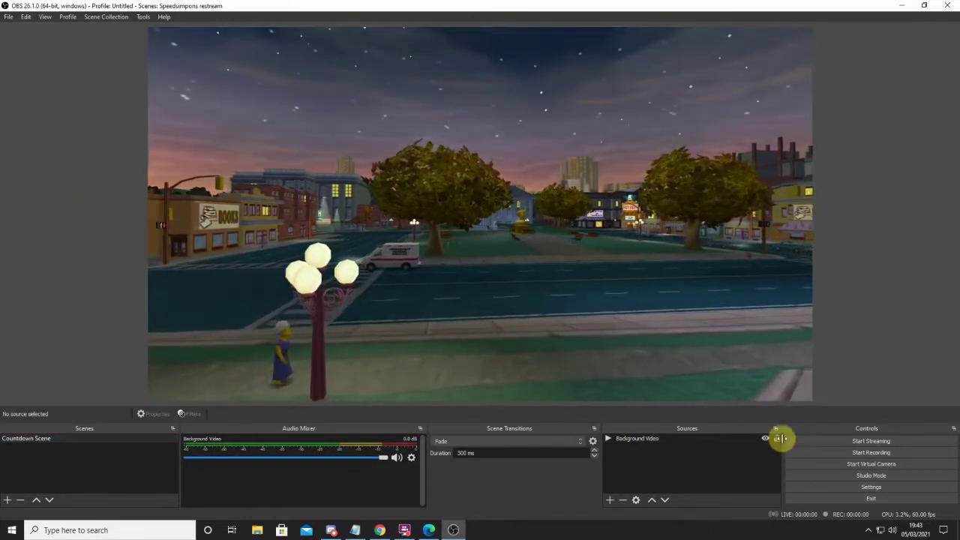
{"action": "mouse_move", "coordinate": [895, 318]}
{"action": "left_mouse_down"}
{"action": "mouse_move", "coordinate": [190, 140]}
{"action": "mouse_move", "coordinate": [752, 180]}
{"action": "mouse_move", "coordinate": [921, 360]}
{"action": "left_mouse_up"}
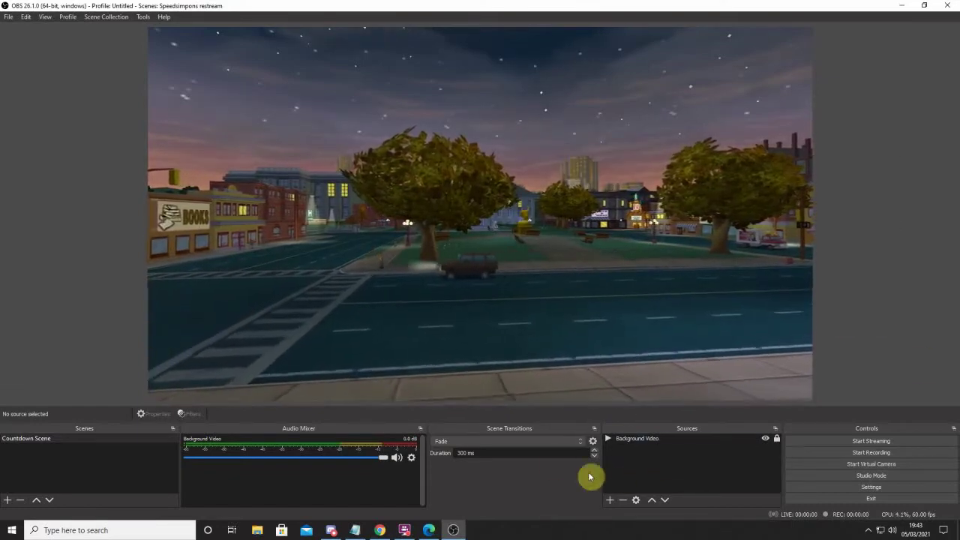
- Add a new image source named "Overlay Countdown" to the Countdown Scene
{"action": "left_click", "coordinate": [609, 499]}
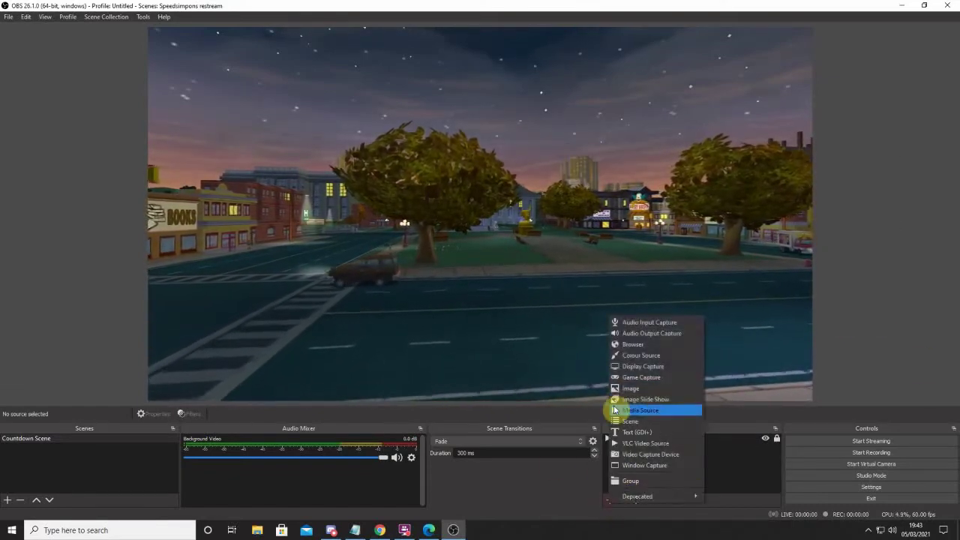
{"action": "left_click", "coordinate": [652, 392]}
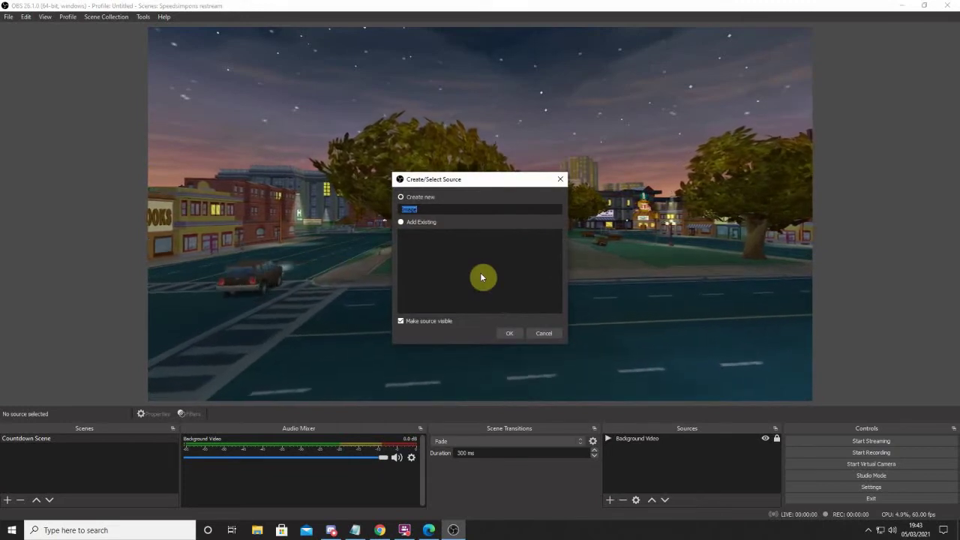
{"action": "type", "text": "Ove"}
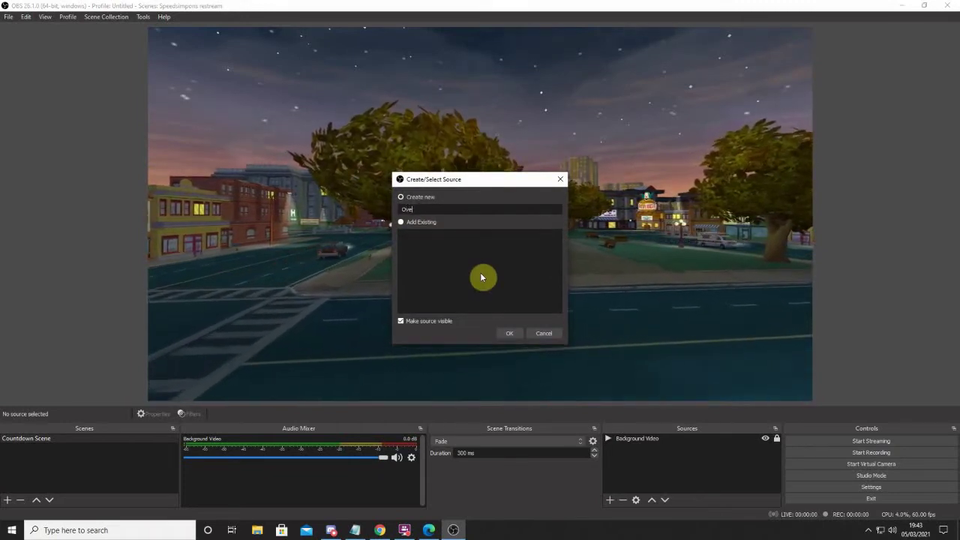
{"action": "type", "text": "rlay C"}
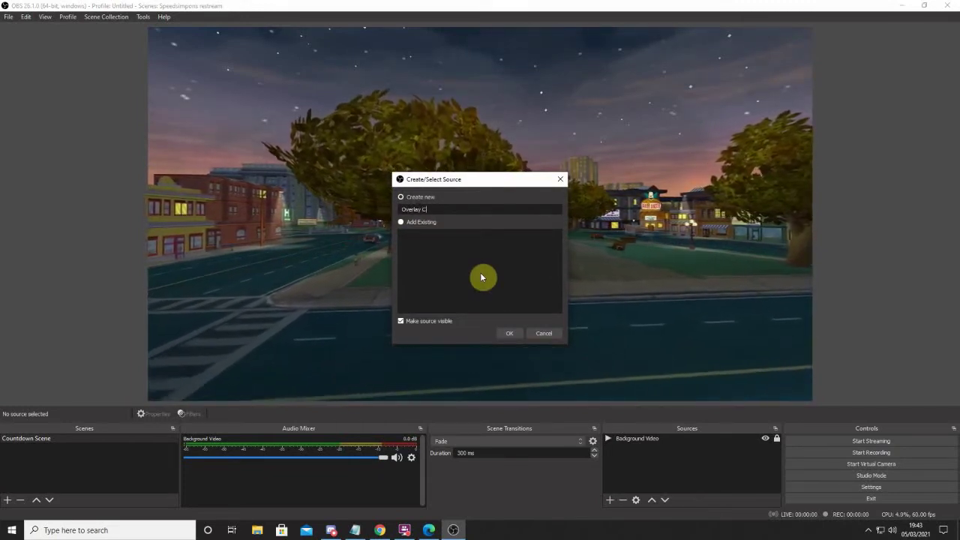
{"action": "type", "text": "ountdown"}
{"action": "key", "text": "Return"}
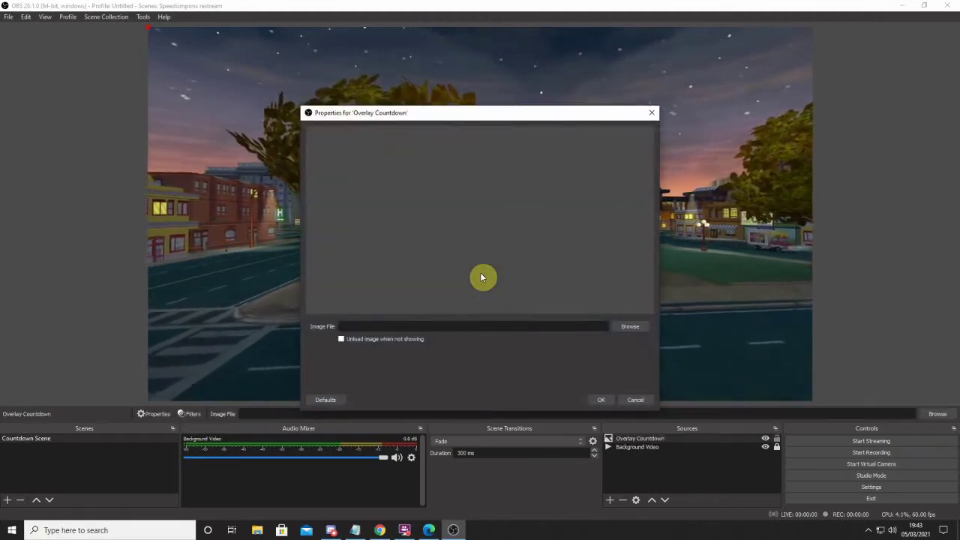
- Set the Overlay Countdown image to BroadcastBeginGameInBack.png from General Races > Broadcast Begins Scene, and lock the source
{"action": "left_click", "coordinate": [627, 328]}
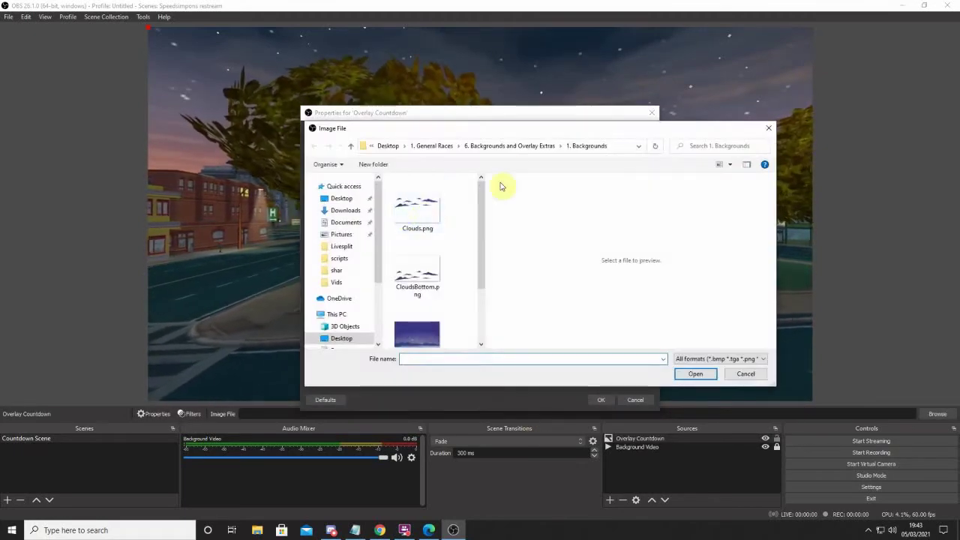
{"action": "left_click", "coordinate": [428, 145]}
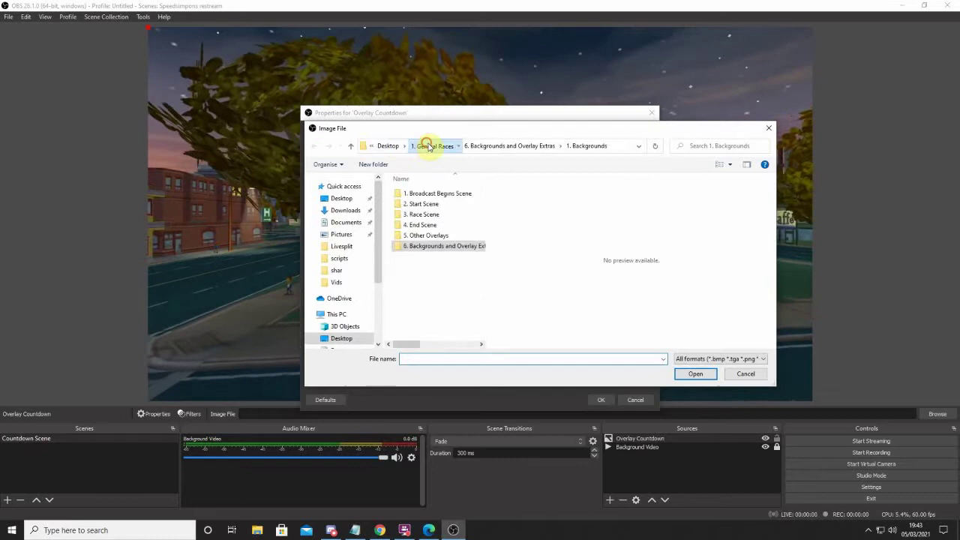
{"action": "double_click", "coordinate": [422, 191]}
{"action": "scroll", "coordinate": [437, 246], "scroll_direction": "down", "scroll_amount": 1}
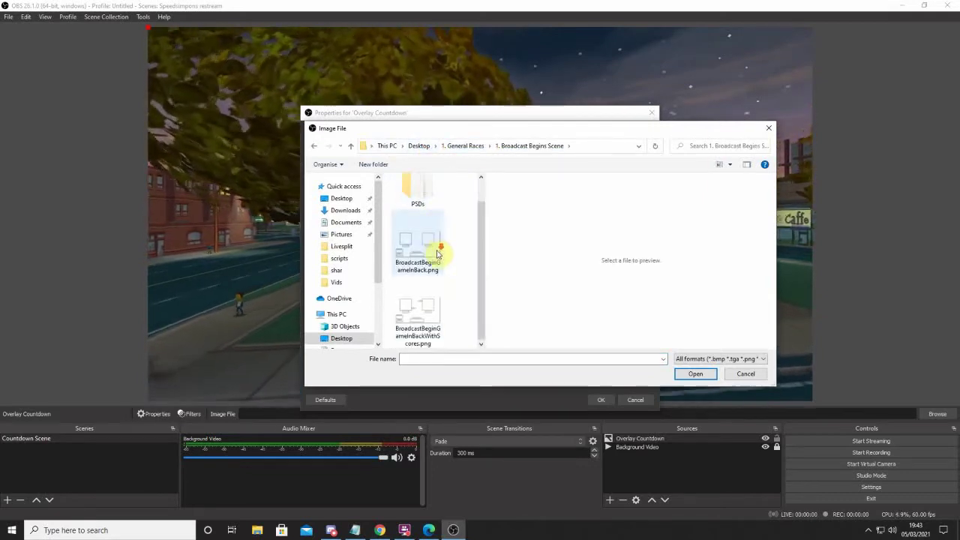
{"action": "left_click", "coordinate": [426, 308]}
{"action": "left_click", "coordinate": [431, 265]}
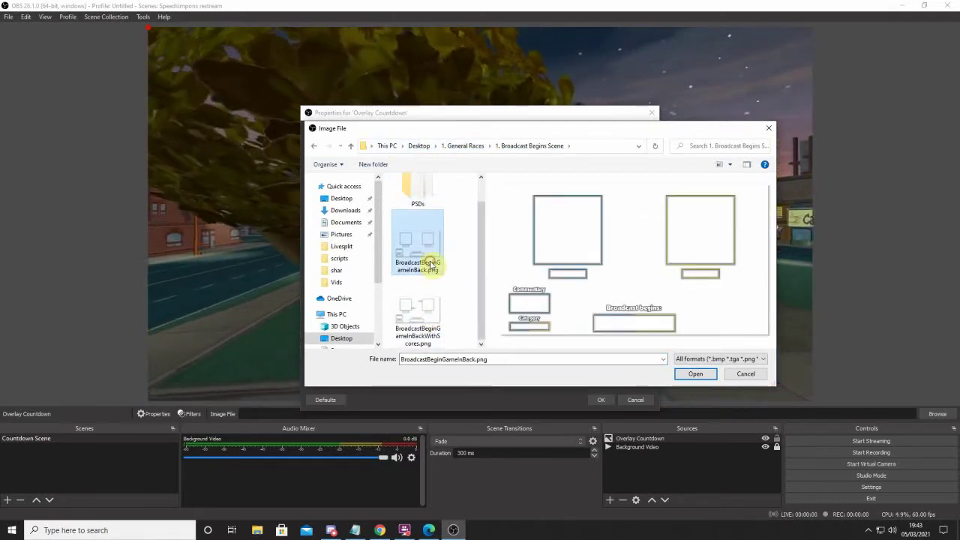
{"action": "double_click", "coordinate": [432, 265]}
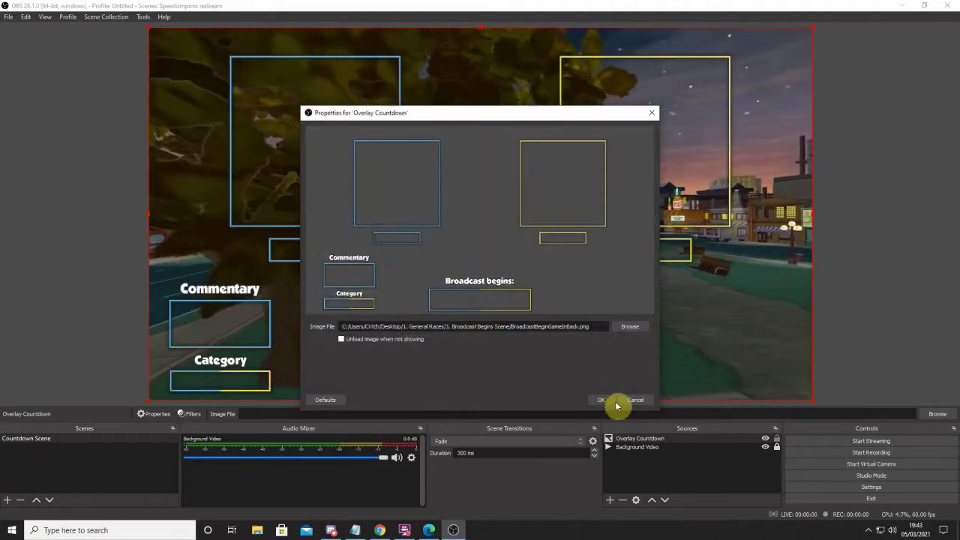
{"action": "left_click", "coordinate": [608, 402]}
{"action": "left_click", "coordinate": [776, 440]}
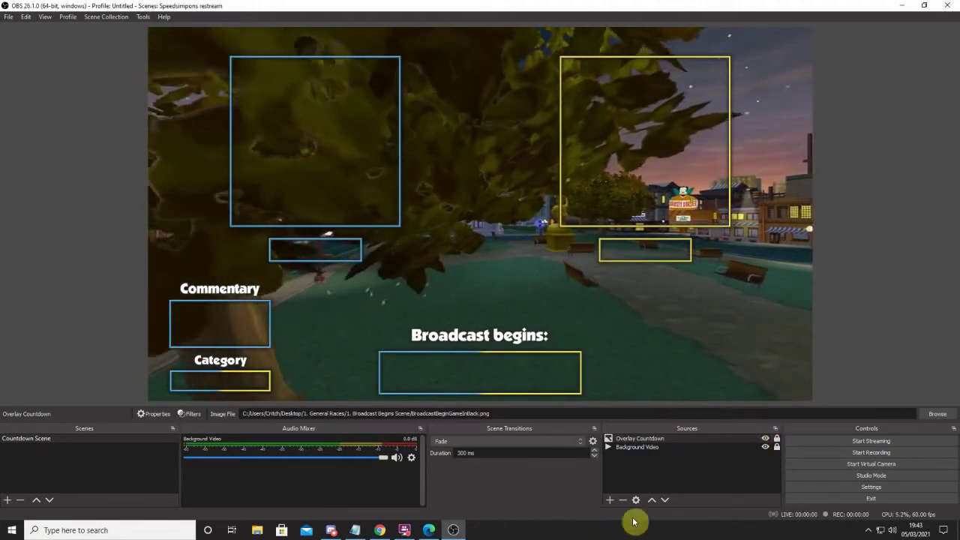
- Add a new Text (GDI+) source named "Runner 1 Name" to the Countdown Scene
{"action": "left_click", "coordinate": [609, 501]}
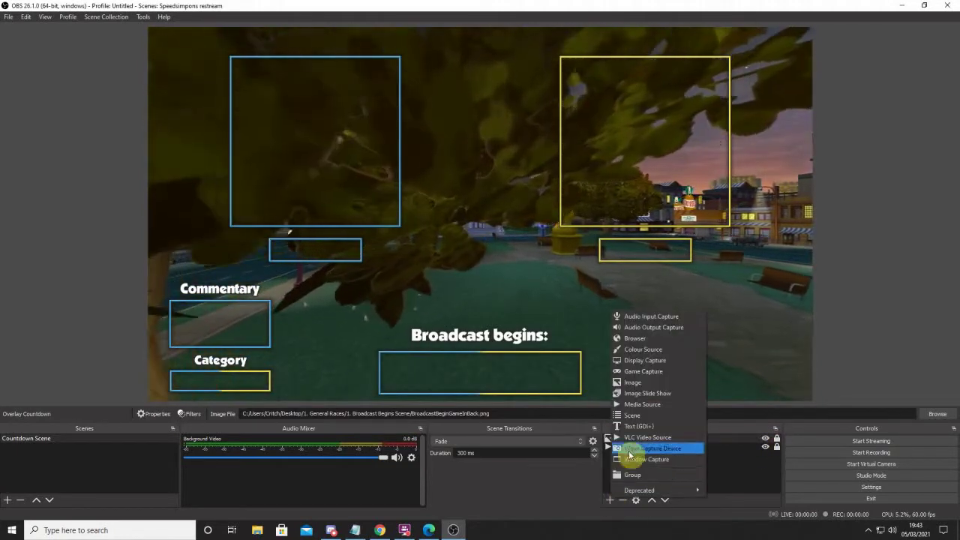
{"action": "left_click", "coordinate": [635, 430]}
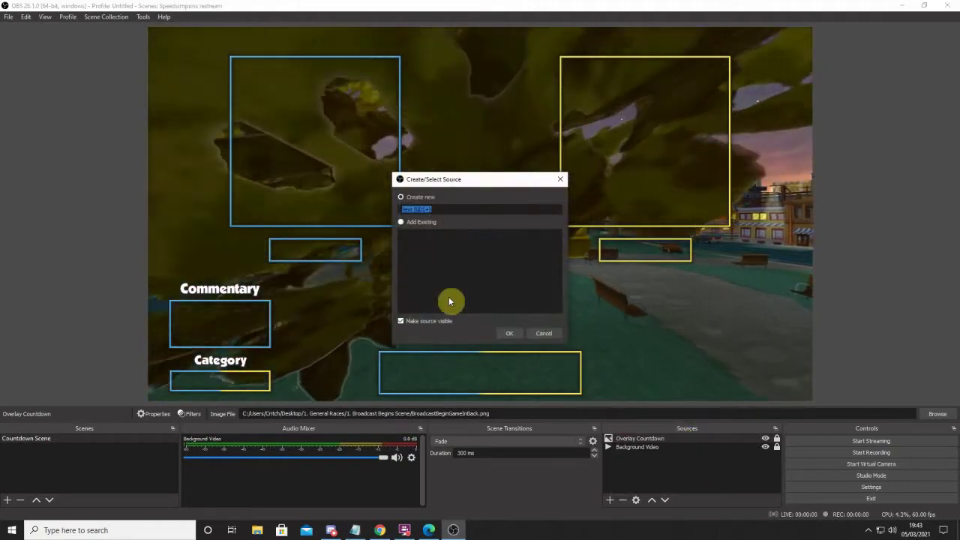
{"action": "type", "text": "Runer 1"}
{"action": "key", "text": "BackSpace"}
{"action": "key", "text": "BackSpace"}
{"action": "key", "text": "BackSpace"}
{"action": "key", "text": "BackSpace"}
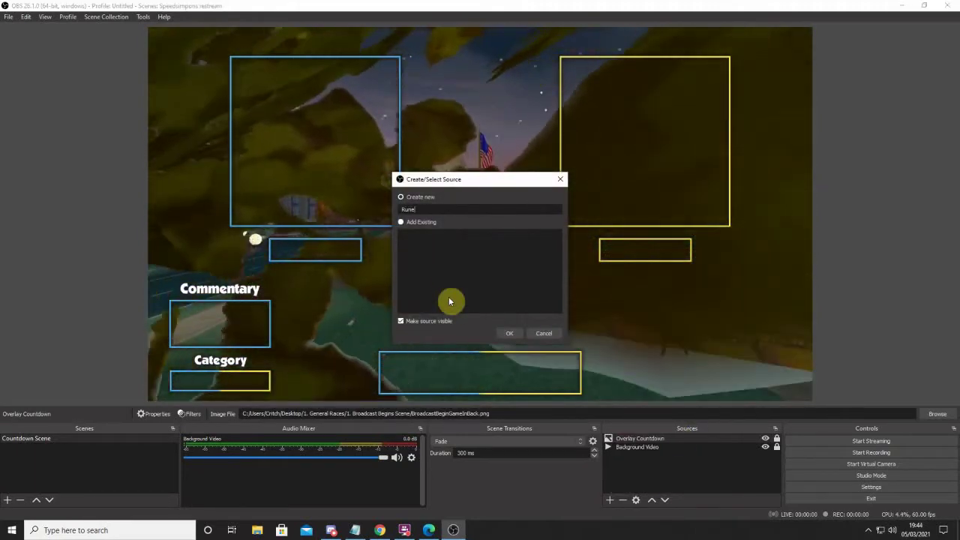
{"action": "type", "text": "ner 1 Name"}
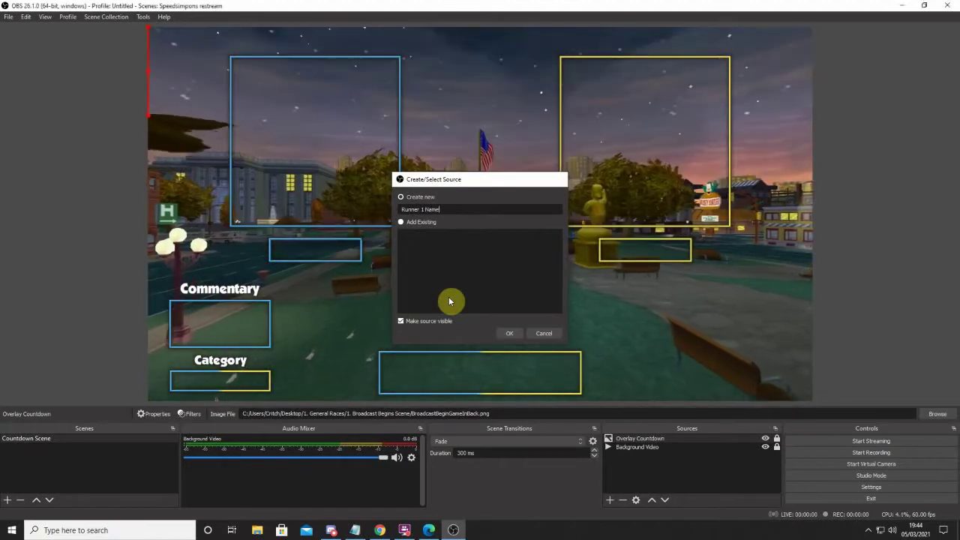
{"action": "key", "text": "Return"}
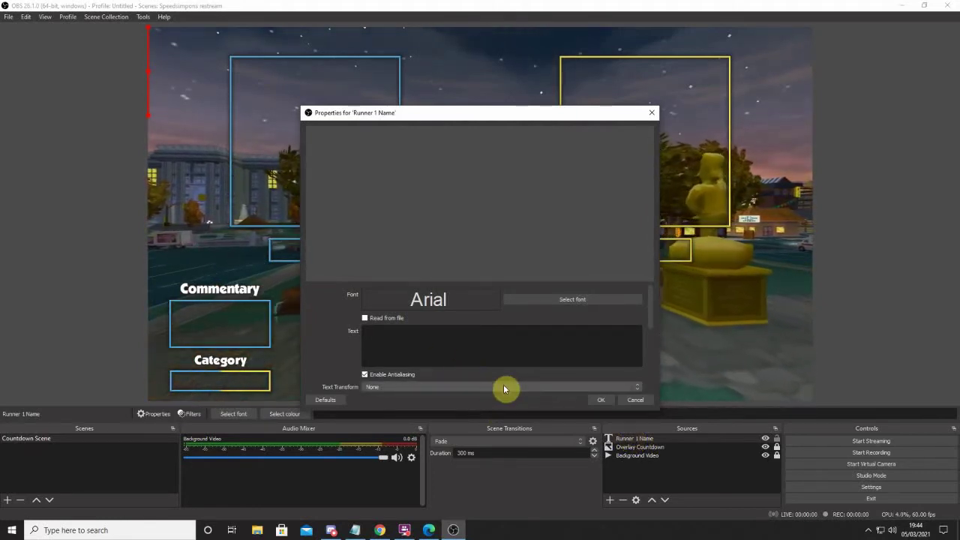
- Enter the first runner's name as the source text and choose a bold display font matching the overlay captions
{"action": "left_click", "coordinate": [484, 331]}
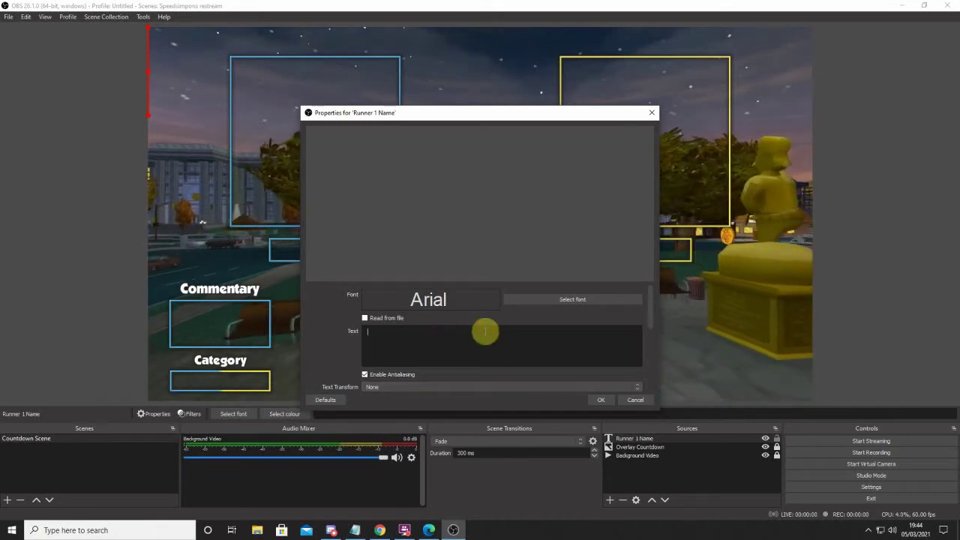
{"action": "type", "text": "ducbob"}
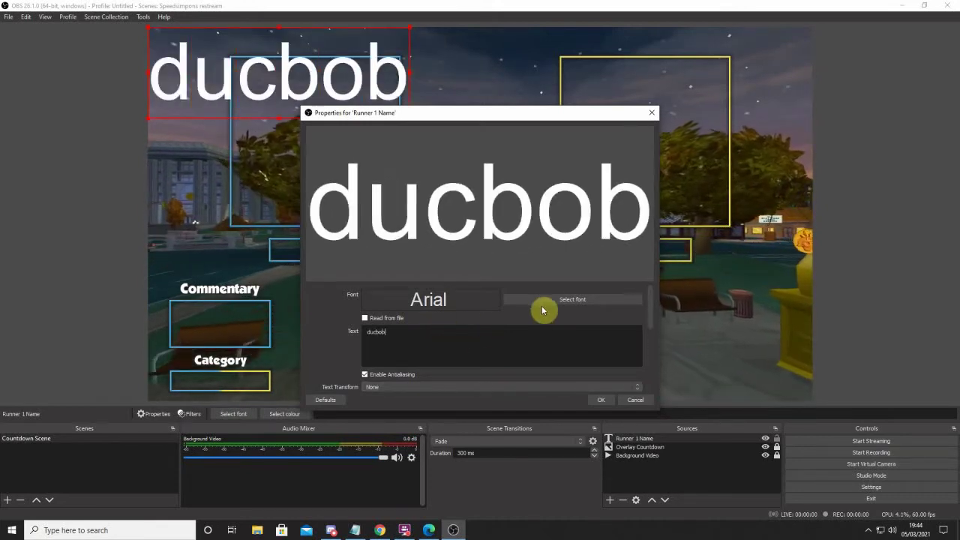
{"action": "left_click", "coordinate": [539, 301]}
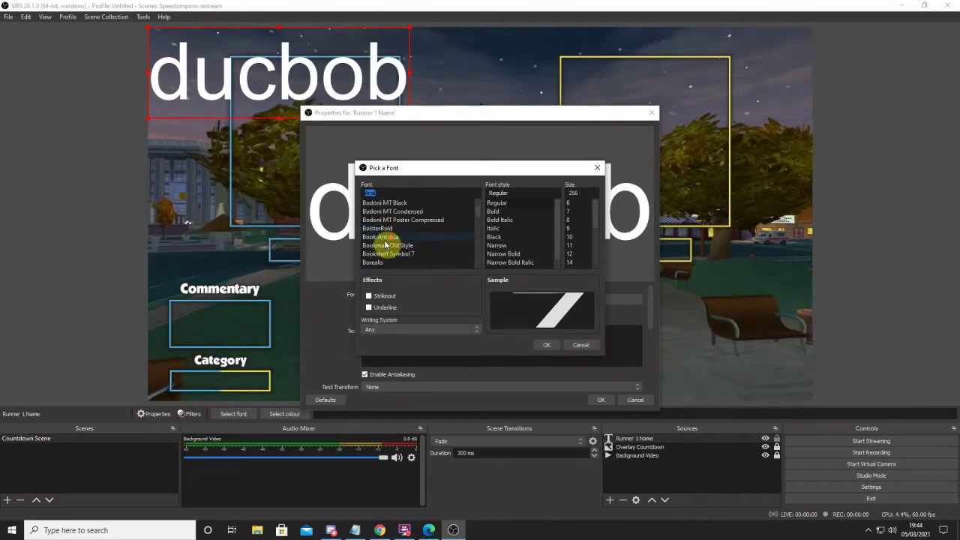
{"action": "left_click", "coordinate": [546, 350]}
- Give the Runner 1 Name text a thick black (#000000) outline and accept its properties
{"action": "scroll", "coordinate": [337, 347], "scroll_direction": "down", "scroll_amount": 5}
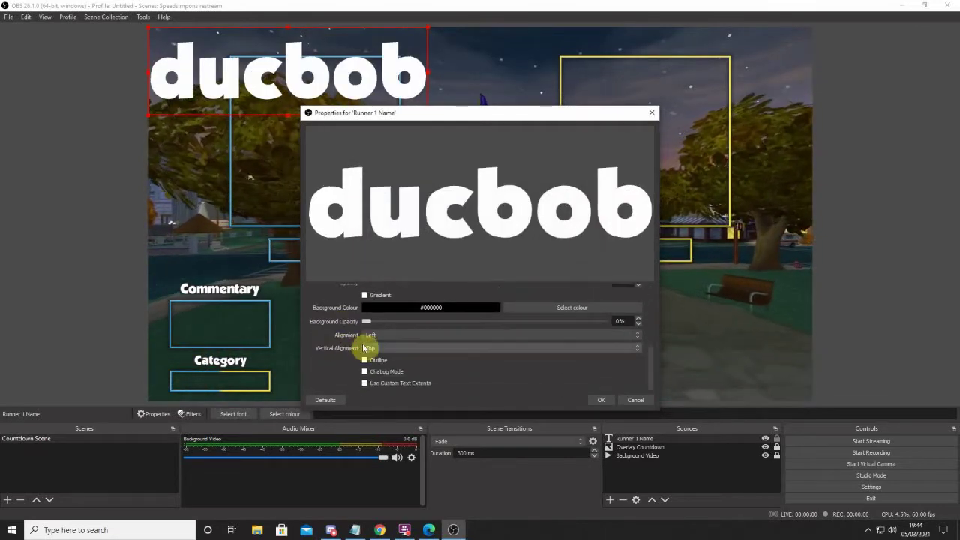
{"action": "left_click", "coordinate": [374, 363]}
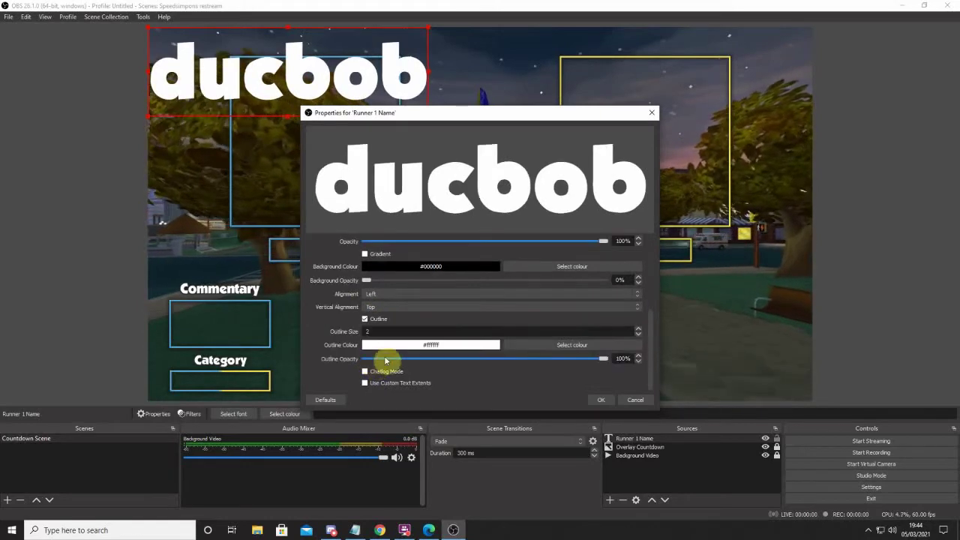
{"action": "left_click", "coordinate": [559, 347]}
{"action": "left_click", "coordinate": [579, 358]}
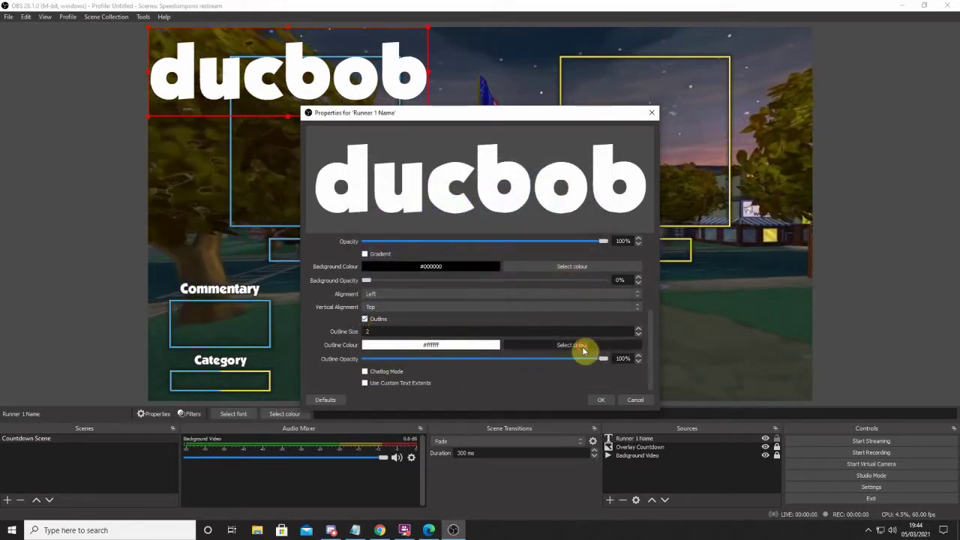
{"action": "left_click", "coordinate": [584, 350]}
{"action": "left_click", "coordinate": [553, 355]}
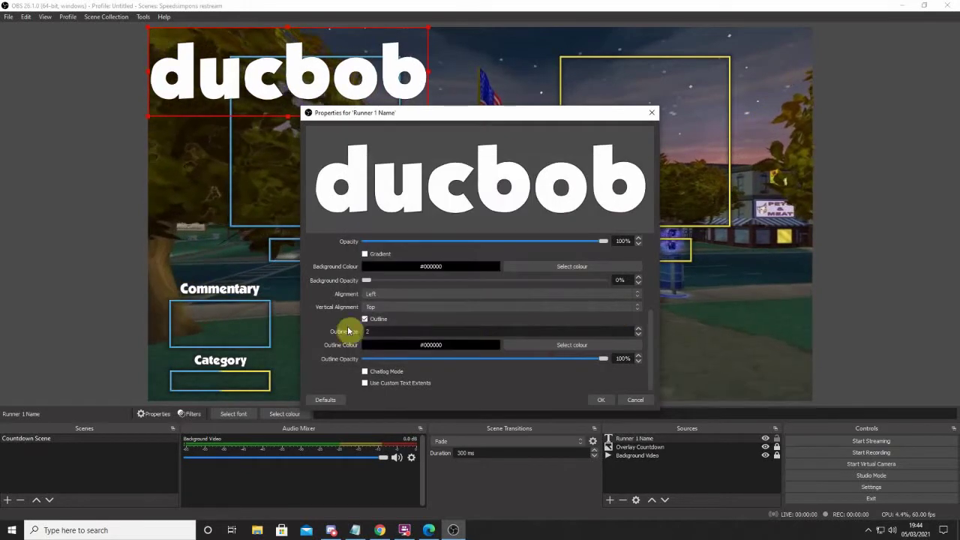
{"action": "left_click", "coordinate": [599, 400]}
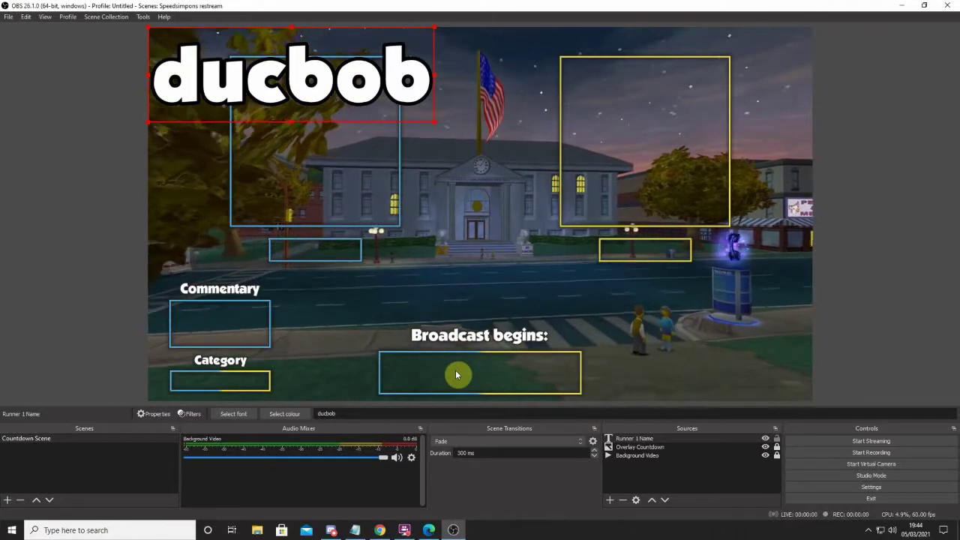
- Shrink the Runner 1 Name text into the name box below the blue frame and set its bounding box type to Scale to height of bounds
{"action": "left_click_drag", "start_coordinate": [320, 93], "coordinate": [387, 249]}
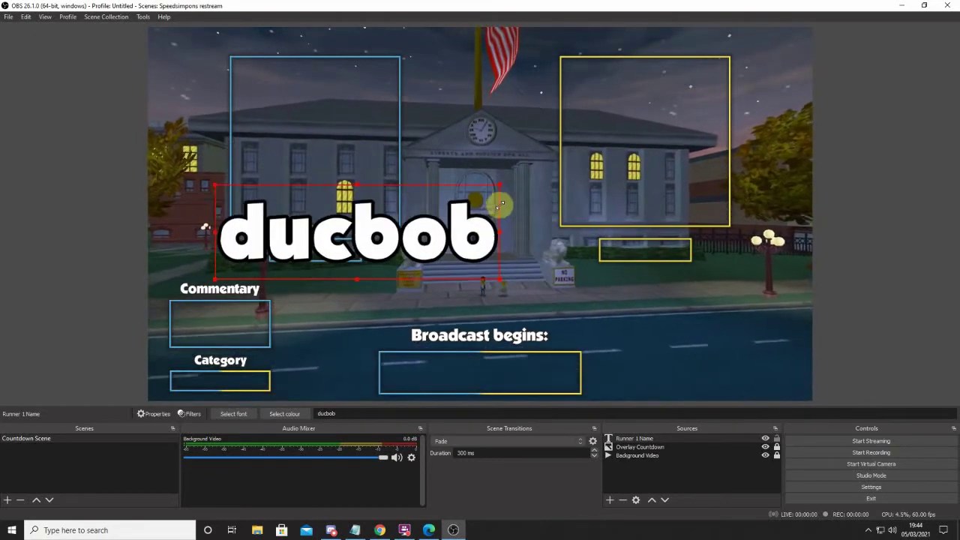
{"action": "left_click_drag", "start_coordinate": [500, 203], "coordinate": [320, 242]}
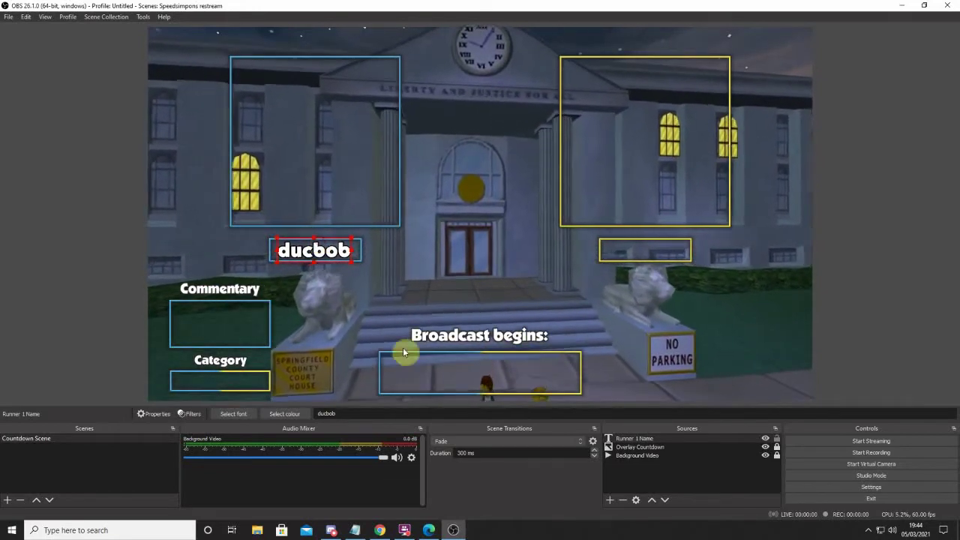
{"action": "right_click", "coordinate": [644, 440]}
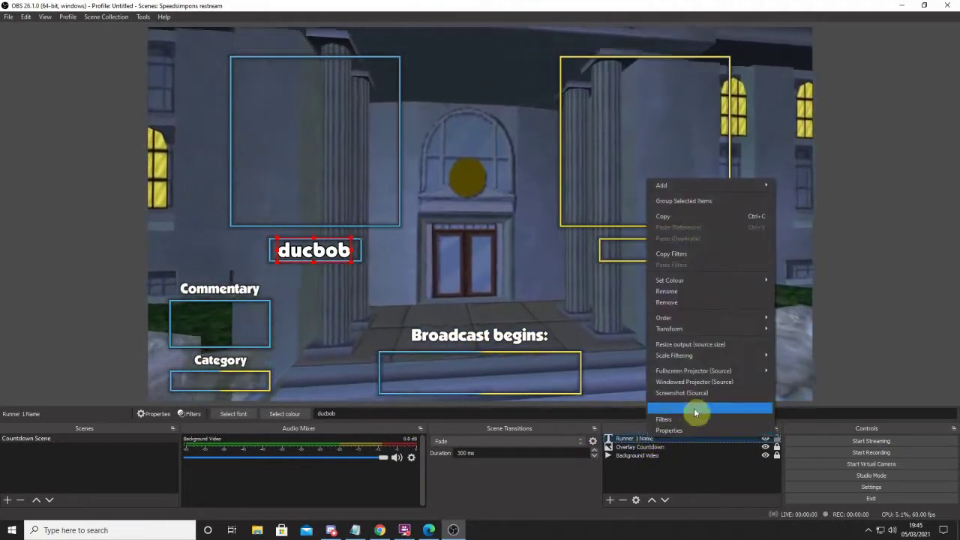
{"action": "mouse_move", "coordinate": [701, 330]}
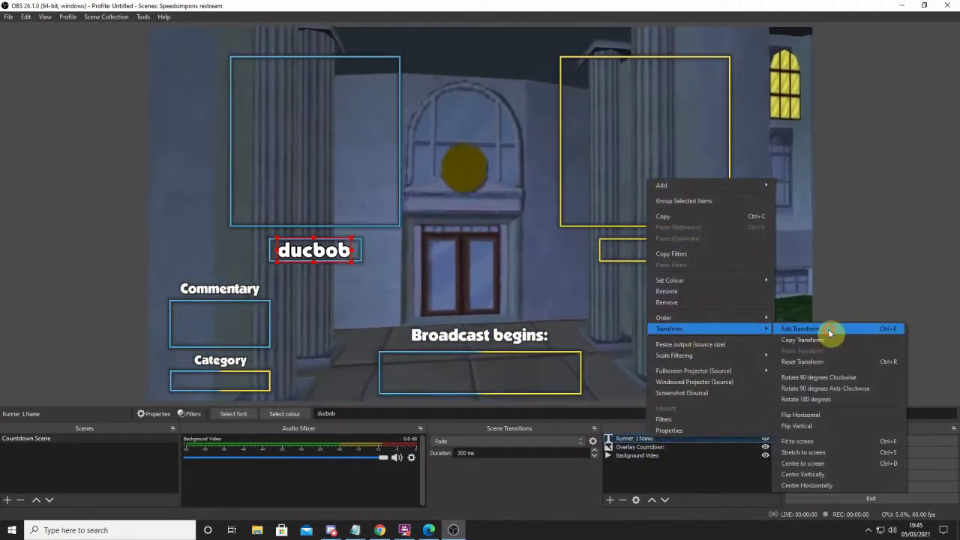
{"action": "left_click", "coordinate": [828, 328]}
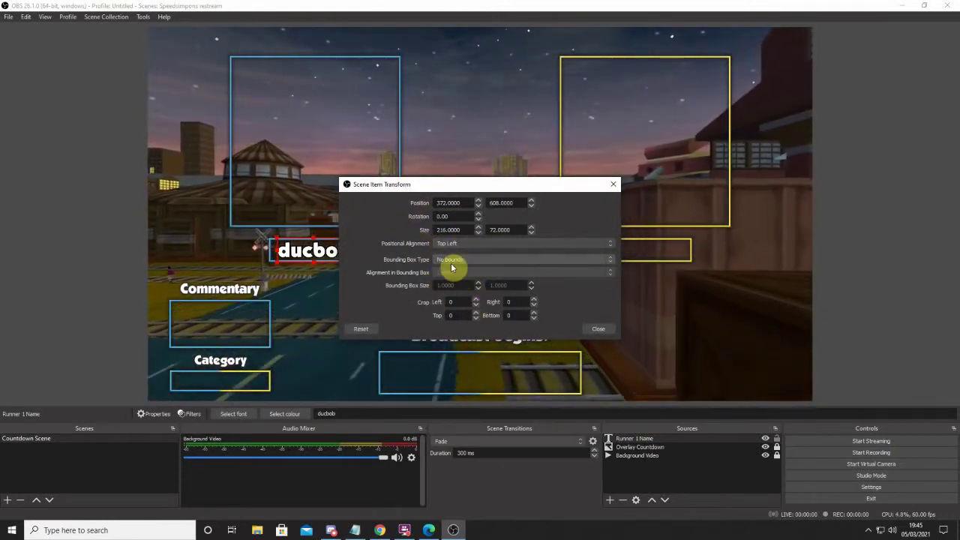
{"action": "left_click", "coordinate": [450, 259]}
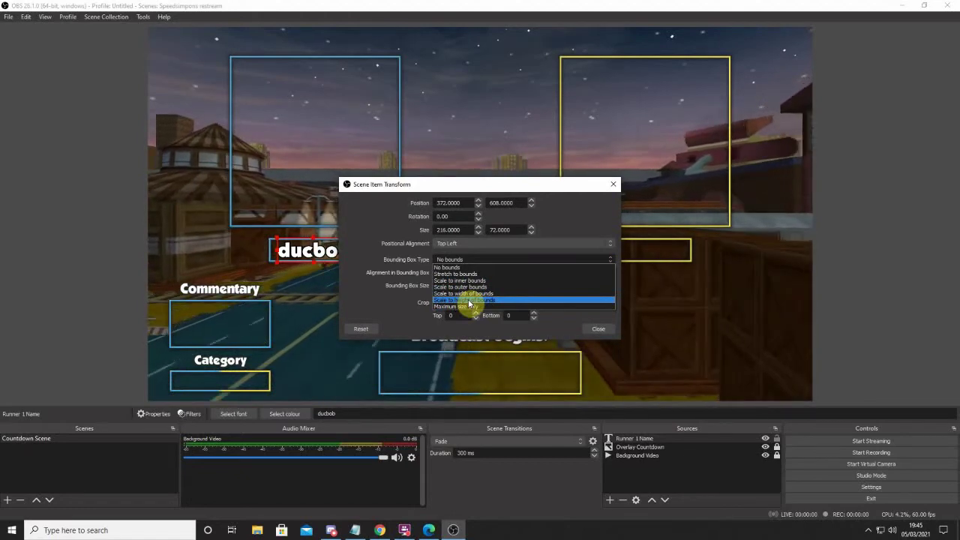
{"action": "left_click", "coordinate": [469, 299]}
{"action": "left_click", "coordinate": [598, 329]}
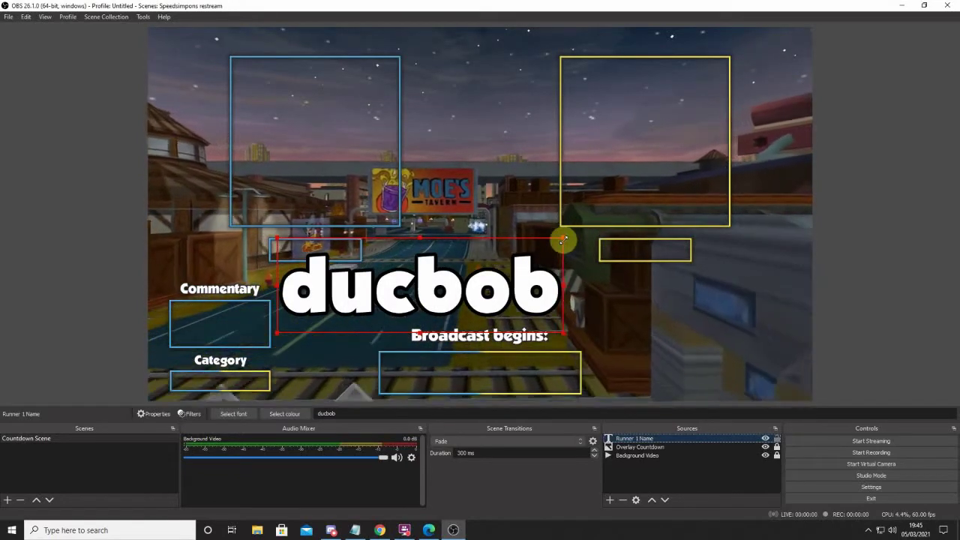
- Resize and align the Runner 1 Name bounding box to fill the name box below the blue frame, and deselect it
{"action": "left_click_drag", "start_coordinate": [562, 238], "coordinate": [364, 253]}
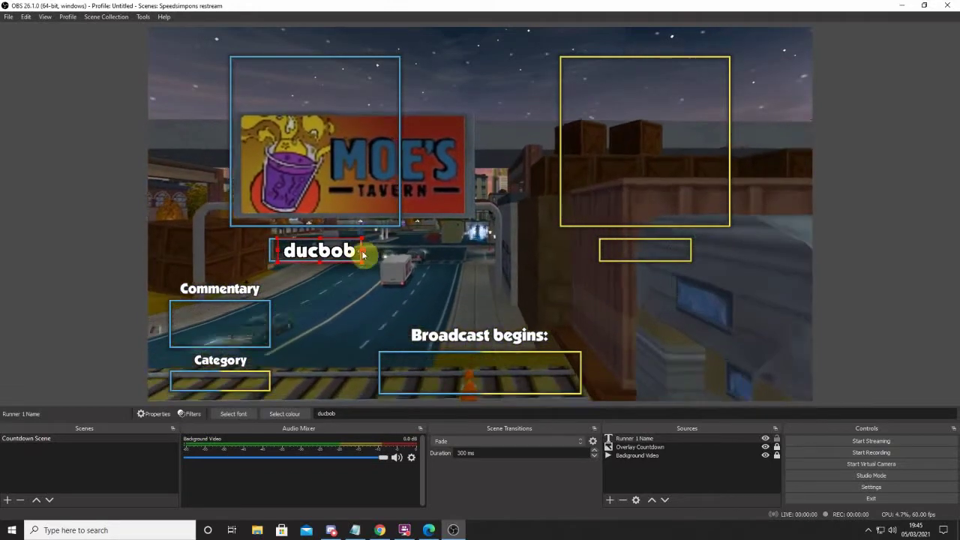
{"action": "left_click_drag", "start_coordinate": [270, 257], "coordinate": [268, 251]}
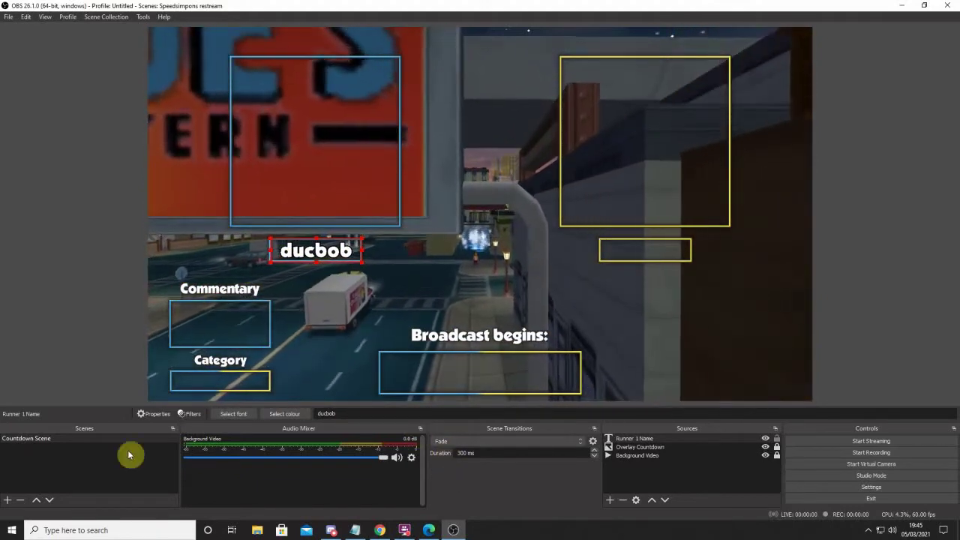
{"action": "left_click", "coordinate": [140, 247]}
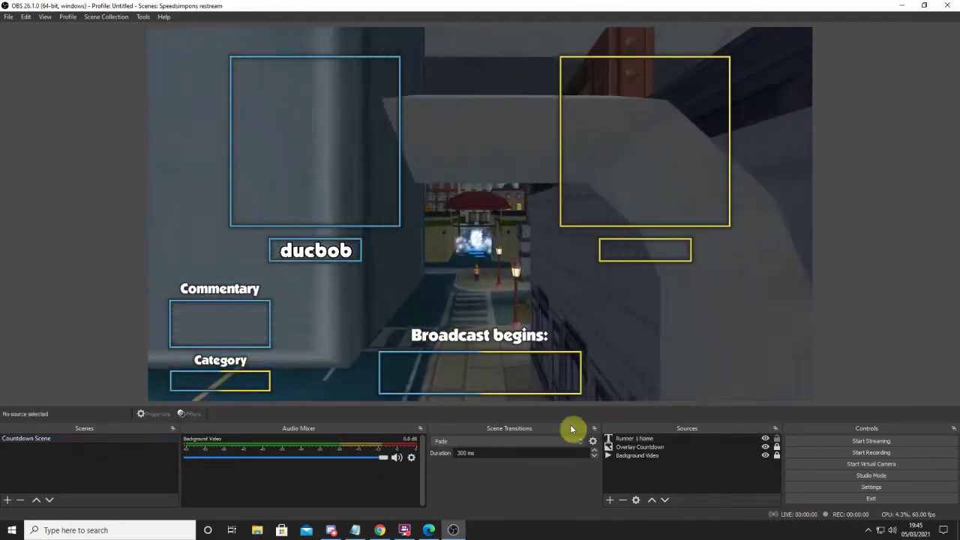
- Add a new Text (GDI+) source named "Runner 2 Name" to the Countdown Scene
{"action": "left_click", "coordinate": [610, 500]}
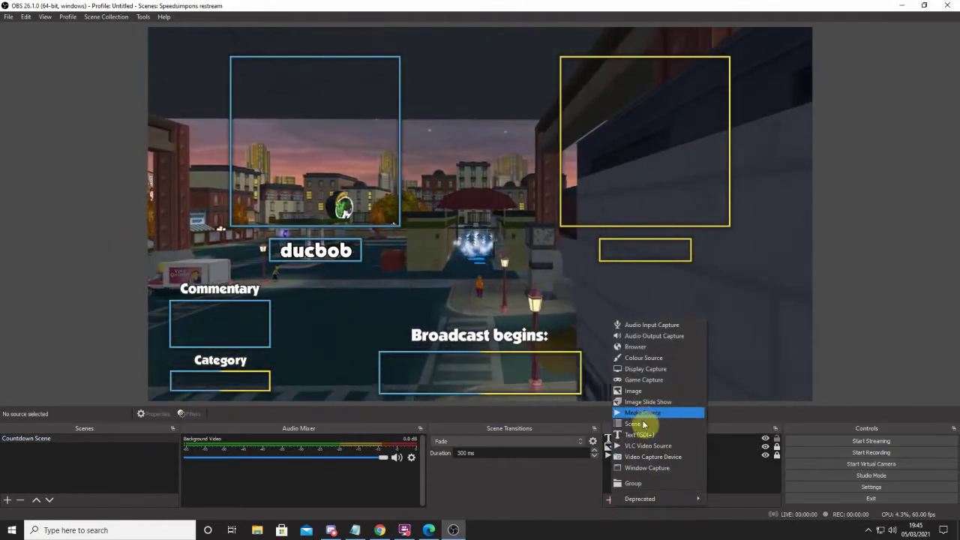
{"action": "left_click", "coordinate": [643, 436]}
{"action": "type", "text": "Ru"}
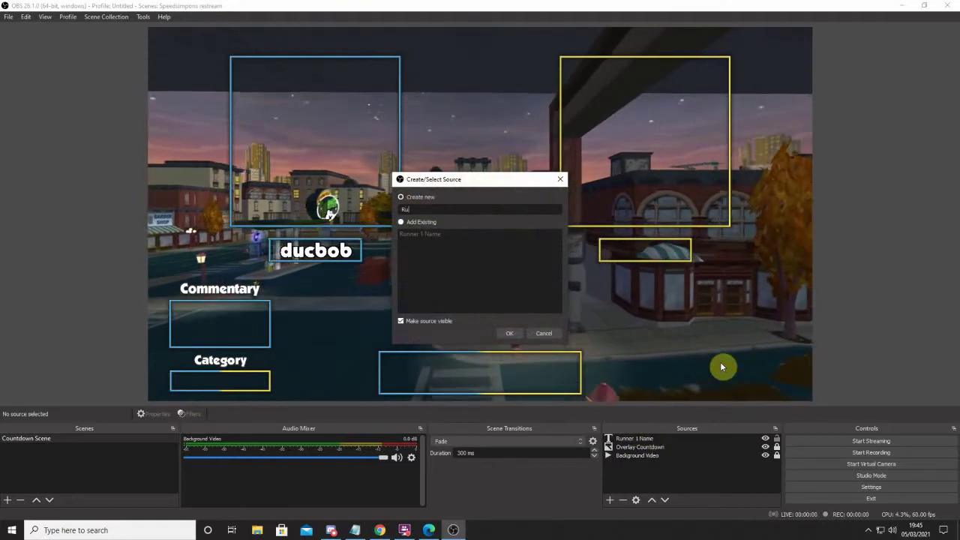
{"action": "type", "text": "nerr 2"}
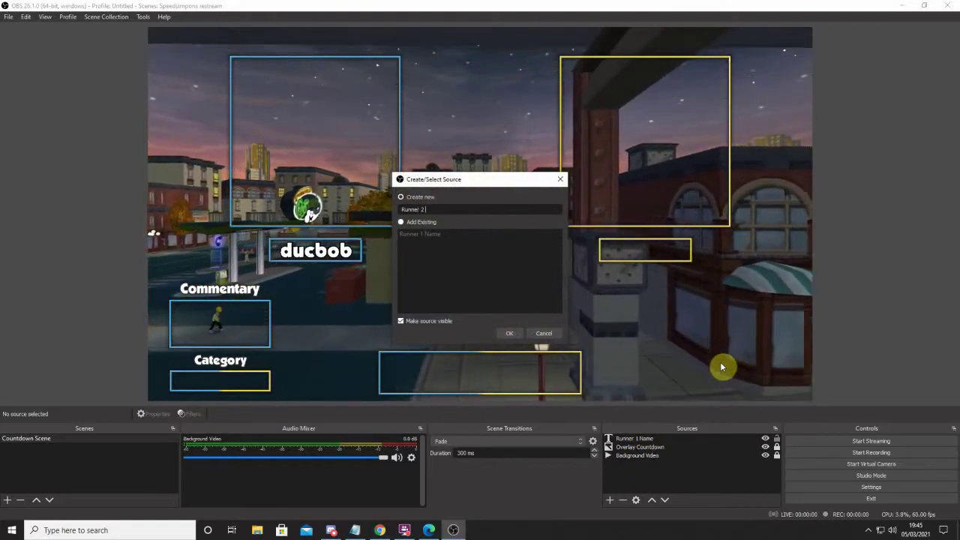
{"action": "type", "text": " Name"}
{"action": "key", "text": "Return"}
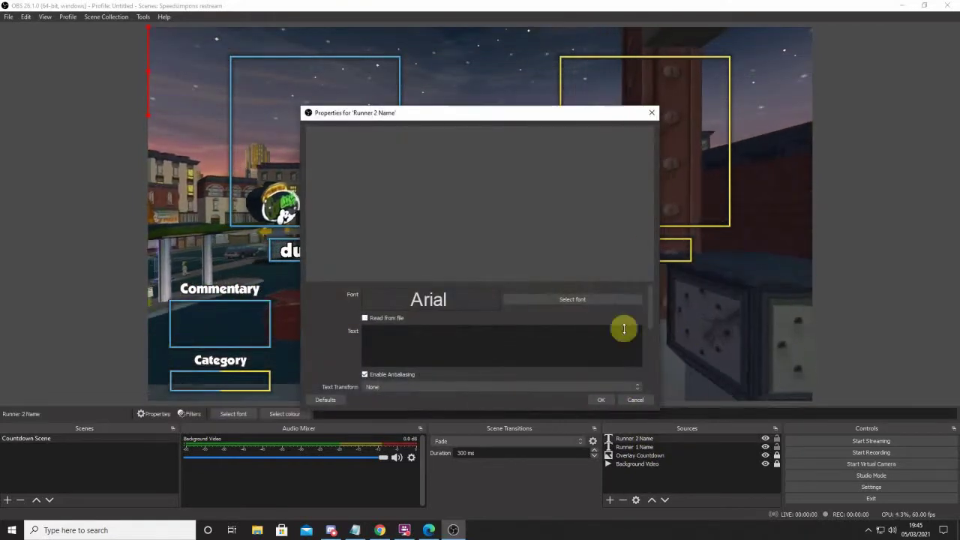
- Set the Runner 2 Name text's font to Boulder Regular
{"action": "left_click", "coordinate": [597, 299]}
{"action": "scroll", "coordinate": [390, 234], "scroll_direction": "down", "scroll_amount": 3}
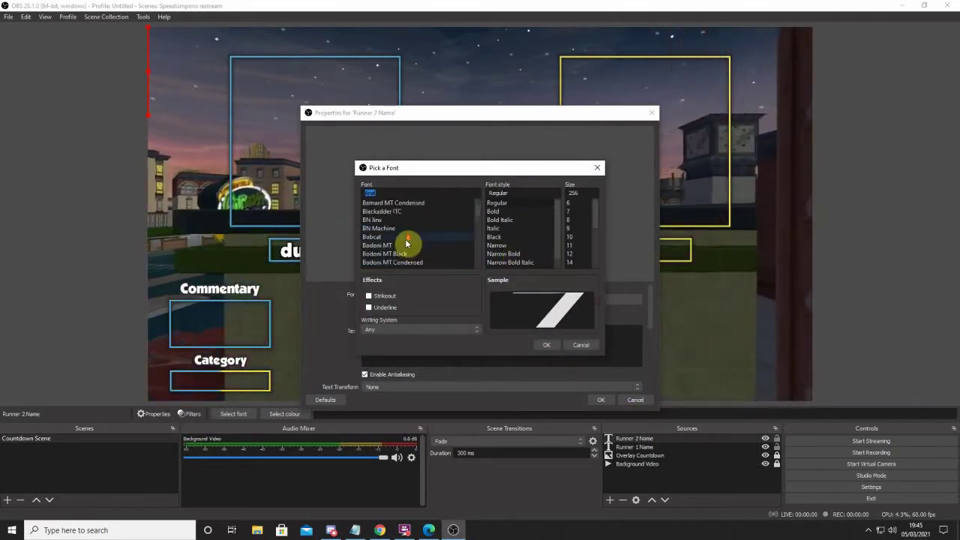
{"action": "scroll", "coordinate": [393, 256], "scroll_direction": "down", "scroll_amount": 2}
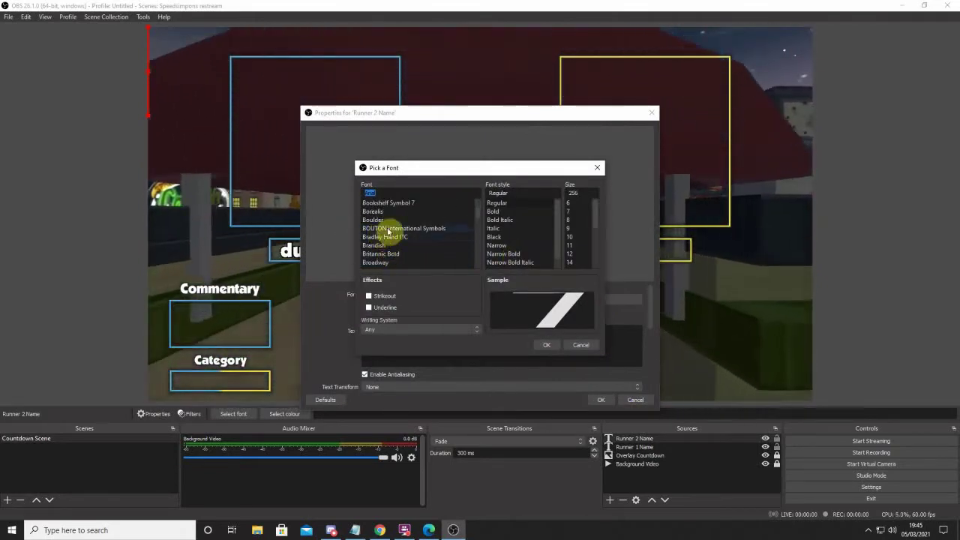
{"action": "left_click", "coordinate": [545, 345]}
- Enter the second runner's name, starting with a capital letter, as the text of the Runner 2 Name source
{"action": "left_click", "coordinate": [452, 348]}
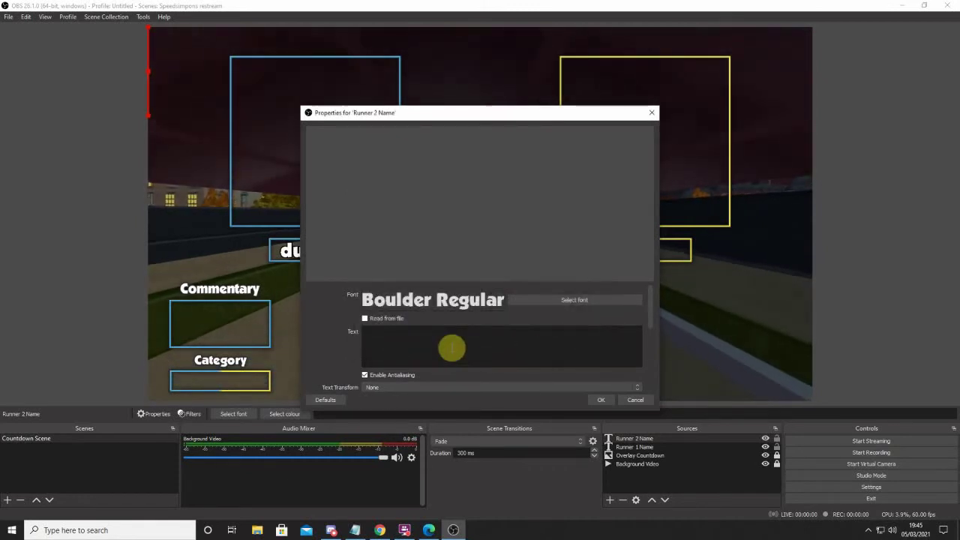
{"action": "type", "text": "mole"}
{"action": "key", "text": "BackSpace"}
{"action": "key", "text": "BackSpace"}
{"action": "key", "text": "BackSpace"}
{"action": "key", "text": "BackSpace"}
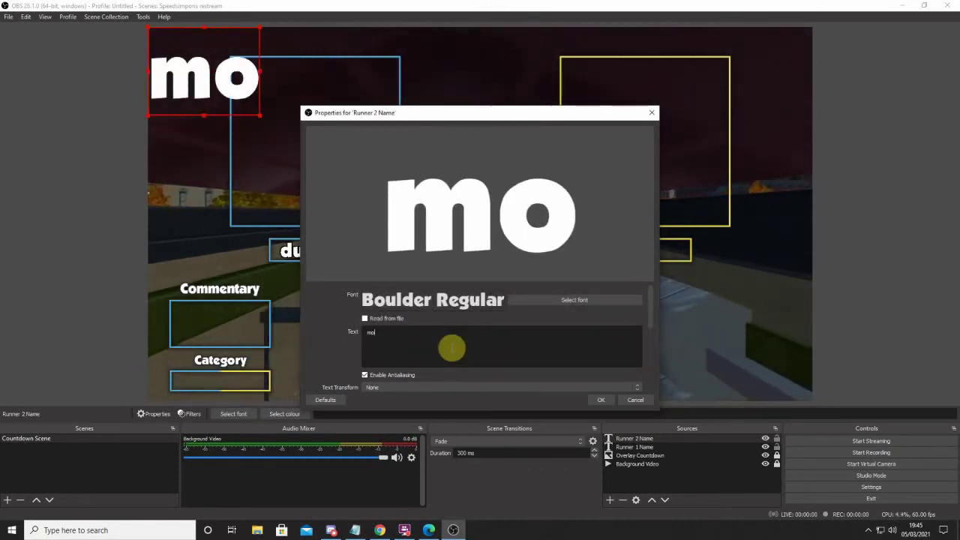
{"action": "type", "text": "Moleman"}
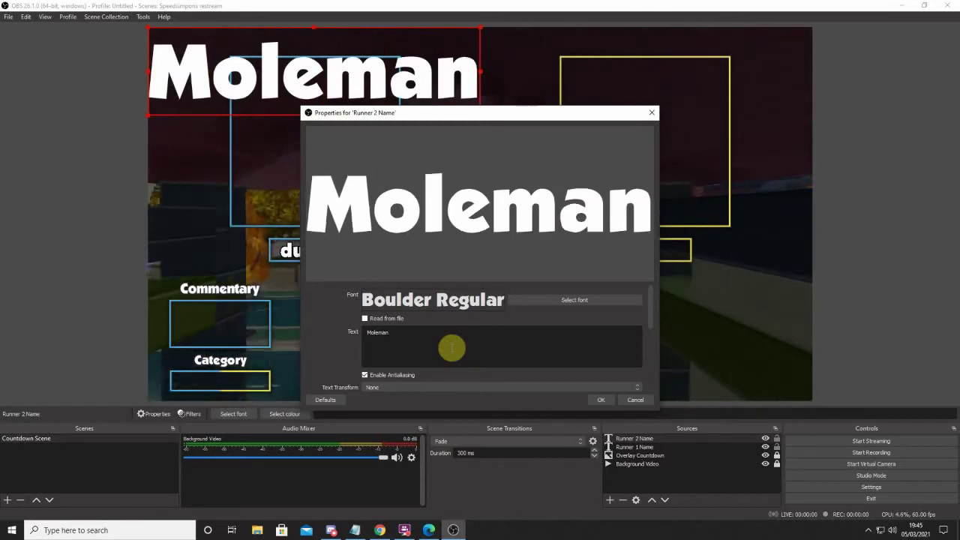
- Give the Runner 2 Name text a black (#000000) outline of size 20 and accept its properties
{"action": "scroll", "coordinate": [337, 345], "scroll_direction": "down", "scroll_amount": 5}
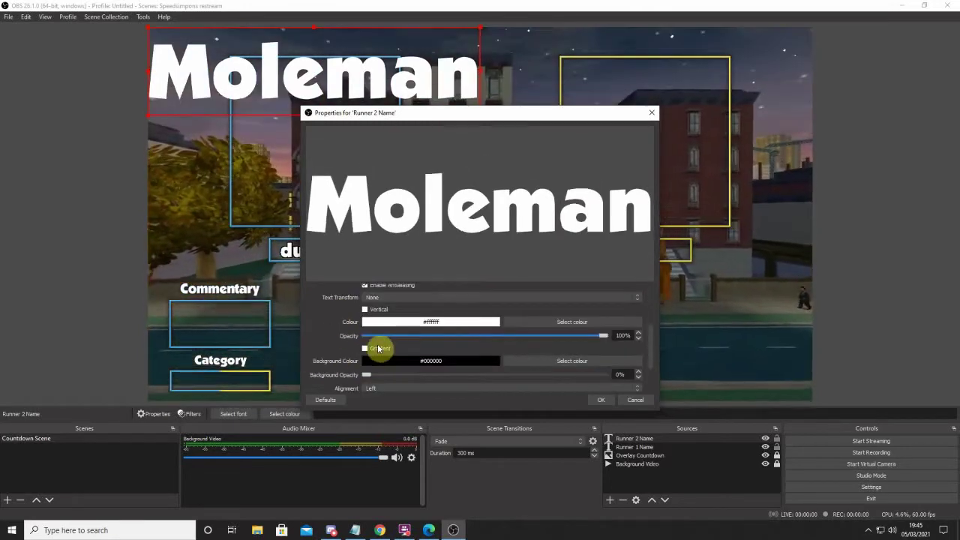
{"action": "left_click", "coordinate": [374, 360]}
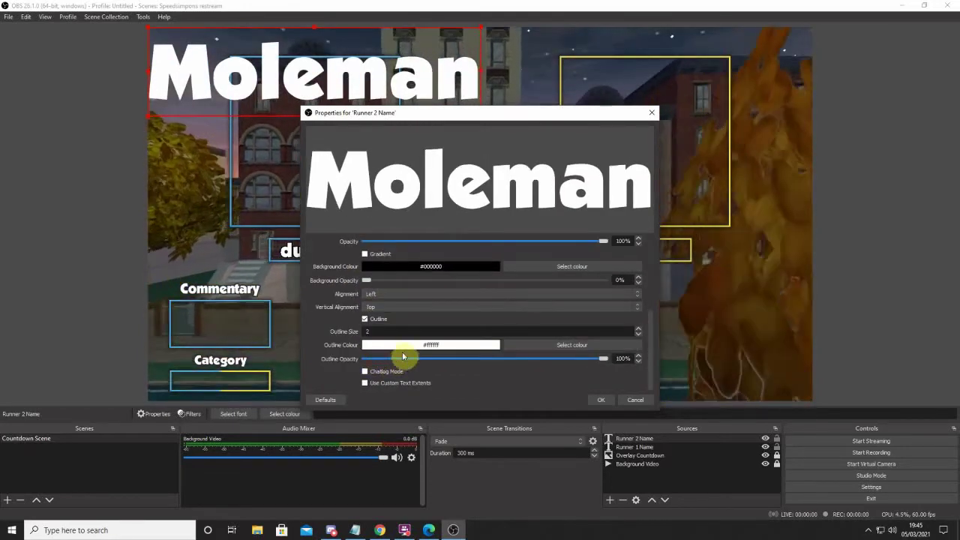
{"action": "left_click", "coordinate": [596, 346]}
{"action": "left_click_drag", "start_coordinate": [593, 272], "coordinate": [592, 279]}
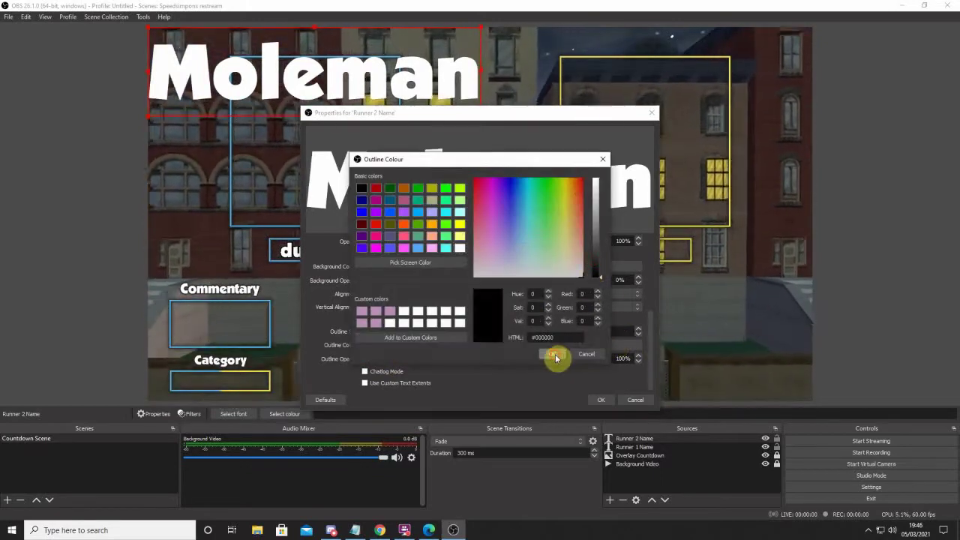
{"action": "left_click", "coordinate": [552, 353]}
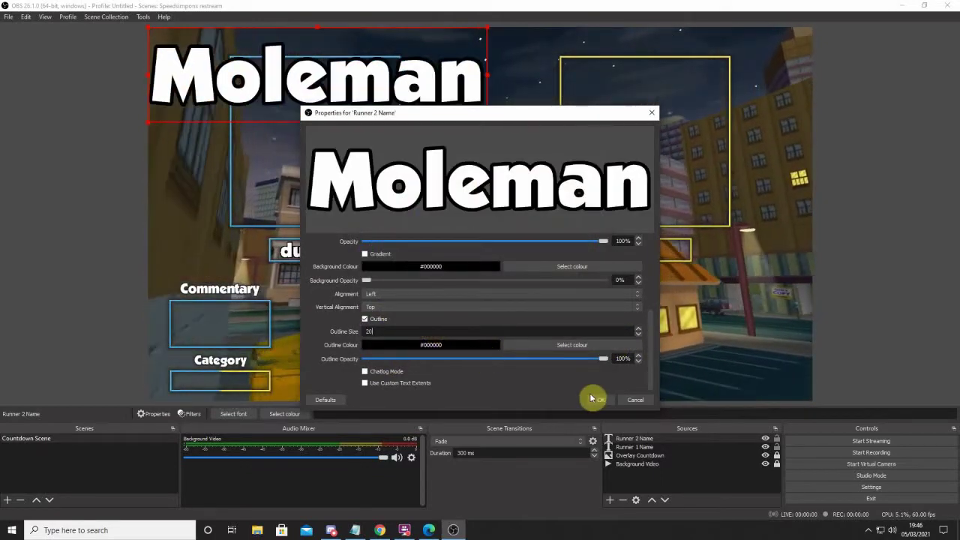
{"action": "left_click", "coordinate": [601, 399]}
- Move the Runner 2 Name text near the yellow name box and set its bounding box type to Scale to height of bounds
{"action": "left_click_drag", "start_coordinate": [418, 113], "coordinate": [685, 238]}
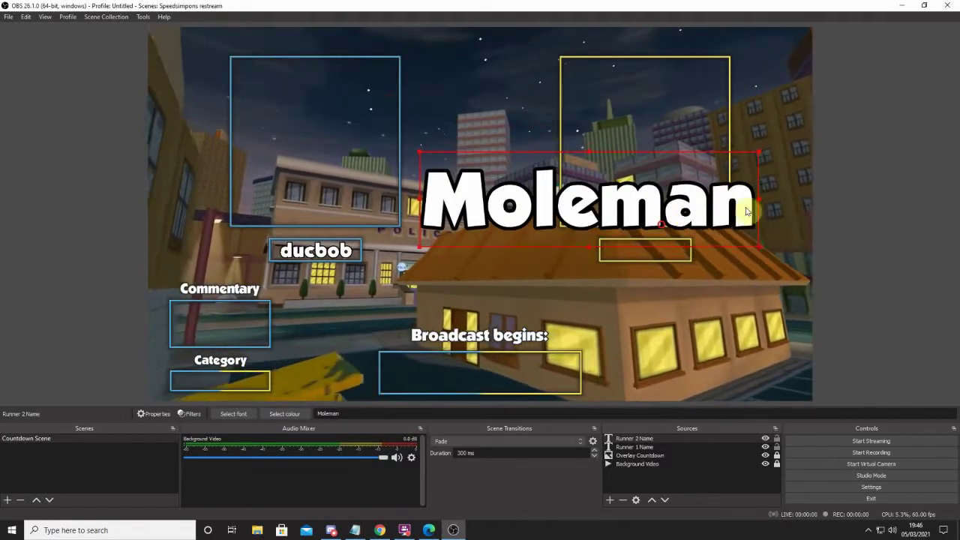
{"action": "right_click", "coordinate": [642, 439]}
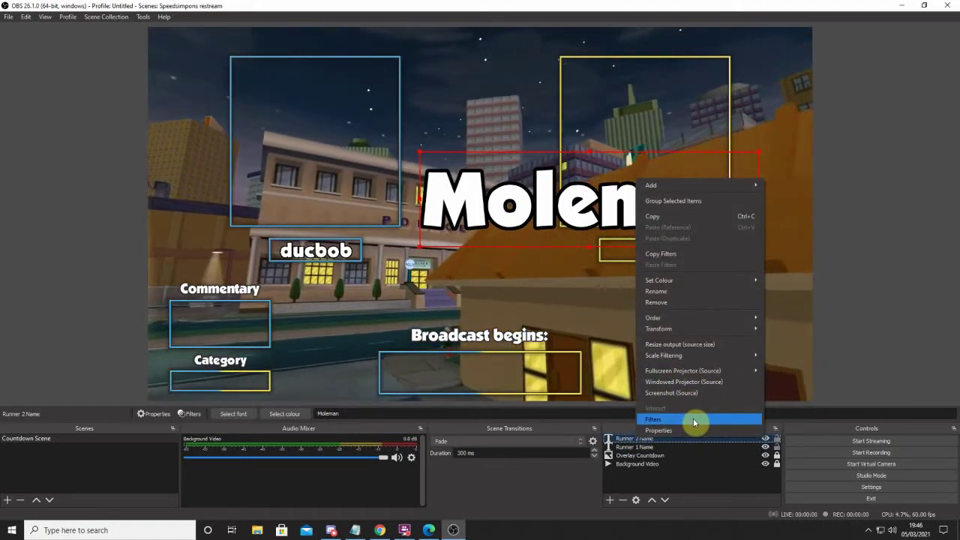
{"action": "mouse_move", "coordinate": [699, 334]}
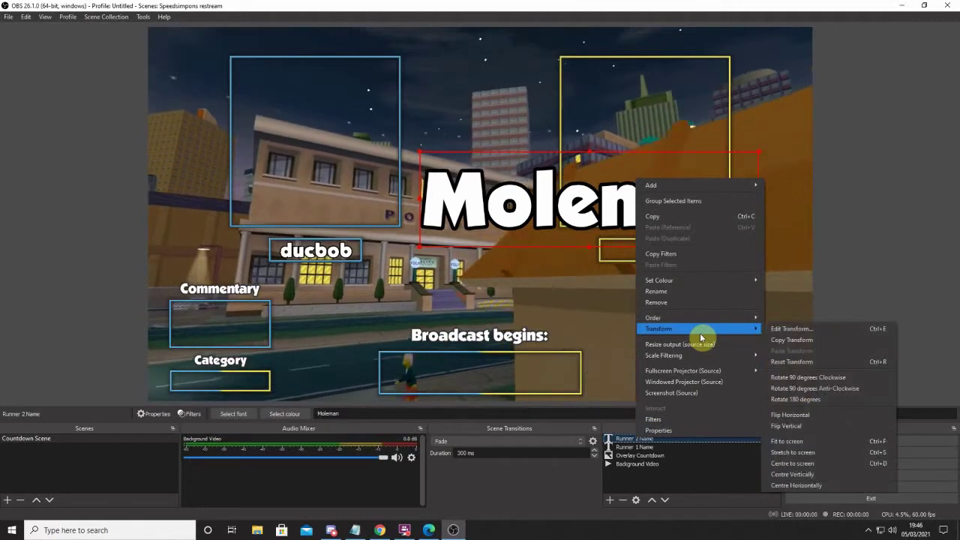
{"action": "left_click", "coordinate": [793, 329]}
{"action": "left_click", "coordinate": [468, 260]}
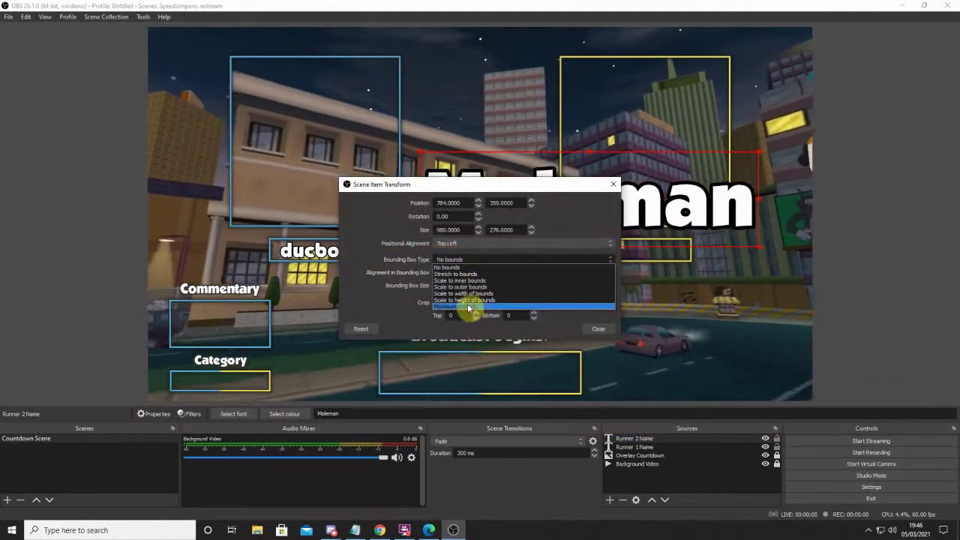
{"action": "left_click", "coordinate": [467, 300]}
{"action": "left_click", "coordinate": [604, 330]}
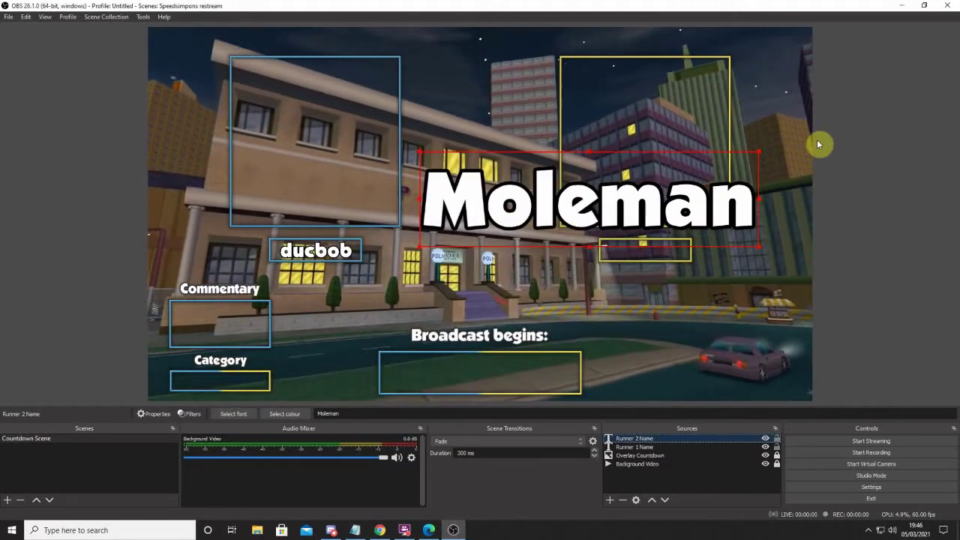
- Resize and align the Runner 2 Name bounding box to fill the name box below the yellow frame, and deselect it
{"action": "left_click_drag", "start_coordinate": [759, 153], "coordinate": [692, 250]}
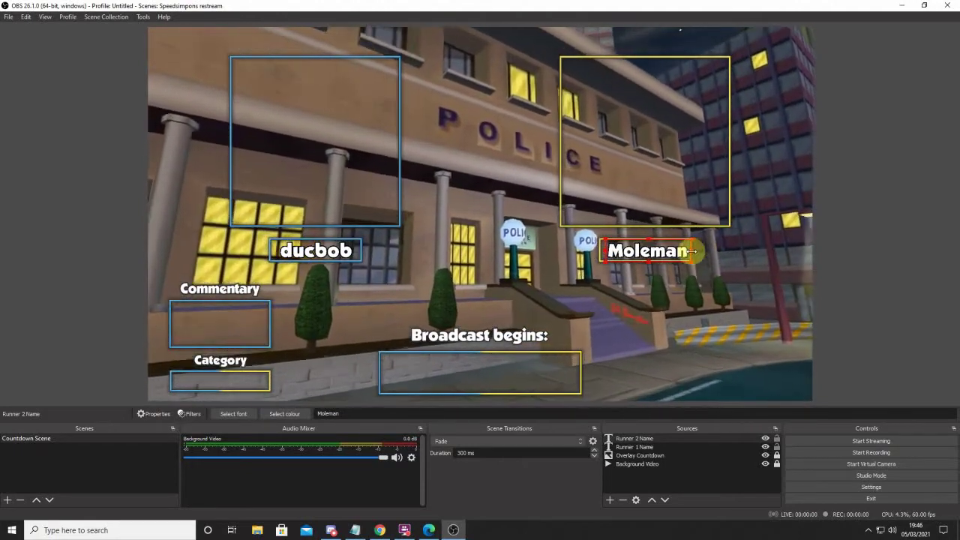
{"action": "left_click_drag", "start_coordinate": [605, 252], "coordinate": [598, 252]}
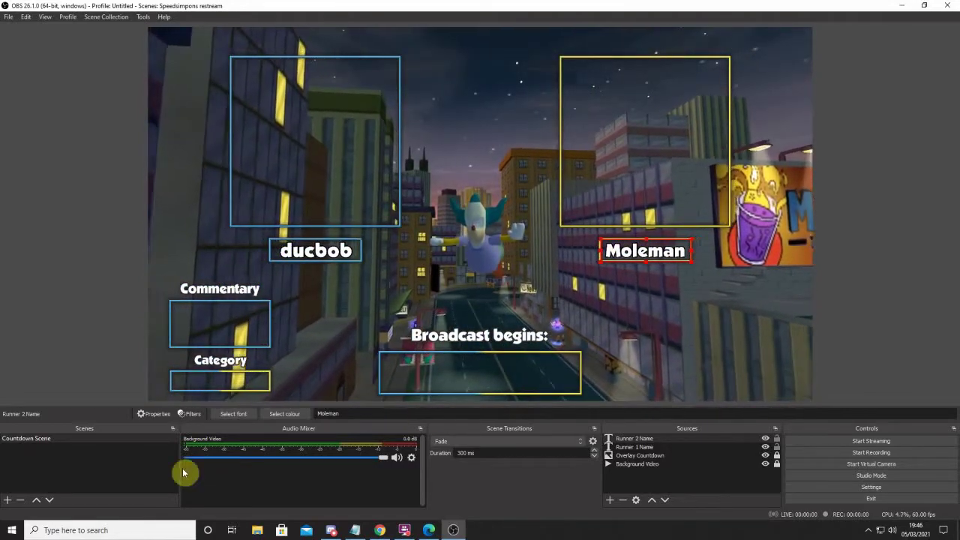
{"action": "left_click", "coordinate": [84, 364]}
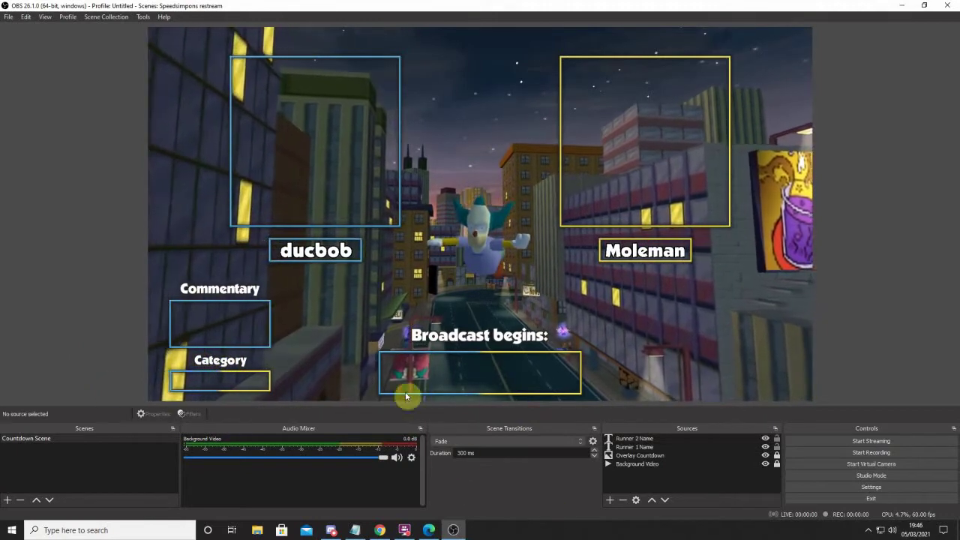
- Add a new Text (GDI+) source named "Countdown Timer" and set its font to Boulder Regular
{"action": "left_click", "coordinate": [609, 500]}
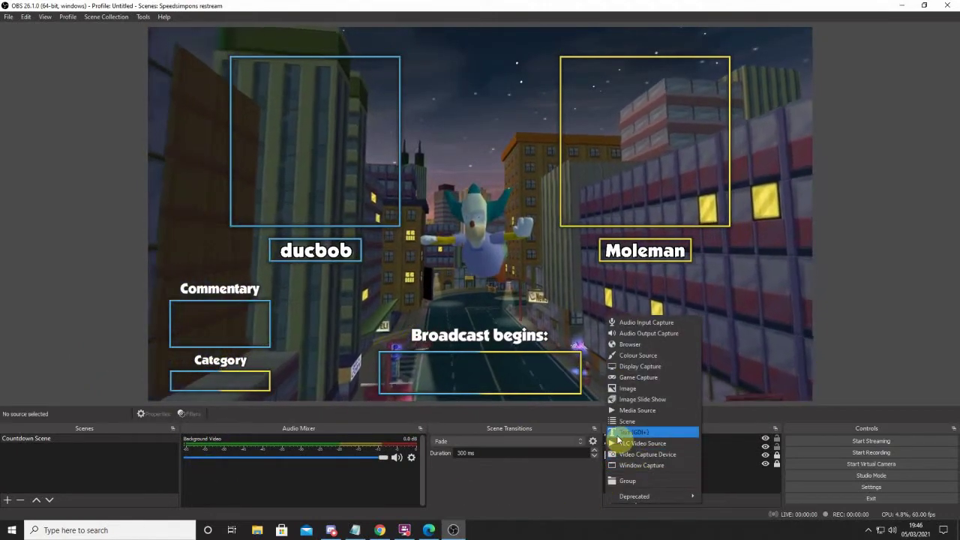
{"action": "left_click", "coordinate": [620, 435]}
{"action": "type", "text": "C"}
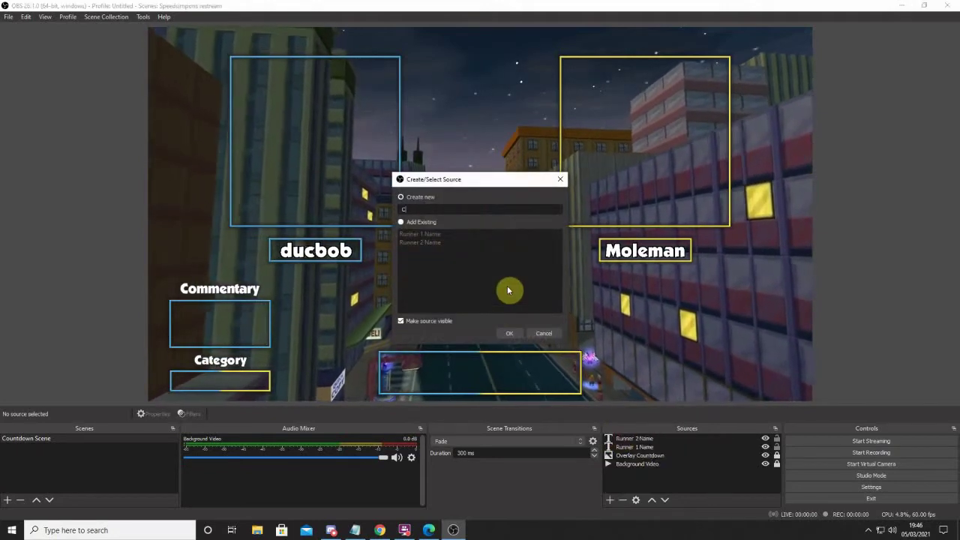
{"action": "type", "text": "ountdown Timer"}
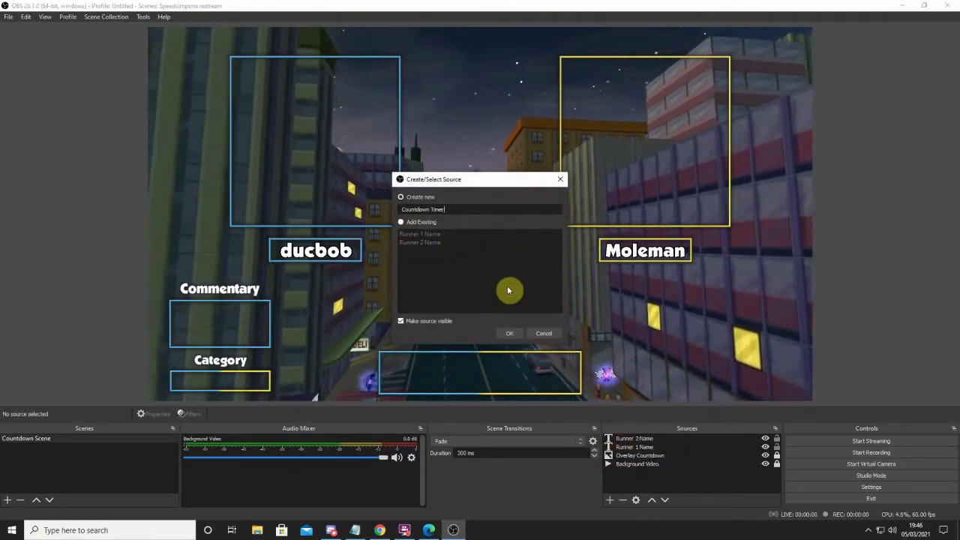
{"action": "key", "text": "Return"}
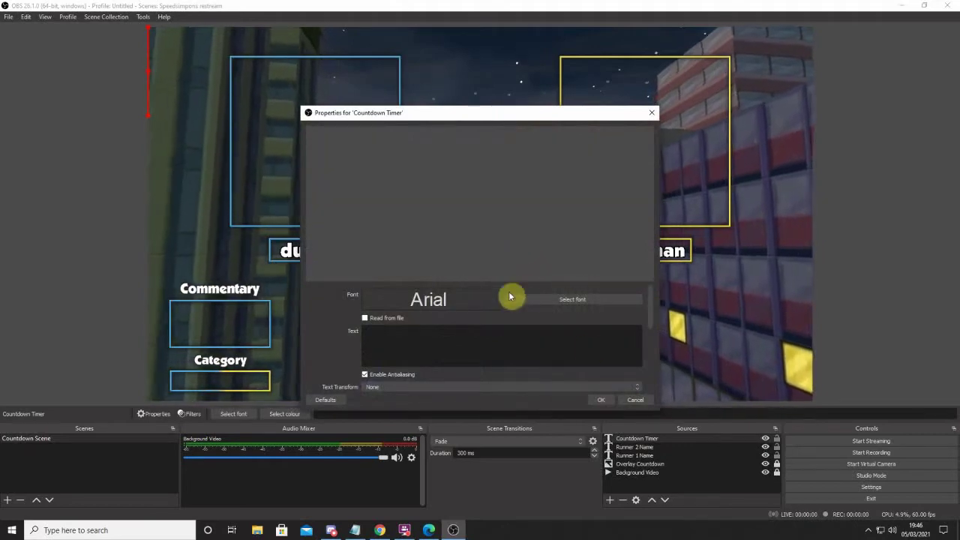
{"action": "left_click", "coordinate": [568, 304]}
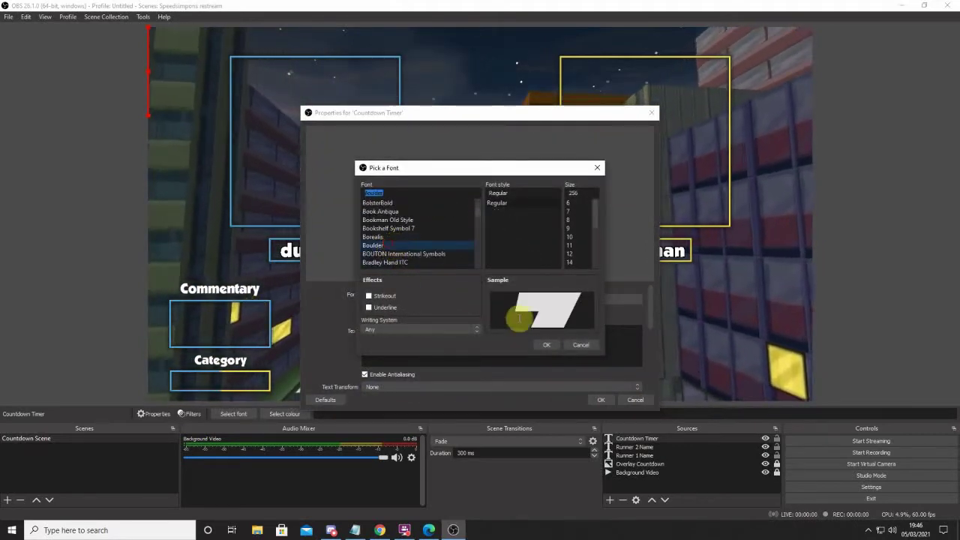
{"action": "left_click", "coordinate": [544, 345]}
- Give the Countdown Timer text a black (#000000) outline of size 10 and accept its properties with the text left empty
{"action": "scroll", "coordinate": [428, 334], "scroll_direction": "down", "scroll_amount": 6}
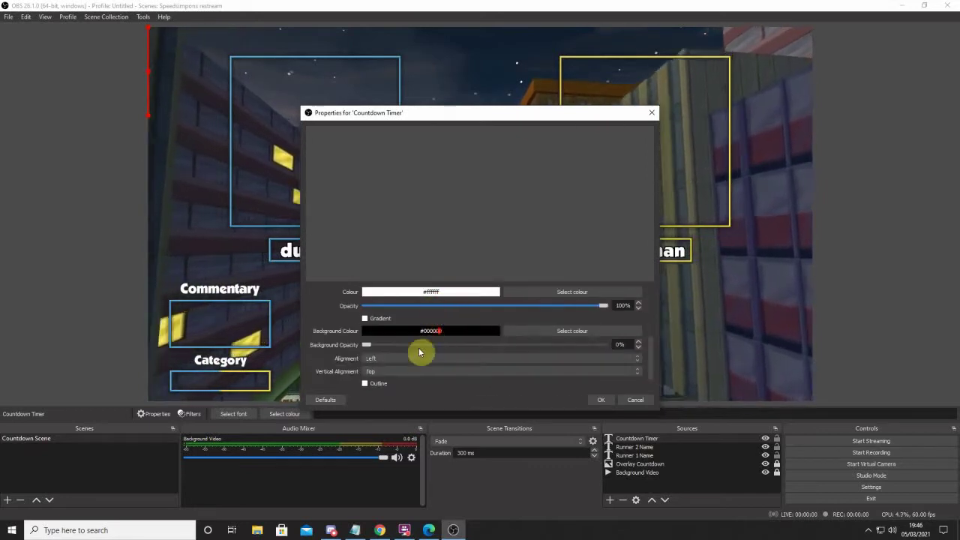
{"action": "scroll", "coordinate": [420, 351], "scroll_direction": "down", "scroll_amount": 2}
{"action": "left_click", "coordinate": [392, 360]}
{"action": "scroll", "coordinate": [390, 363], "scroll_direction": "down", "scroll_amount": 2}
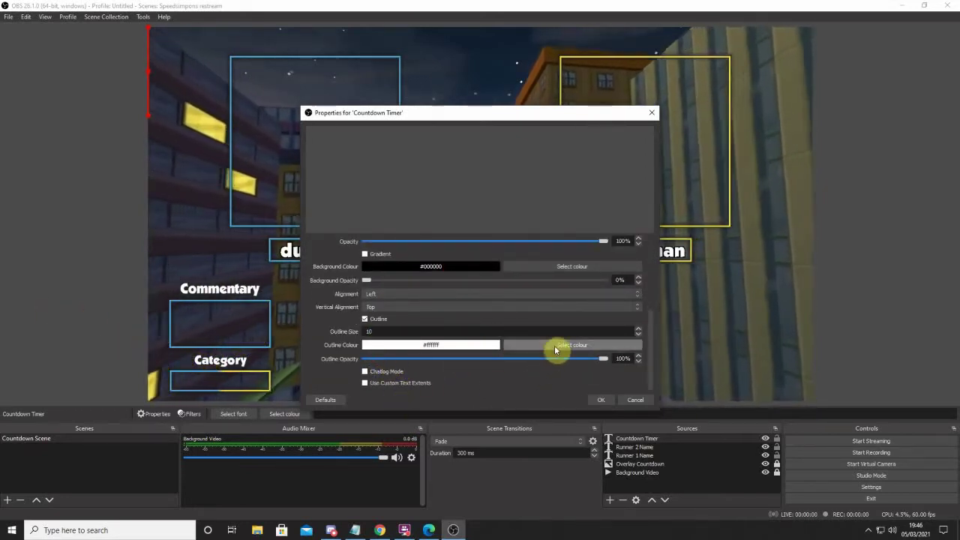
{"action": "left_click", "coordinate": [559, 347]}
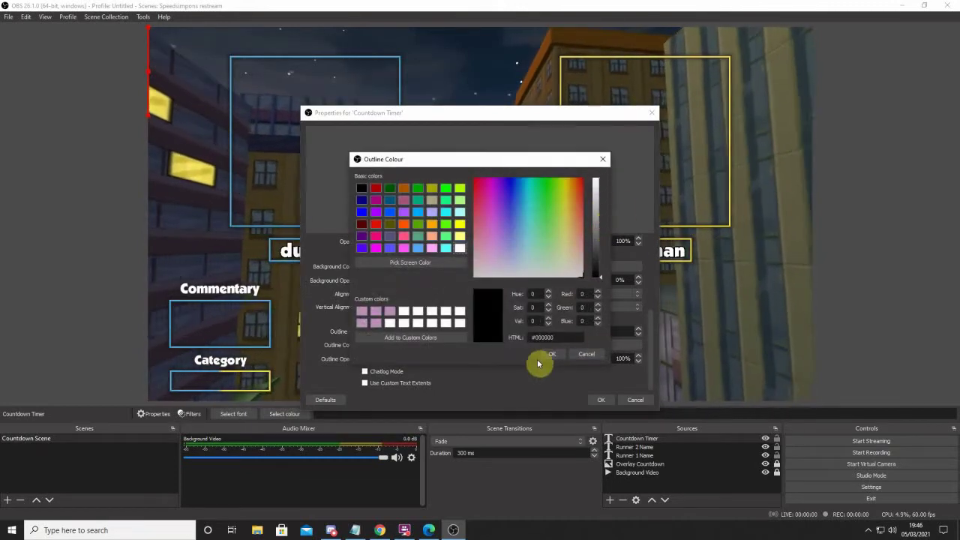
{"action": "left_click", "coordinate": [550, 354]}
{"action": "left_click", "coordinate": [603, 399]}
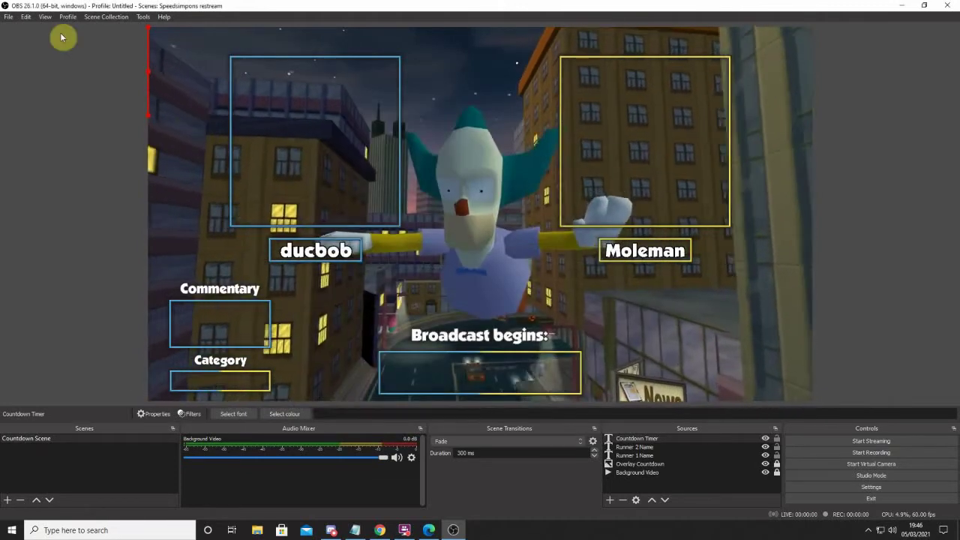
- Load the countdown.lua script and set its text source to Countdown Timer
{"action": "left_click", "coordinate": [142, 16]}
{"action": "left_click", "coordinate": [132, 35]}
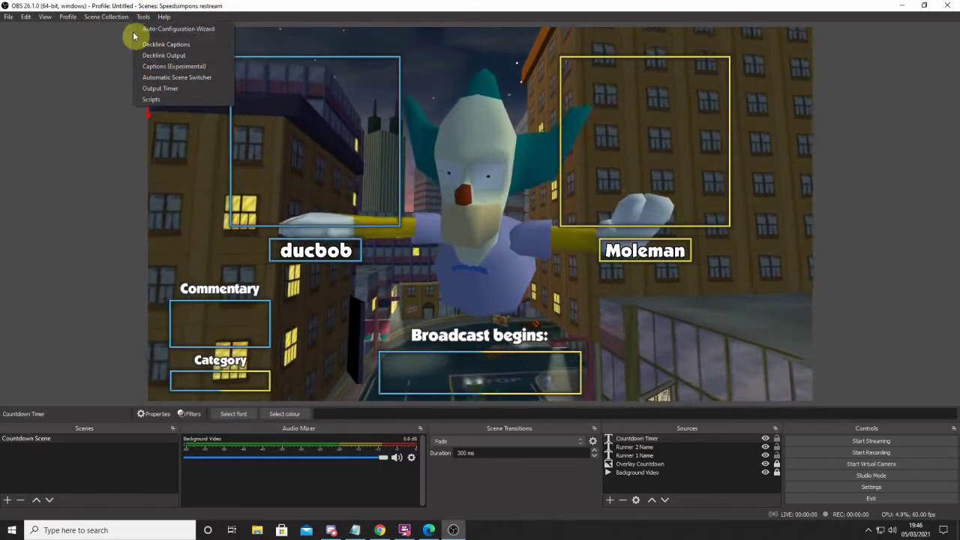
{"action": "left_click", "coordinate": [636, 438]}
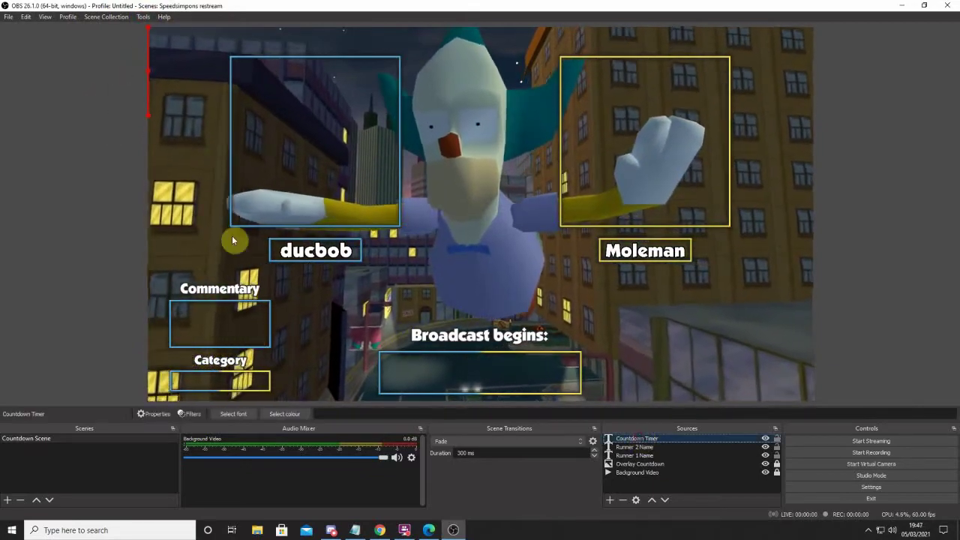
{"action": "left_click", "coordinate": [143, 17]}
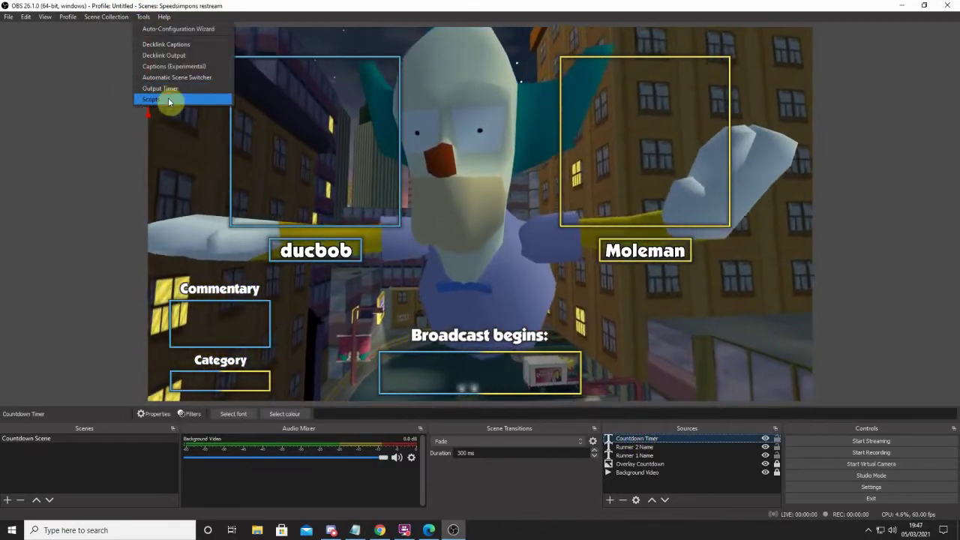
{"action": "left_click", "coordinate": [167, 98]}
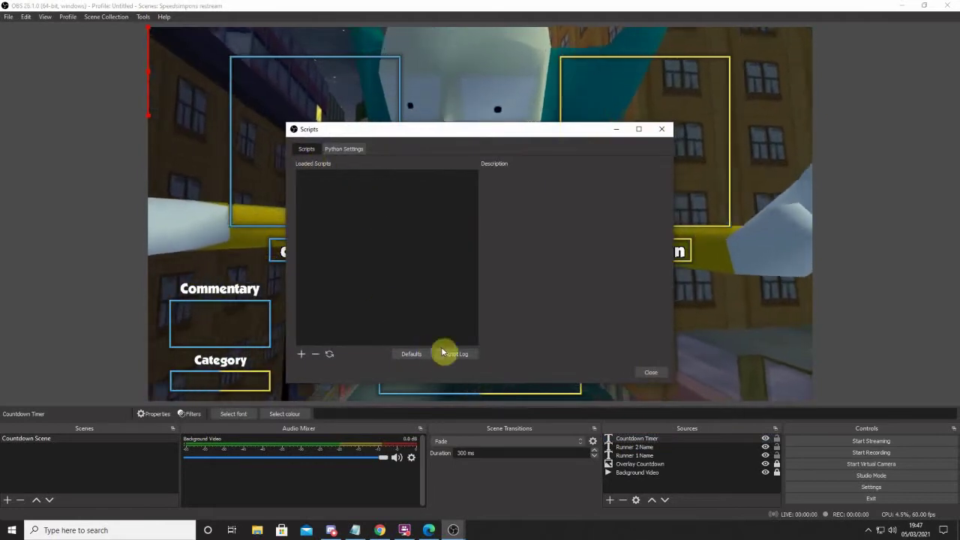
{"action": "left_click", "coordinate": [302, 353]}
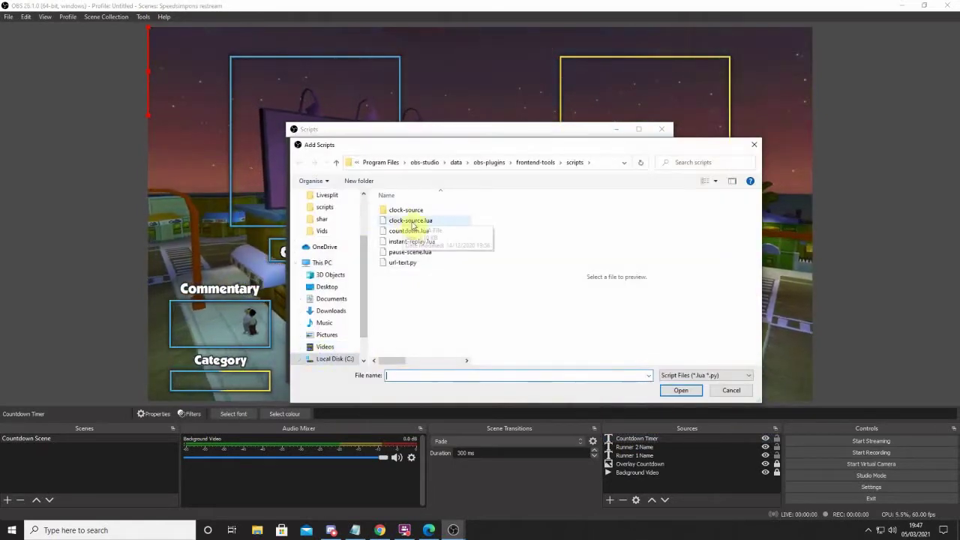
{"action": "double_click", "coordinate": [409, 234]}
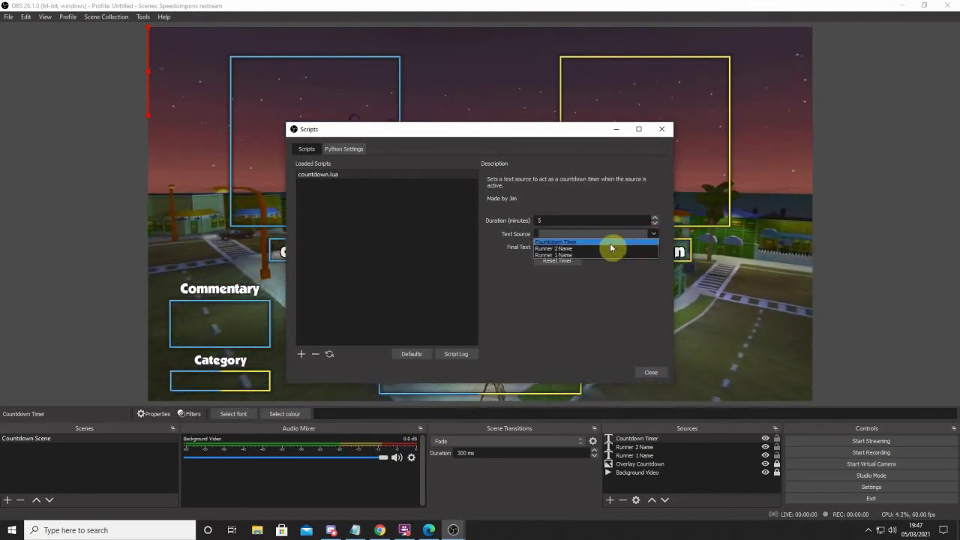
{"action": "left_click", "coordinate": [610, 243]}
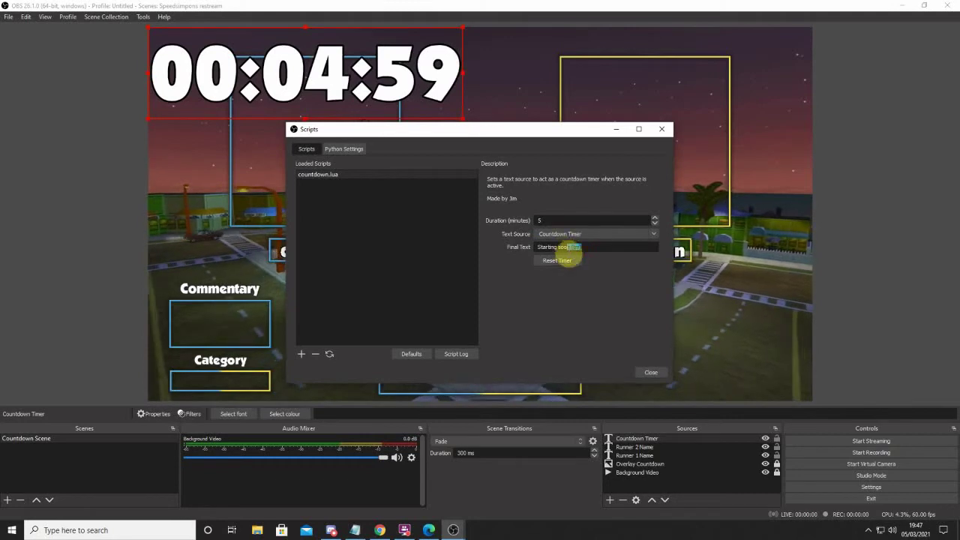
{"action": "left_click", "coordinate": [651, 372]}
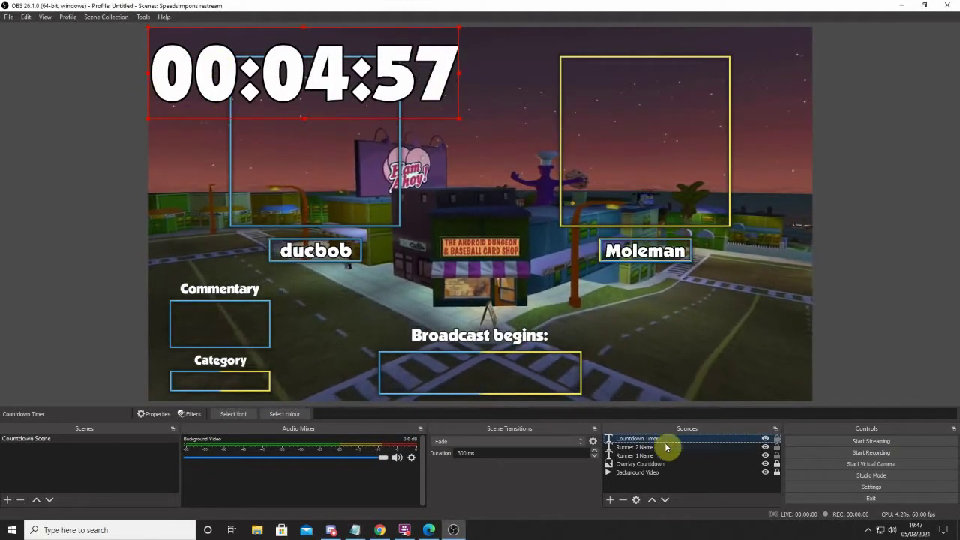
- Set the countdown.lua script's duration to 1 minute
{"action": "left_click", "coordinate": [142, 16]}
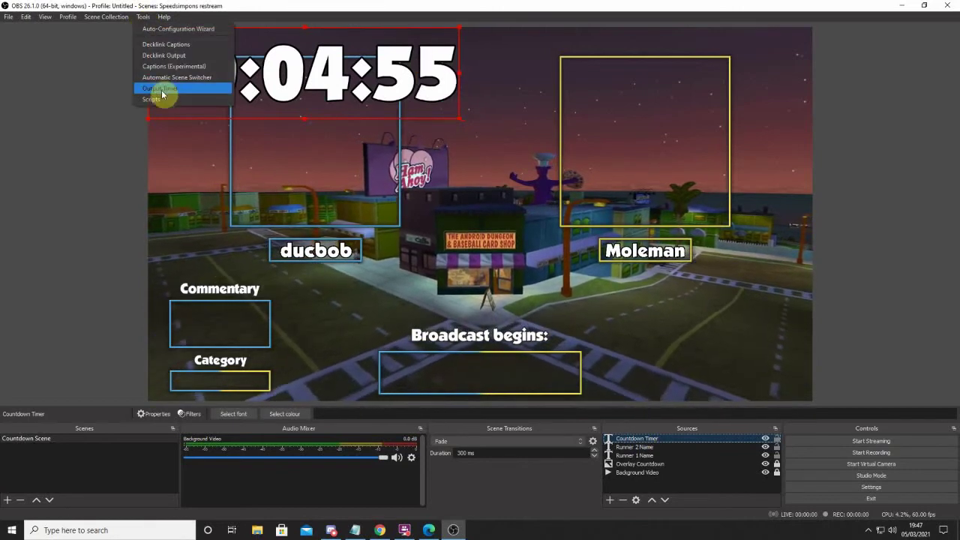
{"action": "left_click", "coordinate": [154, 99]}
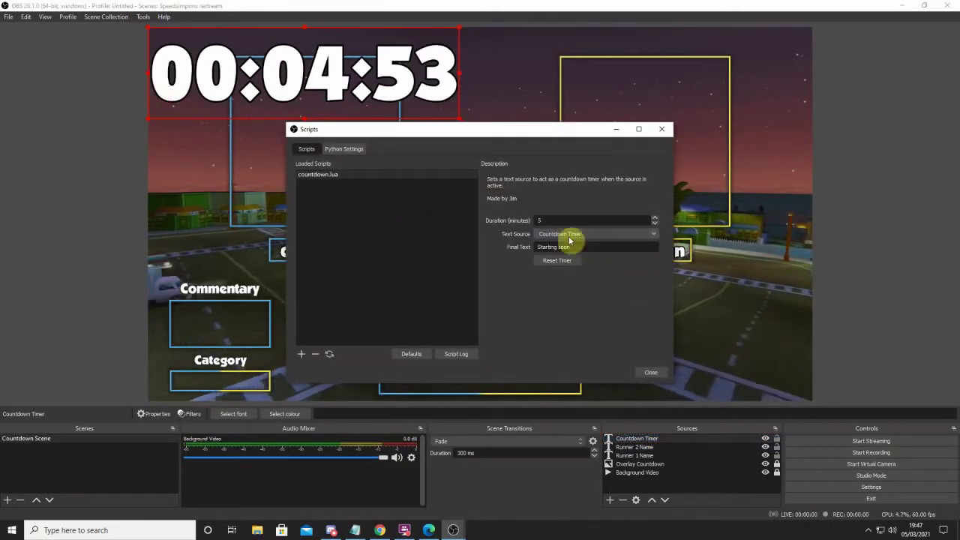
{"action": "left_click", "coordinate": [650, 373]}
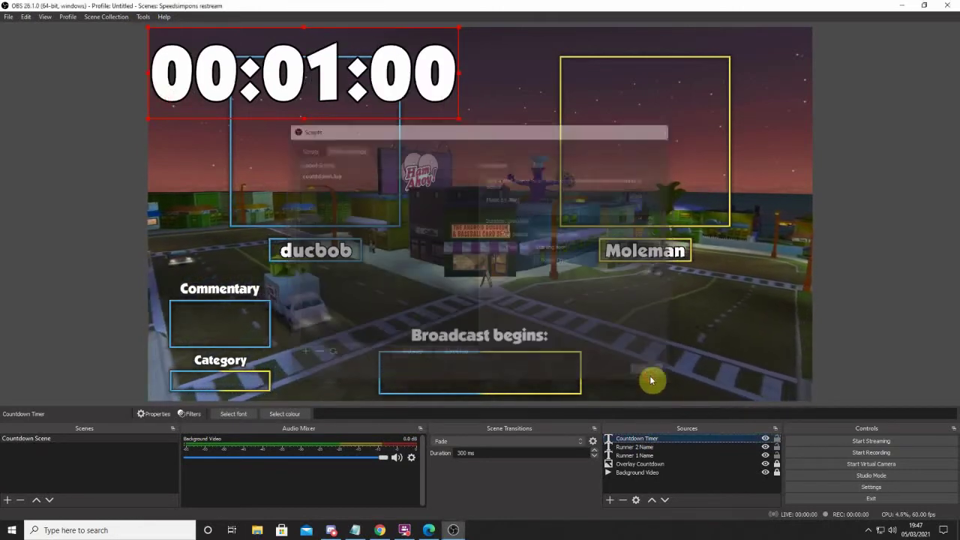
- Shrink the Countdown Timer into the box below "Broadcast begins:" and set its bounding box type to Scale to height of bounds
{"action": "left_click_drag", "start_coordinate": [392, 78], "coordinate": [555, 339]}
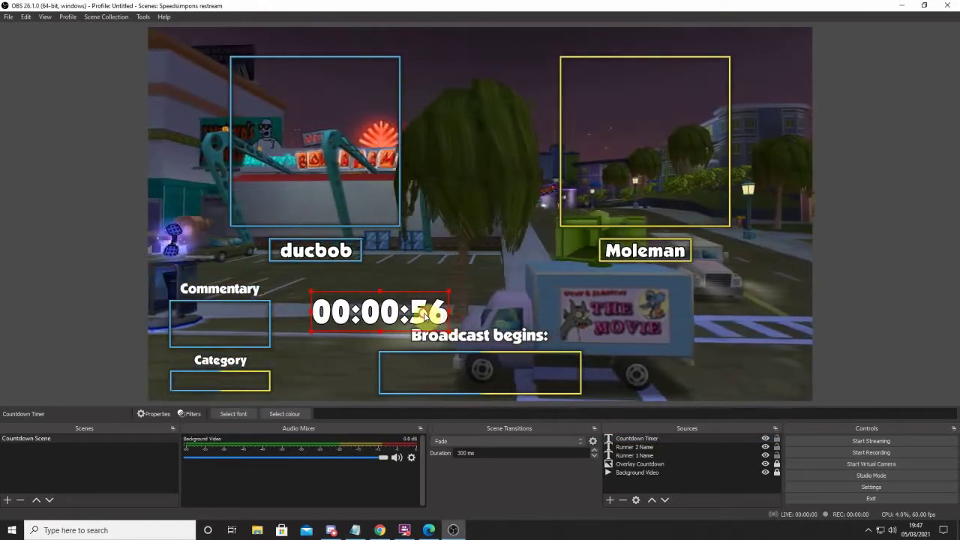
{"action": "left_click_drag", "start_coordinate": [424, 317], "coordinate": [525, 383]}
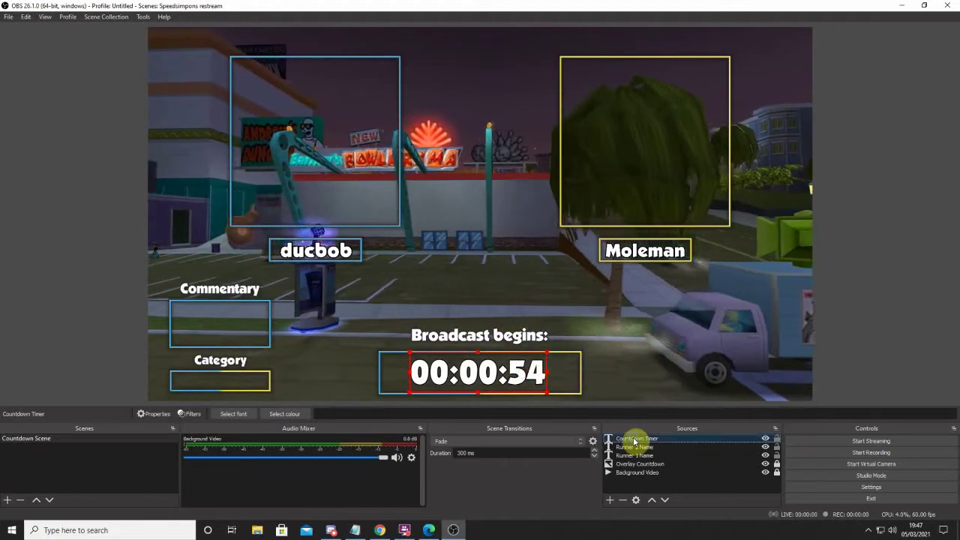
{"action": "right_click", "coordinate": [634, 439]}
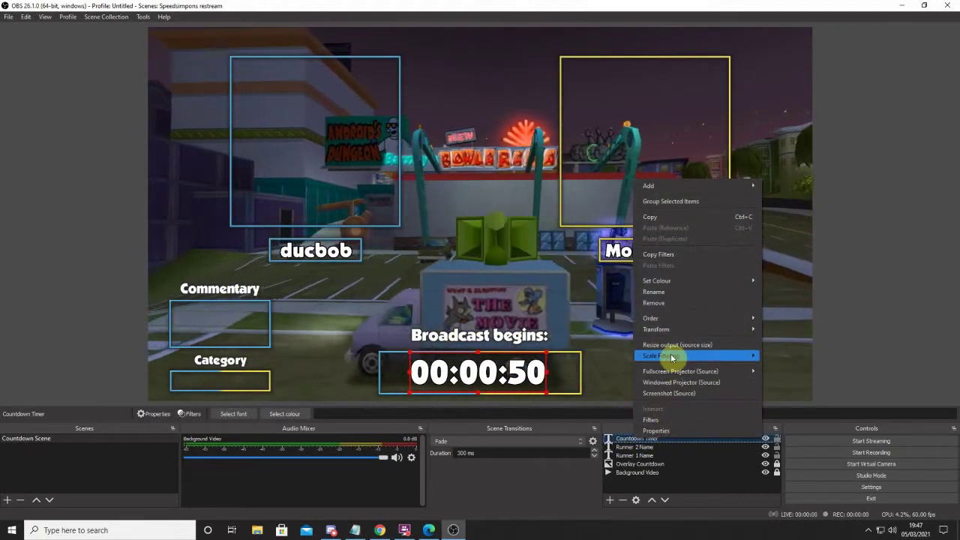
{"action": "mouse_move", "coordinate": [686, 329]}
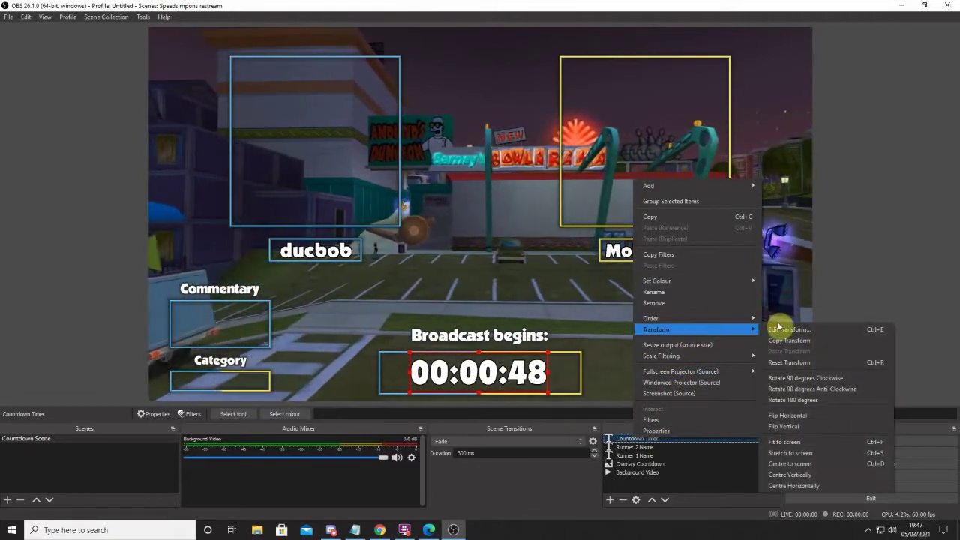
{"action": "left_click", "coordinate": [780, 328]}
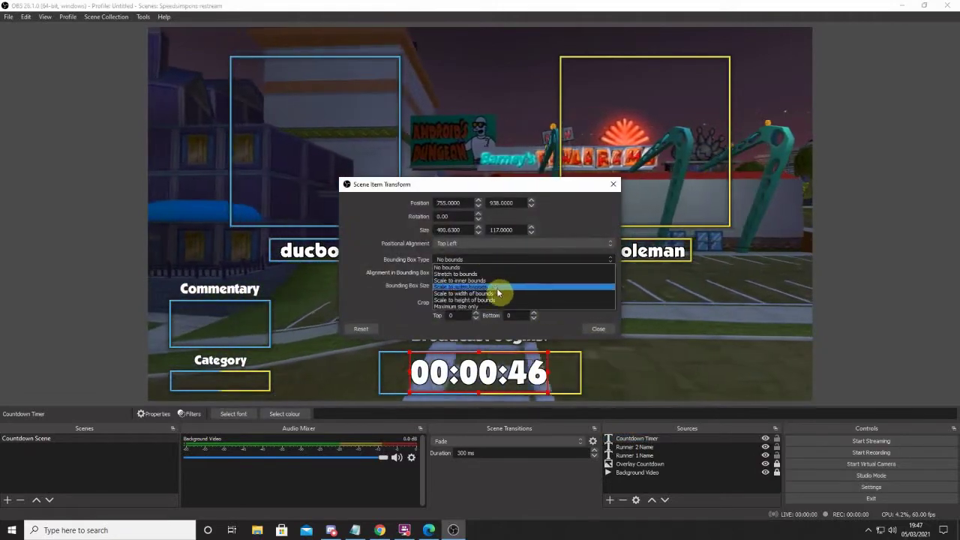
{"action": "left_click", "coordinate": [497, 295]}
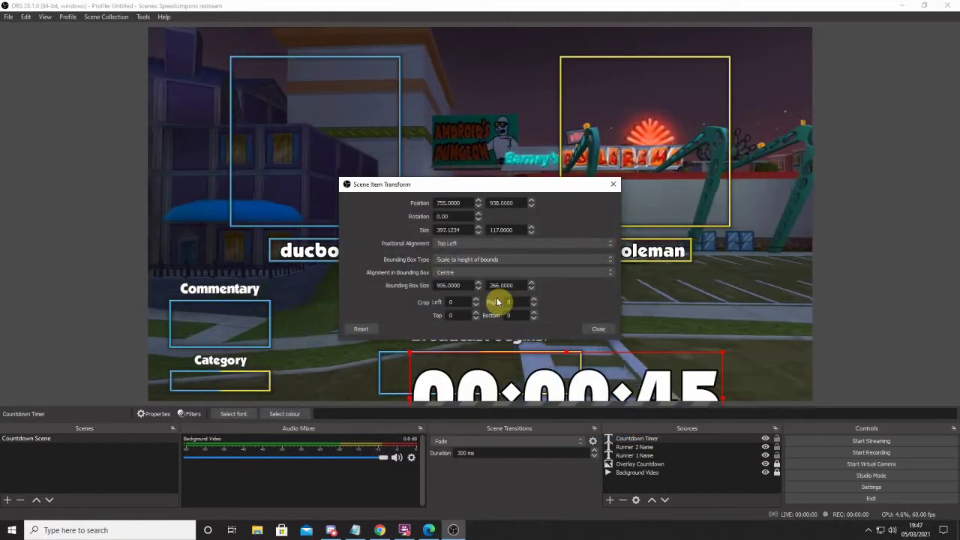
{"action": "left_click", "coordinate": [604, 332]}
- Resize the Countdown Timer's bounding box to fit inside the box below "Broadcast begins:", centre it there and deselect it
{"action": "left_click_drag", "start_coordinate": [585, 396], "coordinate": [548, 336]}
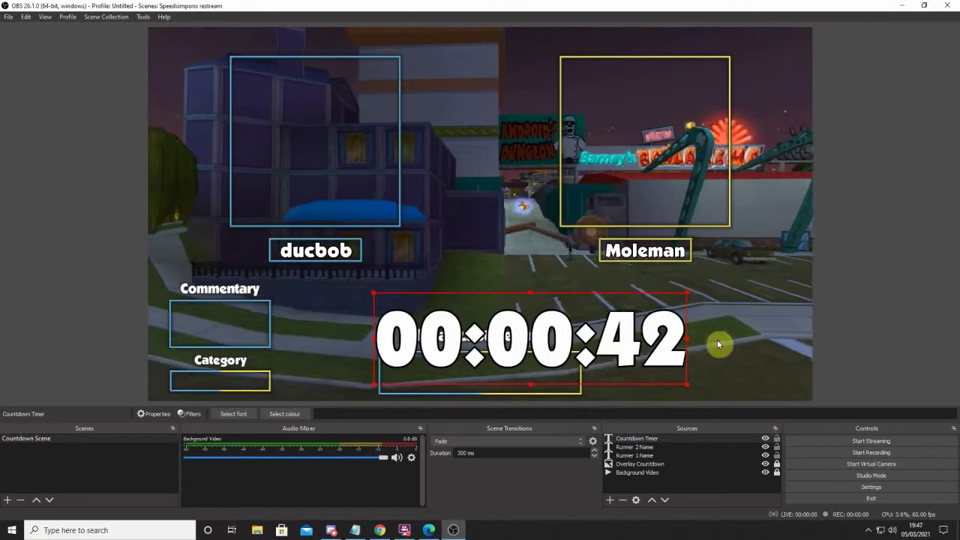
{"action": "left_click_drag", "start_coordinate": [687, 293], "coordinate": [557, 365]}
{"action": "left_click_drag", "start_coordinate": [500, 369], "coordinate": [498, 369]}
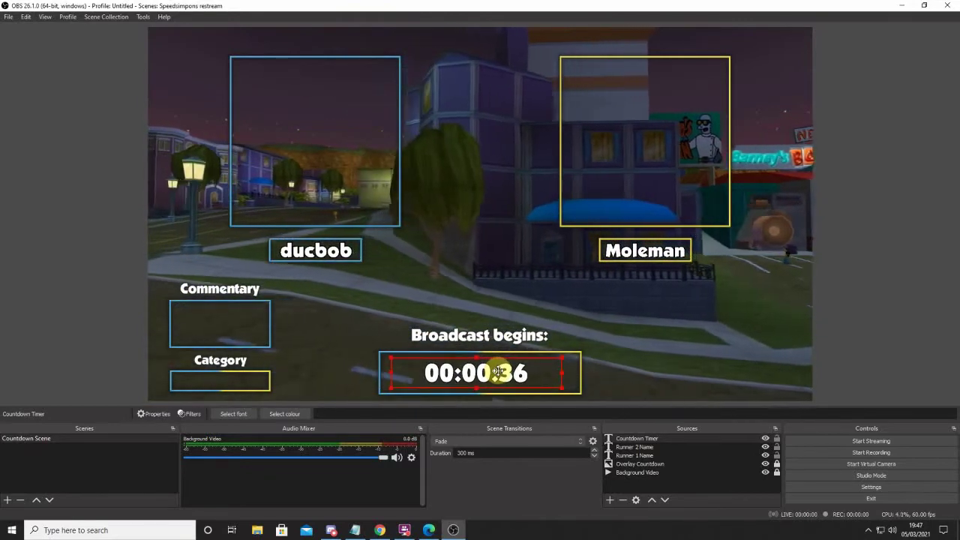
{"action": "left_click", "coordinate": [848, 295]}
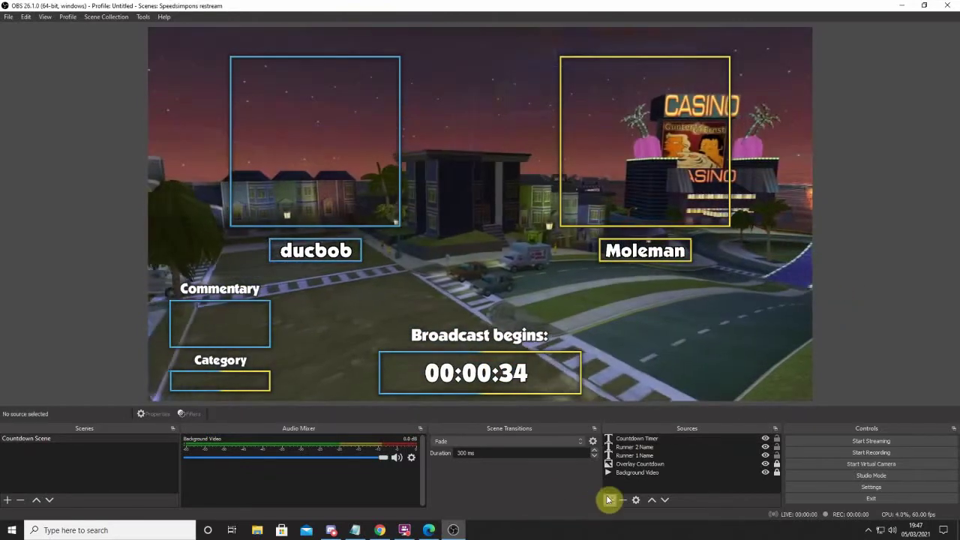
- Add a new Image source named "Runner 1 PP" using ducbob.png from the Desktop folder
{"action": "left_click", "coordinate": [609, 499]}
{"action": "left_click", "coordinate": [639, 395]}
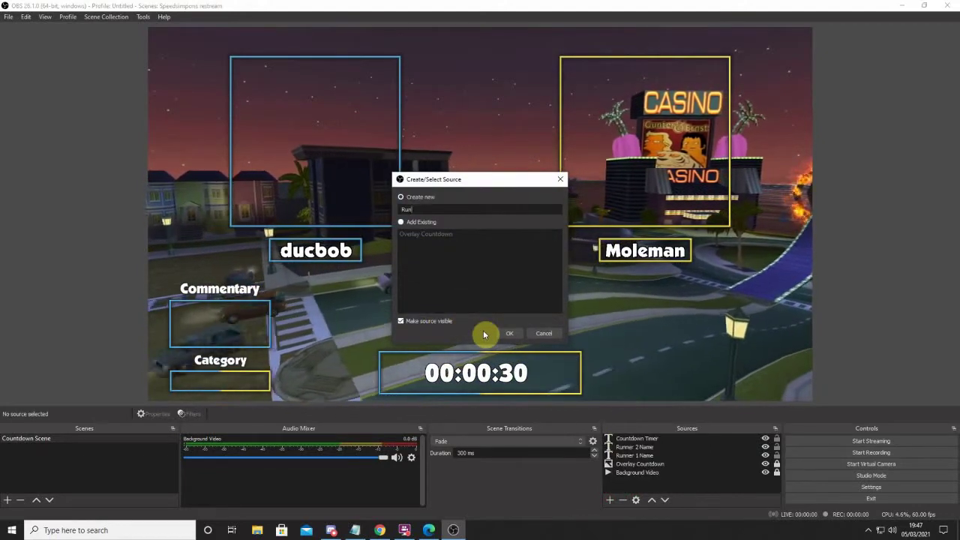
{"action": "type", "text": "Runner 1"}
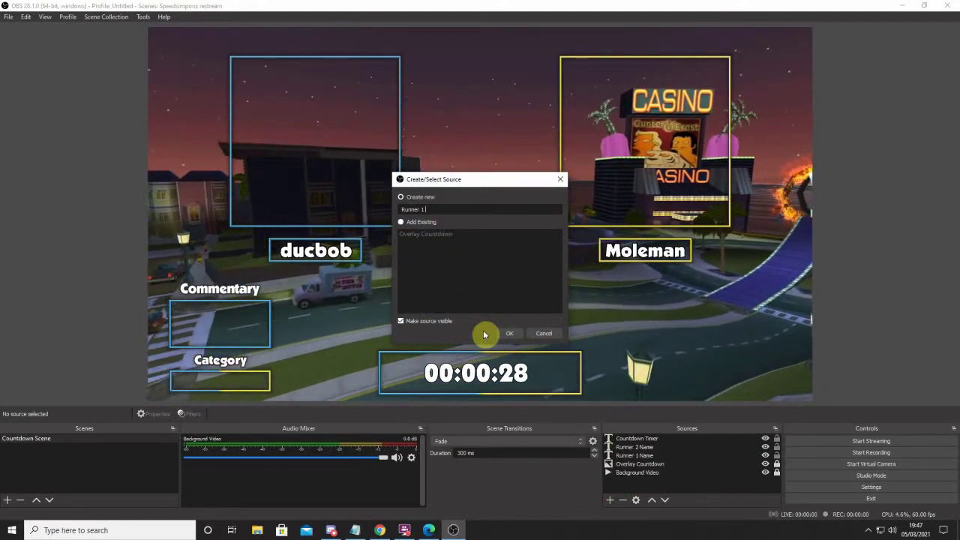
{"action": "type", "text": " FF"}
{"action": "key", "text": "Return"}
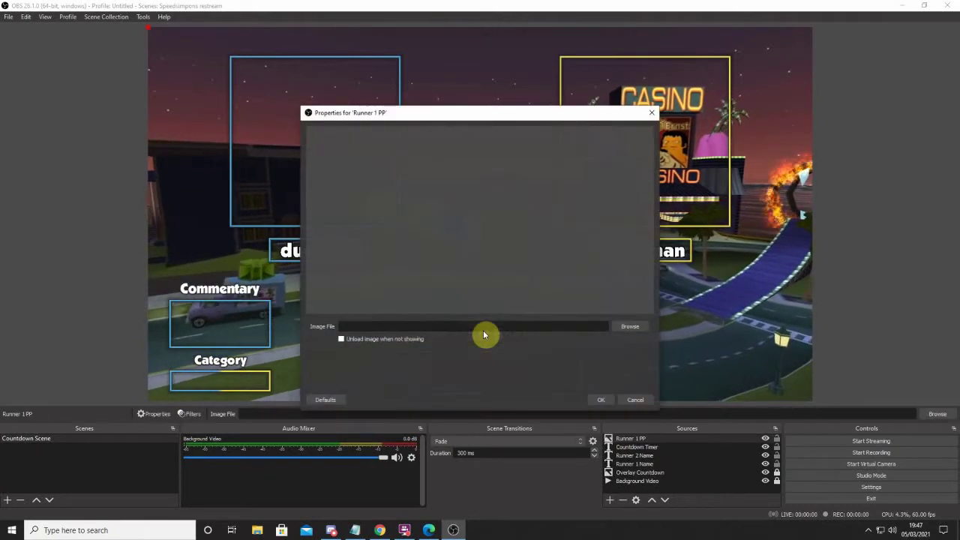
{"action": "left_click", "coordinate": [623, 330]}
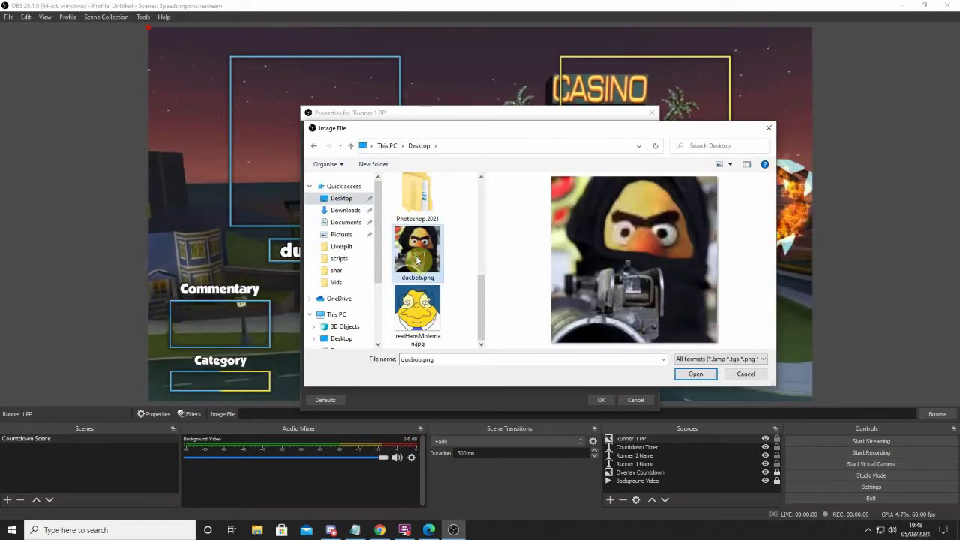
{"action": "double_click", "coordinate": [417, 259]}
{"action": "left_click", "coordinate": [595, 402]}
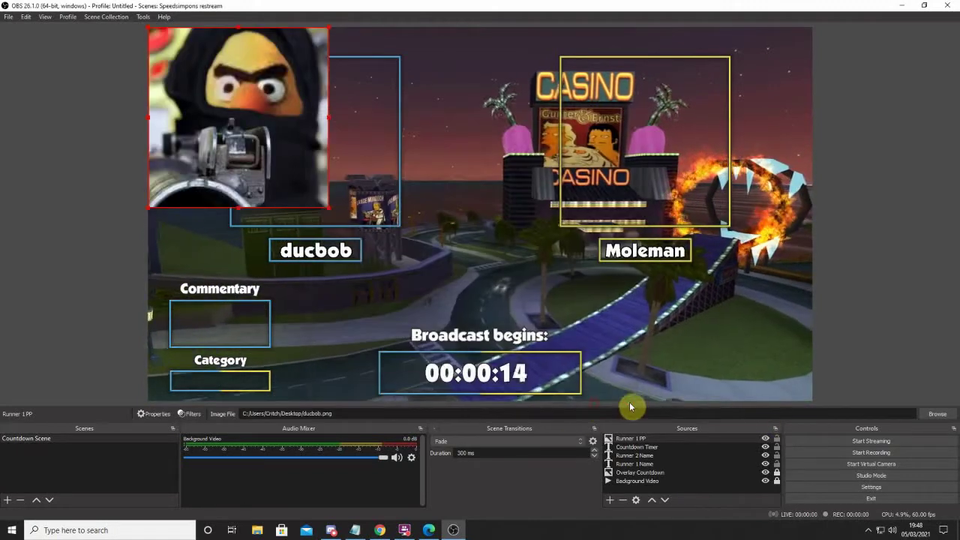
- Shrink the Runner 1 PP image into the blue frame and place it directly below Overlay Countdown in the source order
{"action": "left_click_drag", "start_coordinate": [327, 212], "coordinate": [326, 170]}
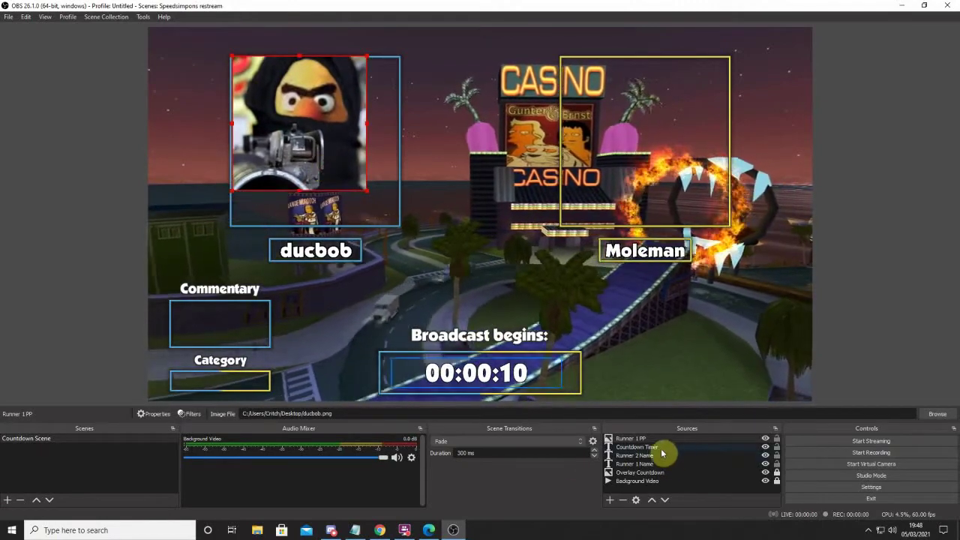
{"action": "left_click_drag", "start_coordinate": [642, 441], "coordinate": [653, 481]}
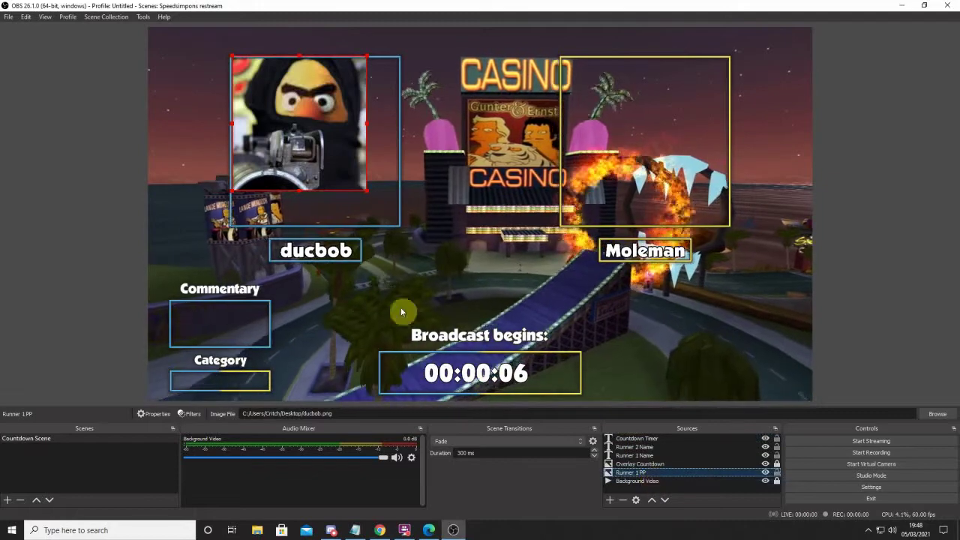
{"action": "left_click_drag", "start_coordinate": [312, 105], "coordinate": [298, 111]}
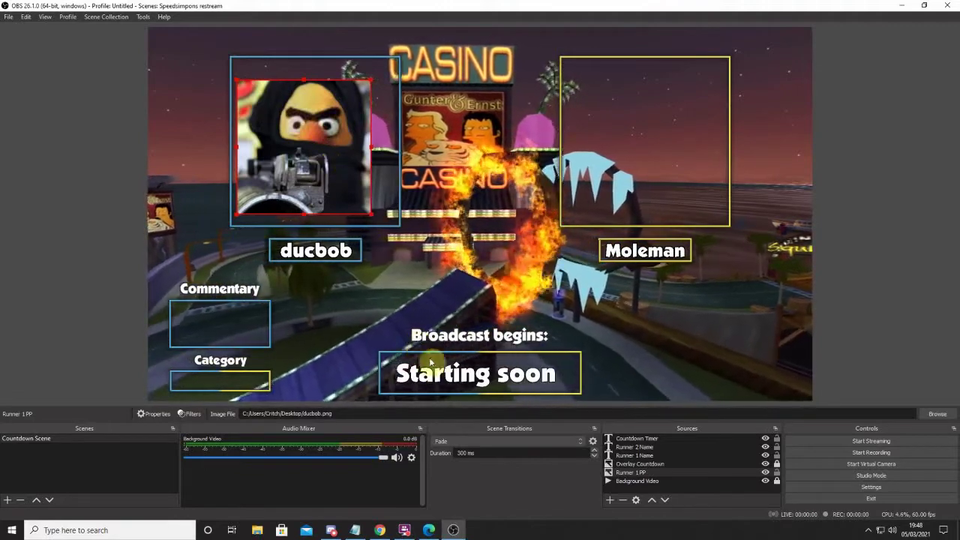
- Enlarge the countdown text to fill the box below "Broadcast begins:" and deselect it
{"action": "left_click", "coordinate": [555, 379]}
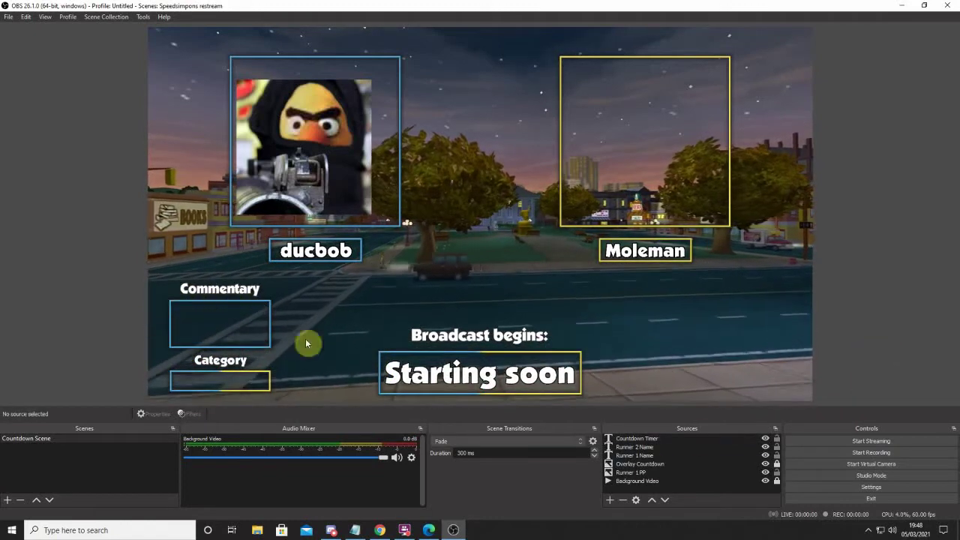
- Align the Runner 1 PP image with the blue frame's upper-left corner, enlarge it to fill the frame and deselect it
{"action": "left_click_drag", "start_coordinate": [313, 190], "coordinate": [308, 165]}
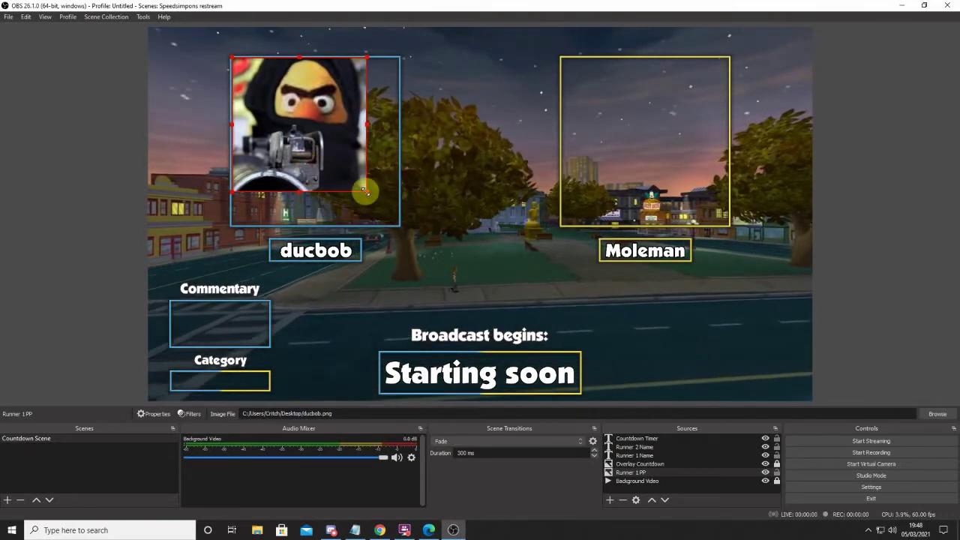
{"action": "left_click_drag", "start_coordinate": [365, 192], "coordinate": [398, 226]}
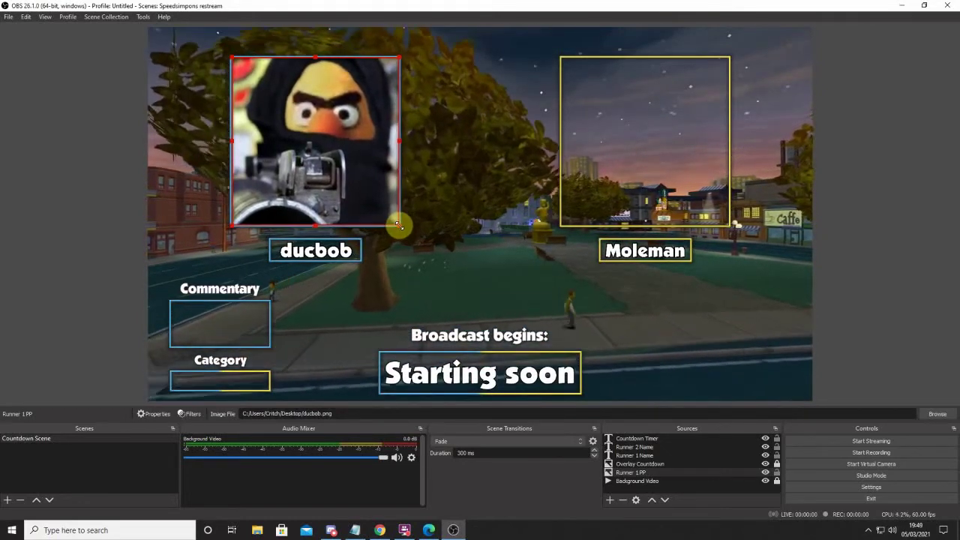
{"action": "left_click", "coordinate": [936, 210]}
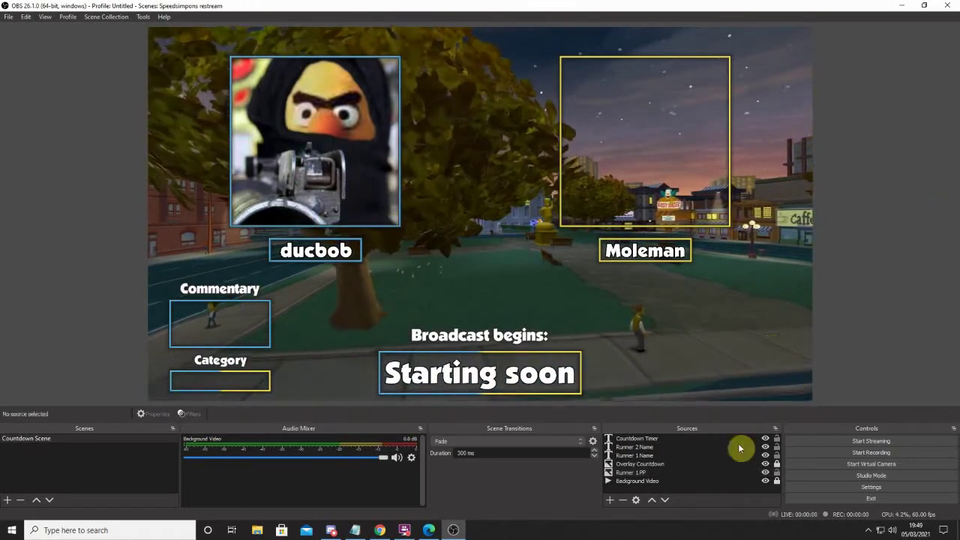
- Add a new Image source named "Runner 2 PP" using realHansMoleman.jpg from the Desktop folder
{"action": "left_click", "coordinate": [614, 499]}
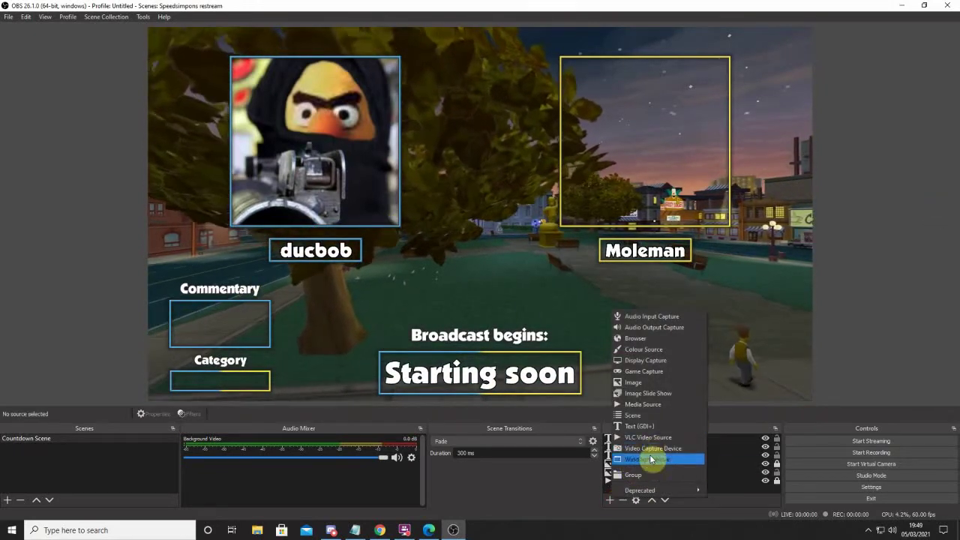
{"action": "left_click", "coordinate": [652, 383]}
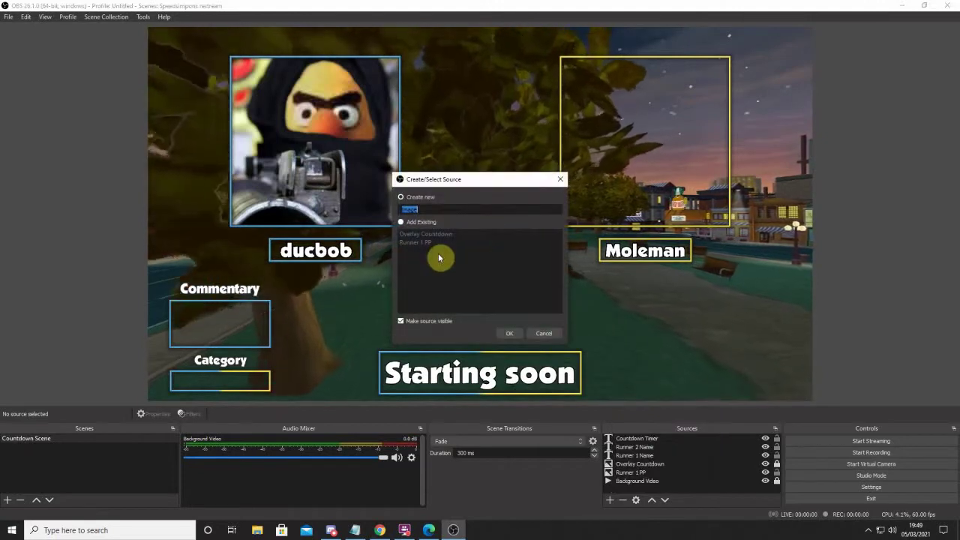
{"action": "type", "text": "Runn"}
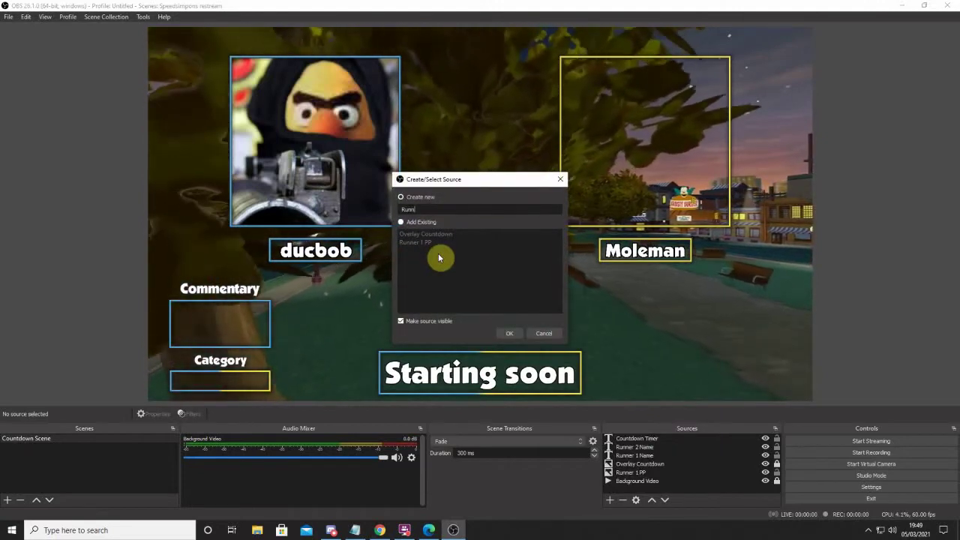
{"action": "type", "text": "er 2 PP"}
{"action": "key", "text": "Return"}
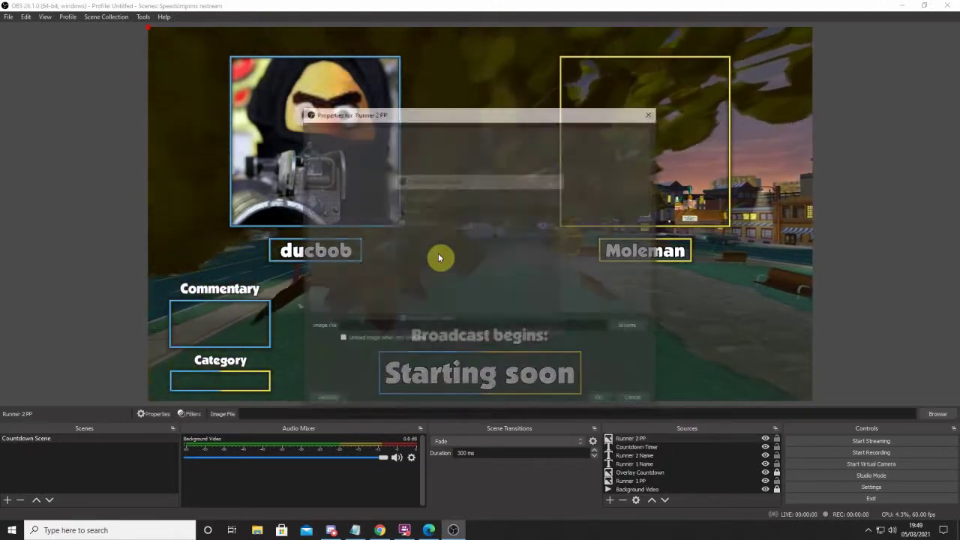
{"action": "left_click", "coordinate": [623, 327]}
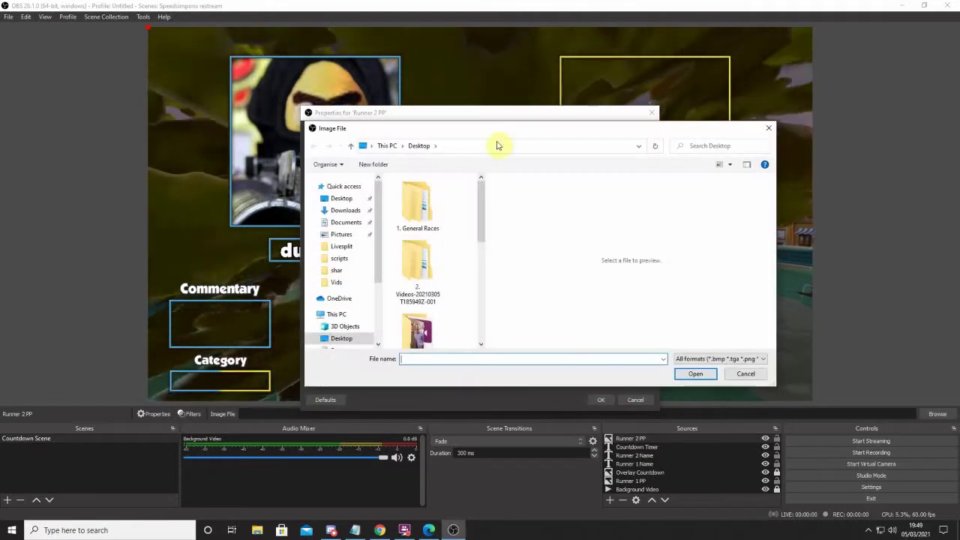
{"action": "scroll", "coordinate": [450, 259], "scroll_direction": "down", "scroll_amount": 3}
{"action": "double_click", "coordinate": [415, 315]}
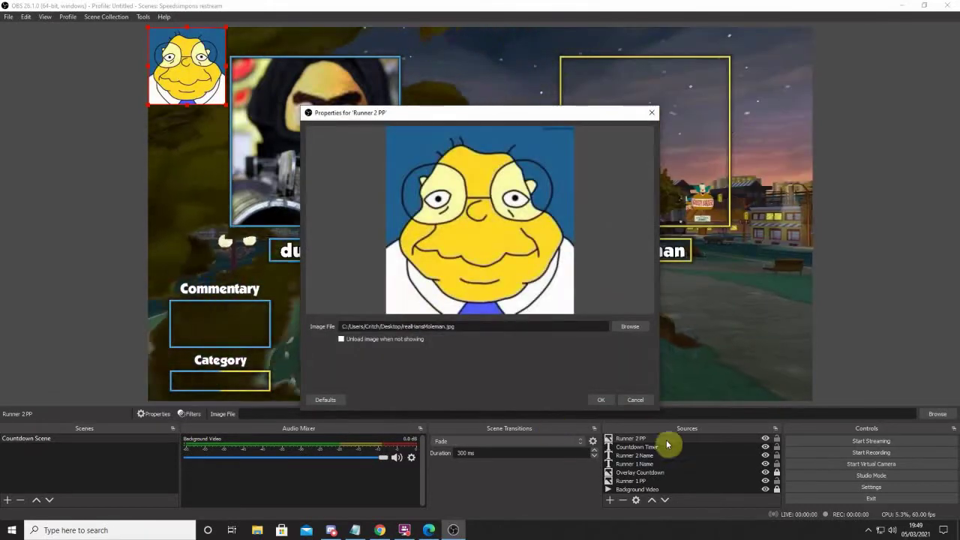
{"action": "left_click", "coordinate": [599, 400]}
- Place Runner 2 PP directly below Overlay Countdown in the source order, fit the image to the yellow frame and deselect it
{"action": "left_click_drag", "start_coordinate": [202, 68], "coordinate": [522, 256]}
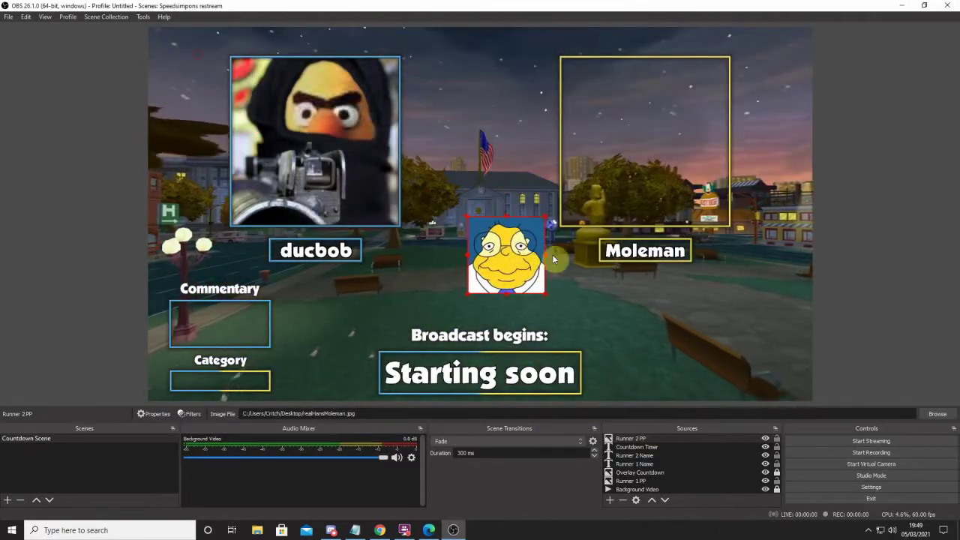
{"action": "left_click_drag", "start_coordinate": [656, 450], "coordinate": [656, 491]}
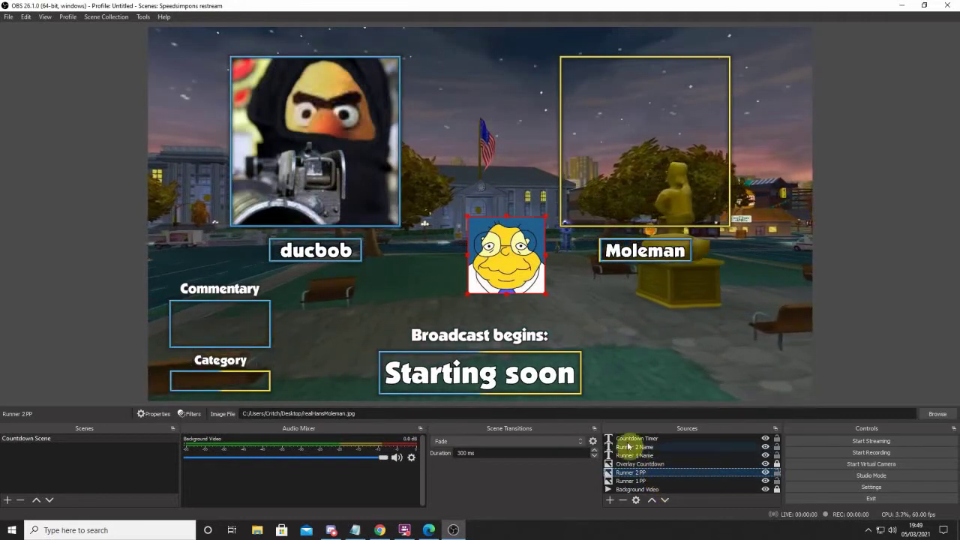
{"action": "left_click_drag", "start_coordinate": [519, 238], "coordinate": [611, 75]}
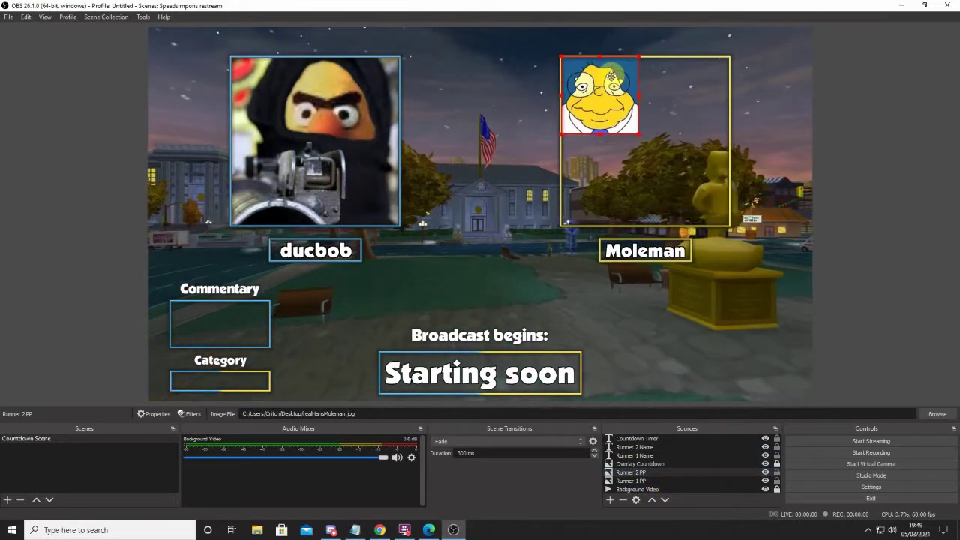
{"action": "left_click_drag", "start_coordinate": [638, 135], "coordinate": [730, 225]}
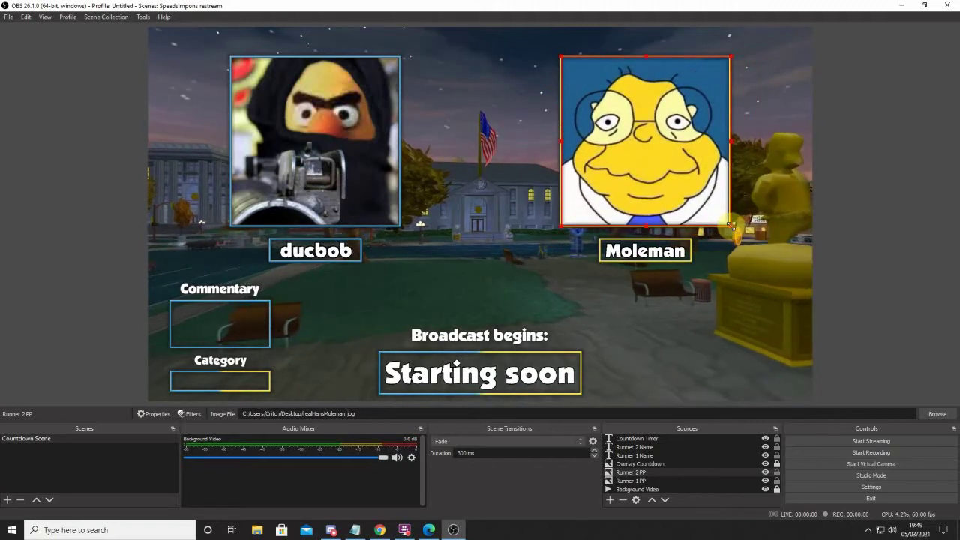
{"action": "left_click", "coordinate": [916, 266]}
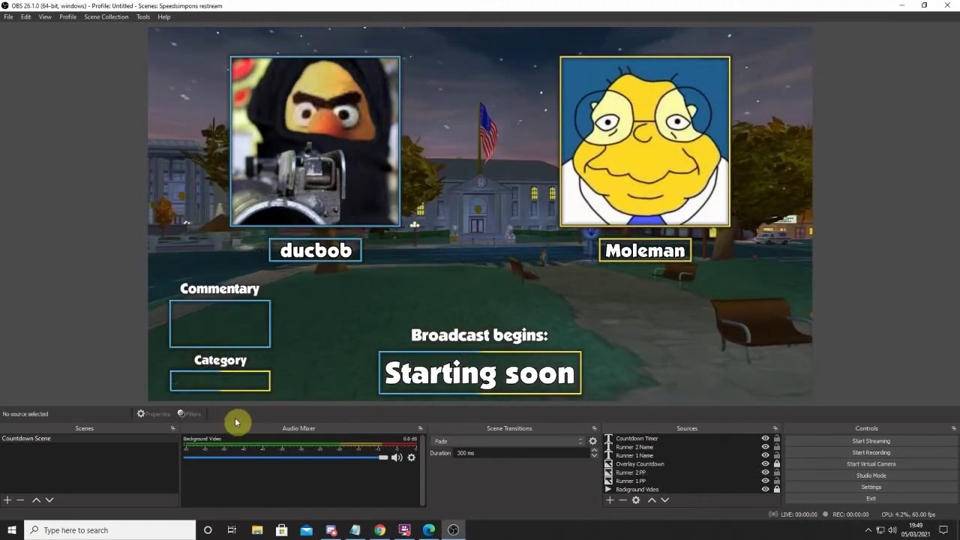
- Add a new Text (GDI+) source named "Category Text"
{"action": "left_click", "coordinate": [609, 500]}
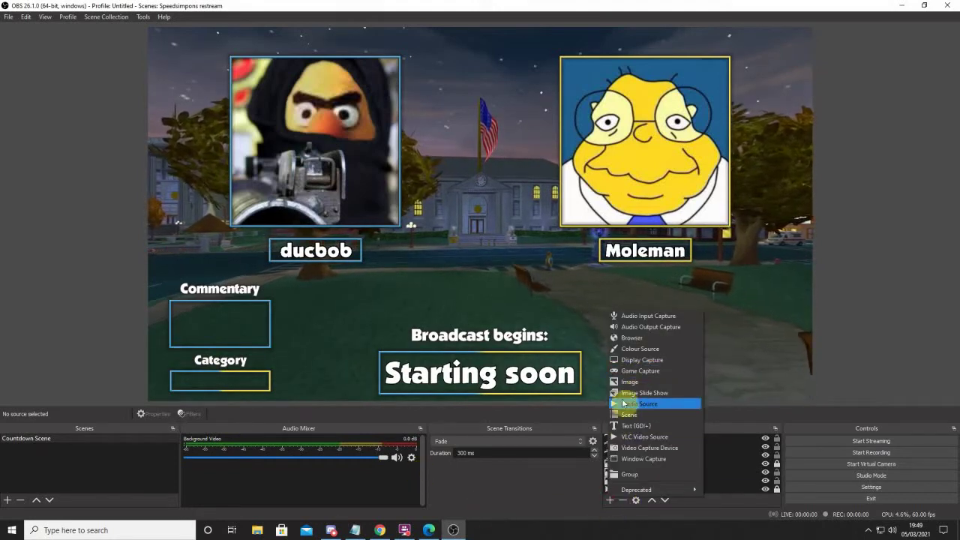
{"action": "left_click", "coordinate": [632, 429]}
{"action": "type", "text": "Ca"}
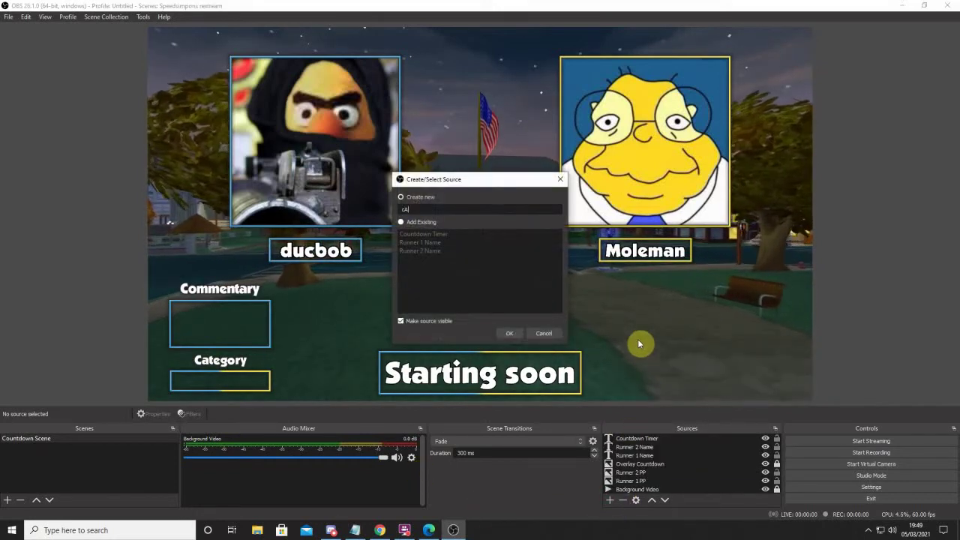
{"action": "type", "text": "tegory "}
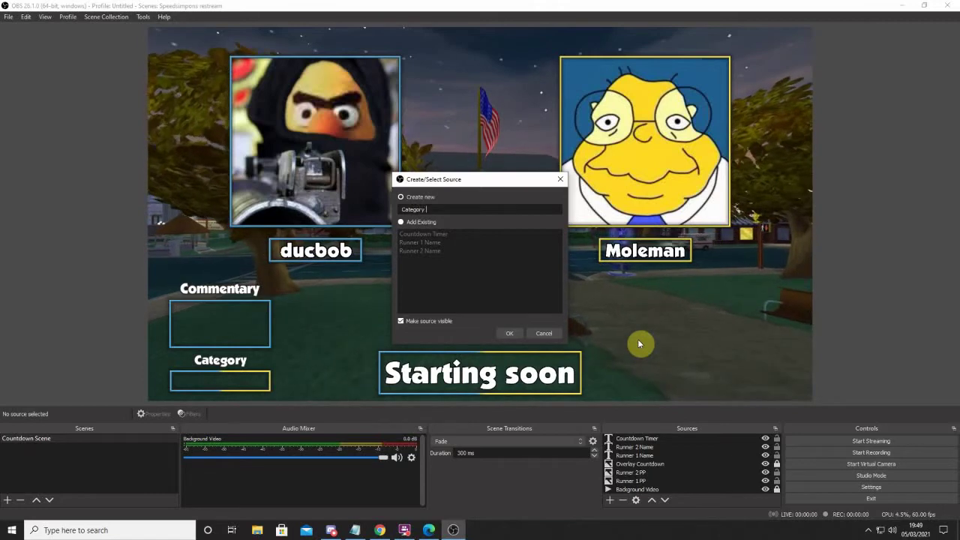
{"action": "type", "text": "Text"}
{"action": "key", "text": "Return"}
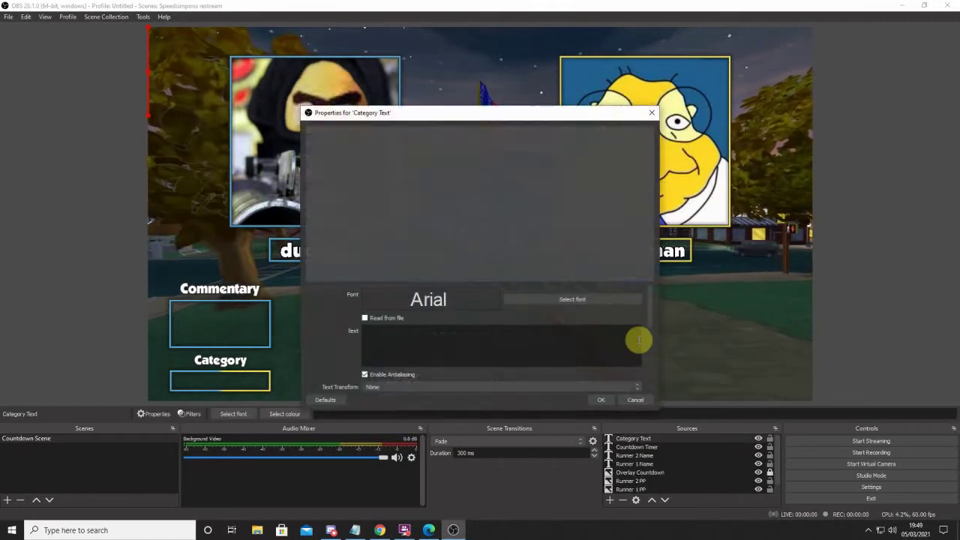
- Set the Category Text font to Boulder Regular and enter "ASM" as its text
{"action": "left_click", "coordinate": [555, 299]}
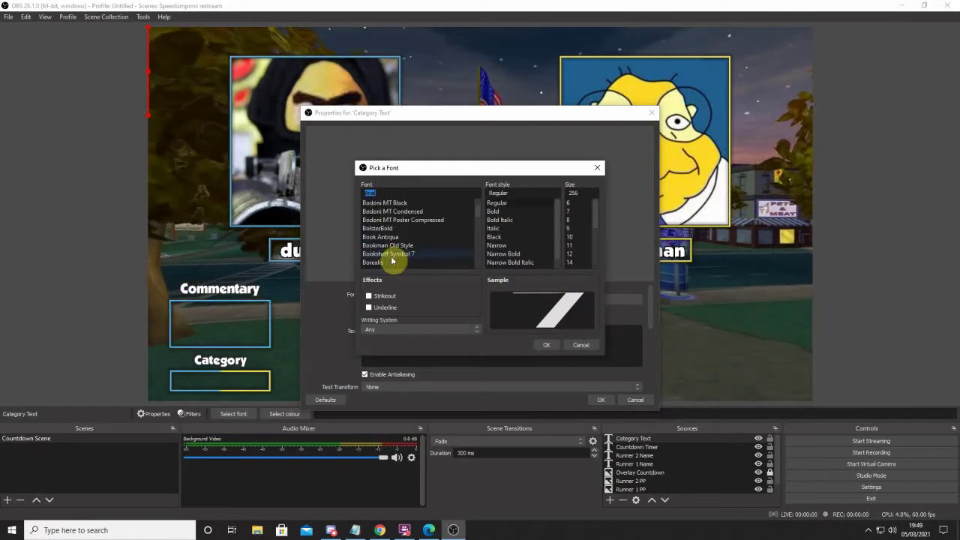
{"action": "left_click", "coordinate": [374, 219]}
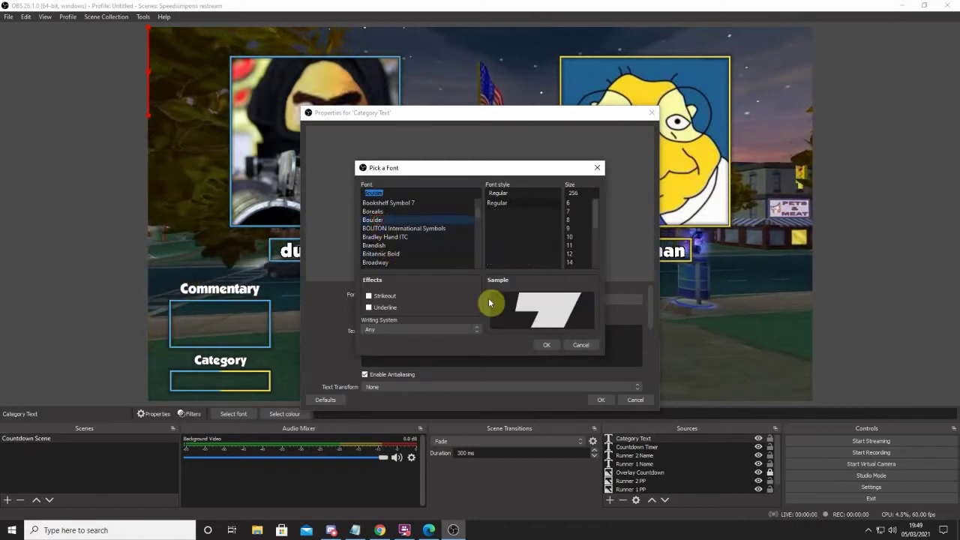
{"action": "left_click", "coordinate": [544, 346]}
{"action": "left_click", "coordinate": [471, 353]}
{"action": "type", "text": "ASM"}
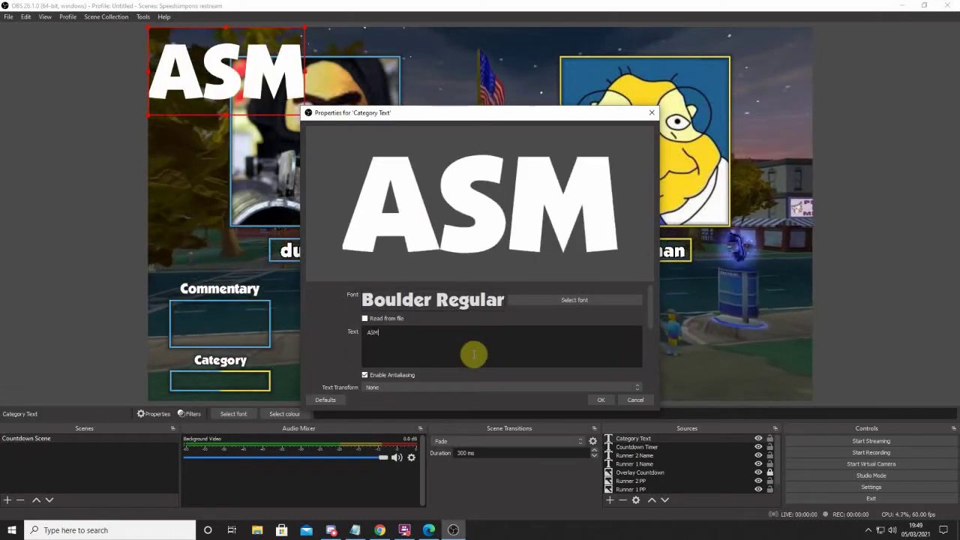
- Give the ASM text a black (#000000) outline of size 20 and accept the source properties
{"action": "scroll", "coordinate": [474, 354], "scroll_direction": "down", "scroll_amount": 5}
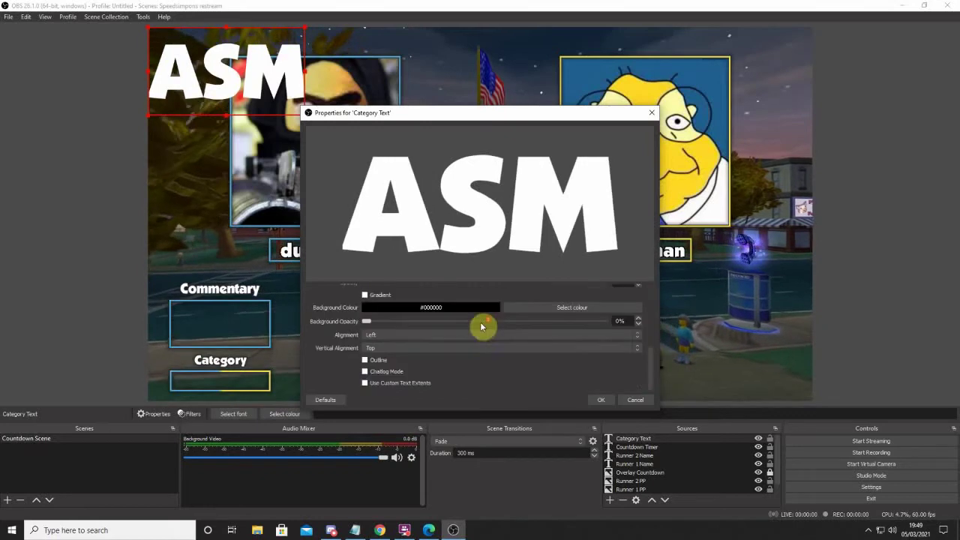
{"action": "left_click", "coordinate": [378, 361]}
{"action": "left_click", "coordinate": [578, 350]}
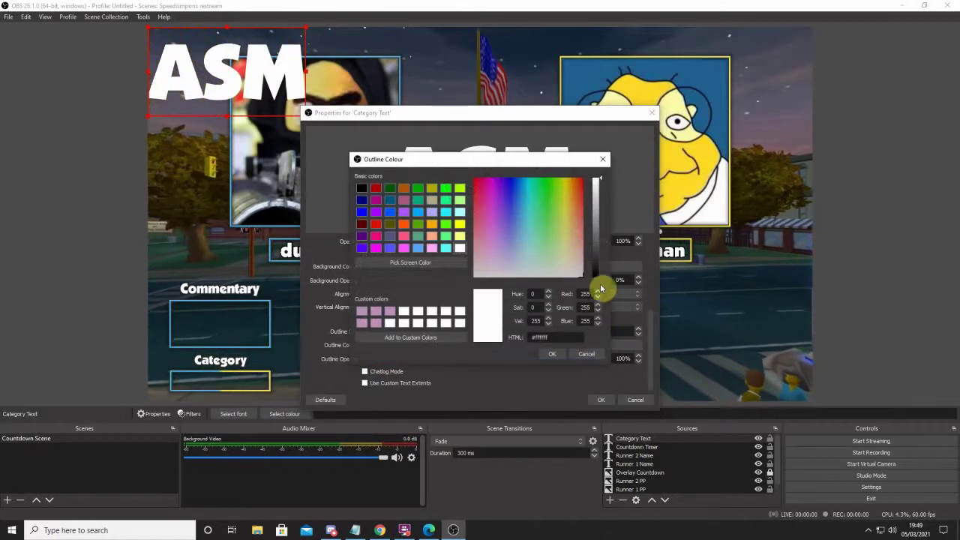
{"action": "left_click", "coordinate": [551, 355]}
{"action": "type", "text": "0"}
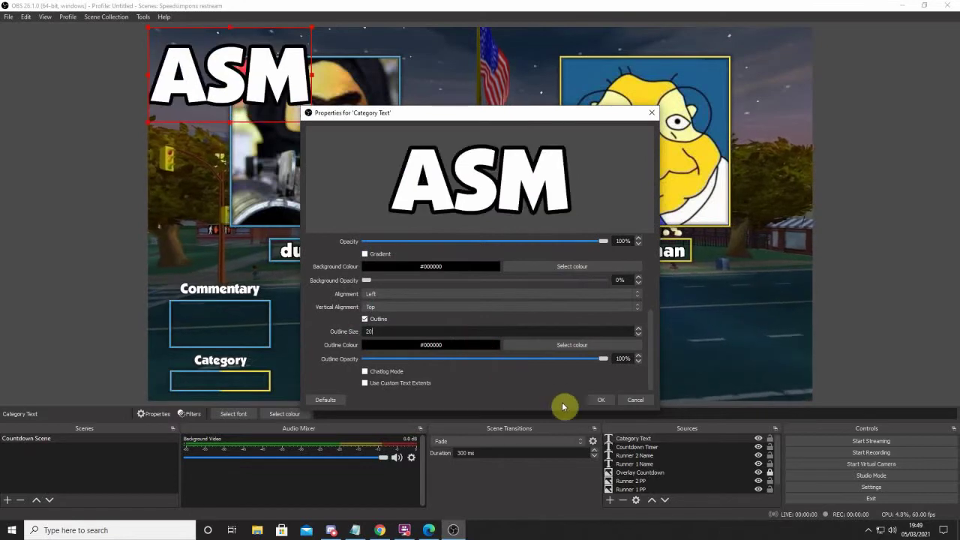
{"action": "left_click", "coordinate": [599, 399]}
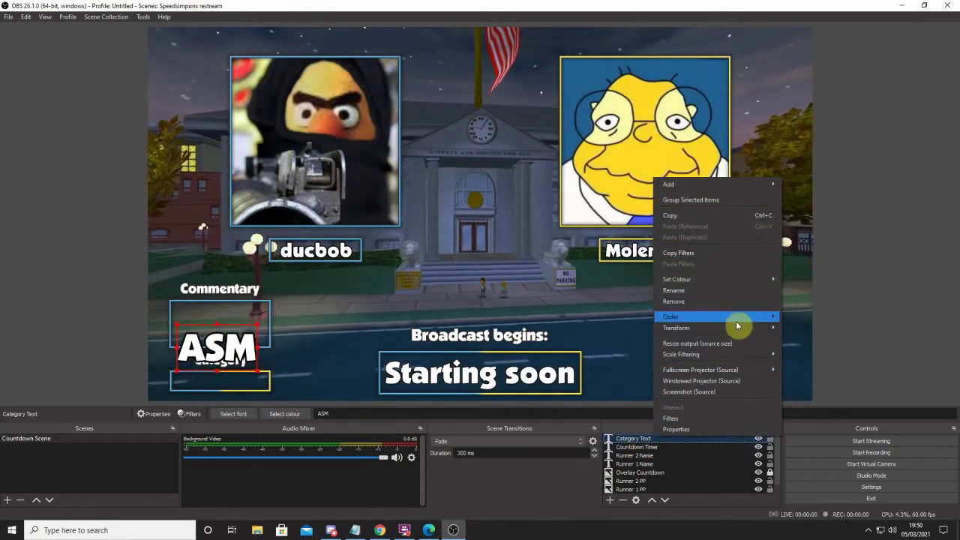
- Fit the ASM text's bounding box to the full width of the frame below "Category" with the text centred, and deselect it
{"action": "left_click", "coordinate": [808, 327]}
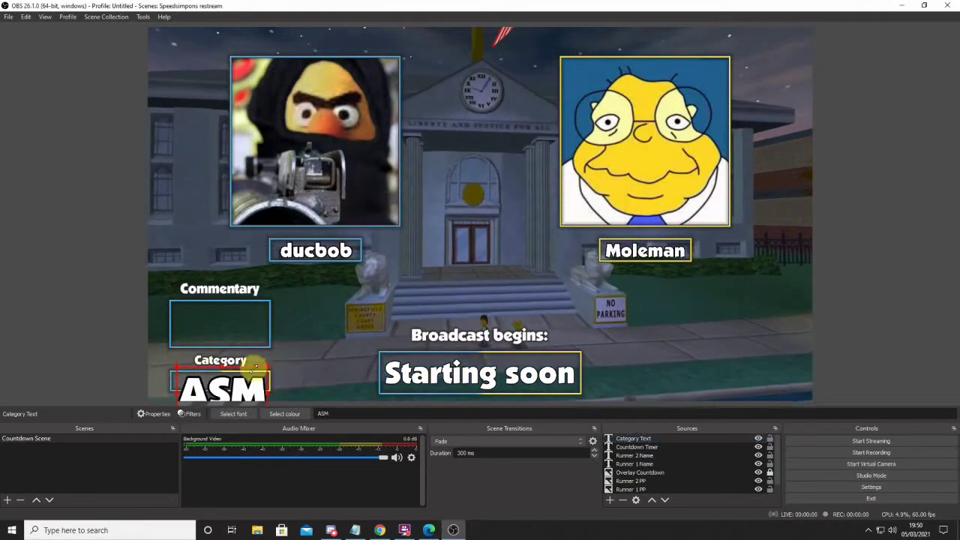
{"action": "left_click_drag", "start_coordinate": [239, 390], "coordinate": [268, 382]}
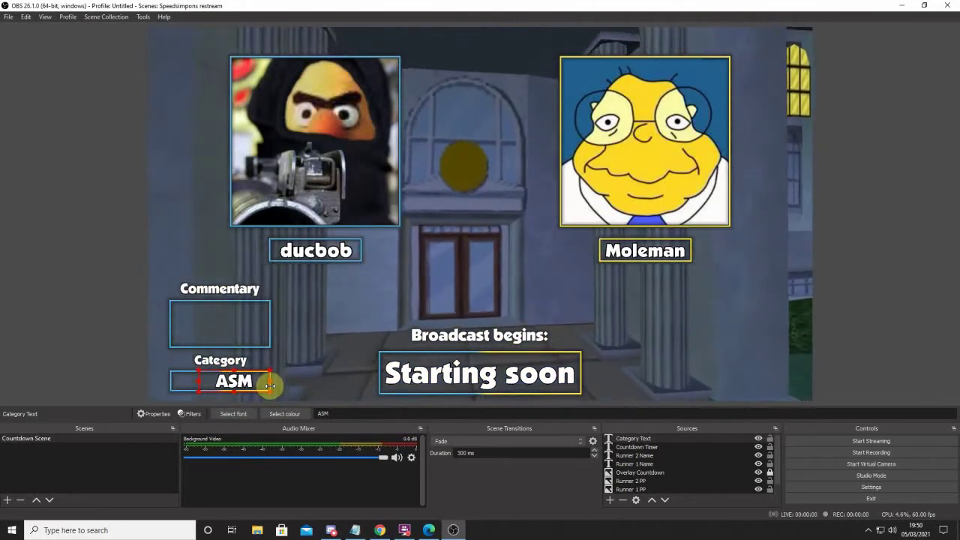
{"action": "left_click_drag", "start_coordinate": [199, 381], "coordinate": [171, 382]}
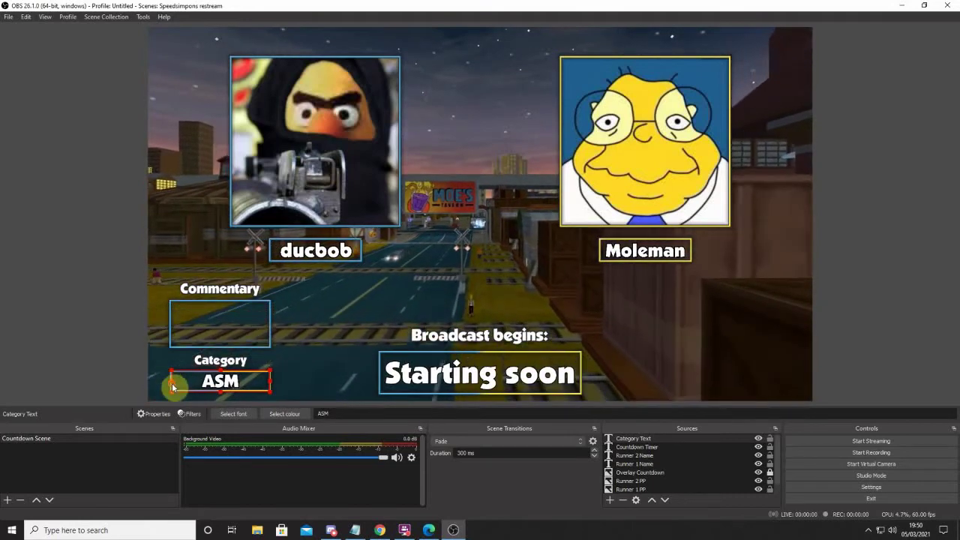
{"action": "left_click", "coordinate": [851, 330]}
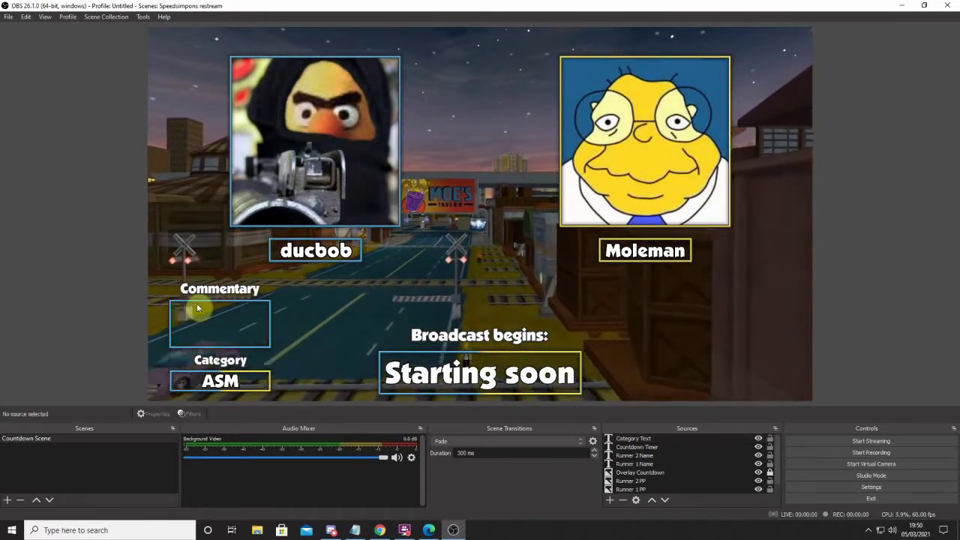
- Add a new Browser source named "Commentators"
{"action": "left_click", "coordinate": [613, 500]}
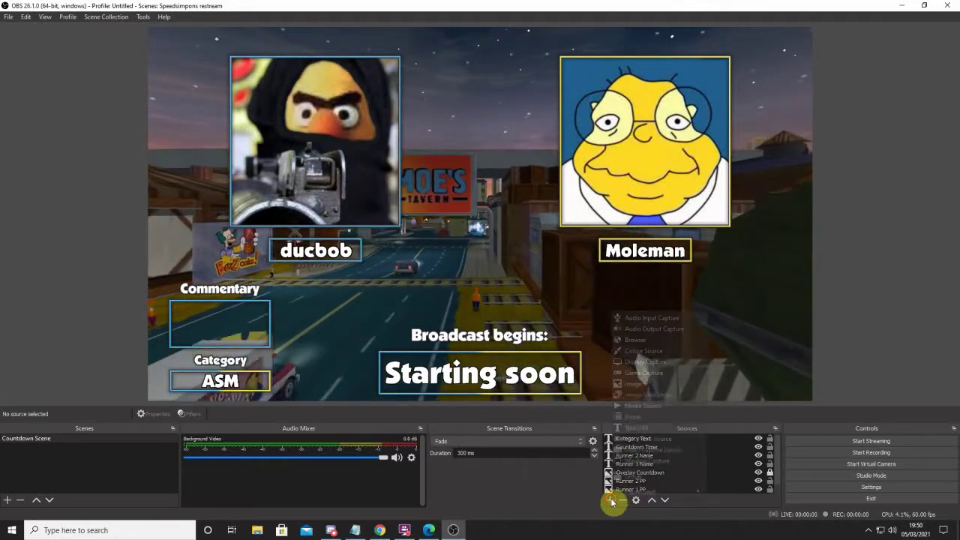
{"action": "left_click", "coordinate": [641, 339]}
{"action": "type", "text": "c"}
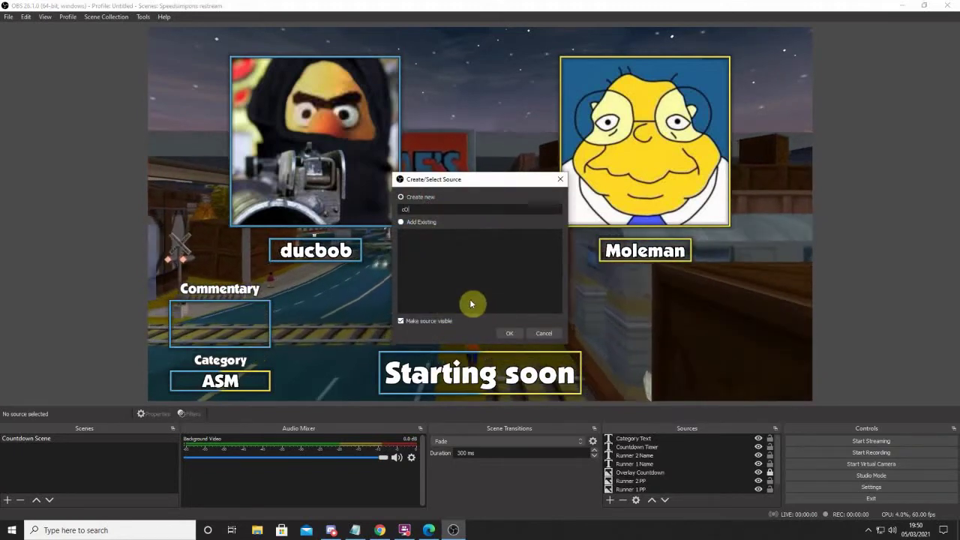
{"action": "type", "text": "ommentat"}
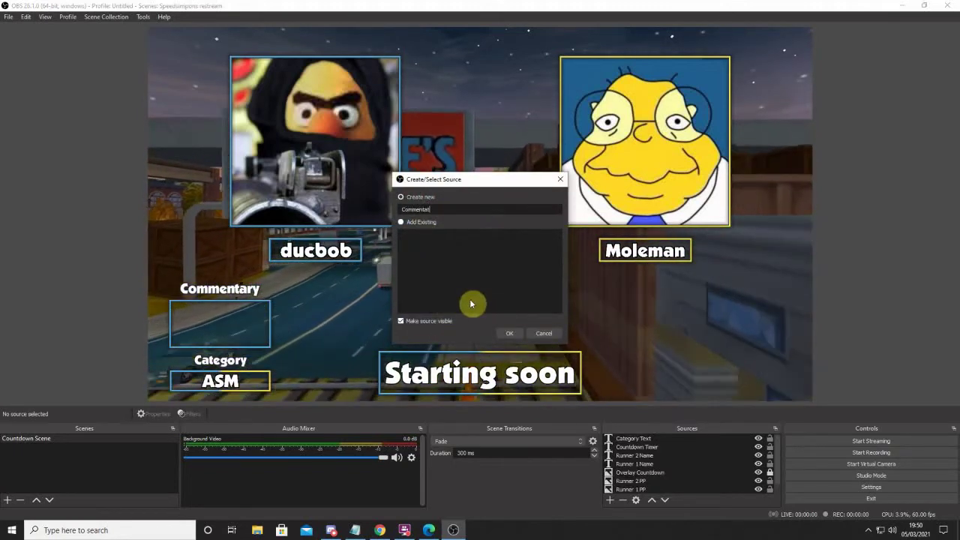
{"action": "type", "text": "ors"}
{"action": "key", "text": "Return"}
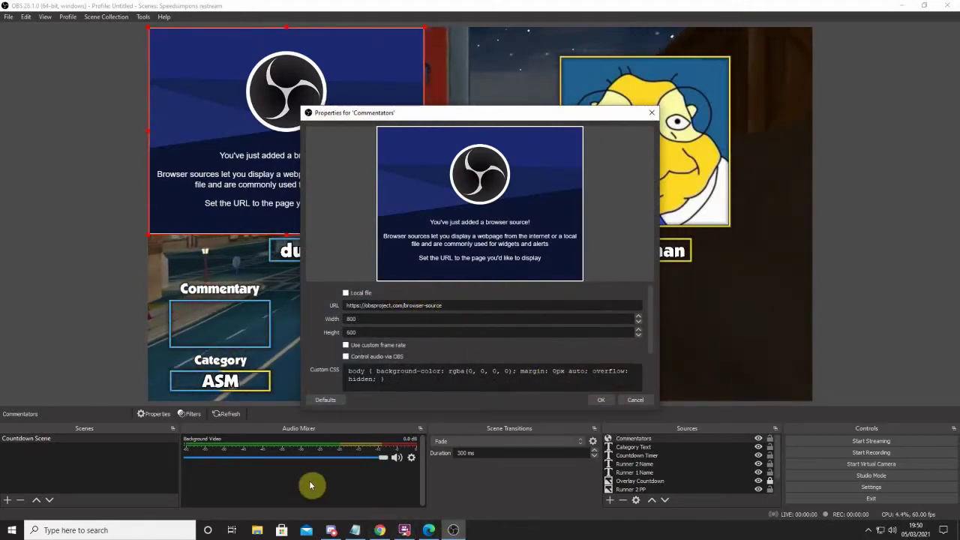
- Switch to Edge, open VC_Browser_Source.txt in the Restream Drive folder and copy the entire Discord voice overlay URL
{"action": "left_click", "coordinate": [426, 533]}
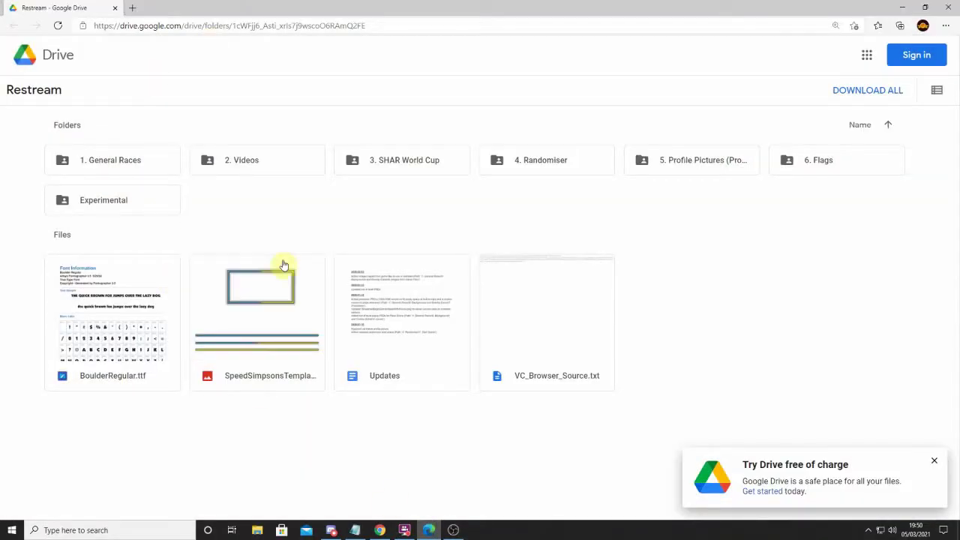
{"action": "left_click", "coordinate": [570, 363]}
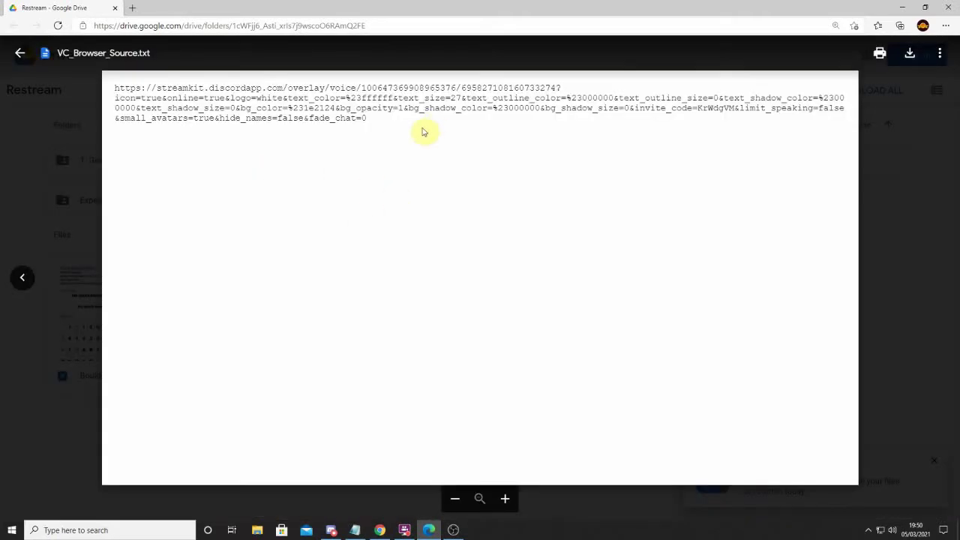
{"action": "left_click_drag", "start_coordinate": [389, 125], "coordinate": [165, 81]}
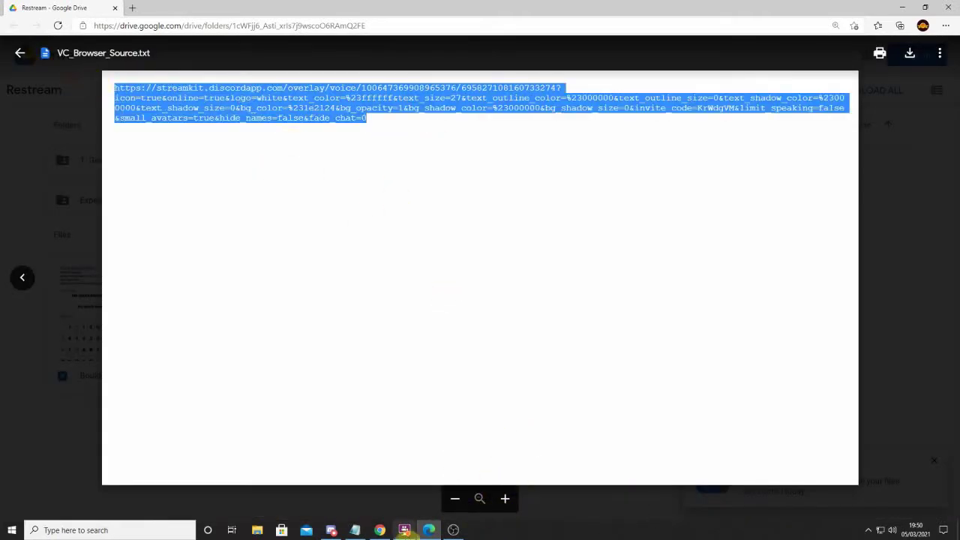
- Return to OBS, replace the Commentators source's URL with the copied Discord overlay link and accept the properties
{"action": "left_click", "coordinate": [453, 529]}
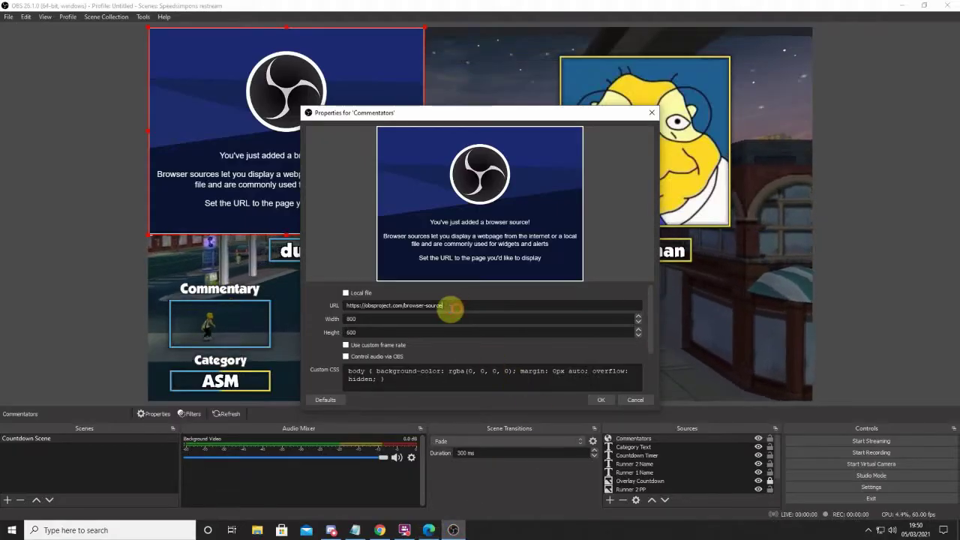
{"action": "left_click", "coordinate": [450, 305]}
{"action": "key", "text": "ctrl+a"}
{"action": "key", "text": "ctrl+v"}
{"action": "left_click", "coordinate": [605, 400]}
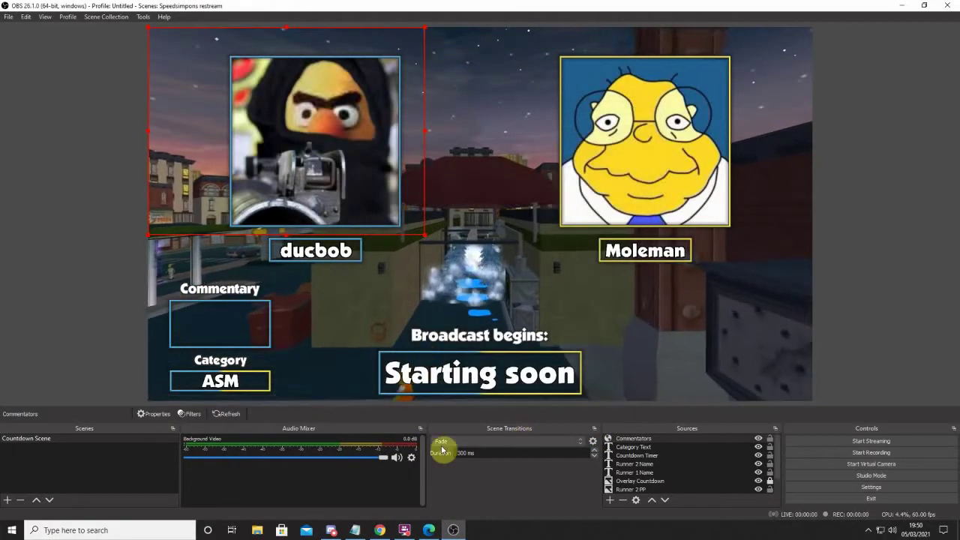
- Switch to Discord, join the KBBL (Events) voice channel in the Simpsons server, and return to OBS
{"action": "left_click", "coordinate": [344, 531]}
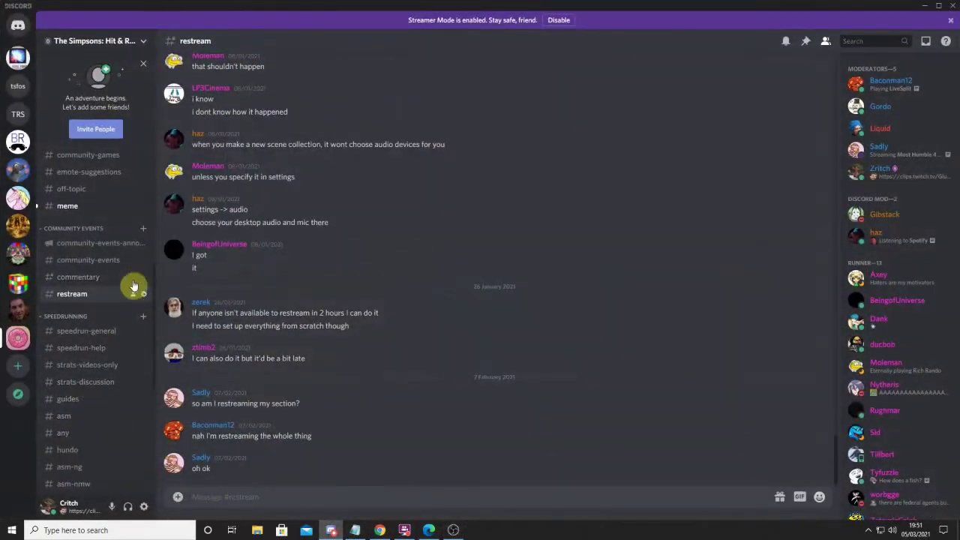
{"action": "scroll", "coordinate": [95, 373], "scroll_direction": "down", "scroll_amount": 5}
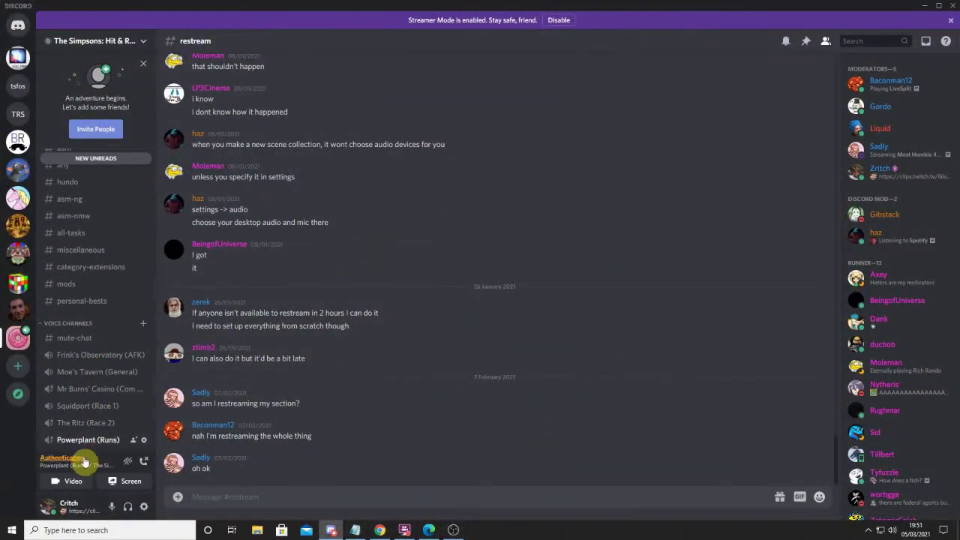
{"action": "scroll", "coordinate": [87, 420], "scroll_direction": "down", "scroll_amount": 2}
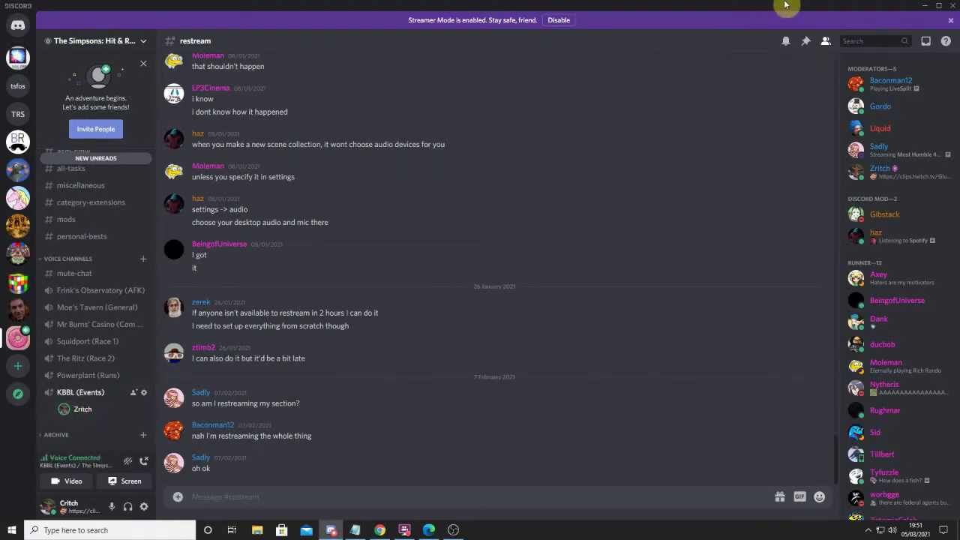
{"action": "left_click", "coordinate": [927, 10]}
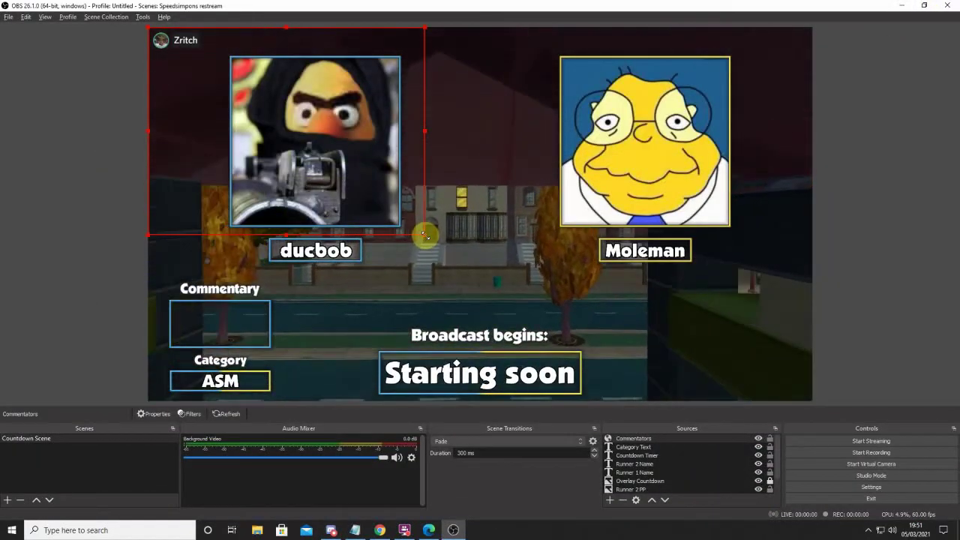
- Shrink the Commentators source's box and move it into the frame below "Commentary", fitting it to the frame's edges, and deselect it
{"action": "left_click_drag", "start_coordinate": [423, 234], "coordinate": [390, 219]}
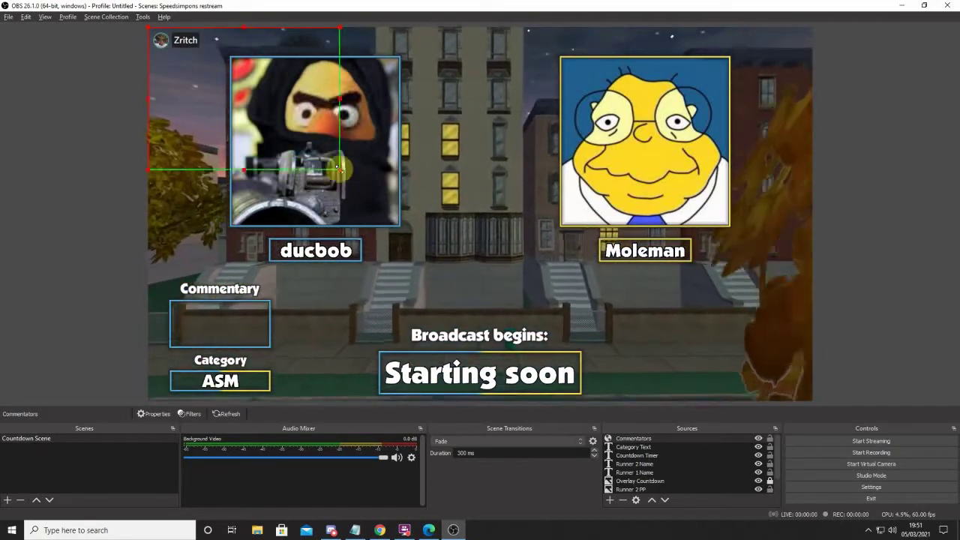
{"action": "mouse_move", "coordinate": [339, 169]}
{"action": "left_mouse_down"}
{"action": "mouse_move", "coordinate": [304, 114]}
{"action": "mouse_move", "coordinate": [300, 154]}
{"action": "mouse_move", "coordinate": [493, 274]}
{"action": "mouse_move", "coordinate": [345, 172]}
{"action": "left_mouse_up"}
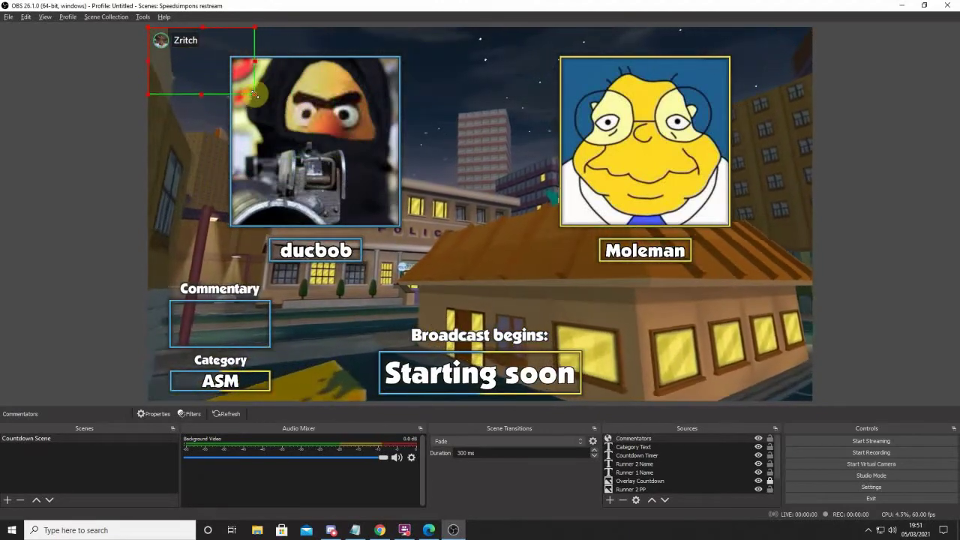
{"action": "left_click_drag", "start_coordinate": [238, 93], "coordinate": [264, 309]}
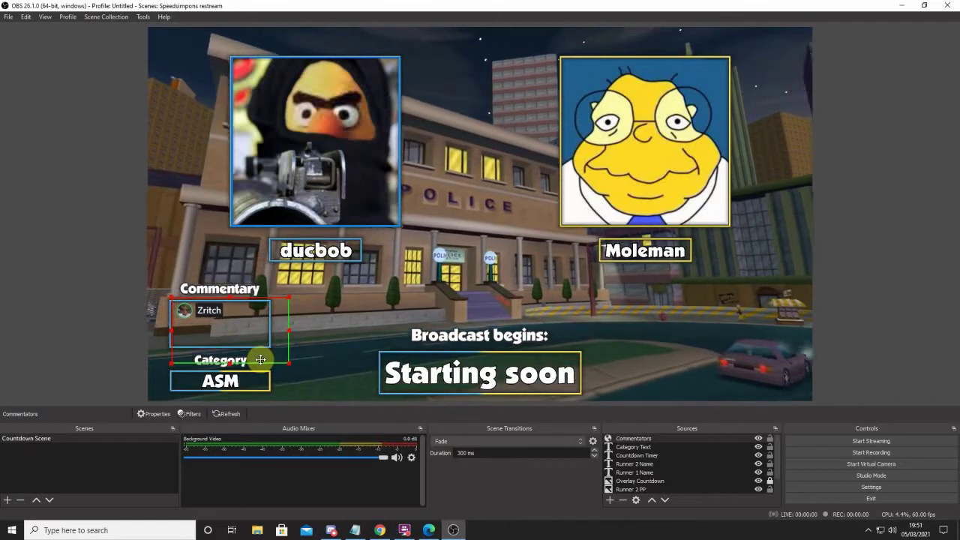
{"action": "left_click_drag", "start_coordinate": [260, 360], "coordinate": [257, 361]}
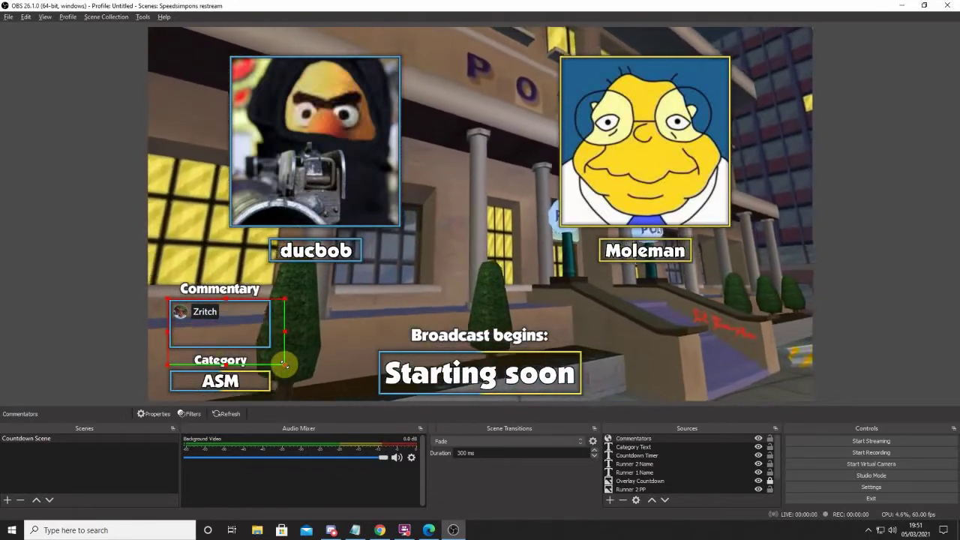
{"action": "left_click_drag", "start_coordinate": [284, 364], "coordinate": [268, 349]}
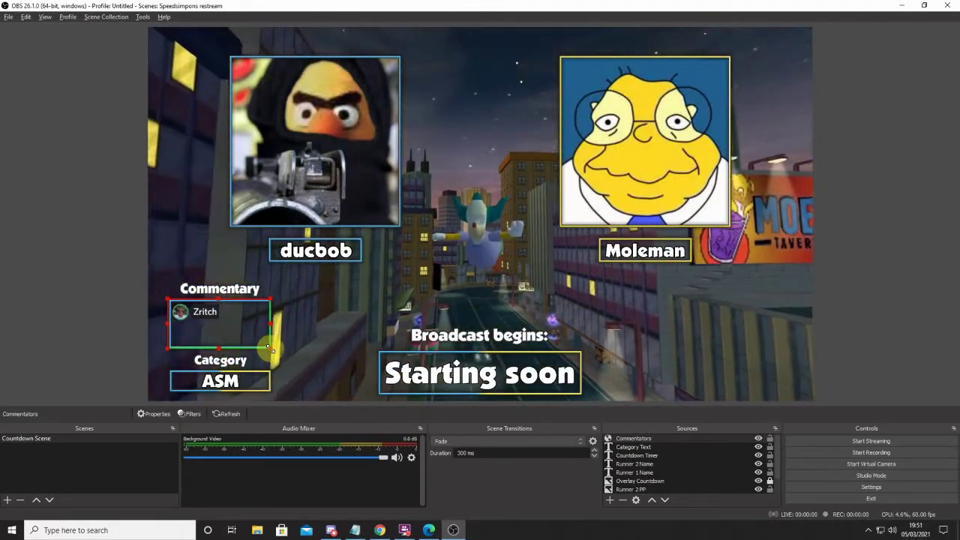
{"action": "left_click", "coordinate": [844, 339]}
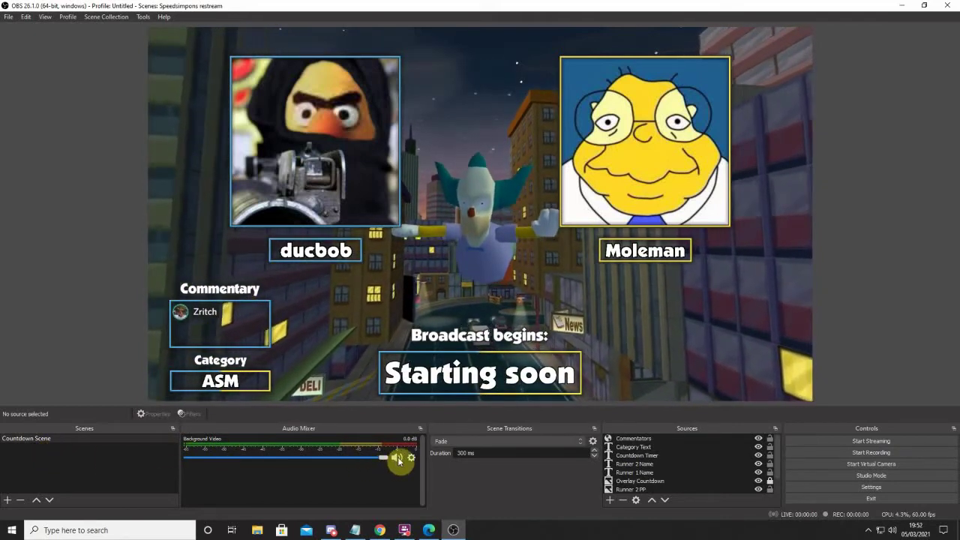
- Mute the Background Video's audio and bring the Chrome window with the Simpsons Hit & Run soundtrack video into view over OBS
{"action": "left_click", "coordinate": [397, 457]}
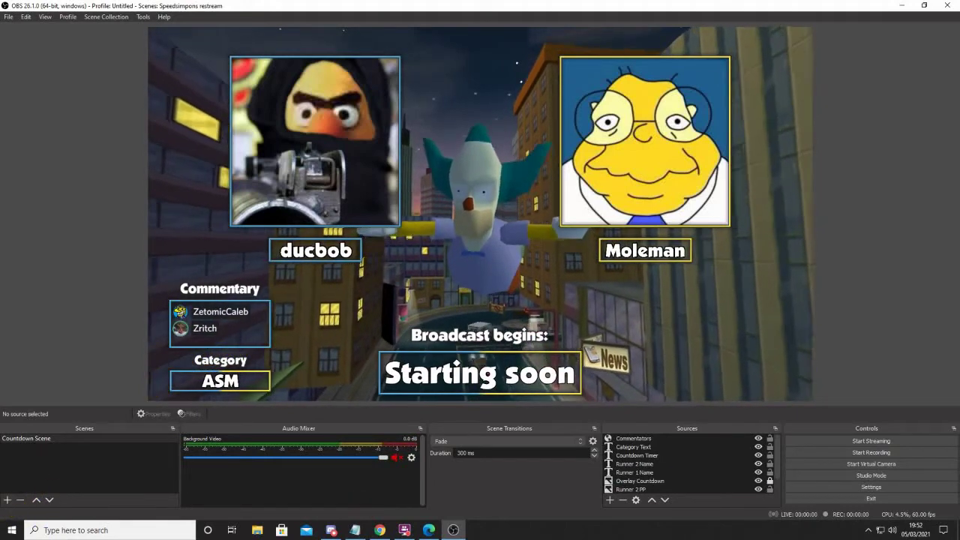
{"action": "key", "text": "alt+Tab"}
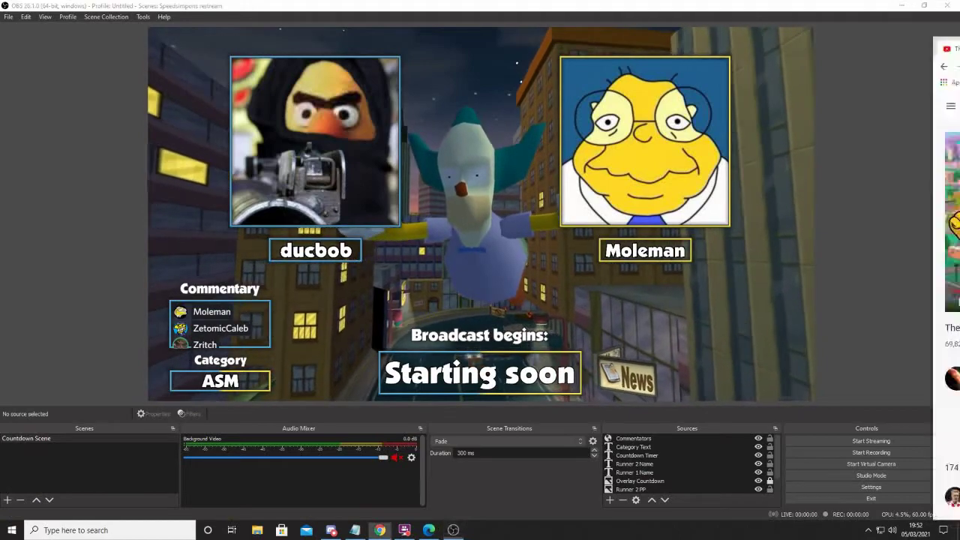
{"action": "left_click_drag", "start_coordinate": [959, 53], "coordinate": [566, 62]}
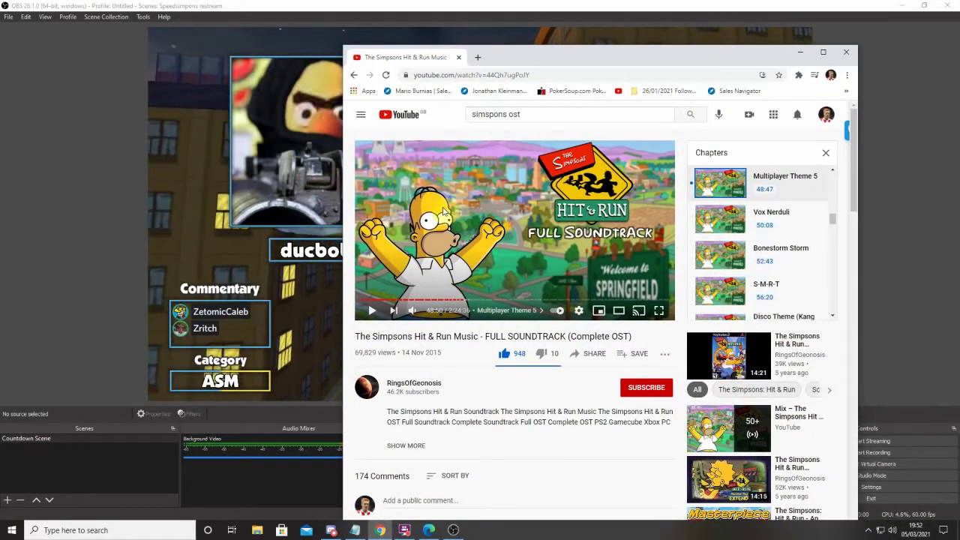
- Return to OBS, adjust the Commentators source so its names sit neatly inside the Commentary frame, and deselect it
{"action": "left_click", "coordinate": [216, 332]}
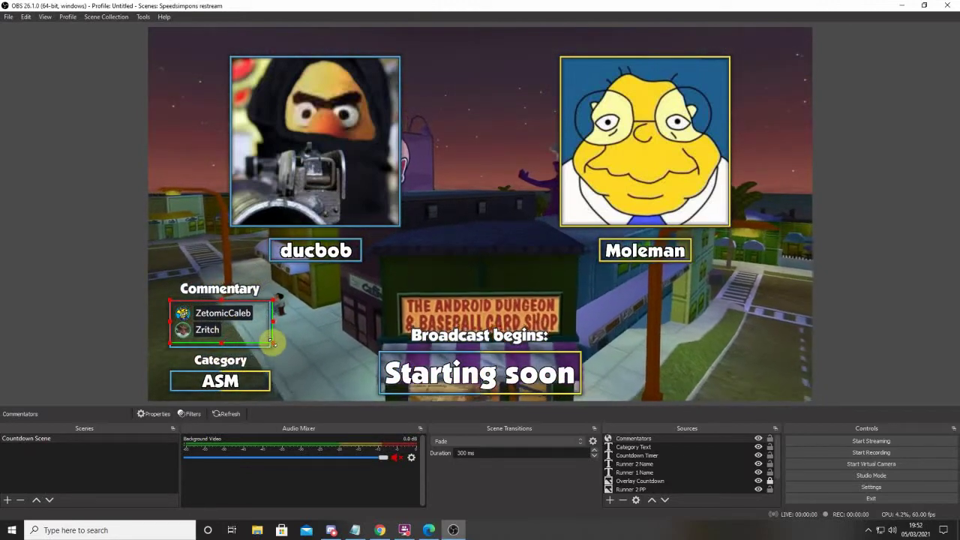
{"action": "mouse_move", "coordinate": [269, 349]}
{"action": "left_mouse_down"}
{"action": "mouse_move", "coordinate": [266, 339]}
{"action": "mouse_move", "coordinate": [272, 348]}
{"action": "left_mouse_up"}
{"action": "left_click", "coordinate": [870, 257]}
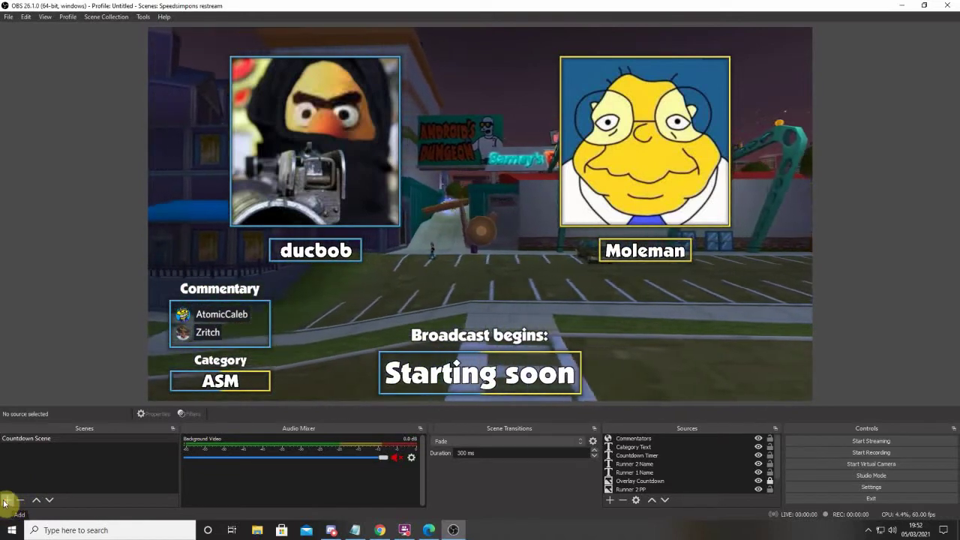
- Add a new scene named "Intro Scene"
{"action": "left_click", "coordinate": [6, 501]}
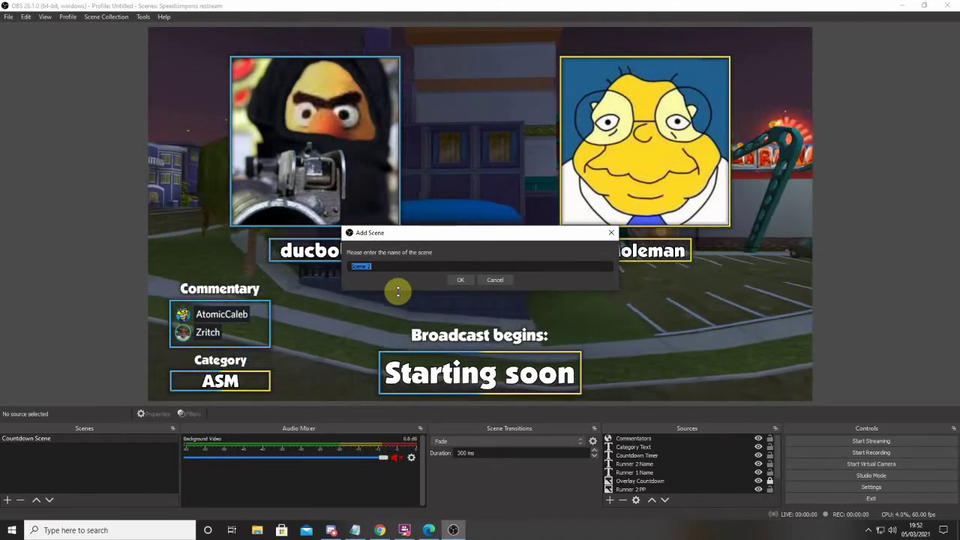
{"action": "type", "text": "In"}
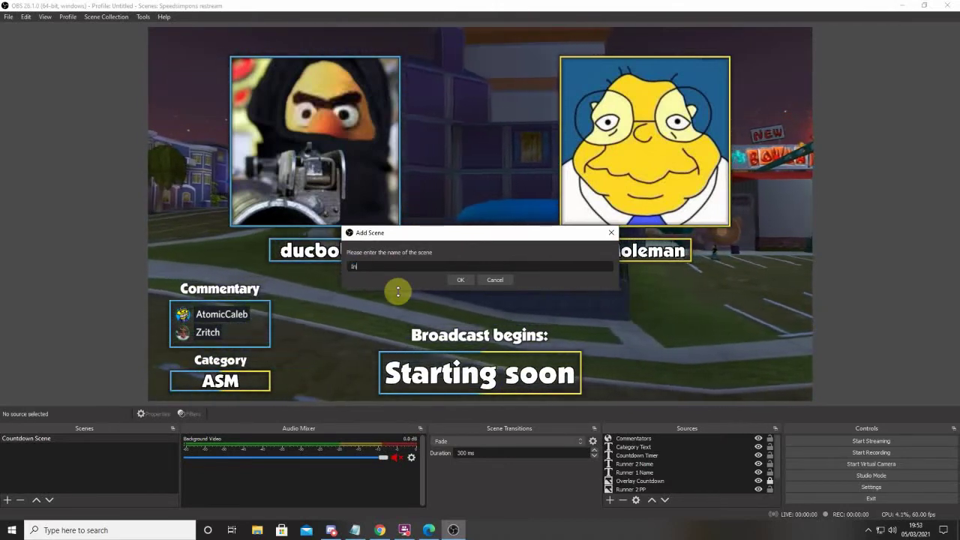
{"action": "type", "text": "tro Scene"}
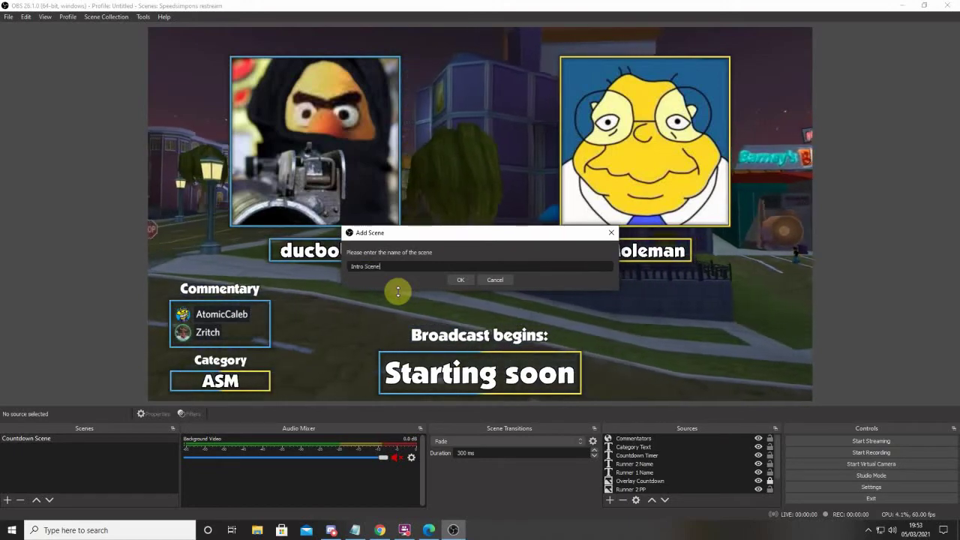
{"action": "key", "text": "Return"}
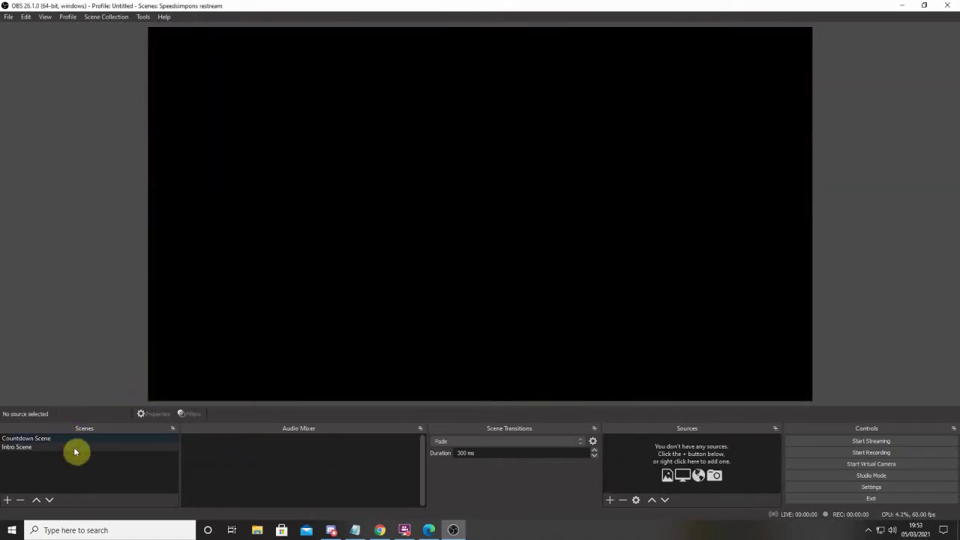
- Copy the Background Video source from Countdown Scene, paste it into Intro Scene, and deselect it
{"action": "left_click", "coordinate": [53, 438]}
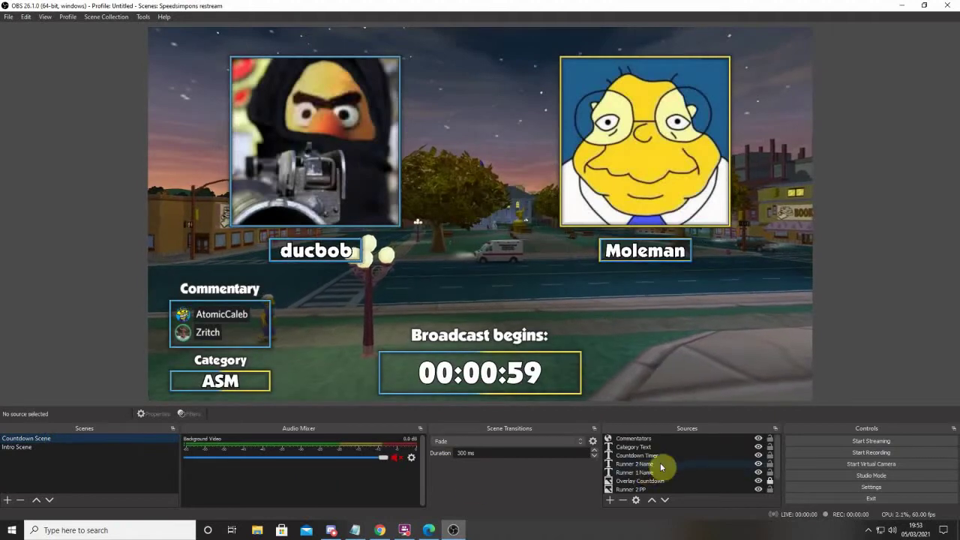
{"action": "left_click", "coordinate": [639, 490]}
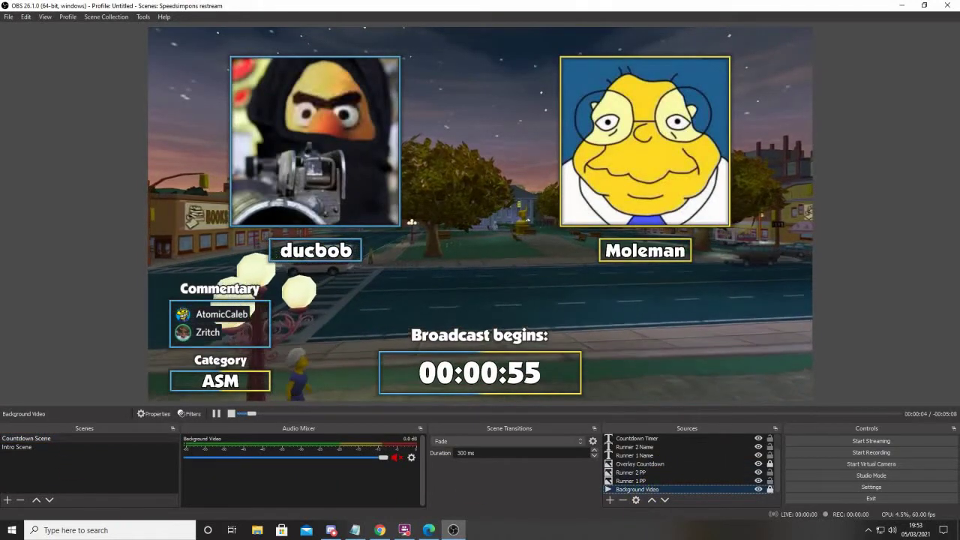
{"action": "left_click", "coordinate": [30, 446]}
{"action": "key", "text": "ctrl+v"}
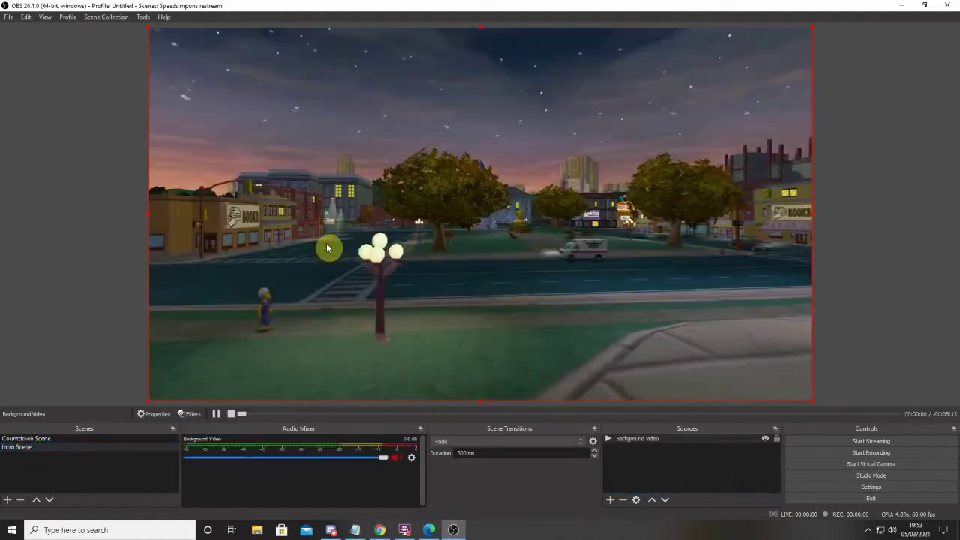
{"action": "left_click", "coordinate": [754, 411]}
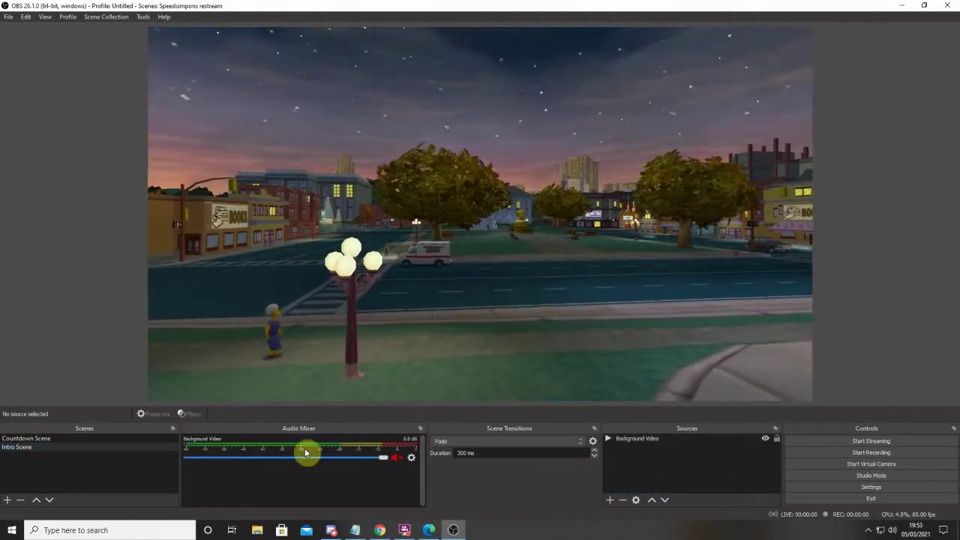
- Add a new Image source named "Overlay Intro" to Intro Scene
{"action": "left_click", "coordinate": [612, 501]}
{"action": "left_click", "coordinate": [643, 390]}
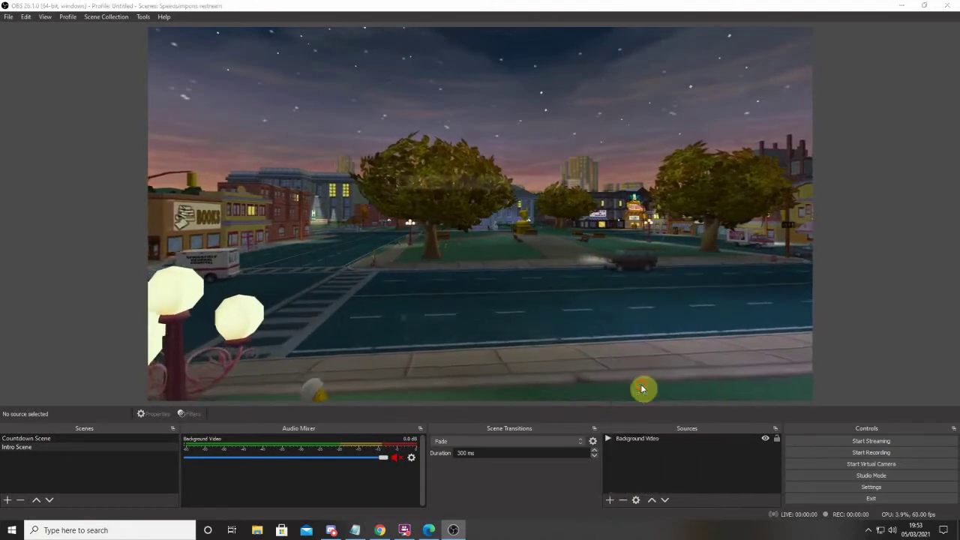
{"action": "type", "text": "O"}
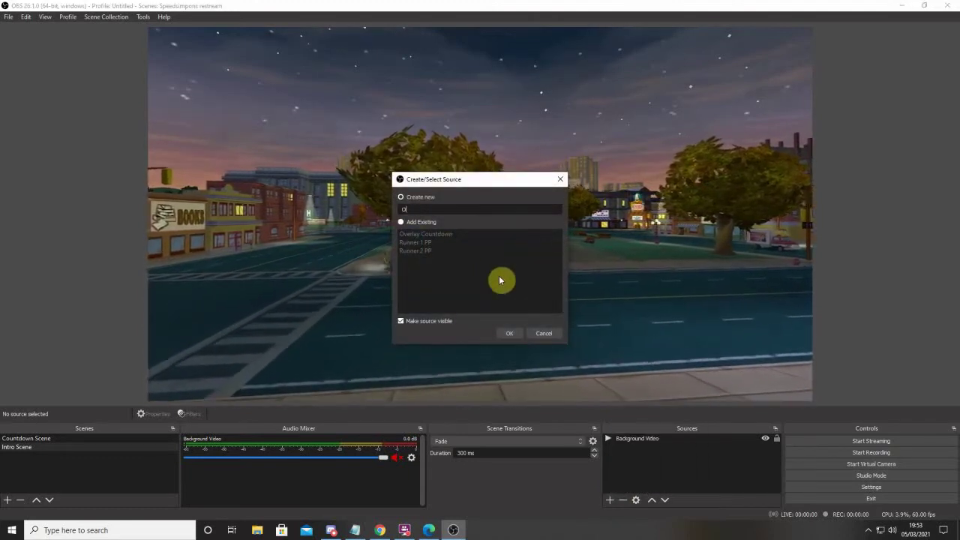
{"action": "type", "text": "verlay Im"}
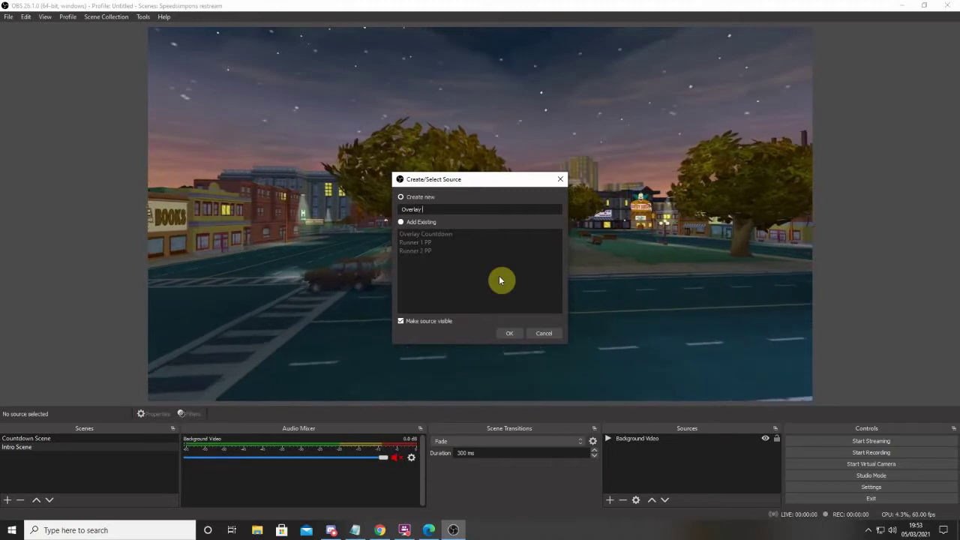
{"action": "type", "text": "tro"}
{"action": "key", "text": "Return"}
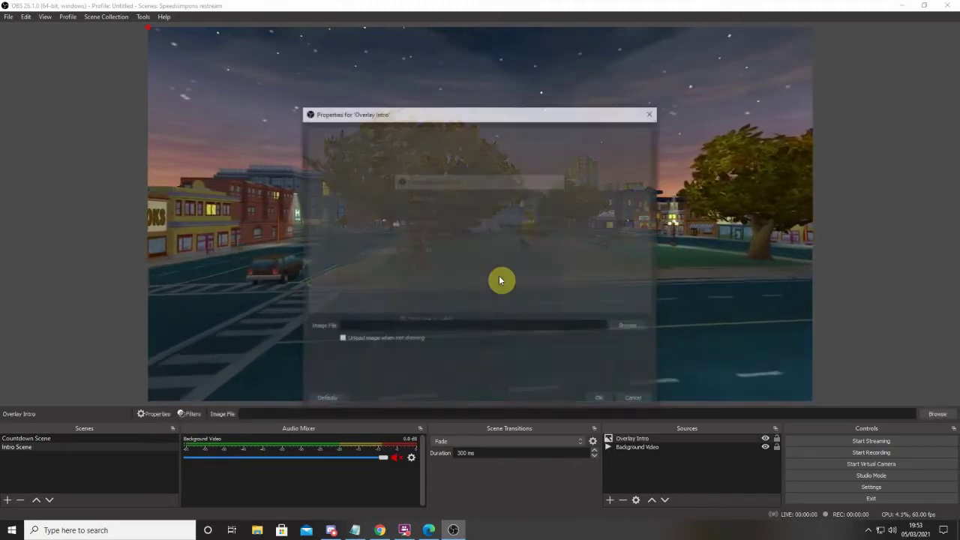
- Load StartOverlay.png from the "2. Start Scene" folder as the Overlay Intro image and accept the properties
{"action": "left_click", "coordinate": [628, 327]}
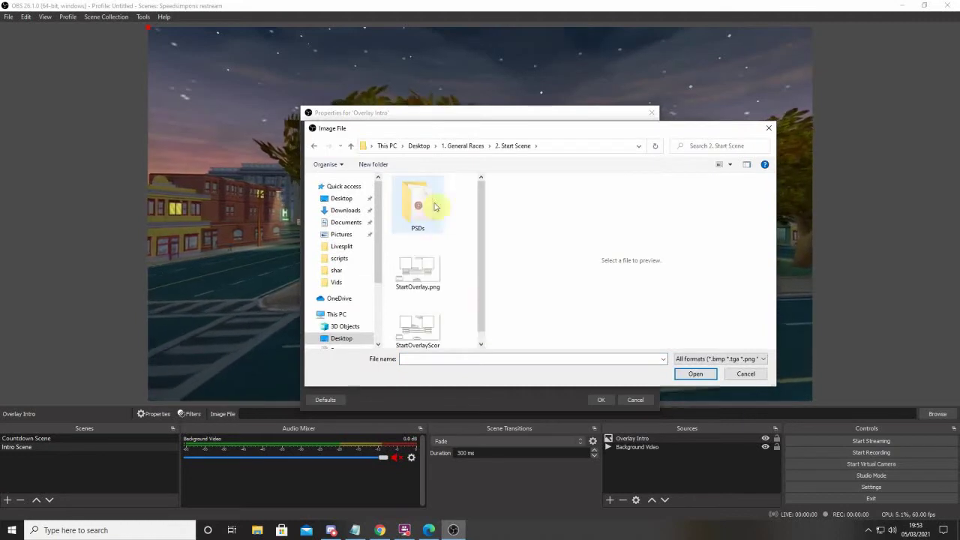
{"action": "left_click", "coordinate": [427, 286]}
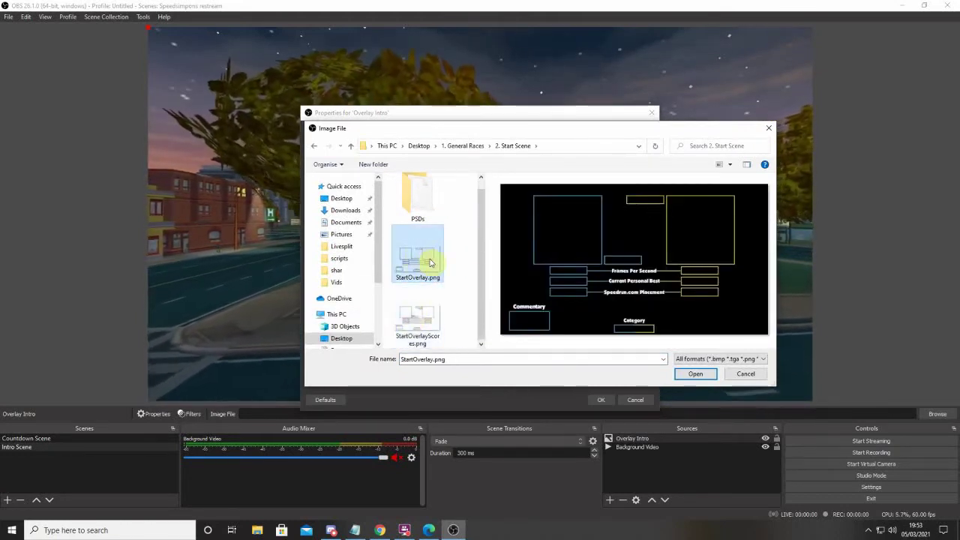
{"action": "double_click", "coordinate": [430, 262]}
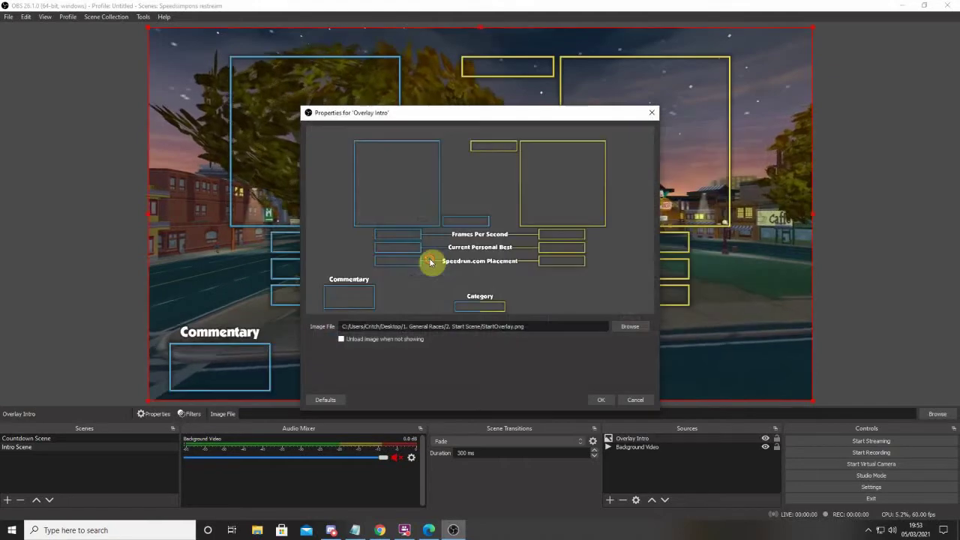
{"action": "left_click", "coordinate": [596, 402]}
- Copy the Commentators source from Countdown Scene into Intro Scene and move it into the frame below "Commentary"
{"action": "left_click", "coordinate": [123, 440]}
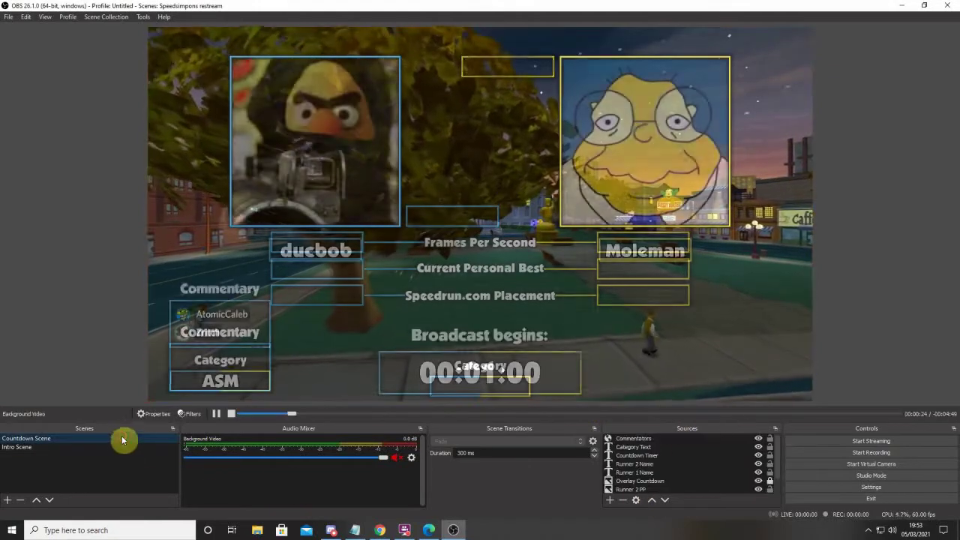
{"action": "left_click", "coordinate": [634, 439]}
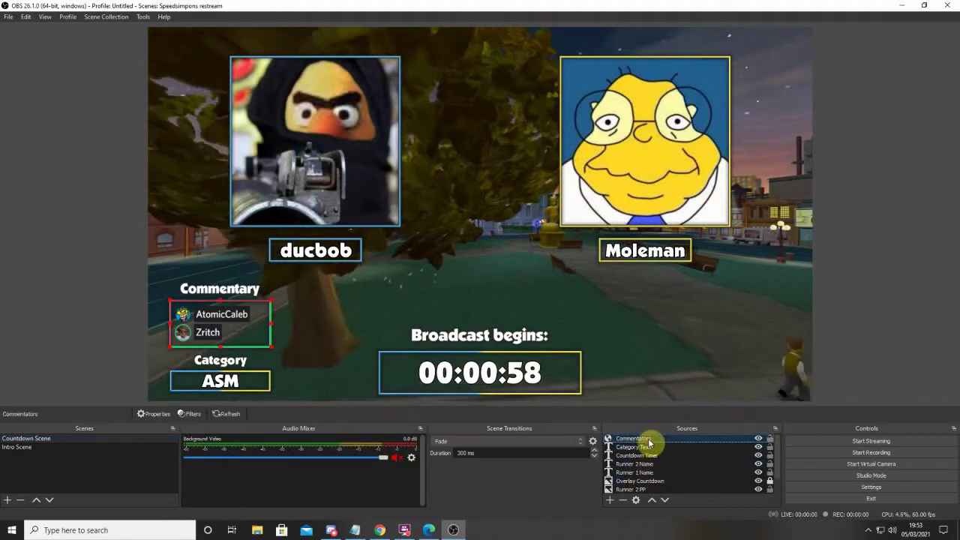
{"action": "left_click", "coordinate": [36, 446]}
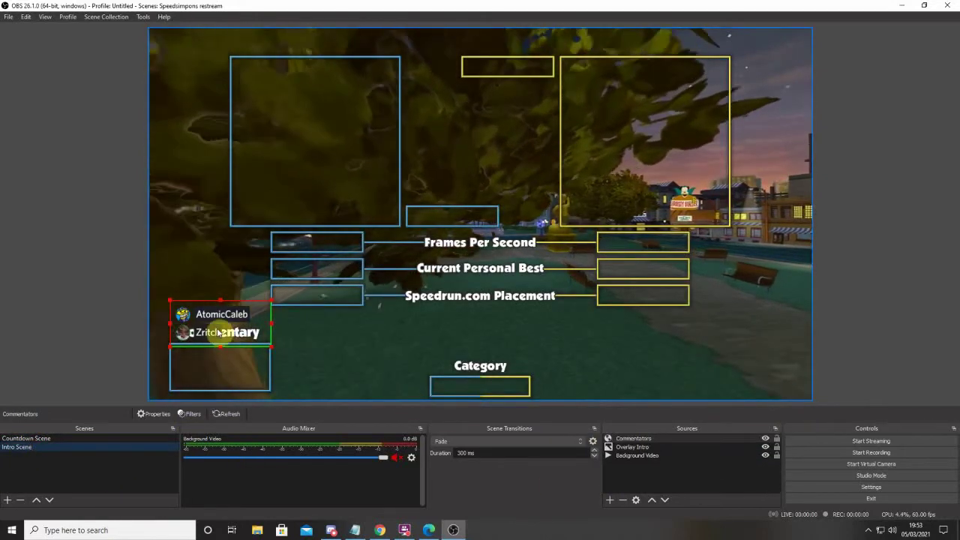
{"action": "left_click_drag", "start_coordinate": [217, 332], "coordinate": [215, 373]}
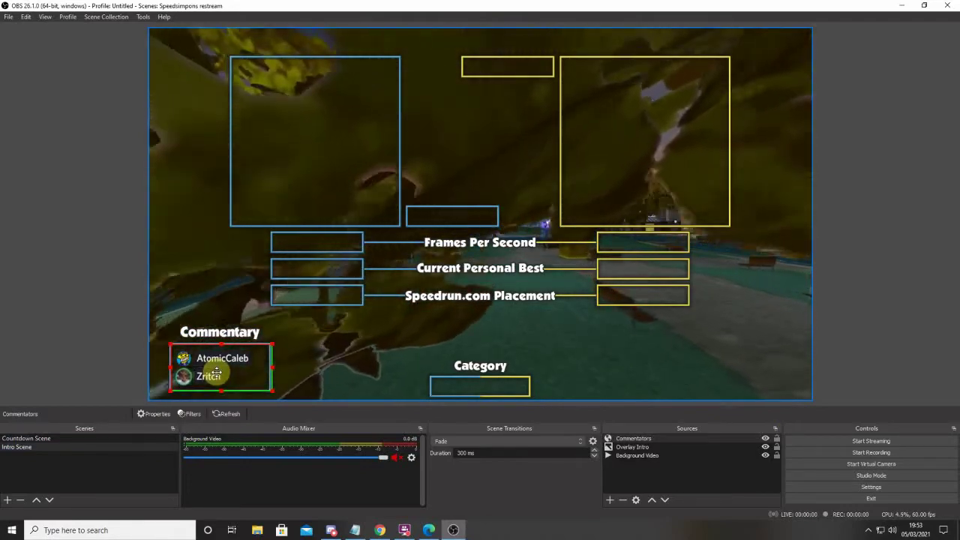
- Copy the Category Text source from Countdown Scene into Intro Scene, place it in the box below "Category", and deselect it
{"action": "left_click", "coordinate": [27, 439]}
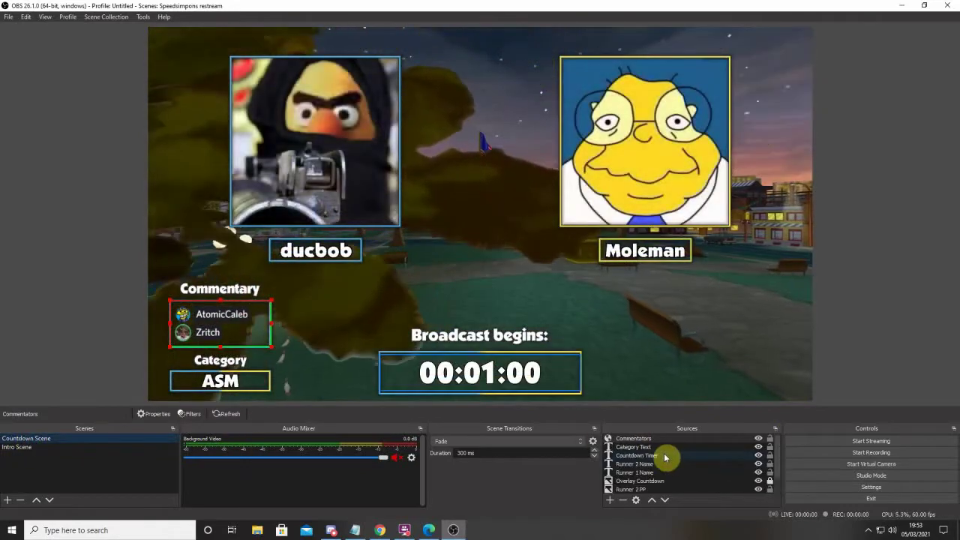
{"action": "left_click", "coordinate": [649, 448]}
{"action": "left_click", "coordinate": [68, 448]}
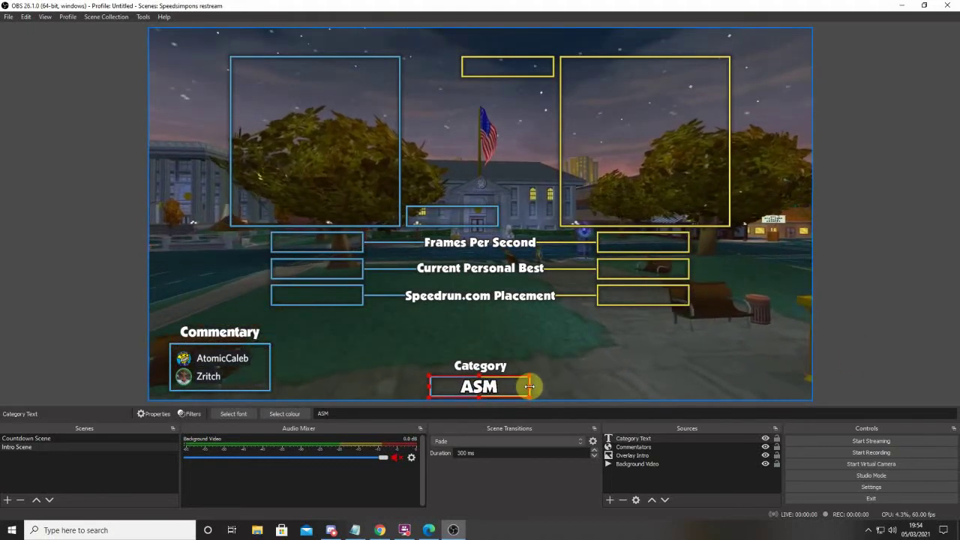
{"action": "left_click", "coordinate": [883, 288]}
- Copy the Runner 1 Name and Runner 2 Name sources into Intro Scene, move them into the blue and yellow name boxes, and lock the placed sources
{"action": "left_click", "coordinate": [87, 440]}
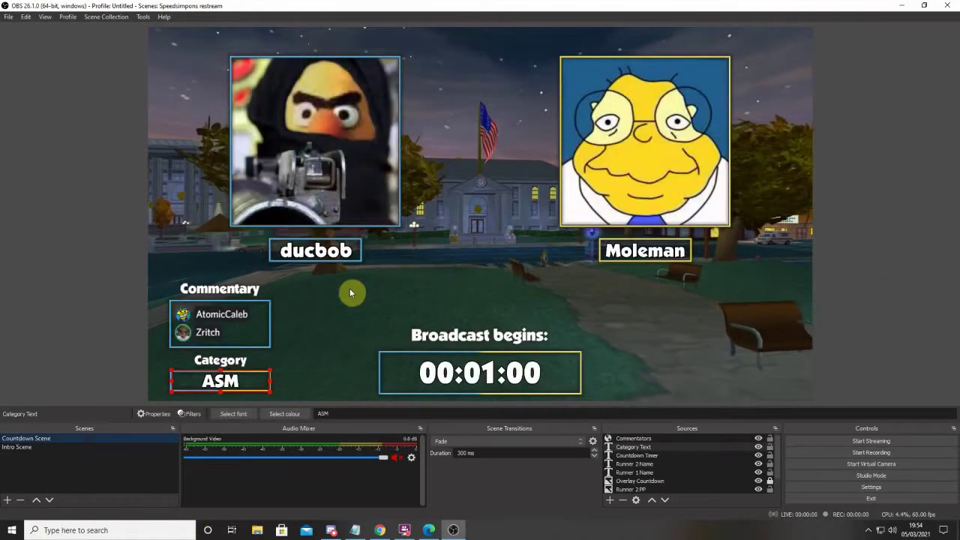
{"action": "left_click", "coordinate": [654, 469], "text": "shift"}
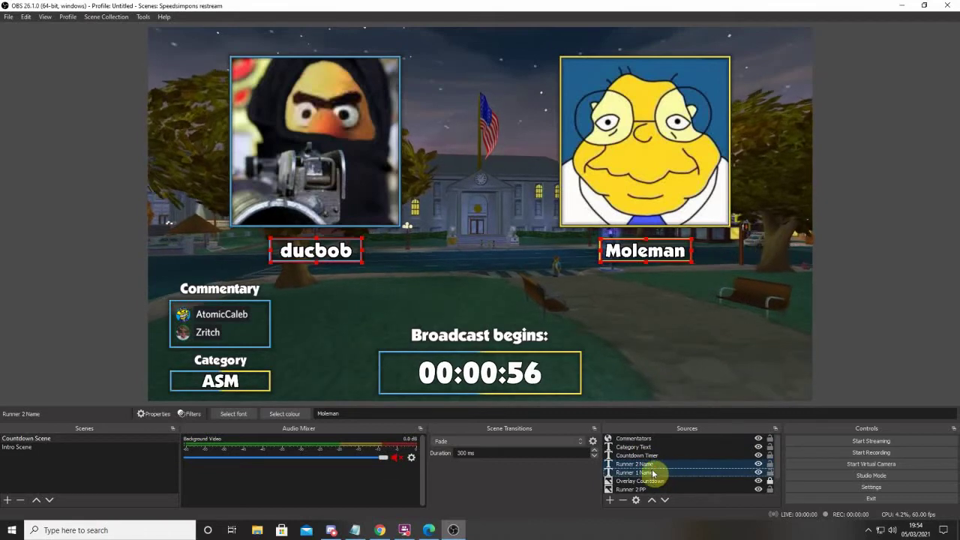
{"action": "left_click", "coordinate": [69, 448]}
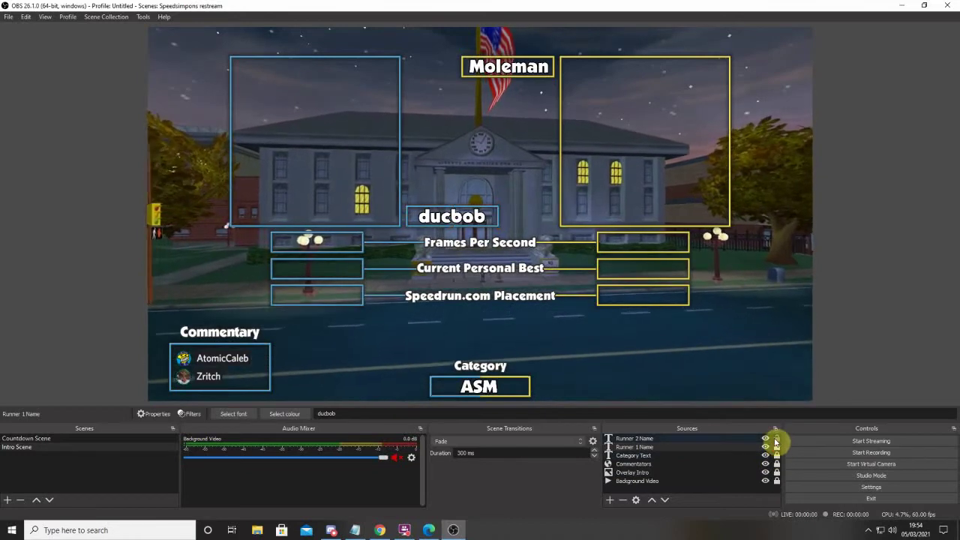
- Copy the Runner 1 PP and Runner 2 PP images from Countdown Scene into Intro Scene and lock them
{"action": "left_click", "coordinate": [58, 440]}
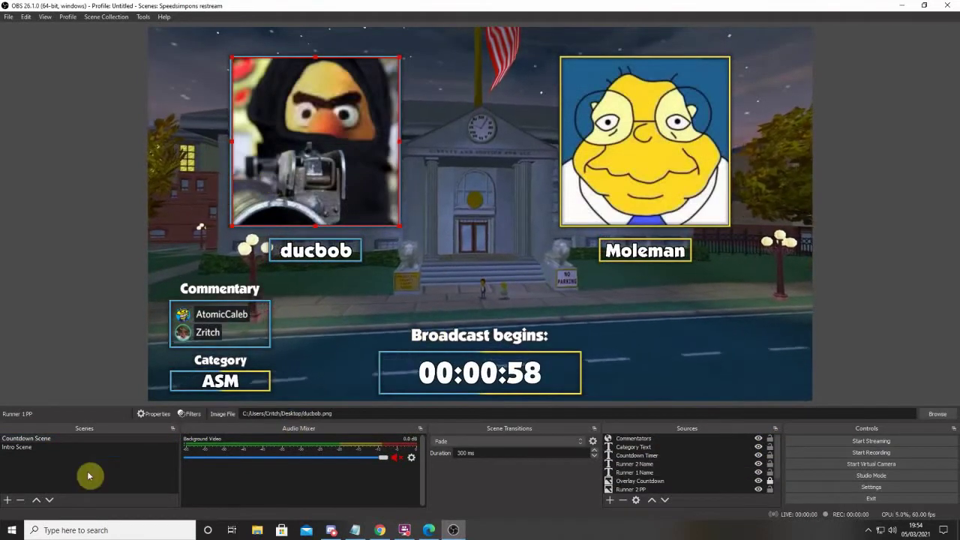
{"action": "left_click", "coordinate": [52, 448]}
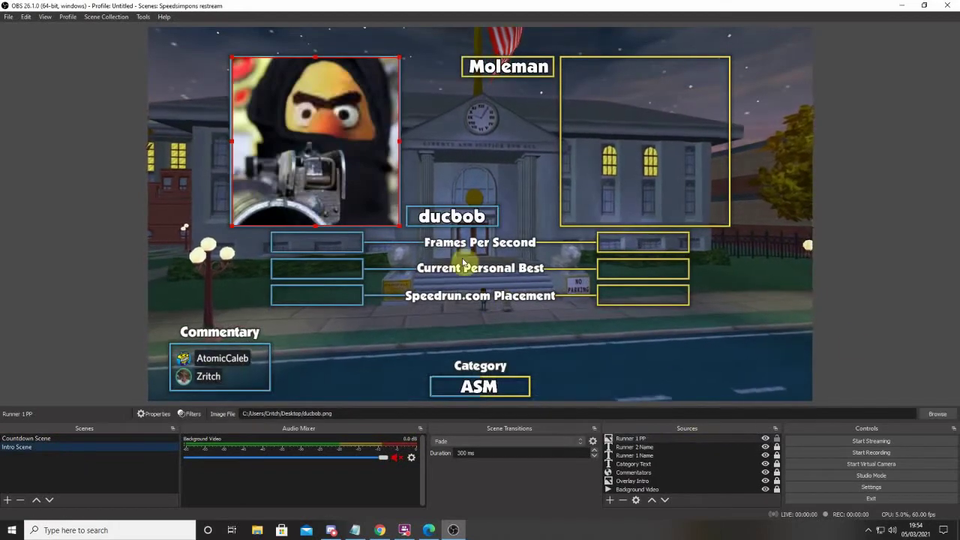
{"action": "left_click", "coordinate": [879, 330]}
{"action": "left_click", "coordinate": [30, 439]}
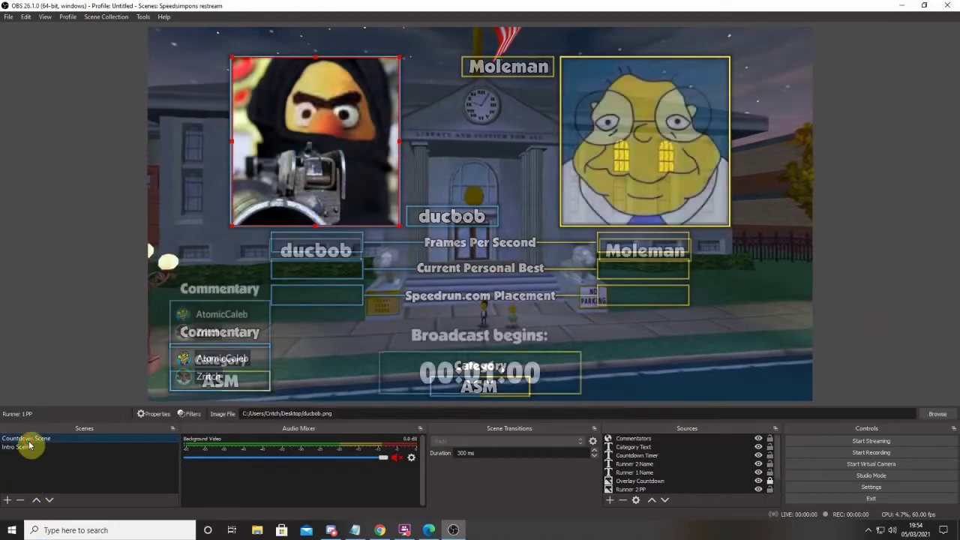
{"action": "left_click", "coordinate": [708, 180]}
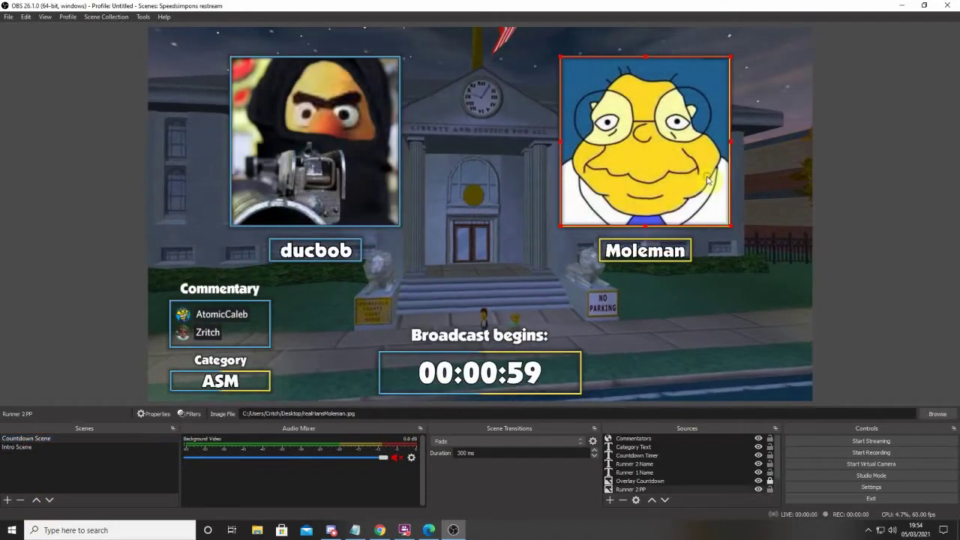
{"action": "left_click", "coordinate": [67, 447]}
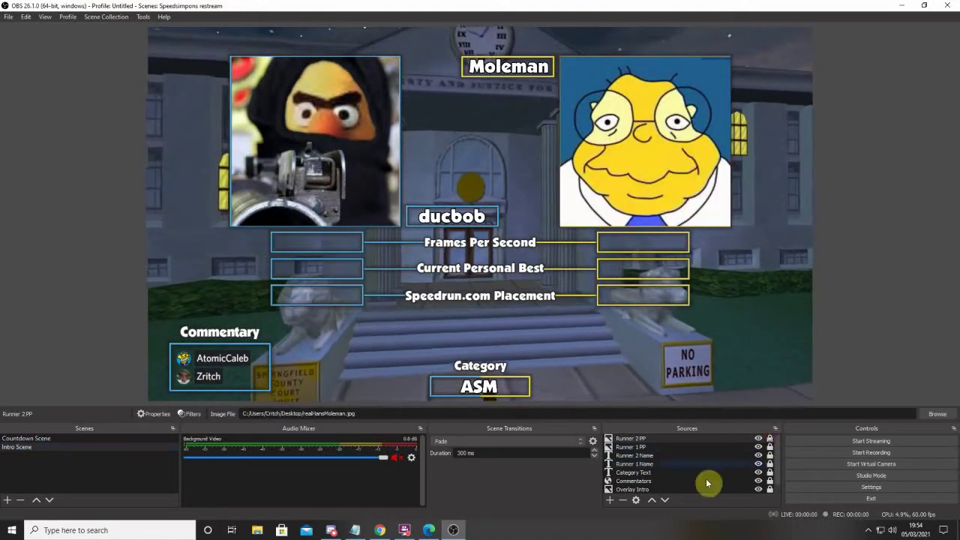
- Add a new Text (GDI+) source named "Runner 1 FPS" to Intro Scene
{"action": "left_click", "coordinate": [610, 499]}
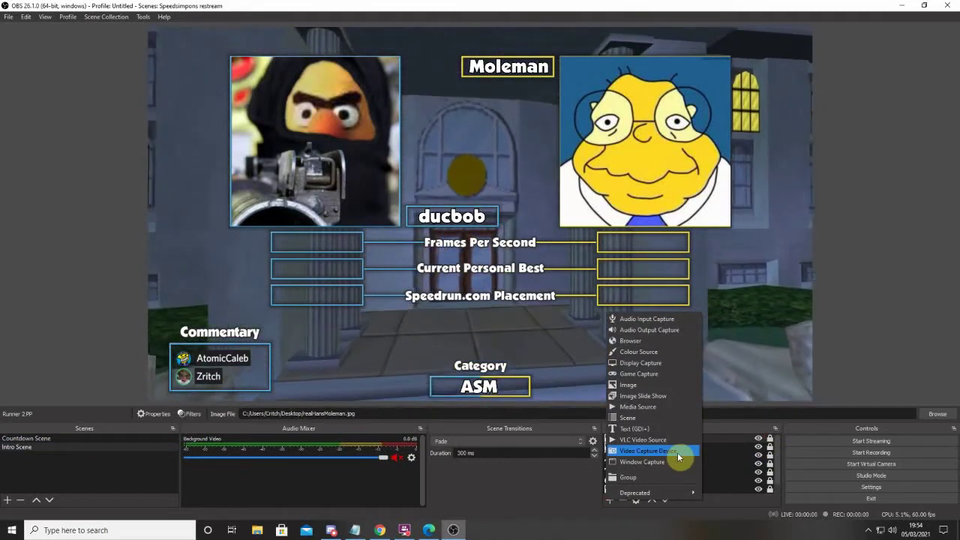
{"action": "left_click", "coordinate": [634, 430]}
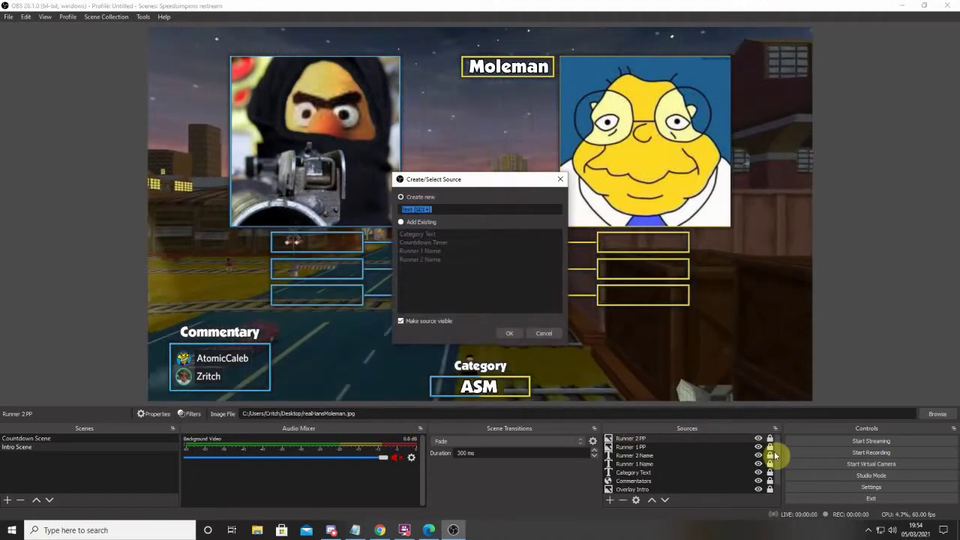
{"action": "type", "text": "Runner 1 FPS"}
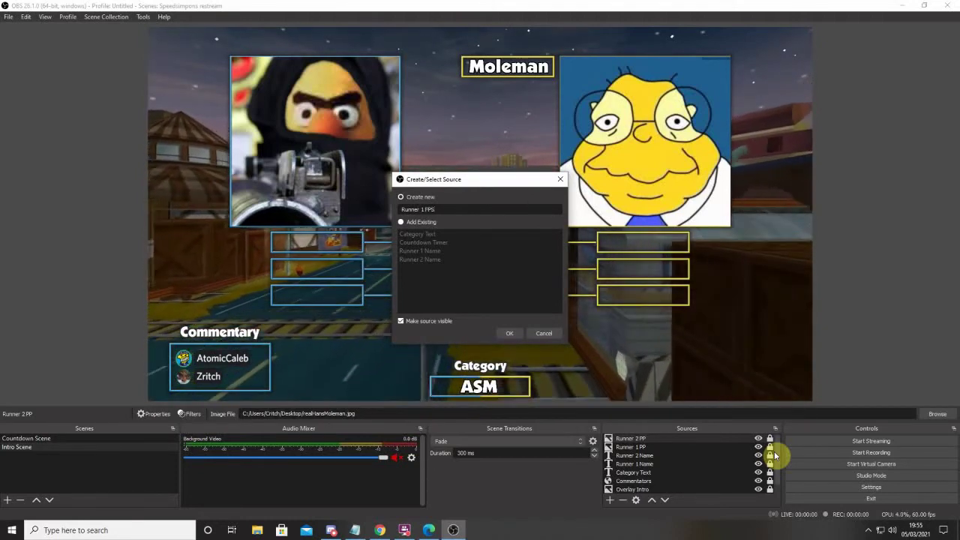
{"action": "key", "text": "Return"}
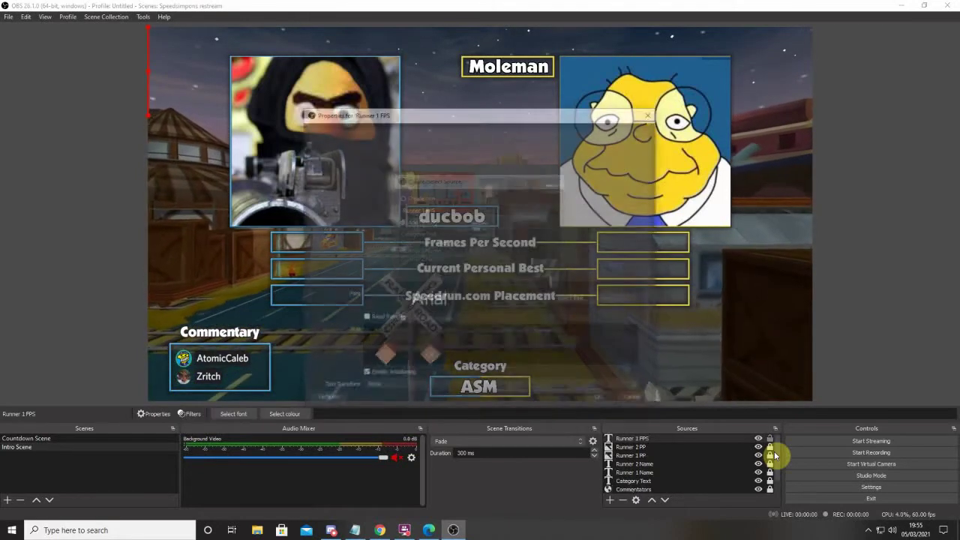
- Set the Runner 1 FPS font to Boulder Regular and its text to 150
{"action": "left_click", "coordinate": [569, 300]}
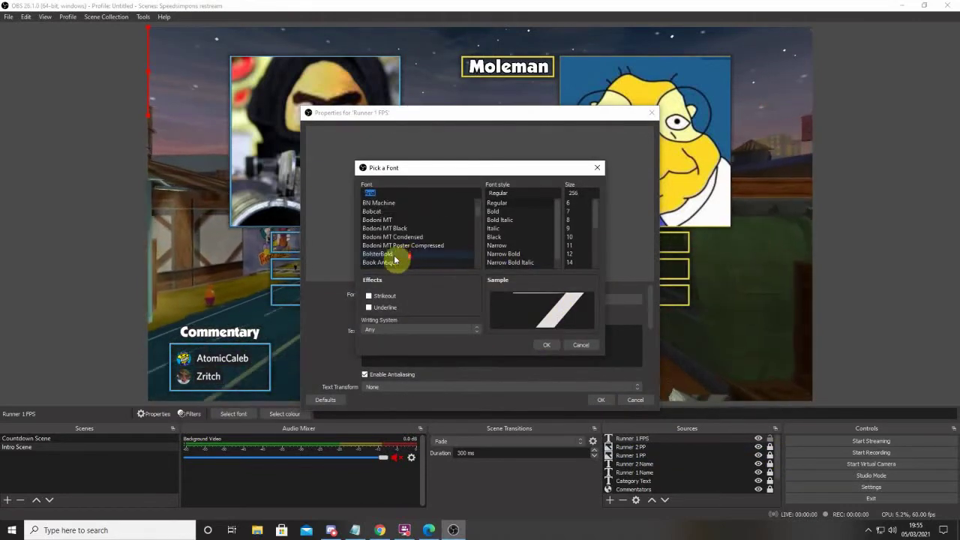
{"action": "left_click", "coordinate": [546, 346]}
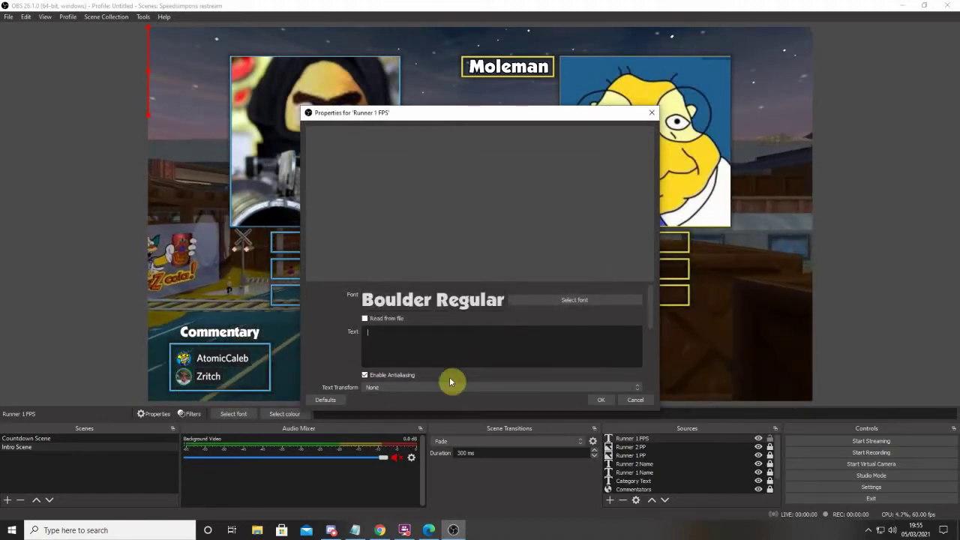
{"action": "type", "text": "150"}
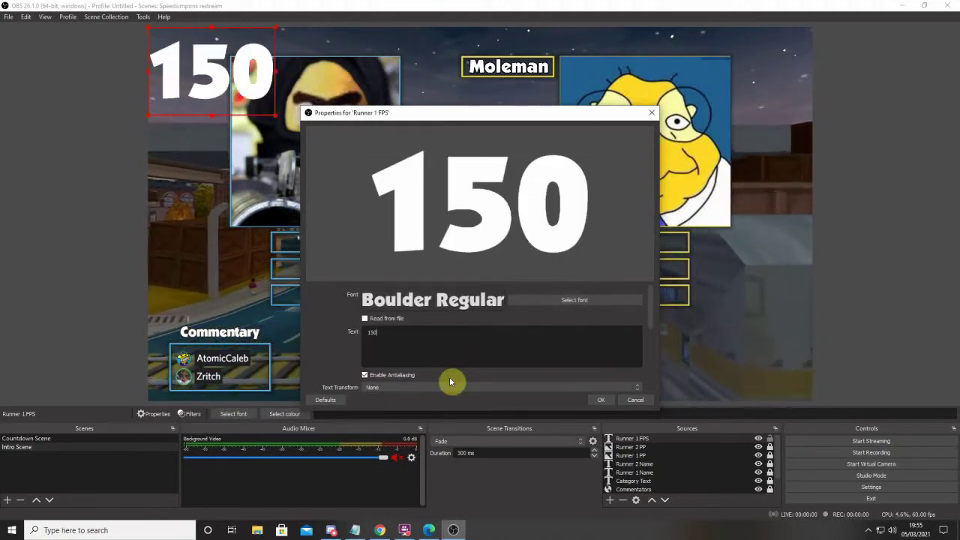
- Give the Runner 1 FPS text a black (#000000) outline of size 20 and accept the properties
{"action": "scroll", "coordinate": [332, 342], "scroll_direction": "down", "scroll_amount": 1}
{"action": "scroll", "coordinate": [349, 345], "scroll_direction": "down", "scroll_amount": 3}
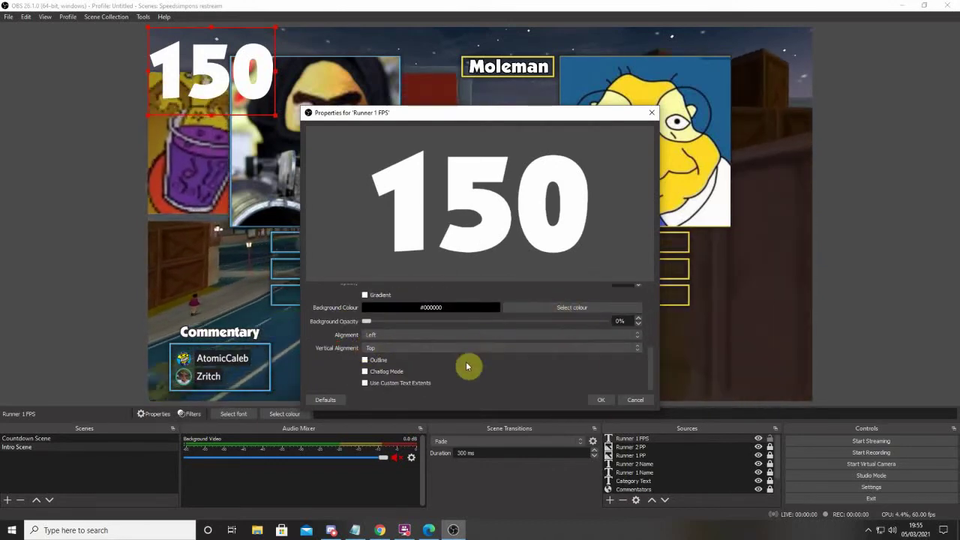
{"action": "scroll", "coordinate": [456, 364], "scroll_direction": "up", "scroll_amount": 1}
{"action": "scroll", "coordinate": [381, 368], "scroll_direction": "down", "scroll_amount": 1}
{"action": "left_click", "coordinate": [376, 361]}
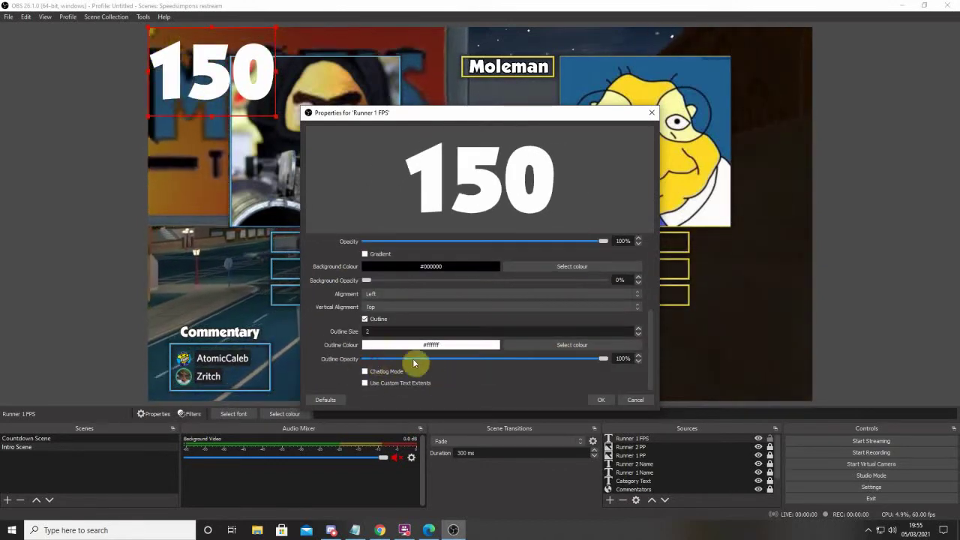
{"action": "left_click", "coordinate": [531, 342]}
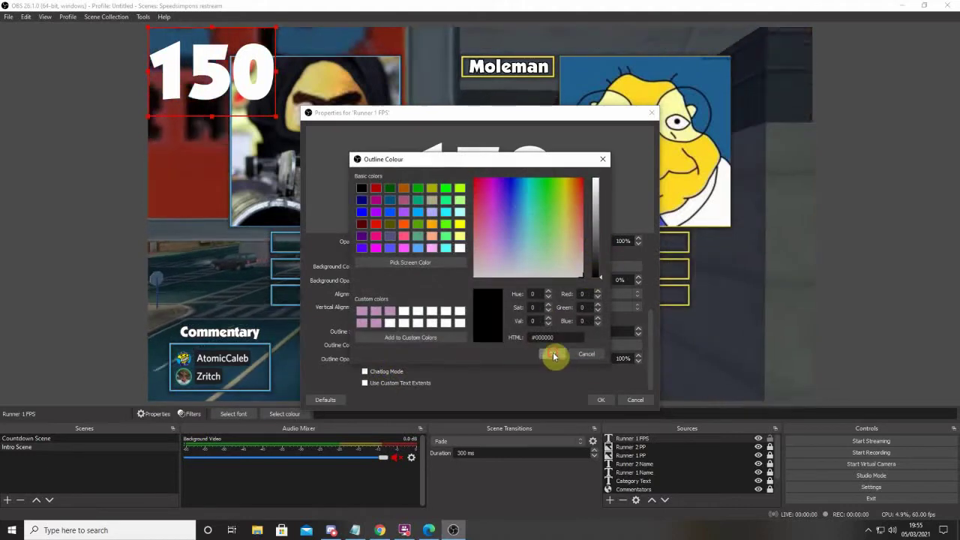
{"action": "left_click", "coordinate": [552, 354]}
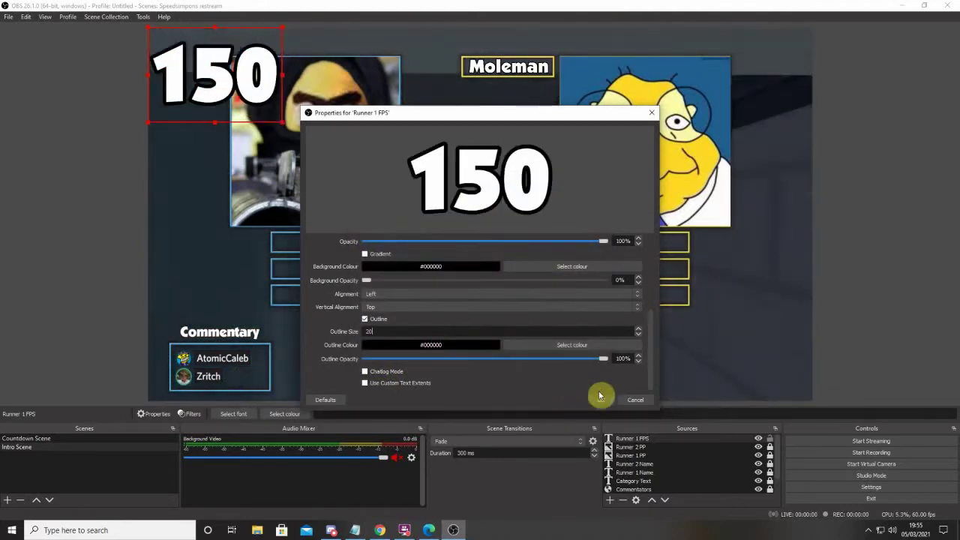
{"action": "left_click", "coordinate": [601, 399]}
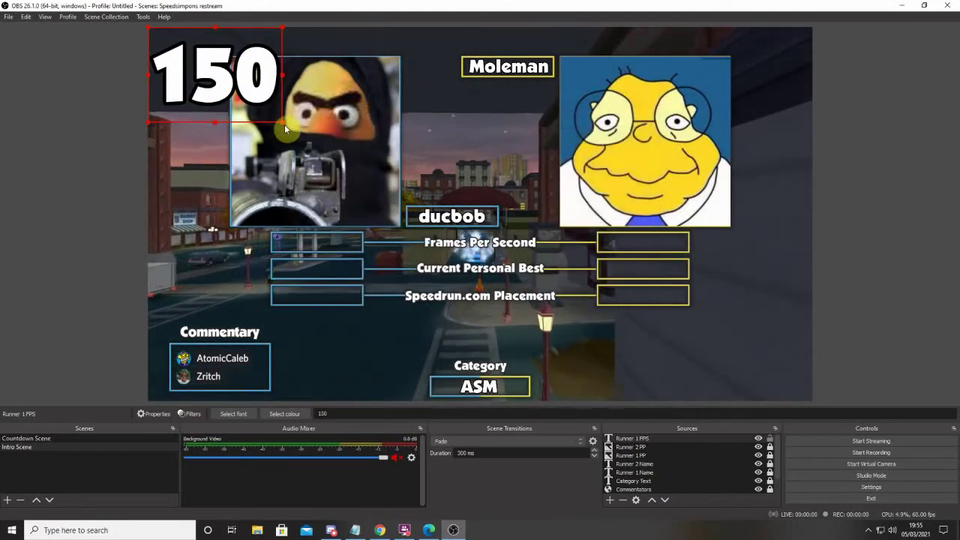
- Shrink Runner 1 FPS into the blue Frames Per Second box and set its bounding box type to Scale to height of bounds
{"action": "left_click_drag", "start_coordinate": [233, 111], "coordinate": [306, 249]}
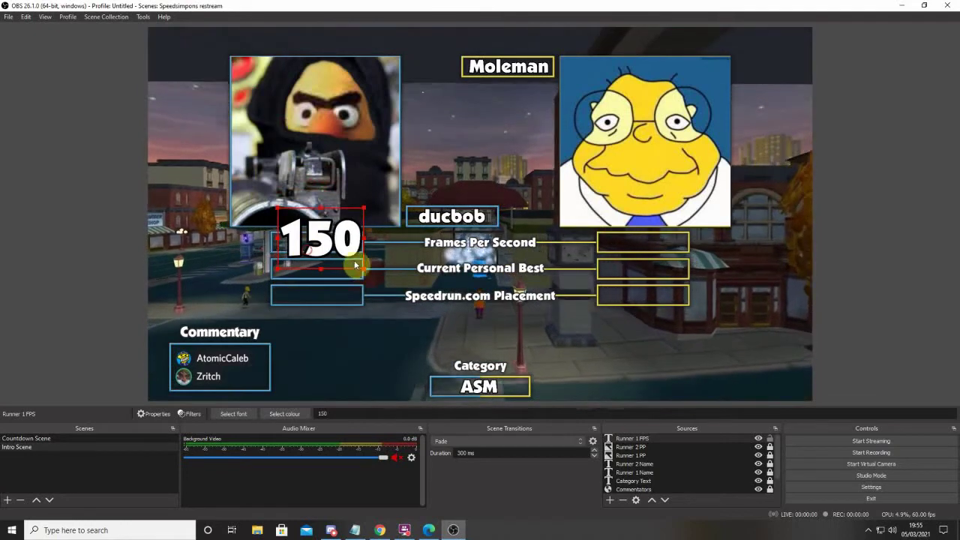
{"action": "left_click_drag", "start_coordinate": [365, 267], "coordinate": [315, 241]}
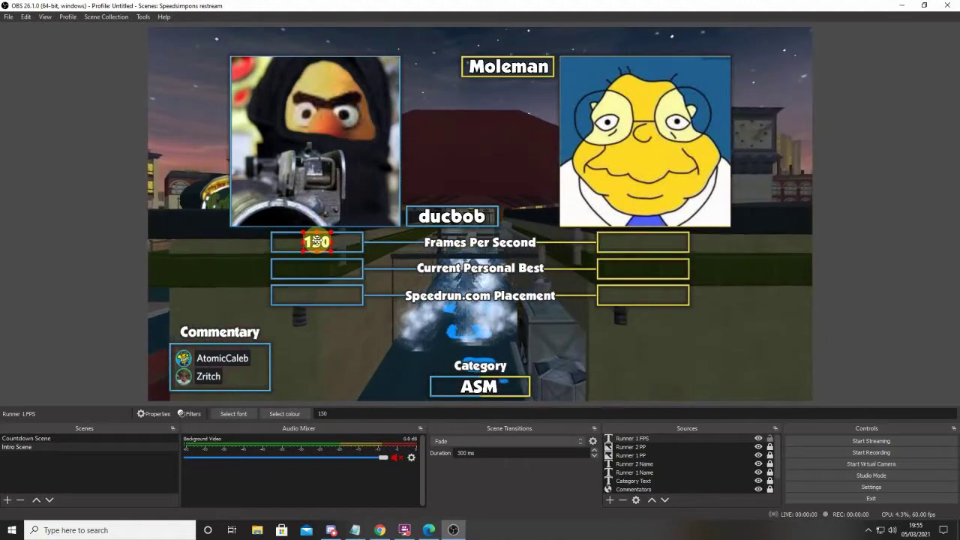
{"action": "right_click", "coordinate": [636, 438]}
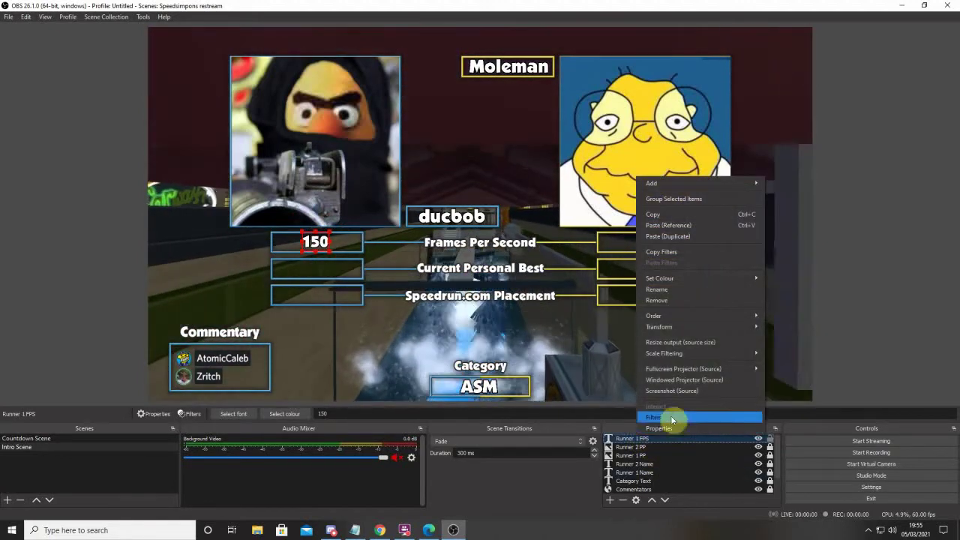
{"action": "mouse_move", "coordinate": [754, 327]}
{"action": "left_click", "coordinate": [790, 328]}
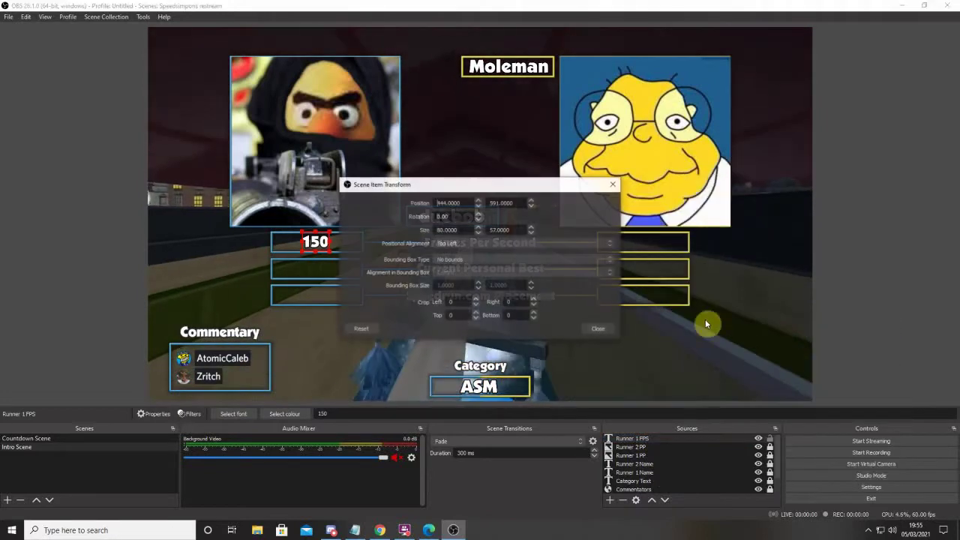
{"action": "left_click", "coordinate": [468, 260]}
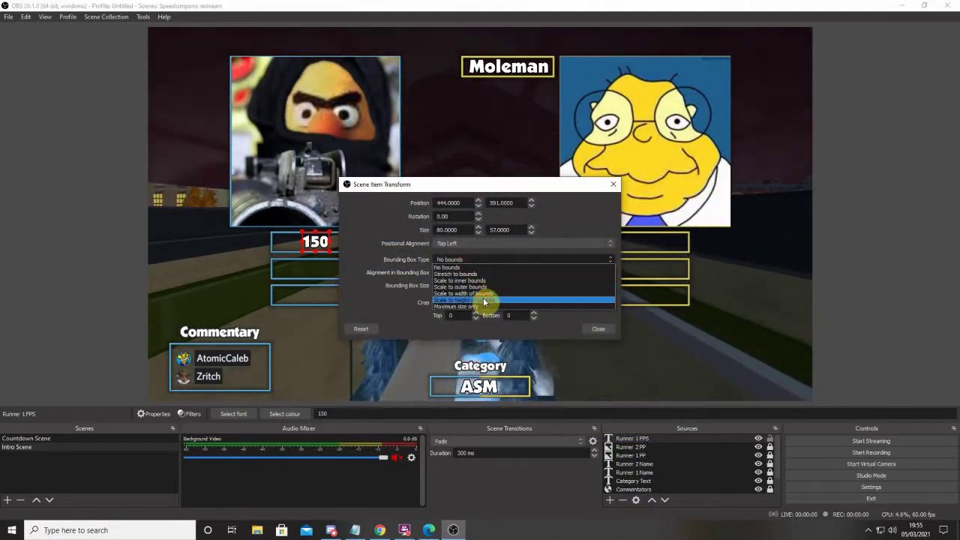
{"action": "left_click", "coordinate": [484, 300]}
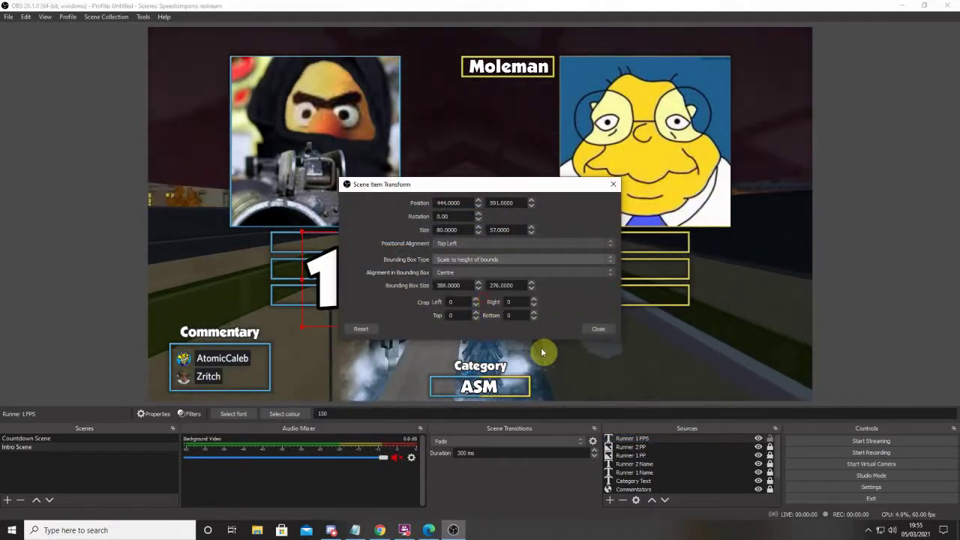
{"action": "left_click", "coordinate": [598, 329]}
- Resize and align the Runner 1 FPS bounding box to fill the blue Frames Per Second box, leaving the number centred, and deselect it
{"action": "left_click_drag", "start_coordinate": [424, 320], "coordinate": [321, 242]}
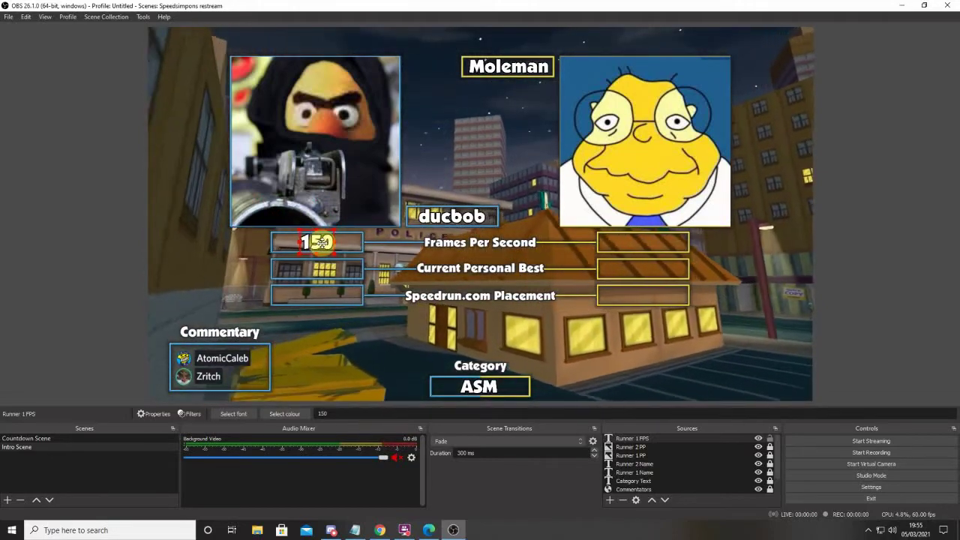
{"action": "left_click_drag", "start_coordinate": [321, 242], "coordinate": [362, 249]}
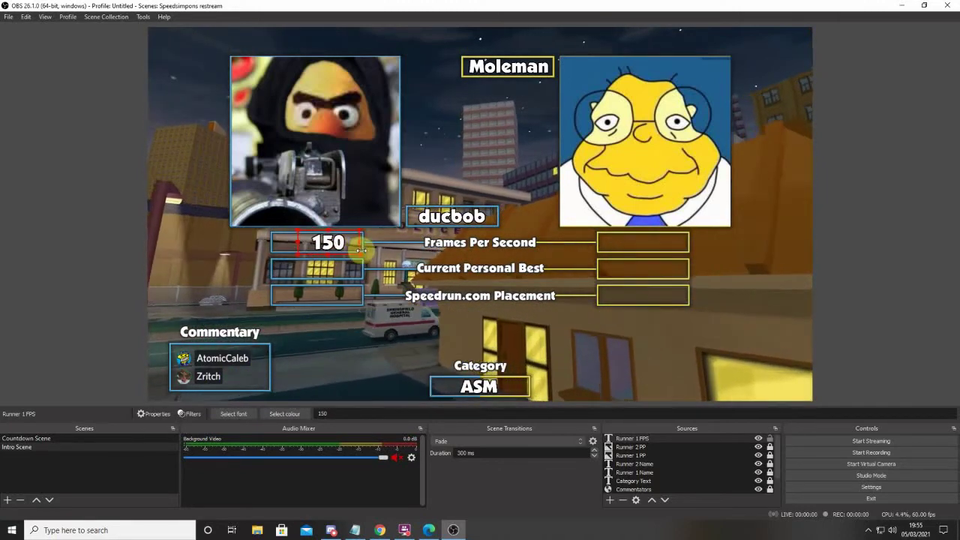
{"action": "left_click_drag", "start_coordinate": [297, 243], "coordinate": [267, 242]}
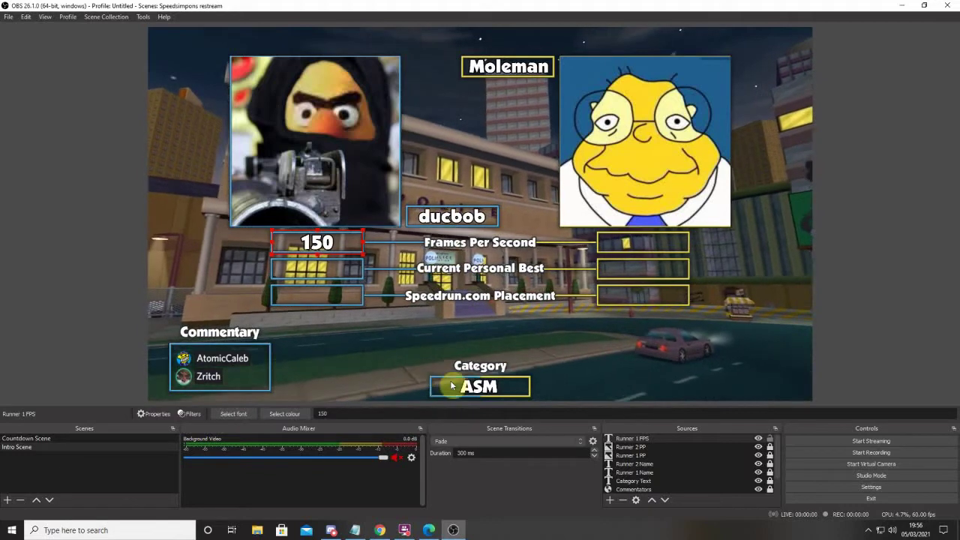
{"action": "left_click", "coordinate": [908, 306]}
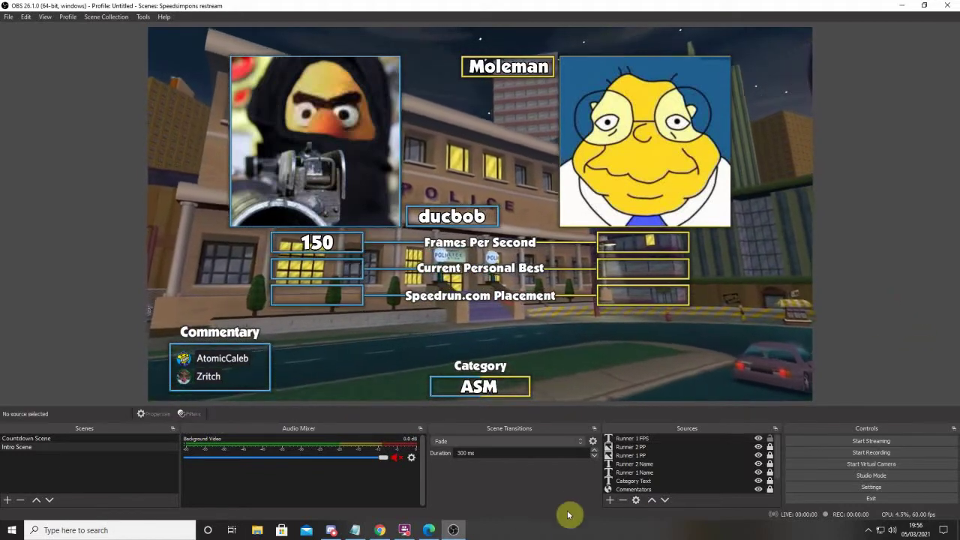
- Add a new Text (GDI+) source named "Runner 1 PB" to Intro Scene
{"action": "left_click", "coordinate": [611, 501]}
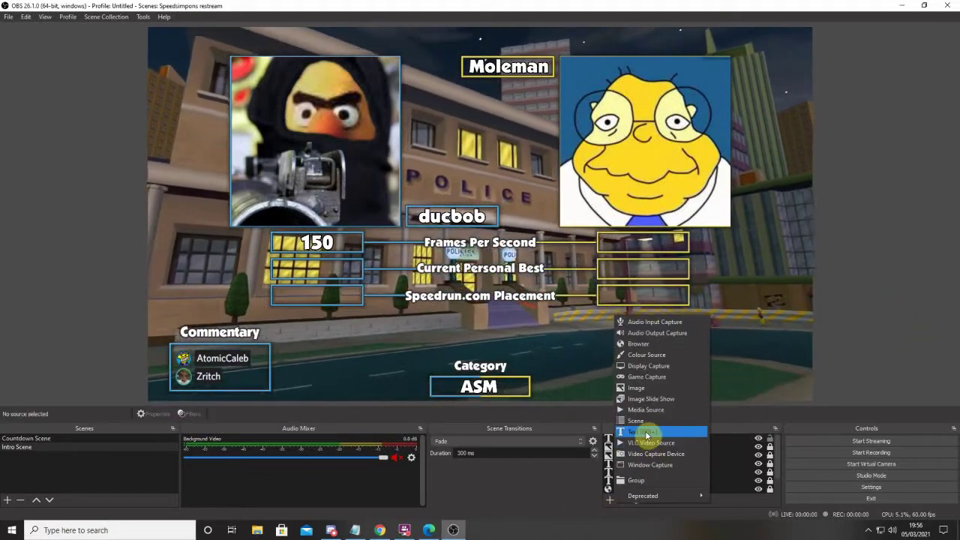
{"action": "left_click", "coordinate": [647, 435]}
{"action": "type", "text": "R"}
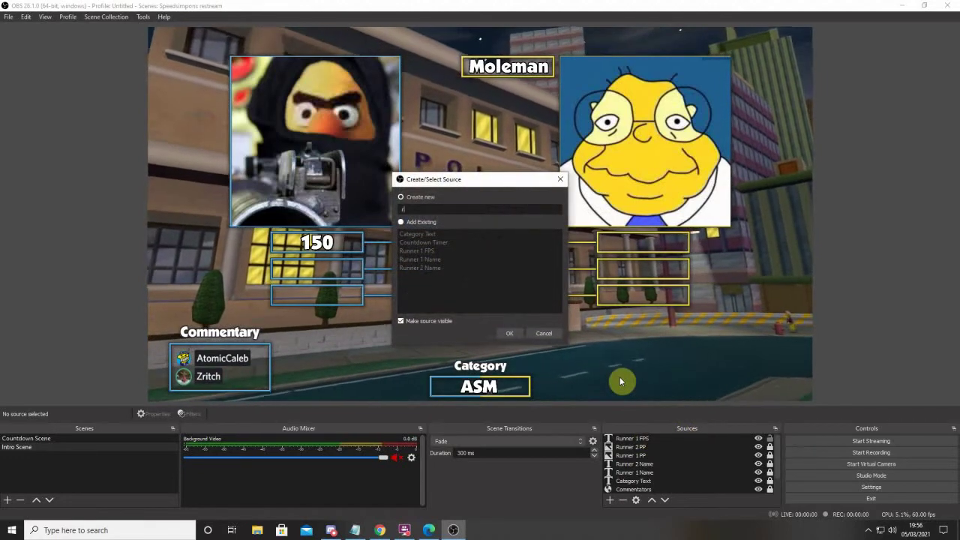
{"action": "type", "text": "unner 1 PB"}
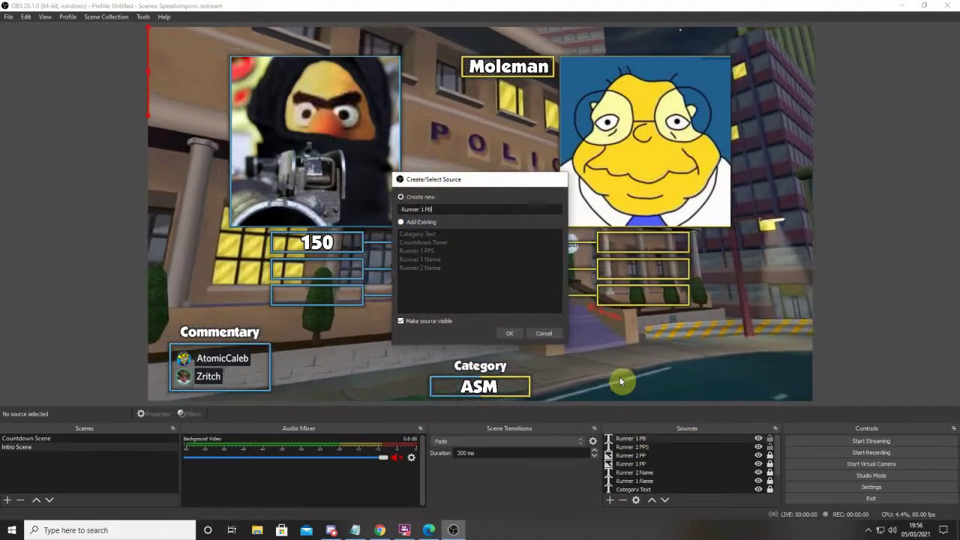
- Set the new Runner 1 PB source's text to 1:25:24 and its font to Boulder
{"action": "key", "text": "Return"}
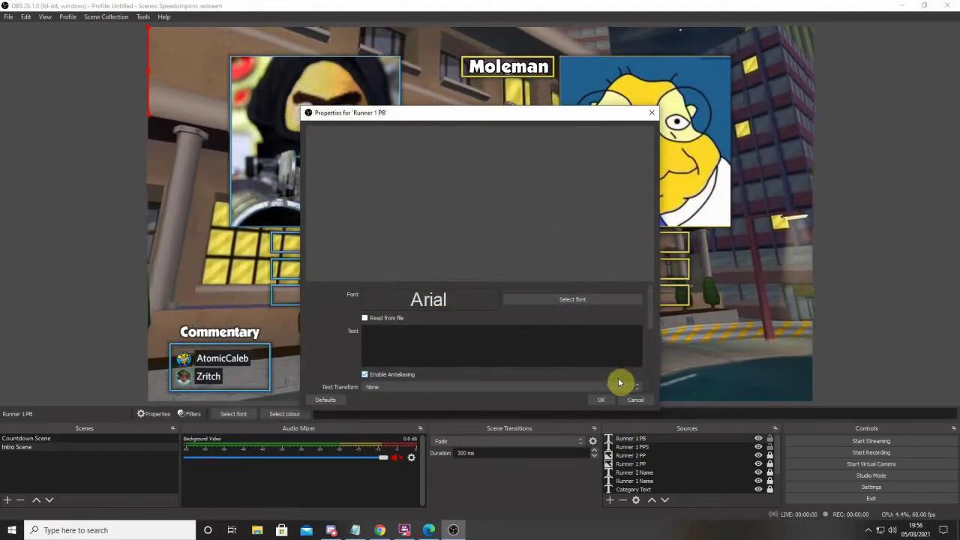
{"action": "left_click", "coordinate": [508, 350]}
{"action": "type", "text": "1:"}
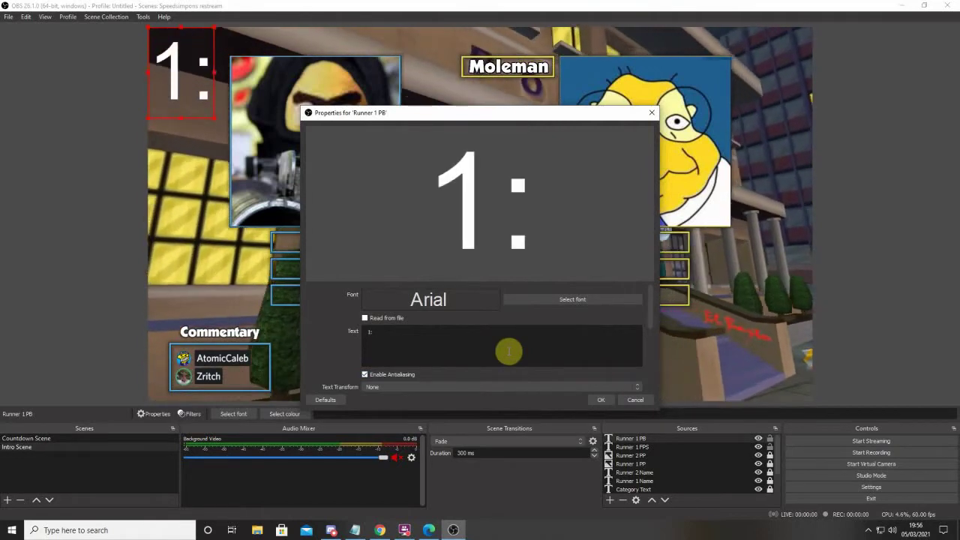
{"action": "type", "text": "25"}
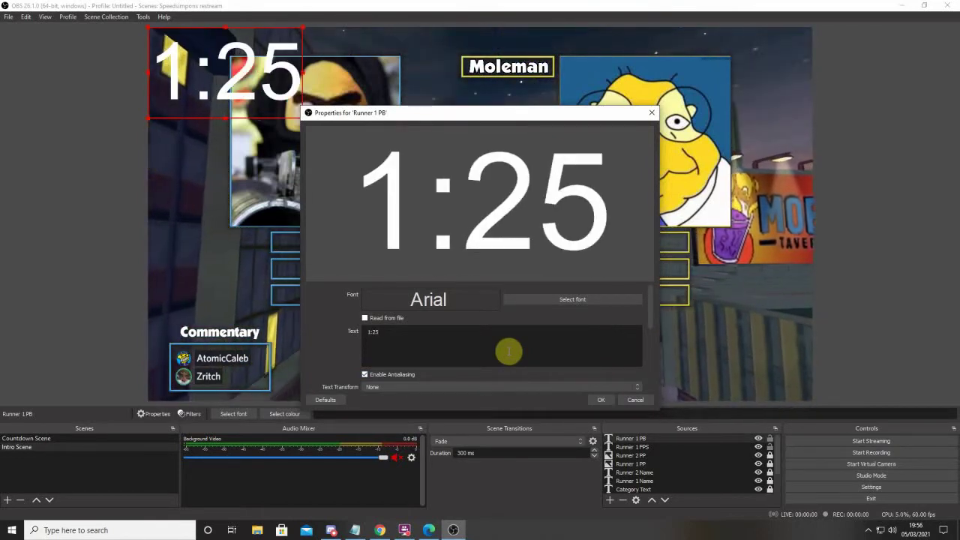
{"action": "type", "text": ":"}
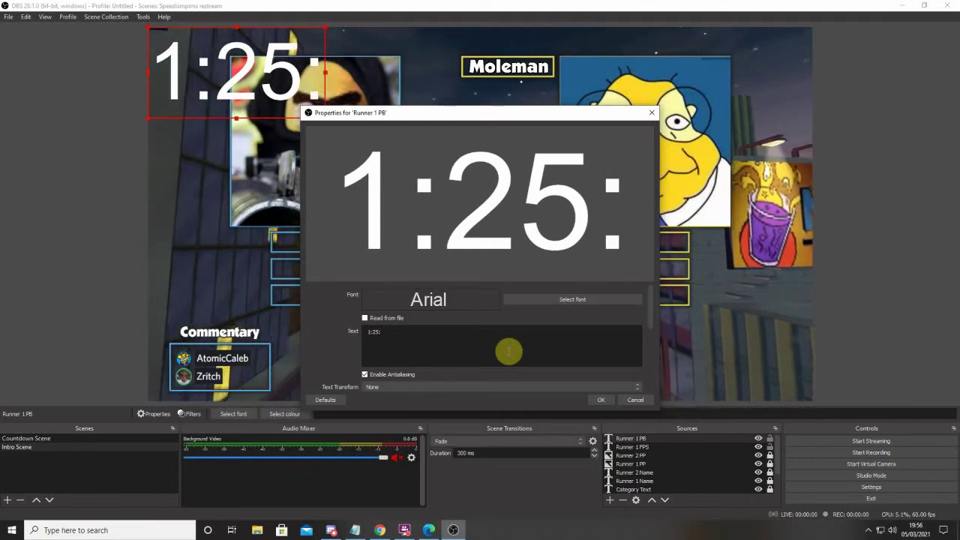
{"action": "type", "text": "24"}
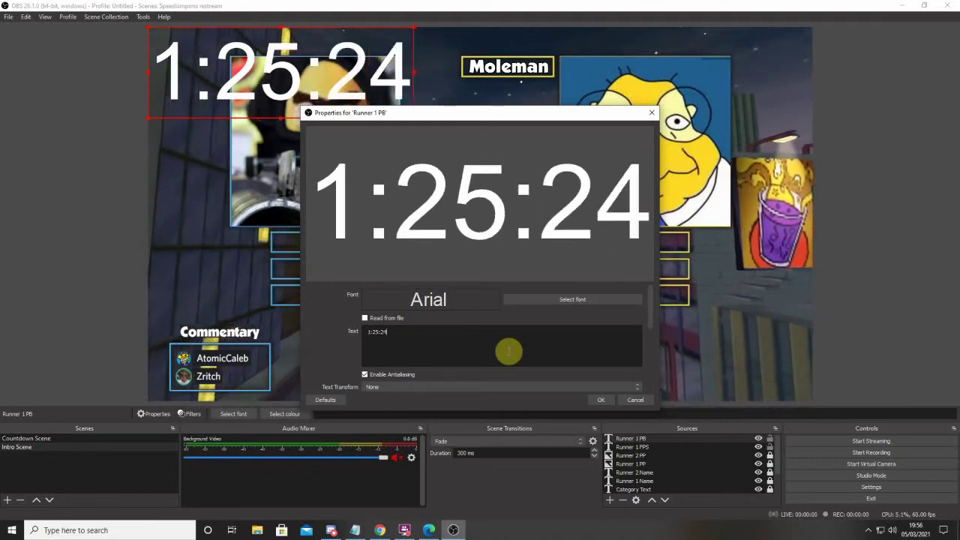
{"action": "left_click", "coordinate": [584, 300]}
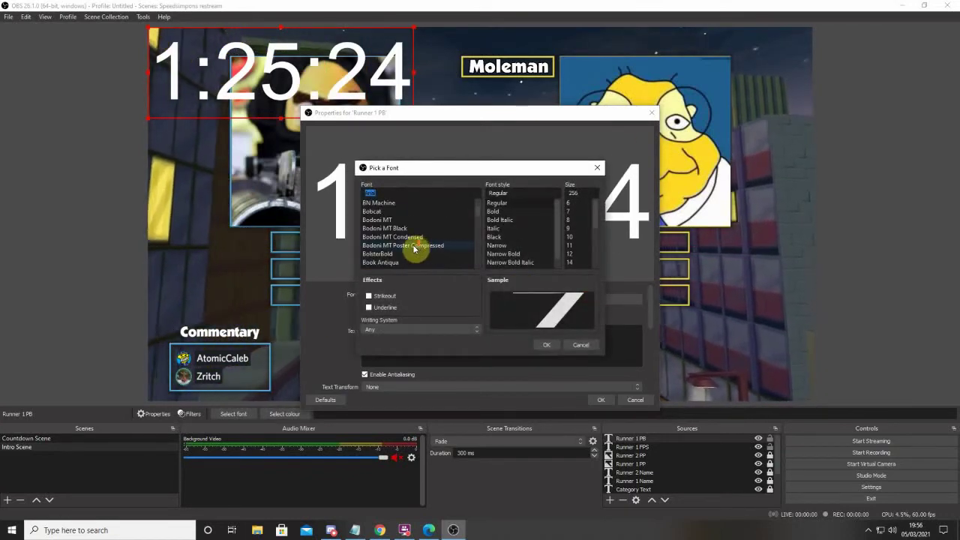
{"action": "left_click", "coordinate": [541, 345]}
- Give the Runner 1 PB text a black (#000000) outline of size 20 and accept the properties
{"action": "scroll", "coordinate": [453, 344], "scroll_direction": "down", "scroll_amount": 5}
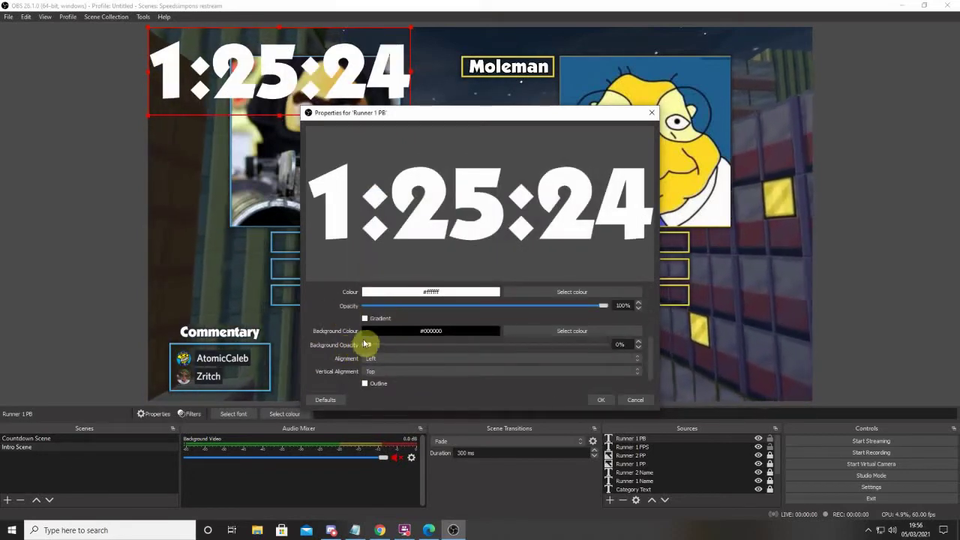
{"action": "scroll", "coordinate": [365, 343], "scroll_direction": "down", "scroll_amount": 1}
{"action": "left_click", "coordinate": [376, 359]}
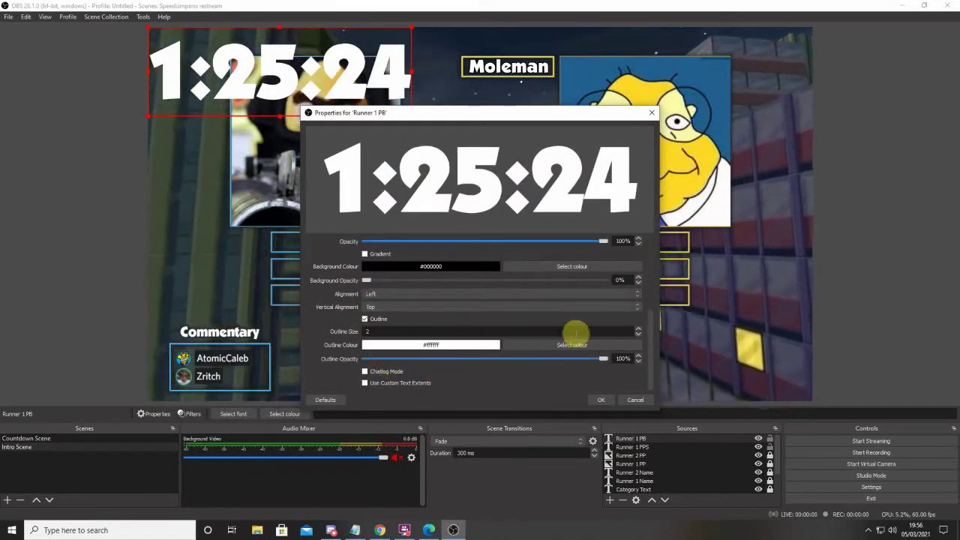
{"action": "left_click", "coordinate": [572, 344]}
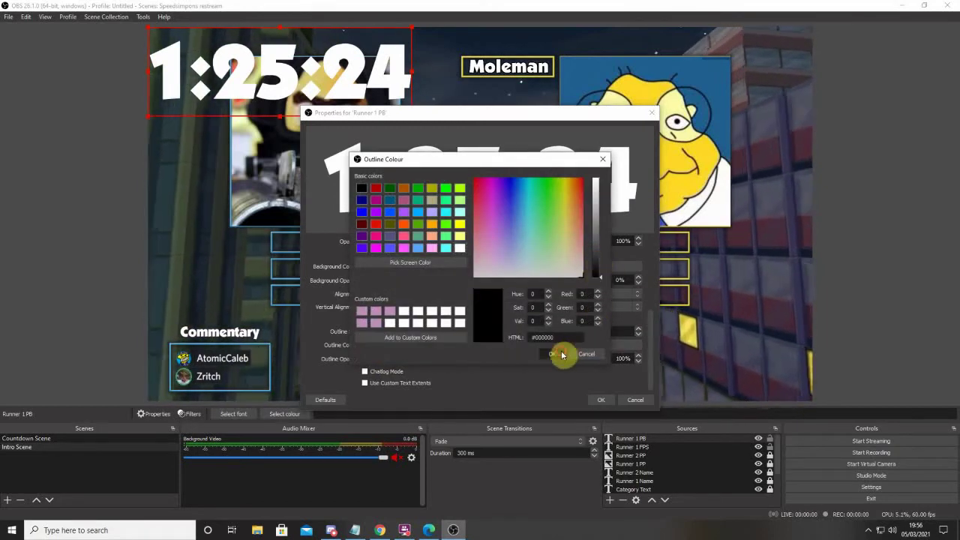
{"action": "left_click", "coordinate": [554, 354]}
{"action": "type", "text": "0"}
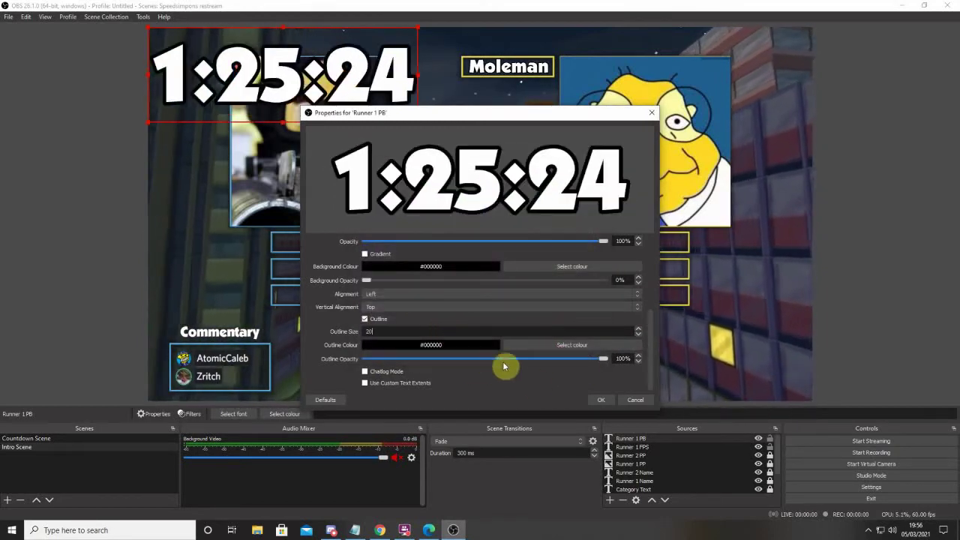
{"action": "left_click", "coordinate": [596, 399]}
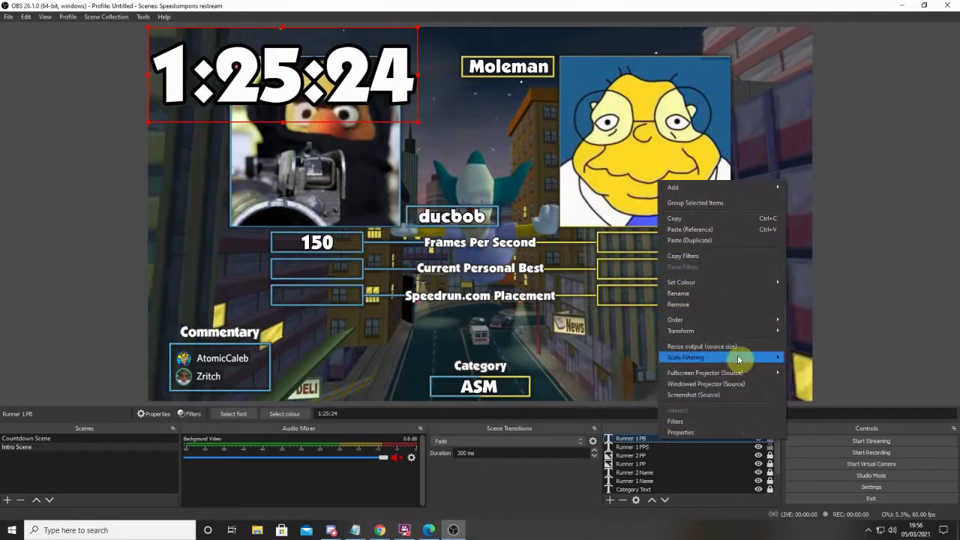
- Edit Runner 1 PB's transform and fit its bounding box to the blue Current Personal Best box with the time centred, then deselect it
{"action": "mouse_move", "coordinate": [764, 335]}
{"action": "left_click", "coordinate": [814, 333]}
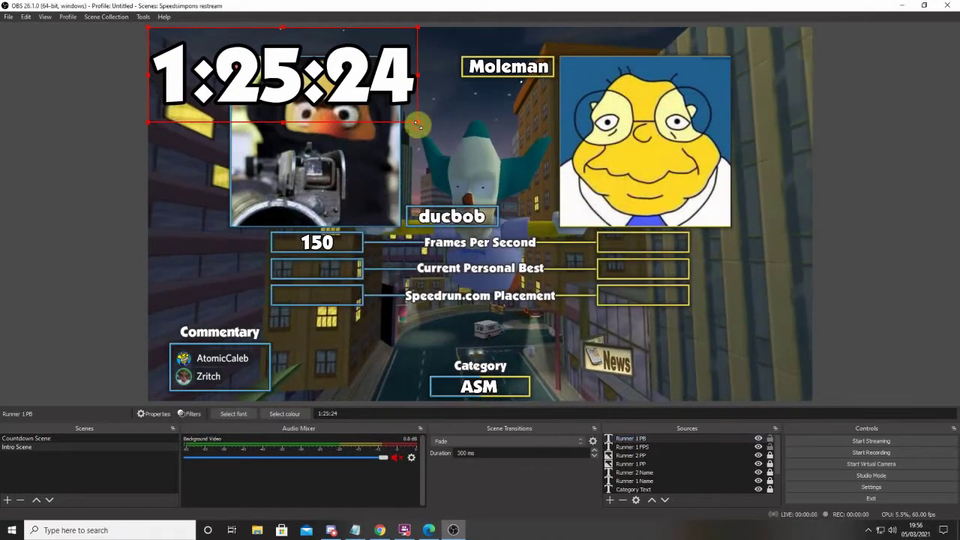
{"action": "left_click_drag", "start_coordinate": [418, 124], "coordinate": [303, 79]}
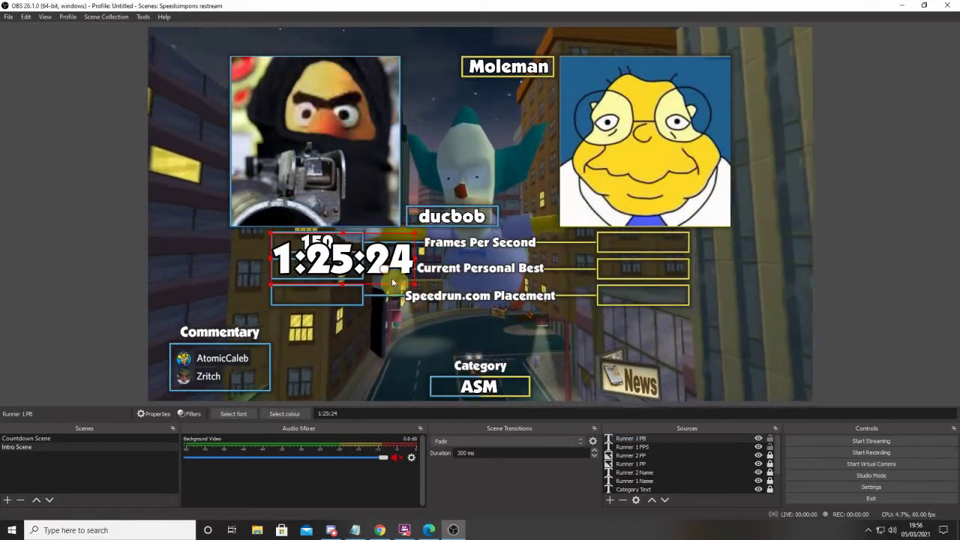
{"action": "left_click_drag", "start_coordinate": [413, 285], "coordinate": [365, 269]}
{"action": "left_click", "coordinate": [365, 284]}
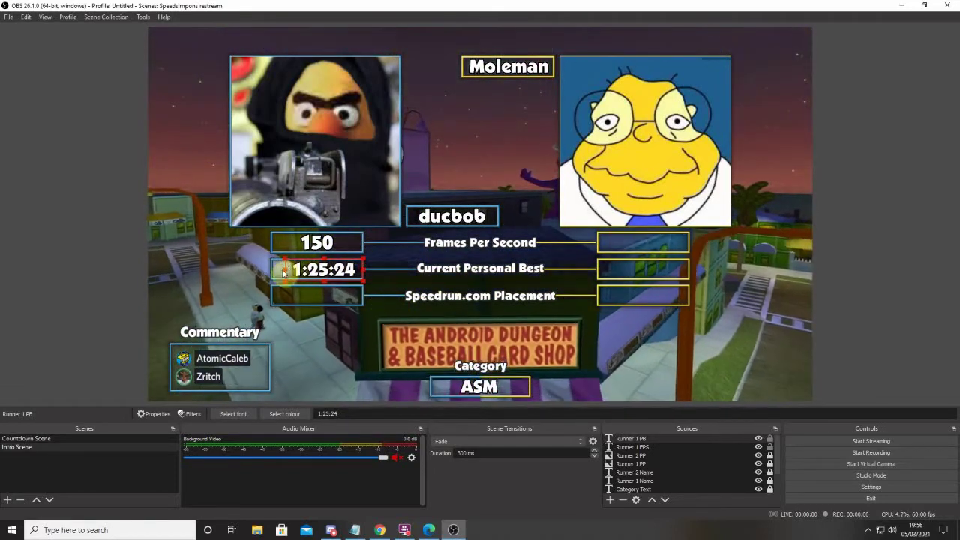
{"action": "left_click_drag", "start_coordinate": [286, 268], "coordinate": [276, 271]}
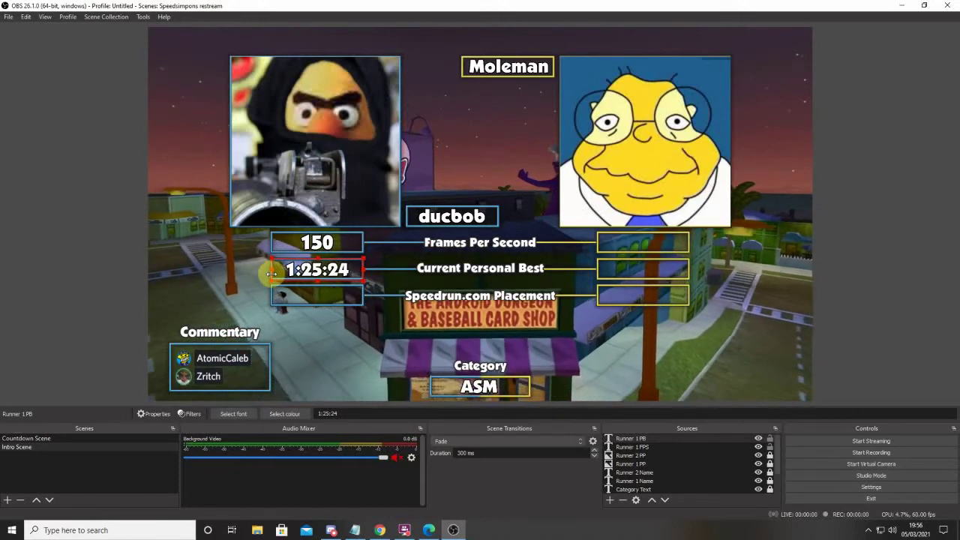
{"action": "left_click", "coordinate": [335, 350]}
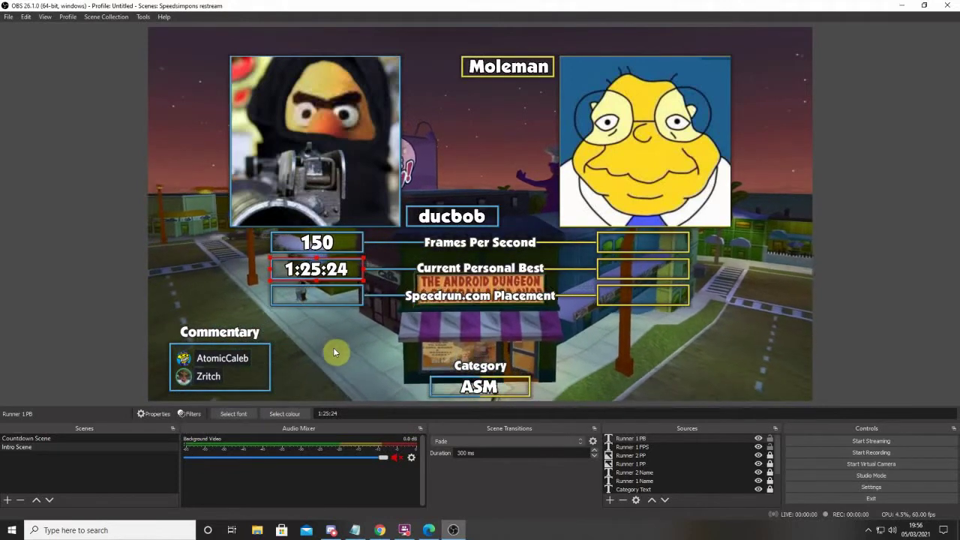
- Add a new Text (GDI+) source named "Runner 1 Speedrun Place" to Intro Scene
{"action": "left_click", "coordinate": [610, 499]}
{"action": "left_click", "coordinate": [644, 430]}
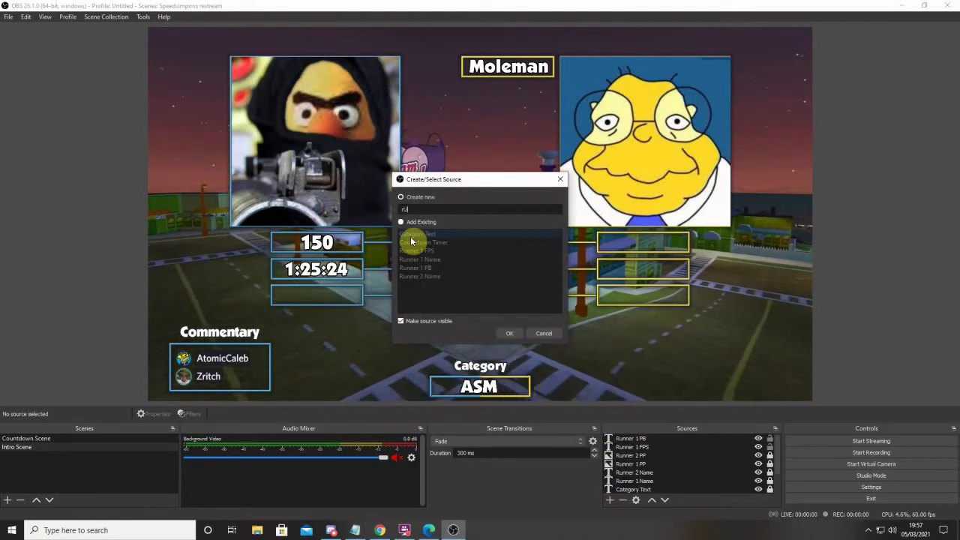
{"action": "type", "text": "Runner 1 "}
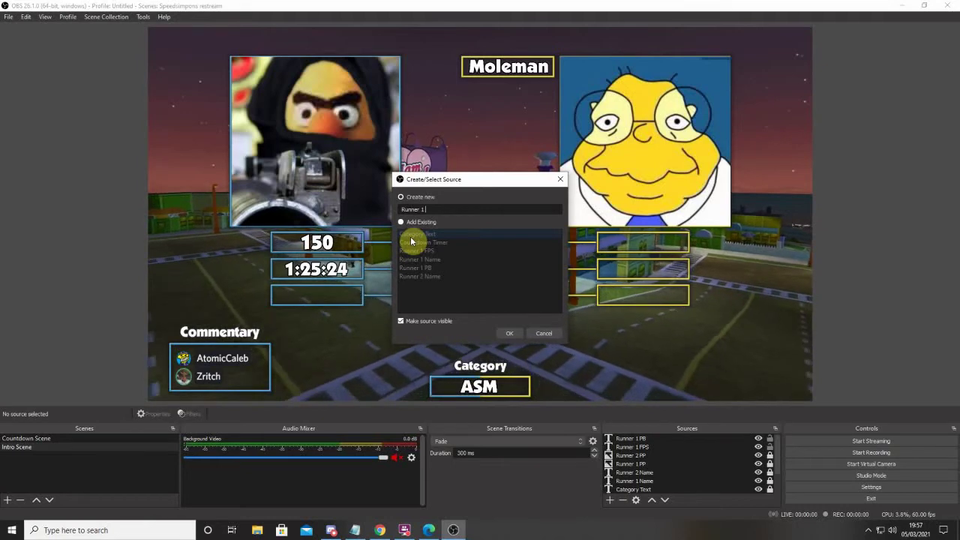
{"action": "type", "text": "Speedrun PB"}
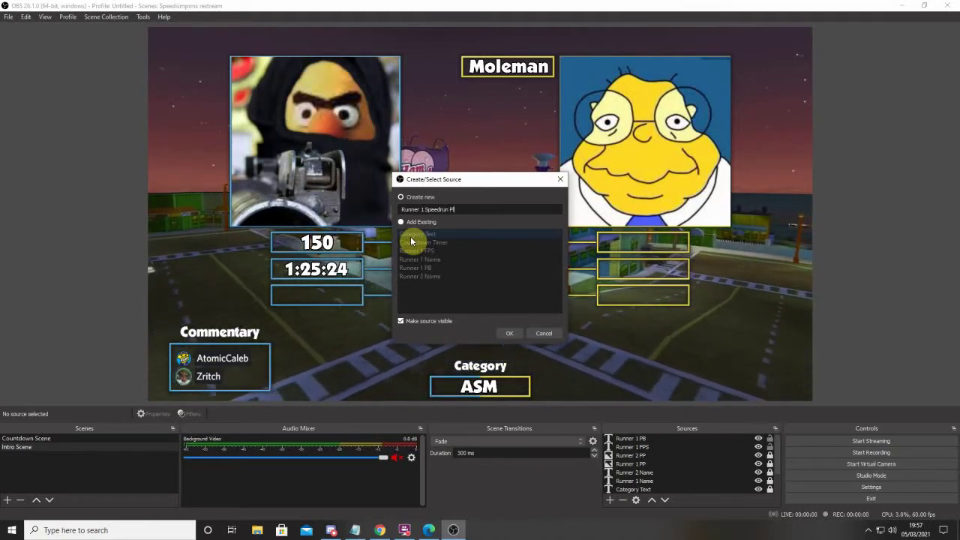
{"action": "type", "text": "ace"}
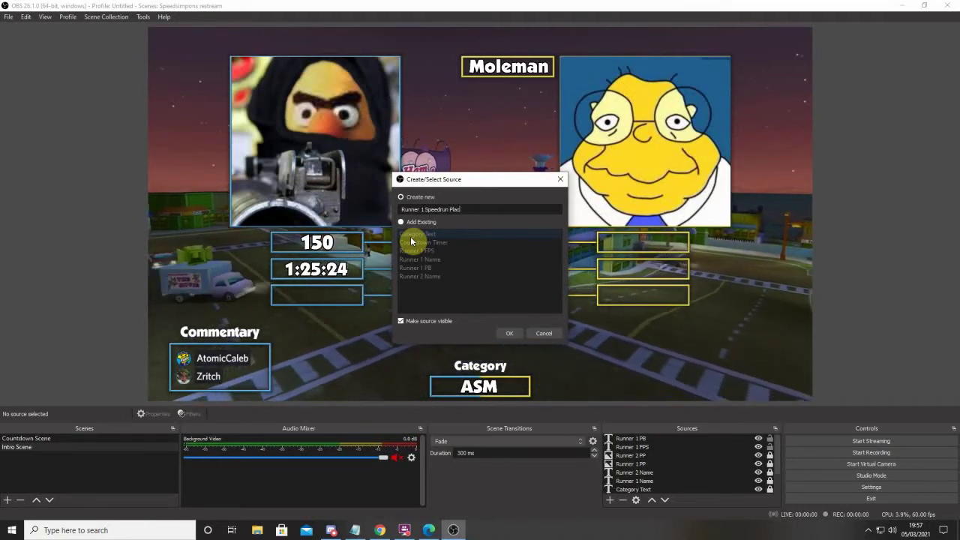
{"action": "key", "text": "Return"}
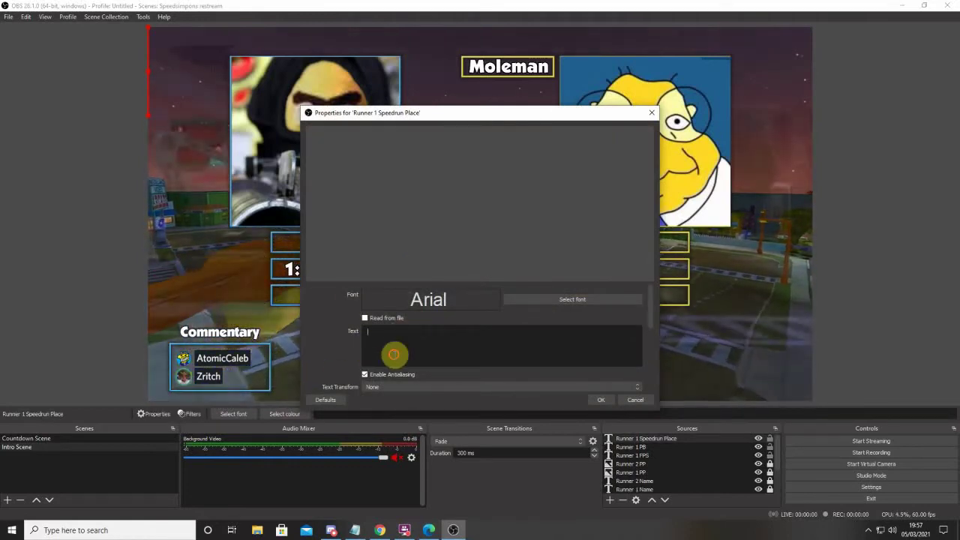
- Set the Runner 1 Speedrun Place text to 9th and its font to Boulder Regular
{"action": "left_click", "coordinate": [392, 350]}
{"action": "type", "text": "9th"}
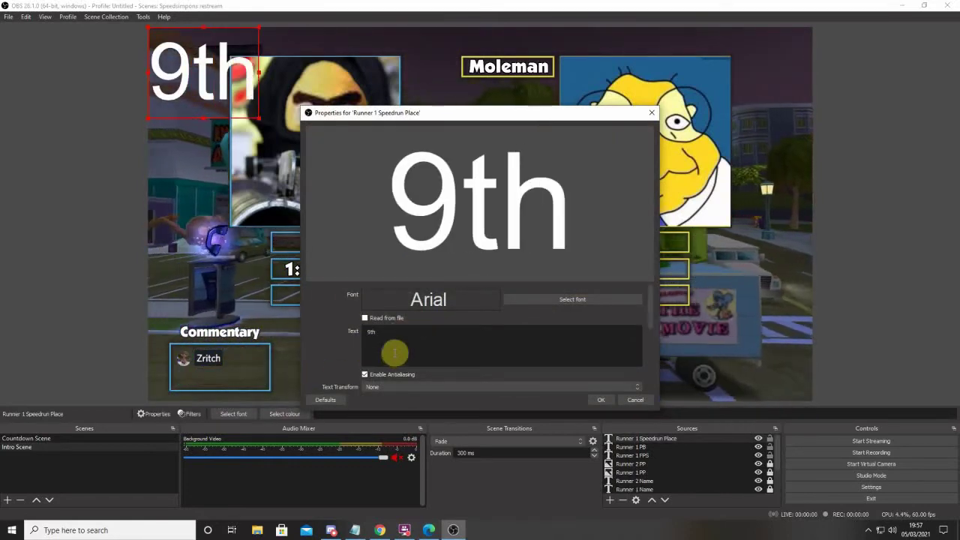
{"action": "left_click", "coordinate": [558, 303]}
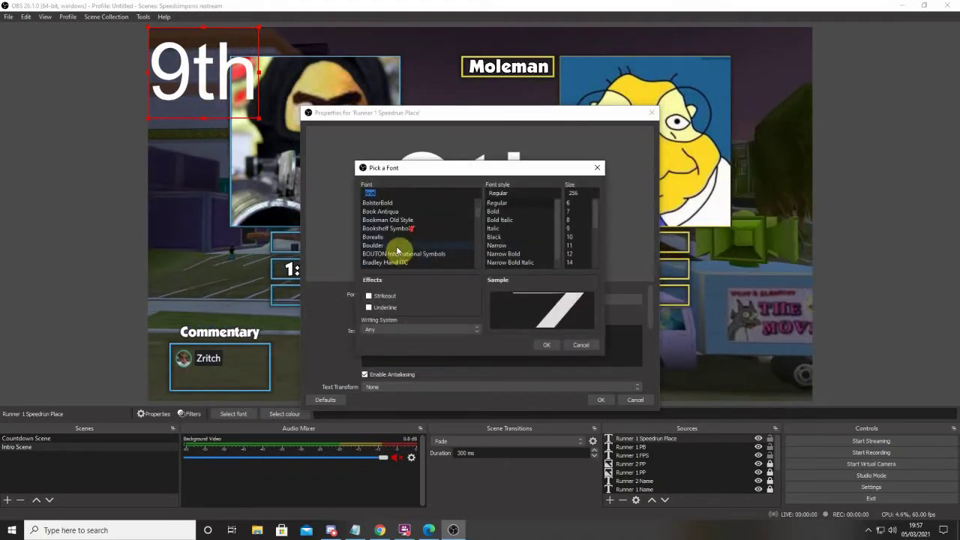
{"action": "left_click", "coordinate": [553, 342]}
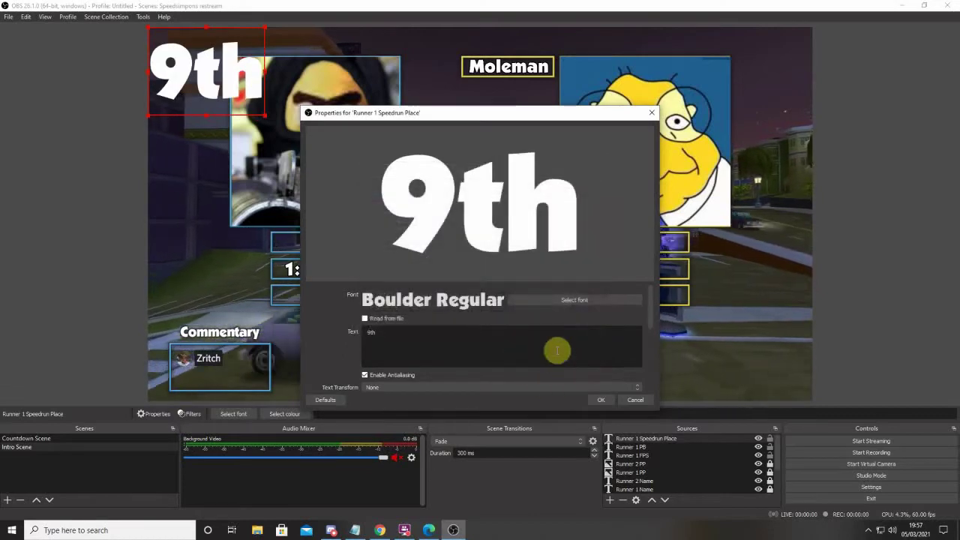
- Give the Runner 1 Speedrun Place text a thick black (#000000) outline and accept the properties
{"action": "scroll", "coordinate": [559, 349], "scroll_direction": "down", "scroll_amount": 5}
{"action": "scroll", "coordinate": [492, 363], "scroll_direction": "down", "scroll_amount": 2}
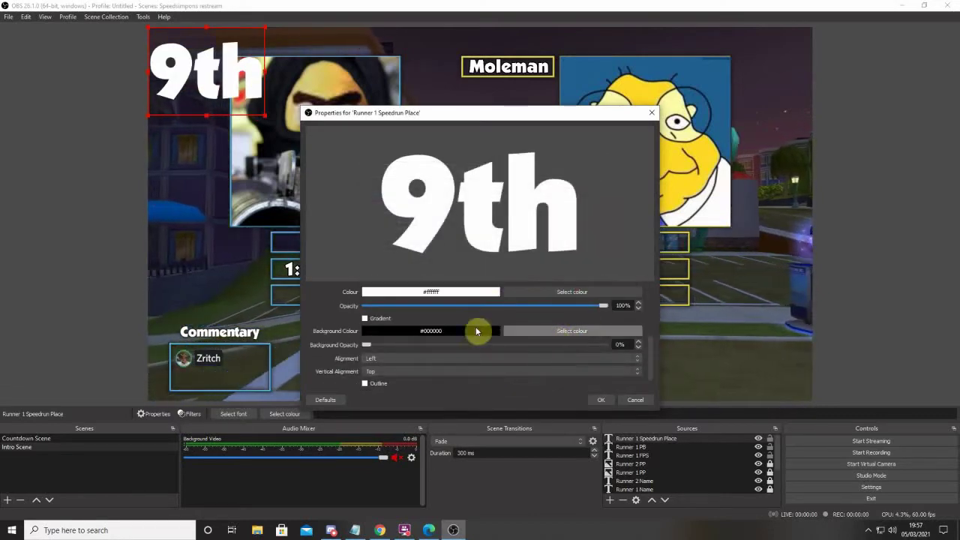
{"action": "scroll", "coordinate": [410, 352], "scroll_direction": "down", "scroll_amount": 2}
{"action": "left_click", "coordinate": [378, 360]}
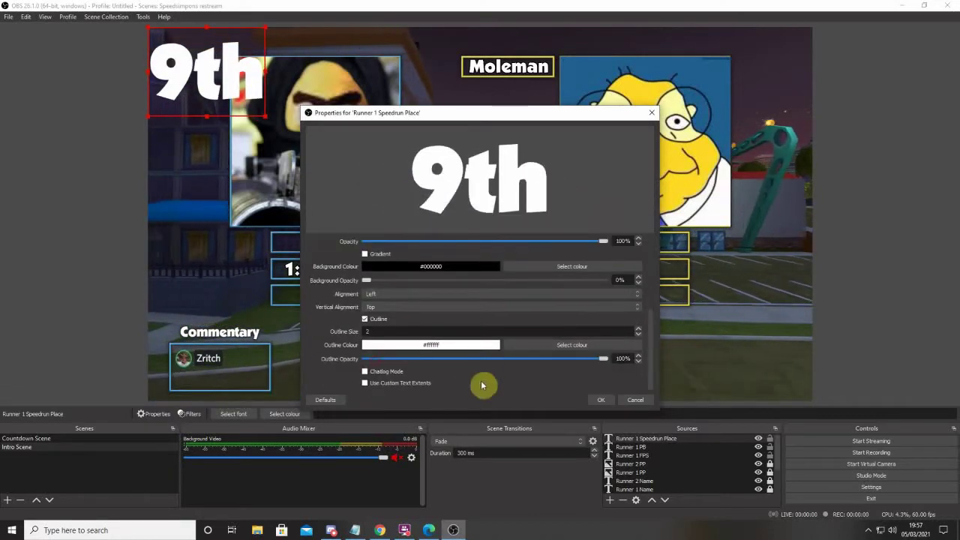
{"action": "left_click", "coordinate": [574, 345]}
{"action": "left_click", "coordinate": [553, 355]}
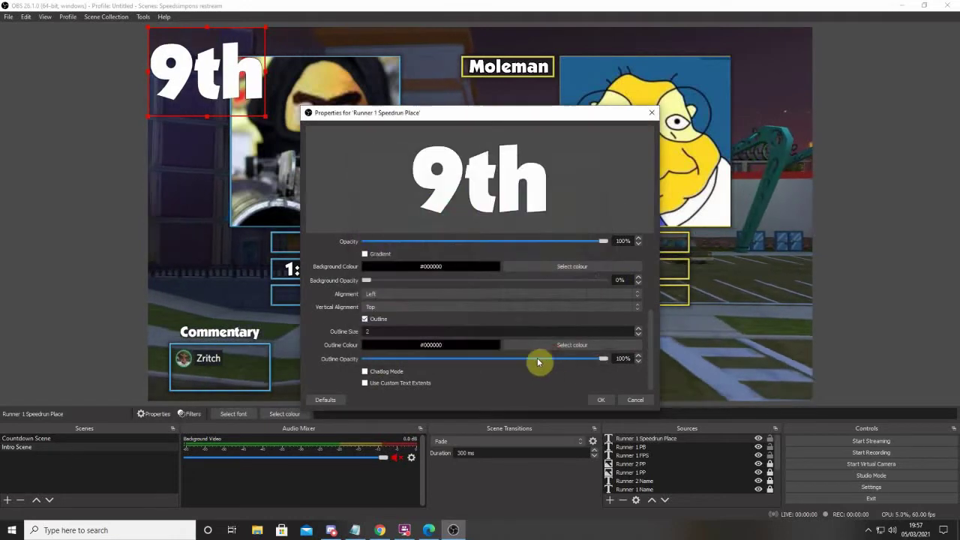
{"action": "left_click", "coordinate": [599, 399]}
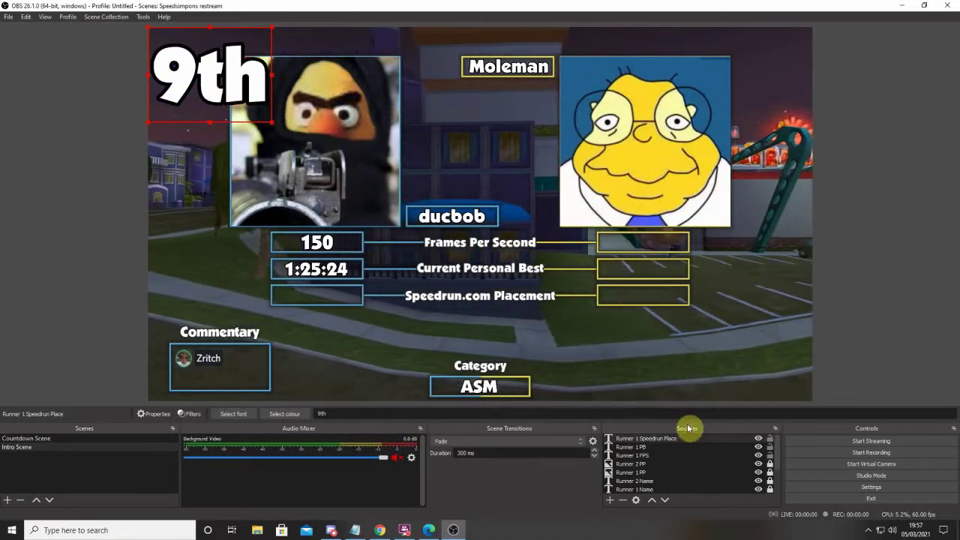
- Edit Runner 1 Speedrun Place's transform and fit its bounding box to the blue Speedrun.com Placement box with the text centred, then deselect it
{"action": "left_click", "coordinate": [810, 327]}
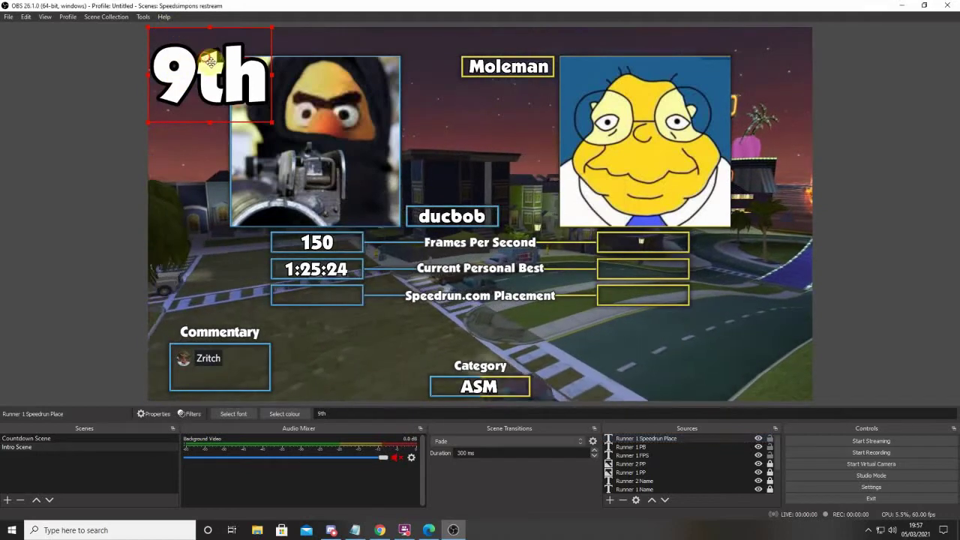
{"action": "left_click_drag", "start_coordinate": [211, 62], "coordinate": [298, 256]}
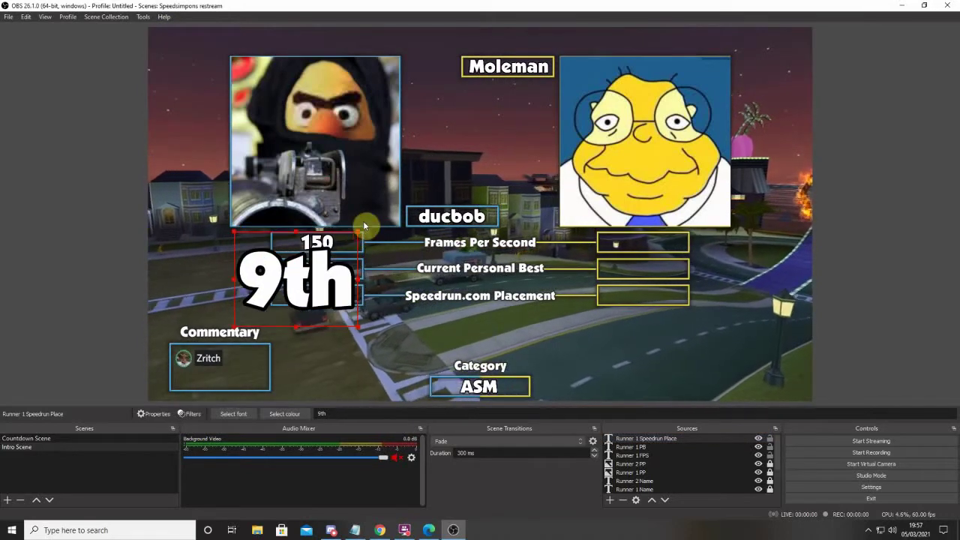
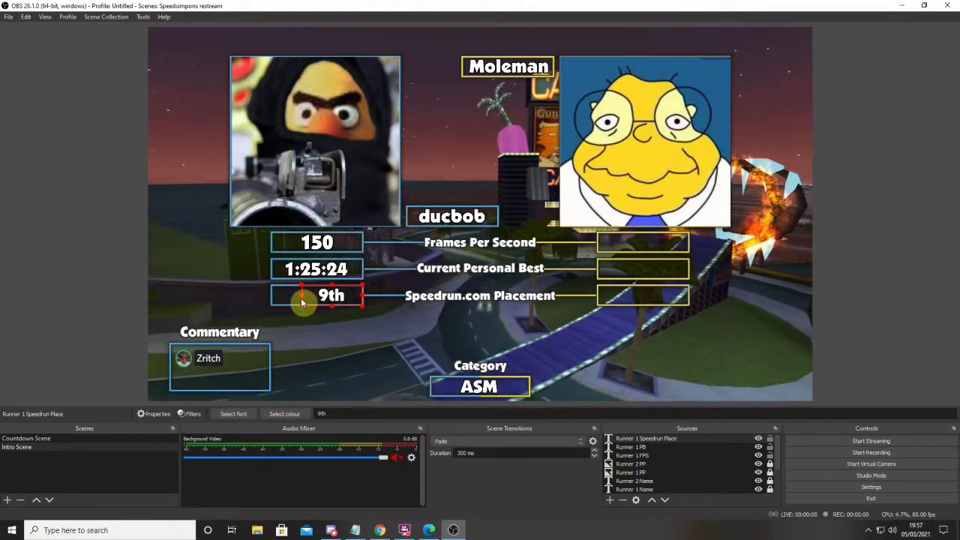
{"action": "left_click_drag", "start_coordinate": [303, 302], "coordinate": [281, 297]}
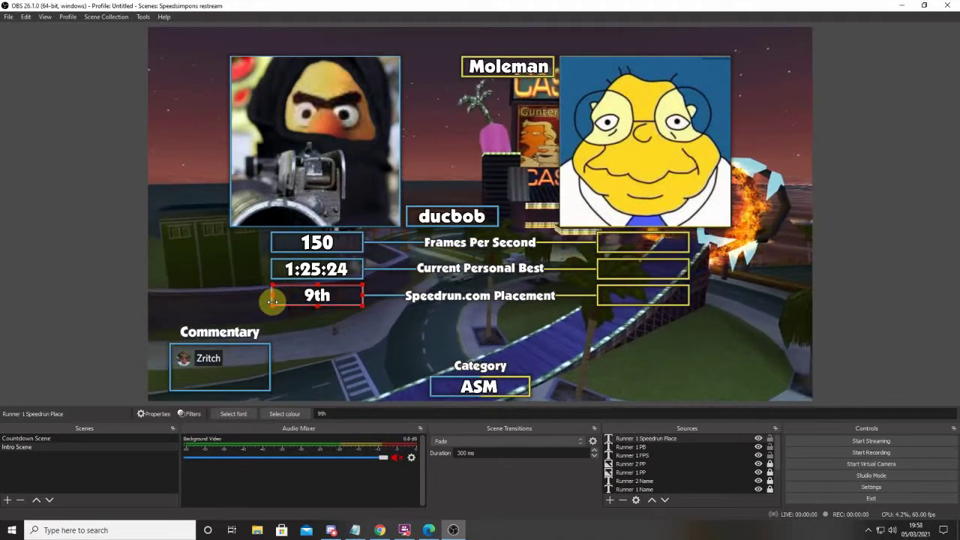
{"action": "left_click", "coordinate": [831, 310]}
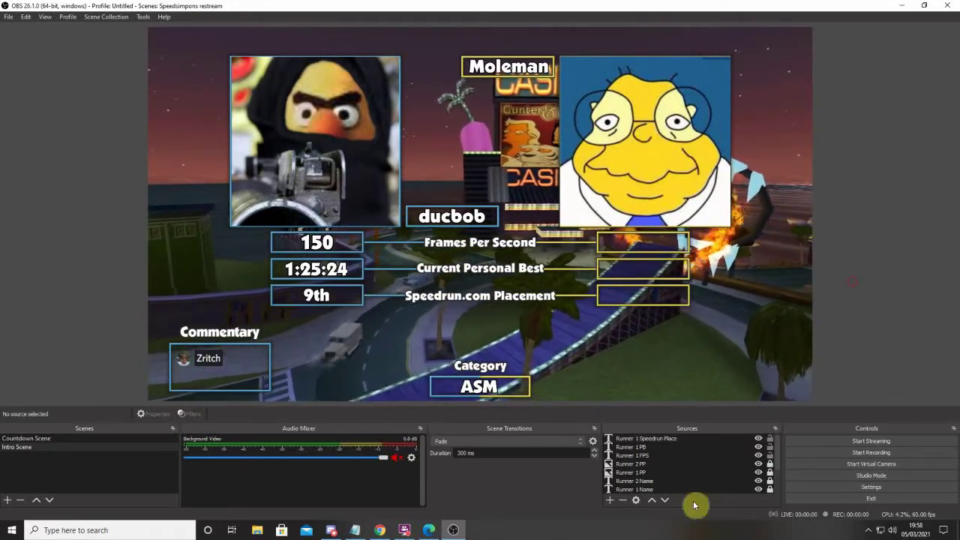
- Add a new Text (GDI+) source named "Runner 2 FPS" to Intro Scene
{"action": "left_click", "coordinate": [609, 499]}
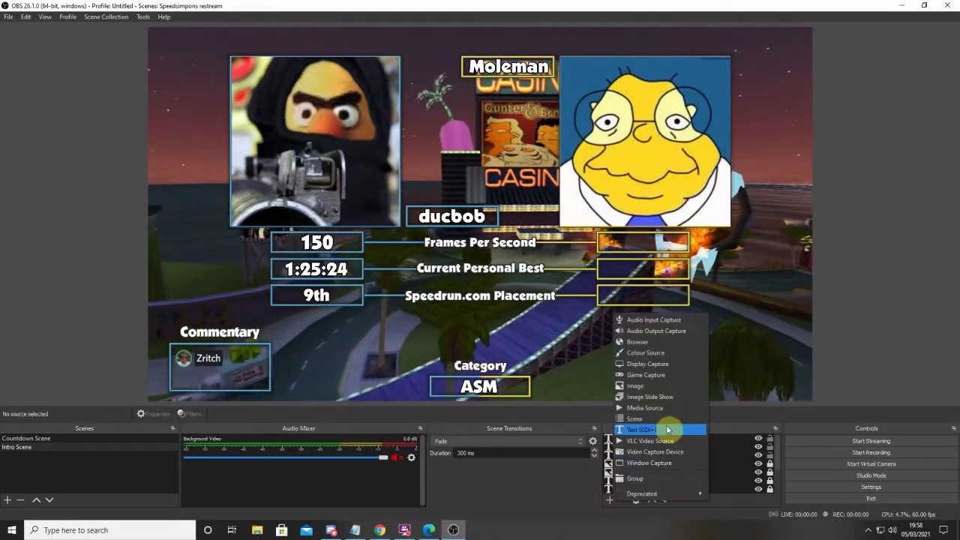
{"action": "left_click", "coordinate": [664, 430]}
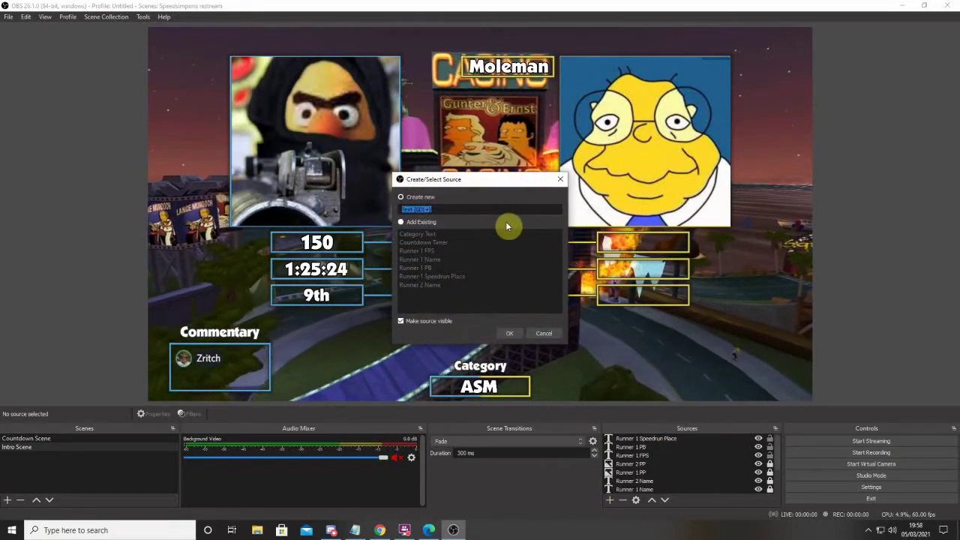
{"action": "type", "text": "FP"}
{"action": "key", "text": "BackSpace"}
{"action": "key", "text": "BackSpace"}
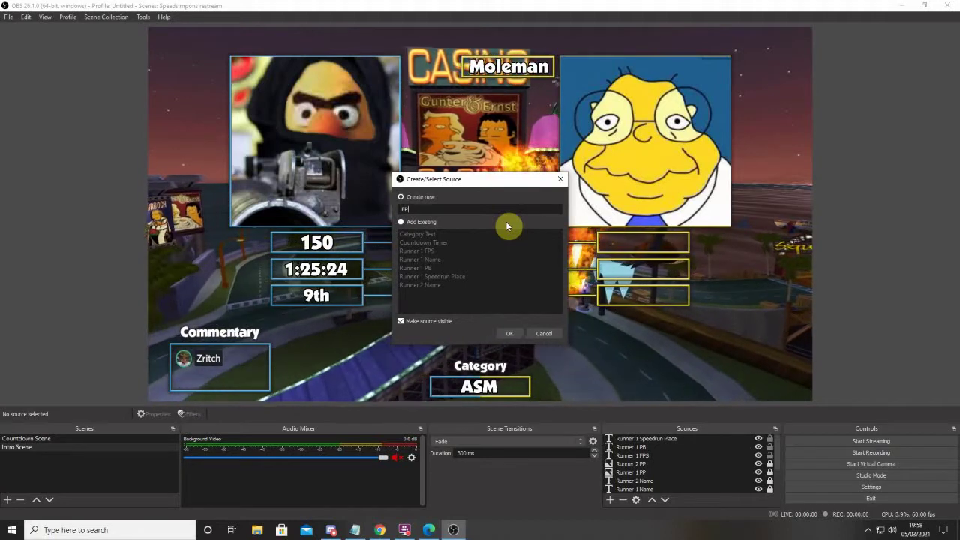
{"action": "type", "text": "Runner 2"}
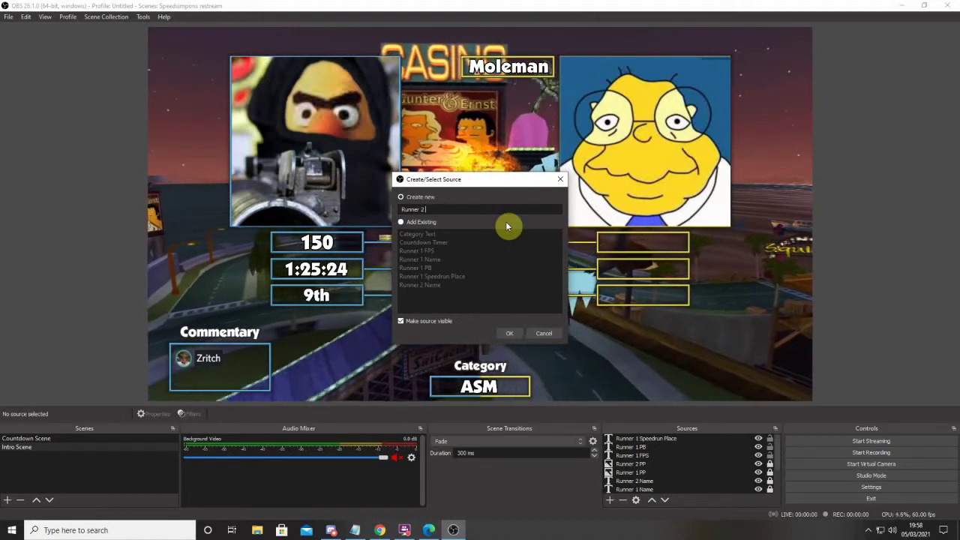
{"action": "type", "text": " FPS"}
{"action": "key", "text": "Return"}
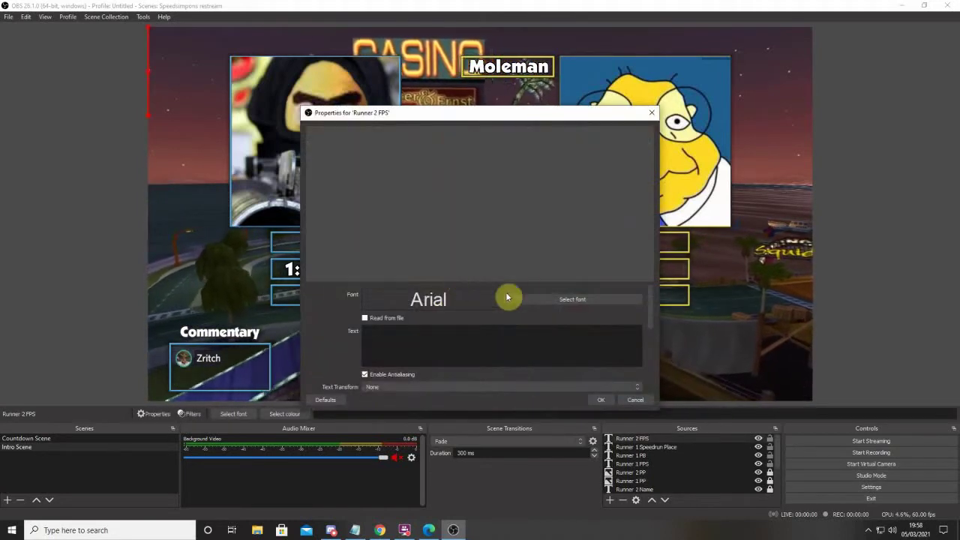
- Set the Runner 2 FPS font to Boulder Regular and its text to 200
{"action": "left_click", "coordinate": [542, 300]}
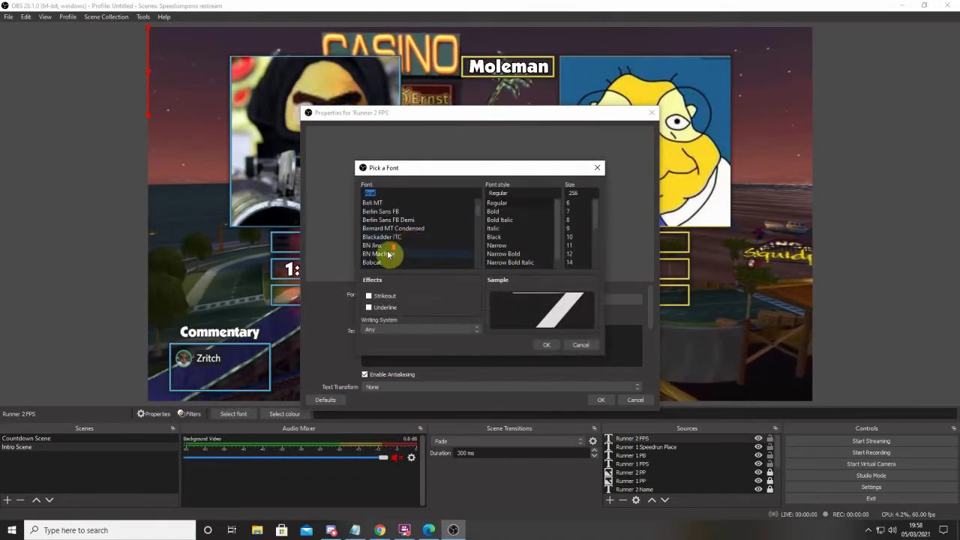
{"action": "left_click", "coordinate": [547, 344]}
{"action": "type", "text": "200"}
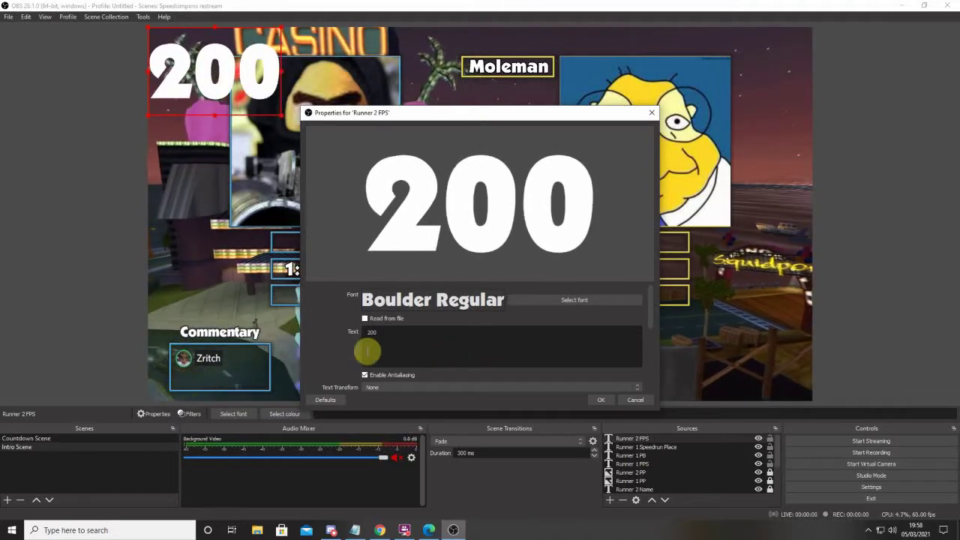
- Give the Runner 2 FPS text a black (#000000) outline of size 20 and accept the properties
{"action": "scroll", "coordinate": [405, 339], "scroll_direction": "down", "scroll_amount": 5}
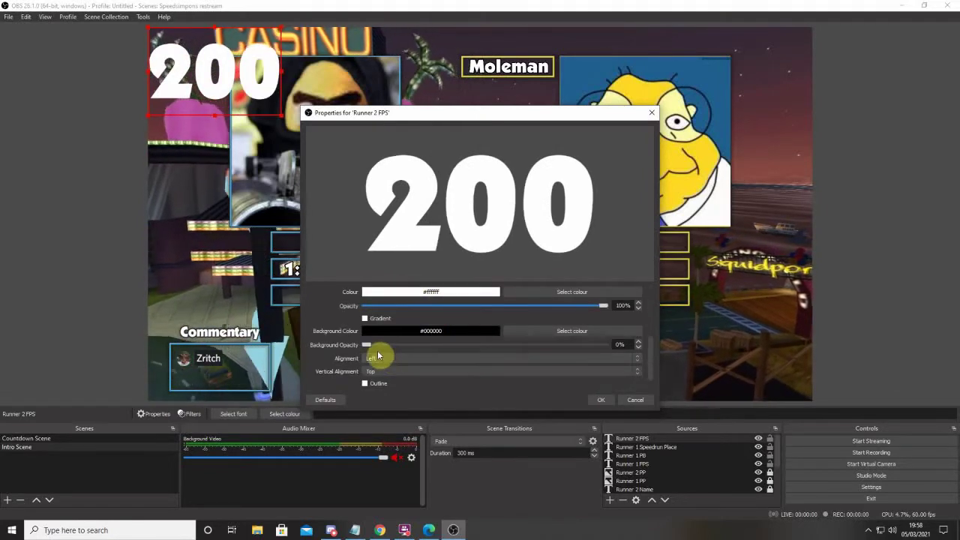
{"action": "scroll", "coordinate": [390, 382], "scroll_direction": "down", "scroll_amount": 2}
{"action": "left_click", "coordinate": [548, 343]}
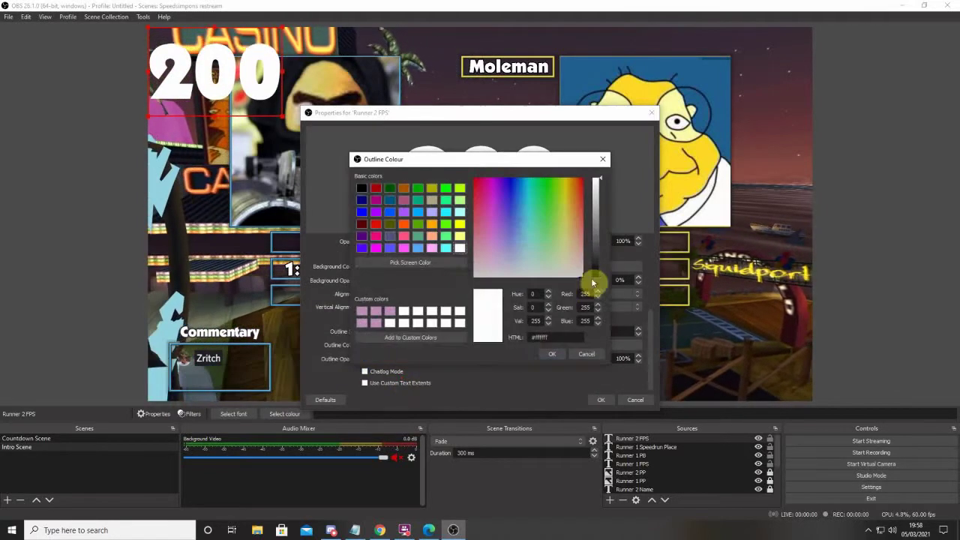
{"action": "left_click", "coordinate": [592, 276]}
{"action": "left_click", "coordinate": [552, 356]}
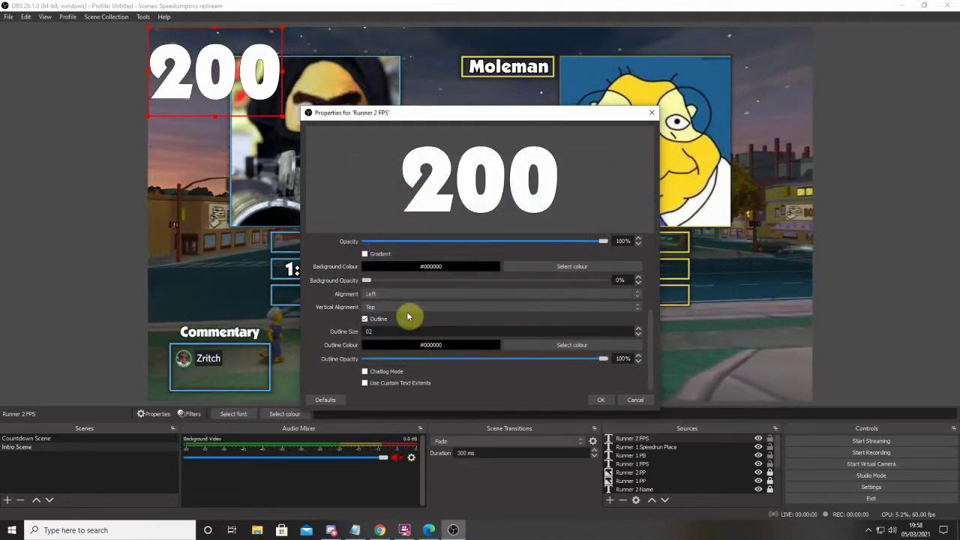
{"action": "type", "text": "0"}
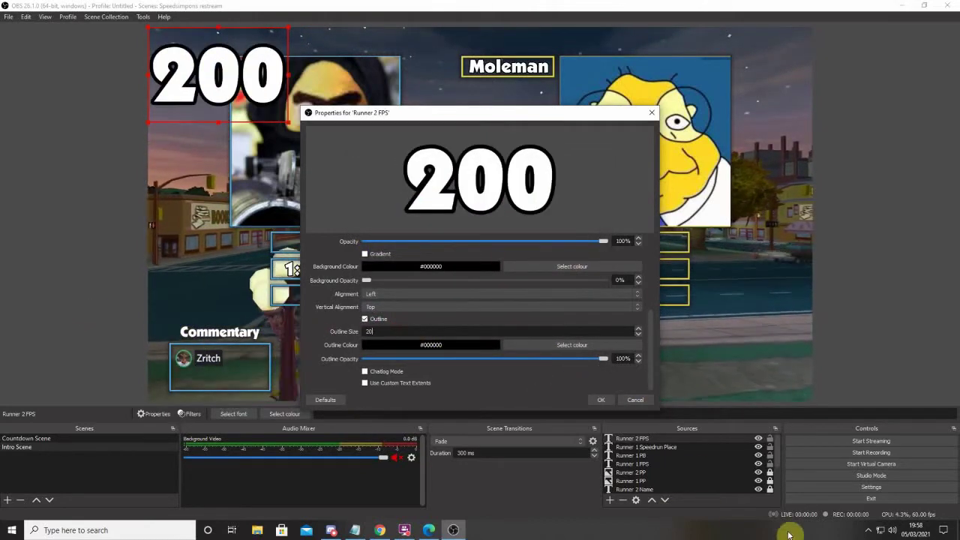
{"action": "left_click", "coordinate": [600, 400]}
- Set Runner 2 FPS's bounding box type to Scale to height of bounds and fit it to the yellow Frames Per Second box
{"action": "left_click_drag", "start_coordinate": [243, 81], "coordinate": [649, 225]}
{"action": "right_click", "coordinate": [650, 225]}
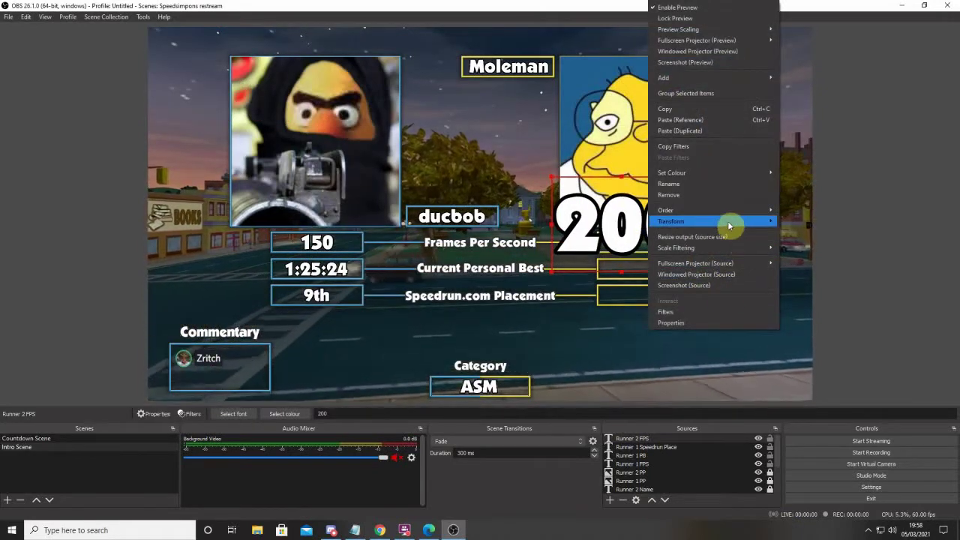
{"action": "mouse_move", "coordinate": [728, 221]}
{"action": "left_click", "coordinate": [804, 220]}
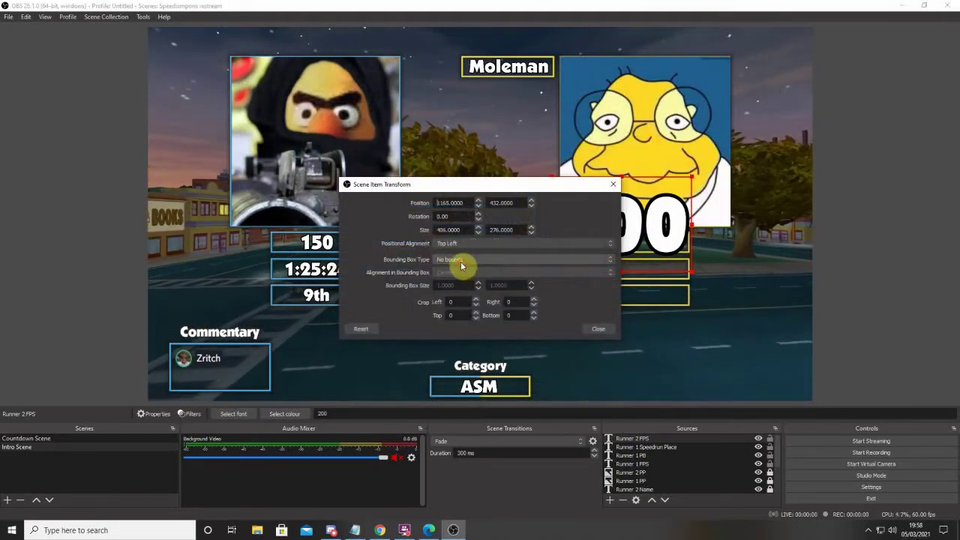
{"action": "left_click", "coordinate": [461, 261]}
{"action": "left_click", "coordinate": [487, 301]}
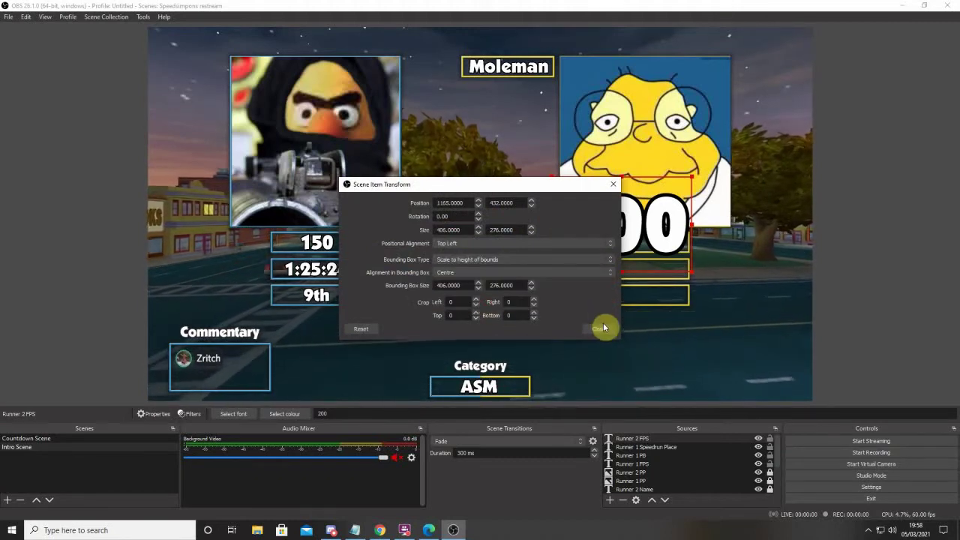
{"action": "left_click", "coordinate": [604, 327]}
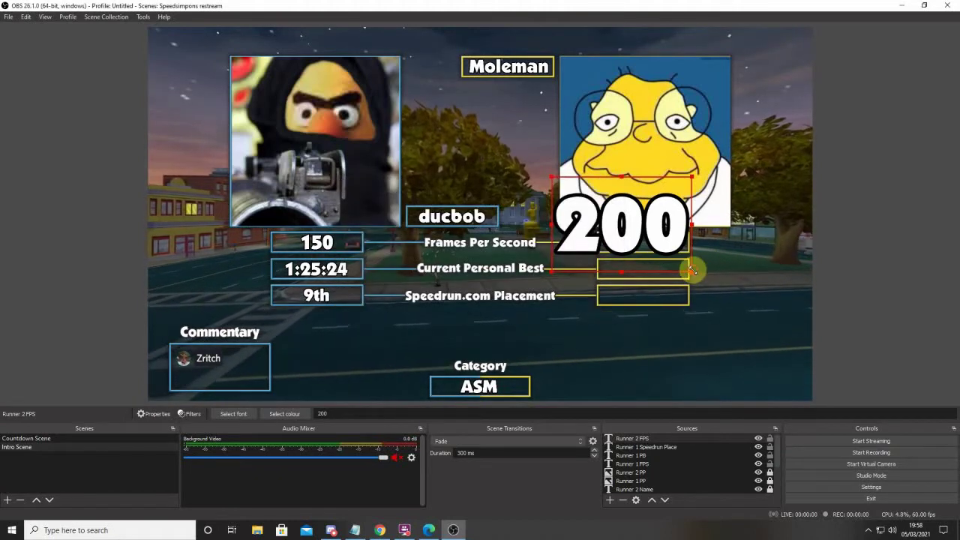
{"action": "left_click_drag", "start_coordinate": [691, 270], "coordinate": [688, 242]}
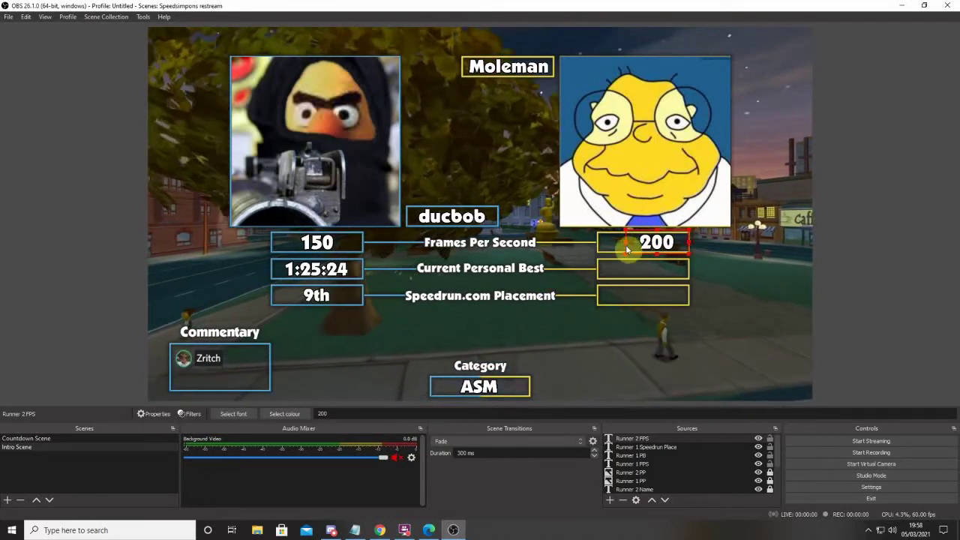
{"action": "left_click_drag", "start_coordinate": [626, 242], "coordinate": [600, 243]}
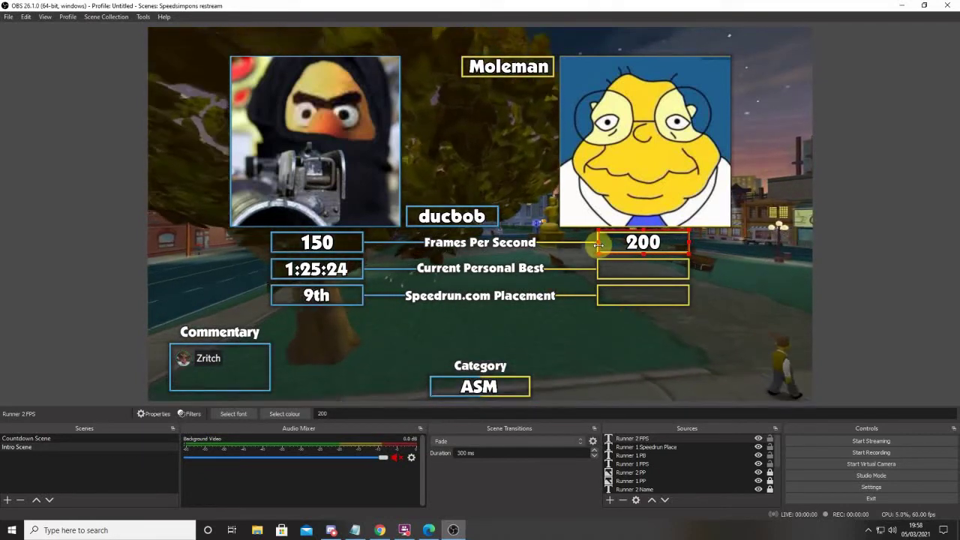
- Add a new Text (GDI+) source named "Runner 2 PB" to Intro Scene
{"action": "left_click", "coordinate": [609, 500]}
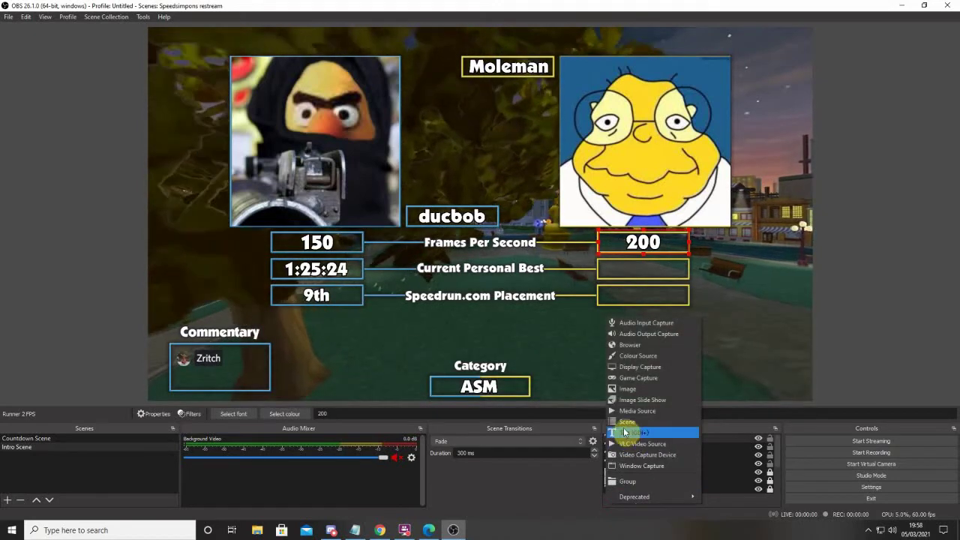
{"action": "left_click", "coordinate": [623, 430]}
{"action": "type", "text": "Runner 2 PB"}
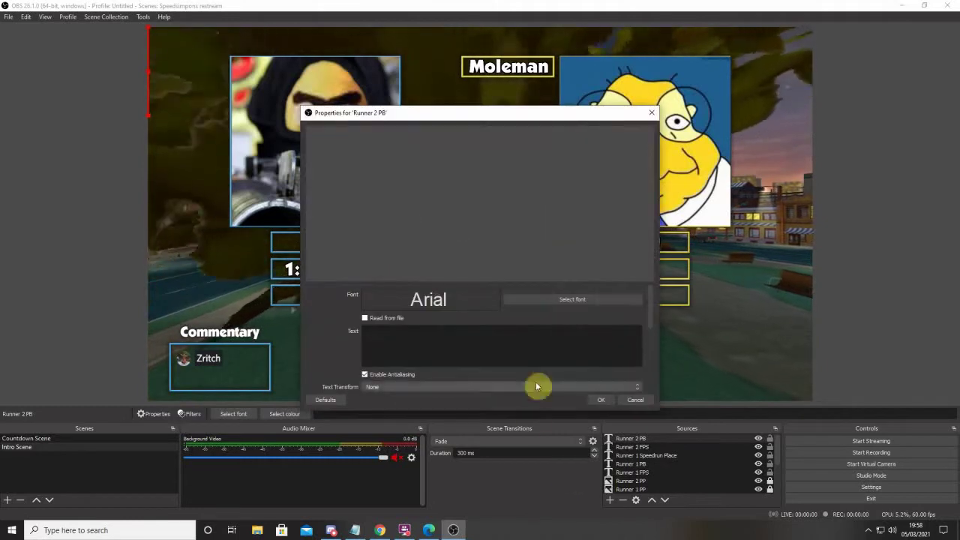
- Set the Runner 2 PB font to Boulder Regular and its text to 1:26:34
{"action": "left_click", "coordinate": [529, 300]}
{"action": "scroll", "coordinate": [425, 239], "scroll_direction": "down", "scroll_amount": 15}
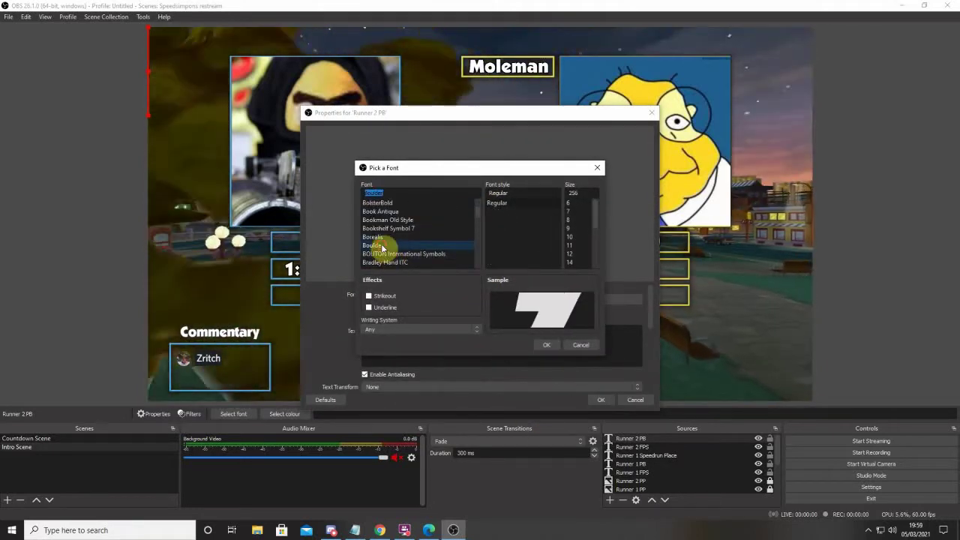
{"action": "left_click", "coordinate": [547, 345]}
{"action": "left_click", "coordinate": [432, 338]}
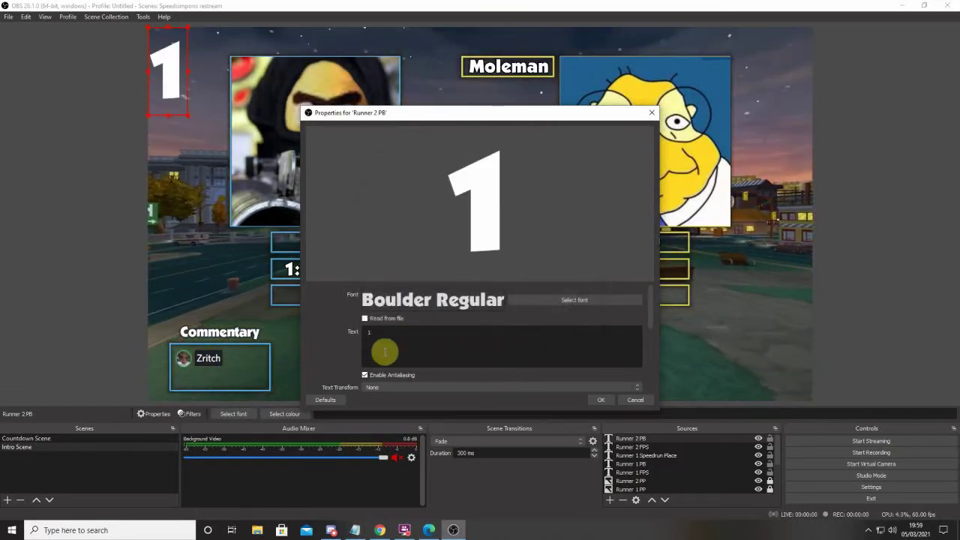
{"action": "type", "text": "1:26:34"}
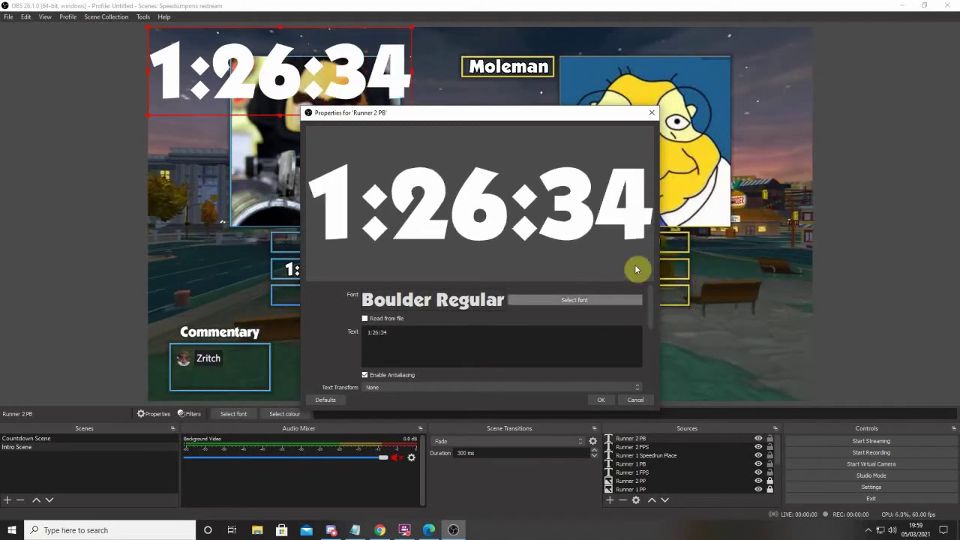
- Give the Runner 2 PB text a black (#000000) outline of size 20 and accept the properties
{"action": "scroll", "coordinate": [414, 339], "scroll_direction": "down", "scroll_amount": 3}
{"action": "scroll", "coordinate": [414, 339], "scroll_direction": "down", "scroll_amount": 2}
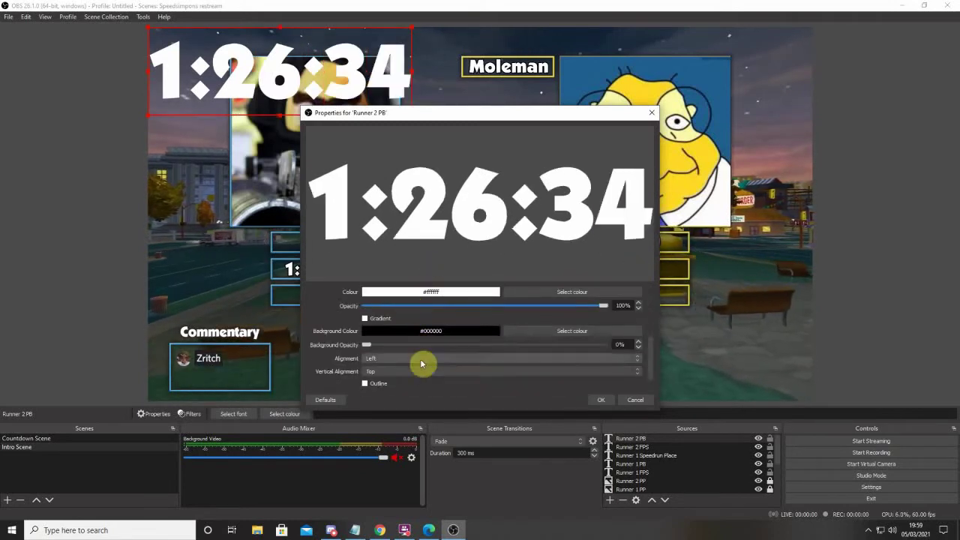
{"action": "left_click", "coordinate": [372, 384]}
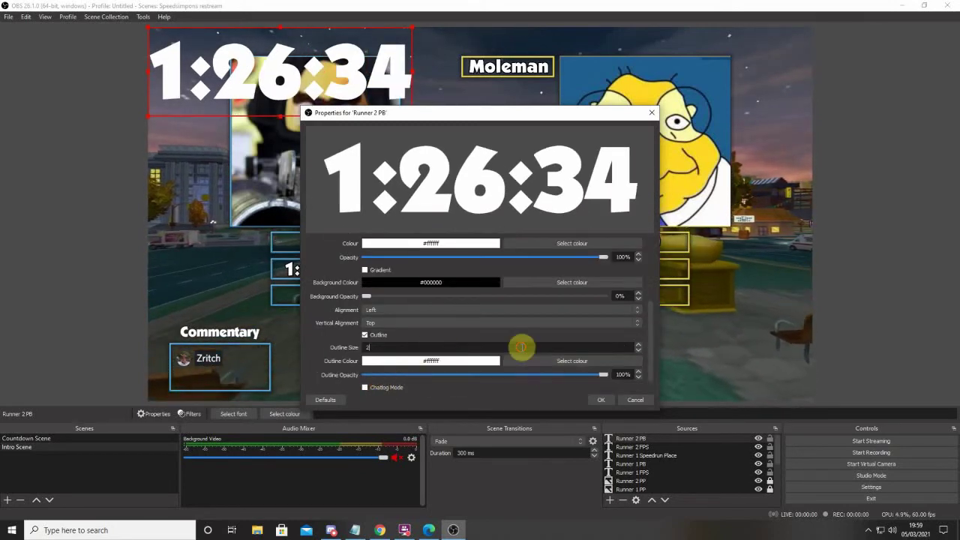
{"action": "left_click", "coordinate": [531, 361]}
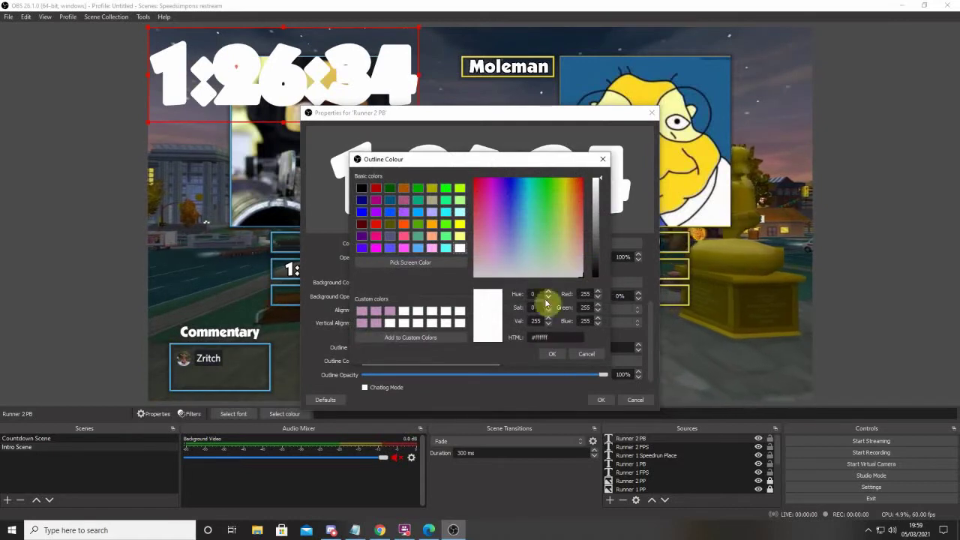
{"action": "left_click", "coordinate": [553, 353]}
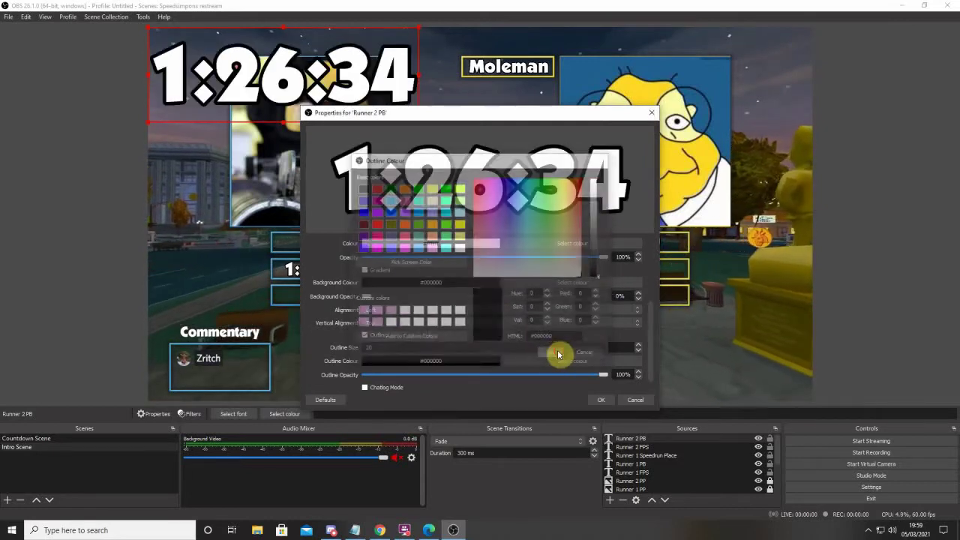
{"action": "left_click", "coordinate": [600, 399]}
- Set Runner 2 PB to Scale to height of bounds, fit its bounding box to the yellow Current Personal Best box, and deselect it
{"action": "left_click_drag", "start_coordinate": [287, 78], "coordinate": [591, 264]}
{"action": "right_click", "coordinate": [591, 264]}
{"action": "mouse_move", "coordinate": [683, 227]}
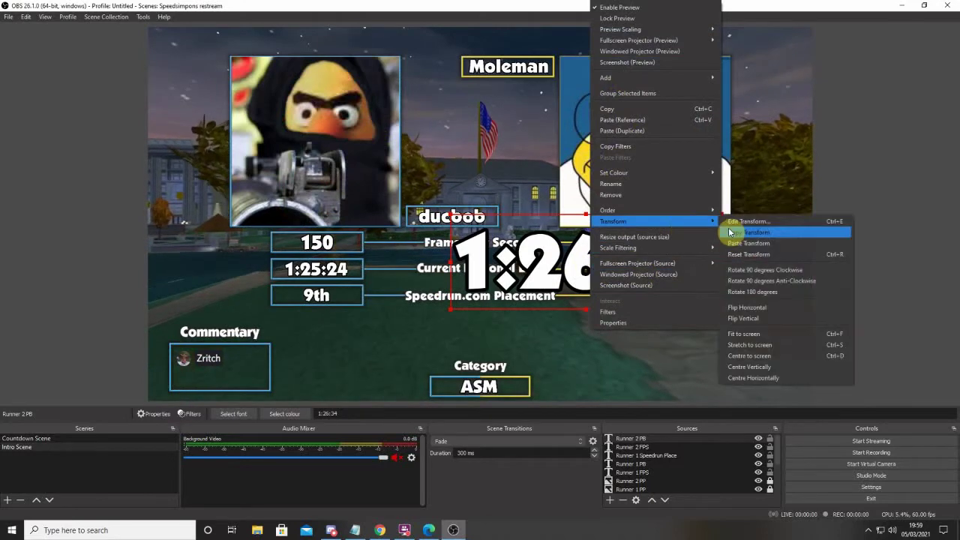
{"action": "left_click", "coordinate": [728, 221]}
{"action": "left_click", "coordinate": [519, 259]}
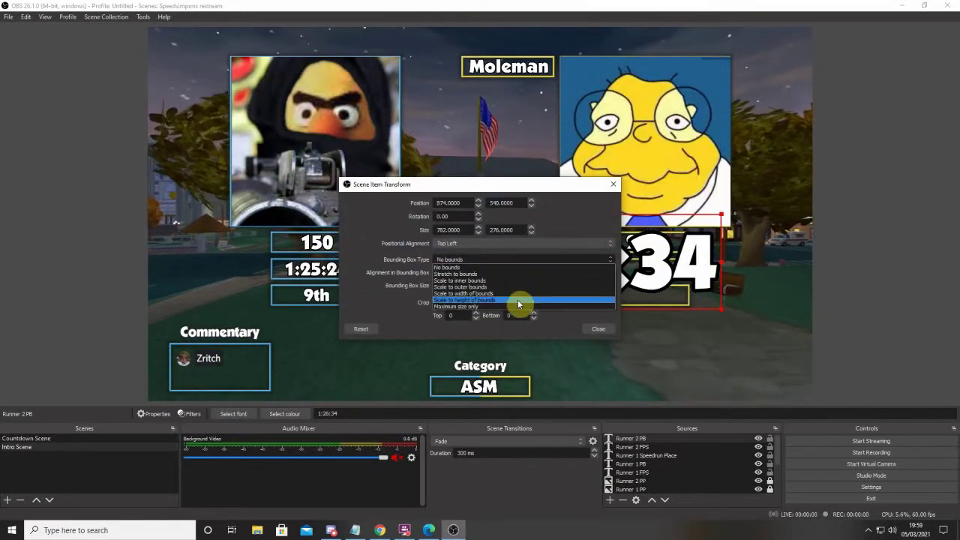
{"action": "left_click", "coordinate": [517, 300]}
{"action": "left_click", "coordinate": [585, 329]}
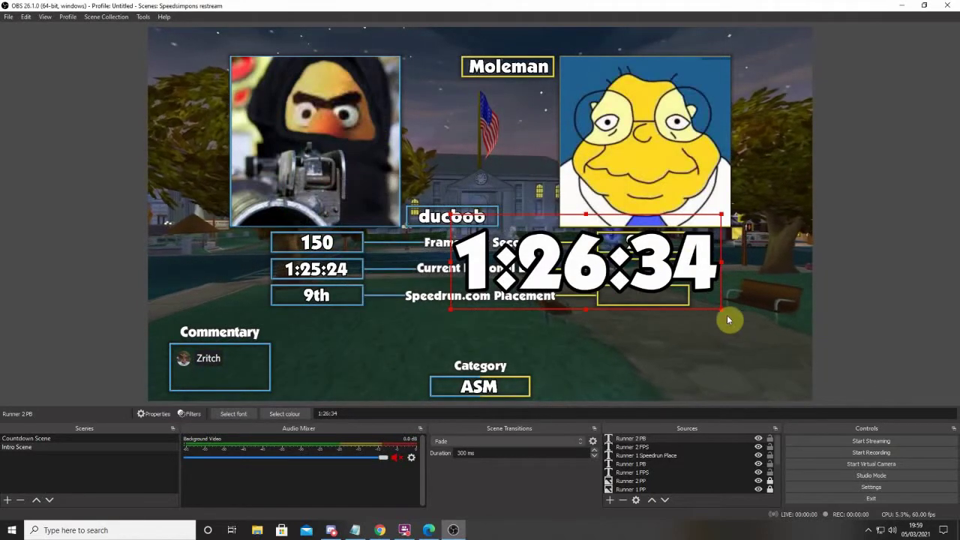
{"action": "left_click_drag", "start_coordinate": [720, 309], "coordinate": [672, 283]}
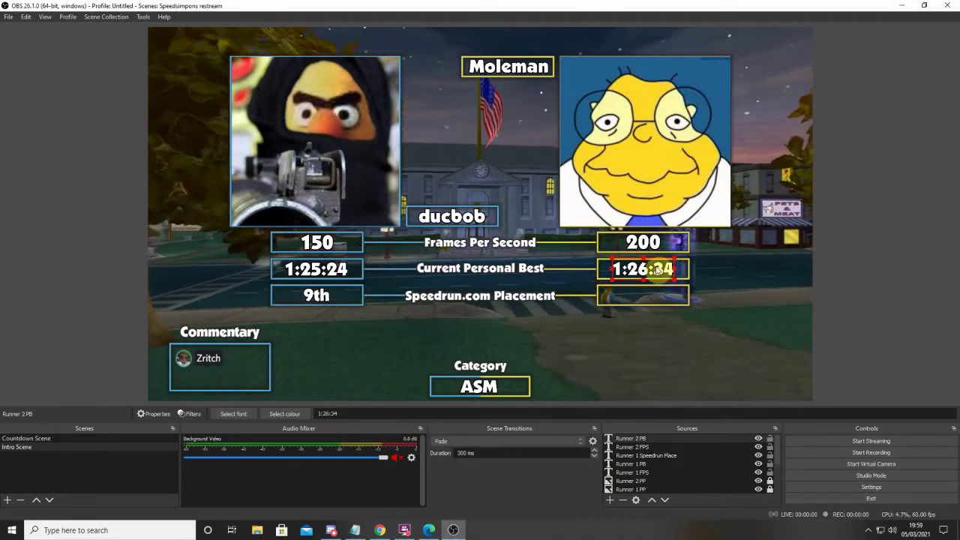
{"action": "left_click_drag", "start_coordinate": [657, 271], "coordinate": [690, 274]}
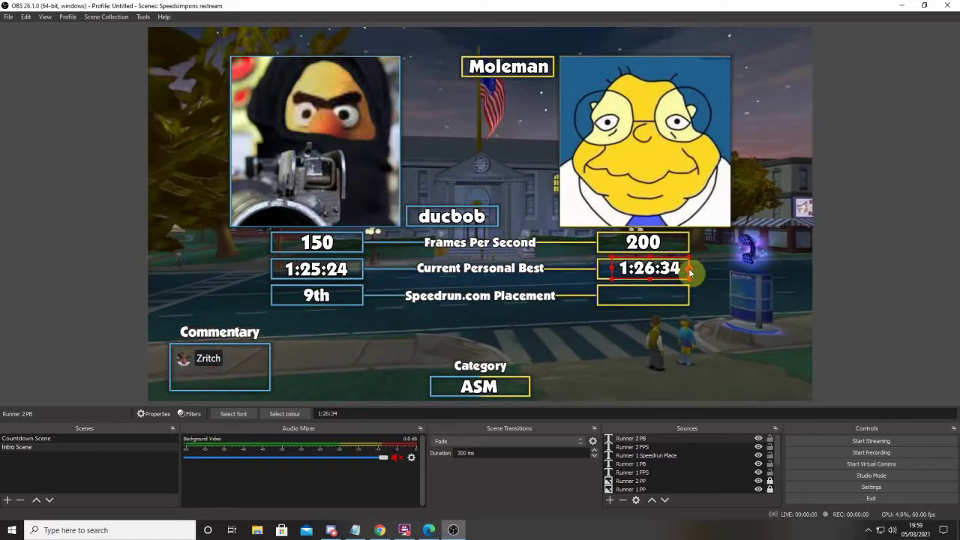
{"action": "left_click_drag", "start_coordinate": [612, 268], "coordinate": [643, 259]}
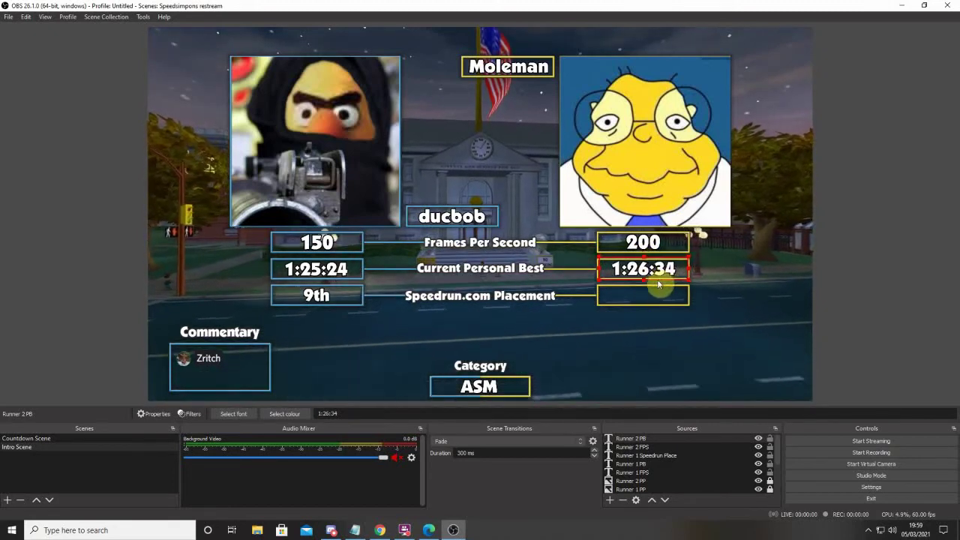
{"action": "left_click", "coordinate": [862, 304]}
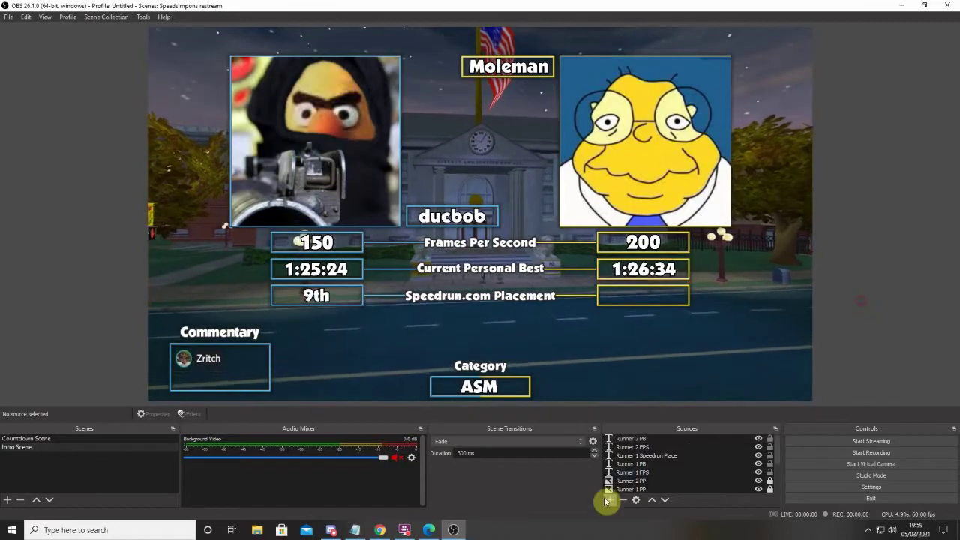
- Show the Countdown Scene and move the Chrome window with the Simpsons Hit & Run soundtrack aside, uncovering the audio mixer
{"action": "left_click", "coordinate": [429, 530]}
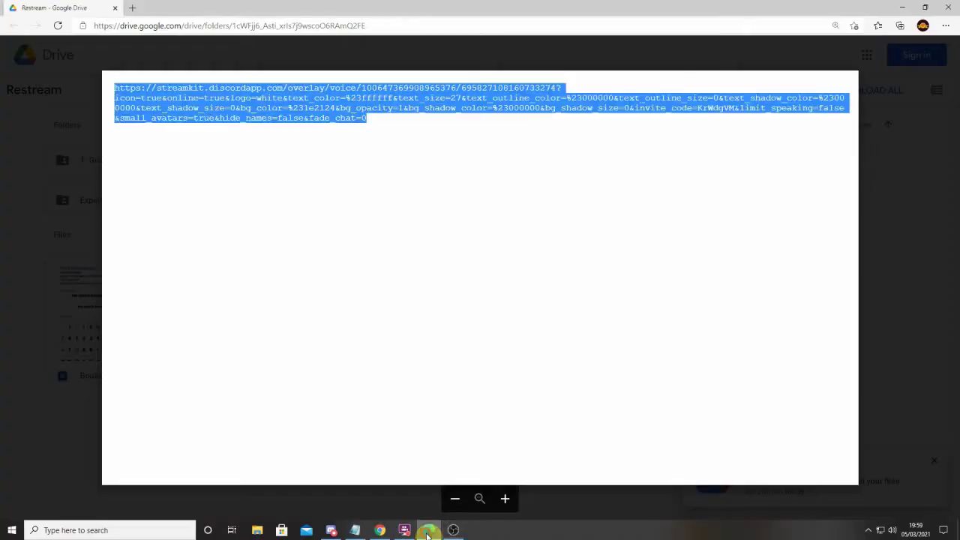
{"action": "left_click", "coordinate": [428, 530]}
{"action": "left_click", "coordinate": [380, 530]}
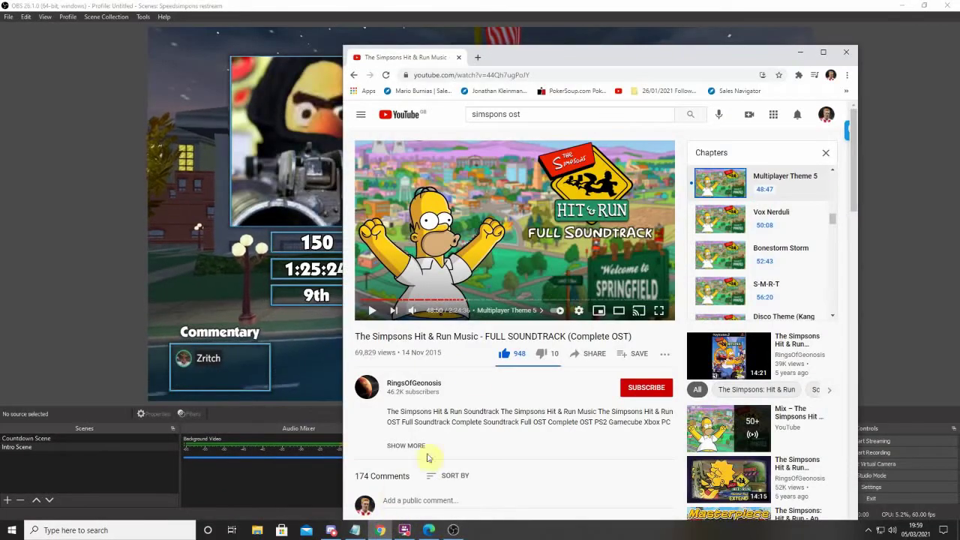
{"action": "left_click", "coordinate": [103, 440]}
{"action": "left_click", "coordinate": [381, 530]}
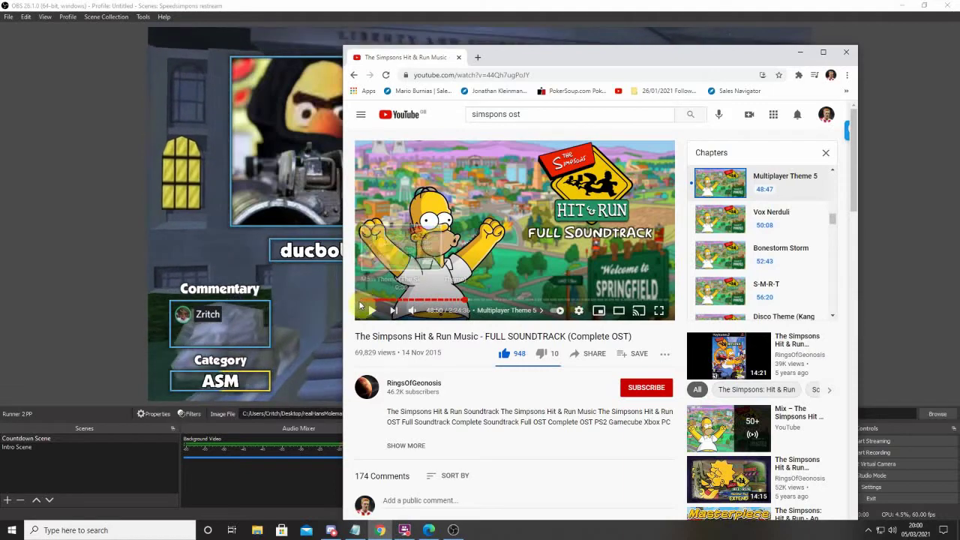
{"action": "left_click_drag", "start_coordinate": [630, 59], "coordinate": [824, 36]}
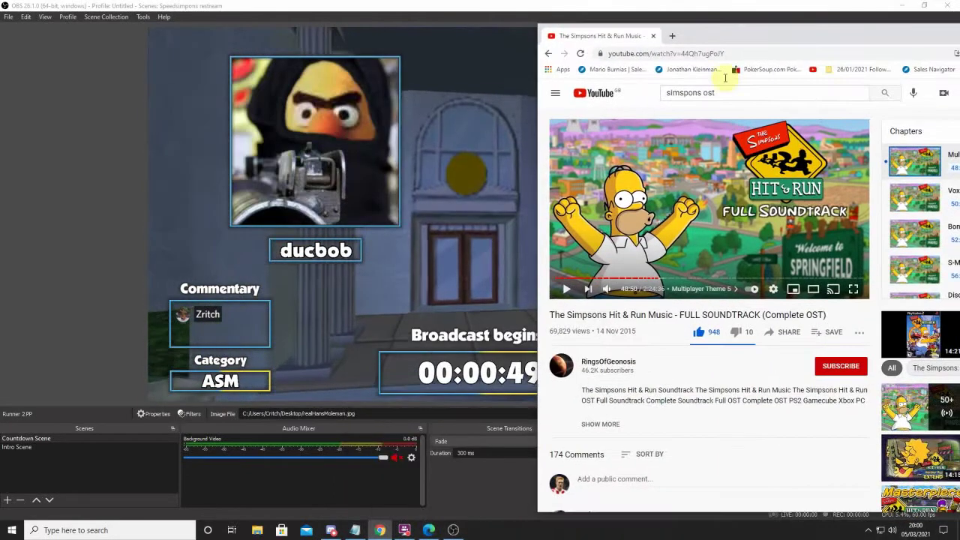
{"action": "left_click_drag", "start_coordinate": [754, 30], "coordinate": [903, 41]}
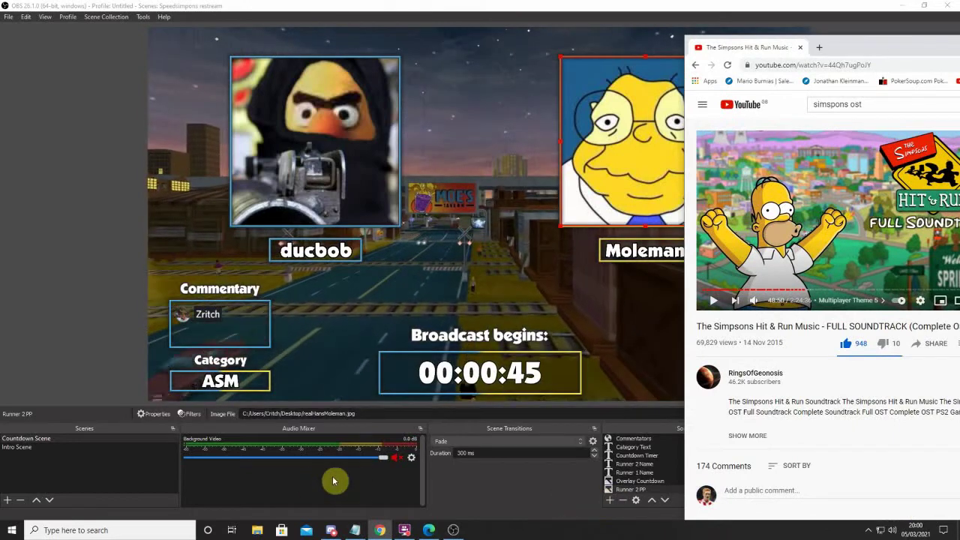
- Add a new Audio Output Capture source to Countdown Scene with Speakers (Yeti Stereo Microphone) as its device
{"action": "left_click", "coordinate": [612, 501]}
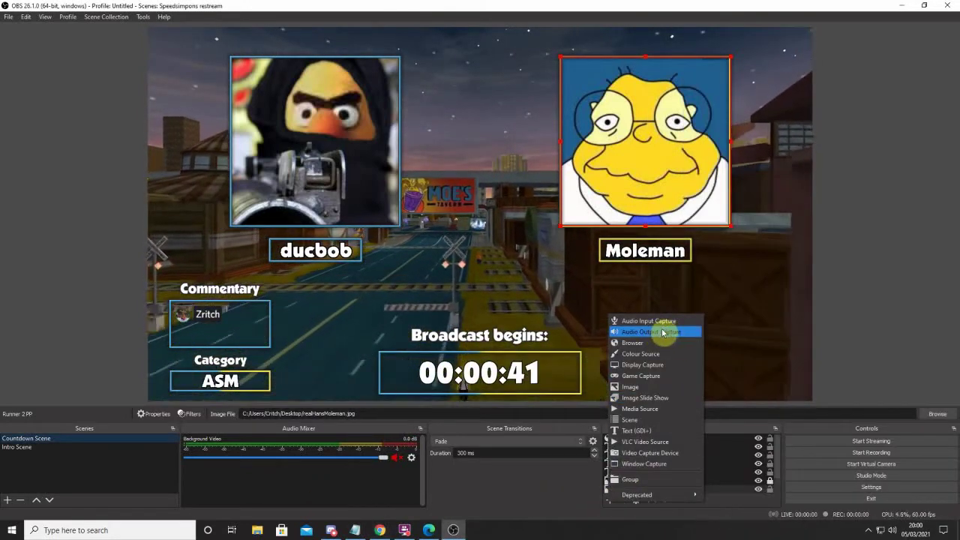
{"action": "left_click", "coordinate": [663, 332]}
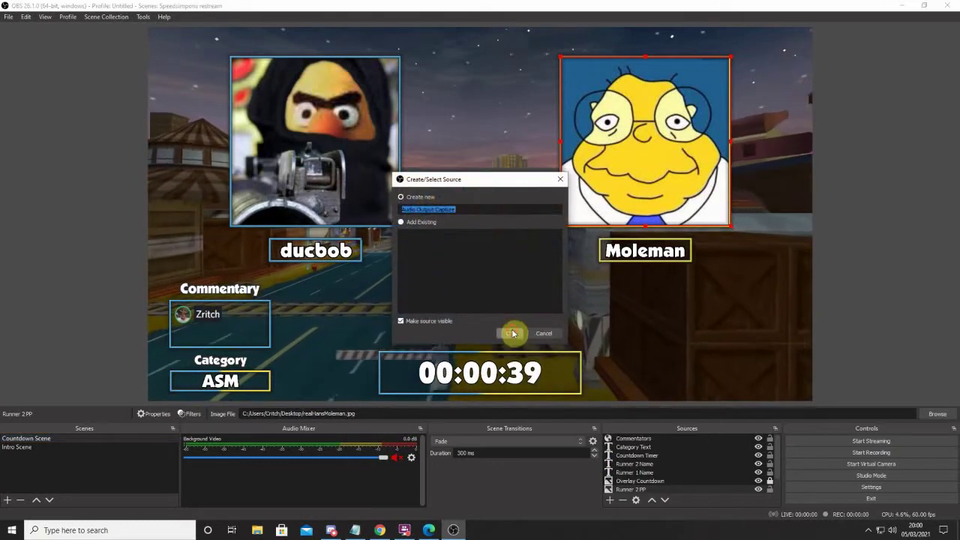
{"action": "left_click", "coordinate": [513, 333]}
{"action": "left_click", "coordinate": [359, 136]}
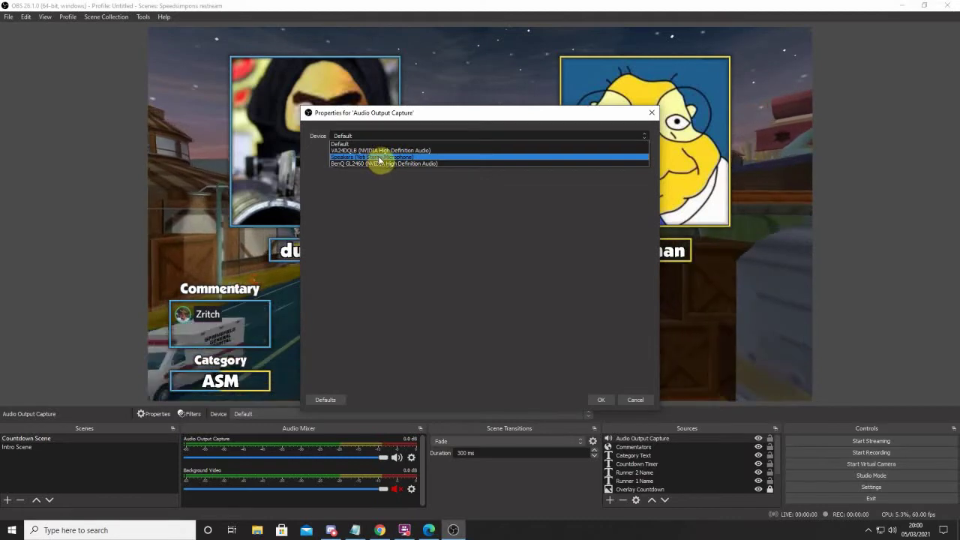
{"action": "left_click", "coordinate": [382, 157]}
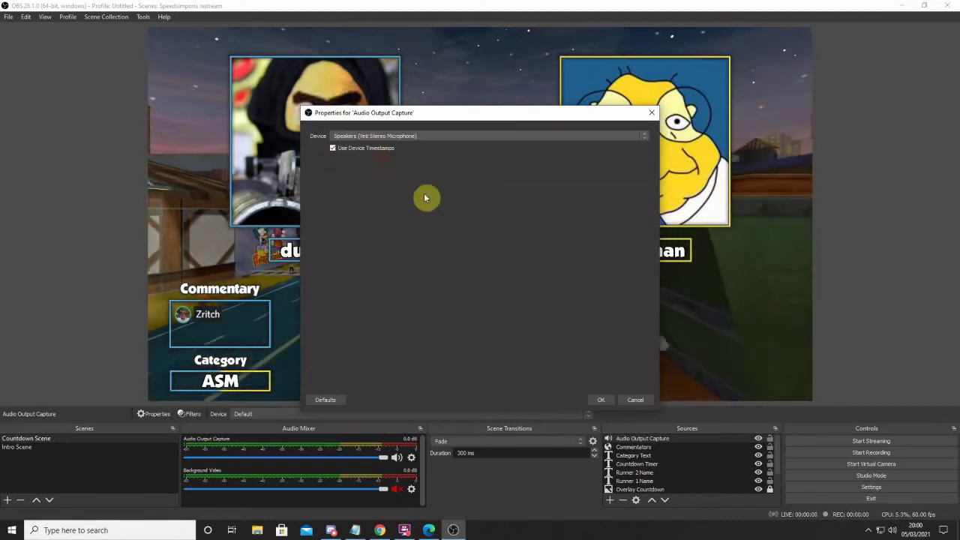
{"action": "left_click", "coordinate": [600, 399]}
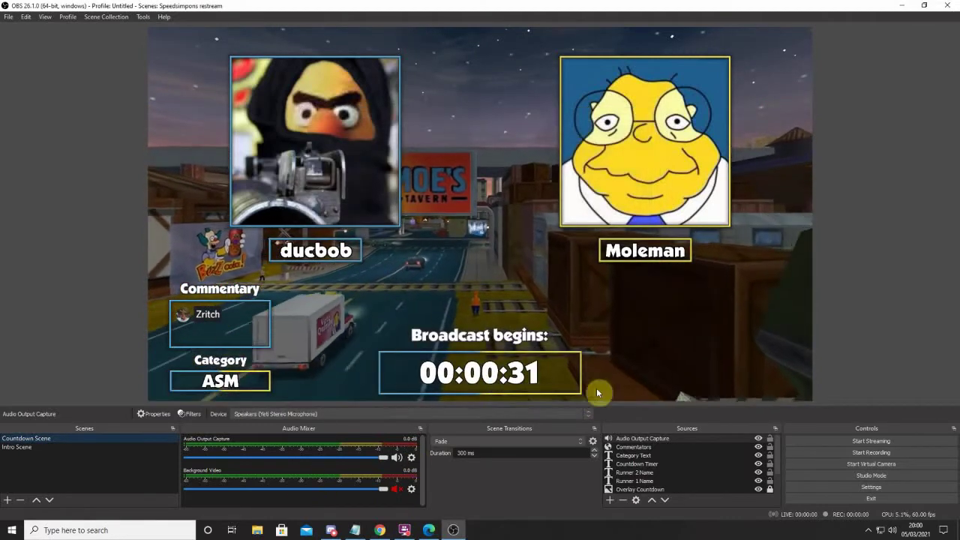
- Lower the Audio Output Capture volume to -5.3 dB while test-playing the Simpsons Hit & Run soundtrack in Chrome
{"action": "left_click", "coordinate": [380, 530]}
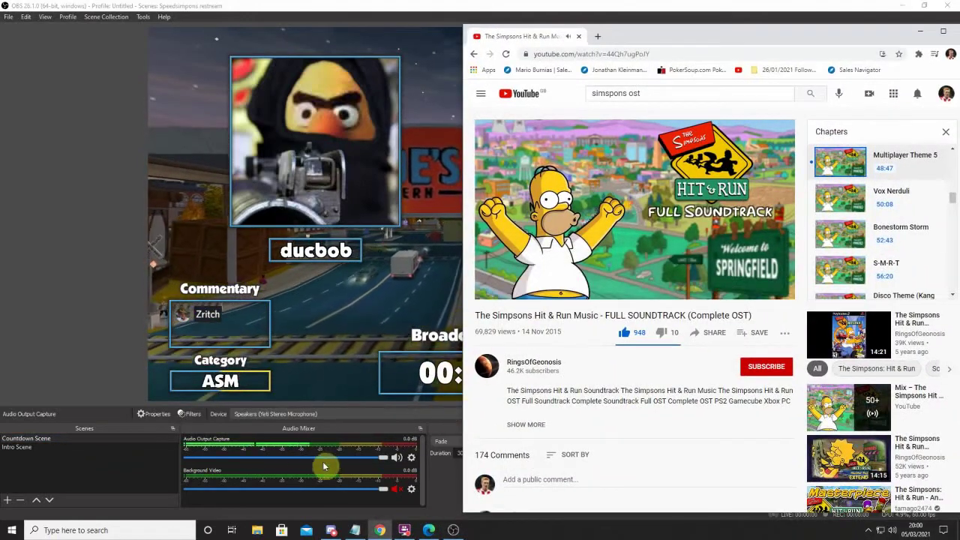
{"action": "left_click", "coordinate": [377, 457]}
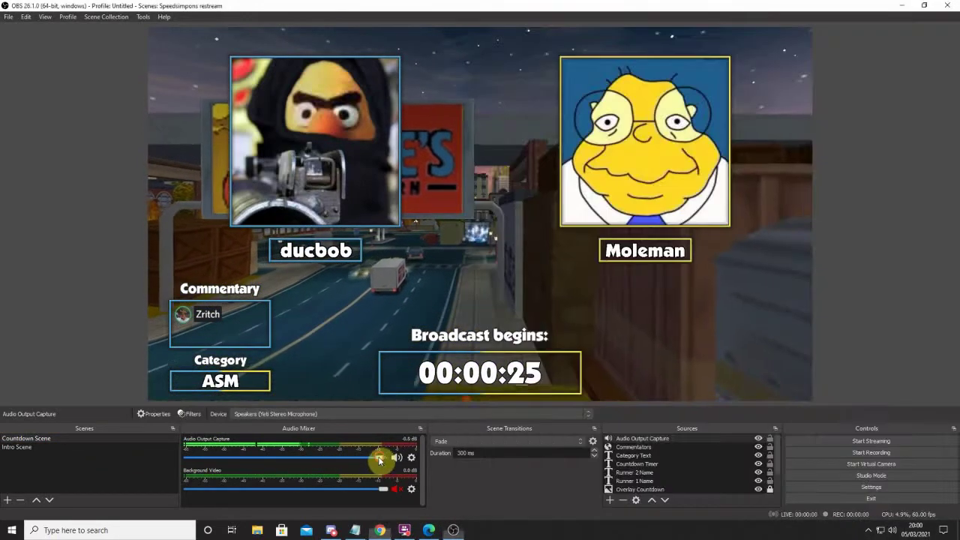
{"action": "left_click_drag", "start_coordinate": [381, 458], "coordinate": [339, 462]}
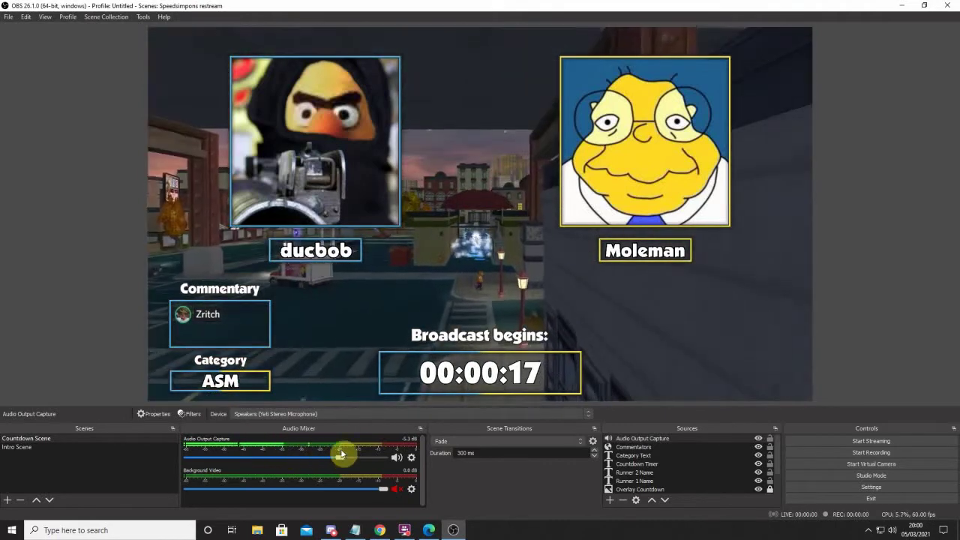
{"action": "key", "text": "alt+Tab"}
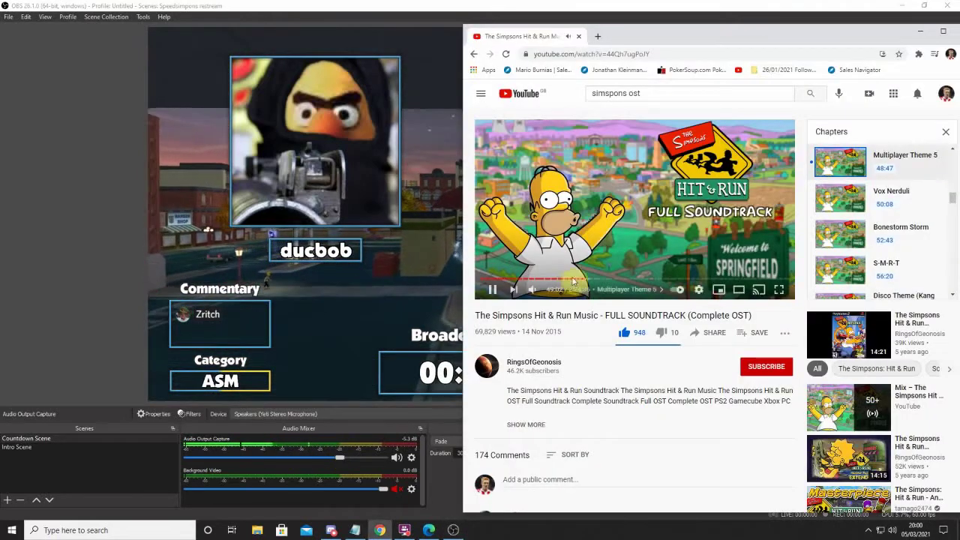
{"action": "key", "text": "alt+Tab"}
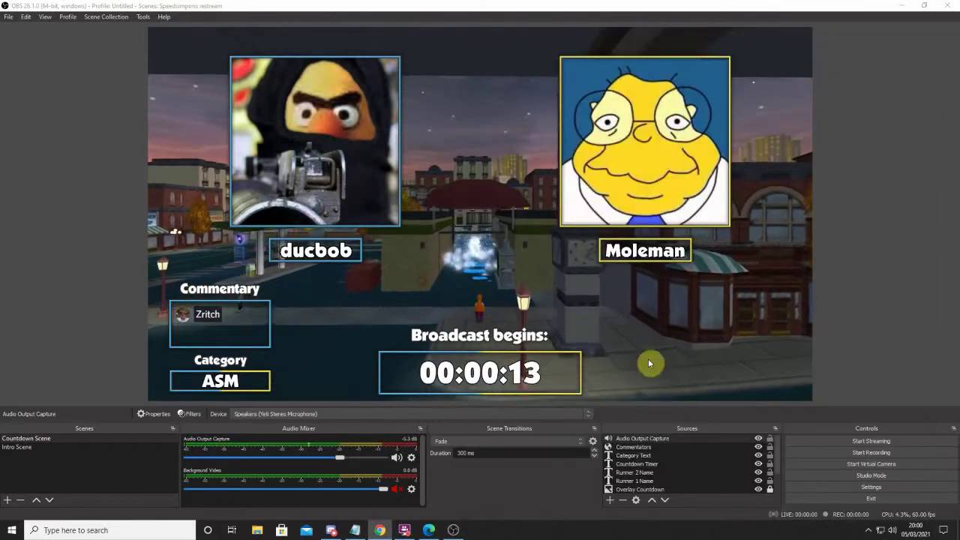
- Add a new Text (GDI+) source named "Runner 2 Speedrun Place" to Intro Scene
{"action": "left_click", "coordinate": [24, 447]}
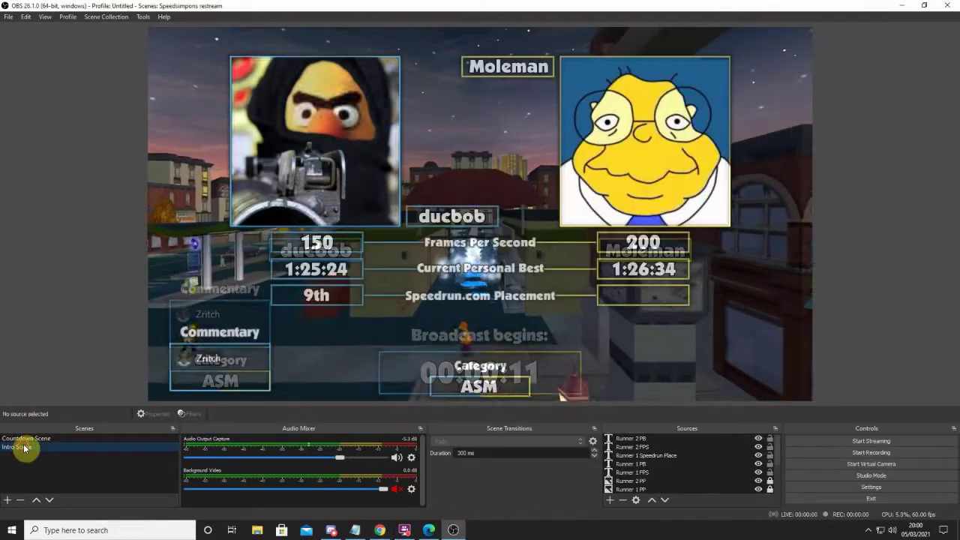
{"action": "left_click", "coordinate": [612, 500]}
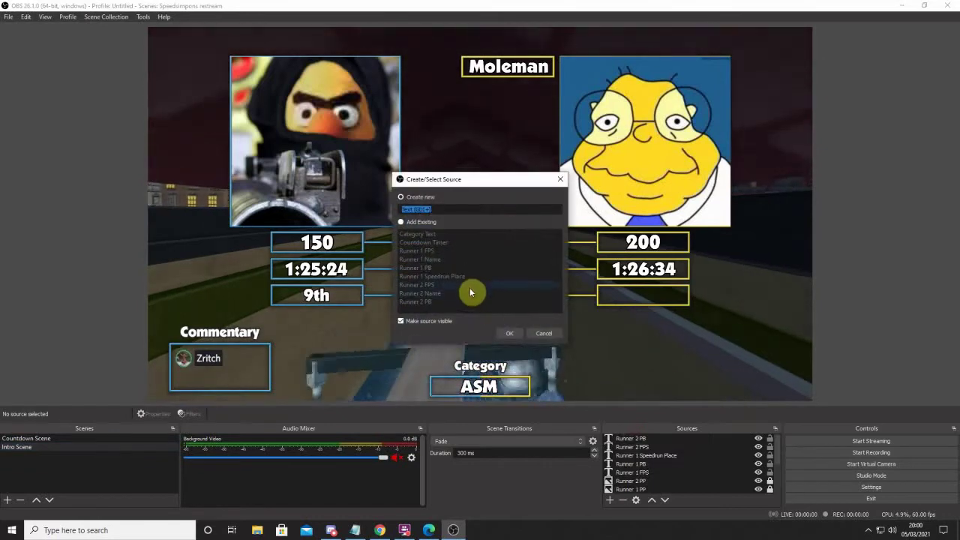
{"action": "type", "text": "r1PP"}
{"action": "key", "text": "BackSpace"}
{"action": "key", "text": "BackSpace"}
{"action": "key", "text": "BackSpace"}
{"action": "key", "text": "BackSpace"}
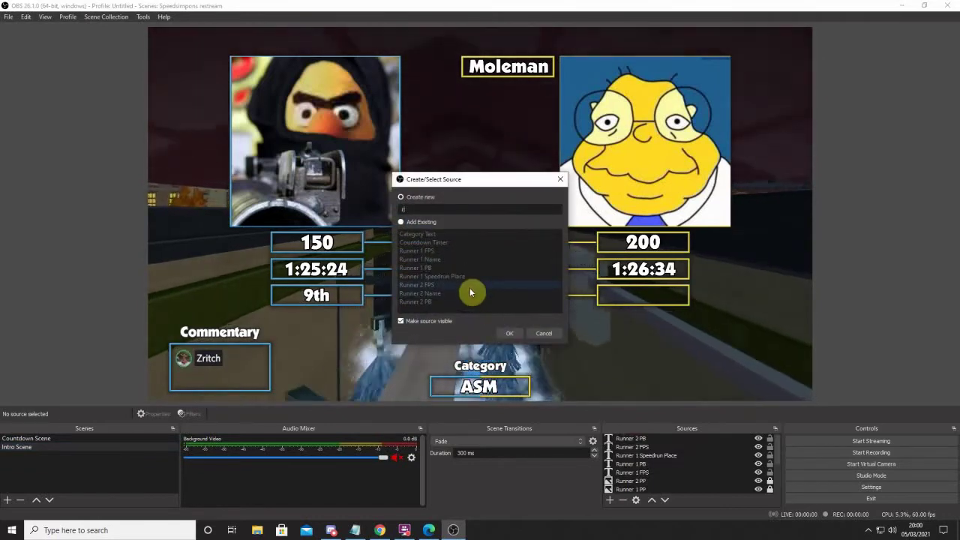
{"action": "type", "text": "Runner 2 Placemen"}
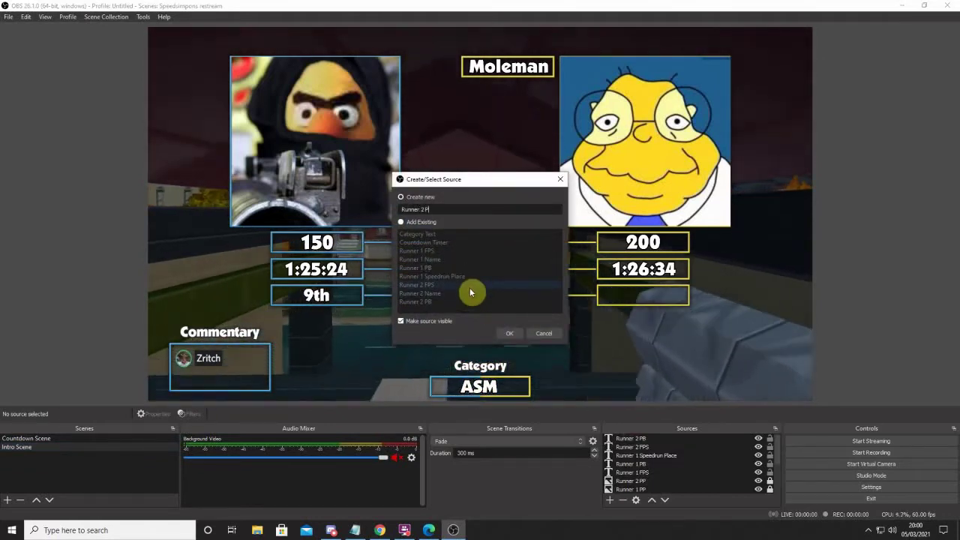
{"action": "key", "text": "BackSpace"}
{"action": "key", "text": "BackSpace"}
{"action": "key", "text": "BackSpace"}
{"action": "key", "text": "BackSpace"}
{"action": "key", "text": "BackSpace"}
{"action": "key", "text": "BackSpace"}
{"action": "key", "text": "BackSpace"}
{"action": "key", "text": "BackSpace"}
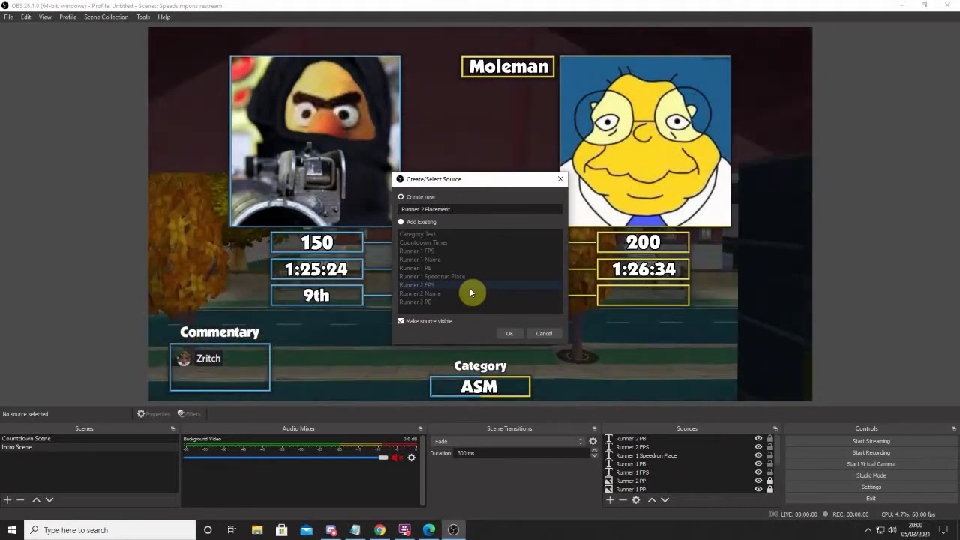
{"action": "type", "text": "Speedr"}
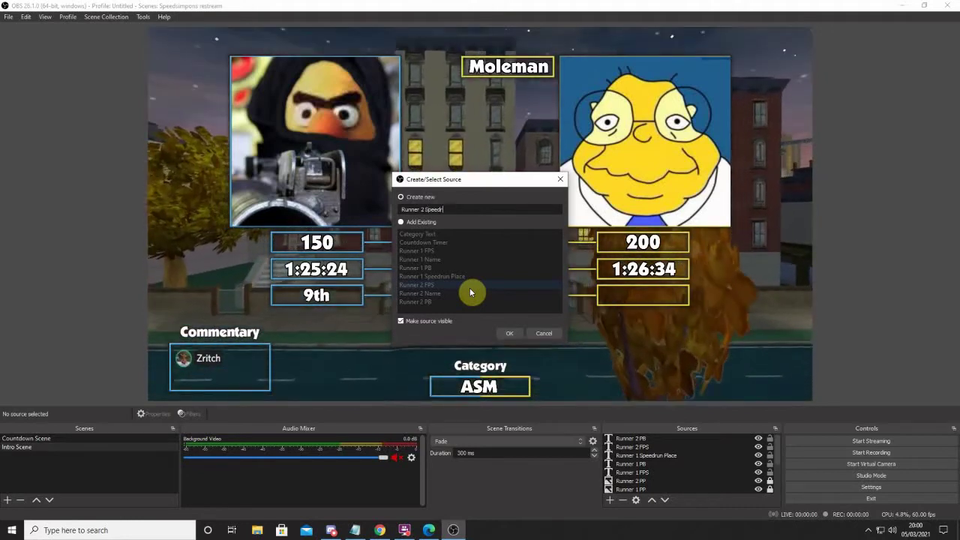
{"action": "type", "text": "un Place"}
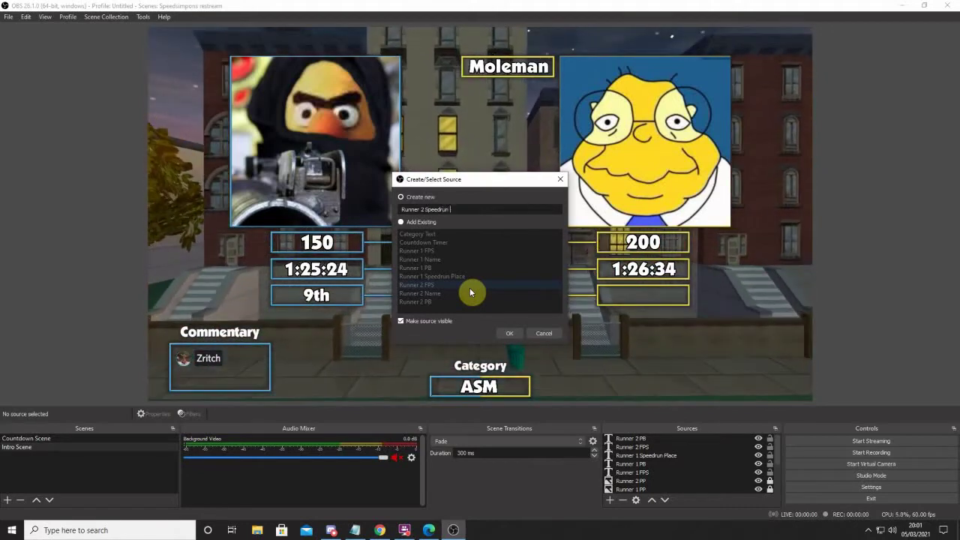
{"action": "key", "text": "Return"}
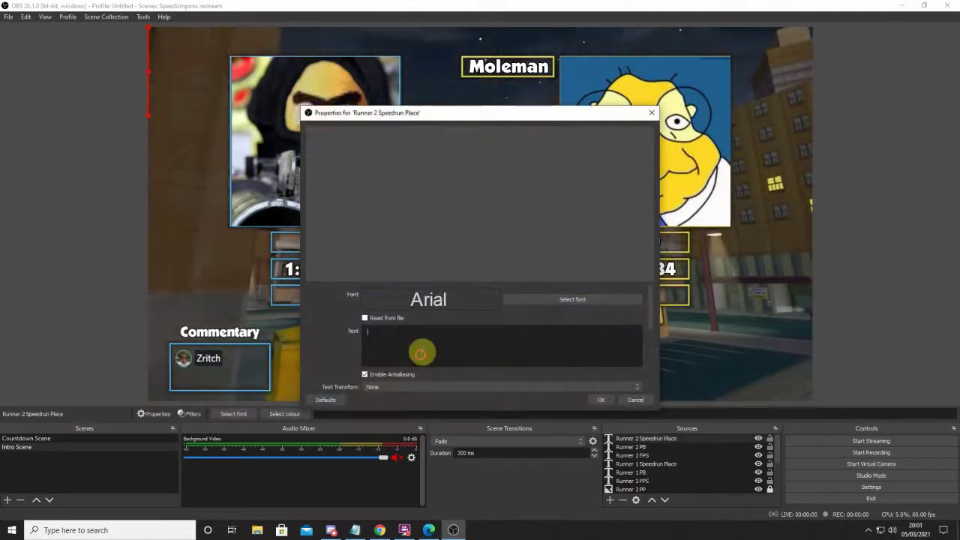
- Set the Runner 2 Speedrun Place text to 16th and its font to Boulder
{"action": "left_click", "coordinate": [408, 337]}
{"action": "type", "text": "176"}
{"action": "key", "text": "BackSpace"}
{"action": "key", "text": "BackSpace"}
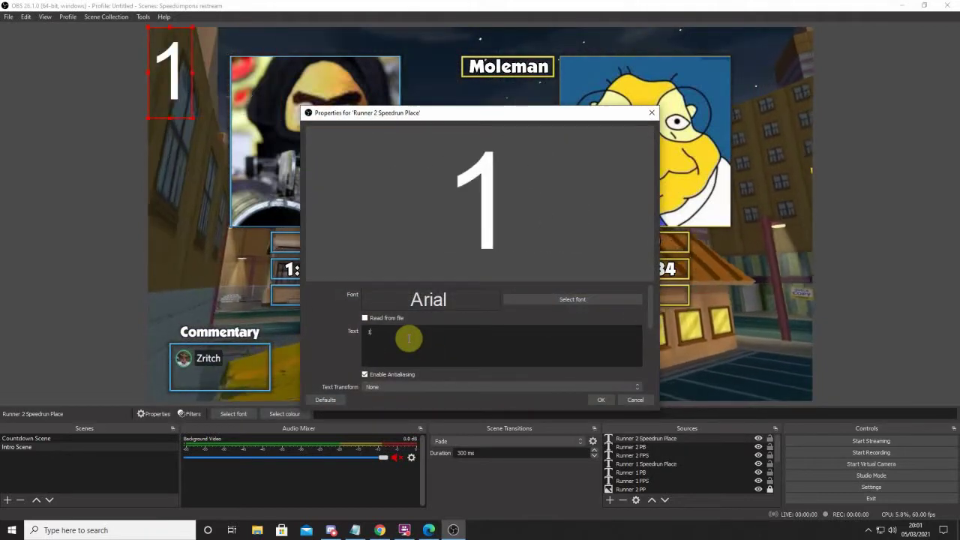
{"action": "type", "text": "6th"}
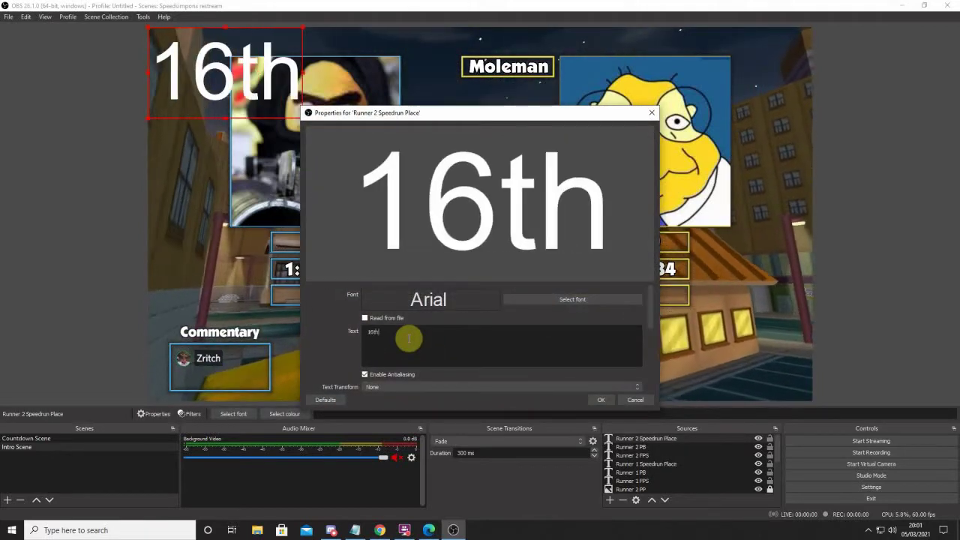
{"action": "left_click", "coordinate": [615, 299]}
{"action": "scroll", "coordinate": [409, 236], "scroll_direction": "down", "scroll_amount": 4}
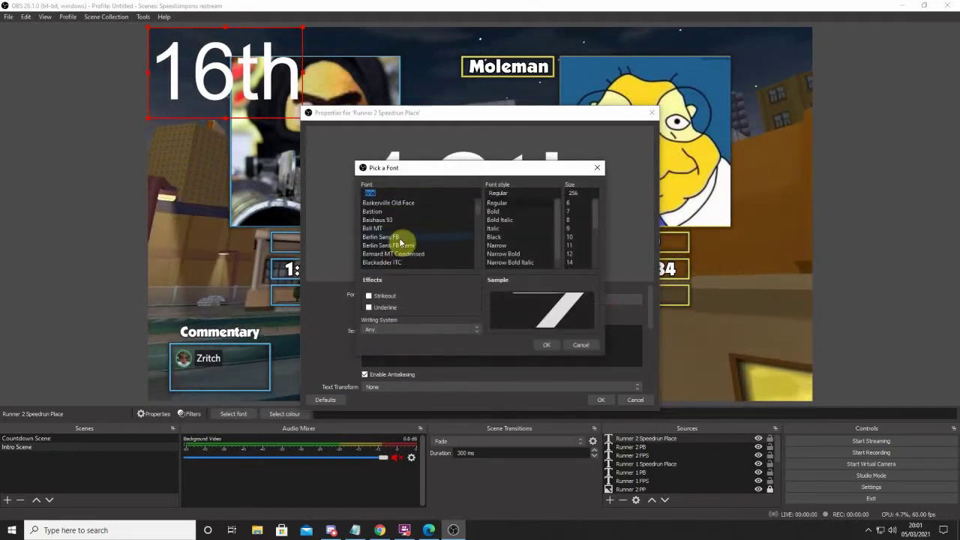
{"action": "scroll", "coordinate": [398, 245], "scroll_direction": "down", "scroll_amount": 1}
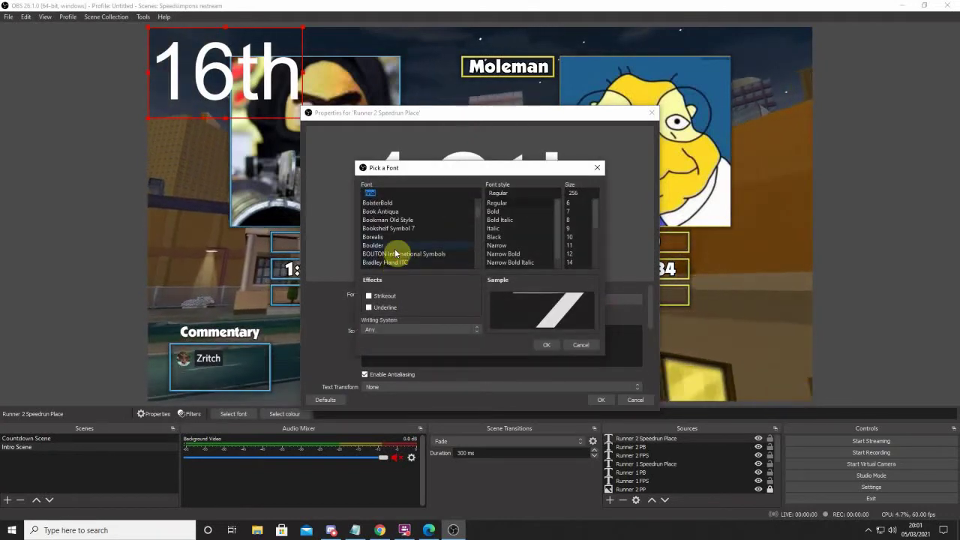
{"action": "left_click", "coordinate": [382, 246]}
{"action": "left_click", "coordinate": [542, 344]}
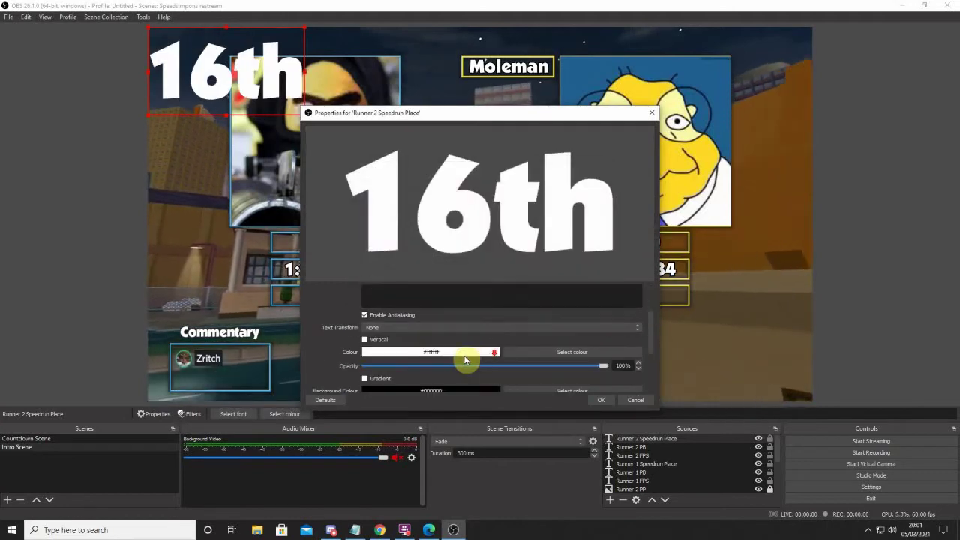
- Give the Runner 2 Speedrun Place text a black (#000000) outline of size 20 and accept the properties
{"action": "scroll", "coordinate": [465, 360], "scroll_direction": "down", "scroll_amount": 3}
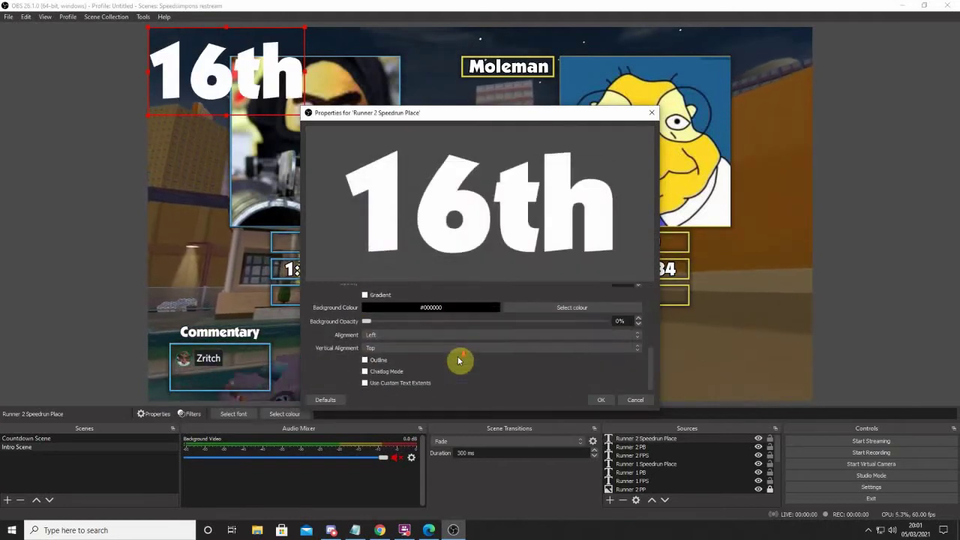
{"action": "left_click", "coordinate": [371, 360]}
{"action": "left_click", "coordinate": [566, 345]}
{"action": "left_click", "coordinate": [617, 279]}
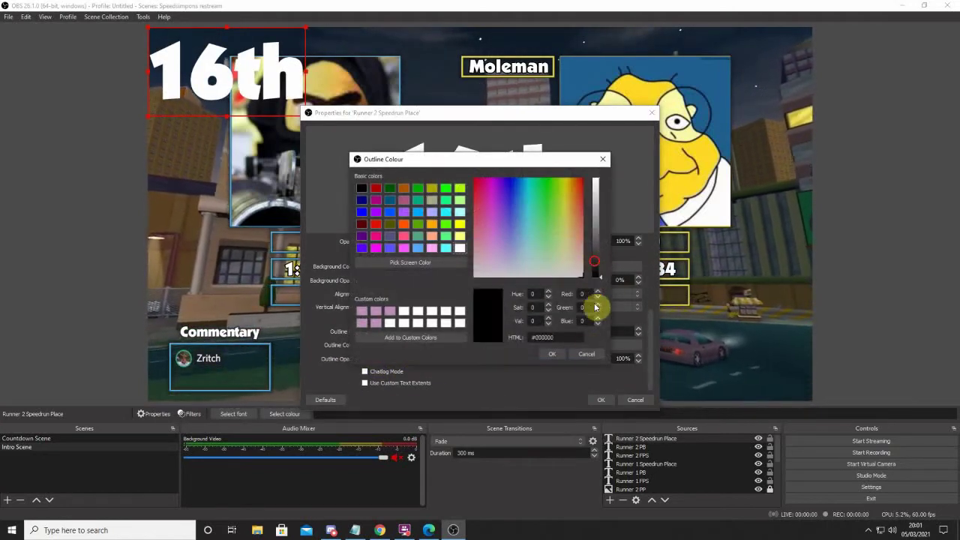
{"action": "left_click", "coordinate": [555, 353]}
{"action": "type", "text": "02"}
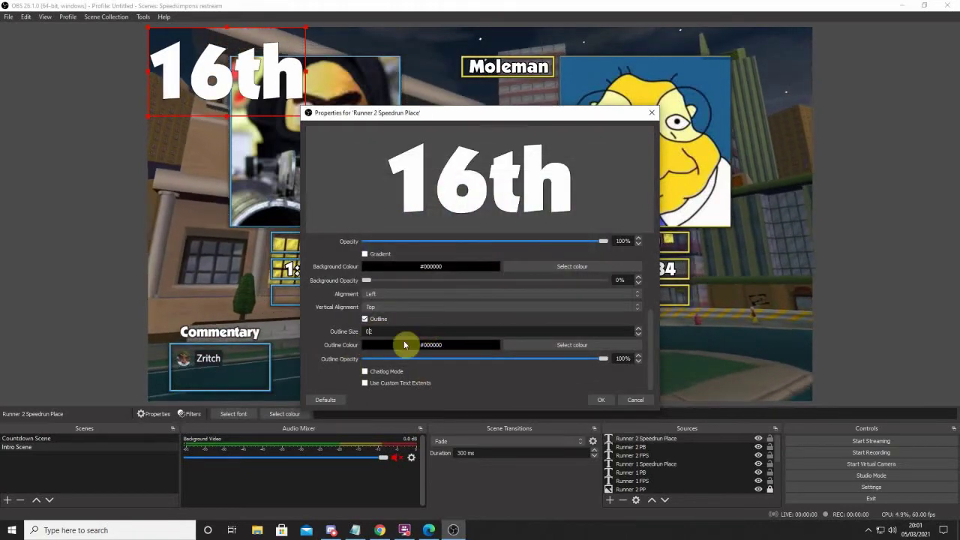
{"action": "key", "text": "BackSpace"}
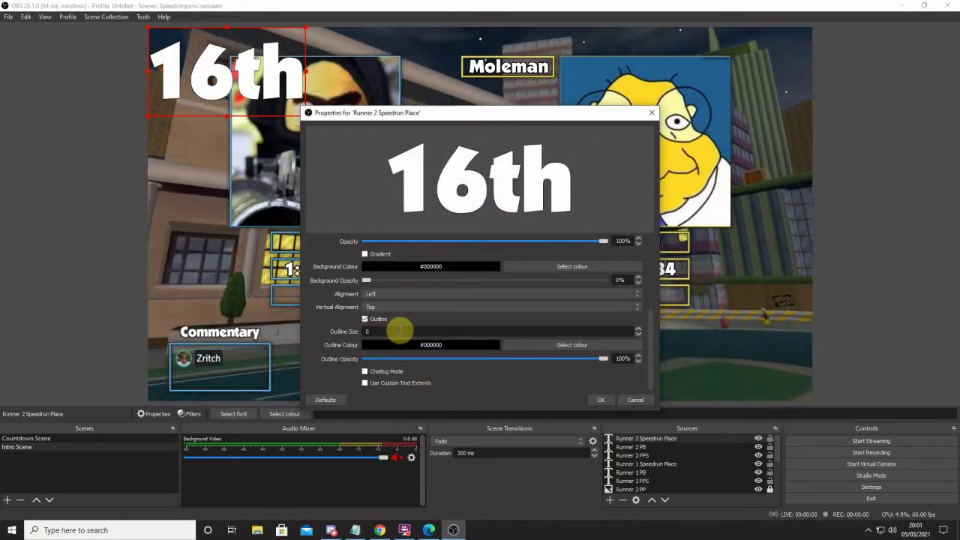
{"action": "left_click", "coordinate": [398, 331]}
{"action": "type", "text": "0"}
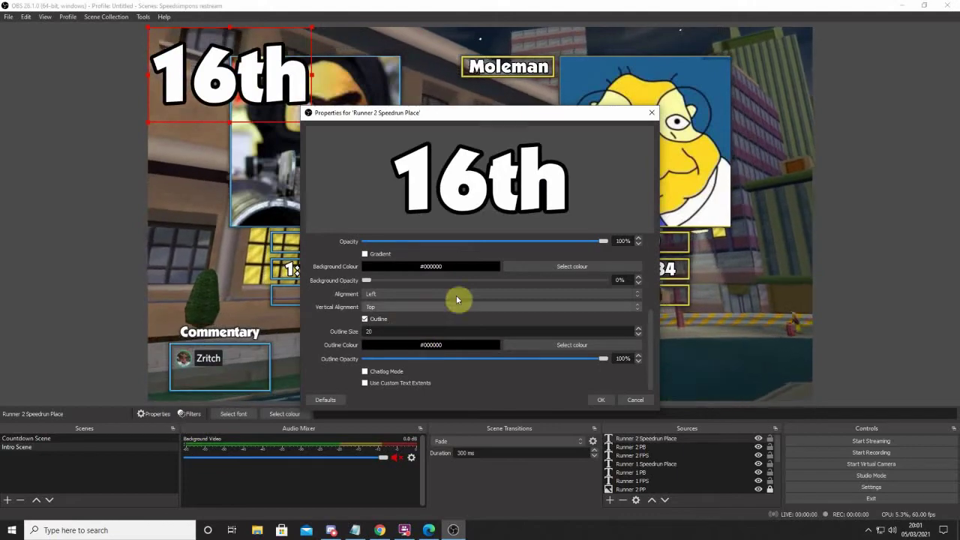
{"action": "left_click", "coordinate": [604, 398]}
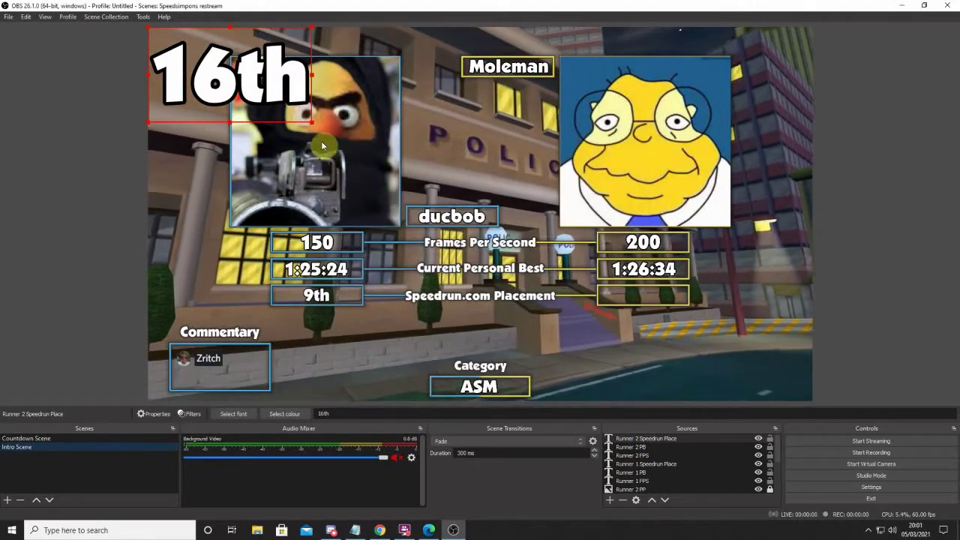
- Move the 16th text onto Runner 2's placement box and set its bounding box type to Scale to height of bounds
{"action": "left_click_drag", "start_coordinate": [248, 86], "coordinate": [681, 309]}
{"action": "right_click", "coordinate": [681, 309]}
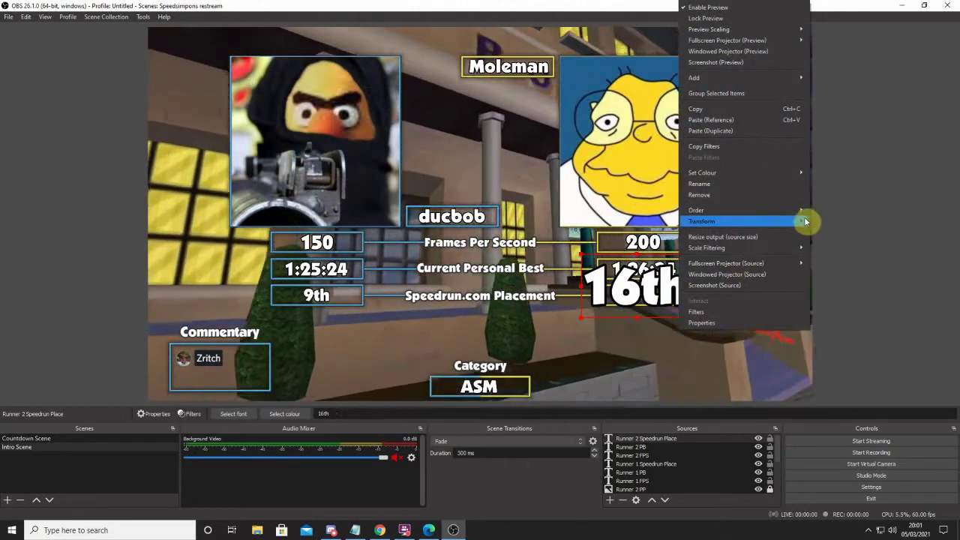
{"action": "left_click", "coordinate": [840, 222]}
{"action": "left_click", "coordinate": [495, 259]}
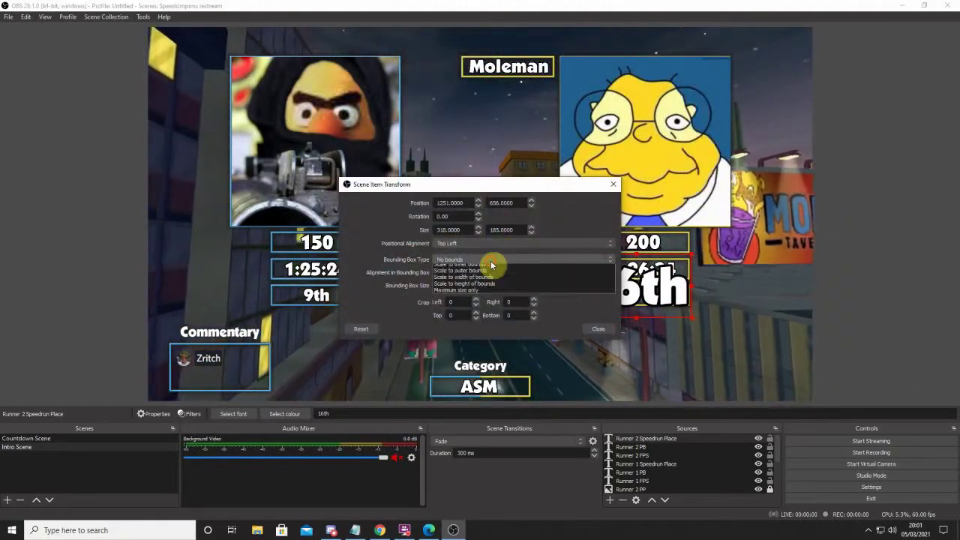
{"action": "left_click", "coordinate": [490, 300]}
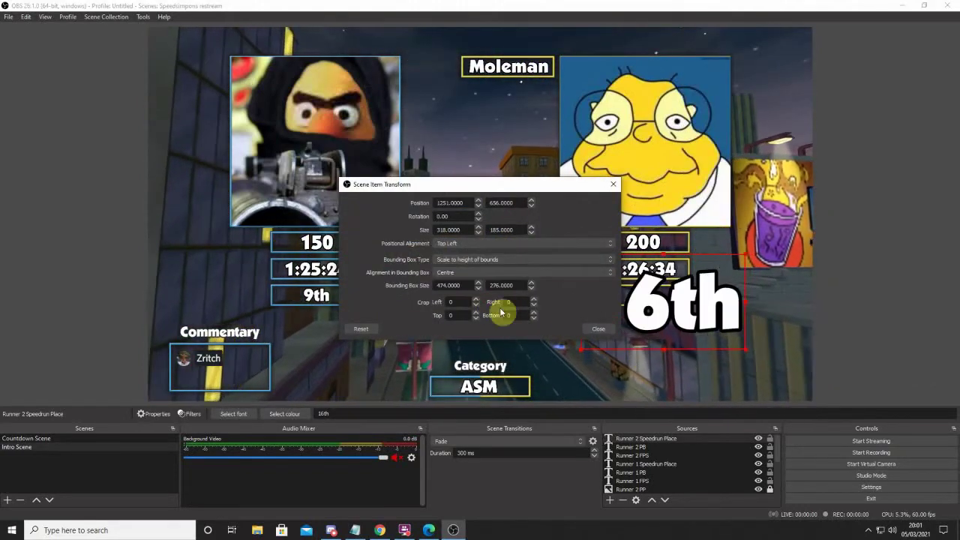
{"action": "left_click", "coordinate": [594, 328]}
- Resize the 16th text's bounds to fill Runner 2's Speedrun.com Placement box, centring the text within it, and deselect it
{"action": "left_click_drag", "start_coordinate": [747, 353], "coordinate": [647, 296]}
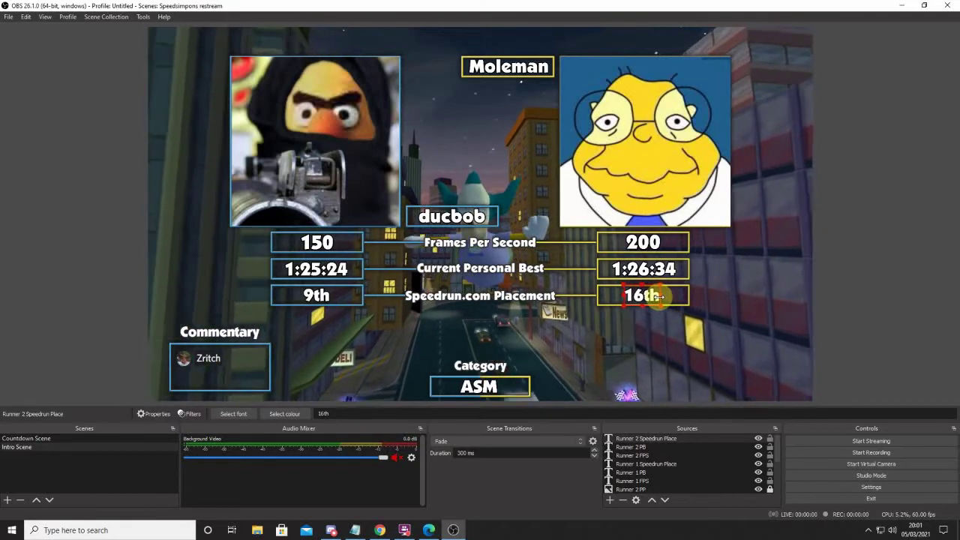
{"action": "left_click_drag", "start_coordinate": [660, 296], "coordinate": [599, 298]}
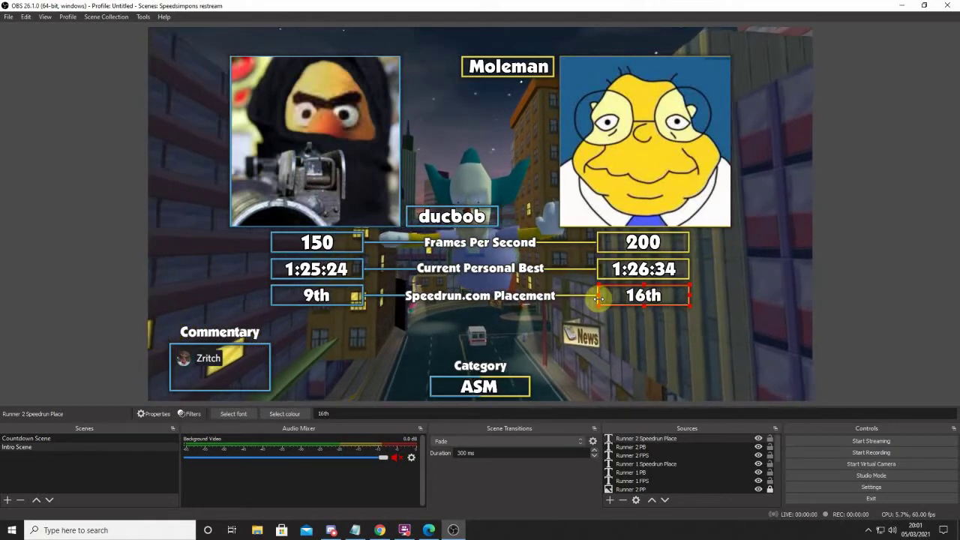
{"action": "left_click", "coordinate": [907, 300]}
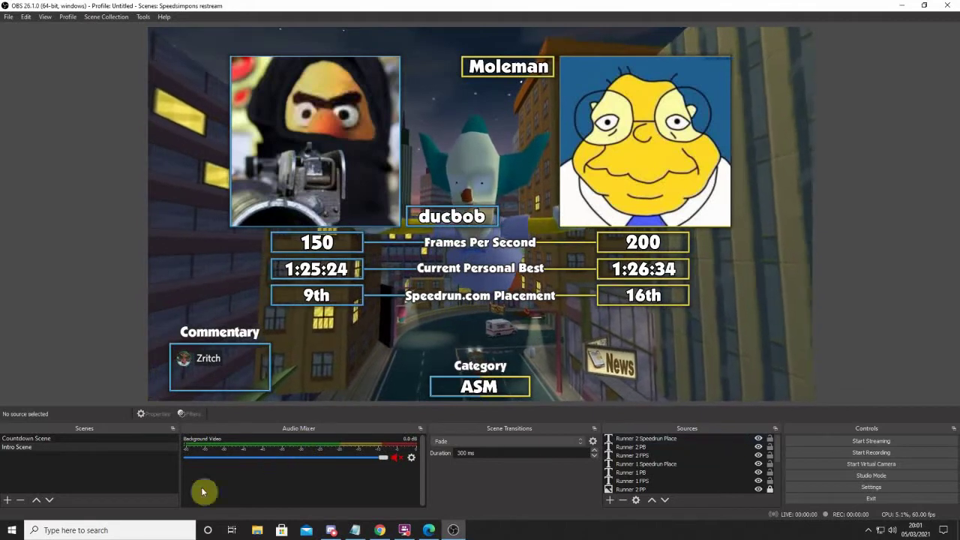
- Add a new scene named "Vice City Intro"
{"action": "left_click", "coordinate": [7, 500]}
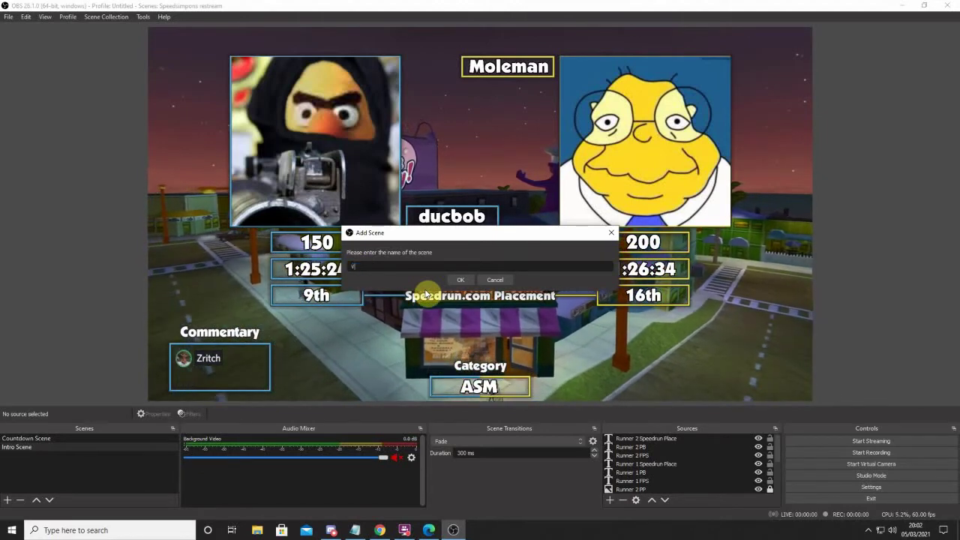
{"action": "type", "text": "ity Intro"}
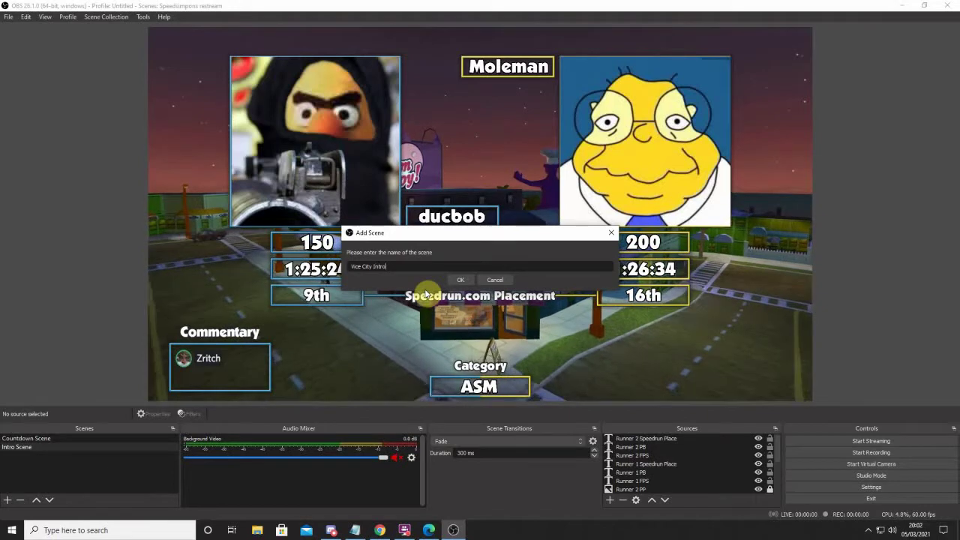
{"action": "key", "text": "Return"}
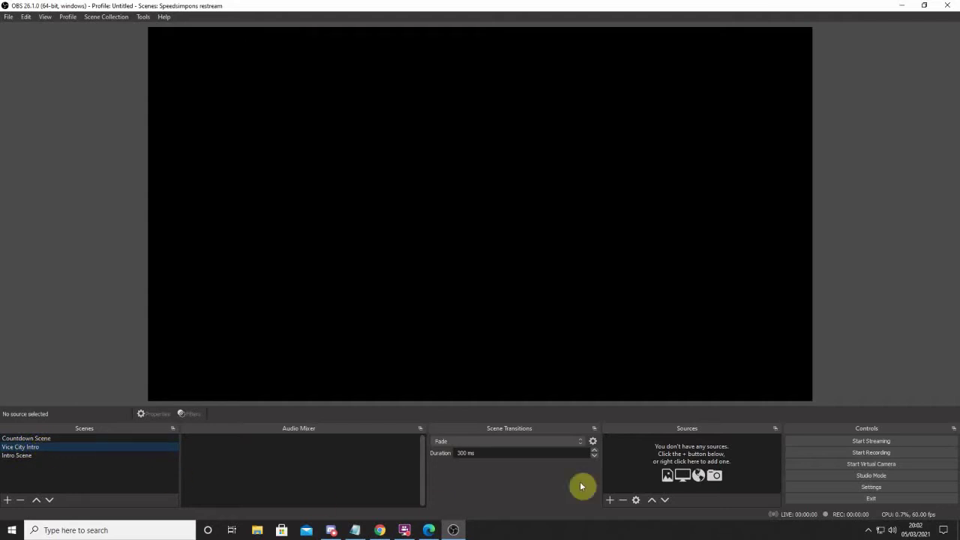
- Add a new Media Source named "Vice City Intro Vid" to the Vice City Intro scene
{"action": "left_click", "coordinate": [609, 501]}
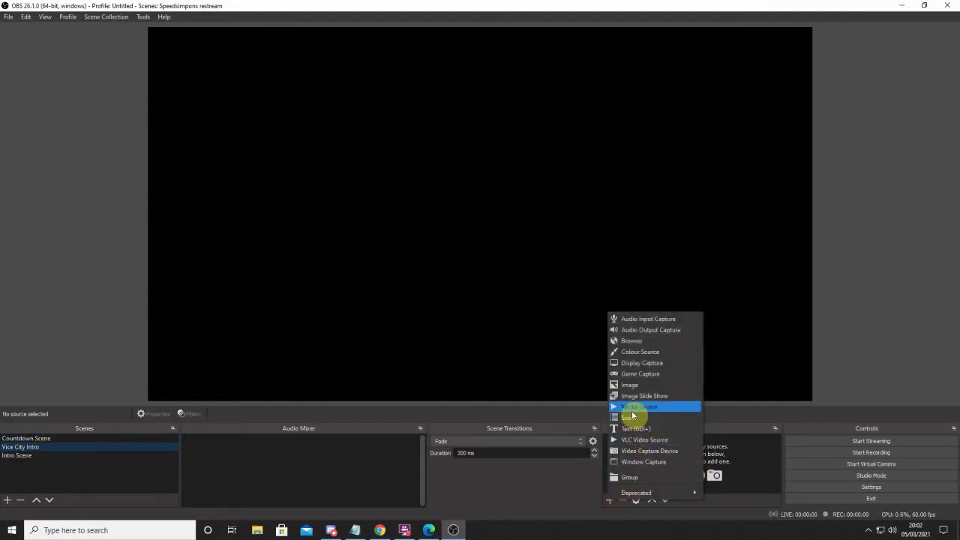
{"action": "left_click", "coordinate": [632, 410]}
{"action": "type", "text": "V"}
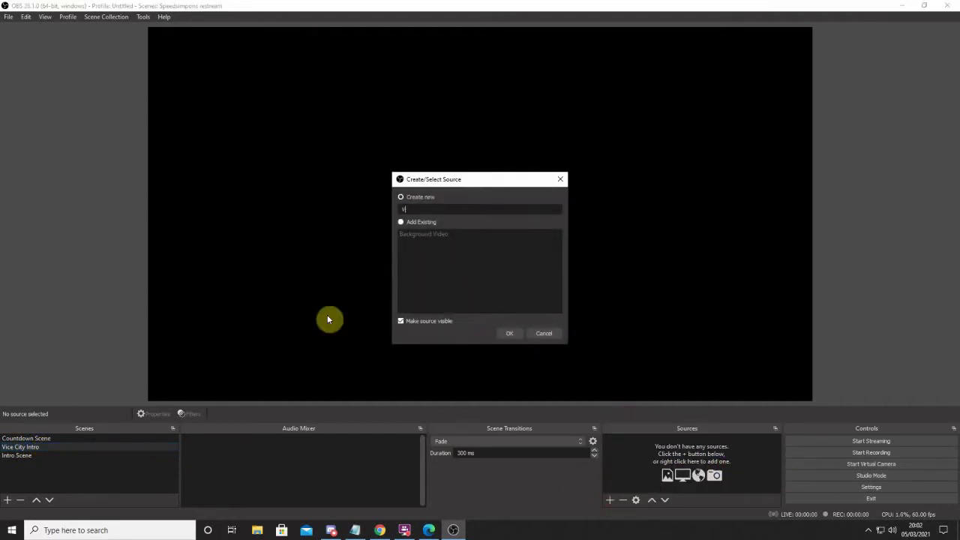
{"action": "type", "text": "ice City Intro"}
{"action": "key", "text": "Return"}
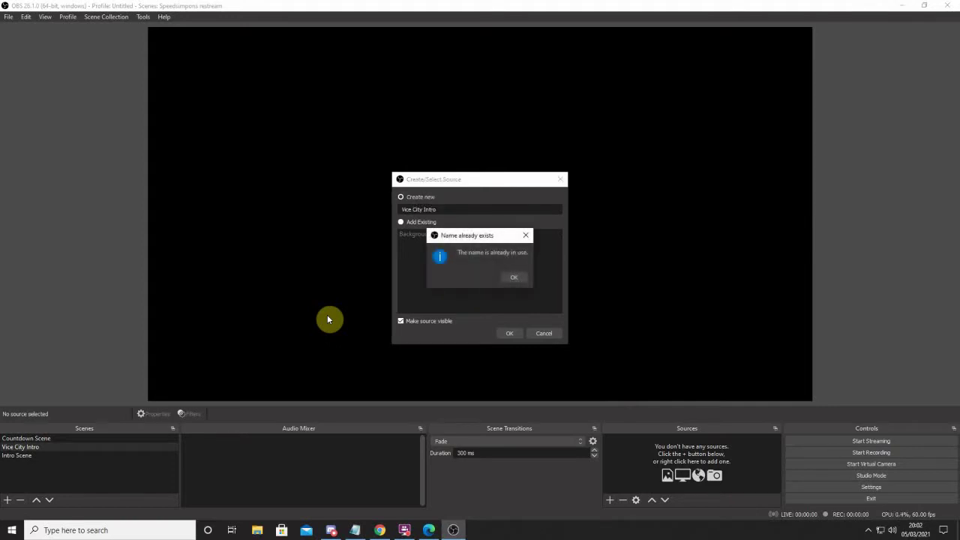
{"action": "left_click", "coordinate": [514, 278]}
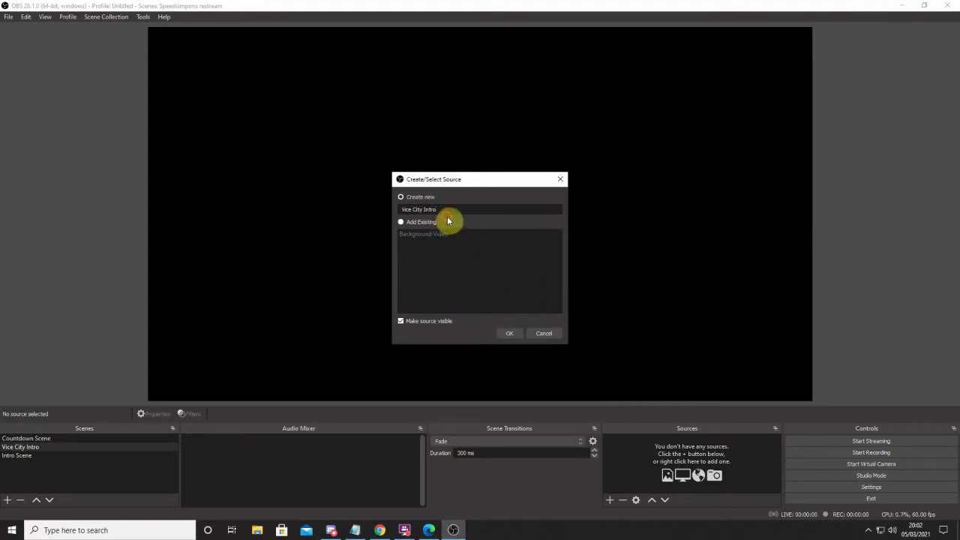
{"action": "key", "text": "Return"}
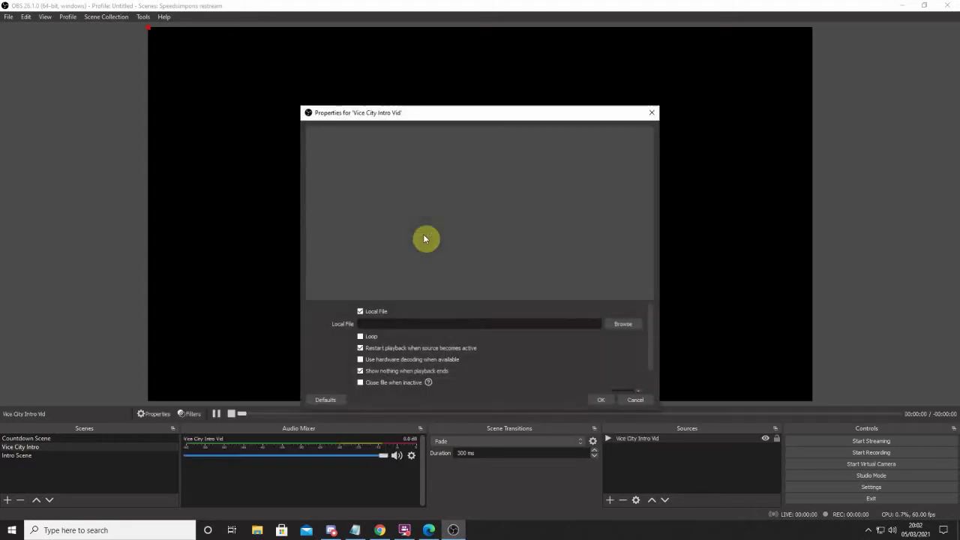
- Load VCIntroUpdated.mp4 from the desktop videos folder into Vice City Intro Vid and lower its volume to -5.7 dB
{"action": "left_click", "coordinate": [619, 324]}
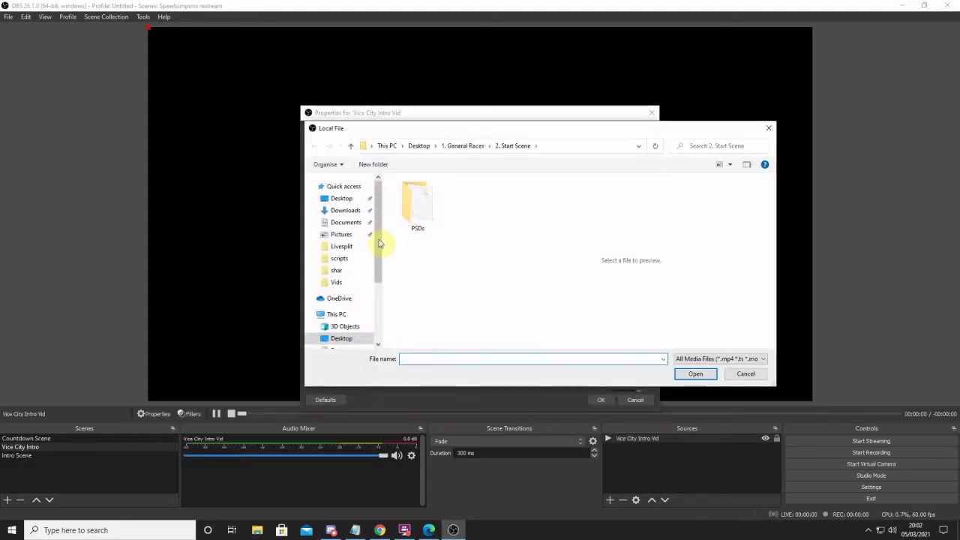
{"action": "left_click", "coordinate": [421, 153]}
{"action": "double_click", "coordinate": [422, 226]}
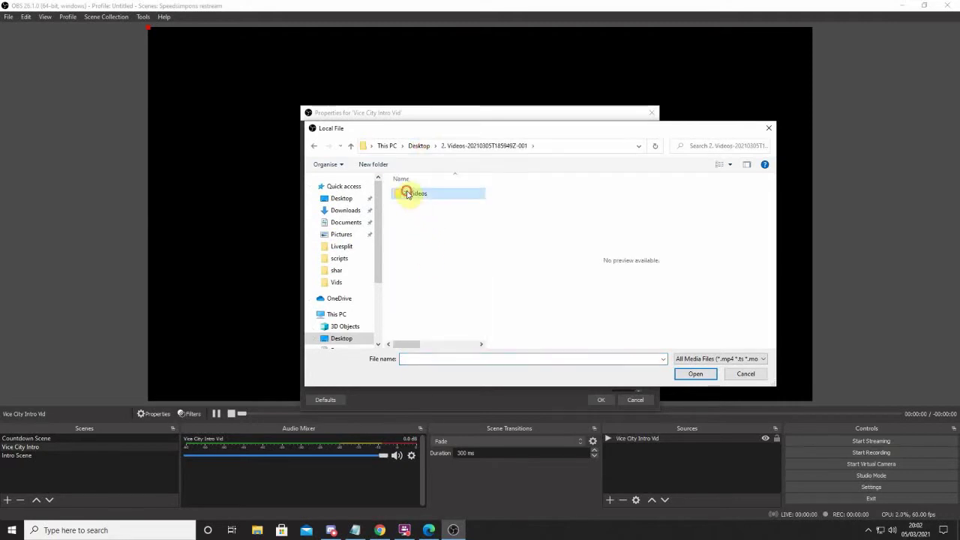
{"action": "double_click", "coordinate": [407, 193]}
{"action": "double_click", "coordinate": [417, 322]}
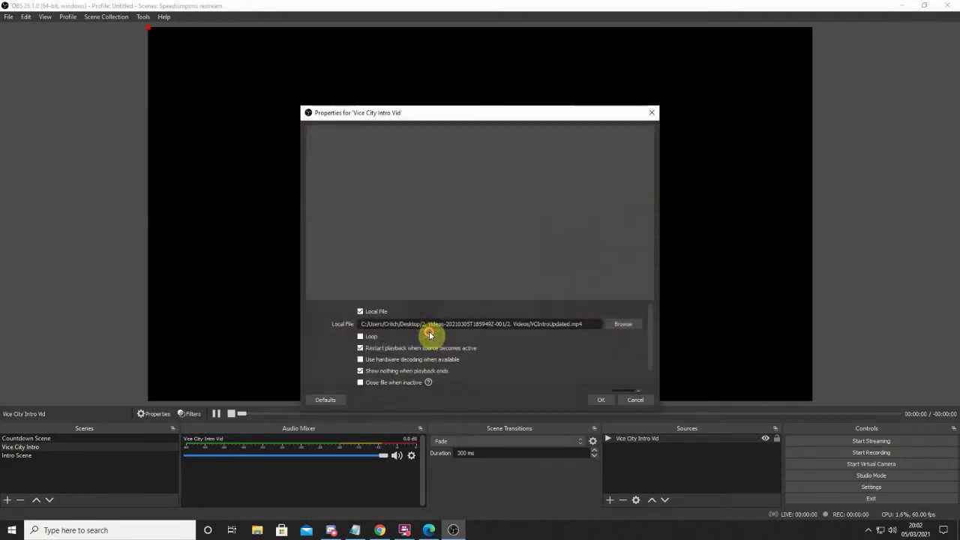
{"action": "left_click", "coordinate": [601, 402]}
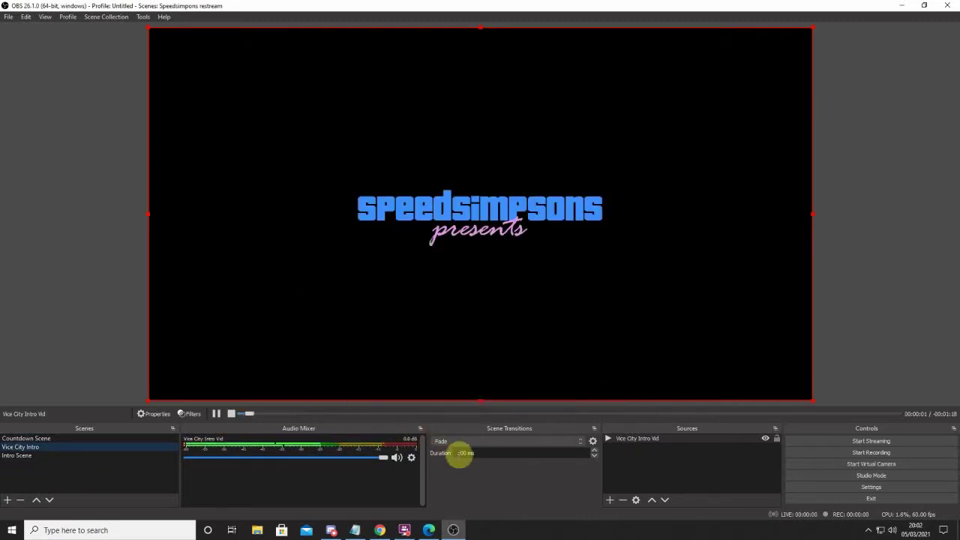
{"action": "left_click_drag", "start_coordinate": [383, 462], "coordinate": [313, 457]}
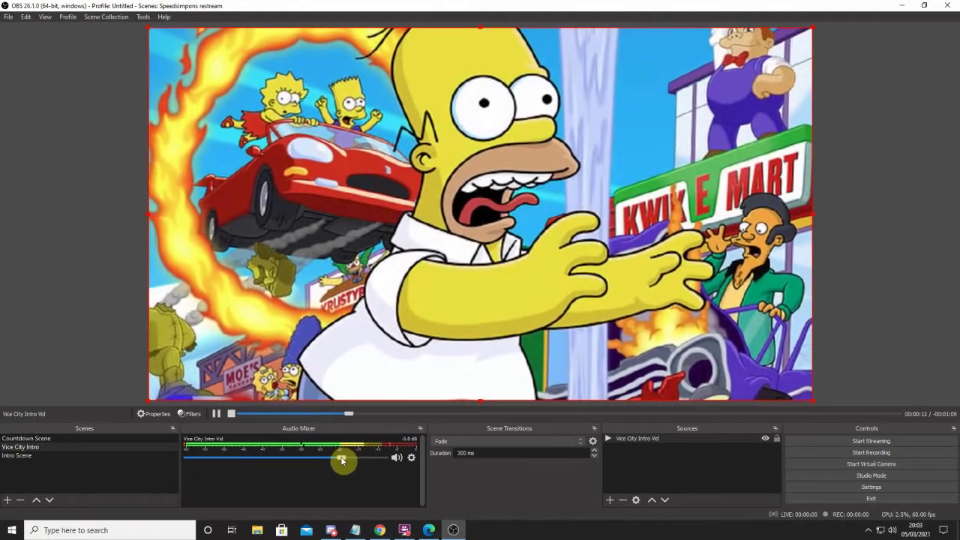
{"action": "left_click_drag", "start_coordinate": [343, 459], "coordinate": [336, 457]}
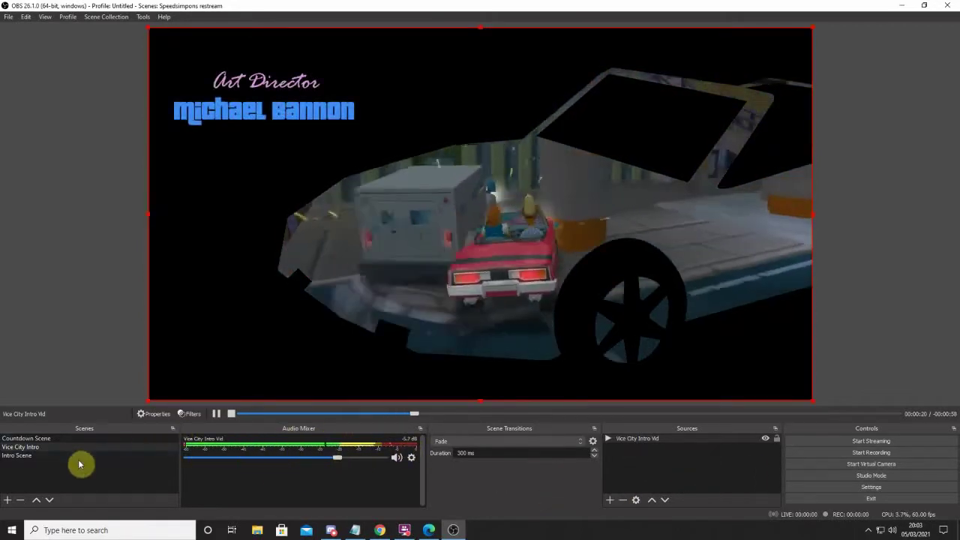
- Add a new scene named "Stinger Intro"
{"action": "left_click", "coordinate": [10, 500]}
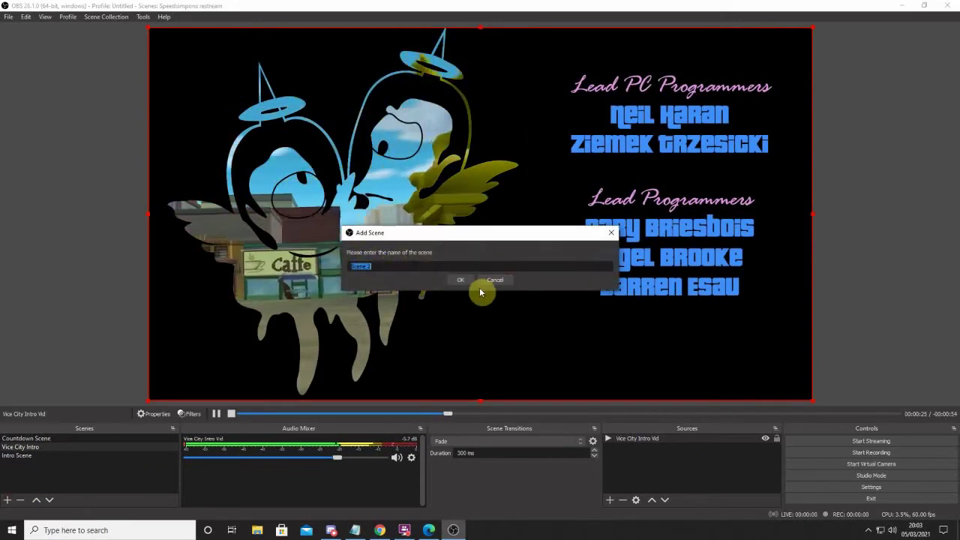
{"action": "type", "text": "Stinger Intro"}
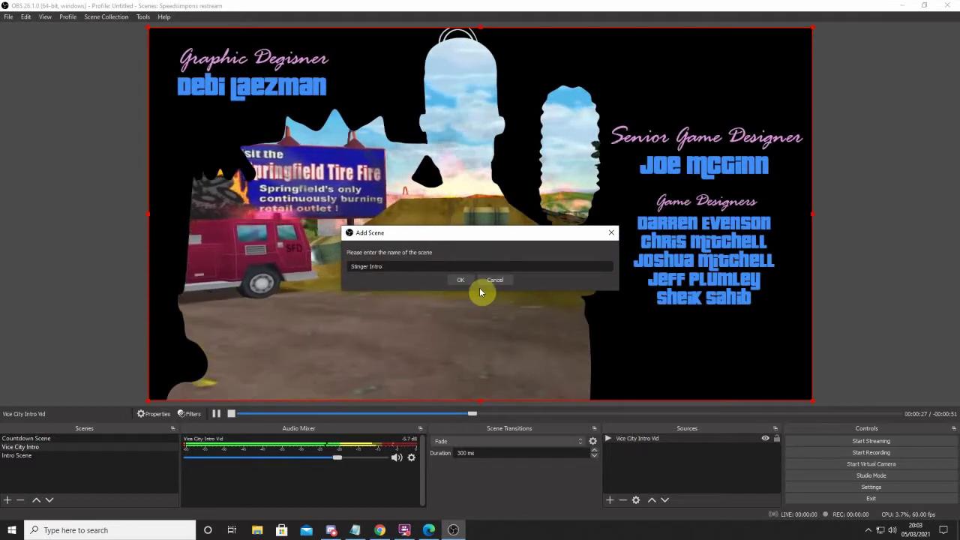
{"action": "key", "text": "Return"}
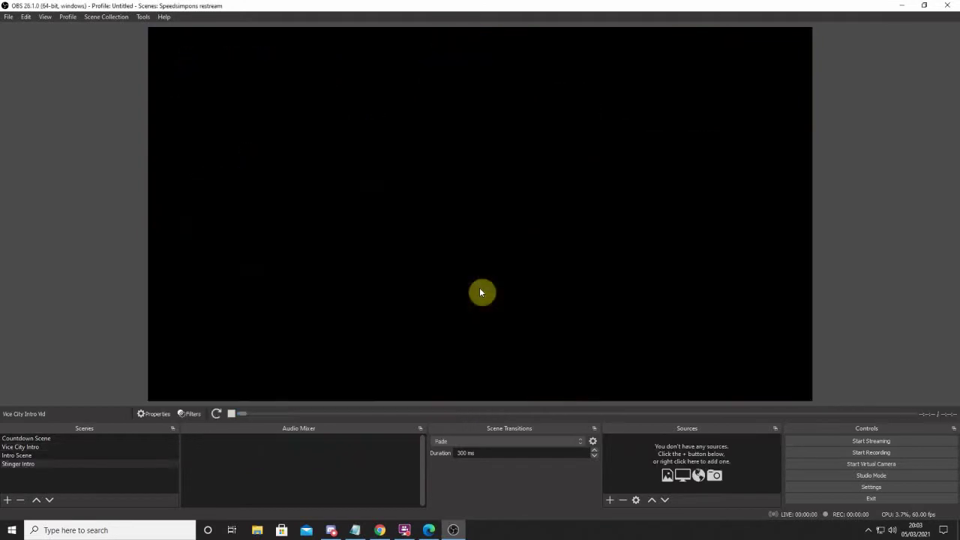
- Add a new Media Source named "Stinger Intro Vid" to the Stinger Intro scene
{"action": "left_click", "coordinate": [610, 501]}
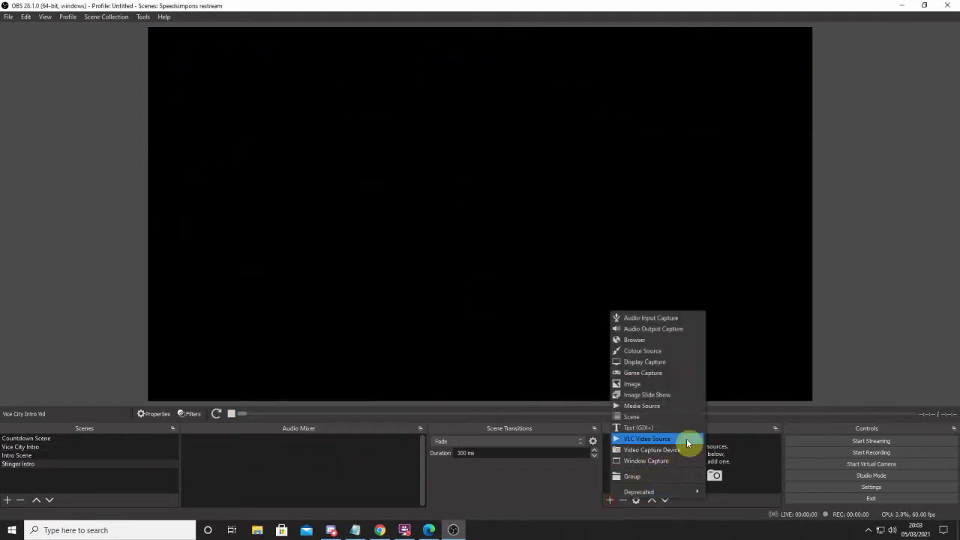
{"action": "left_click", "coordinate": [653, 406]}
{"action": "type", "text": "Sting"}
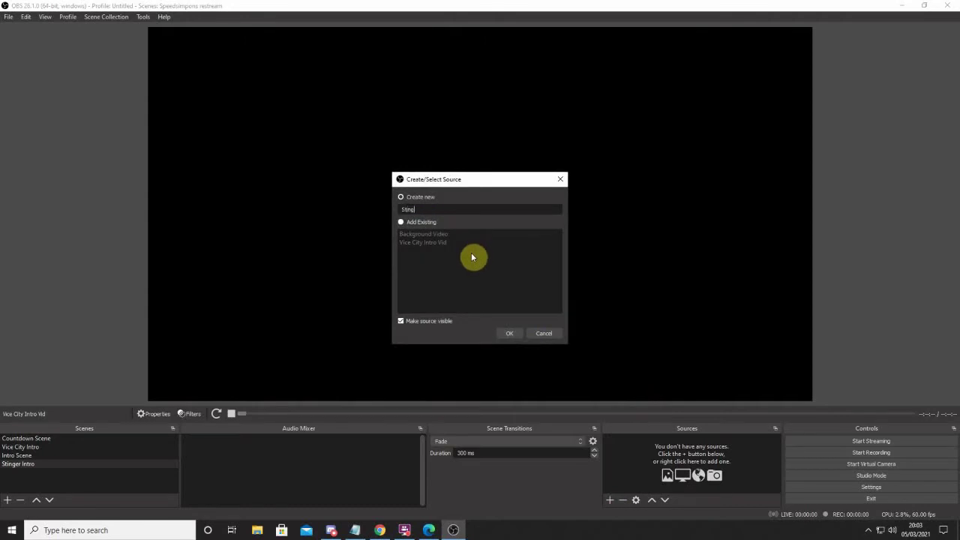
{"action": "type", "text": "er Intro Vid"}
{"action": "key", "text": "Return"}
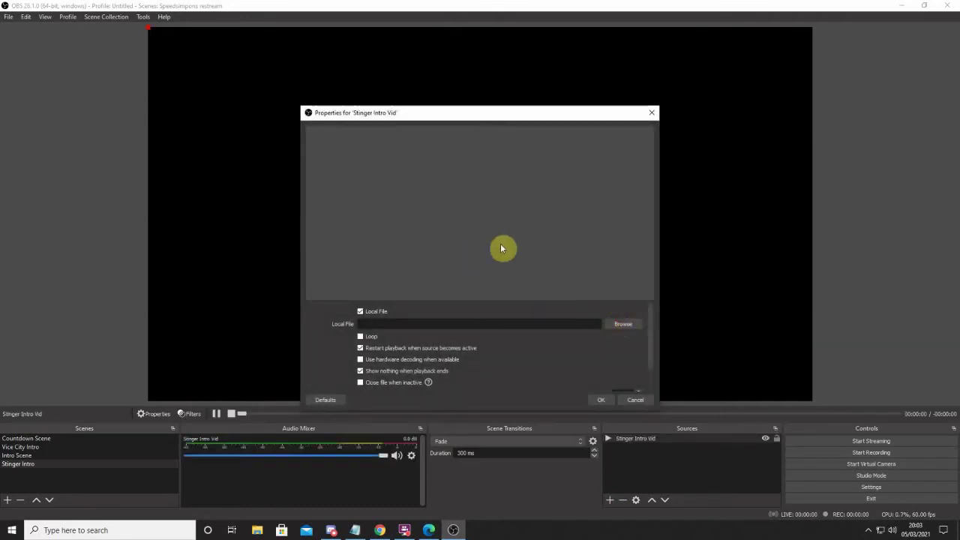
- Load stinger.mp4 as the local file of Stinger Intro Vid and accept the properties
{"action": "left_click", "coordinate": [622, 324]}
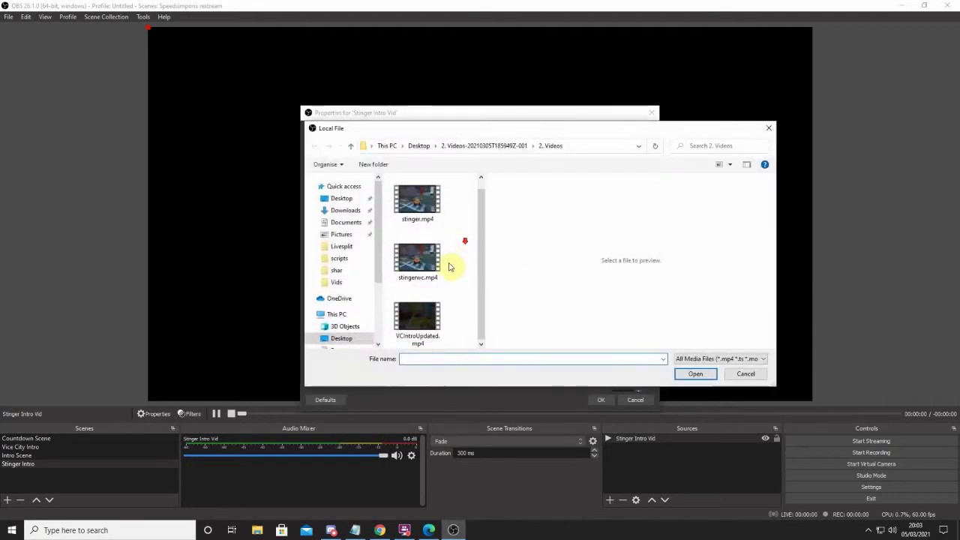
{"action": "double_click", "coordinate": [409, 205]}
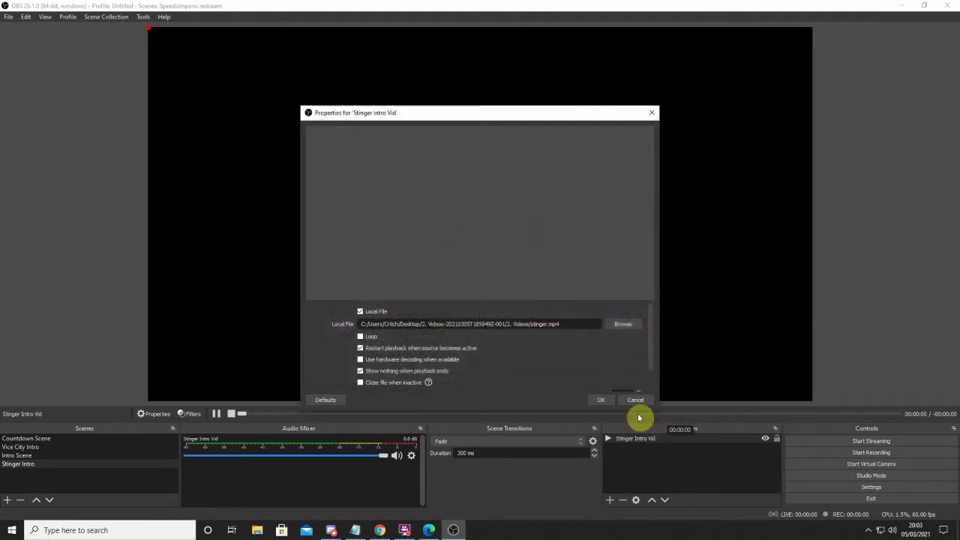
{"action": "left_click", "coordinate": [607, 401]}
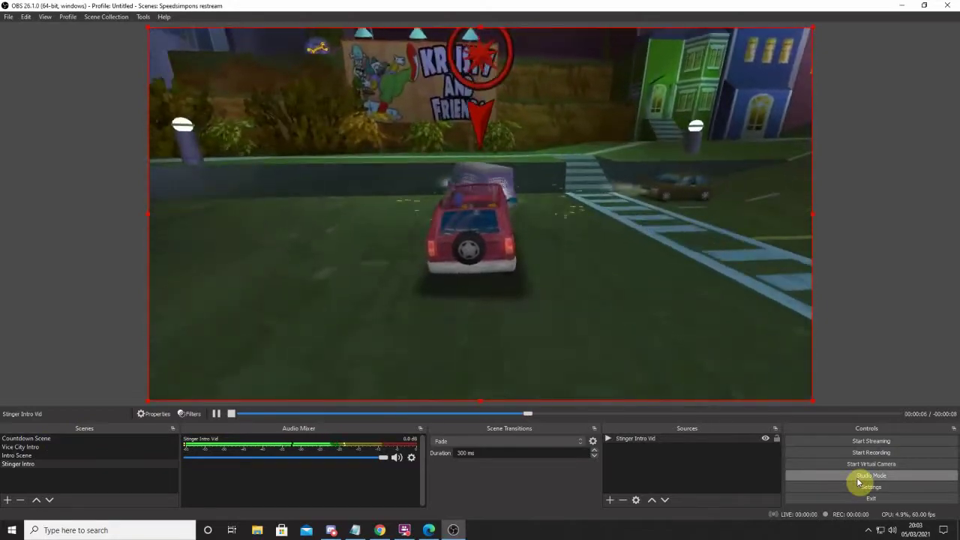
- Enable Studio Mode and transition the Countdown Scene to the program output
{"action": "left_click", "coordinate": [858, 480]}
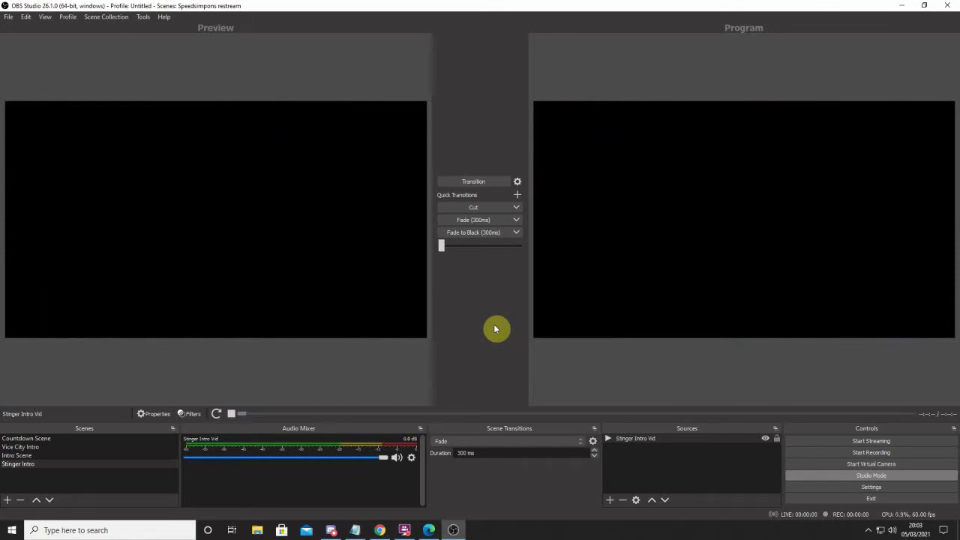
{"action": "left_click", "coordinate": [73, 440]}
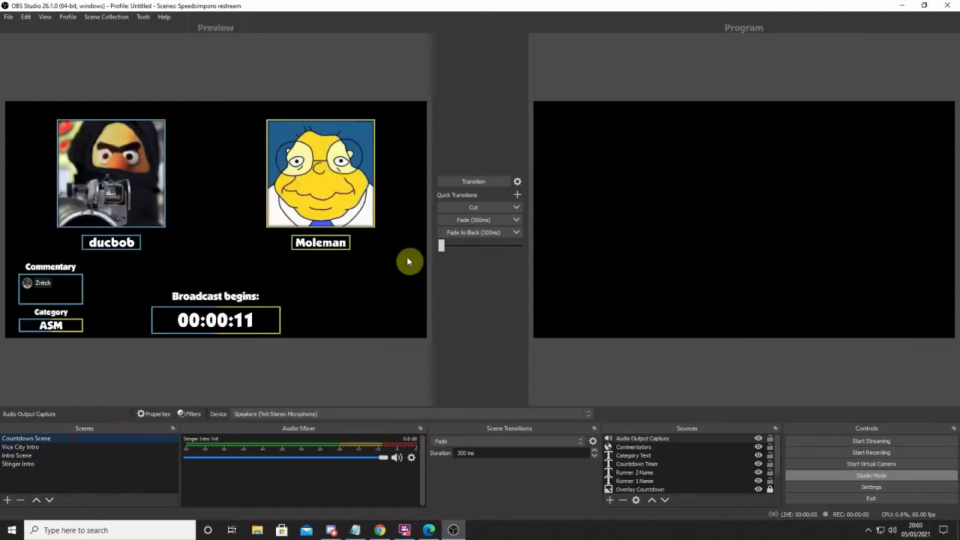
{"action": "left_click", "coordinate": [460, 186]}
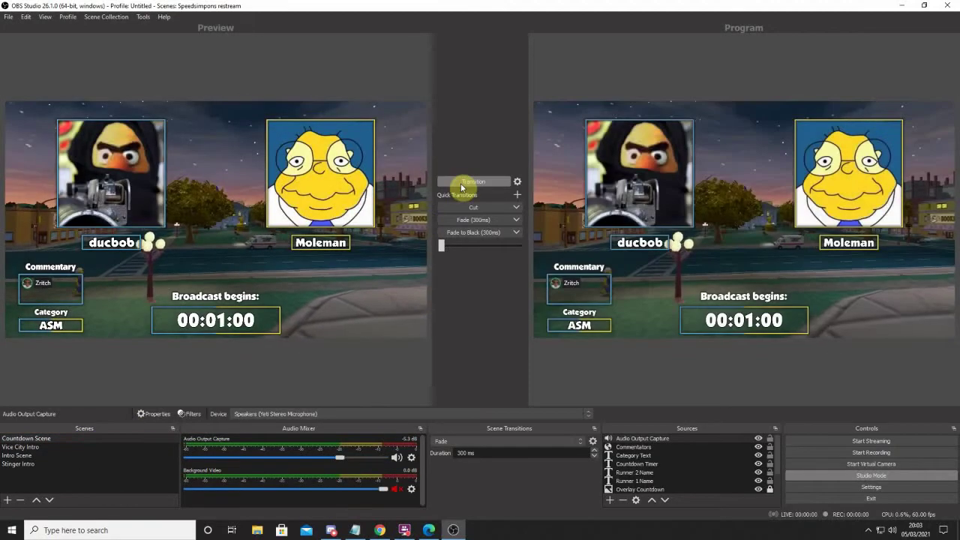
- Check the Intro Scene and Countdown Scene in the Studio Mode preview and put Vice City Intro in the preview
{"action": "left_click", "coordinate": [35, 447]}
{"action": "left_click", "coordinate": [18, 455]}
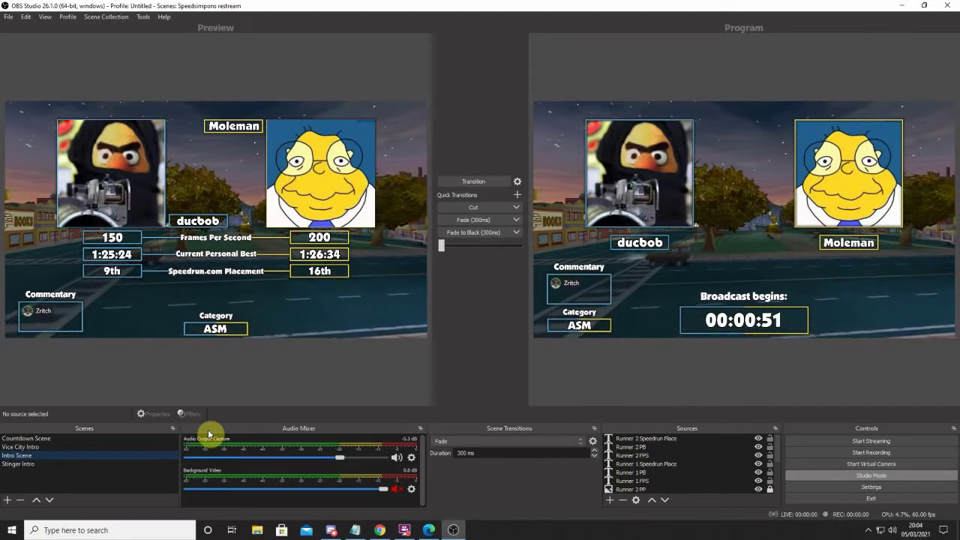
{"action": "left_click", "coordinate": [49, 441]}
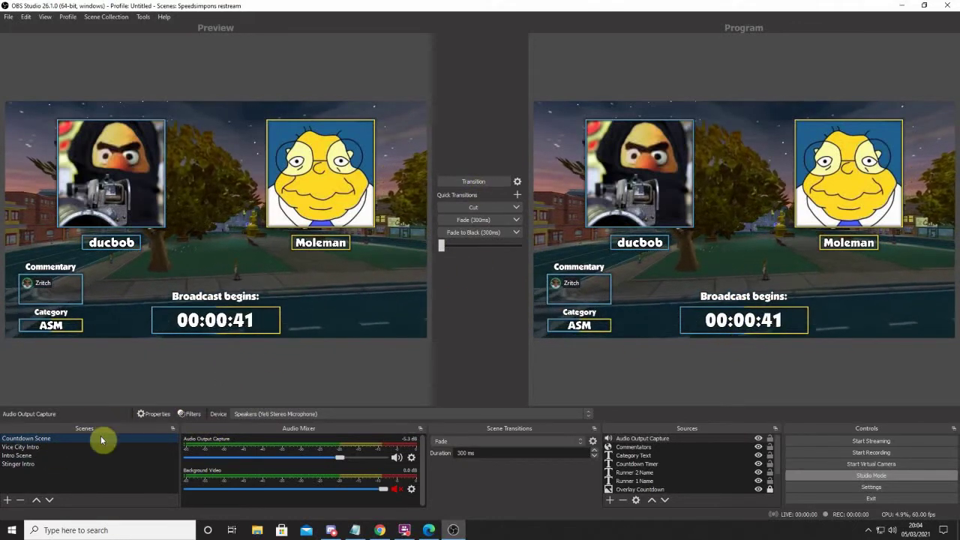
{"action": "left_click", "coordinate": [146, 446]}
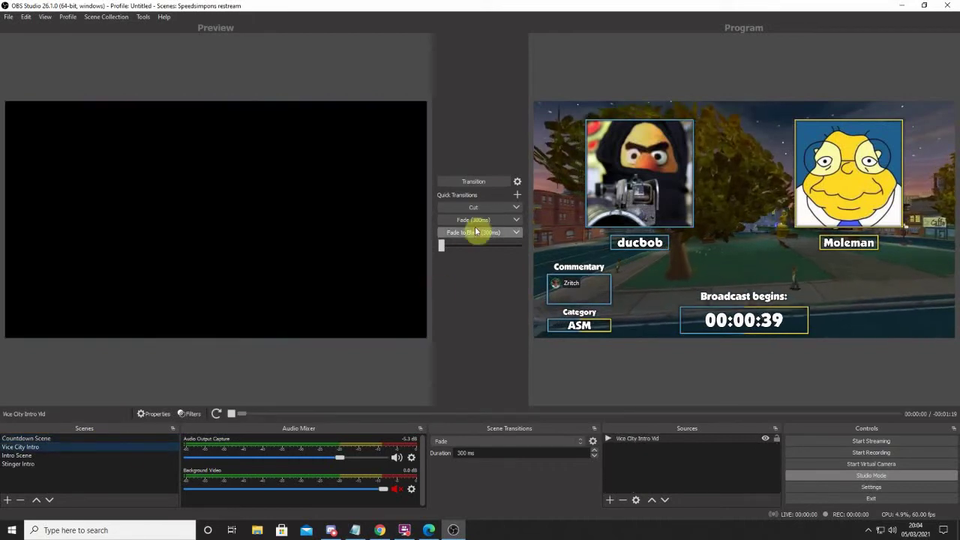
- Transition Vice City Intro, the Intro Scene and Stinger Intro to the program output, one after another
{"action": "left_click", "coordinate": [468, 183]}
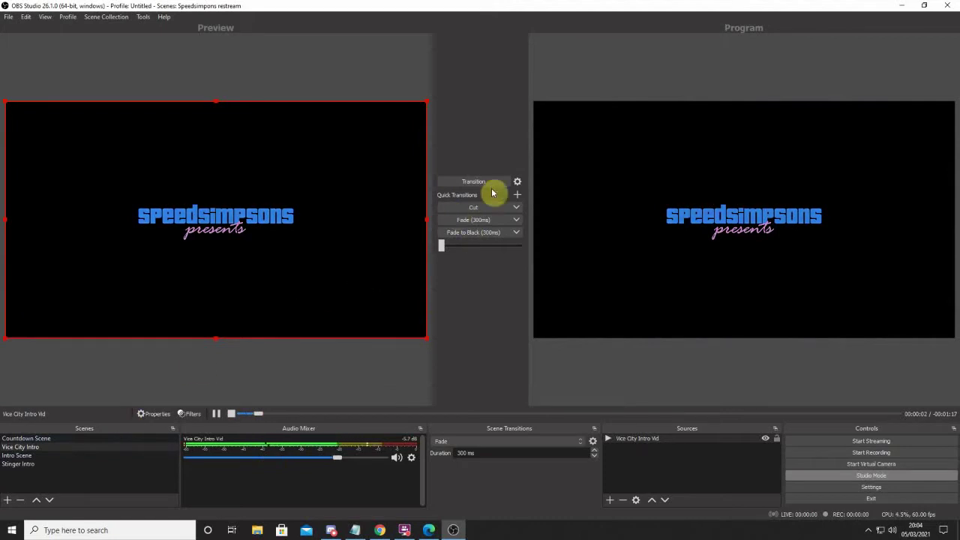
{"action": "left_click", "coordinate": [97, 456]}
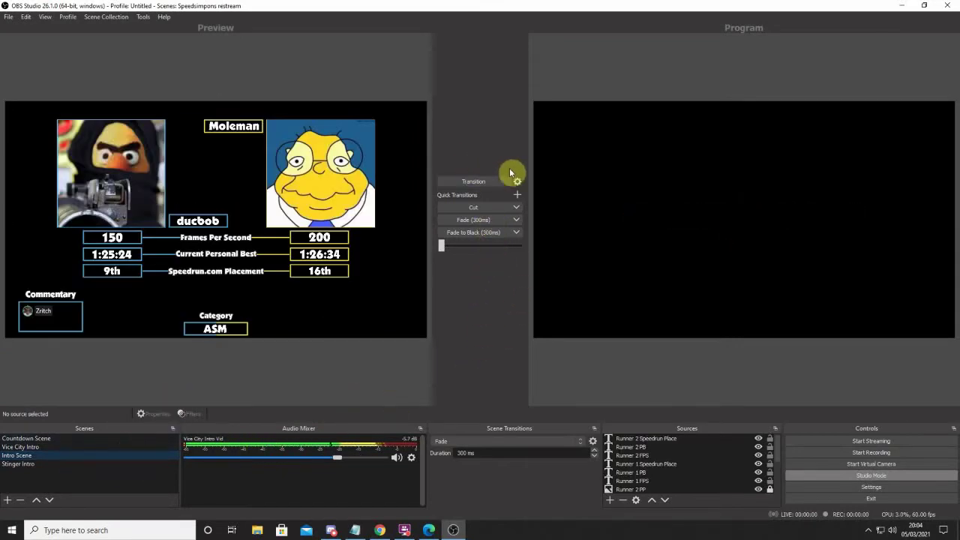
{"action": "left_click", "coordinate": [478, 182]}
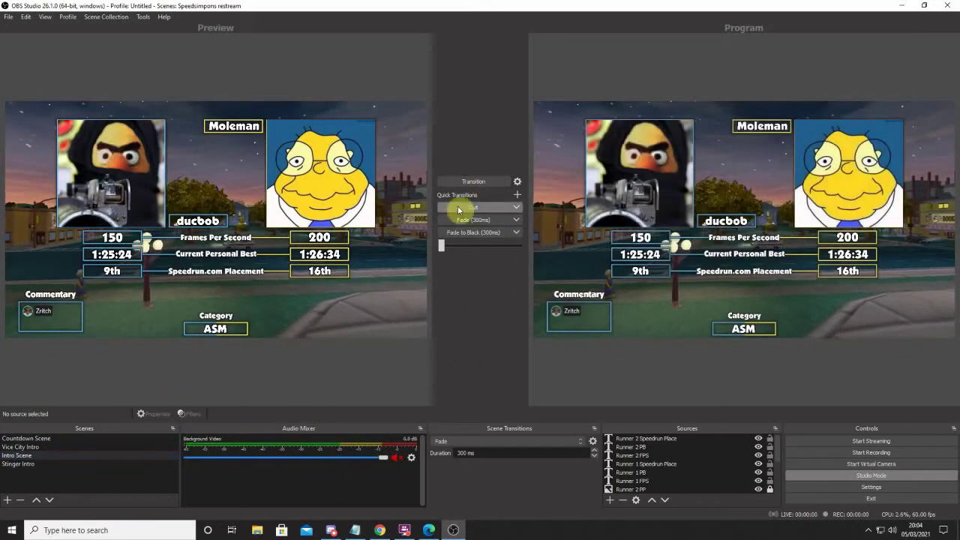
{"action": "left_click", "coordinate": [120, 464]}
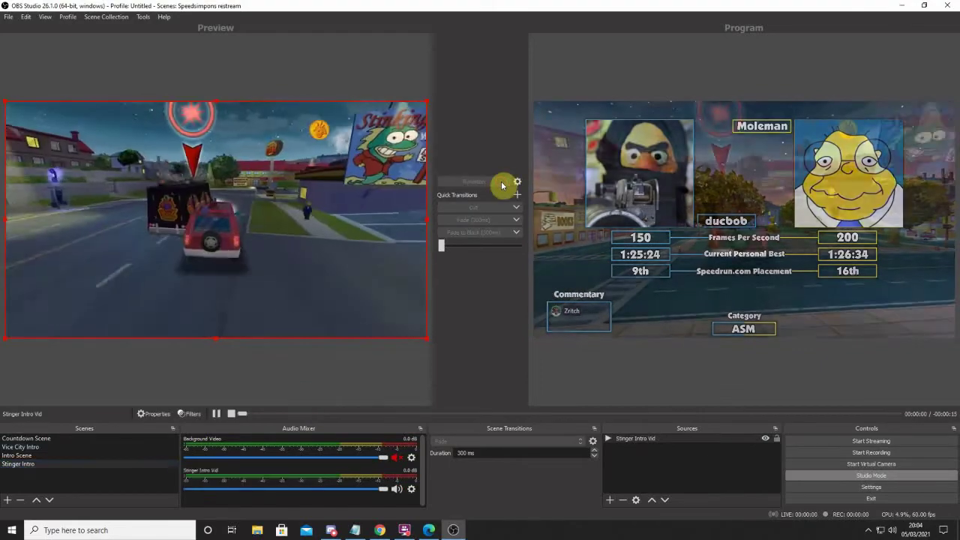
{"action": "left_click", "coordinate": [502, 182]}
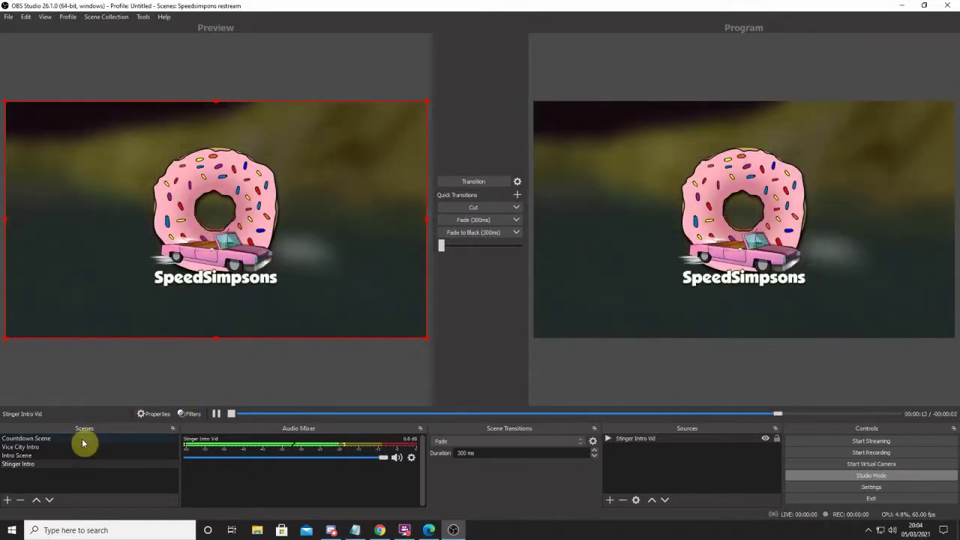
- Return the program output from Stinger Intro to the Intro Scene
{"action": "left_click", "coordinate": [82, 438]}
{"action": "left_click", "coordinate": [82, 455]}
{"action": "left_click", "coordinate": [469, 182]}
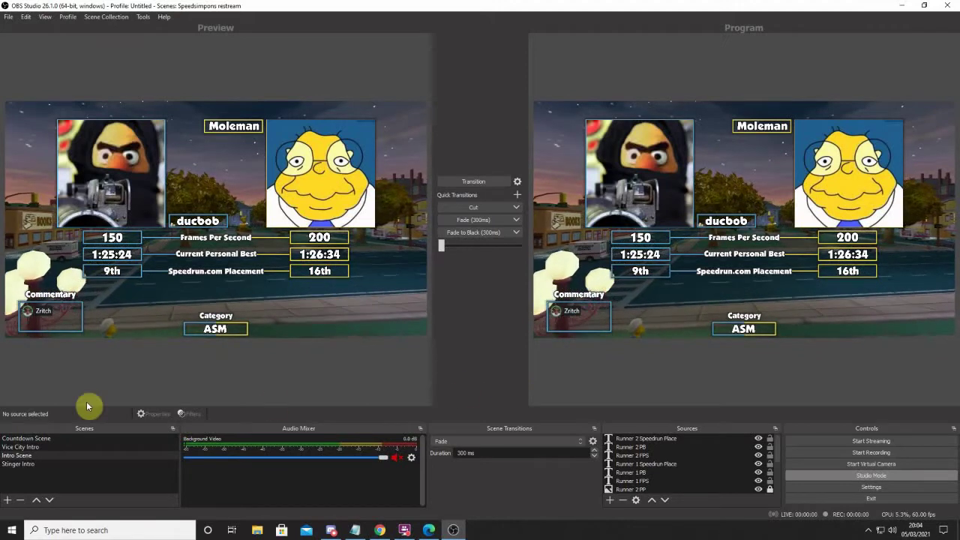
- Check the Countdown Scene and Vice City Intro in the preview and transition the Countdown Scene to the program output
{"action": "left_click", "coordinate": [57, 439]}
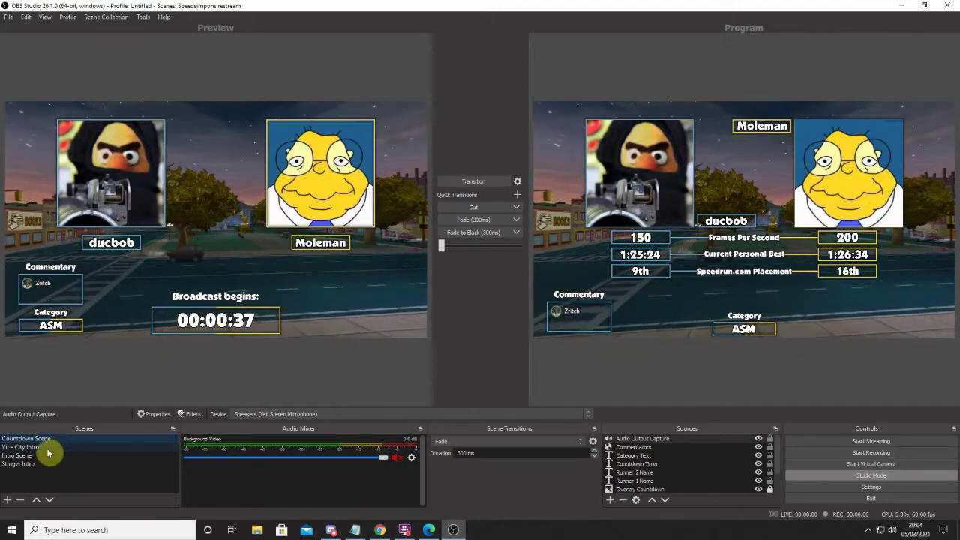
{"action": "left_click", "coordinate": [44, 447]}
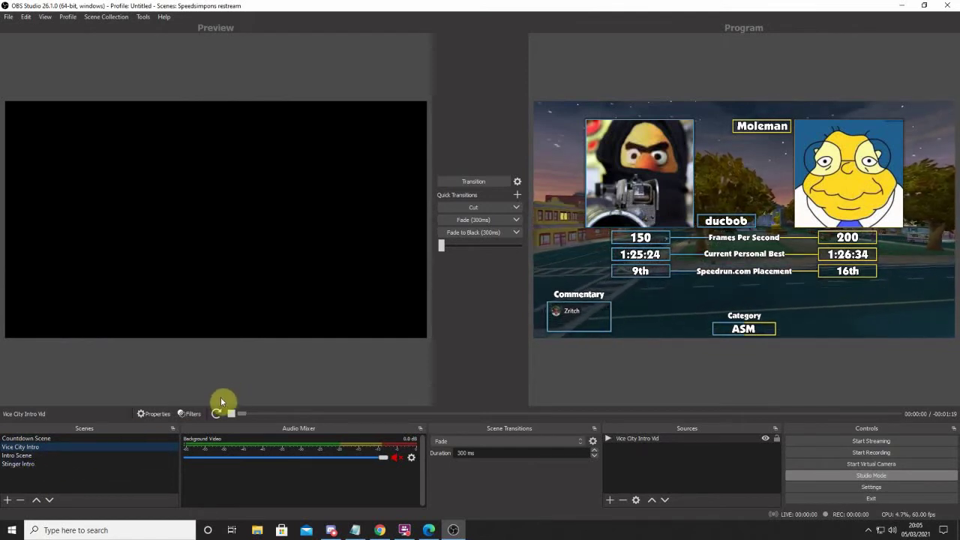
{"action": "left_click", "coordinate": [75, 440]}
{"action": "left_click", "coordinate": [478, 183]}
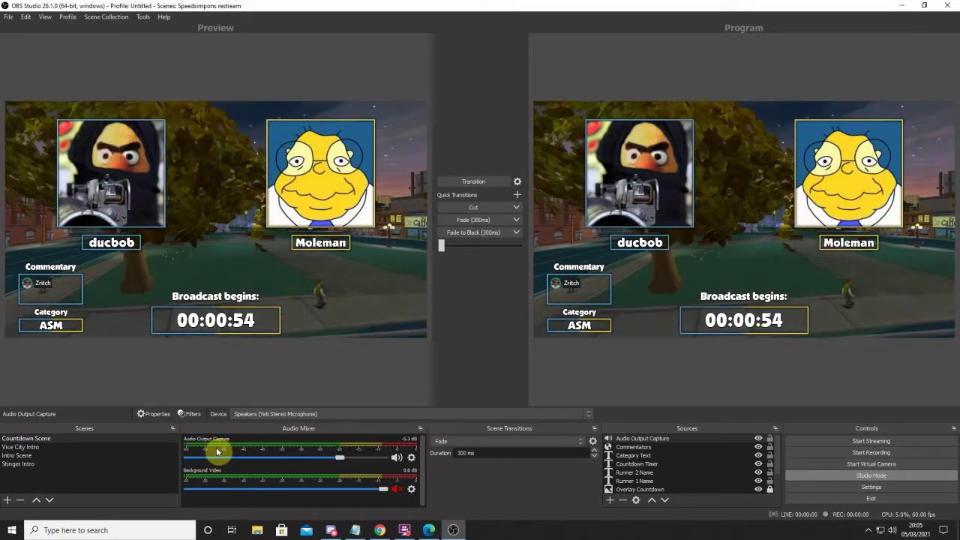
- Transition Vice City Intro to the program output, followed by the Intro Scene
{"action": "left_click", "coordinate": [68, 447]}
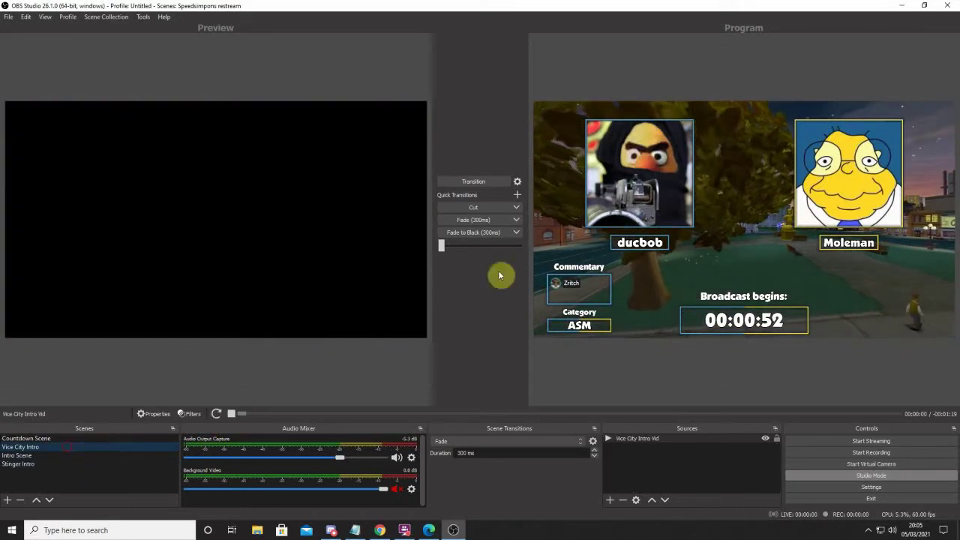
{"action": "left_click", "coordinate": [487, 181]}
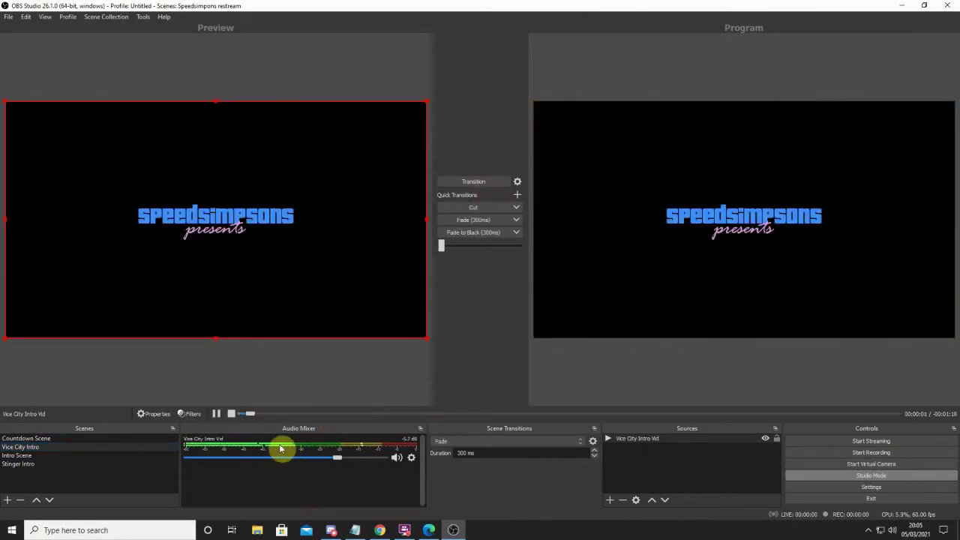
{"action": "left_click", "coordinate": [89, 456]}
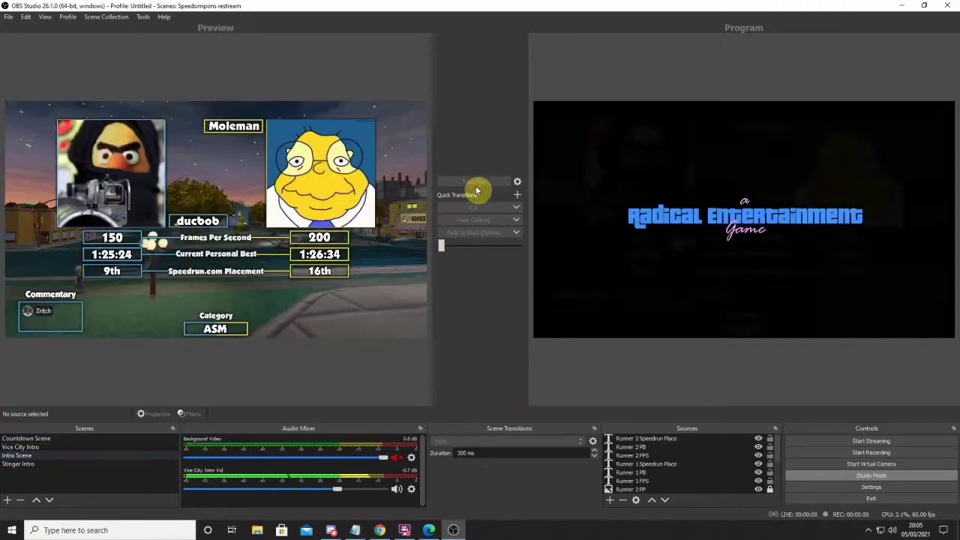
{"action": "left_click", "coordinate": [478, 183]}
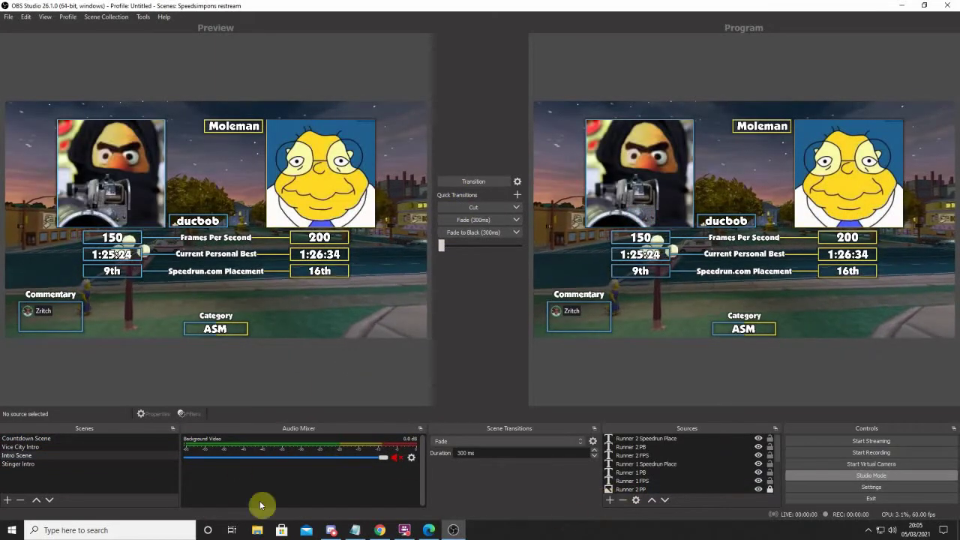
- Copy the Audio Output Capture source from the Countdown Scene into the Intro Scene
{"action": "left_click", "coordinate": [102, 439]}
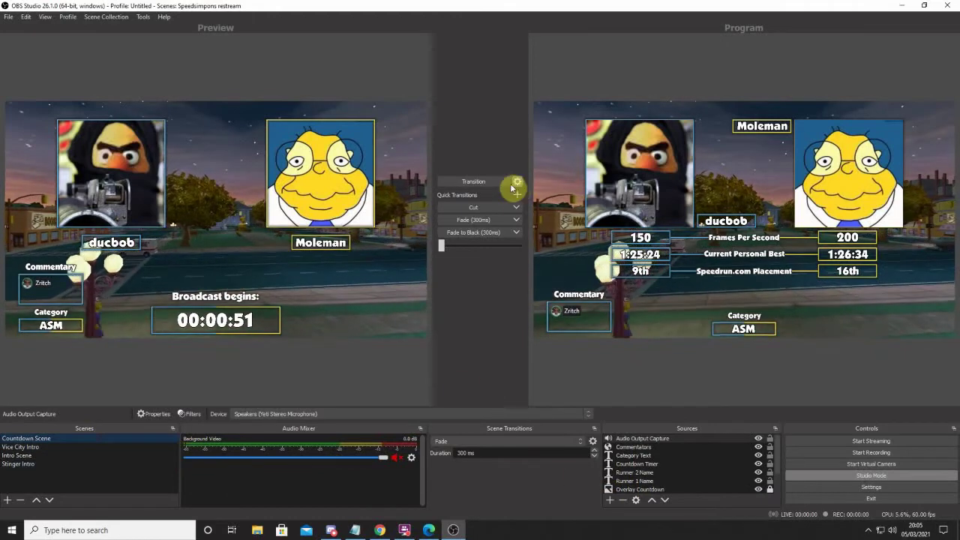
{"action": "left_click", "coordinate": [652, 438]}
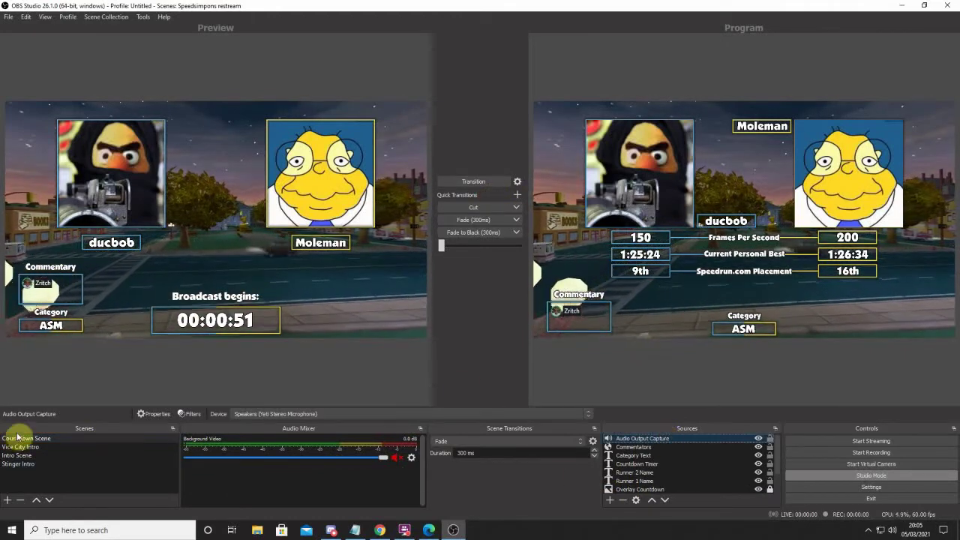
{"action": "left_click", "coordinate": [25, 456]}
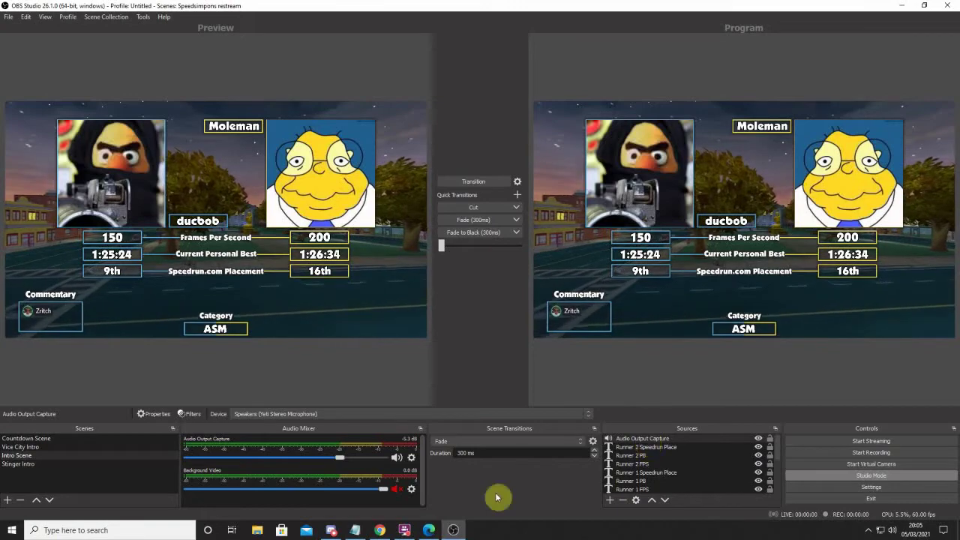
- Transition Stinger Intro to the program output from the Intro Scene
{"action": "left_click", "coordinate": [30, 464]}
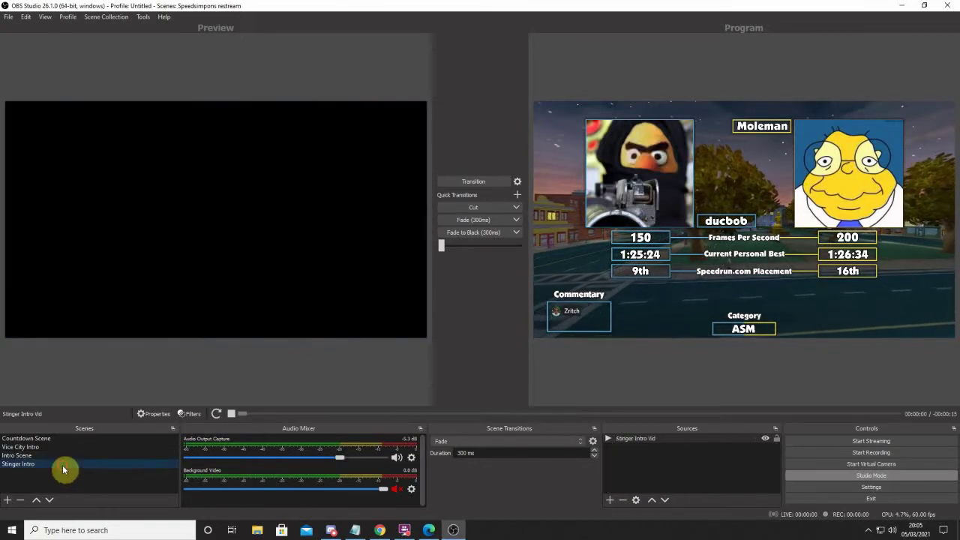
{"action": "left_click", "coordinate": [473, 182]}
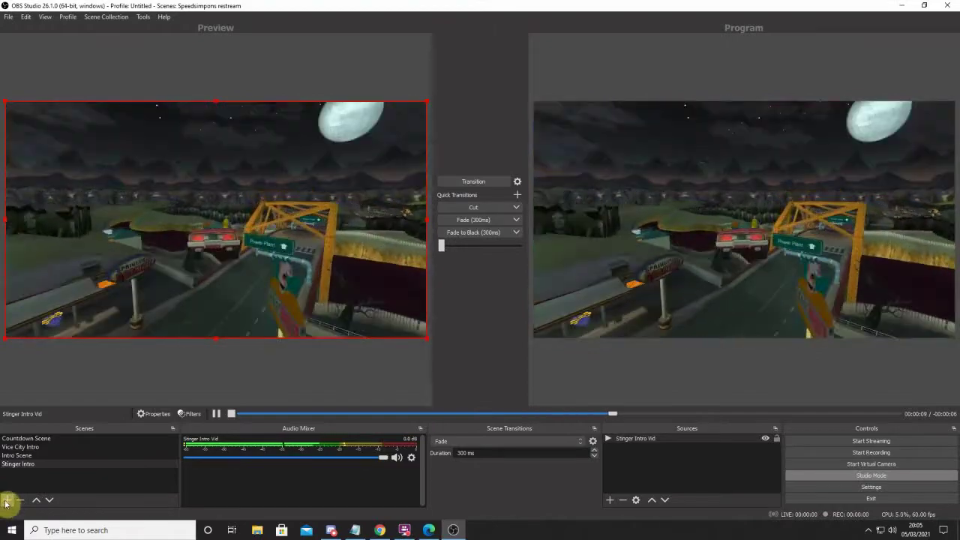
- Start adding a new scene and enter "mAIN" as its name
{"action": "left_click", "coordinate": [6, 499]}
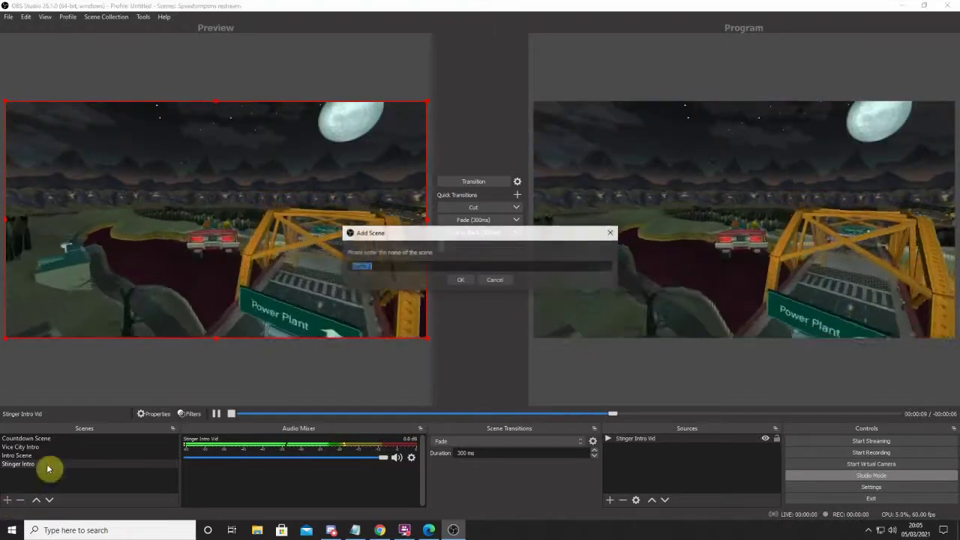
{"action": "type", "text": "M"}
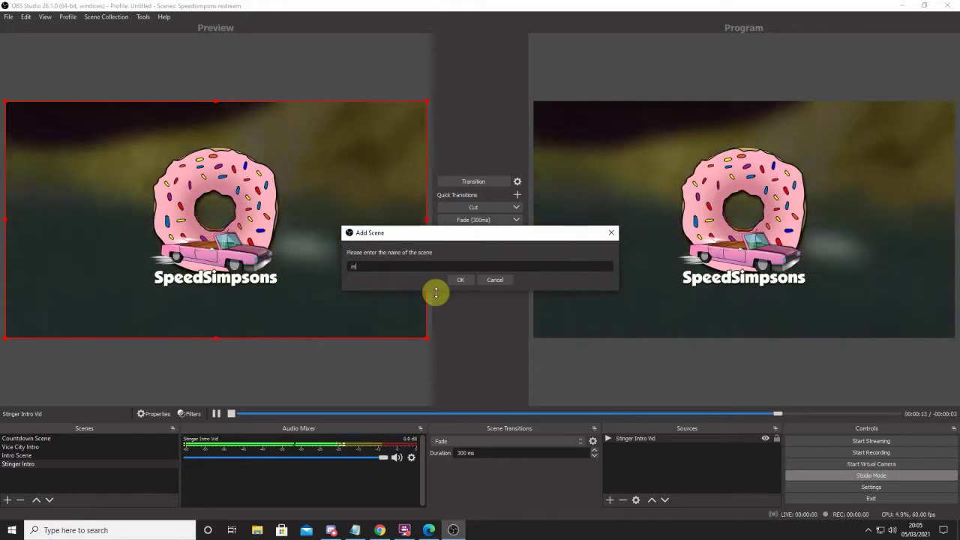
{"action": "type", "text": "AIN"}
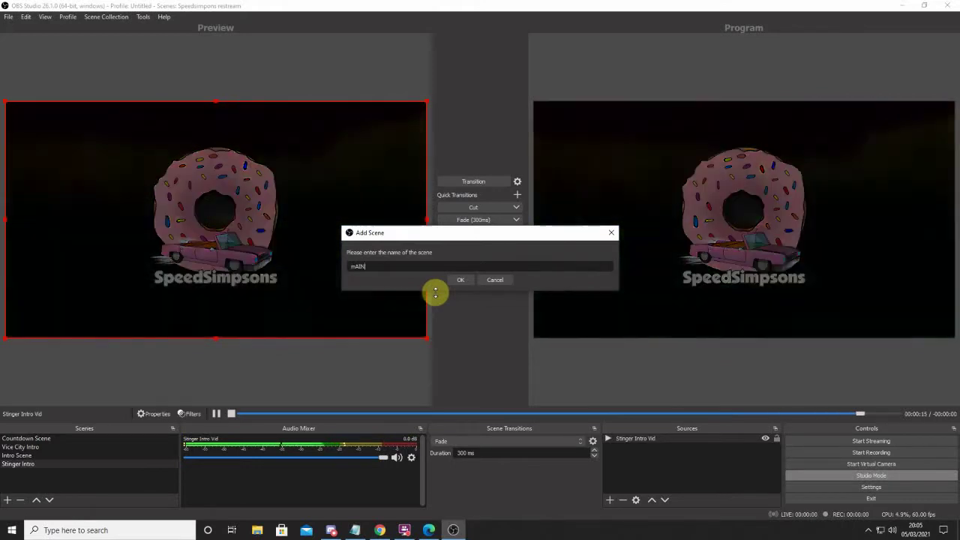
- Replace the typed text with Race Scene and create the new scene under that name
{"action": "key", "text": "BackSpace"}
{"action": "key", "text": "BackSpace"}
{"action": "key", "text": "BackSpace"}
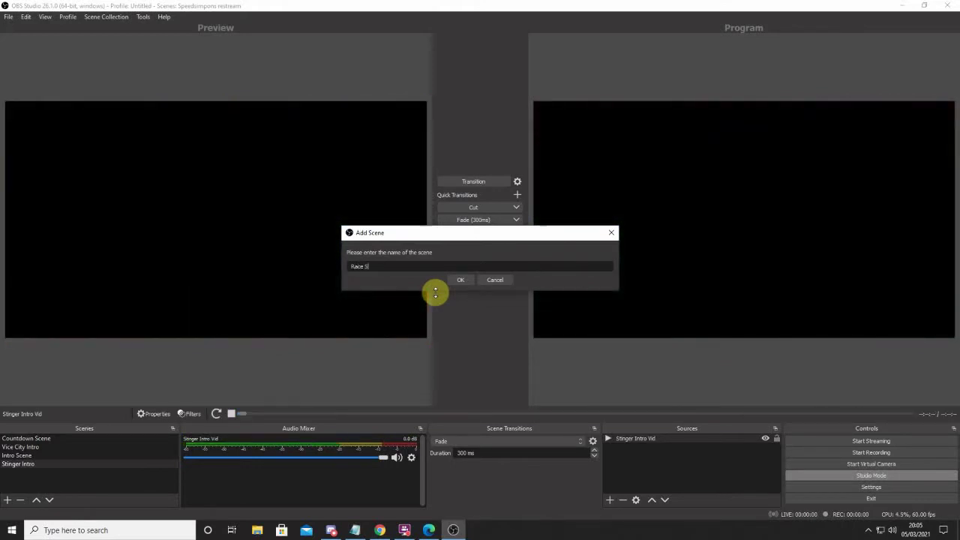
{"action": "key", "text": "Return"}
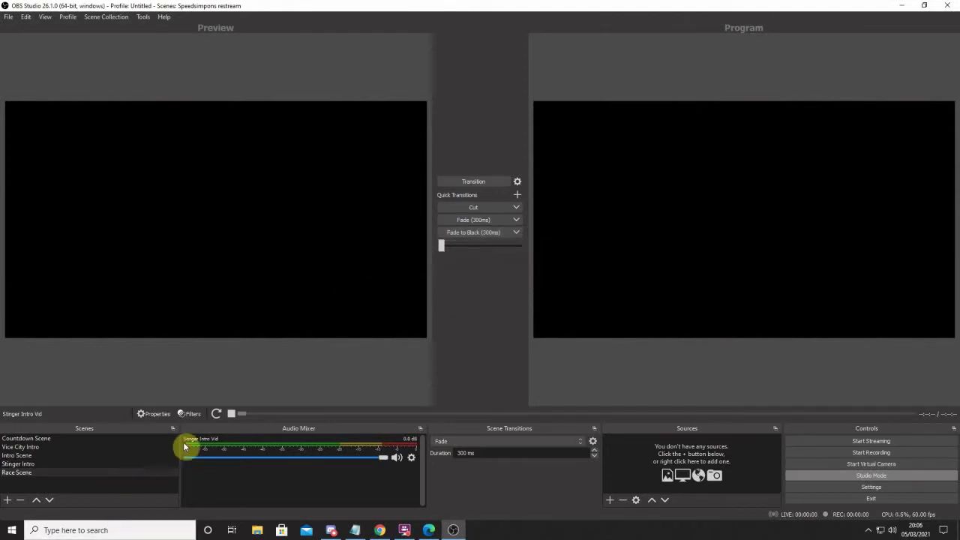
- Add a new image source named Overlay Race to the Race Scene
{"action": "left_click", "coordinate": [46, 456]}
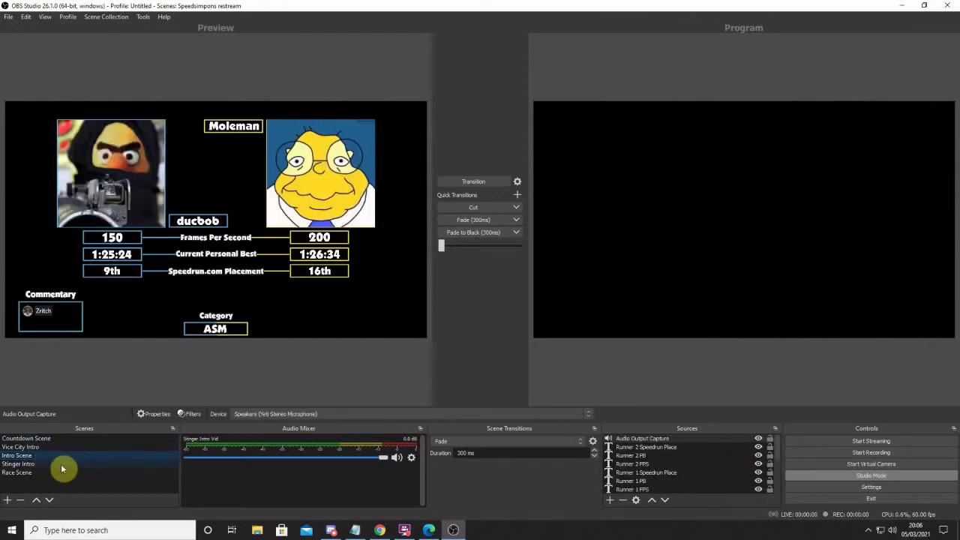
{"action": "left_click", "coordinate": [62, 470]}
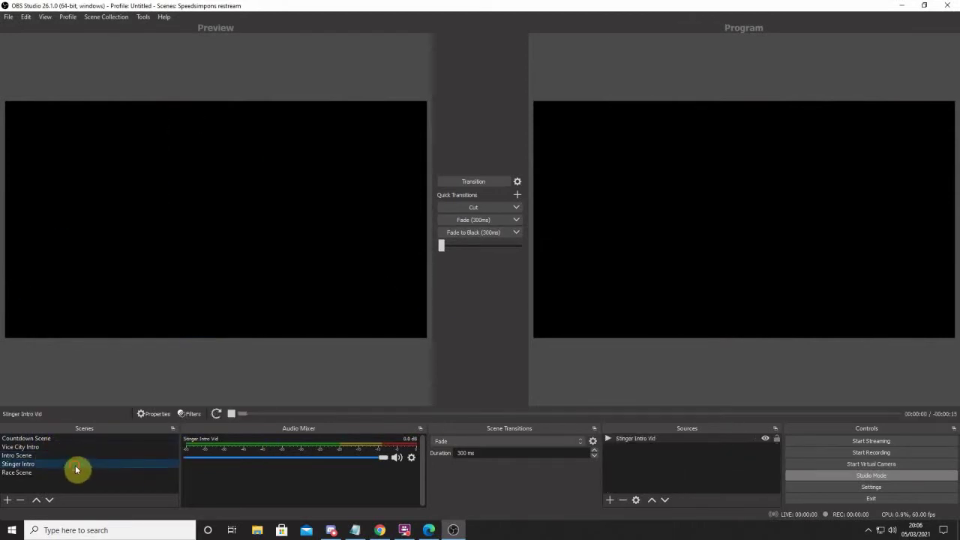
{"action": "left_click", "coordinate": [610, 500]}
{"action": "left_click", "coordinate": [655, 387]}
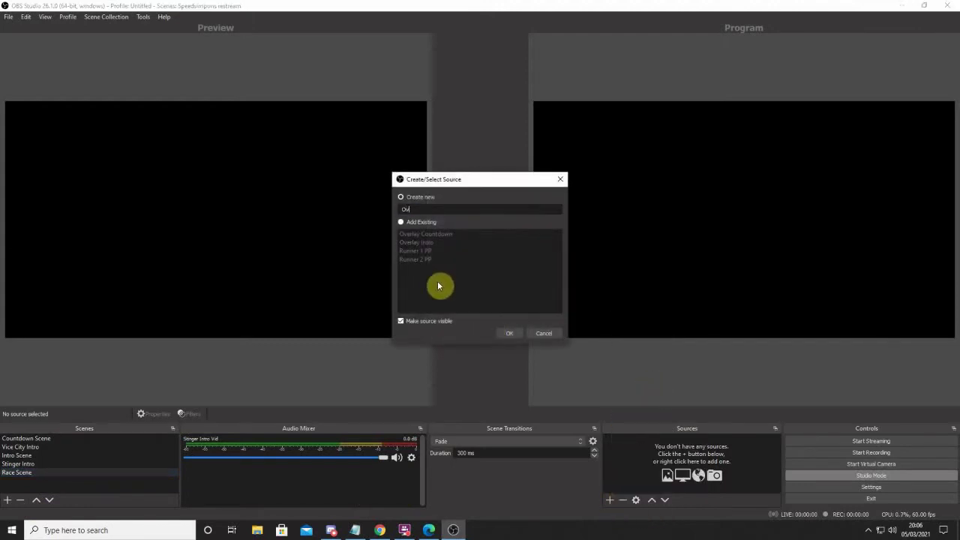
{"action": "type", "text": "Overlay Race"}
{"action": "key", "text": "Return"}
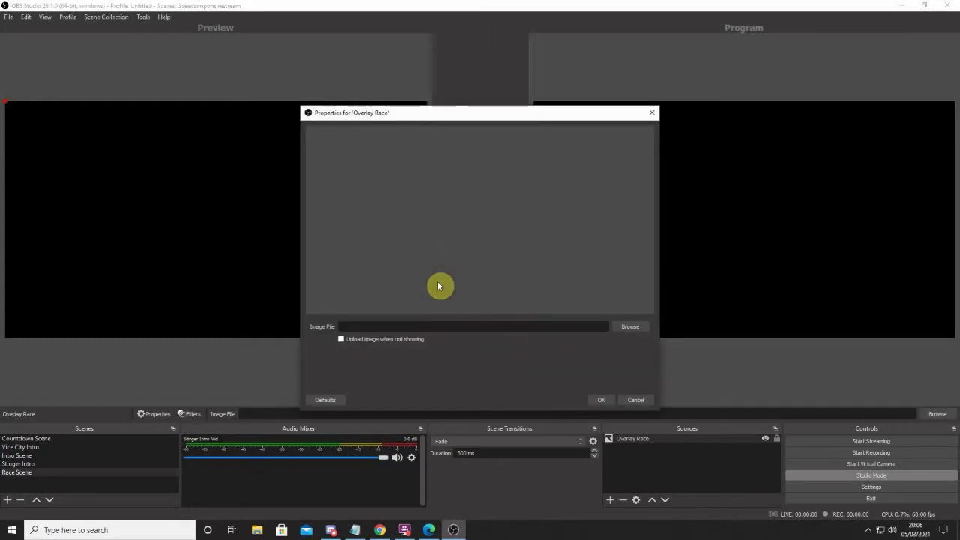
- Browse for the overlay's image file in the Desktop folder 1. General Races, subfolder 3. Race Scene
{"action": "left_click", "coordinate": [632, 325]}
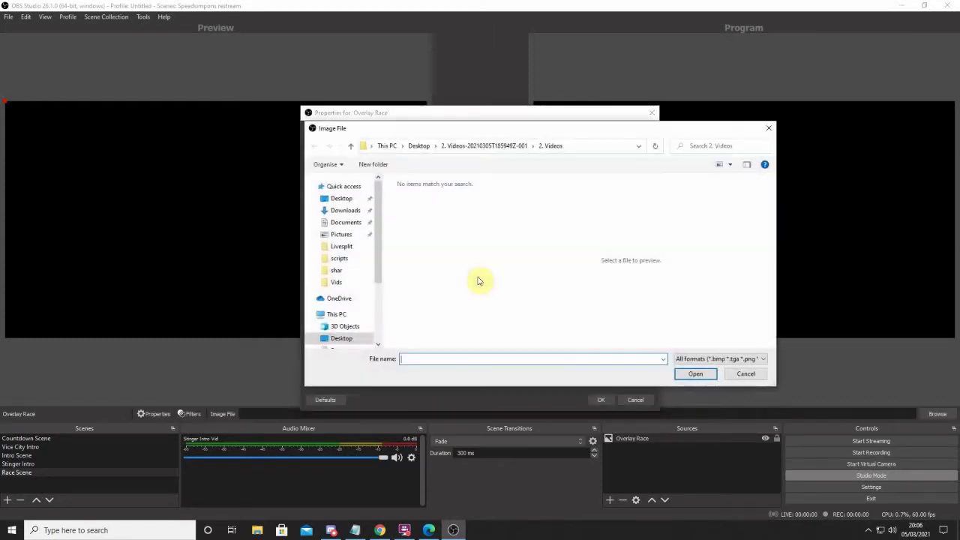
{"action": "left_click", "coordinate": [419, 147]}
{"action": "scroll", "coordinate": [417, 255], "scroll_direction": "down", "scroll_amount": 3}
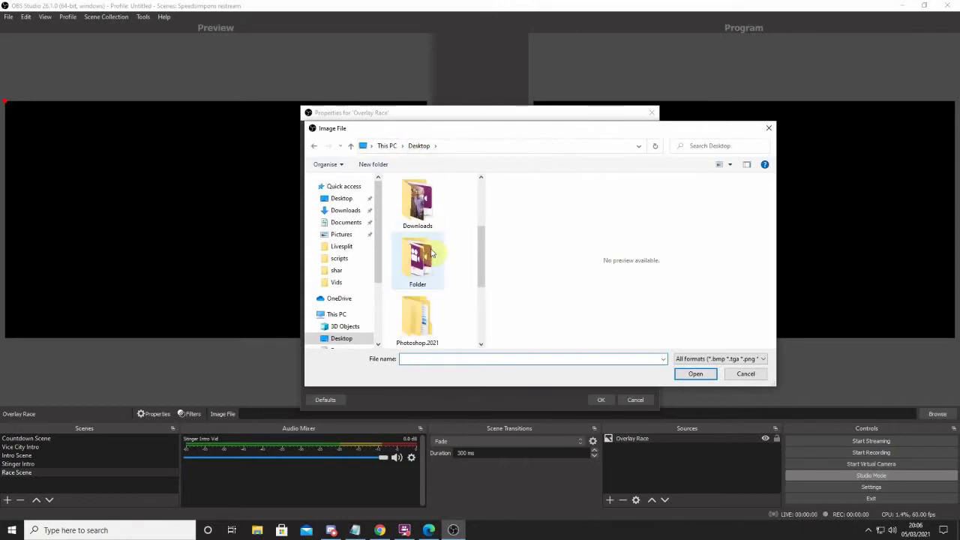
{"action": "scroll", "coordinate": [417, 255], "scroll_direction": "up", "scroll_amount": 3}
{"action": "double_click", "coordinate": [425, 215]}
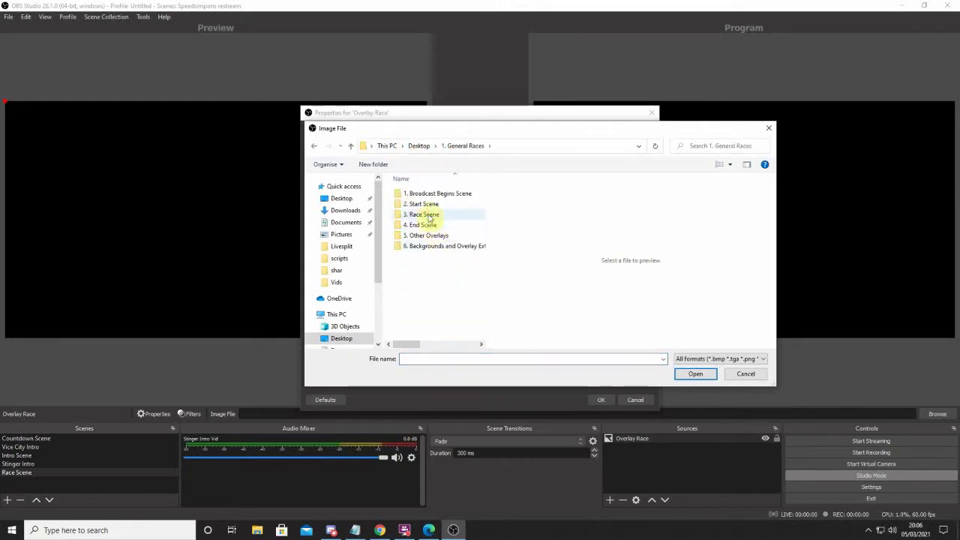
{"action": "double_click", "coordinate": [429, 215]}
- Preview the available overlay images and load RaceOverlay.png into the Overlay Race source
{"action": "left_click", "coordinate": [422, 266]}
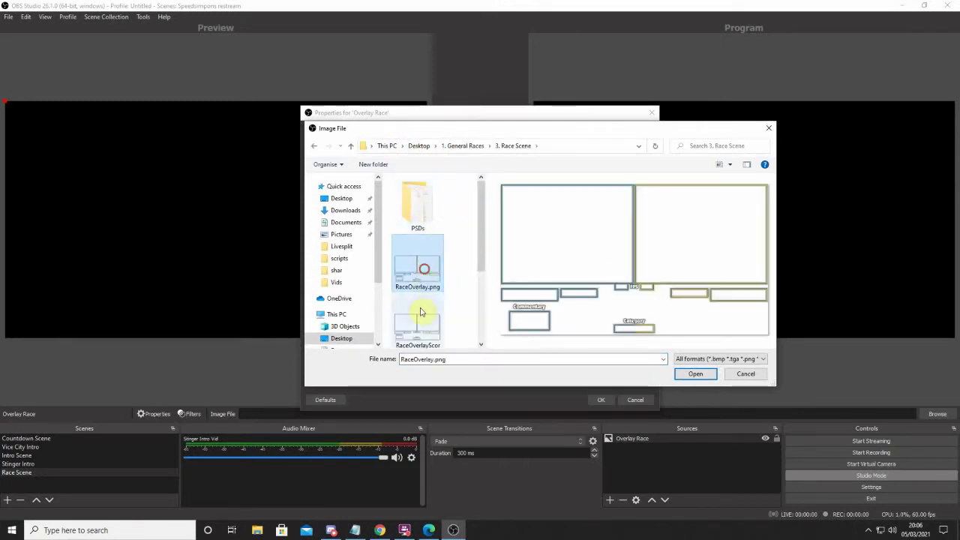
{"action": "left_click", "coordinate": [420, 314]}
{"action": "left_click", "coordinate": [420, 259]}
{"action": "scroll", "coordinate": [428, 302], "scroll_direction": "down", "scroll_amount": 2}
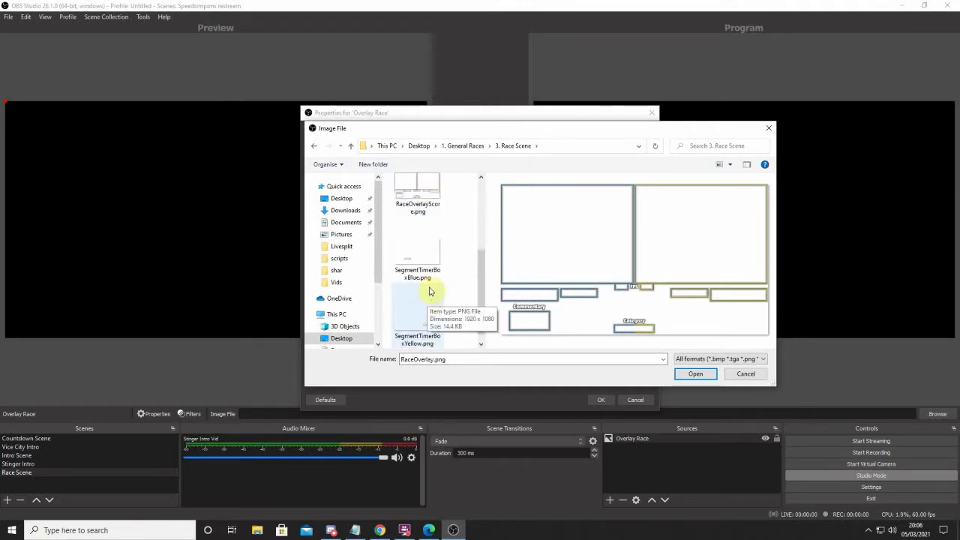
{"action": "scroll", "coordinate": [430, 292], "scroll_direction": "up", "scroll_amount": 1}
{"action": "left_click", "coordinate": [427, 225]}
{"action": "left_click", "coordinate": [429, 249]}
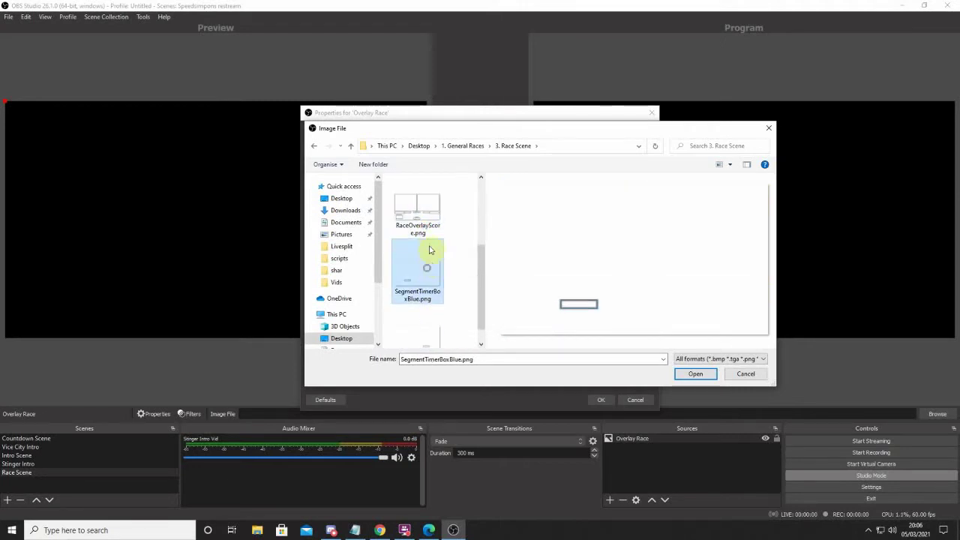
{"action": "scroll", "coordinate": [430, 252], "scroll_direction": "up", "scroll_amount": 2}
{"action": "left_click", "coordinate": [427, 259]}
{"action": "double_click", "coordinate": [425, 276]}
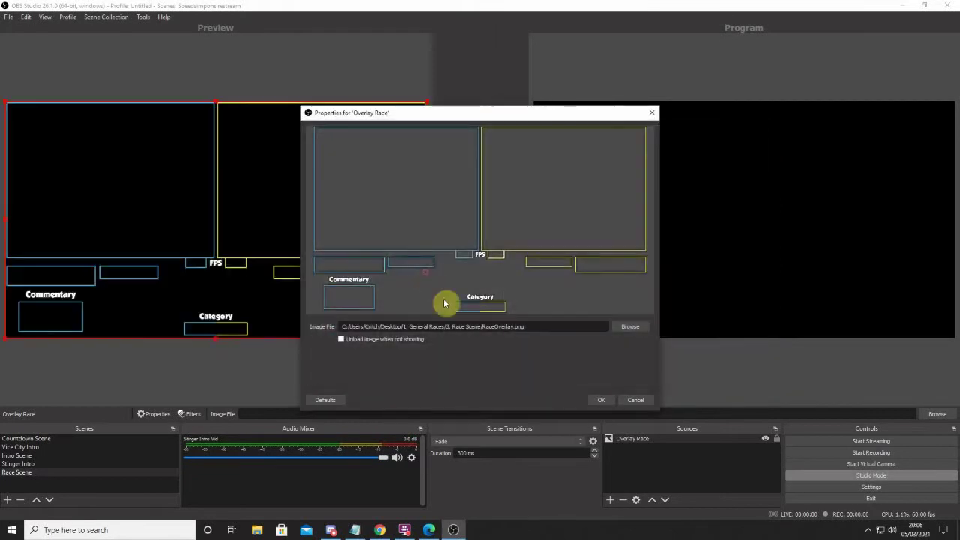
{"action": "left_click", "coordinate": [600, 399]}
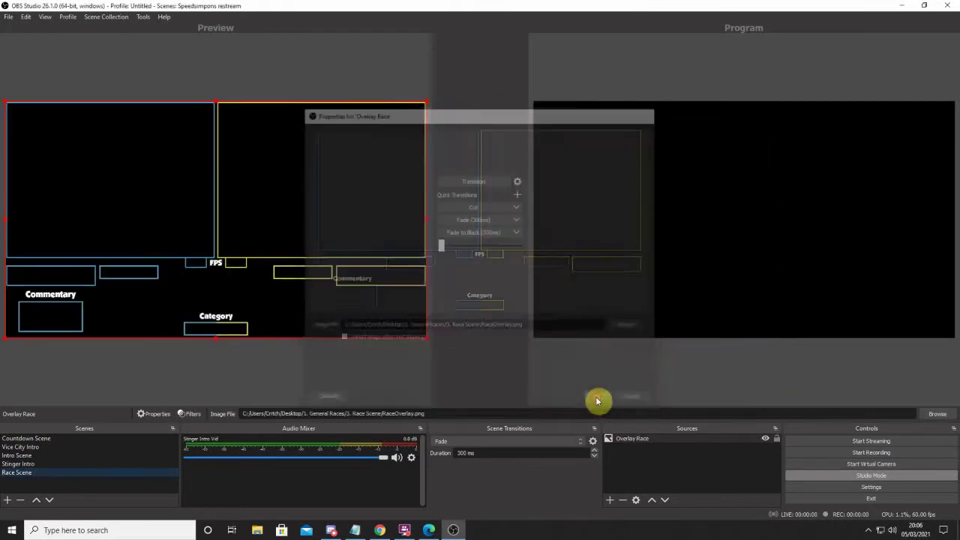
- Add another new image source named Background Race to the scene
{"action": "left_click", "coordinate": [609, 500]}
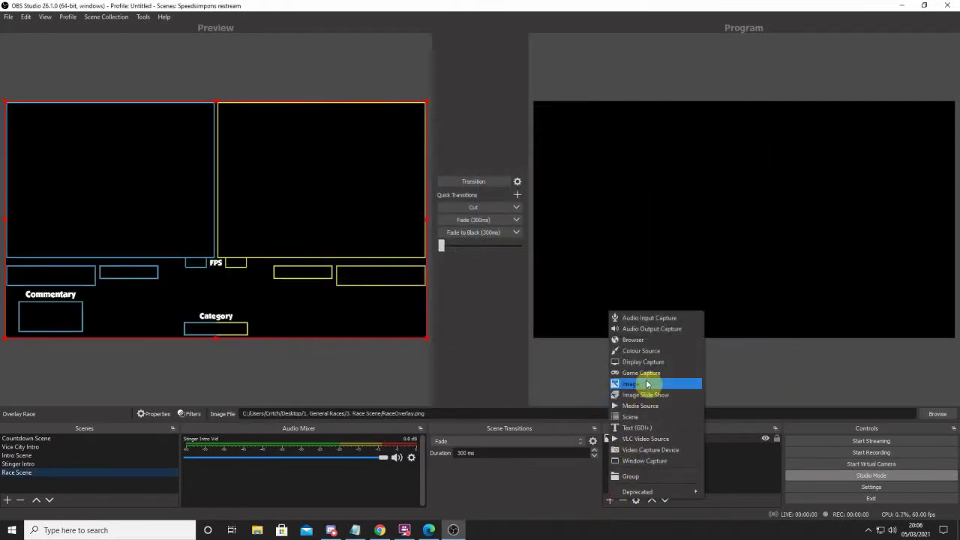
{"action": "left_click", "coordinate": [648, 384]}
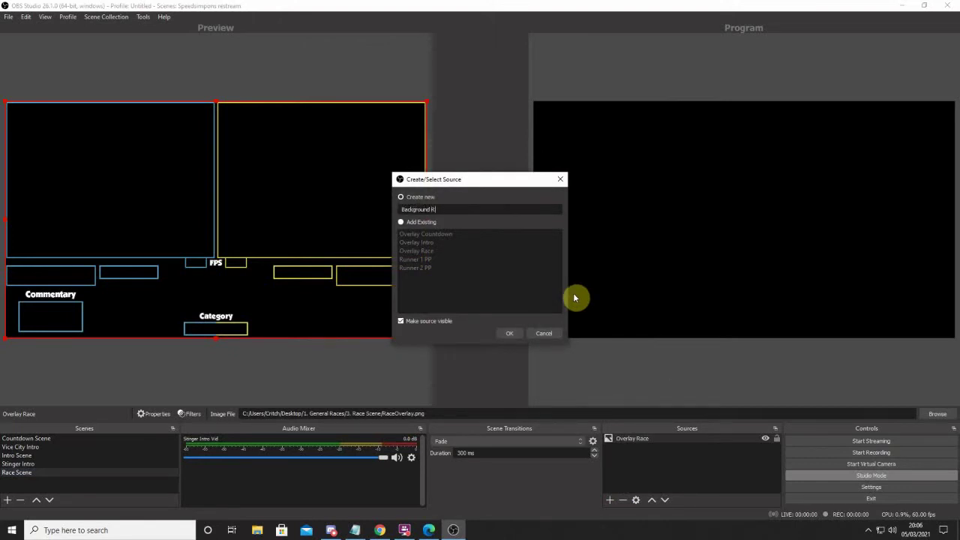
{"action": "key", "text": "Return"}
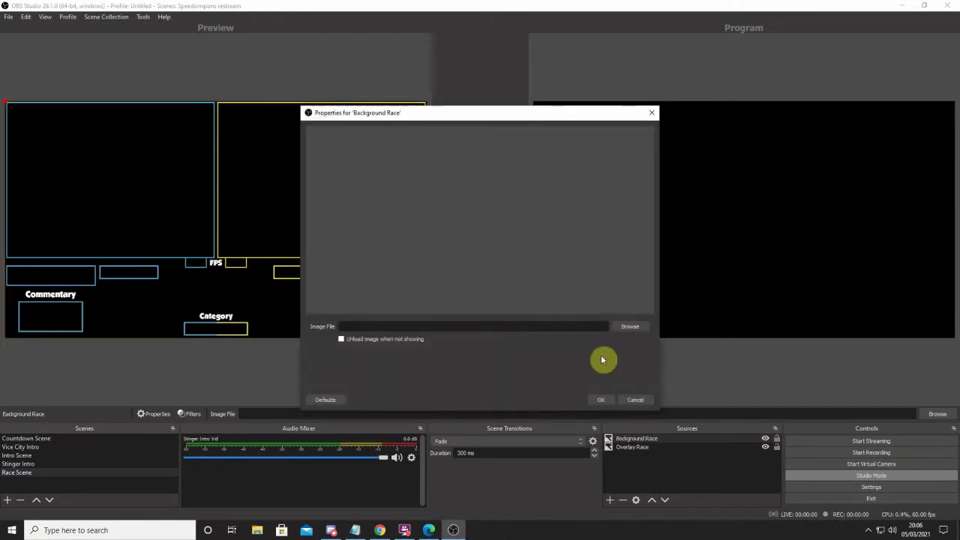
- Load RaceBackground.png from 6. Backgrounds and Overlay Extras, subfolder 1. Backgrounds, into the Background Race source
{"action": "left_click", "coordinate": [628, 326]}
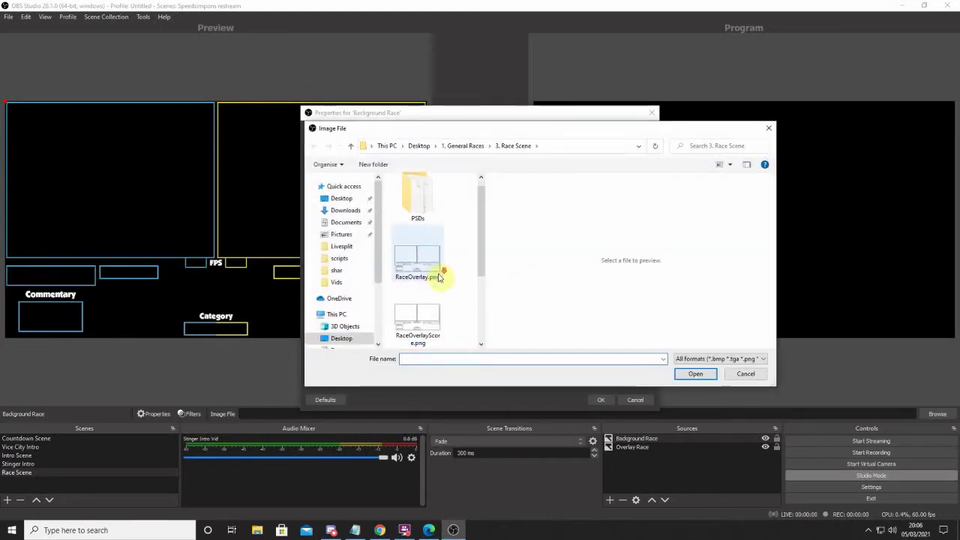
{"action": "scroll", "coordinate": [437, 272], "scroll_direction": "down", "scroll_amount": 2}
{"action": "scroll", "coordinate": [433, 293], "scroll_direction": "up", "scroll_amount": 2}
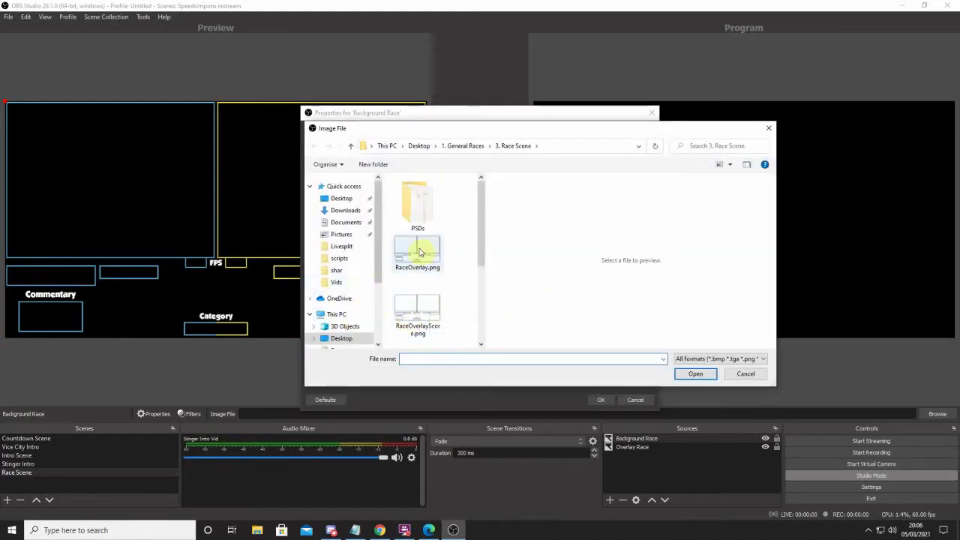
{"action": "left_click", "coordinate": [463, 147]}
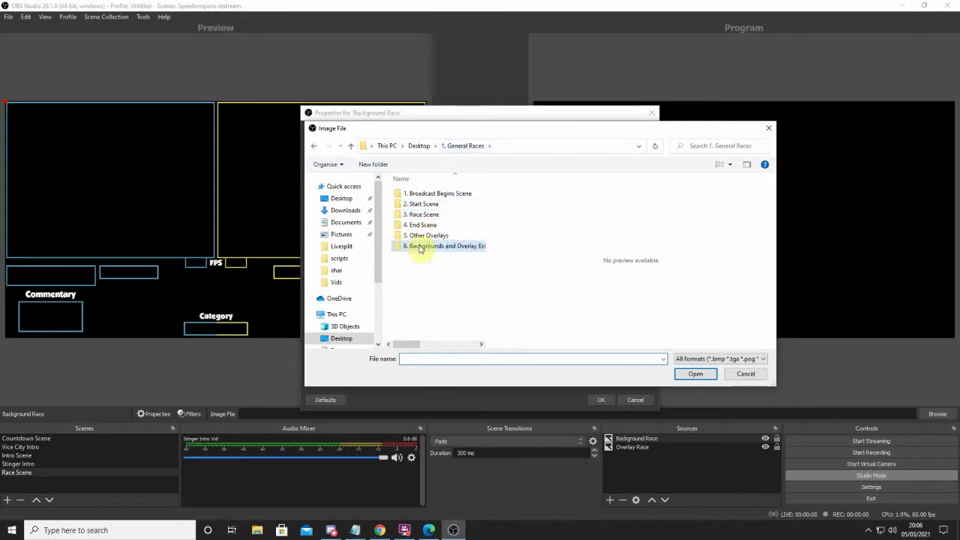
{"action": "double_click", "coordinate": [420, 246]}
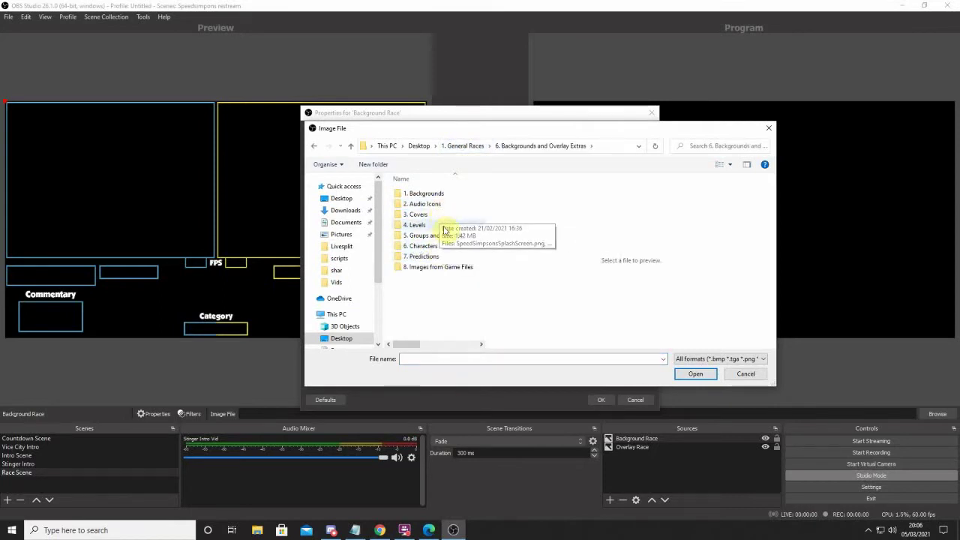
{"action": "double_click", "coordinate": [435, 197]}
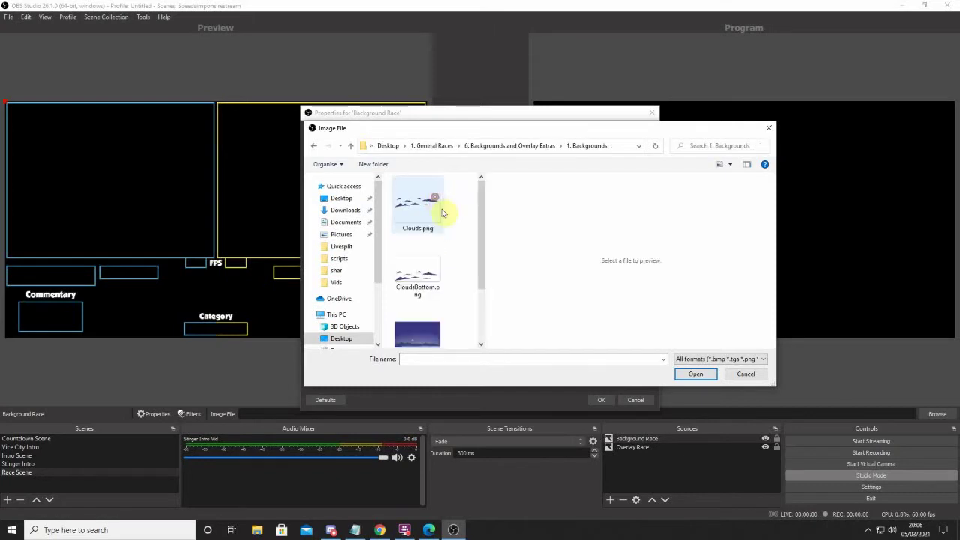
{"action": "scroll", "coordinate": [441, 217], "scroll_direction": "down", "scroll_amount": 3}
{"action": "left_click", "coordinate": [432, 319]}
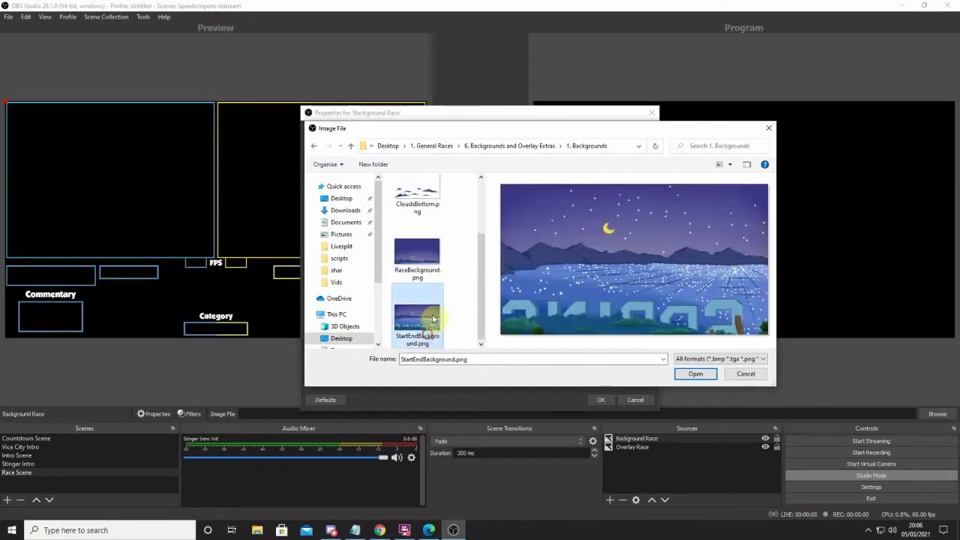
{"action": "double_click", "coordinate": [435, 259]}
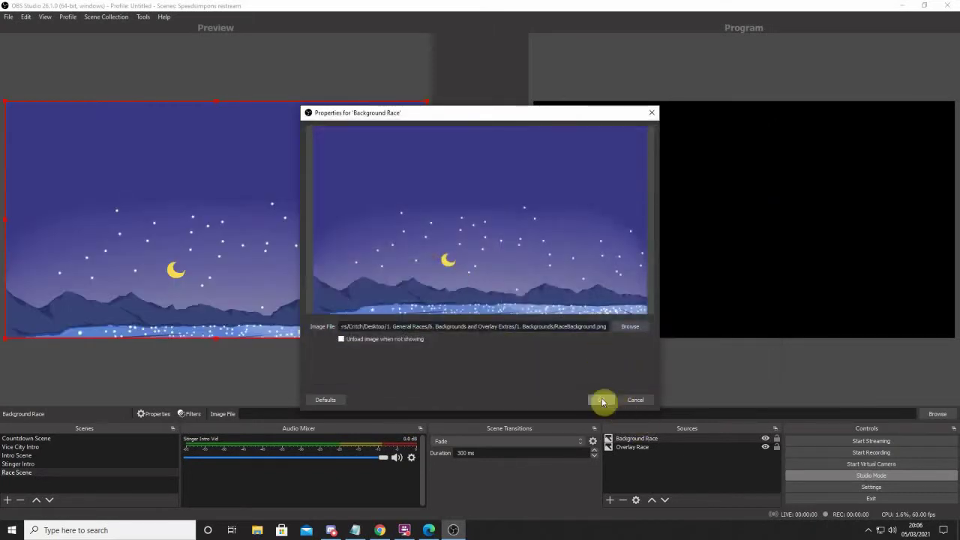
{"action": "left_click", "coordinate": [600, 400]}
- Place the Background Race source beneath Overlay Race and lock it
{"action": "left_click_drag", "start_coordinate": [653, 451], "coordinate": [651, 448]}
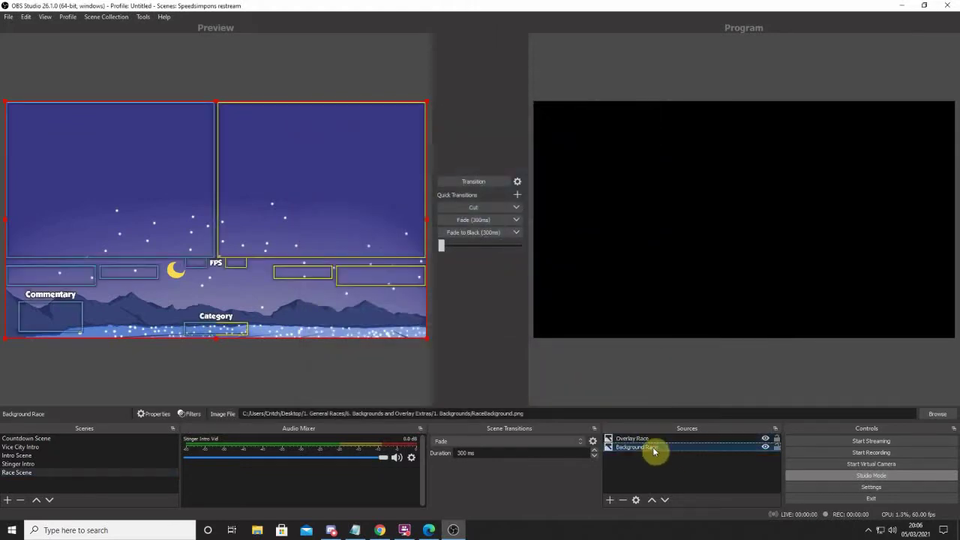
{"action": "left_click", "coordinate": [699, 440]}
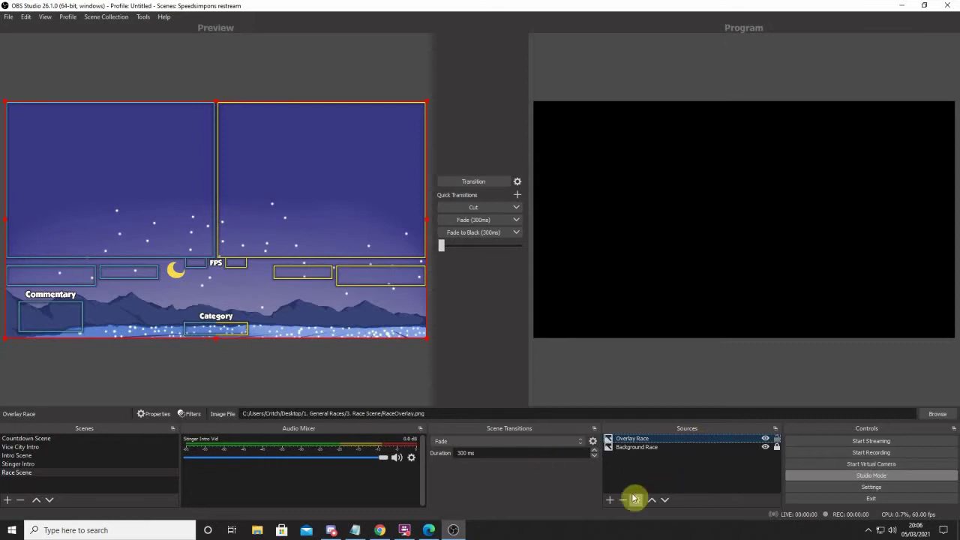
- Add a new image source named Clouds to the Race Scene
{"action": "left_click", "coordinate": [610, 500]}
{"action": "left_click", "coordinate": [637, 389]}
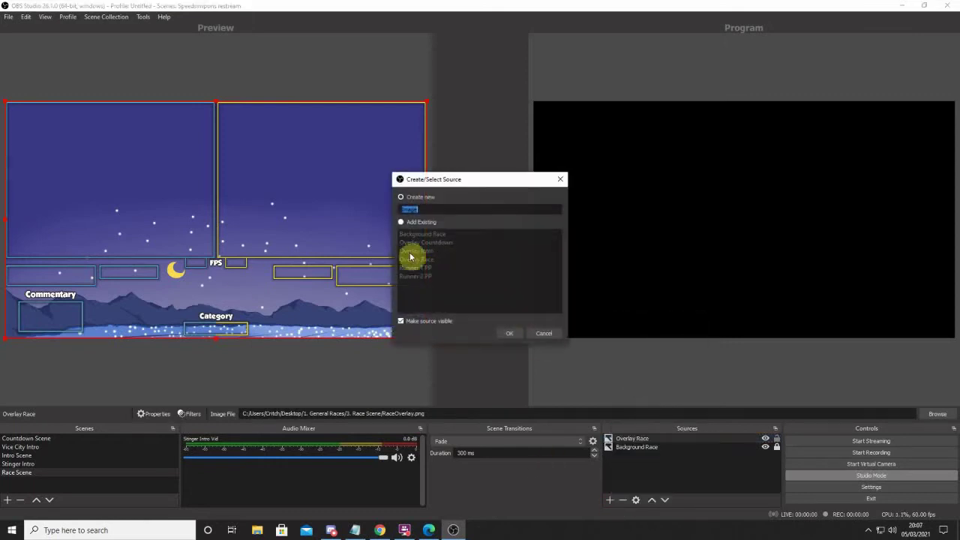
{"action": "type", "text": "Clouds"}
{"action": "key", "text": "Return"}
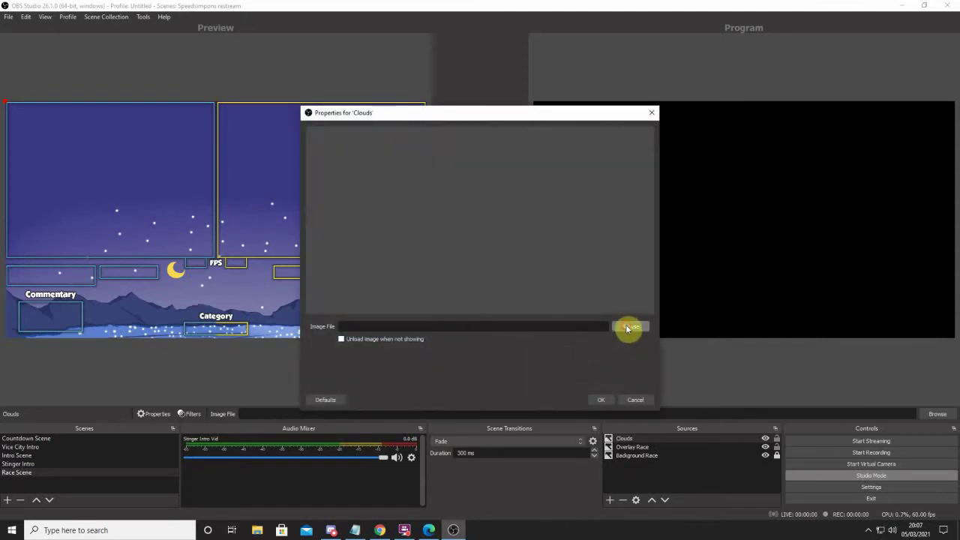
- Load CloudsBottom.png into the Clouds source and place it between Overlay Race and Background Race
{"action": "left_click", "coordinate": [627, 327]}
{"action": "left_click", "coordinate": [420, 262]}
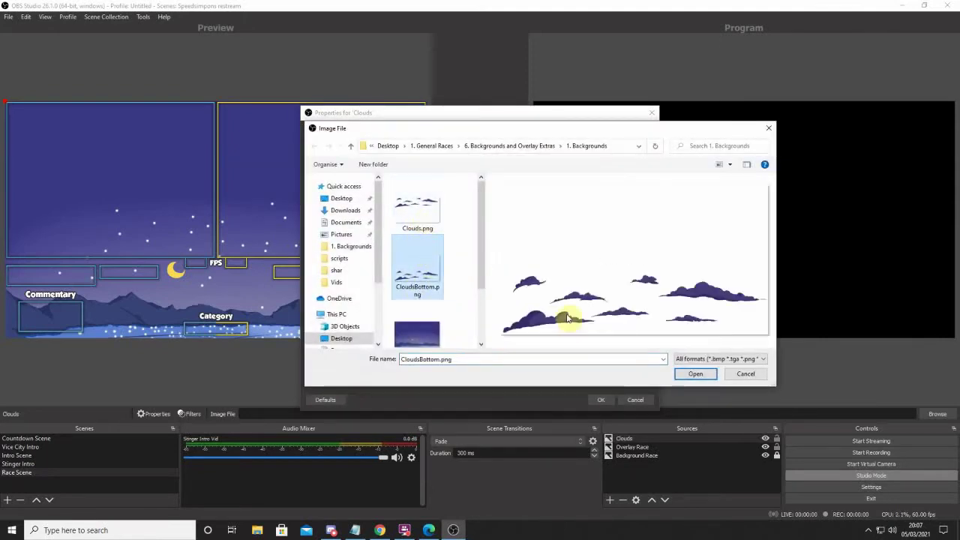
{"action": "left_click", "coordinate": [427, 214]}
{"action": "left_click", "coordinate": [406, 260]}
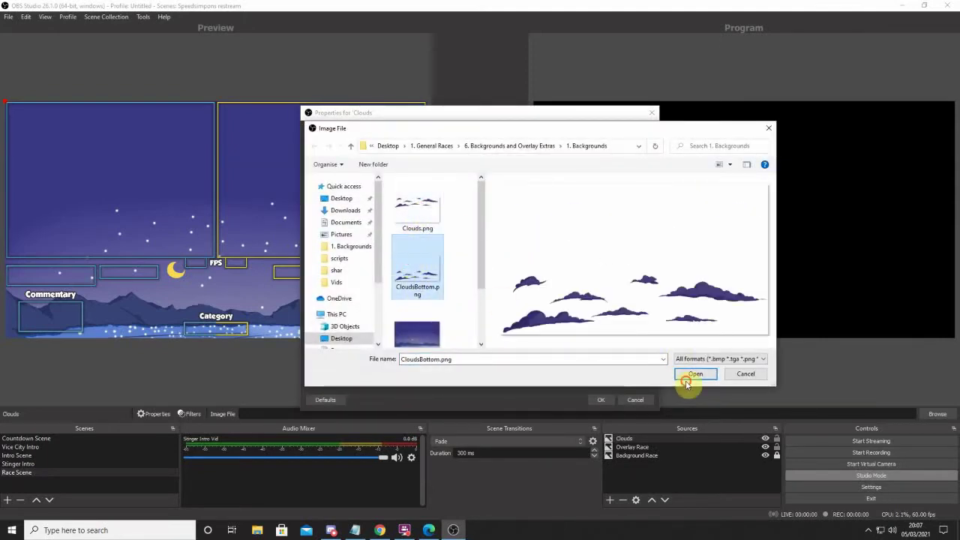
{"action": "left_click", "coordinate": [693, 374]}
{"action": "left_click", "coordinate": [600, 400]}
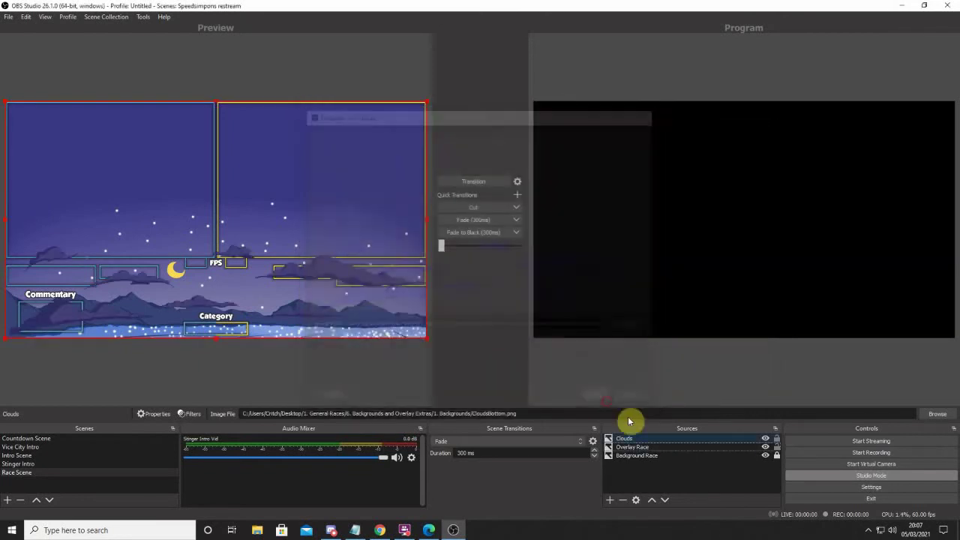
{"action": "left_click_drag", "start_coordinate": [635, 438], "coordinate": [638, 451]}
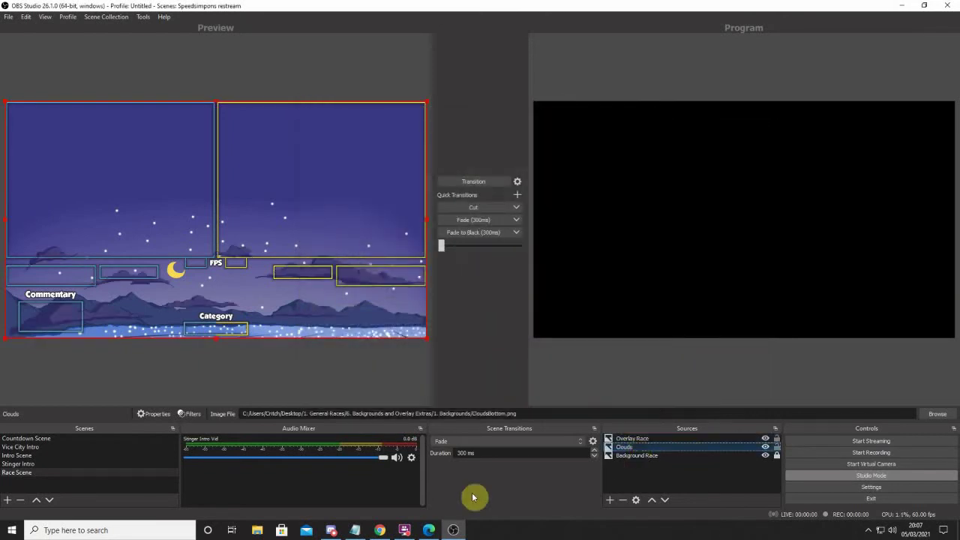
{"action": "right_click", "coordinate": [644, 449]}
{"action": "left_click", "coordinate": [666, 441]}
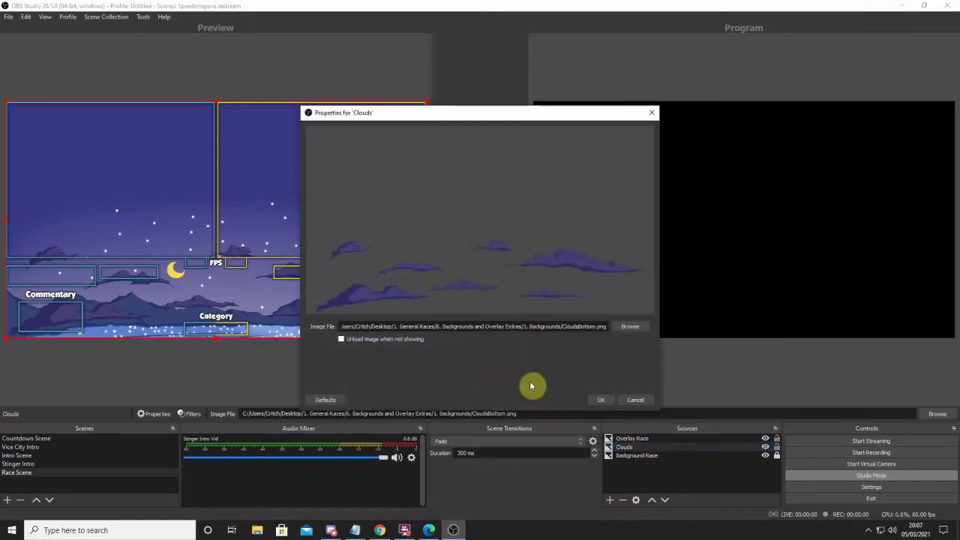
{"action": "left_click", "coordinate": [629, 403]}
- Add a Scroll effect filter with its default name to the Clouds source
{"action": "right_click", "coordinate": [622, 447]}
{"action": "left_click", "coordinate": [643, 369]}
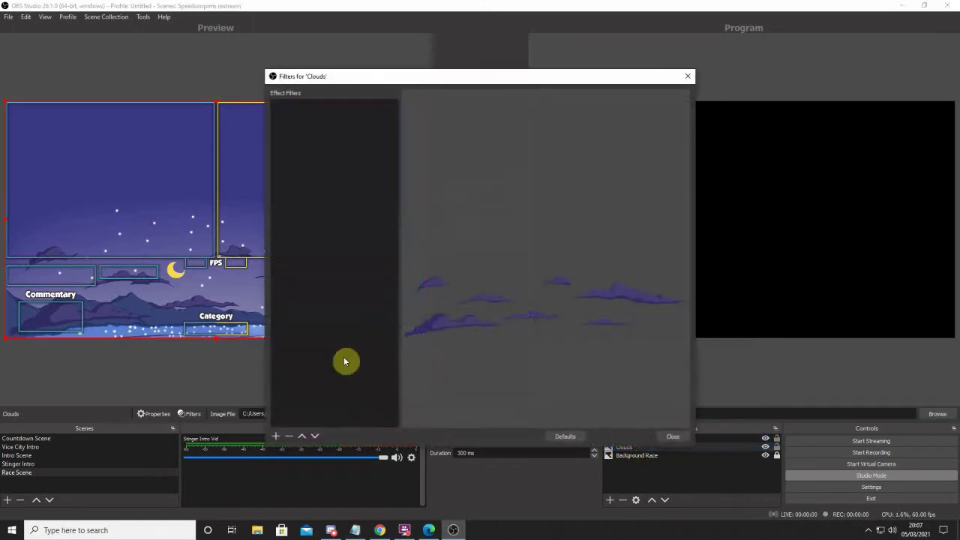
{"action": "left_click", "coordinate": [277, 438]}
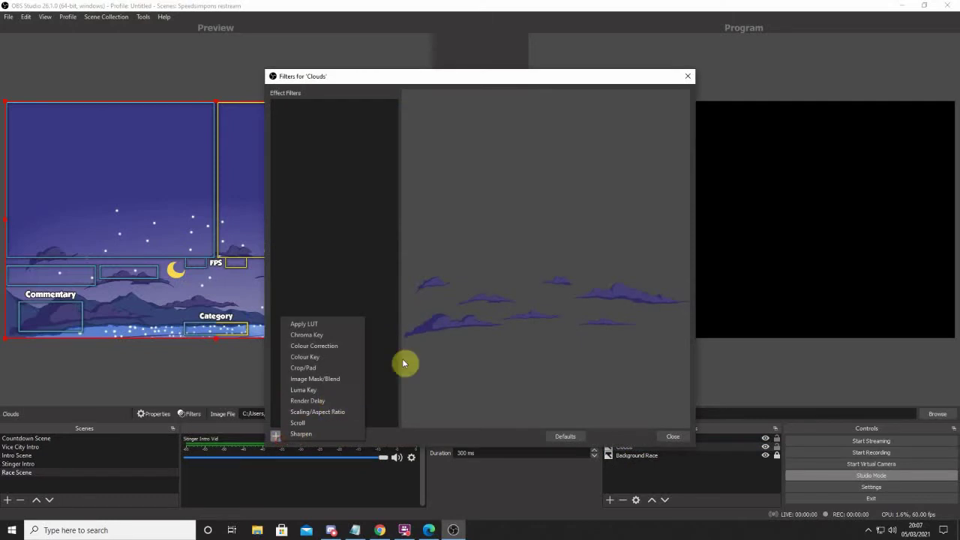
{"action": "left_click", "coordinate": [330, 423]}
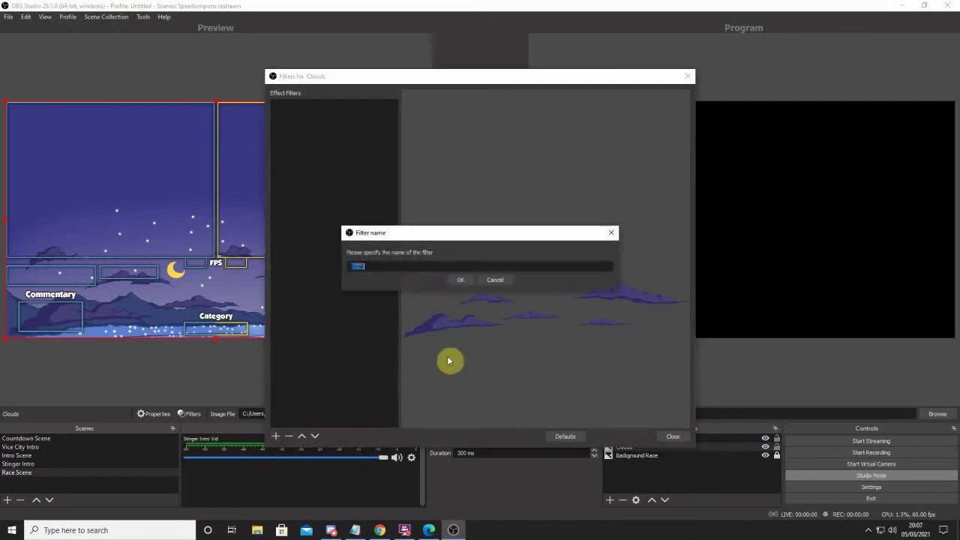
{"action": "left_click", "coordinate": [464, 280]}
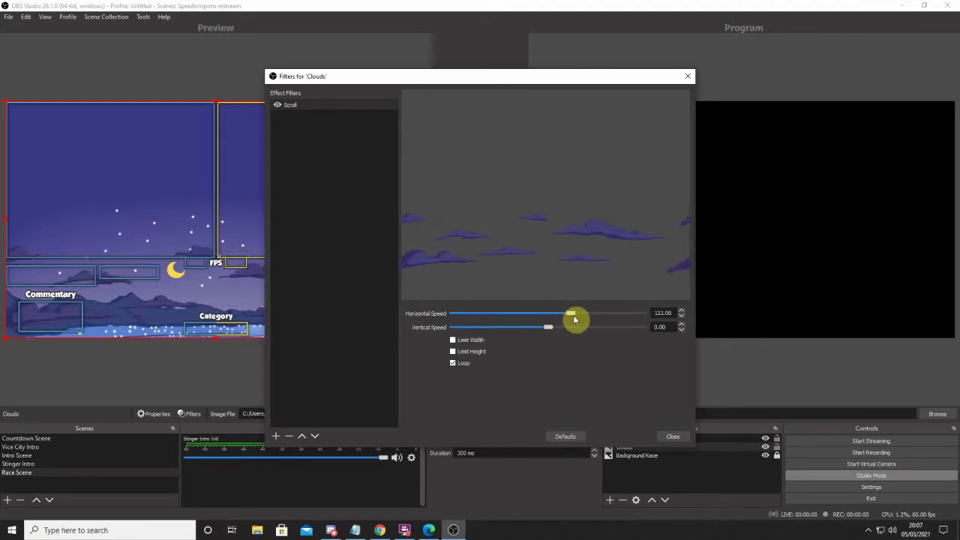
- Set the Clouds Scroll filter's horizontal speed to about 12, keeping Loop enabled, and close the filters
{"action": "left_click_drag", "start_coordinate": [574, 318], "coordinate": [657, 316]}
{"action": "left_click_drag", "start_coordinate": [597, 316], "coordinate": [567, 325]}
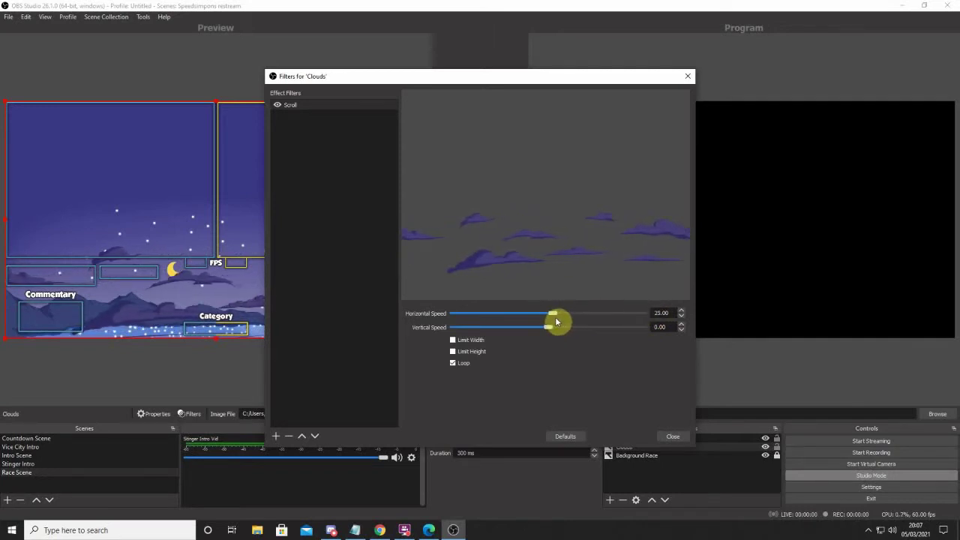
{"action": "left_click_drag", "start_coordinate": [556, 321], "coordinate": [554, 323]}
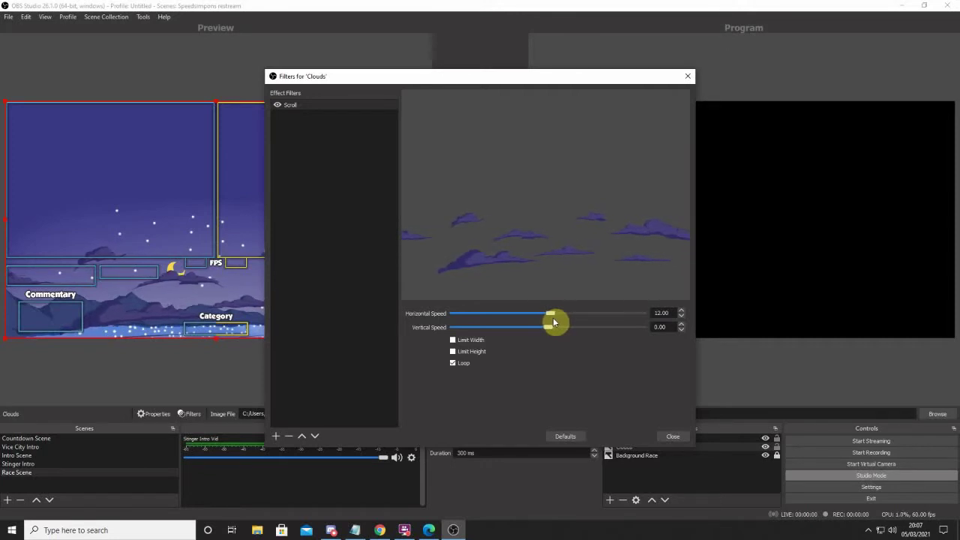
{"action": "left_click_drag", "start_coordinate": [556, 319], "coordinate": [553, 323]}
{"action": "left_click", "coordinate": [672, 438]}
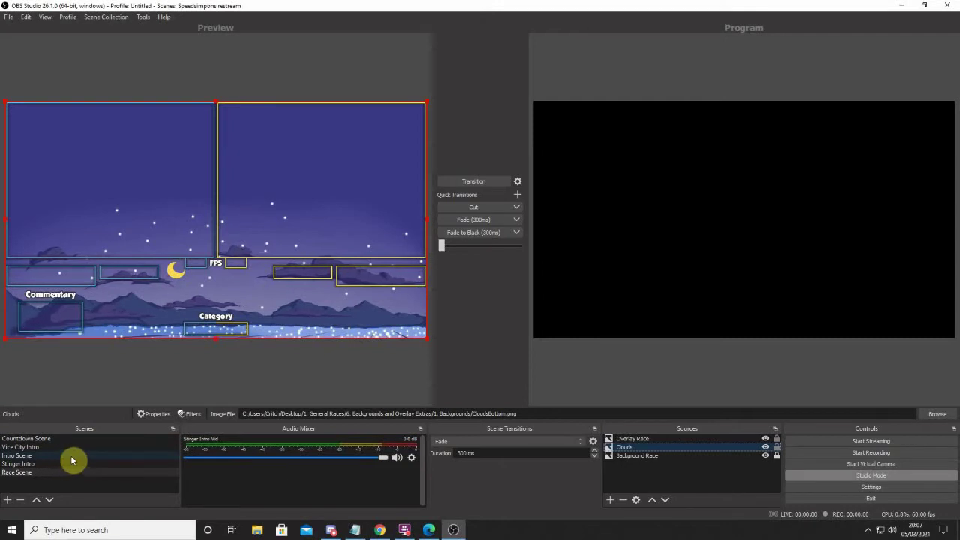
- Transition the Intro Scene to Program and copy its Runner 1 FPS text source into the Race Scene
{"action": "left_click", "coordinate": [21, 456]}
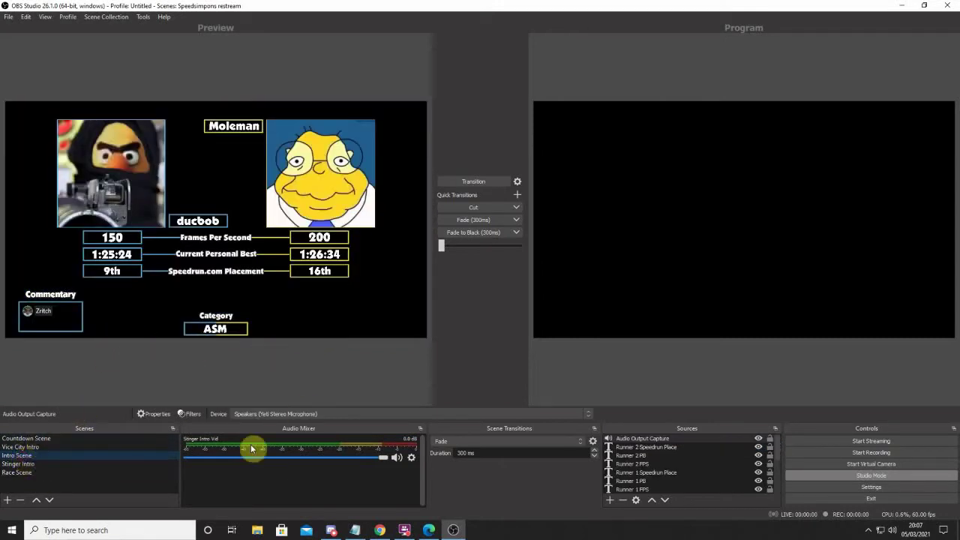
{"action": "left_click", "coordinate": [449, 181]}
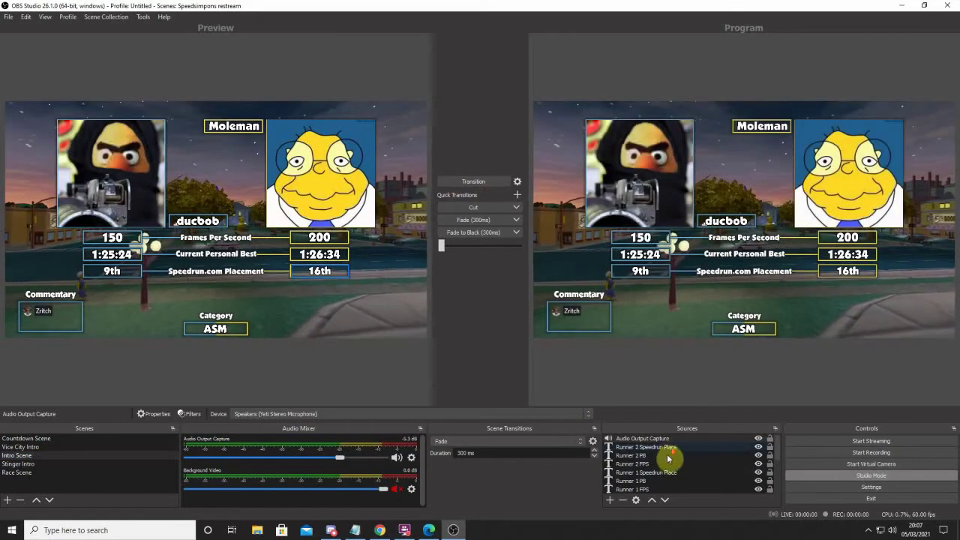
{"action": "scroll", "coordinate": [664, 463], "scroll_direction": "down", "scroll_amount": 2}
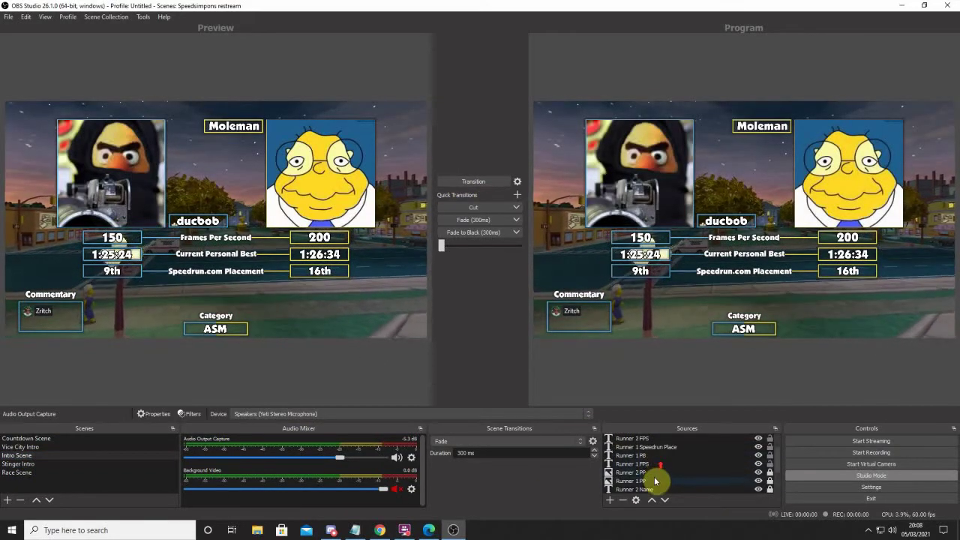
{"action": "left_click", "coordinate": [644, 464]}
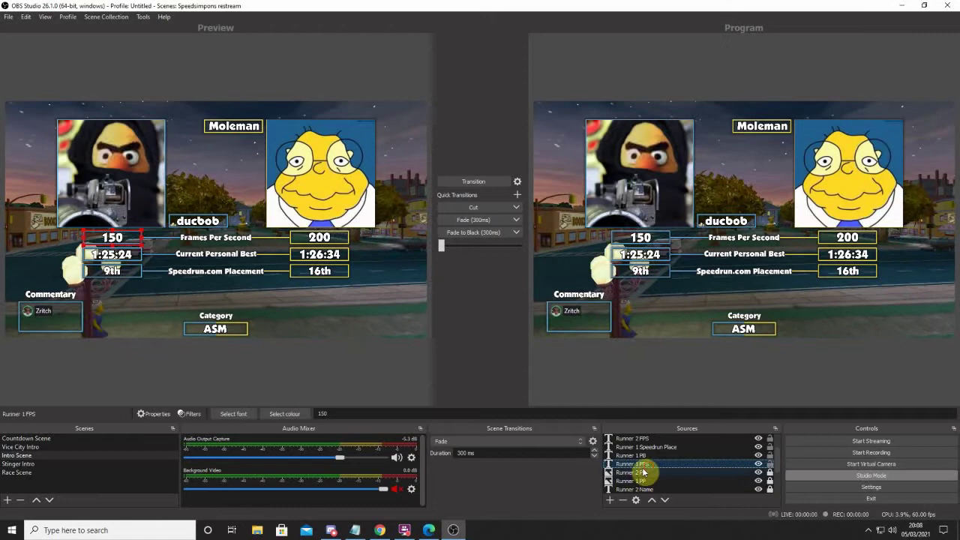
{"action": "left_click", "coordinate": [61, 473]}
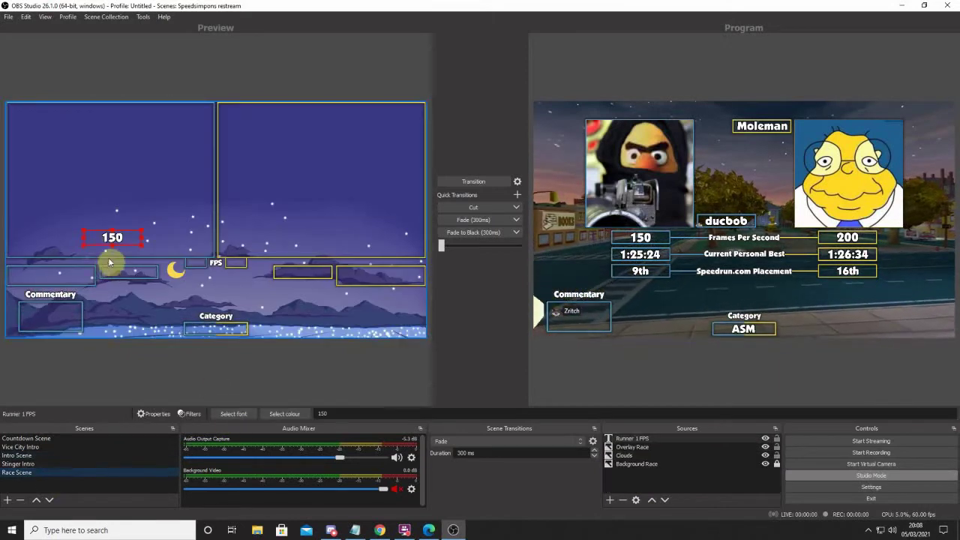
- Shrink the Runner 1 FPS text onto the small blue FPS box and turn off Studio Mode, staying on the Race Scene
{"action": "left_click_drag", "start_coordinate": [111, 239], "coordinate": [196, 264]}
{"action": "left_click", "coordinate": [836, 475]}
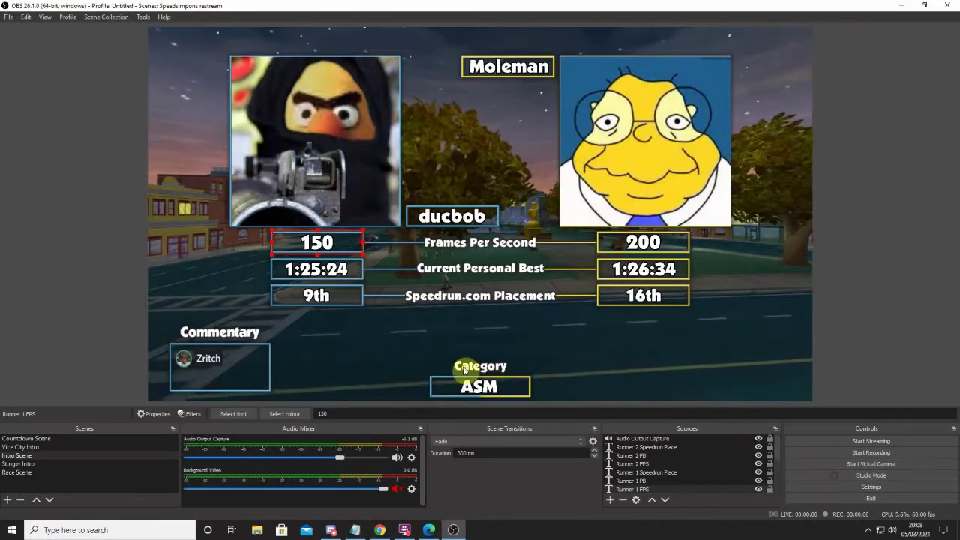
{"action": "left_click", "coordinate": [34, 472]}
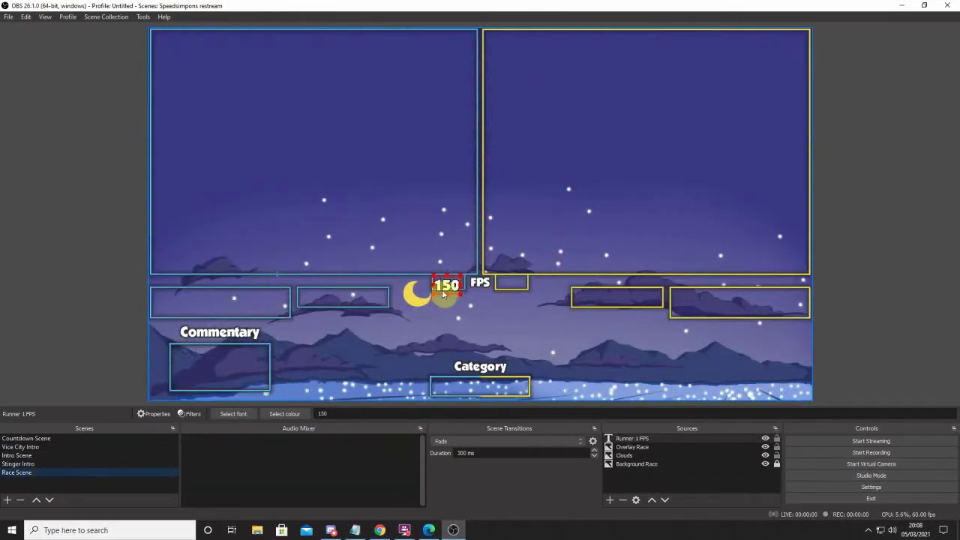
- Fit and centre the Runner 1 FPS text inside the blue box beside the FPS label
{"action": "left_click_drag", "start_coordinate": [443, 294], "coordinate": [456, 294]}
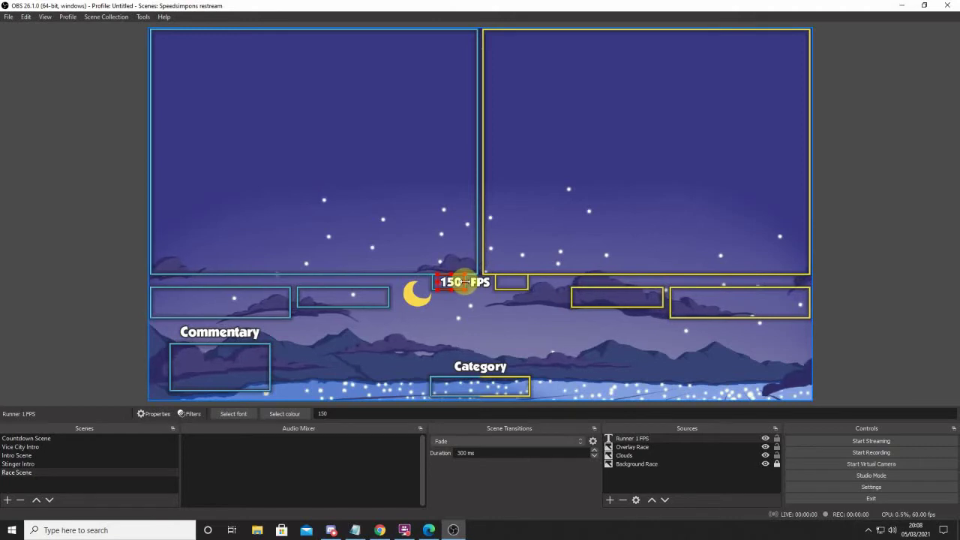
{"action": "left_click_drag", "start_coordinate": [465, 281], "coordinate": [450, 281]}
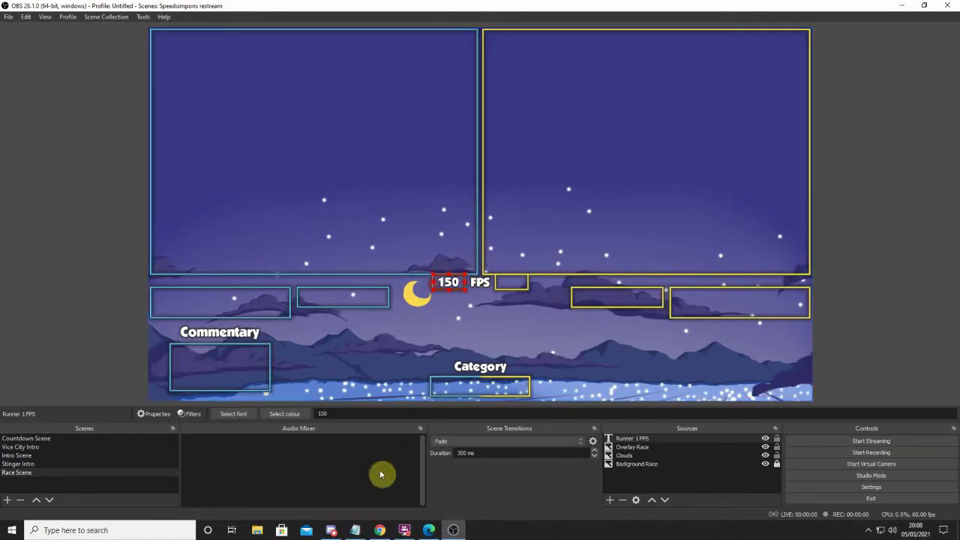
{"action": "left_click", "coordinate": [857, 268]}
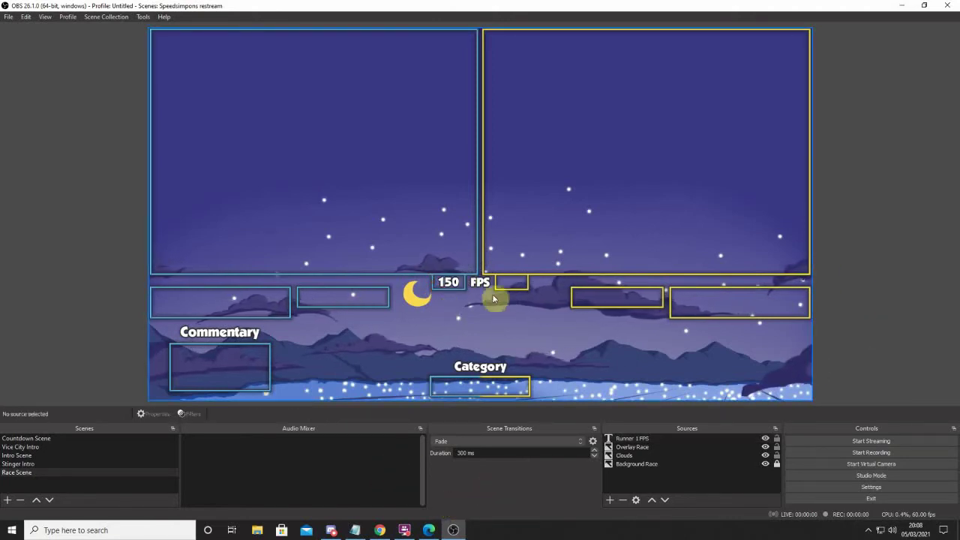
{"action": "left_click", "coordinate": [449, 283]}
{"action": "left_click", "coordinate": [850, 298]}
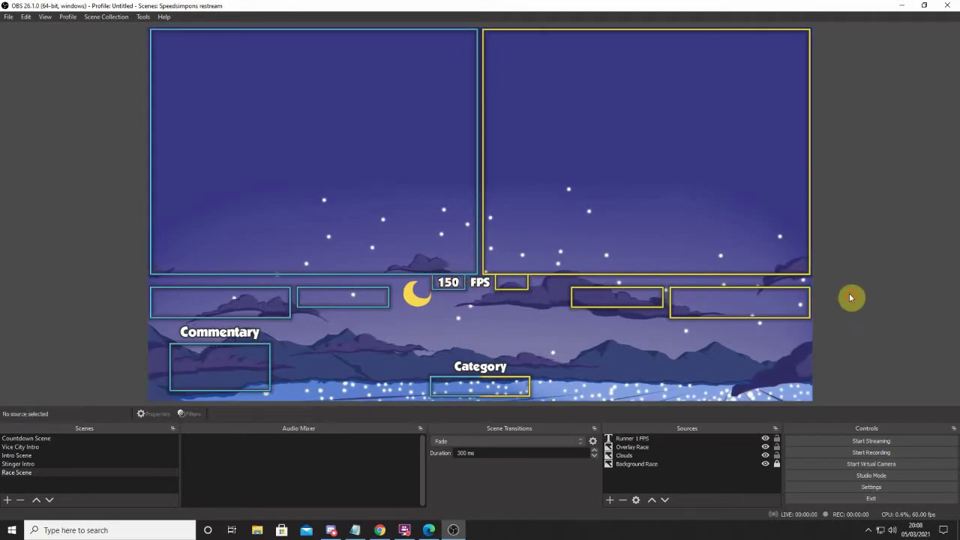
- Copy Runner 2 FPS from the Intro Scene into the Race Scene and fit it in the yellow FPS box
{"action": "left_click", "coordinate": [37, 455]}
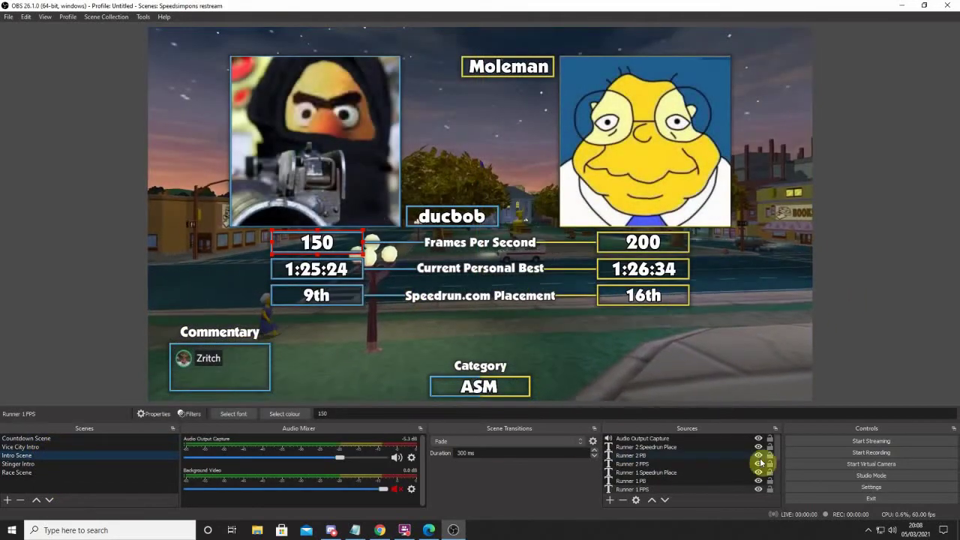
{"action": "left_click", "coordinate": [50, 473]}
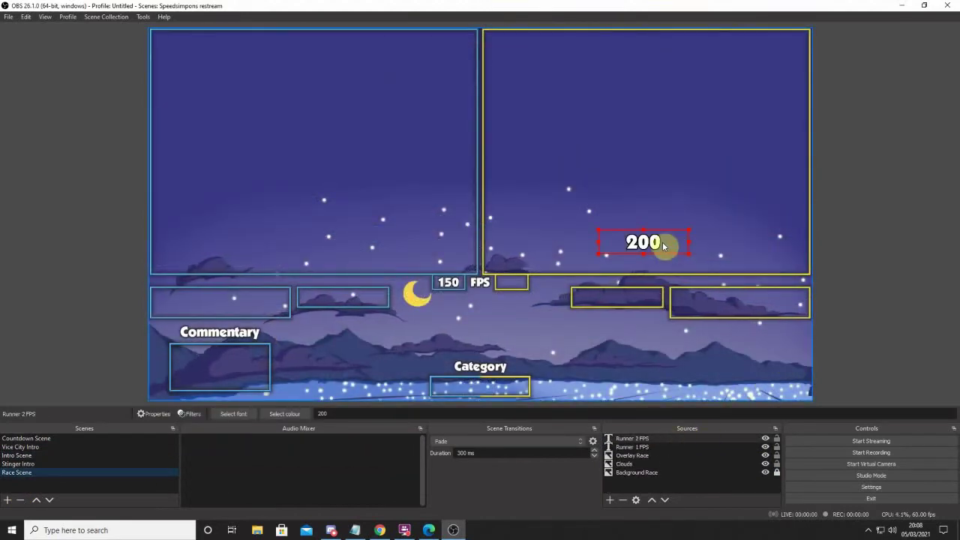
{"action": "left_click_drag", "start_coordinate": [664, 244], "coordinate": [510, 282]}
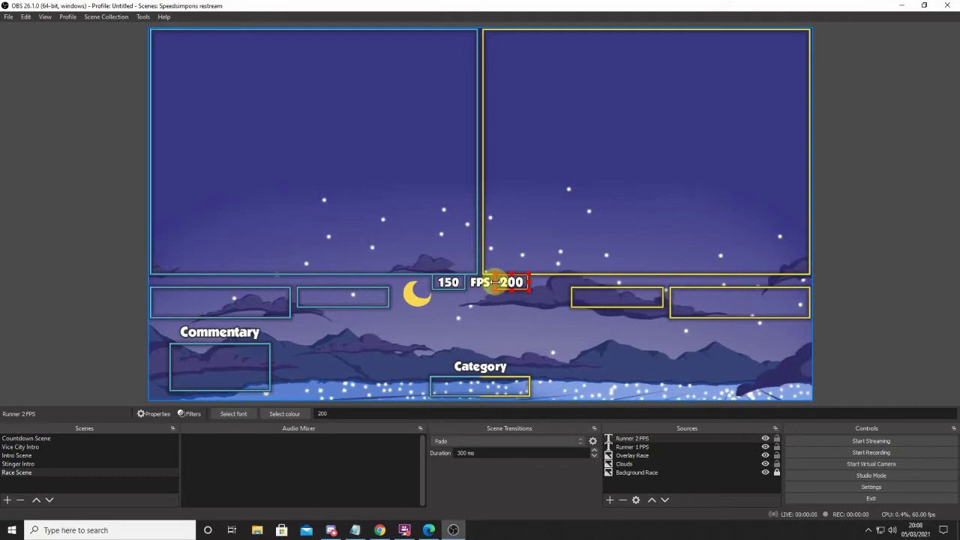
{"action": "left_click", "coordinate": [804, 336]}
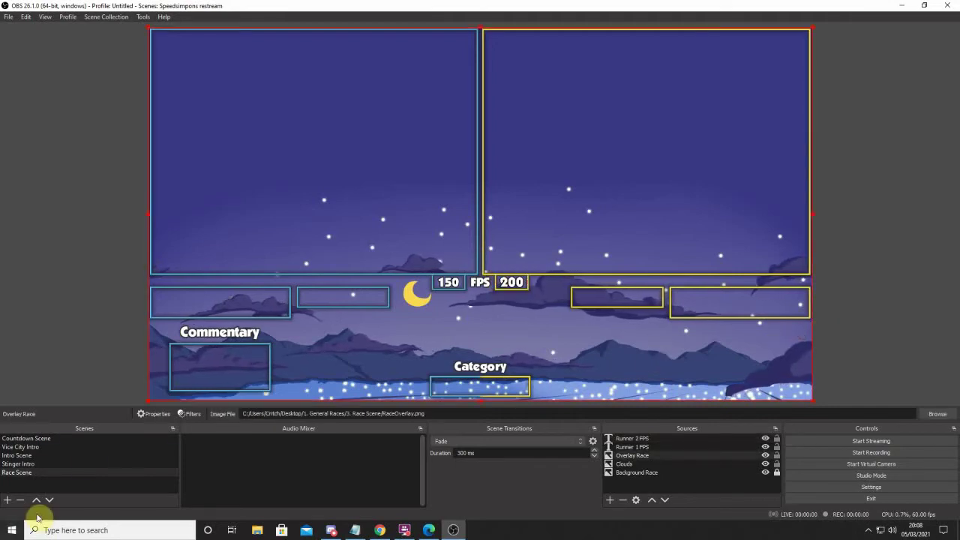
- Copy the Category Text source from the Countdown Scene into the Race Scene
{"action": "left_click", "coordinate": [28, 454]}
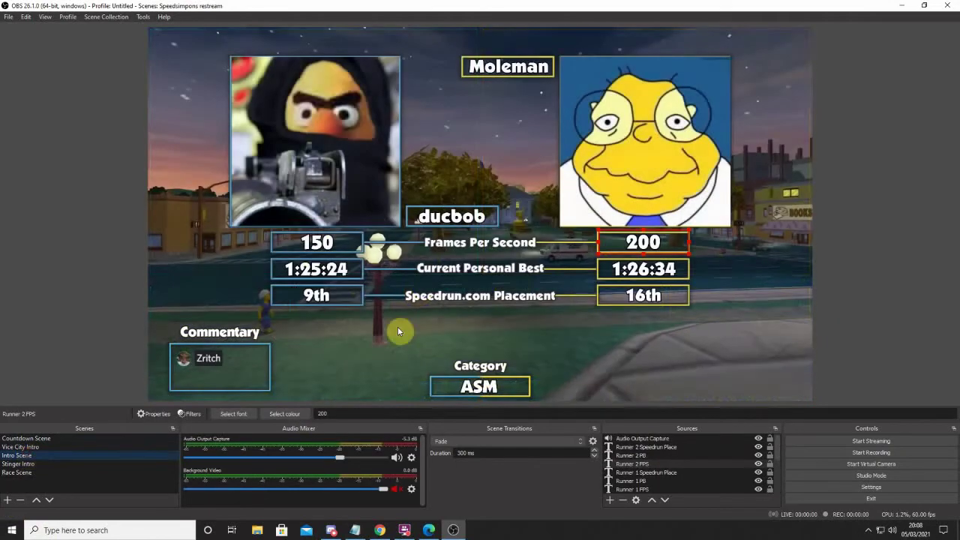
{"action": "left_click", "coordinate": [43, 441]}
{"action": "left_click", "coordinate": [252, 384]}
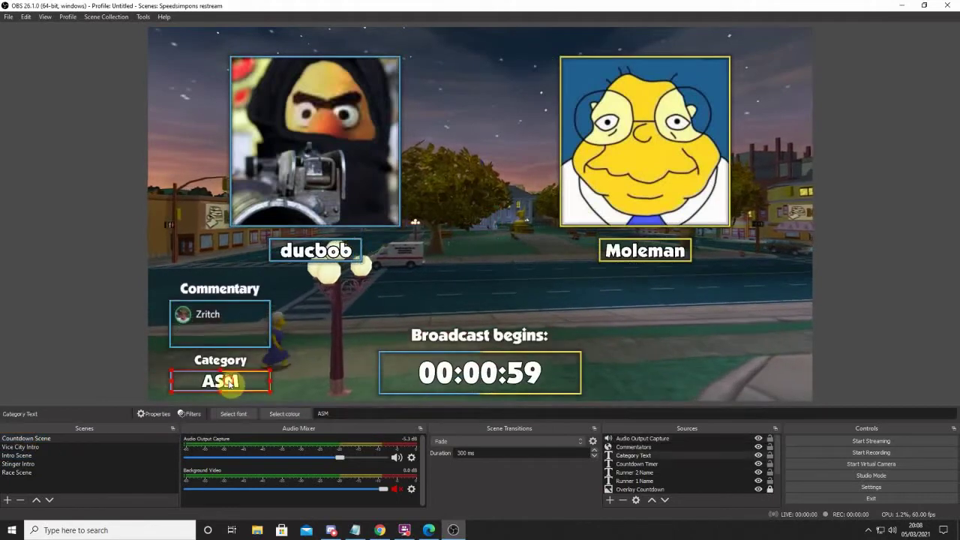
{"action": "left_click", "coordinate": [51, 475]}
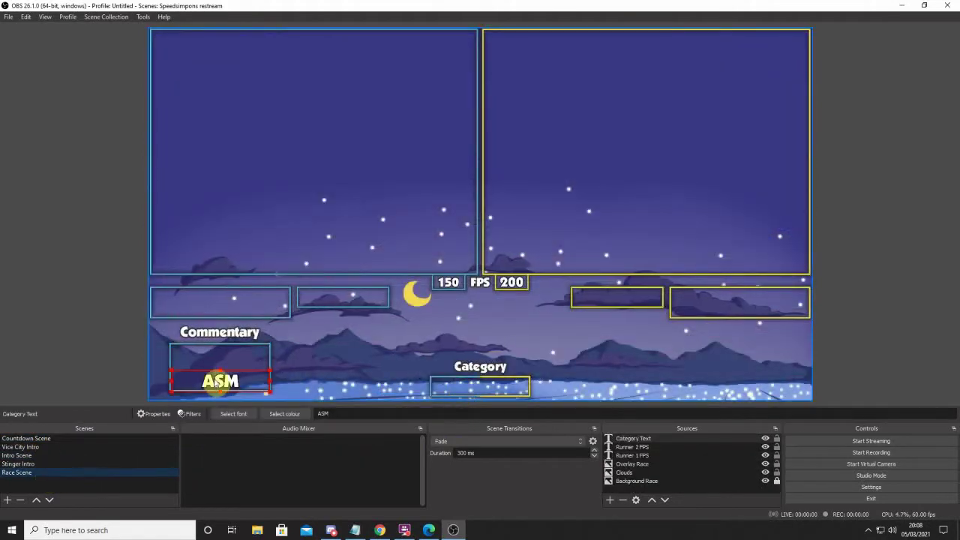
- Move the ASM category text into the box beneath the Category label and centre it there
{"action": "left_click_drag", "start_coordinate": [220, 381], "coordinate": [474, 381]}
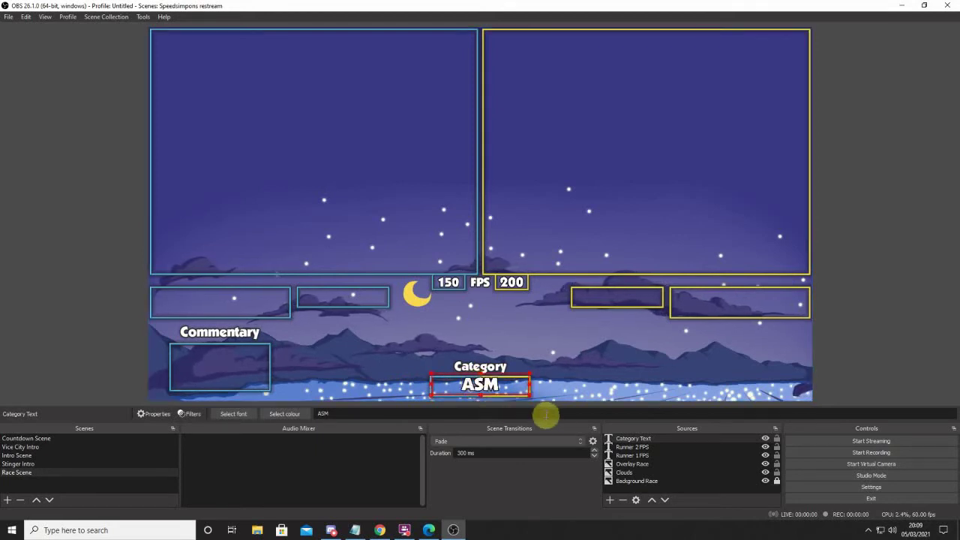
{"action": "left_click", "coordinate": [913, 343]}
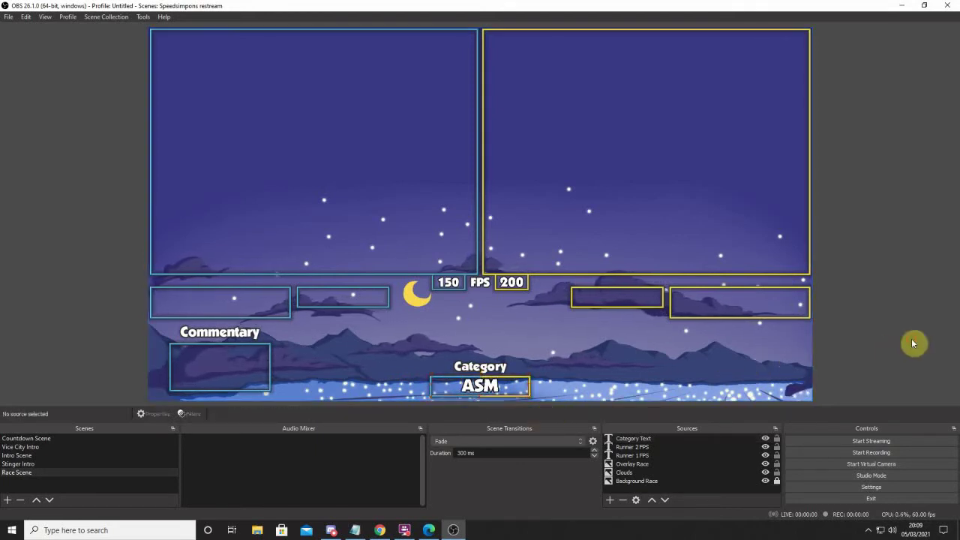
{"action": "left_click", "coordinate": [482, 385]}
{"action": "left_click", "coordinate": [853, 311]}
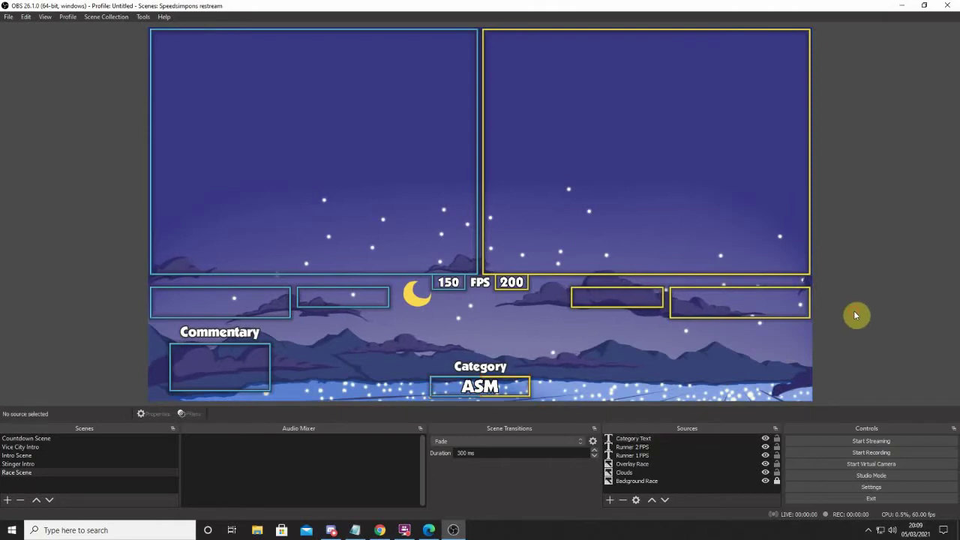
{"action": "left_click", "coordinate": [488, 387]}
{"action": "left_click", "coordinate": [857, 302]}
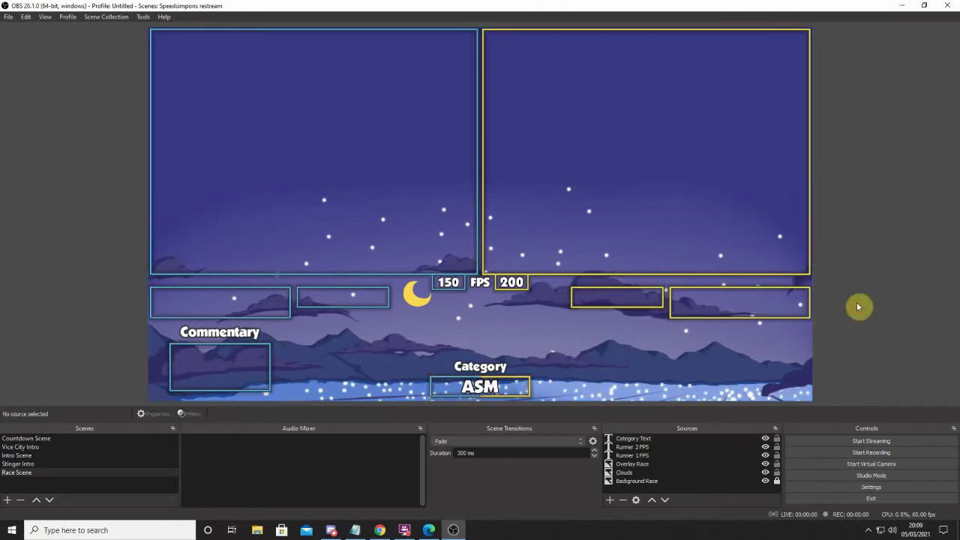
- Copy the Commentators source from the Intro Scene into the Commentary box of the Race Scene
{"action": "left_click", "coordinate": [33, 454]}
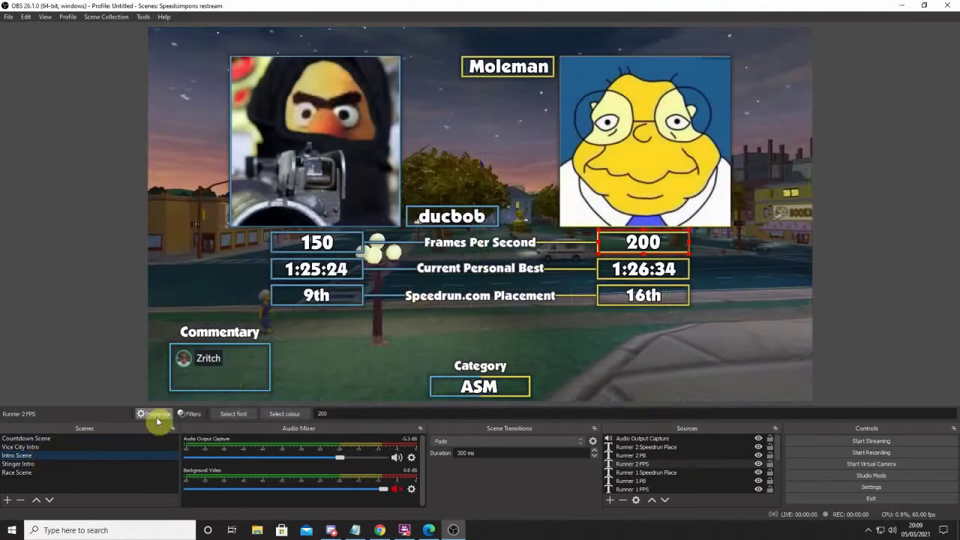
{"action": "scroll", "coordinate": [649, 472], "scroll_direction": "down", "scroll_amount": 3}
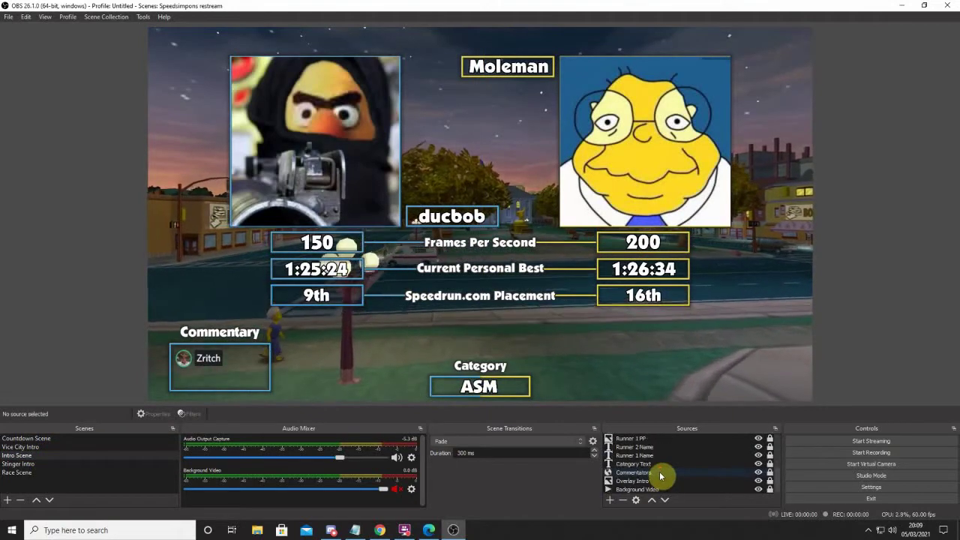
{"action": "left_click", "coordinate": [649, 472]}
{"action": "left_click", "coordinate": [30, 472]}
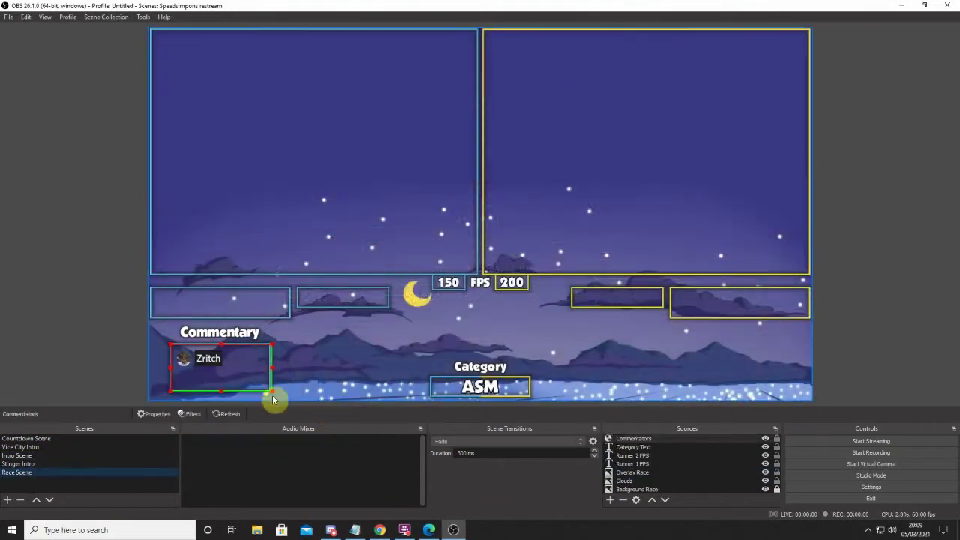
{"action": "left_click", "coordinate": [877, 276]}
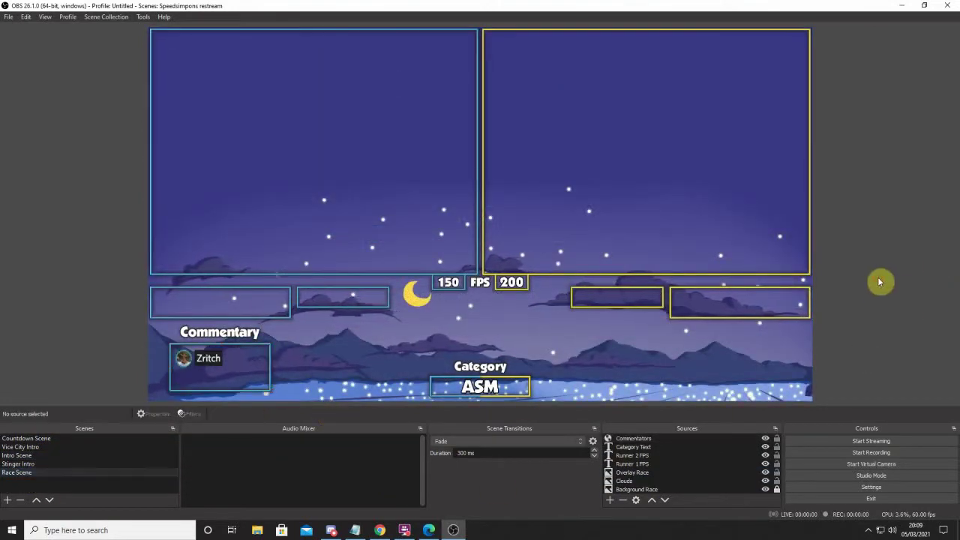
- Copy the Runner 1 Name source from the Intro Scene into the Race Scene and fit it in the small blue name box
{"action": "left_click", "coordinate": [52, 456]}
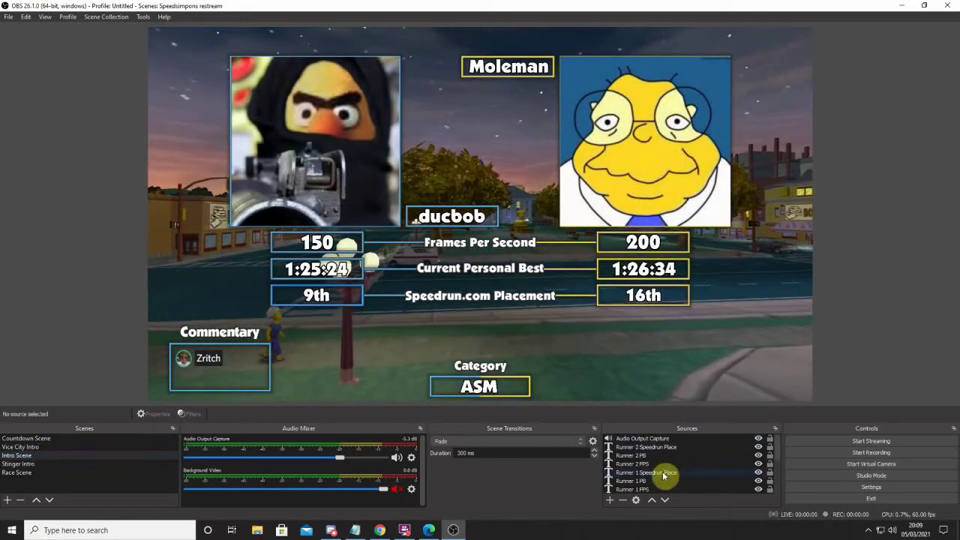
{"action": "scroll", "coordinate": [659, 480], "scroll_direction": "down", "scroll_amount": 1}
{"action": "scroll", "coordinate": [659, 479], "scroll_direction": "down", "scroll_amount": 1}
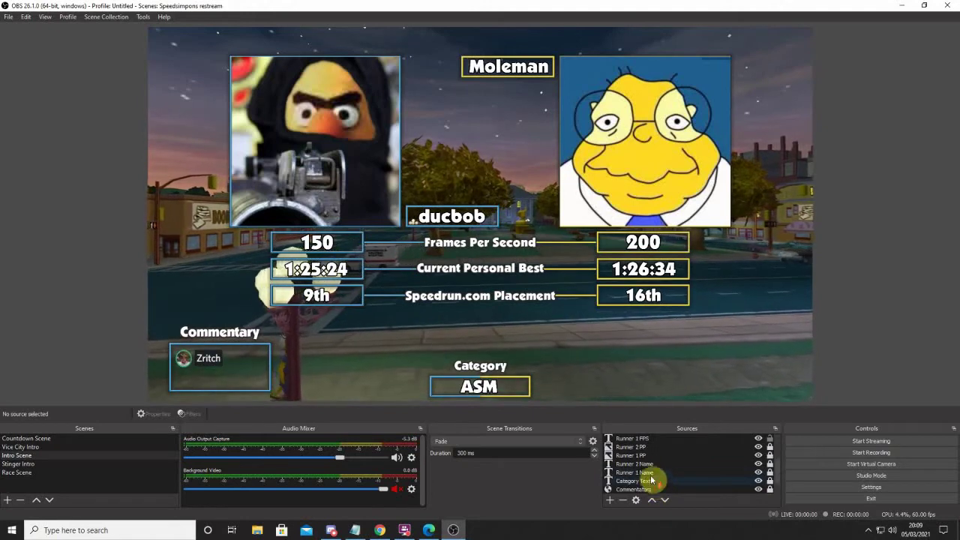
{"action": "left_click", "coordinate": [644, 472]}
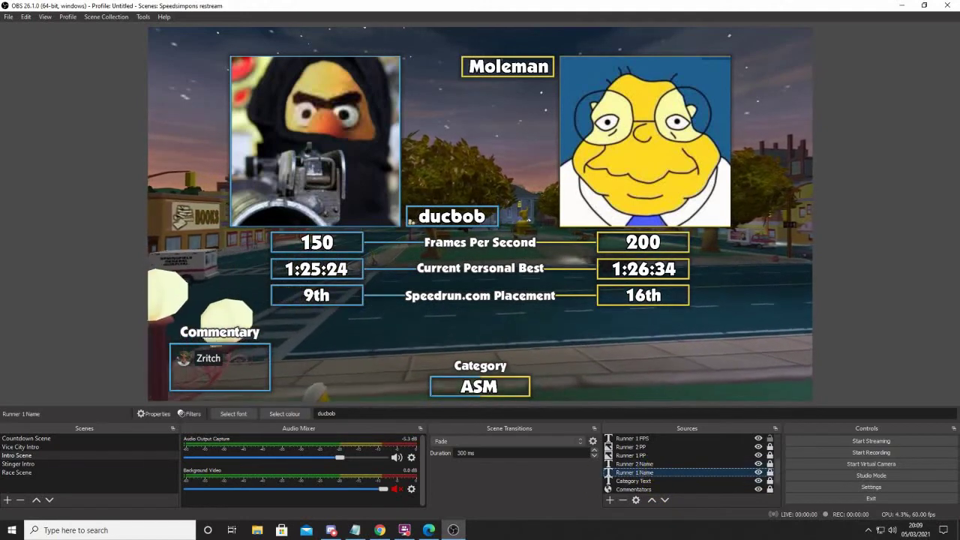
{"action": "left_click", "coordinate": [22, 472]}
{"action": "left_click_drag", "start_coordinate": [452, 215], "coordinate": [325, 288]}
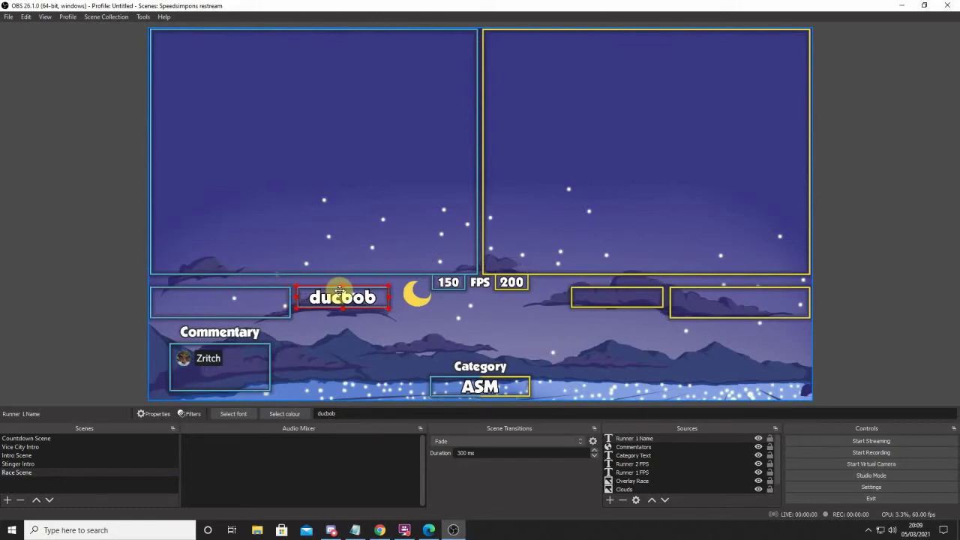
- Copy the Runner 2 Name source from the Intro Scene into the Race Scene and fit it in the small yellow name box
{"action": "left_click", "coordinate": [41, 463]}
{"action": "left_click", "coordinate": [35, 456]}
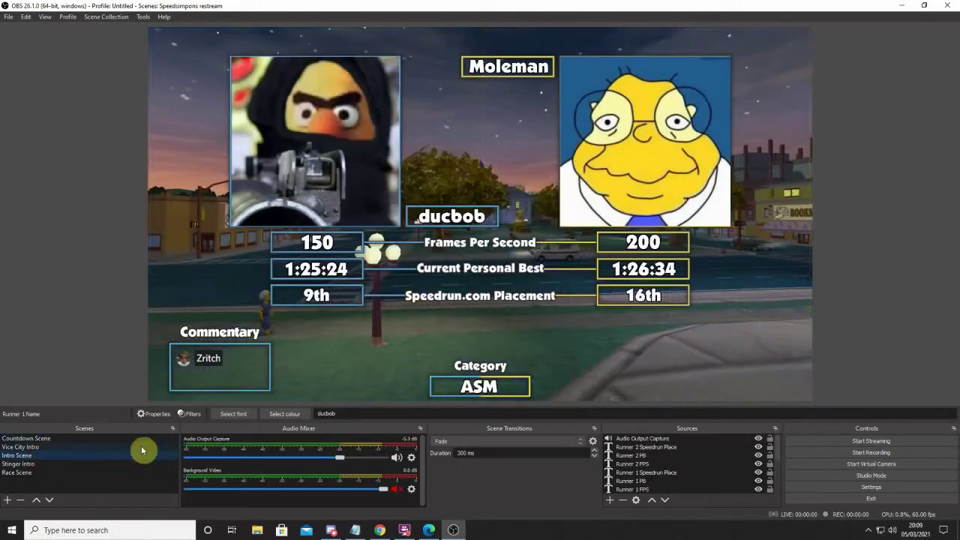
{"action": "left_click", "coordinate": [649, 448]}
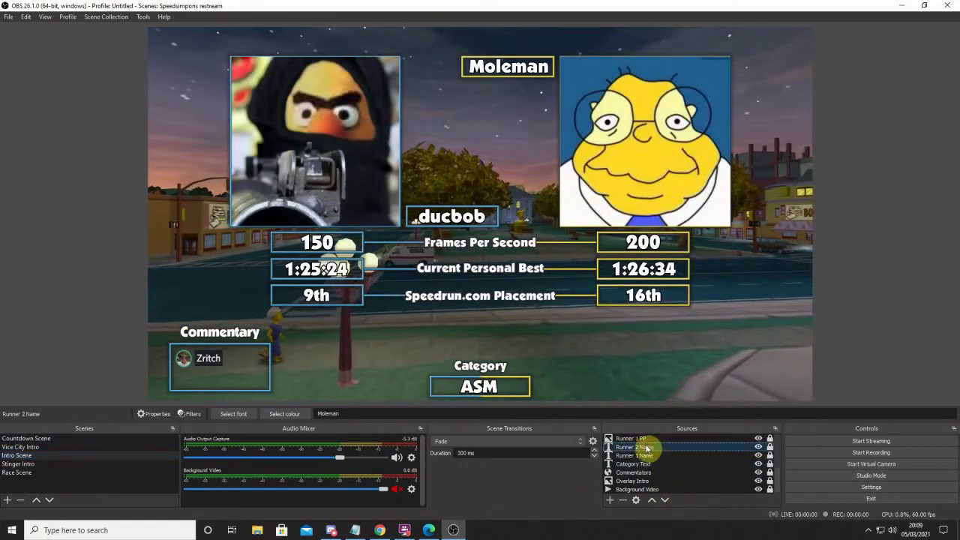
{"action": "left_click", "coordinate": [30, 473]}
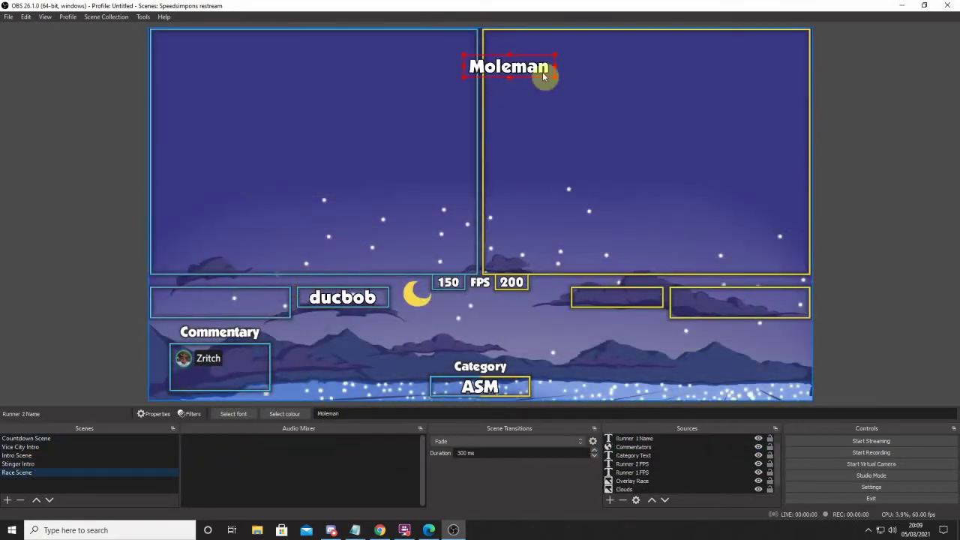
{"action": "left_click_drag", "start_coordinate": [545, 70], "coordinate": [645, 300]}
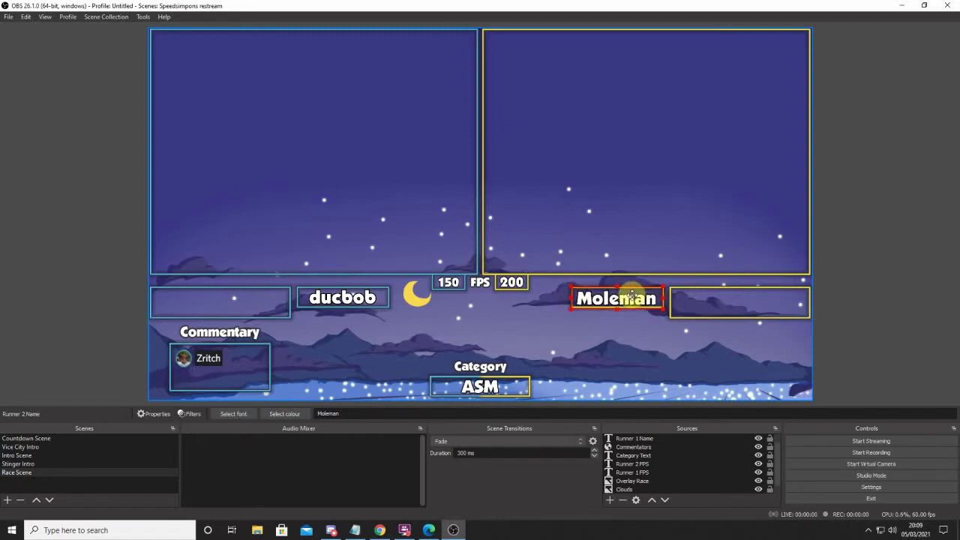
{"action": "left_click", "coordinate": [900, 303]}
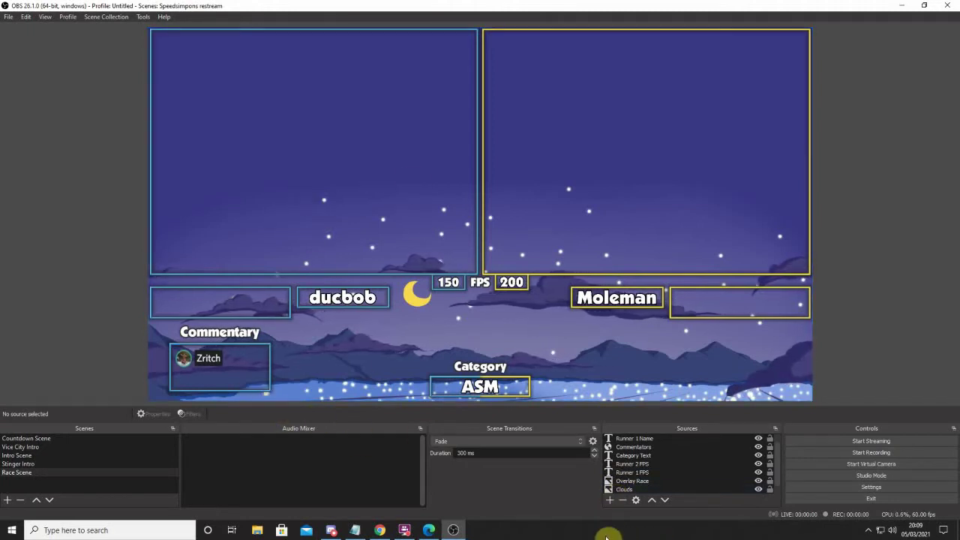
- Add a new browser source named Runner 1 Stream to the Race Scene
{"action": "left_click", "coordinate": [610, 499]}
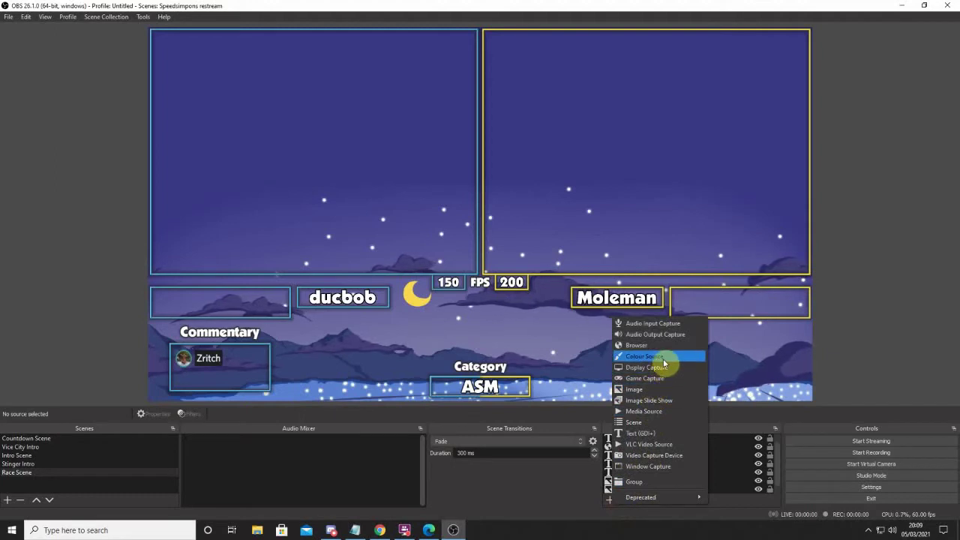
{"action": "left_click", "coordinate": [637, 347]}
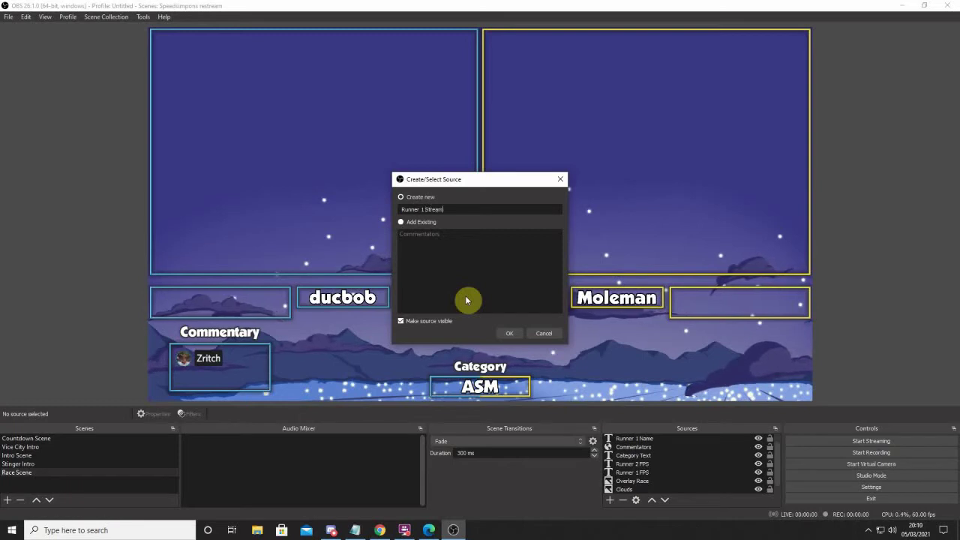
{"action": "key", "text": "Return"}
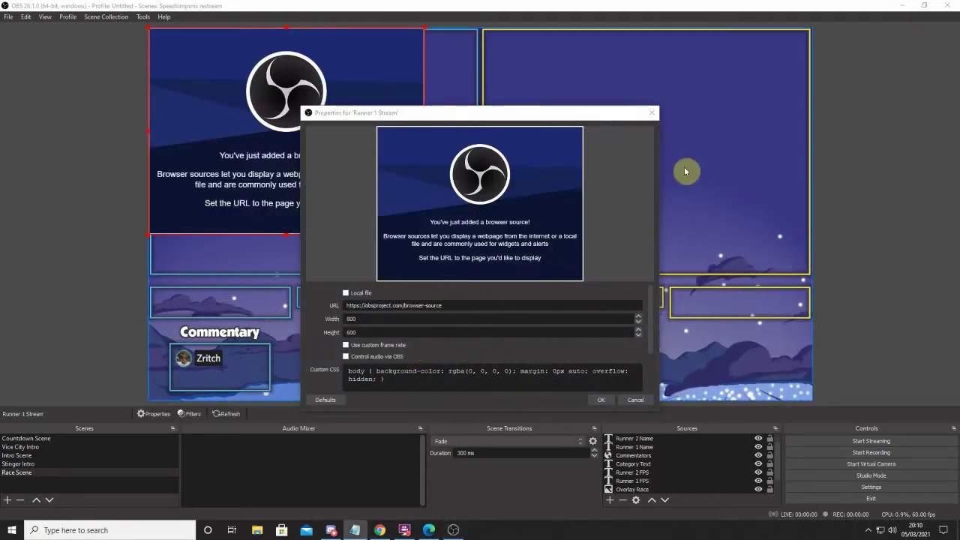
- Configure Runner 1 Stream with the first runner's Twitch channel URL, width 1920, height 1080 and audio controlled via OBS
{"action": "left_click", "coordinate": [470, 304]}
{"action": "key", "text": "ctrl+a"}
{"action": "type", "text": "https://www.twitch.tv/ducbob"}
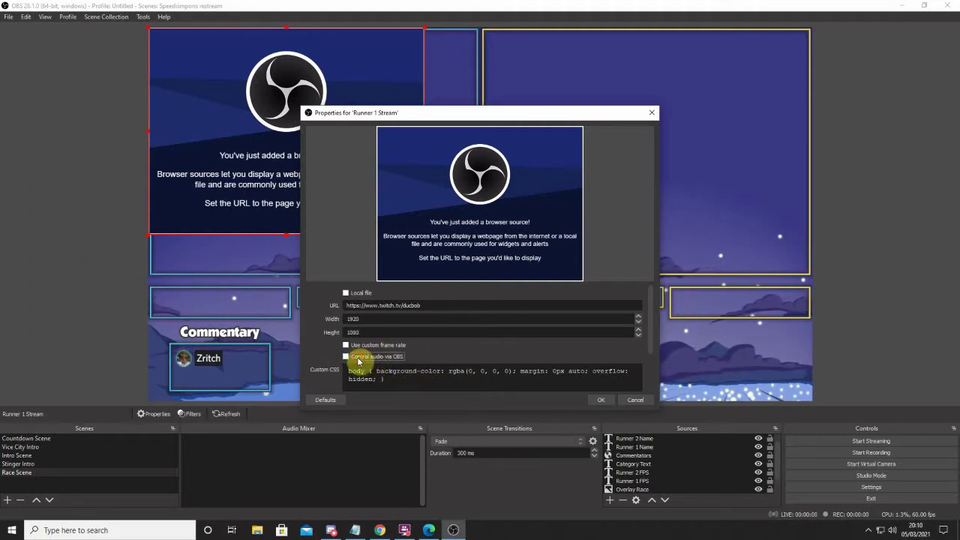
{"action": "scroll", "coordinate": [444, 356], "scroll_direction": "down", "scroll_amount": 2}
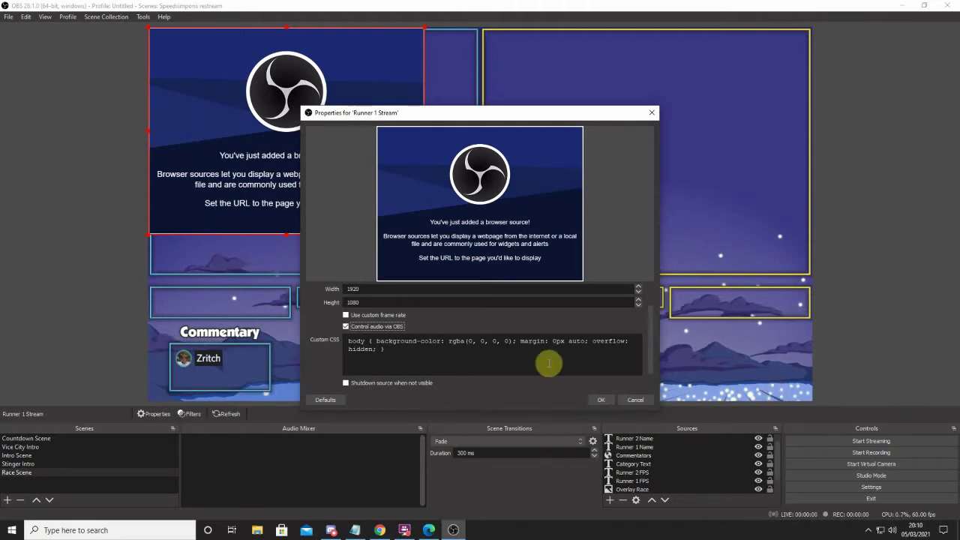
{"action": "scroll", "coordinate": [523, 333], "scroll_direction": "down", "scroll_amount": 1}
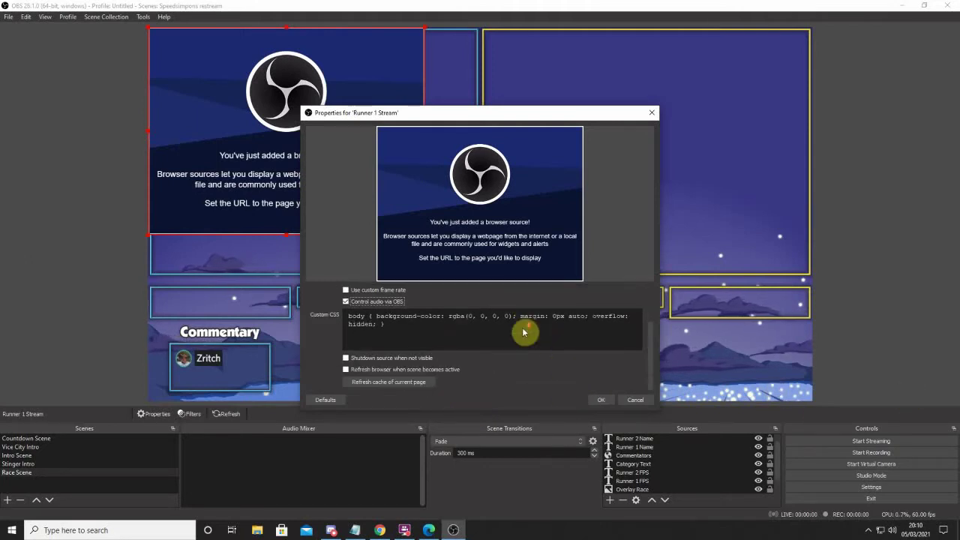
{"action": "left_click", "coordinate": [602, 399]}
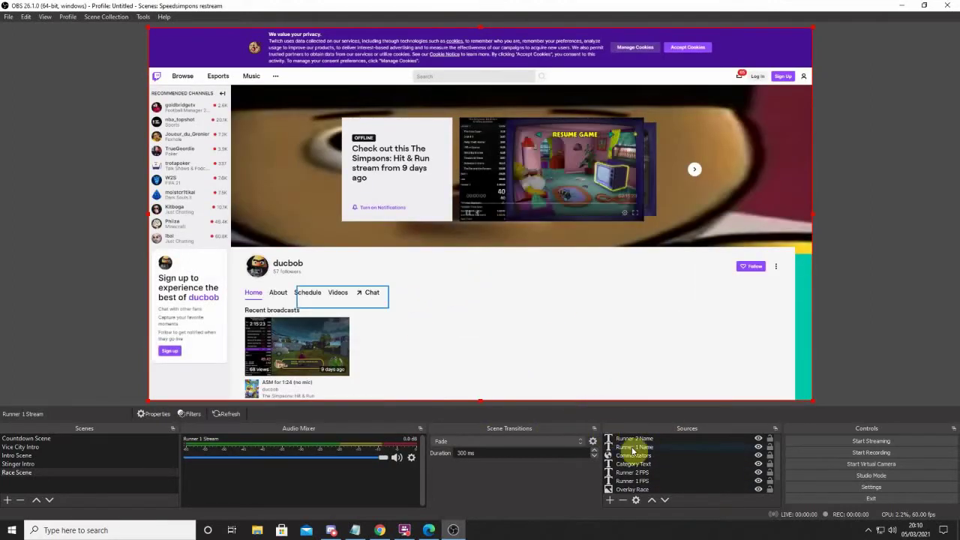
- Interact with the Runner 1 Stream page to play the channel's recent broadcast, and close the interaction window
{"action": "scroll", "coordinate": [660, 445], "scroll_direction": "up", "scroll_amount": 1}
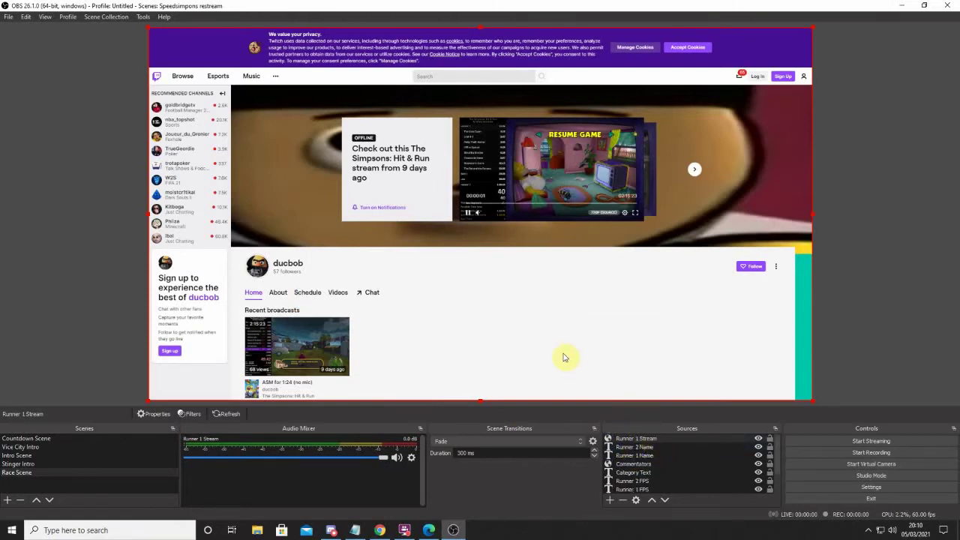
{"action": "right_click", "coordinate": [545, 338]}
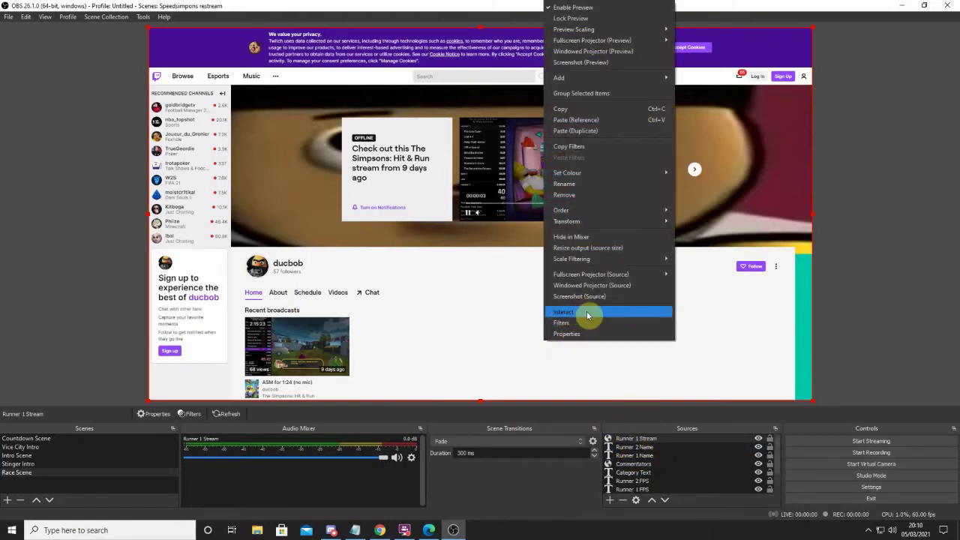
{"action": "left_click", "coordinate": [587, 313]}
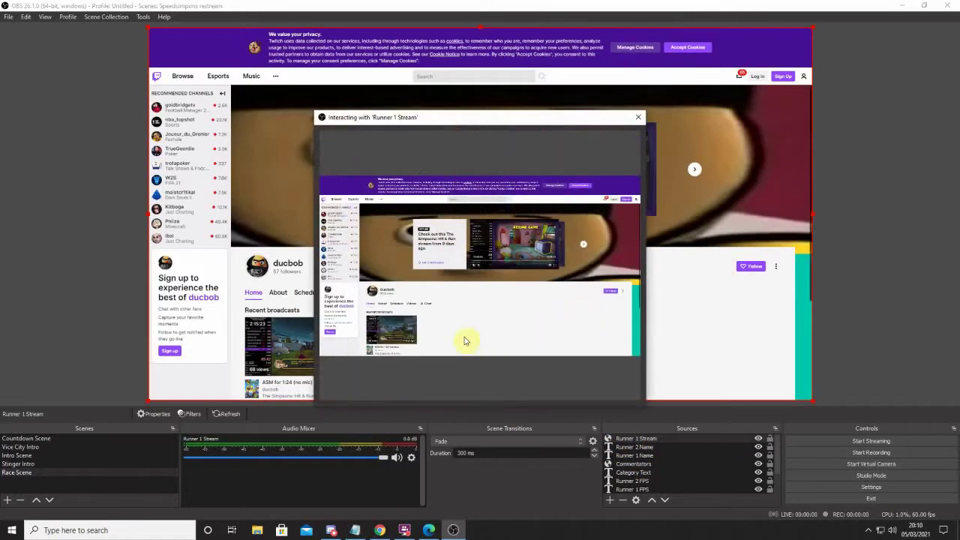
{"action": "left_click", "coordinate": [391, 330]}
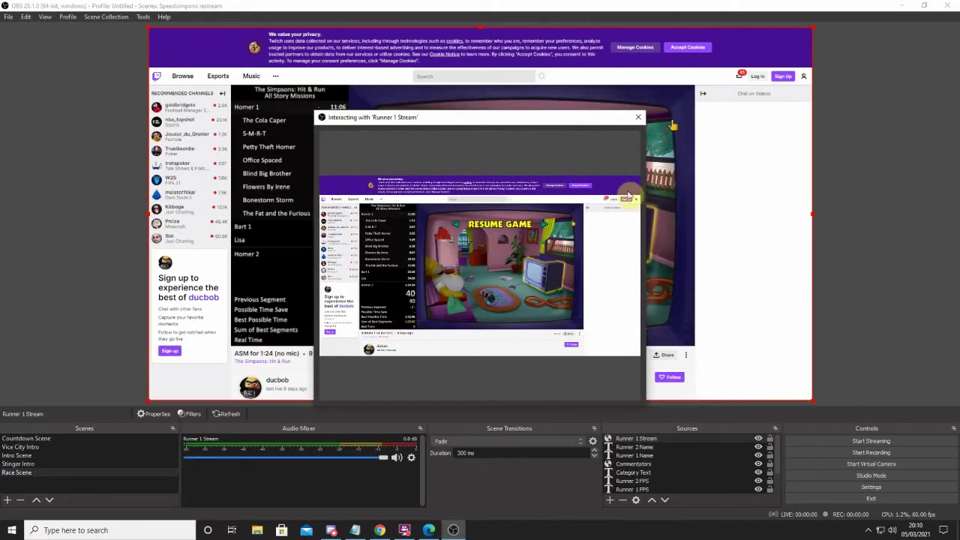
{"action": "left_click", "coordinate": [639, 116]}
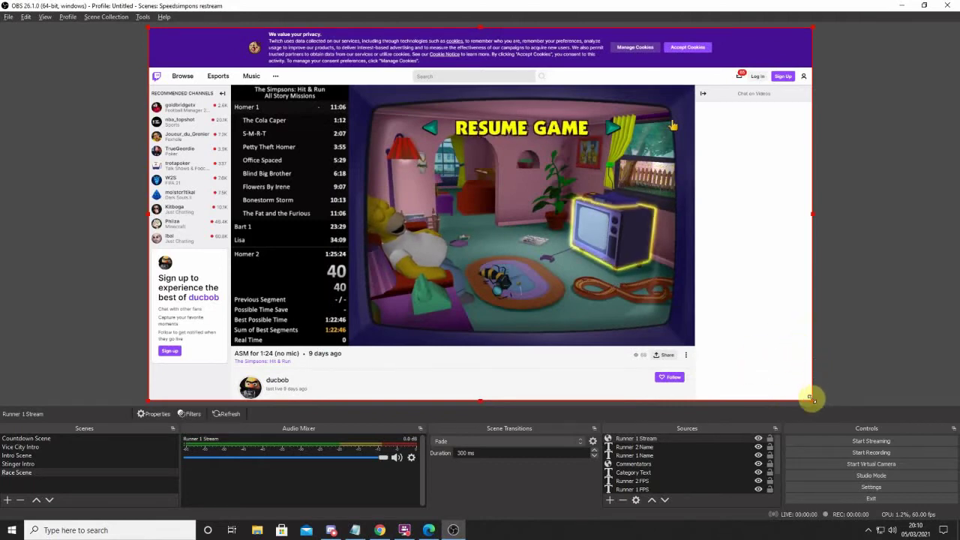
- Crop Runner 1 Stream to the game footage, removing the Twitch page elements and the splits column
{"action": "left_click_drag", "start_coordinate": [813, 399], "coordinate": [699, 351]}
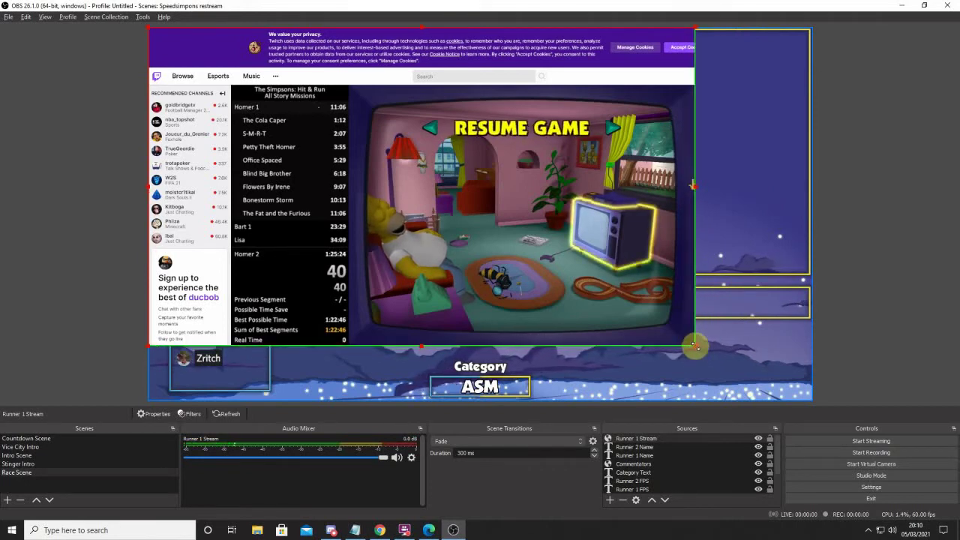
{"action": "left_click_drag", "start_coordinate": [147, 28], "coordinate": [341, 79]}
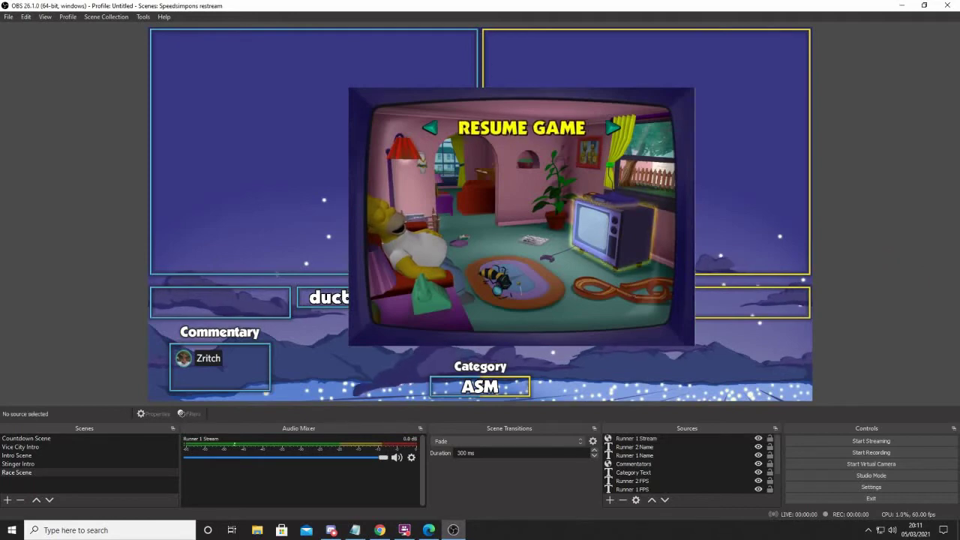
- Move the cropped Runner 1 Stream onto the large blue frame and place it directly beneath Overlay Race in the source order
{"action": "left_click", "coordinate": [675, 230]}
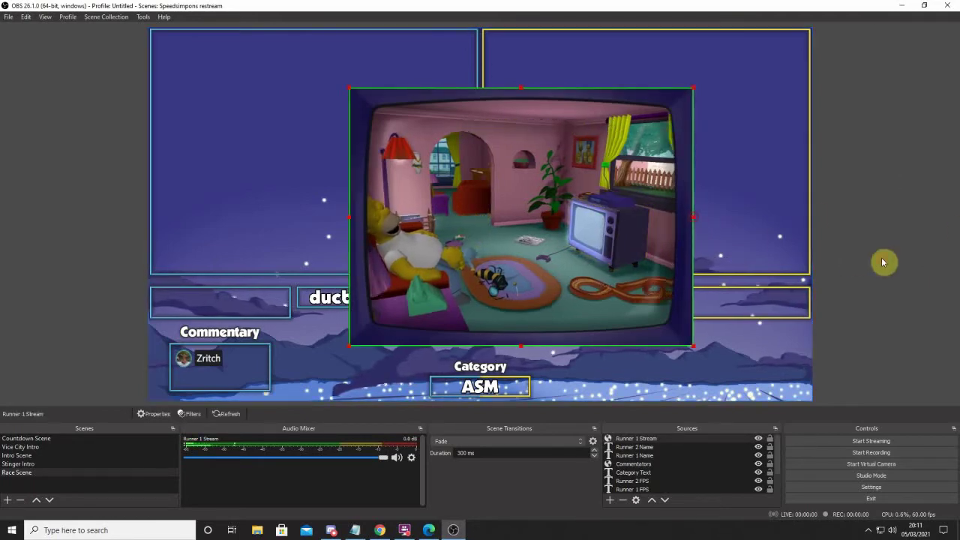
{"action": "left_click_drag", "start_coordinate": [634, 244], "coordinate": [433, 183]}
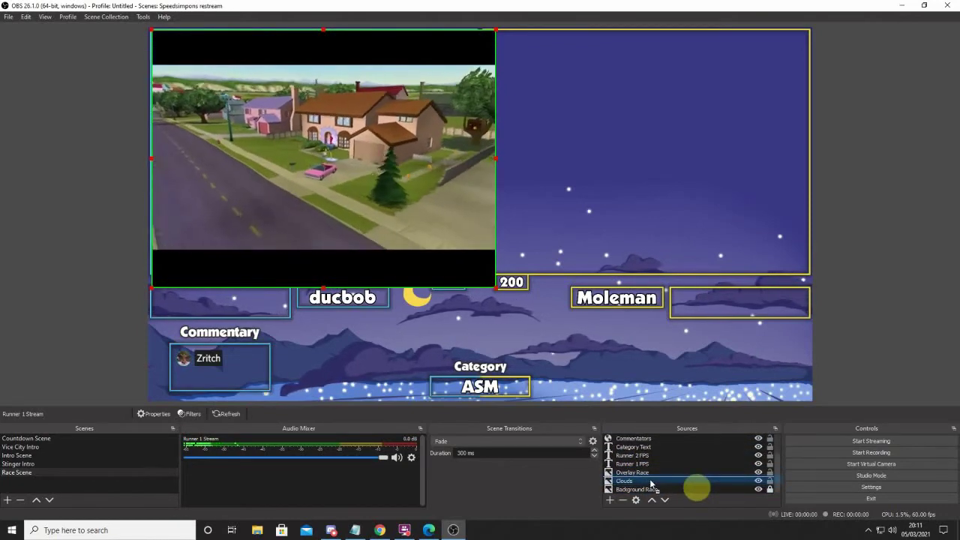
{"action": "left_click_drag", "start_coordinate": [651, 484], "coordinate": [649, 478]}
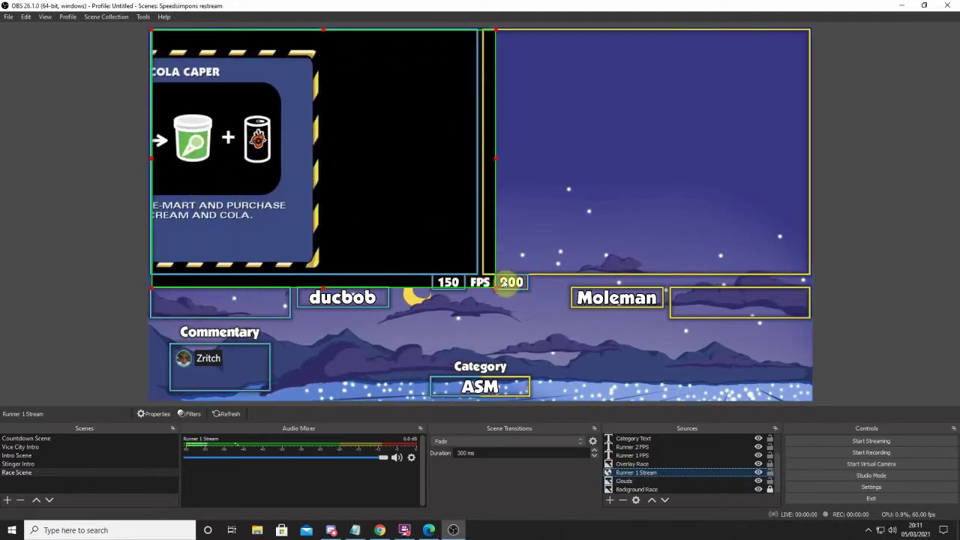
- Resize Runner 1 Stream so the gameplay fits exactly inside the large blue frame
{"action": "left_click", "coordinate": [494, 289]}
{"action": "left_click_drag", "start_coordinate": [494, 288], "coordinate": [475, 271]}
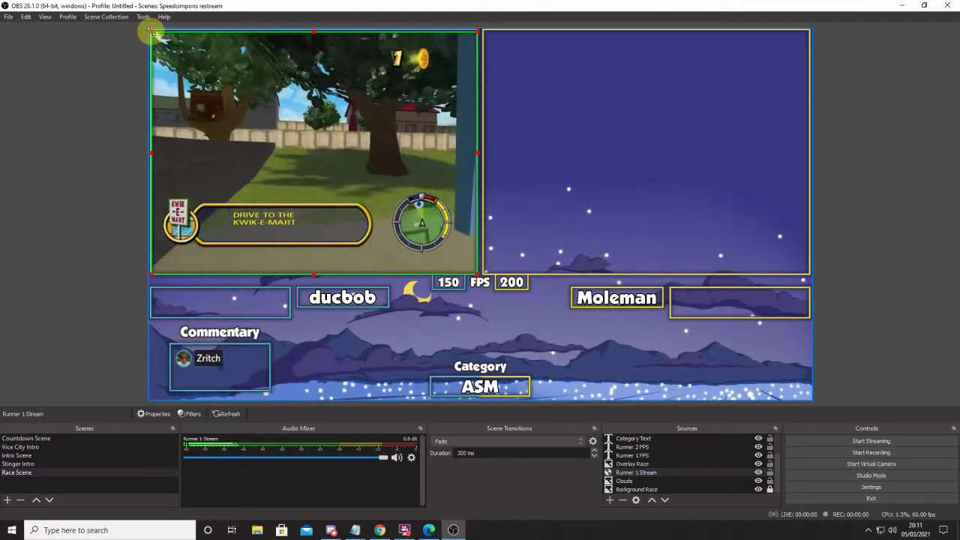
{"action": "left_click", "coordinate": [823, 285]}
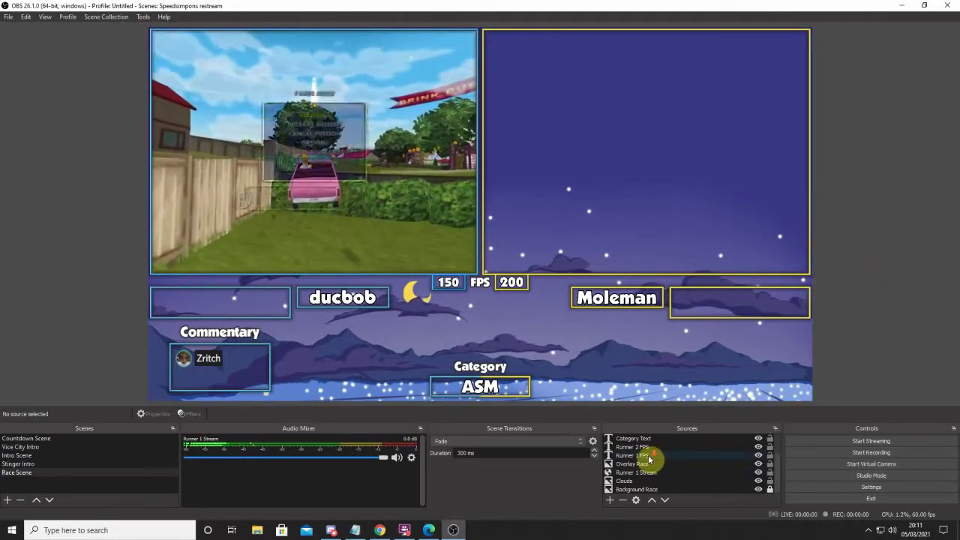
- Duplicate Runner 1 Stream within the Race Scene and move the copy down the source order to directly below Overlay Race
{"action": "left_click", "coordinate": [280, 217]}
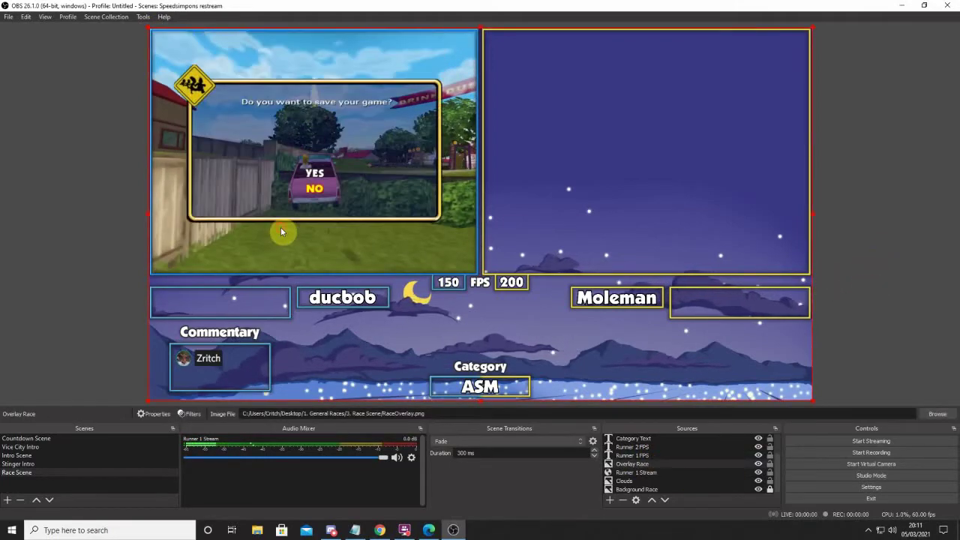
{"action": "left_click", "coordinate": [281, 229]}
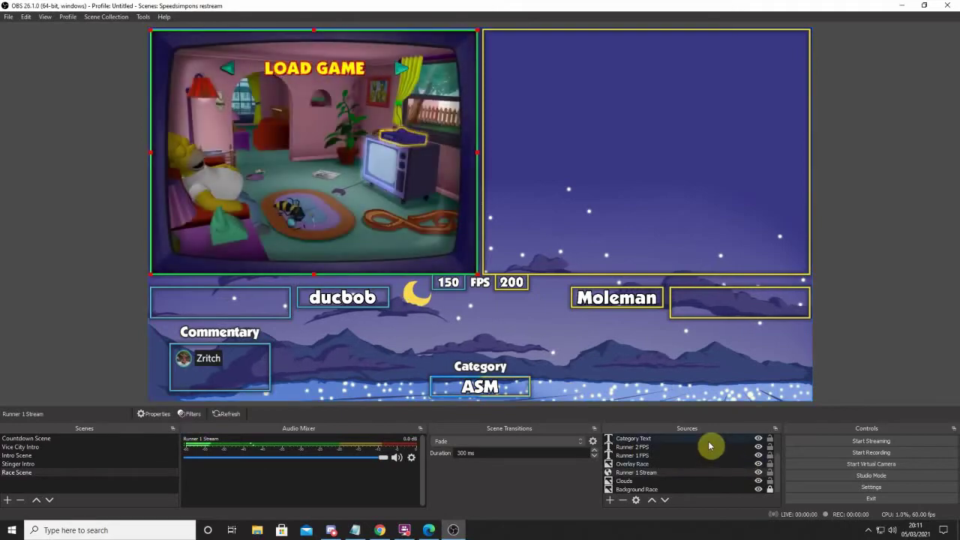
{"action": "scroll", "coordinate": [709, 446], "scroll_direction": "up", "scroll_amount": 1}
{"action": "left_click_drag", "start_coordinate": [366, 202], "coordinate": [574, 220]}
{"action": "left_click_drag", "start_coordinate": [738, 468], "coordinate": [663, 439]}
{"action": "left_click", "coordinate": [660, 498]}
{"action": "left_click", "coordinate": [660, 498]}
{"action": "left_click", "coordinate": [660, 498]}
{"action": "left_click", "coordinate": [660, 498]}
{"action": "left_click", "coordinate": [660, 498]}
{"action": "left_click", "coordinate": [660, 498]}
{"action": "left_click", "coordinate": [660, 498]}
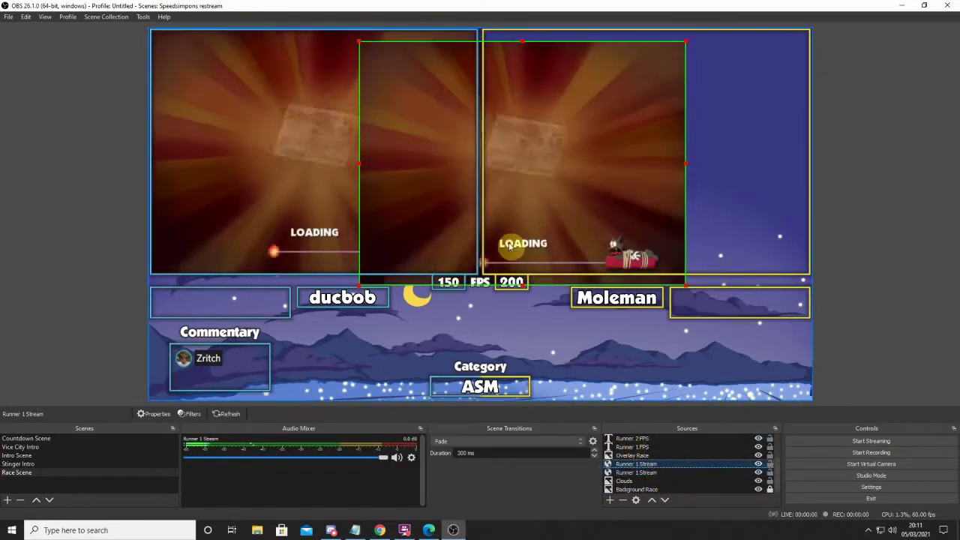
- Crop the duplicate Runner 1 Stream down to its run timer and fit it into the blue timer box beside the first runner's name
{"action": "left_click_drag", "start_coordinate": [358, 286], "coordinate": [241, 195]}
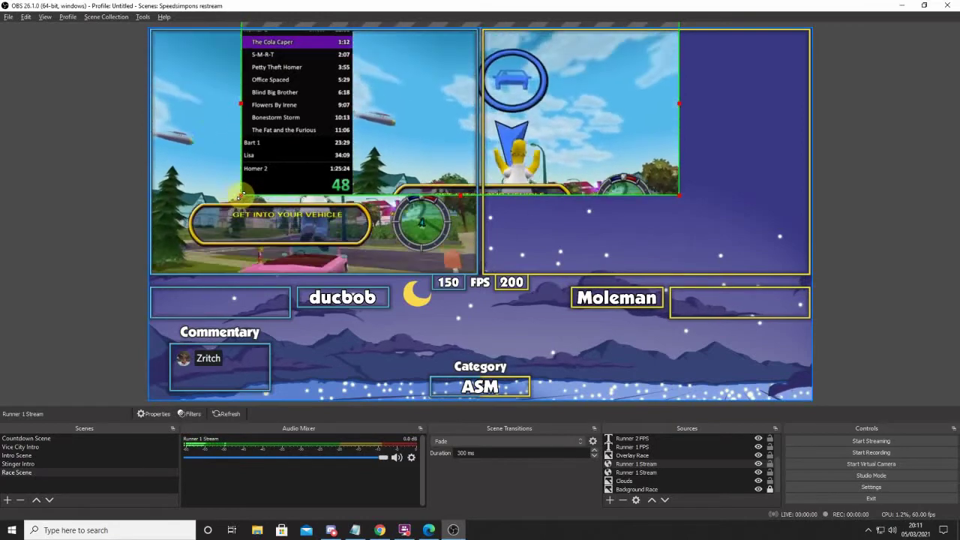
{"action": "left_click_drag", "start_coordinate": [679, 103], "coordinate": [375, 107]}
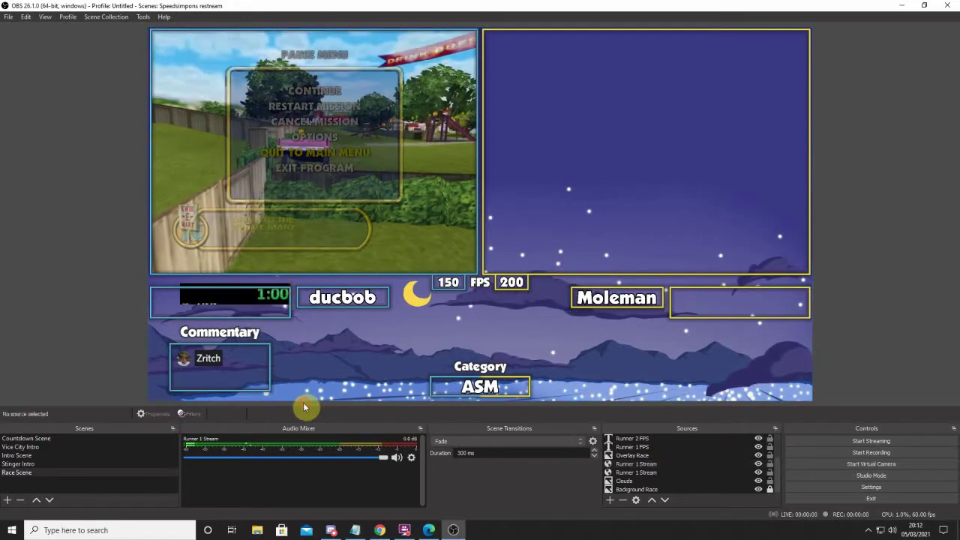
{"action": "left_click", "coordinate": [228, 302]}
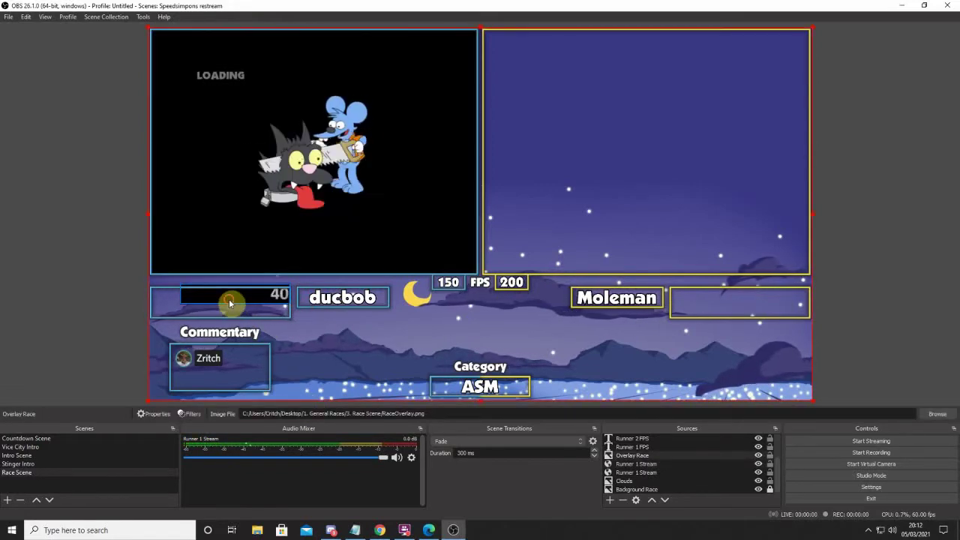
{"action": "left_click", "coordinate": [242, 308]}
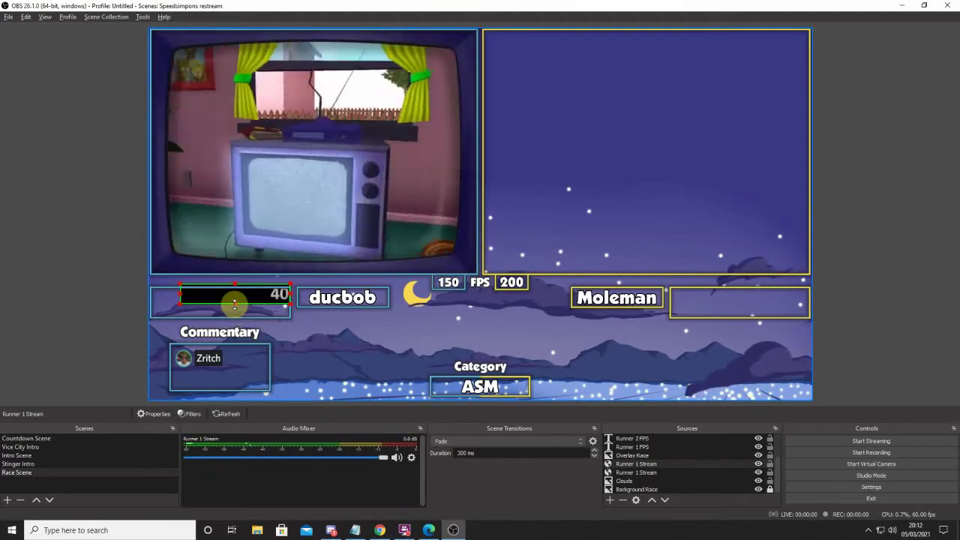
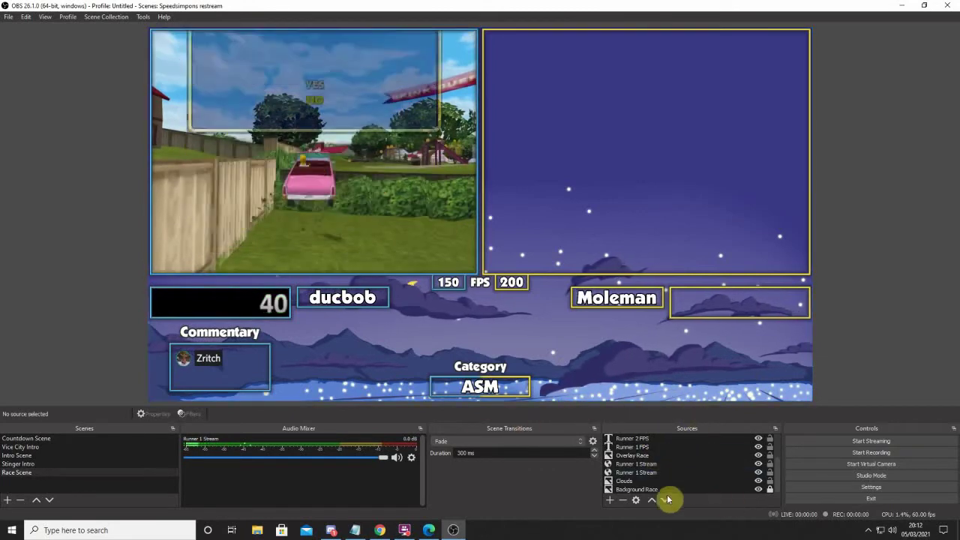
{"action": "left_click", "coordinate": [609, 499]}
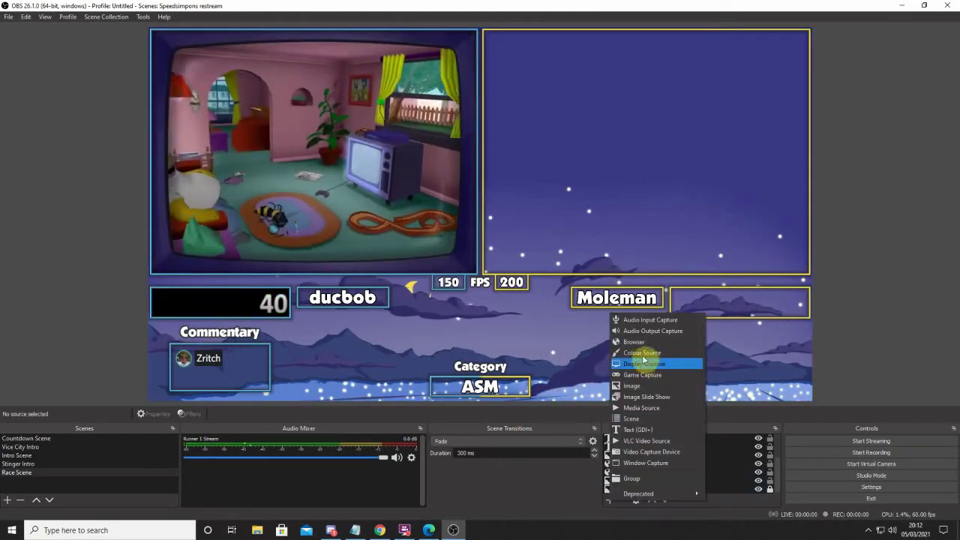
{"action": "left_click", "coordinate": [635, 347]}
{"action": "type", "text": "Ru"}
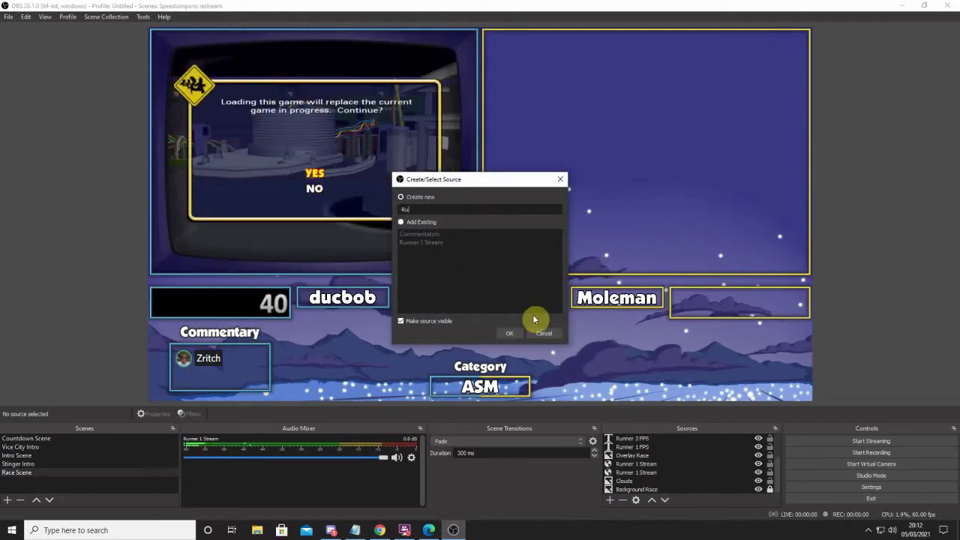
{"action": "type", "text": "nner 2 Stream"}
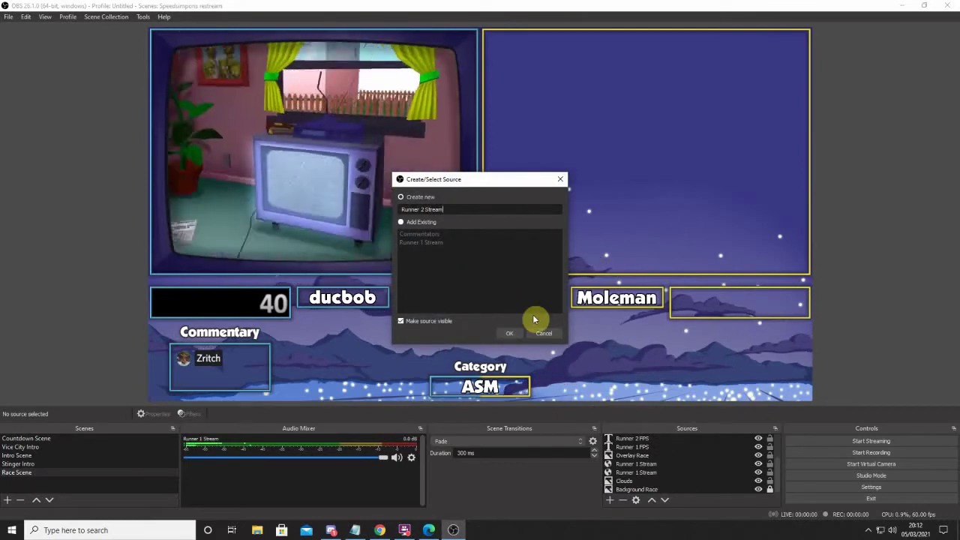
{"action": "key", "text": "Return"}
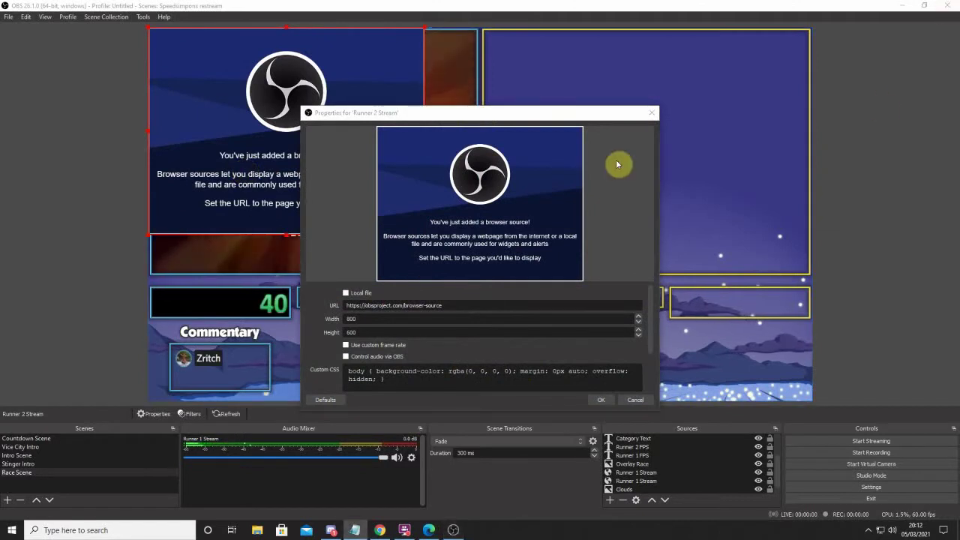
{"action": "left_click", "coordinate": [596, 403]}
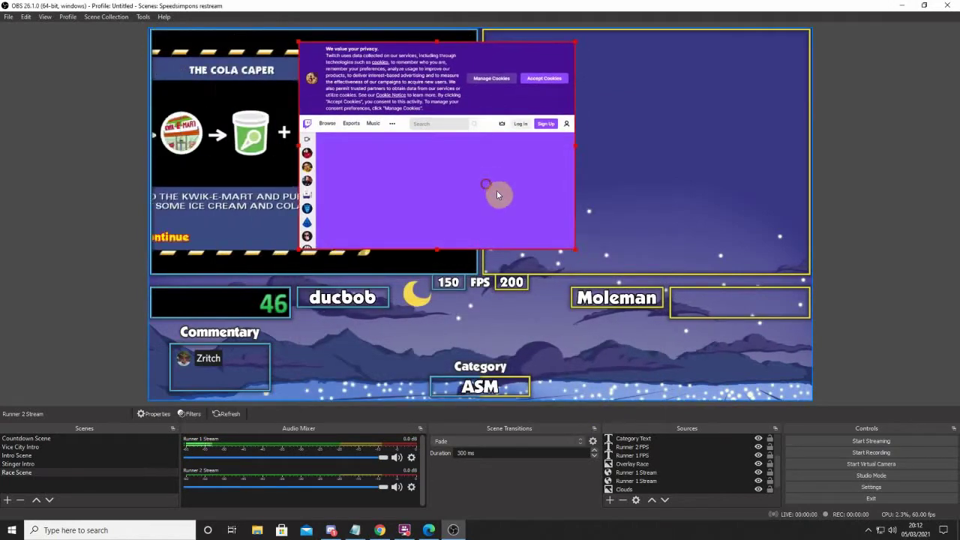
- Set the Runner 2 Stream browser source to a width of 1920 and a height of 1080
{"action": "scroll", "coordinate": [665, 449], "scroll_direction": "up", "scroll_amount": 2}
{"action": "right_click", "coordinate": [664, 438]}
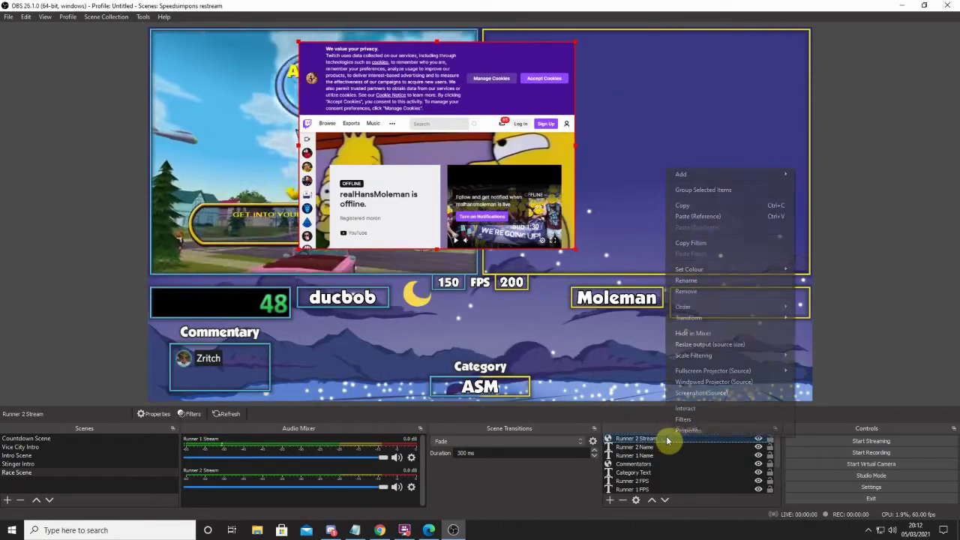
{"action": "left_click", "coordinate": [688, 431]}
{"action": "left_click", "coordinate": [403, 321]}
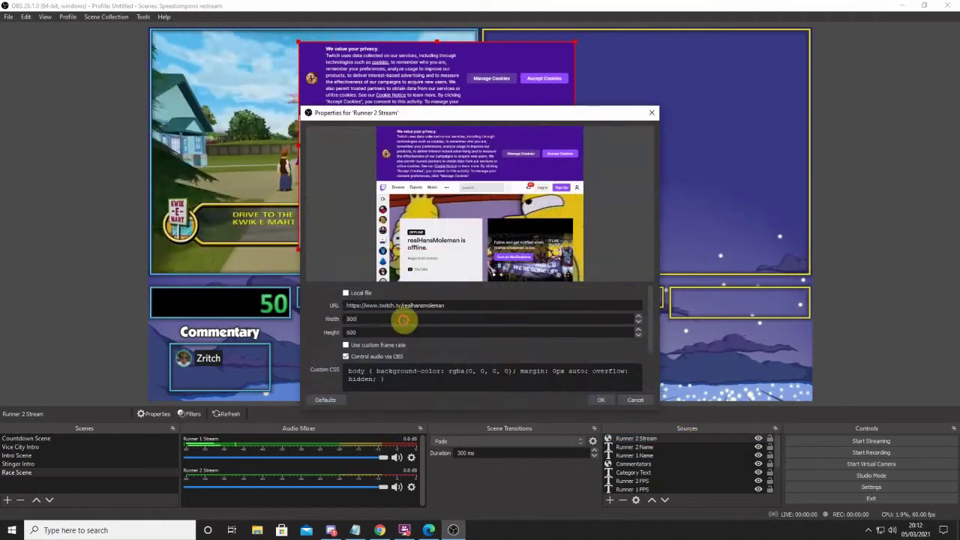
{"action": "type", "text": "1920"}
{"action": "key", "text": "Tab"}
{"action": "type", "text": "10"}
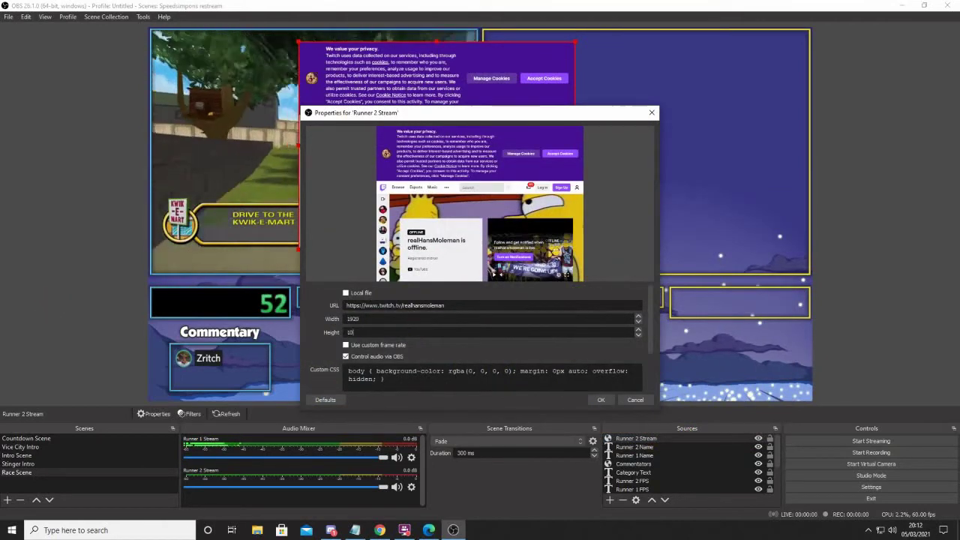
{"action": "type", "text": "80"}
{"action": "key", "text": "Return"}
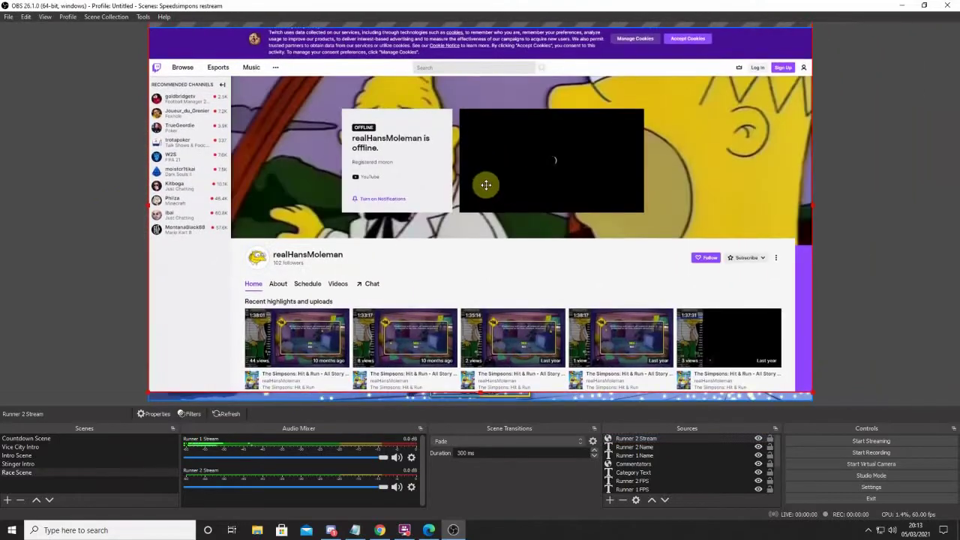
- Interact with Runner 2 Stream to play the first video under the channel's recent highlights and uploads
{"action": "right_click", "coordinate": [531, 198]}
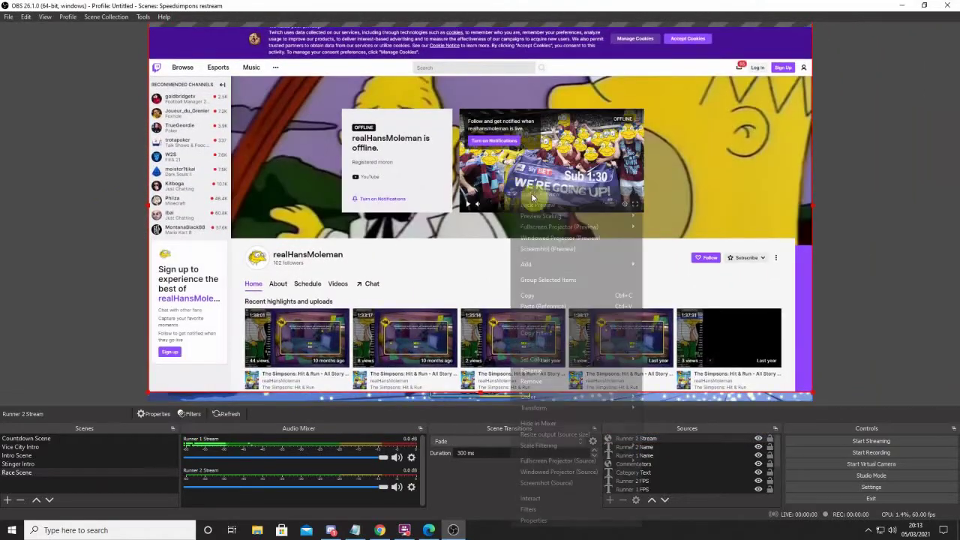
{"action": "left_click", "coordinate": [555, 498]}
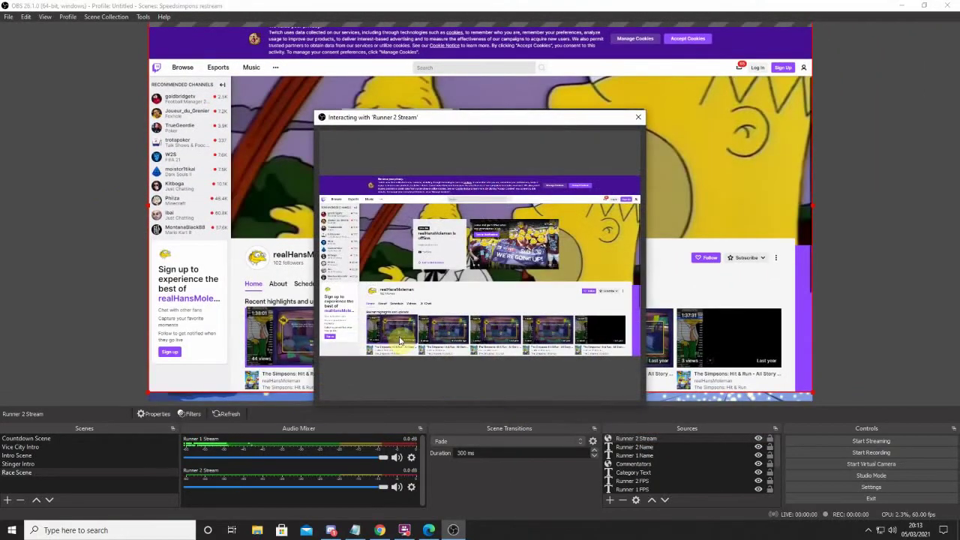
{"action": "left_click", "coordinate": [637, 117]}
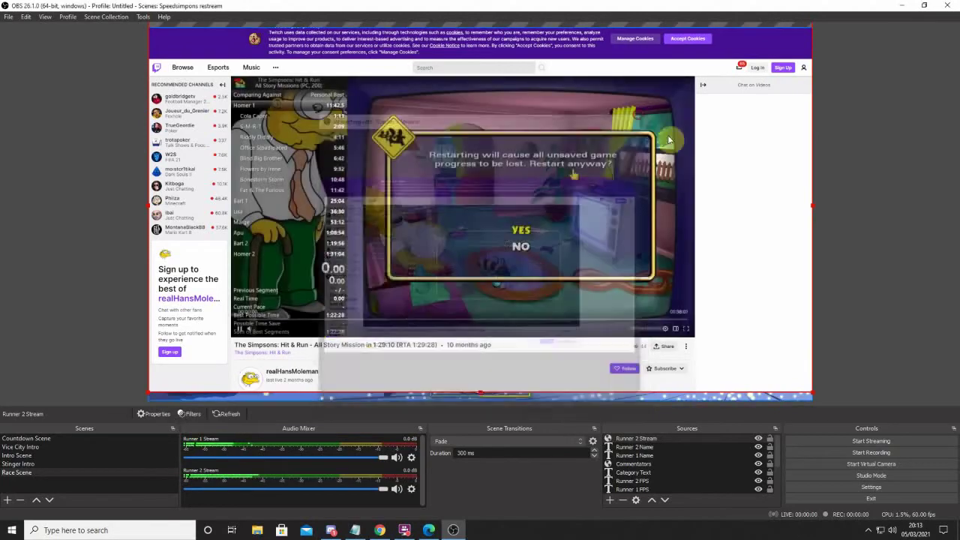
- Crop Runner 2 Stream to the game footage, removing the Twitch page elements and the splits column
{"action": "left_click_drag", "start_coordinate": [812, 391], "coordinate": [693, 338]}
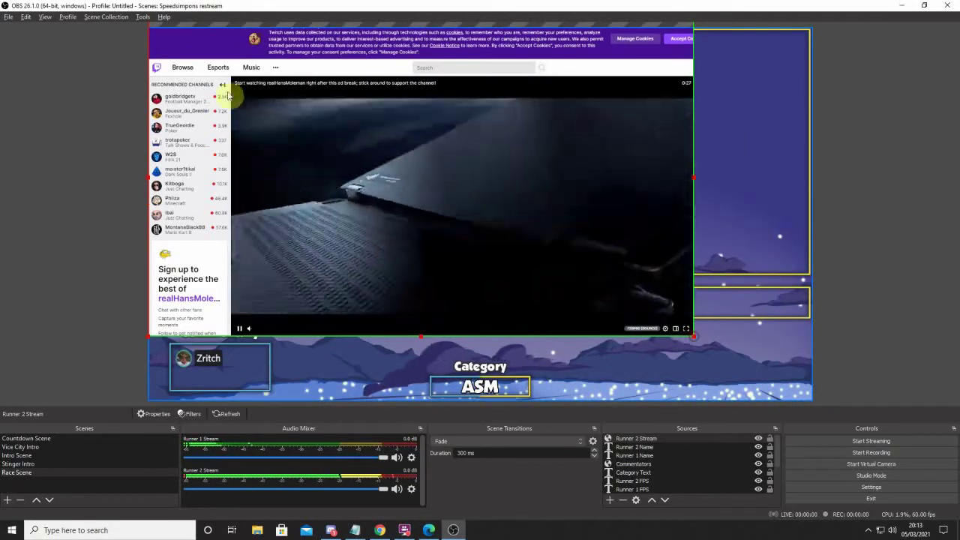
{"action": "left_click_drag", "start_coordinate": [193, 67], "coordinate": [279, 105]}
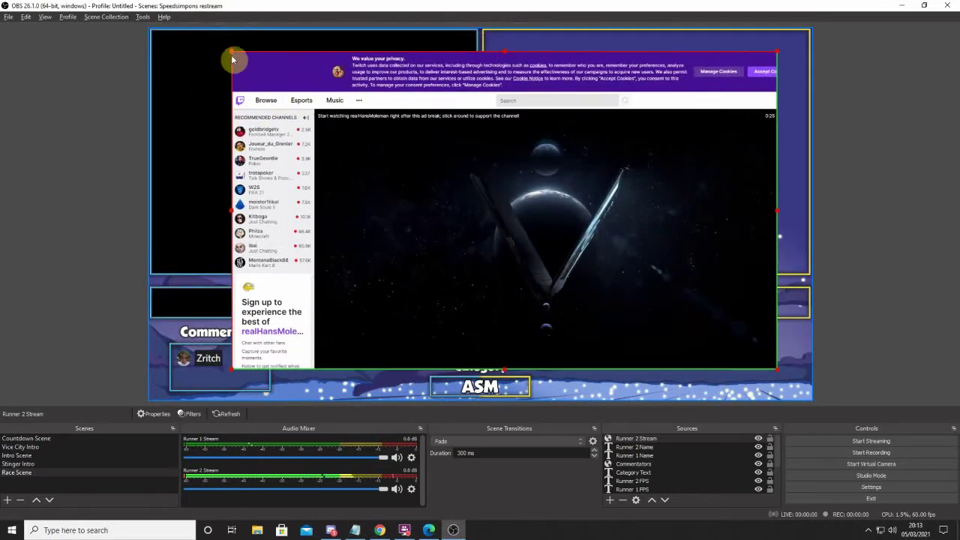
{"action": "left_click_drag", "start_coordinate": [235, 57], "coordinate": [303, 106]}
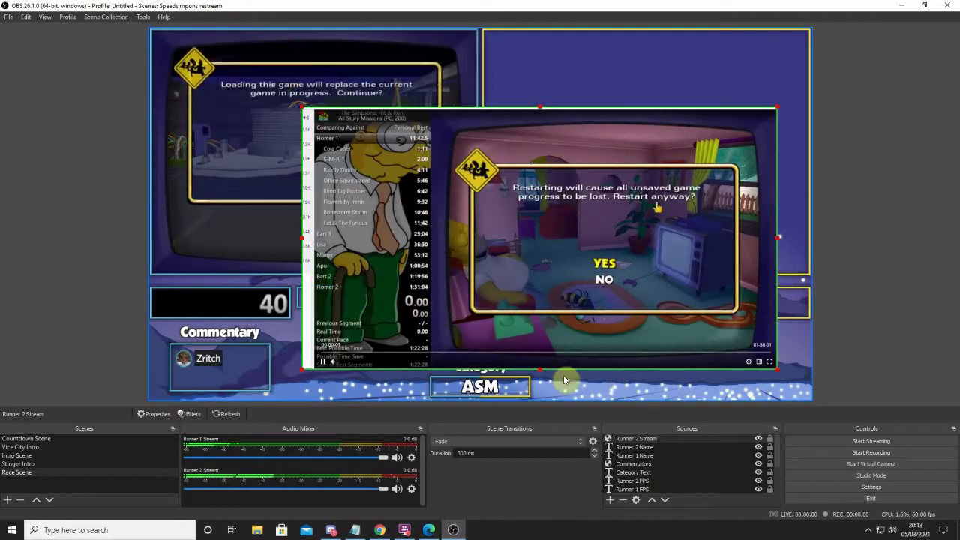
{"action": "mouse_move", "coordinate": [538, 369]}
{"action": "left_mouse_down"}
{"action": "mouse_move", "coordinate": [541, 394]}
{"action": "mouse_move", "coordinate": [545, 374]}
{"action": "left_mouse_up"}
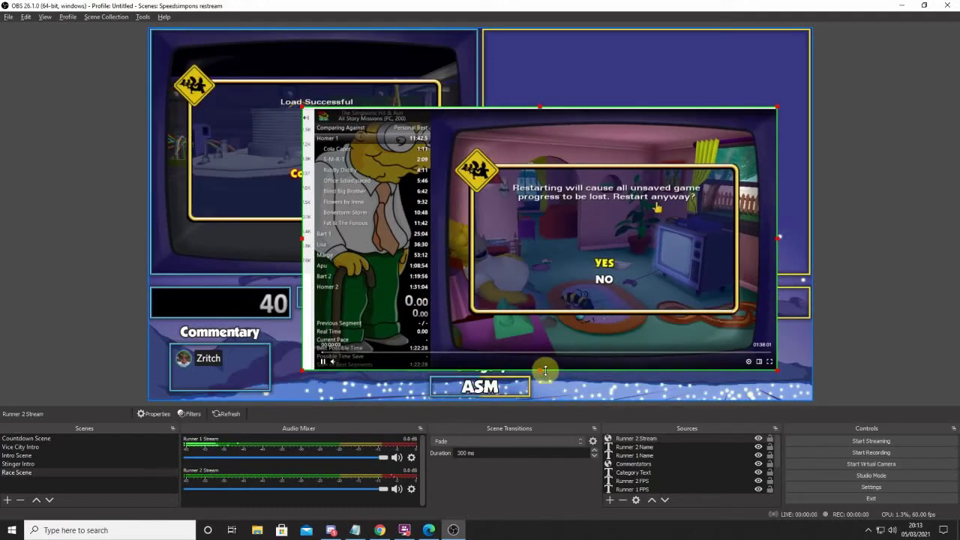
{"action": "mouse_move", "coordinate": [546, 109]}
{"action": "left_mouse_down"}
{"action": "mouse_move", "coordinate": [536, 79]}
{"action": "mouse_move", "coordinate": [544, 107]}
{"action": "left_mouse_up"}
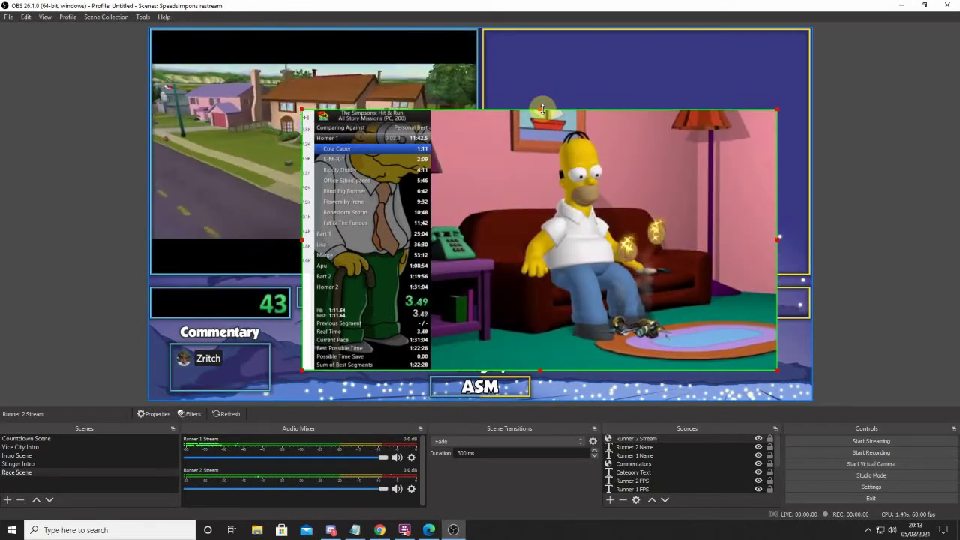
{"action": "left_click_drag", "start_coordinate": [300, 241], "coordinate": [433, 250]}
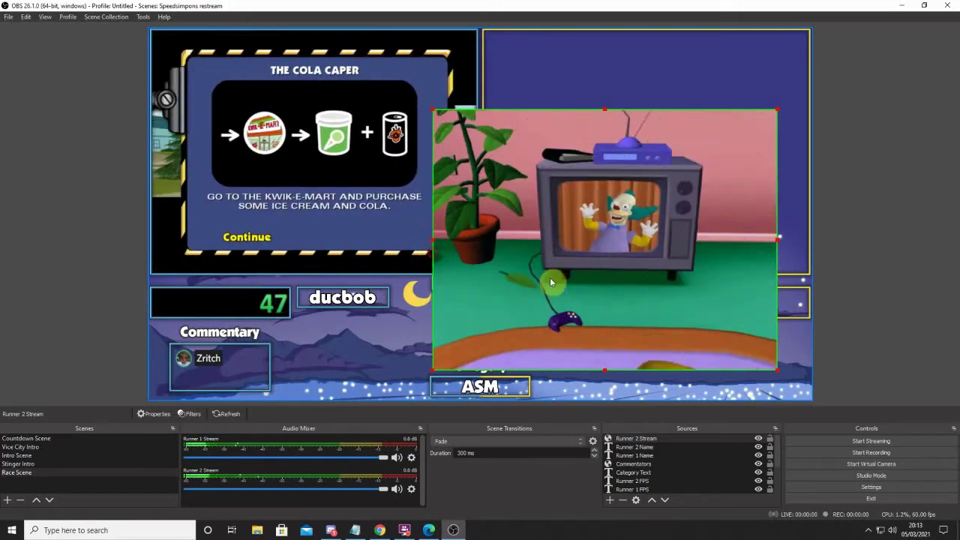
- Fit Runner 2 Stream exactly inside the large yellow frame and place it directly beneath Overlay Race in the source order
{"action": "left_click_drag", "start_coordinate": [553, 278], "coordinate": [619, 171]}
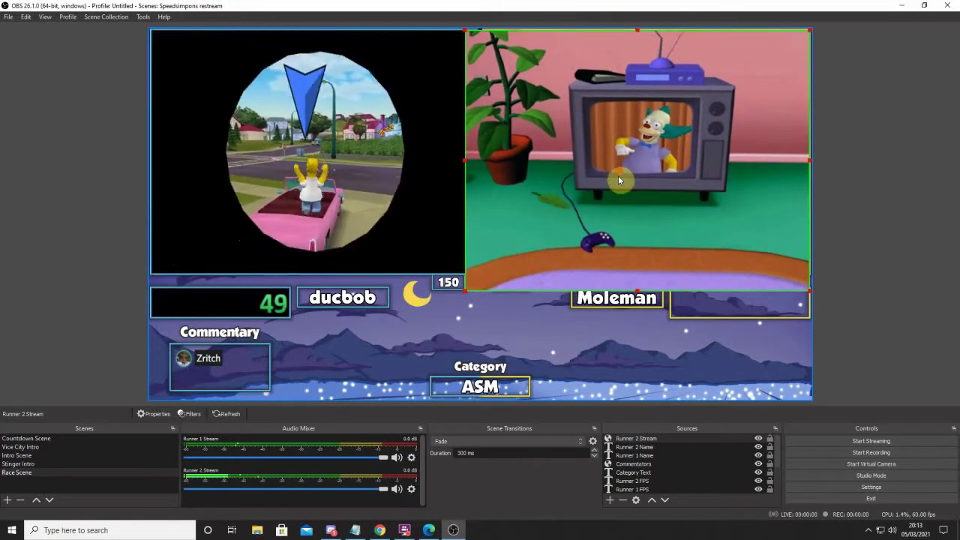
{"action": "left_click_drag", "start_coordinate": [473, 293], "coordinate": [483, 272]}
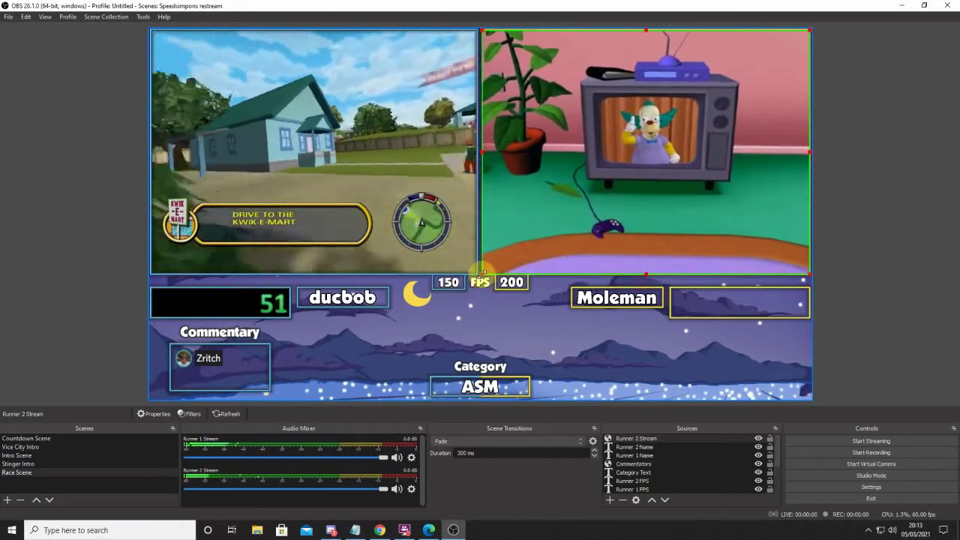
{"action": "left_click_drag", "start_coordinate": [633, 438], "coordinate": [646, 455]}
{"action": "left_click", "coordinate": [921, 401]}
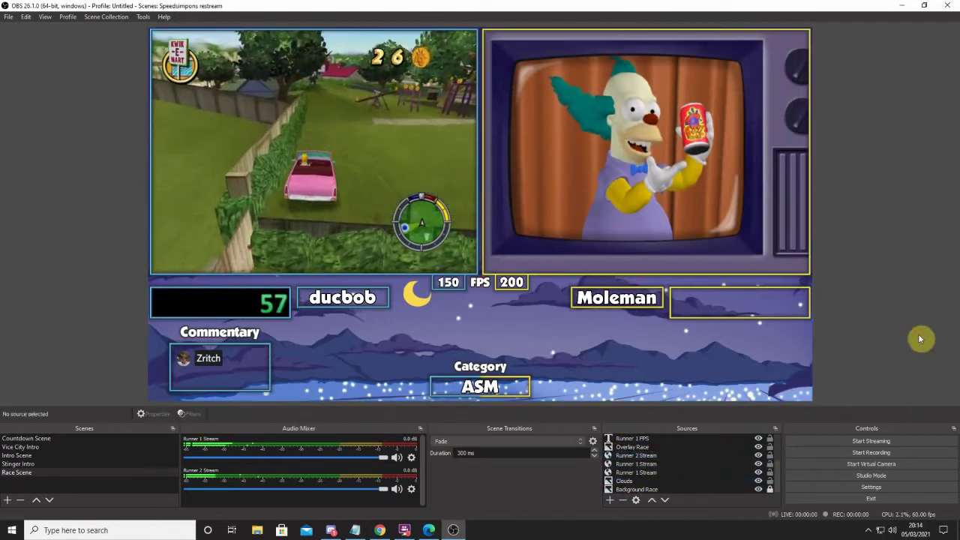
- Duplicate Runner 2 Stream within the Race Scene and place the copy directly beneath Overlay Race in the source order
{"action": "left_click", "coordinate": [659, 457]}
{"action": "key", "text": "ctrl+c"}
{"action": "key", "text": "ctrl+v"}
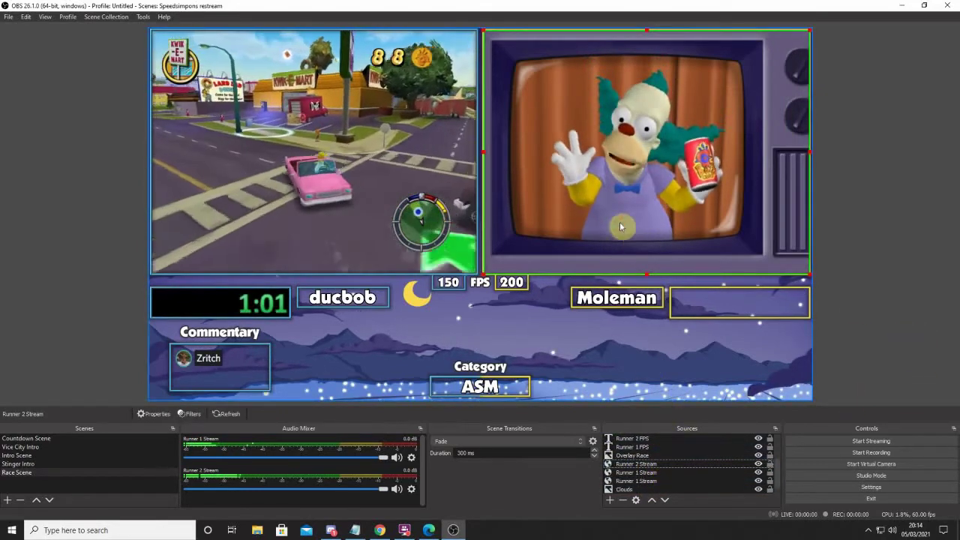
{"action": "left_click_drag", "start_coordinate": [621, 218], "coordinate": [484, 233]}
{"action": "mouse_move", "coordinate": [657, 489]}
{"action": "left_mouse_down"}
{"action": "mouse_move", "coordinate": [647, 441]}
{"action": "mouse_move", "coordinate": [651, 510]}
{"action": "mouse_move", "coordinate": [646, 491]}
{"action": "left_mouse_up"}
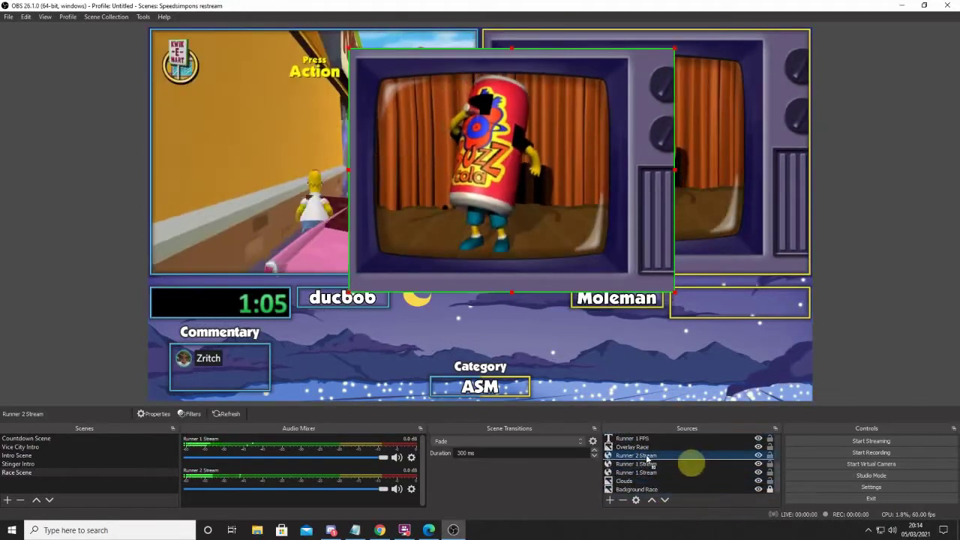
- Crop the duplicate Runner 2 Stream down to its run timer and fit it into the yellow timer box beside the second runner's name
{"action": "left_click_drag", "start_coordinate": [426, 262], "coordinate": [433, 274]}
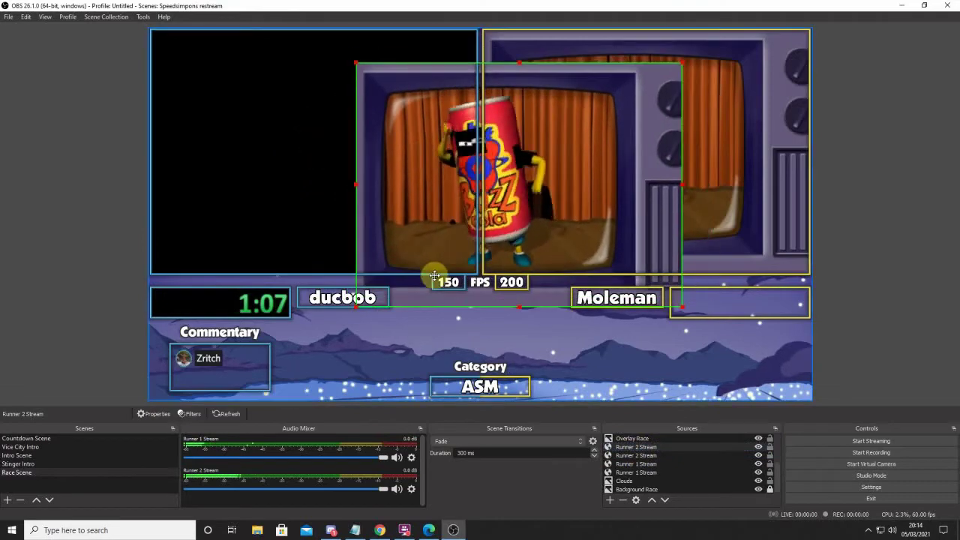
{"action": "left_click_drag", "start_coordinate": [351, 307], "coordinate": [398, 244]}
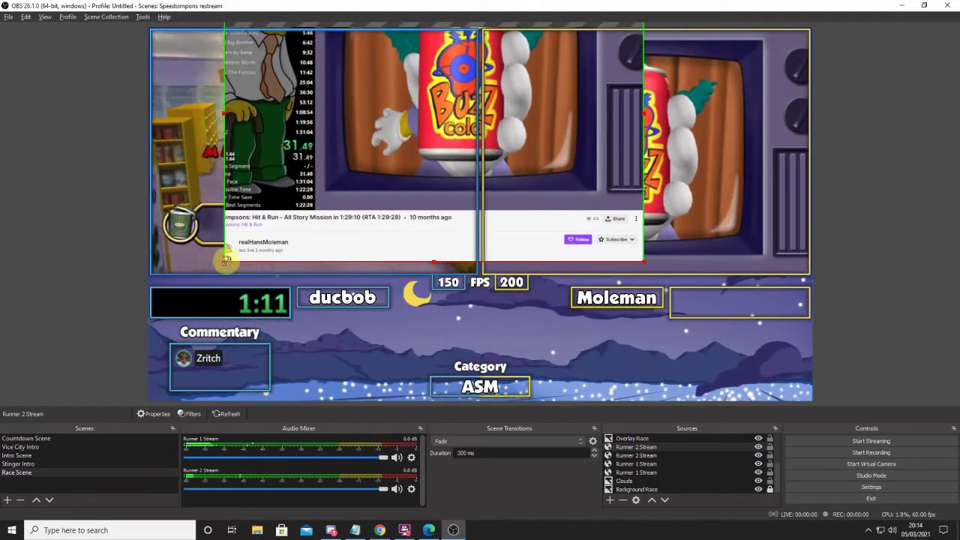
{"action": "left_click_drag", "start_coordinate": [225, 260], "coordinate": [215, 184]}
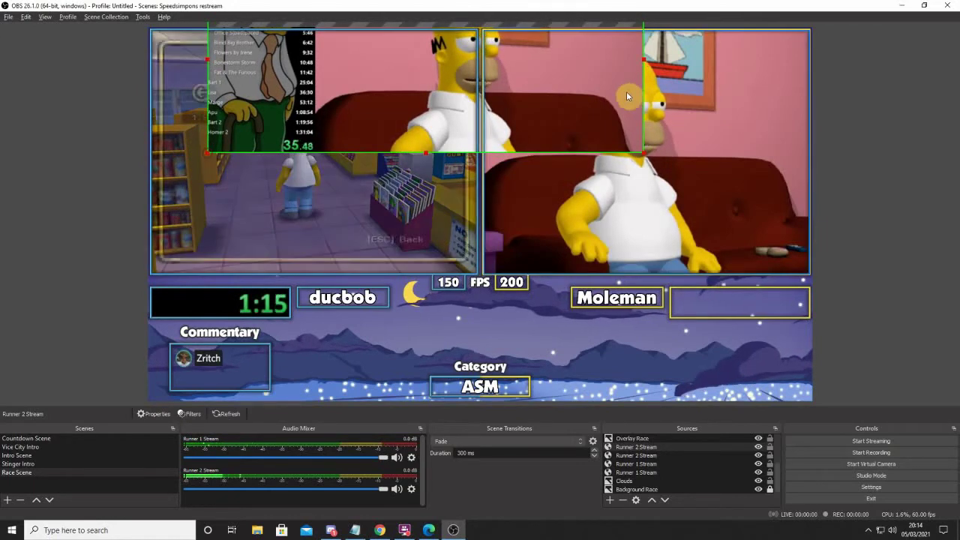
{"action": "left_click_drag", "start_coordinate": [625, 62], "coordinate": [312, 90]}
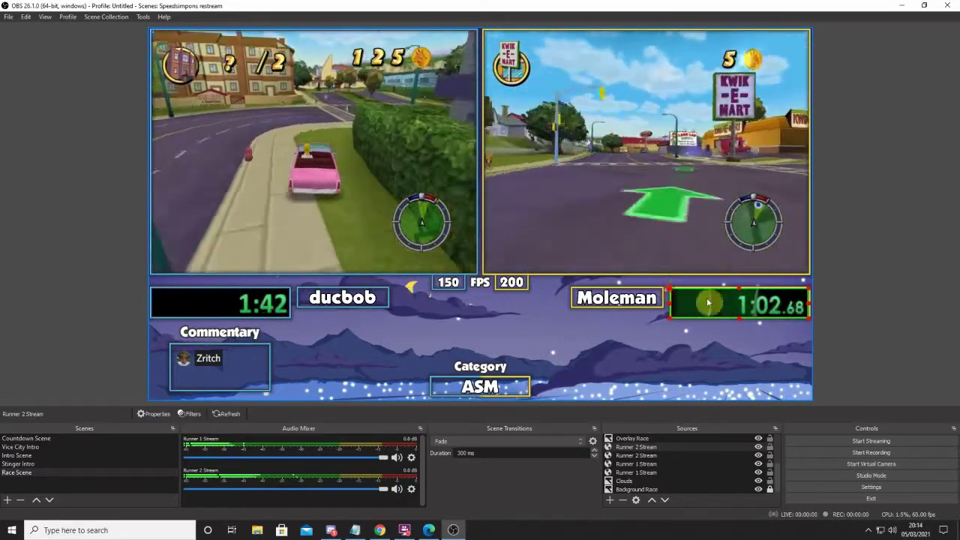
{"action": "left_click", "coordinate": [789, 304]}
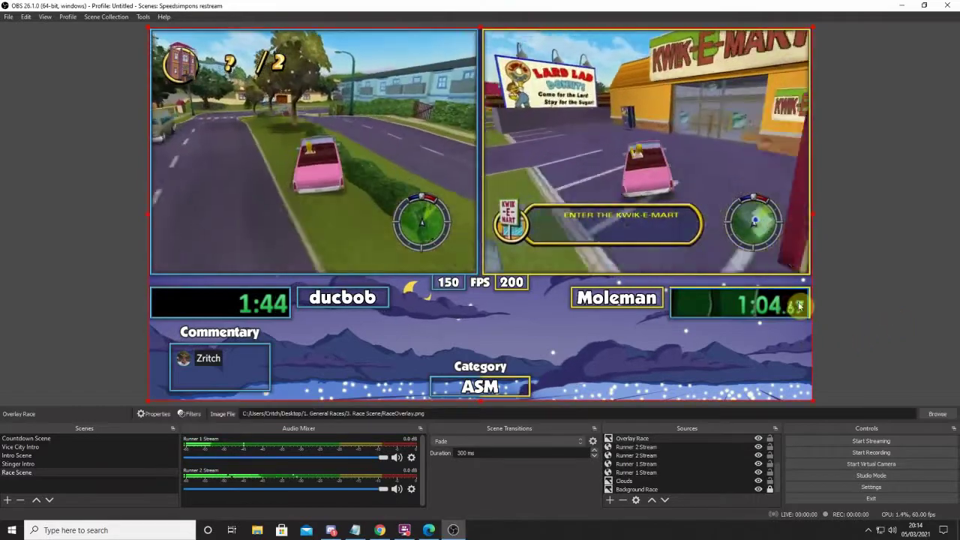
{"action": "left_click", "coordinate": [801, 309]}
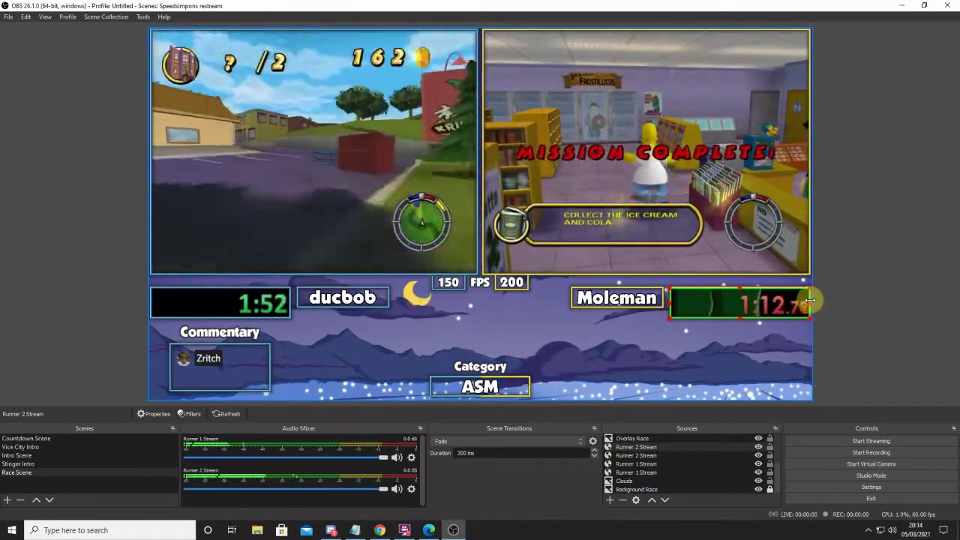
{"action": "left_click", "coordinate": [828, 297]}
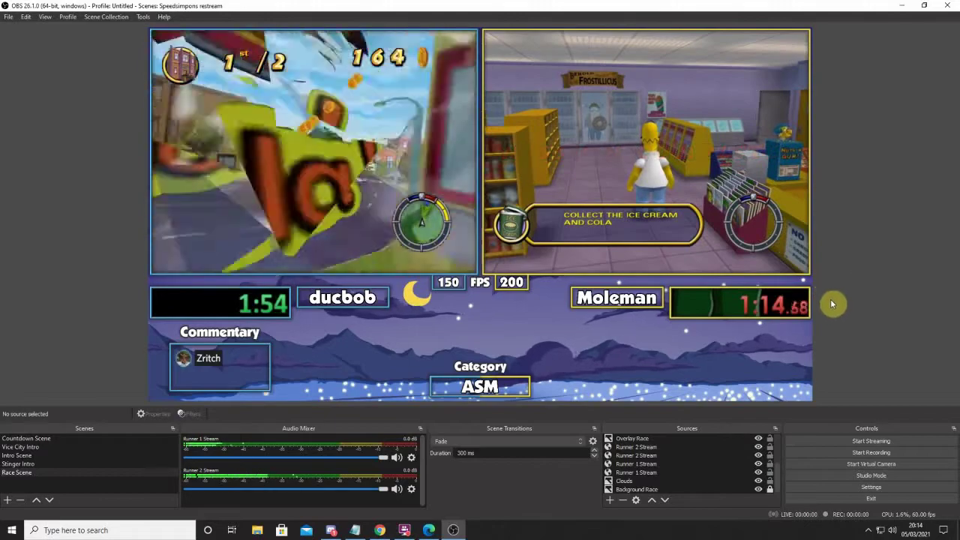
- Fine-tune the upper edge of the second runner's timer source so it fits the yellow timer box
{"action": "left_click", "coordinate": [780, 304]}
{"action": "left_click", "coordinate": [774, 304]}
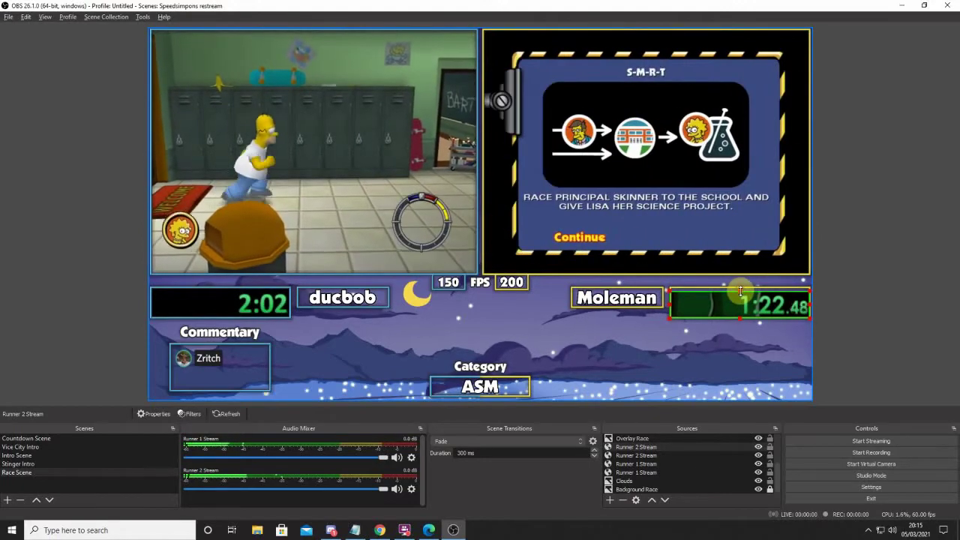
{"action": "left_click", "coordinate": [862, 297]}
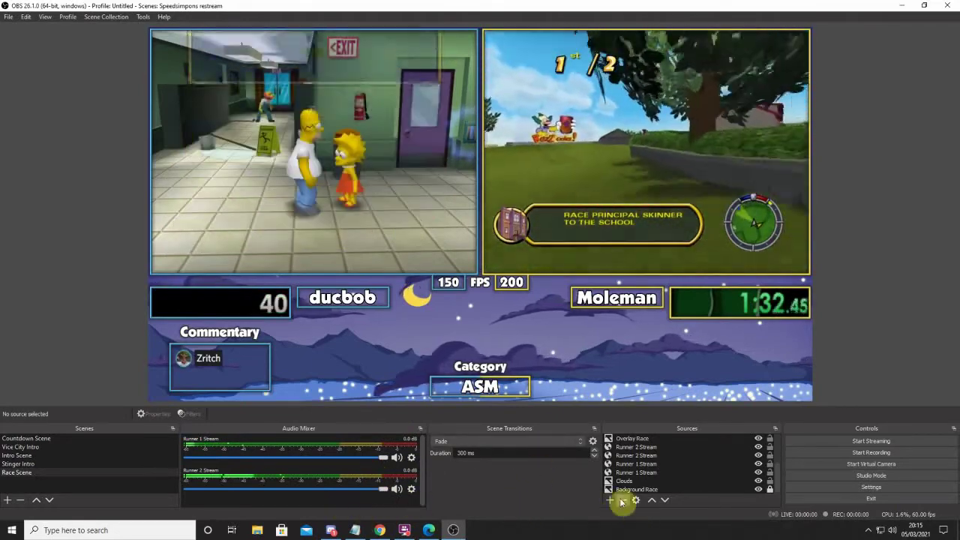
- Copy the Audio Output Capture source from the Intro Scene and paste it into the Race Scene as a reference
{"action": "left_click", "coordinate": [46, 455]}
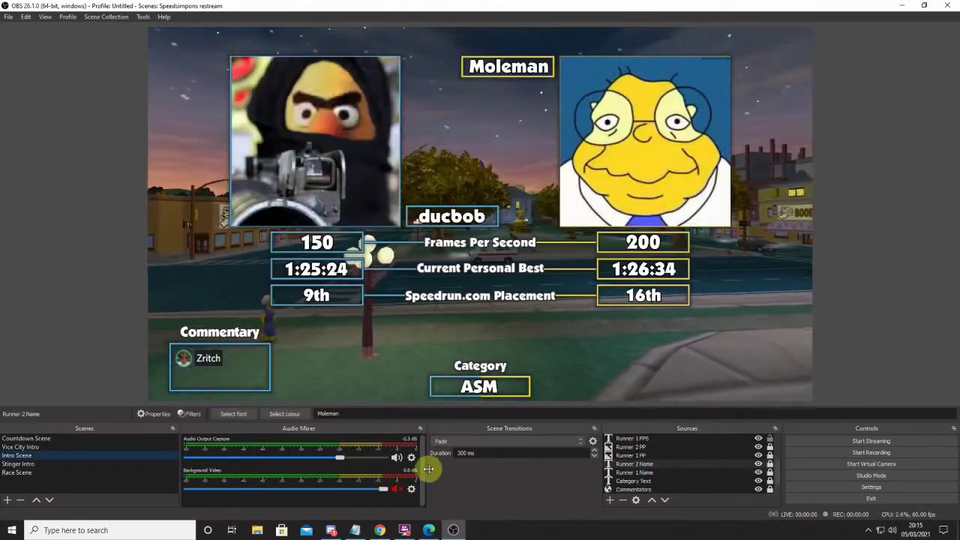
{"action": "scroll", "coordinate": [673, 459], "scroll_direction": "up", "scroll_amount": 2}
{"action": "left_click", "coordinate": [643, 439]}
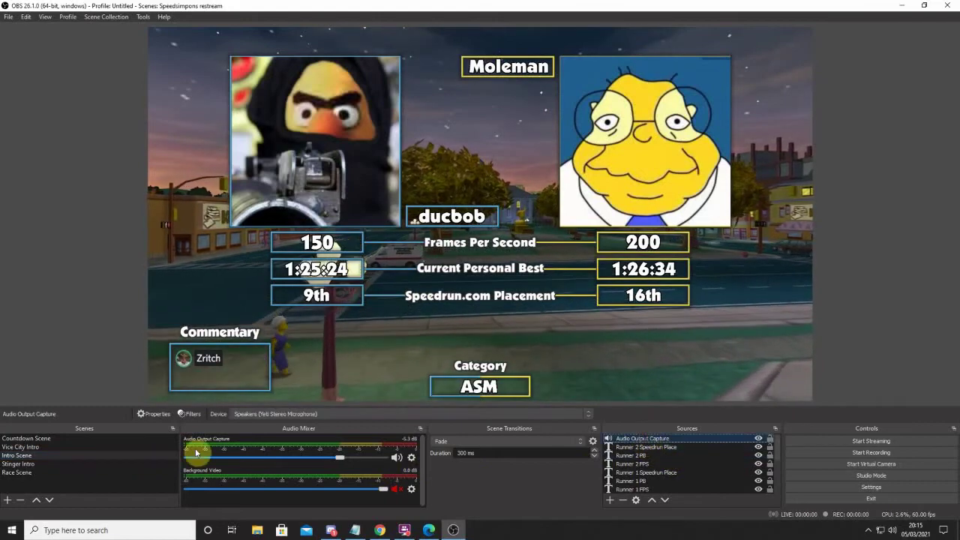
{"action": "left_click", "coordinate": [120, 474]}
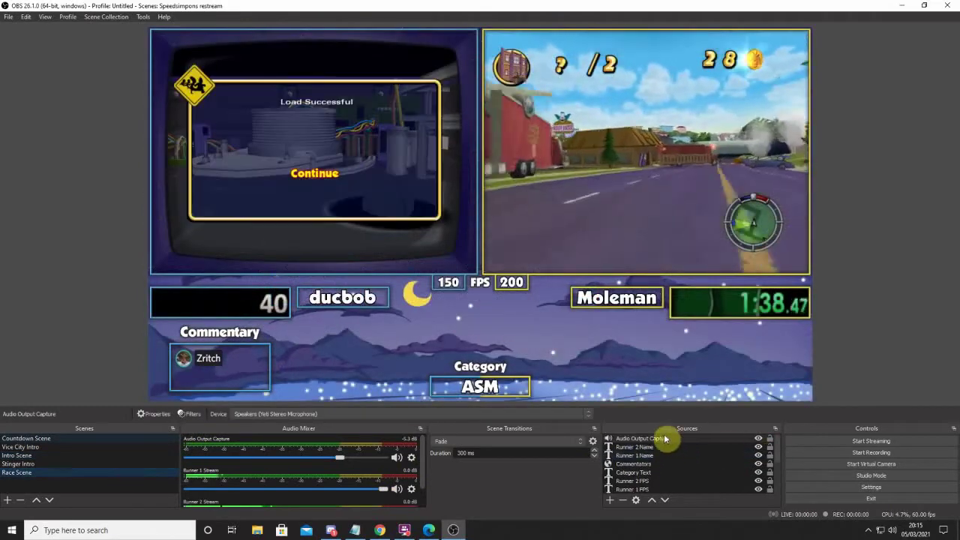
- Rename the Audio Output Capture source to Desktop Audio and check the new name in the Intro Scene
{"action": "right_click", "coordinate": [664, 439]}
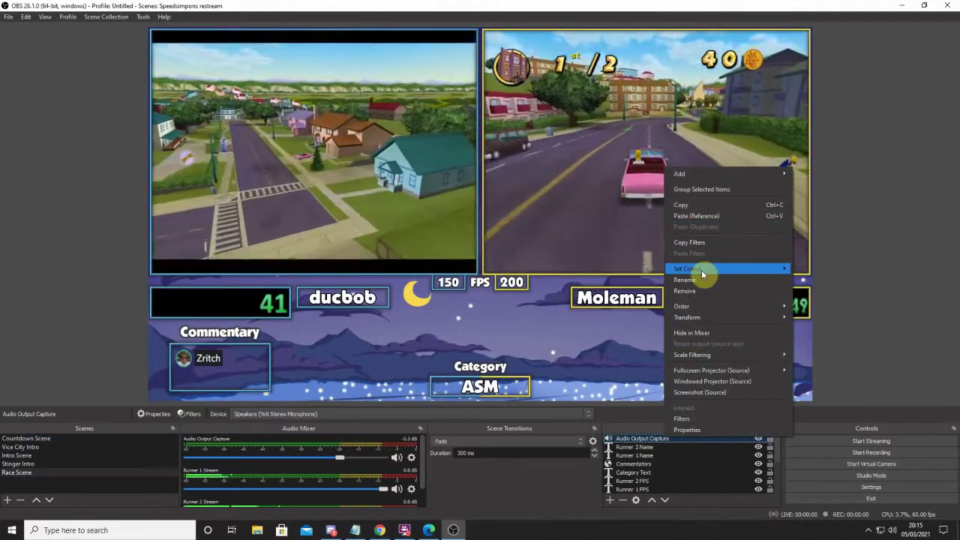
{"action": "left_click", "coordinate": [723, 280]}
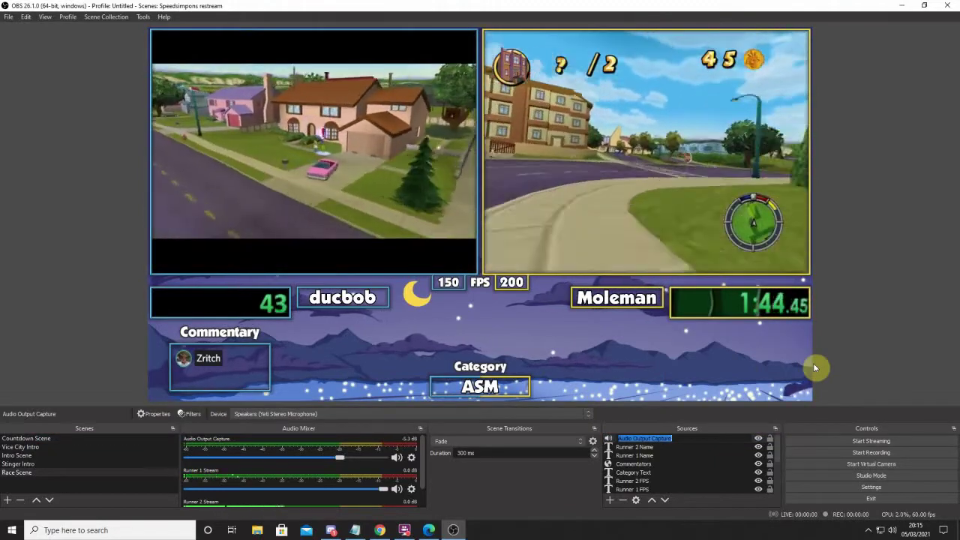
{"action": "type", "text": "Desktop Audi"}
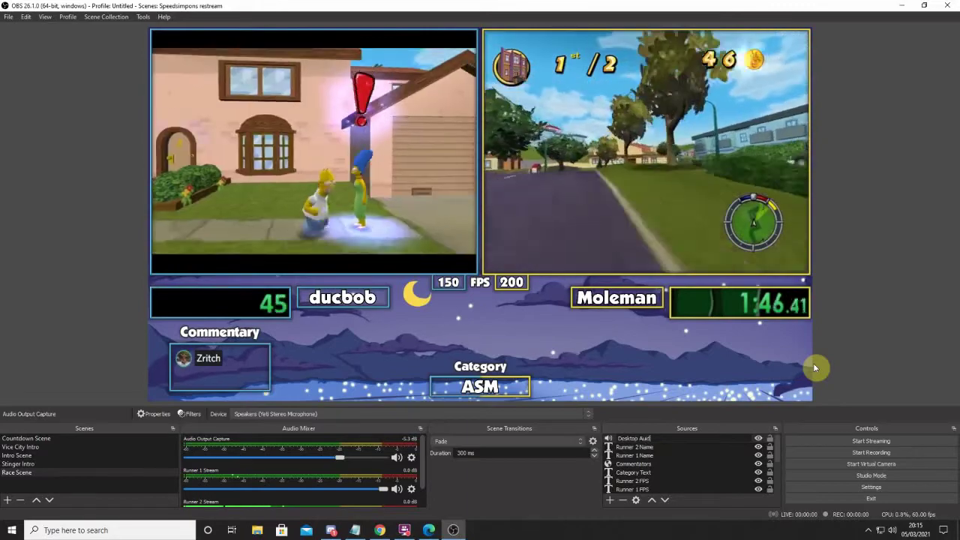
{"action": "type", "text": "o"}
{"action": "key", "text": "Return"}
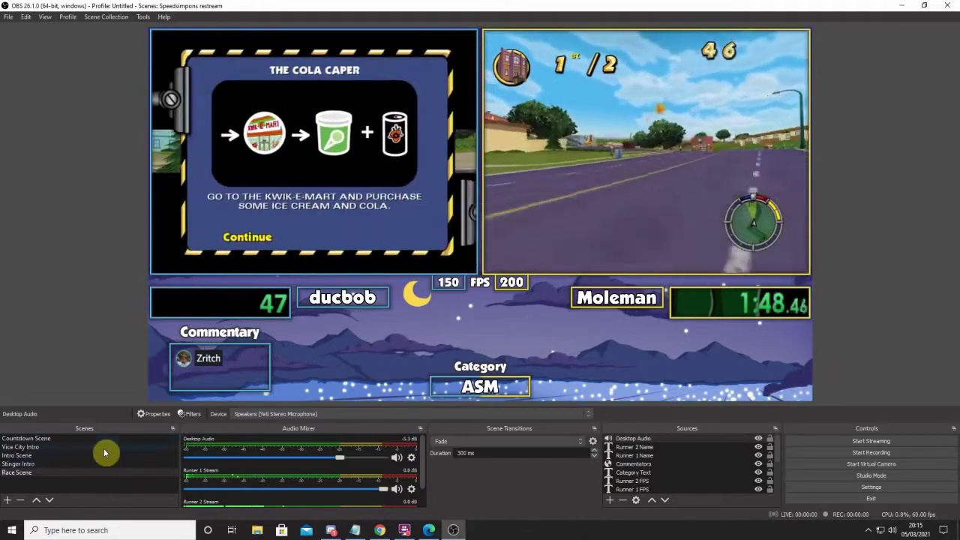
{"action": "left_click", "coordinate": [67, 455]}
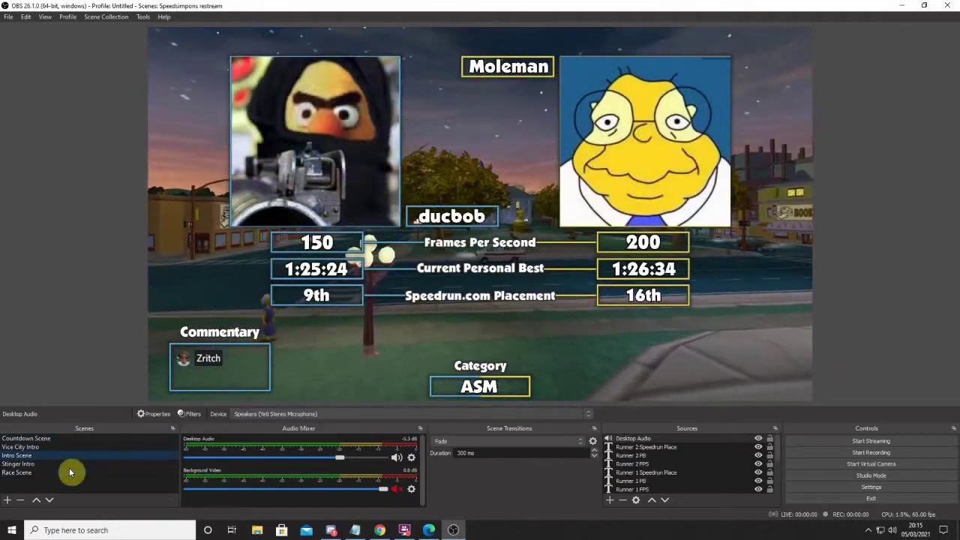
{"action": "left_click", "coordinate": [93, 471]}
- Mute Runner 1 Stream in the Race Scene's audio mixer
{"action": "scroll", "coordinate": [292, 467], "scroll_direction": "down", "scroll_amount": 2}
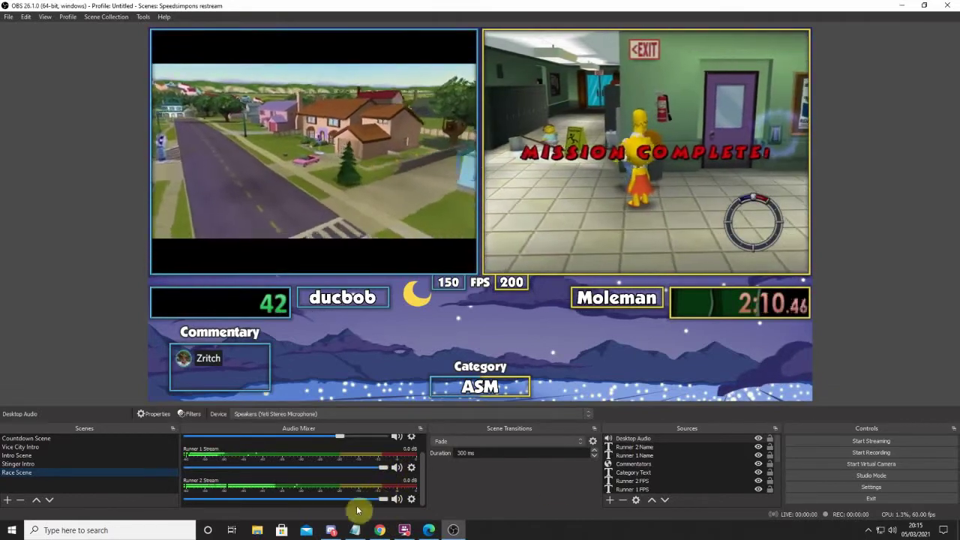
{"action": "scroll", "coordinate": [381, 469], "scroll_direction": "up", "scroll_amount": 1}
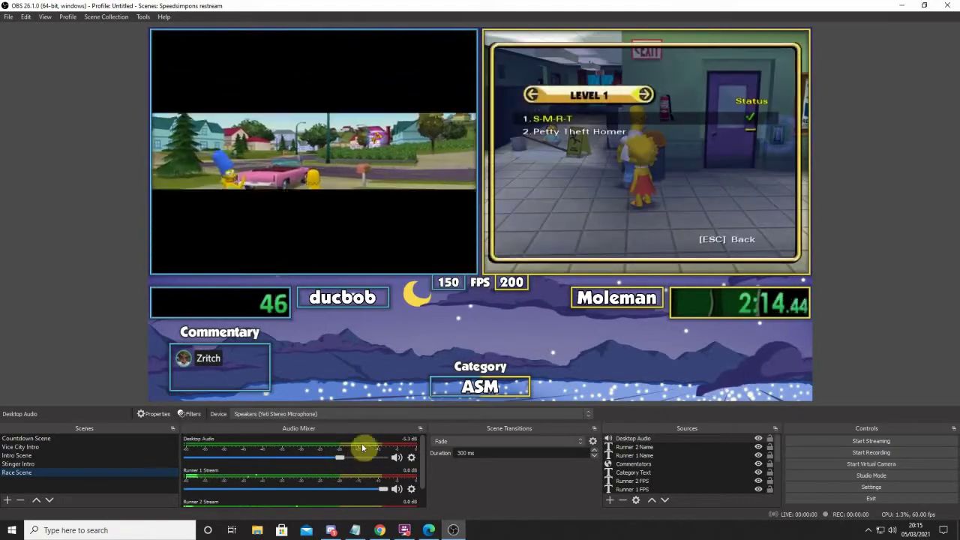
{"action": "scroll", "coordinate": [344, 486], "scroll_direction": "down", "scroll_amount": 1}
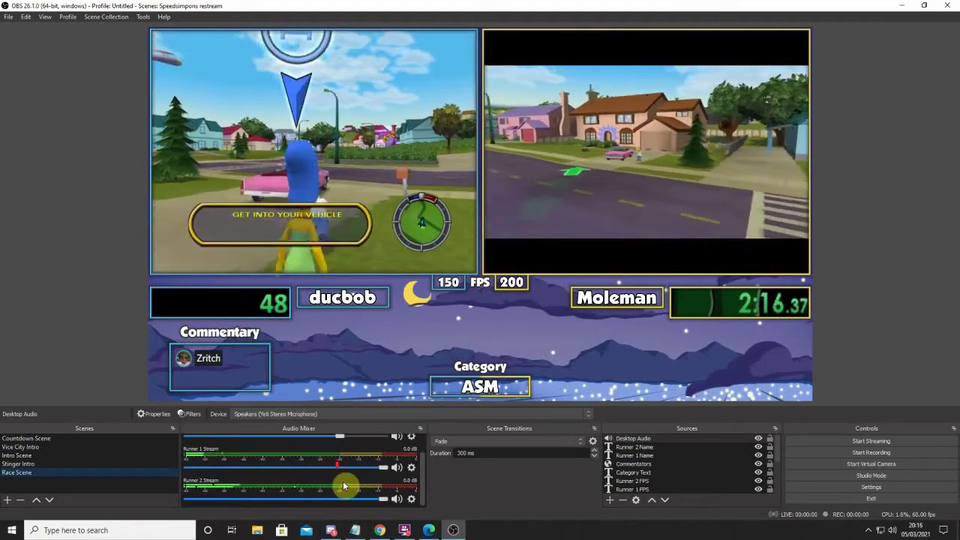
{"action": "left_click", "coordinate": [396, 469]}
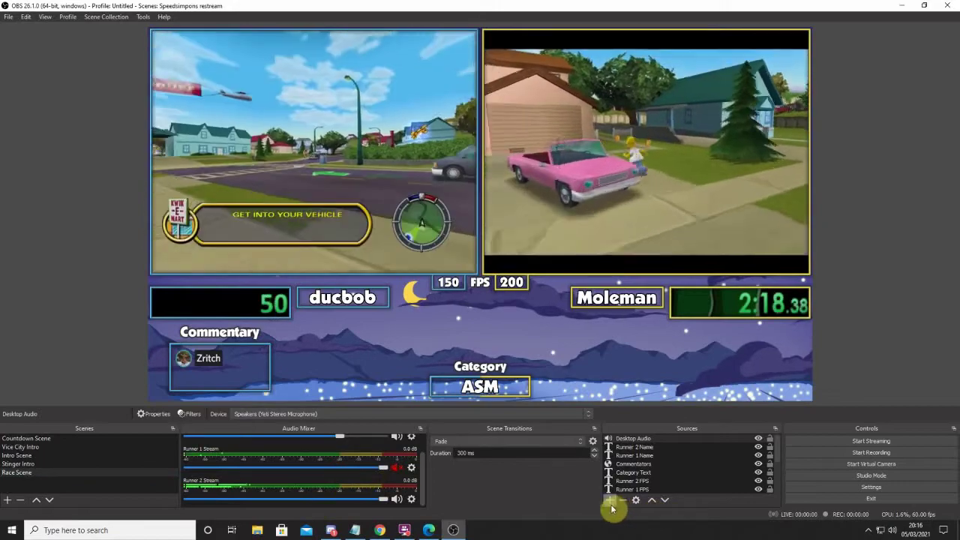
- Add a new image source named Runner 1 Audio Symbol to the Race Scene
{"action": "left_click", "coordinate": [610, 499]}
{"action": "left_click", "coordinate": [633, 390]}
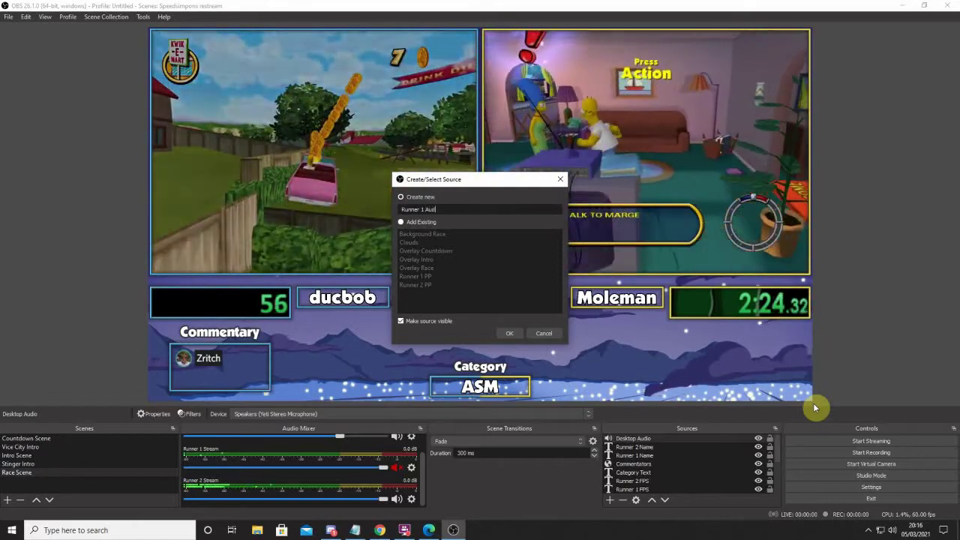
{"action": "type", "text": "Runner 1 Audio Symbol"}
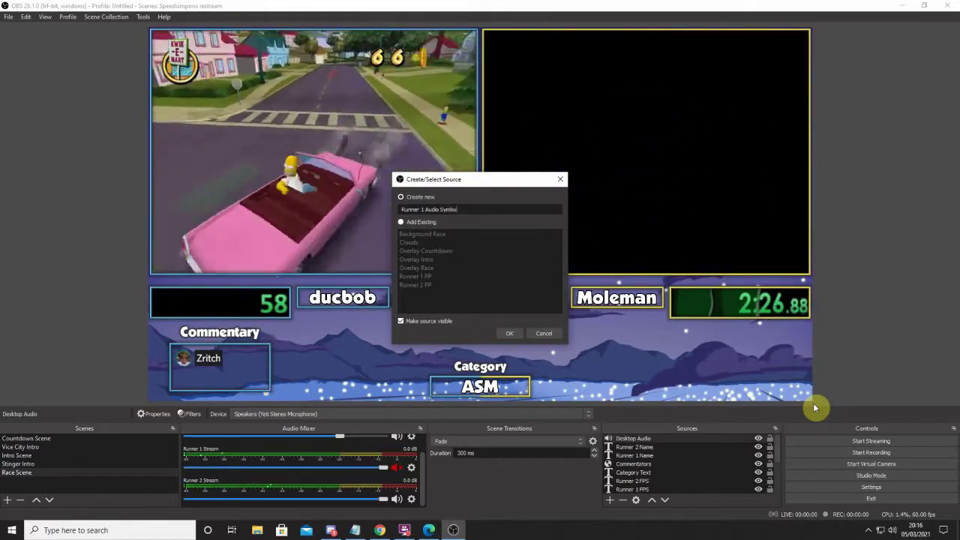
{"action": "key", "text": "Return"}
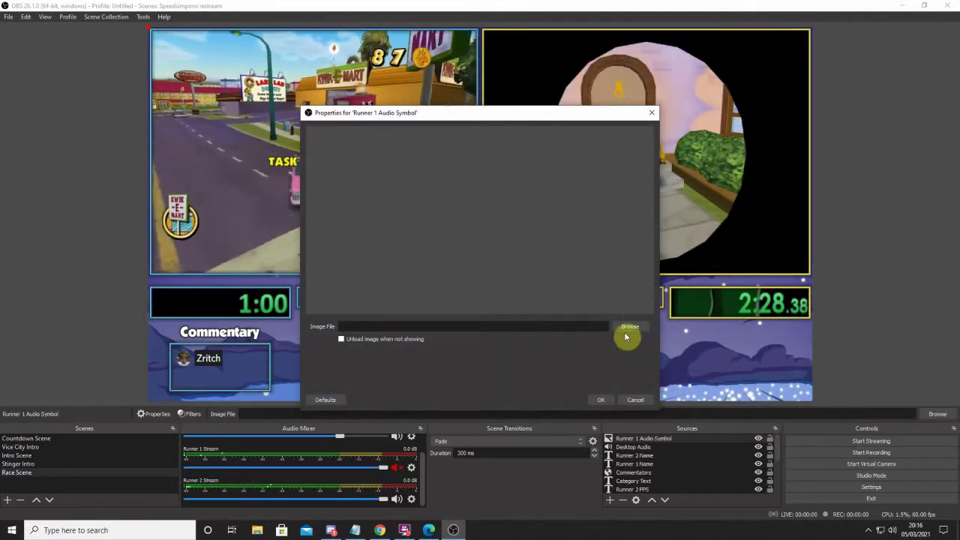
- Set SpeakerIcon3.png from the 2. Audio Icons folder as the image for Runner 1 Audio Symbol
{"action": "left_click", "coordinate": [626, 325]}
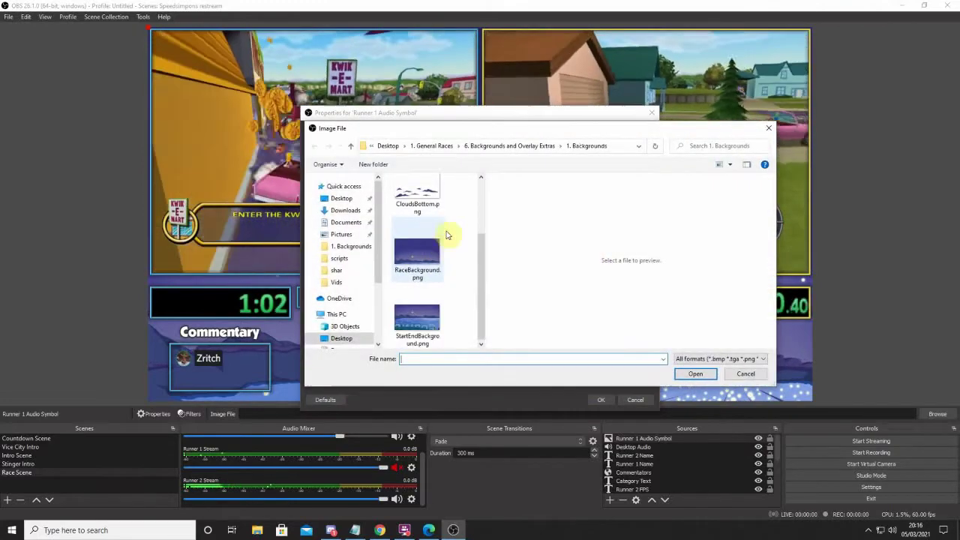
{"action": "left_click", "coordinate": [474, 146]}
{"action": "left_click", "coordinate": [434, 248]}
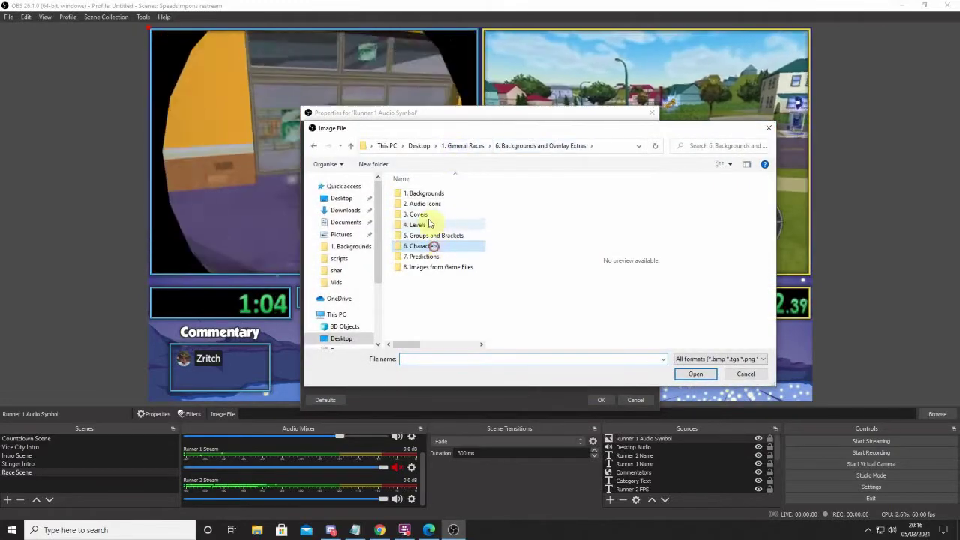
{"action": "double_click", "coordinate": [431, 209]}
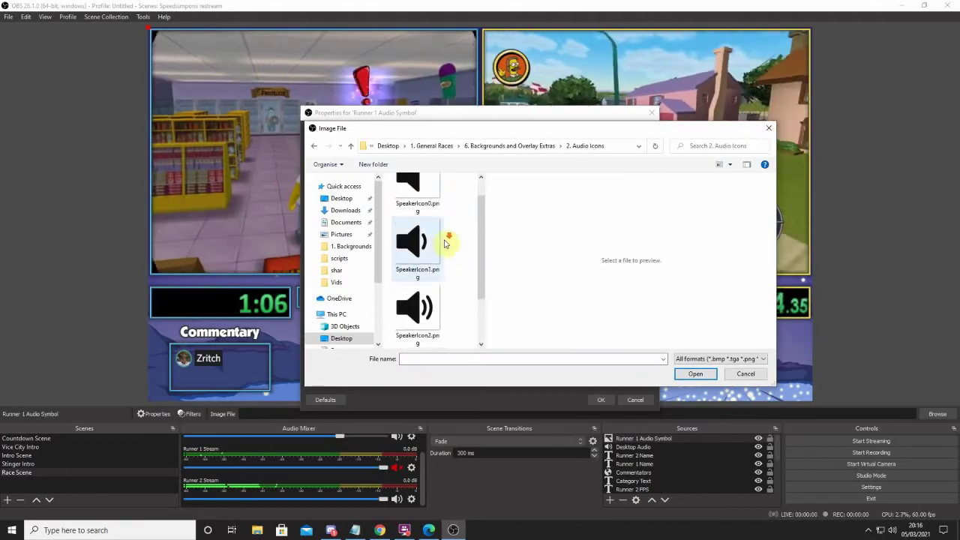
{"action": "double_click", "coordinate": [423, 307]}
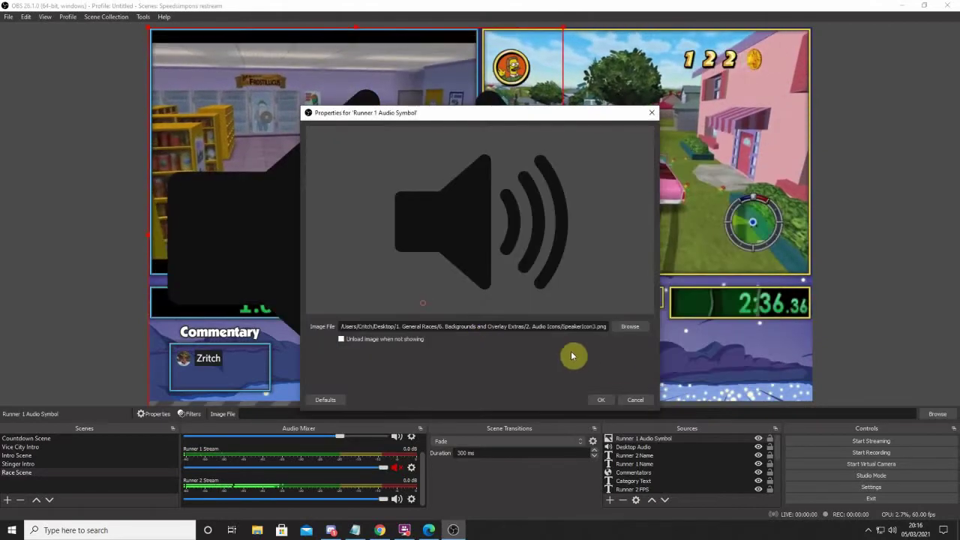
{"action": "left_click", "coordinate": [600, 400]}
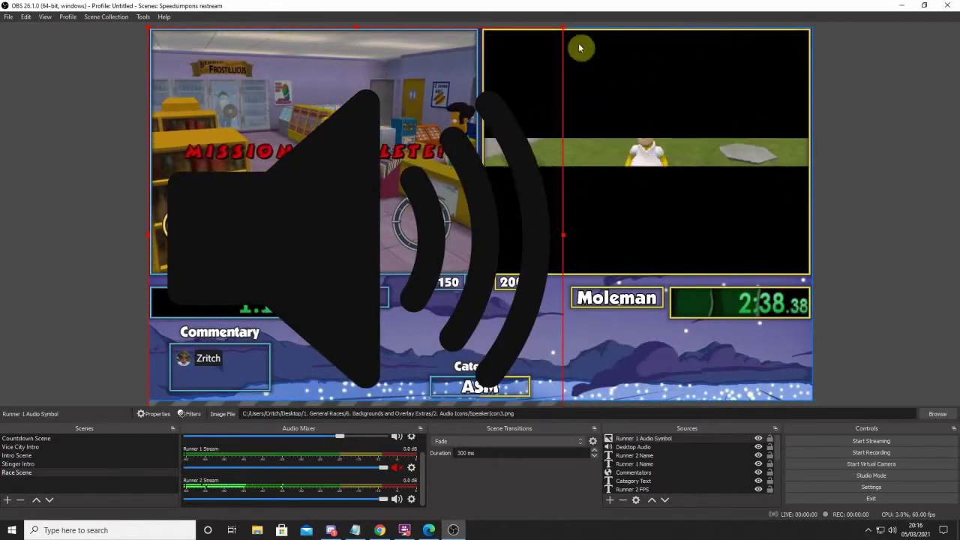
- Shrink Runner 1 Audio Symbol to a small icon and place it directly beside the first runner's name box
{"action": "left_click_drag", "start_coordinate": [564, 27], "coordinate": [268, 311]}
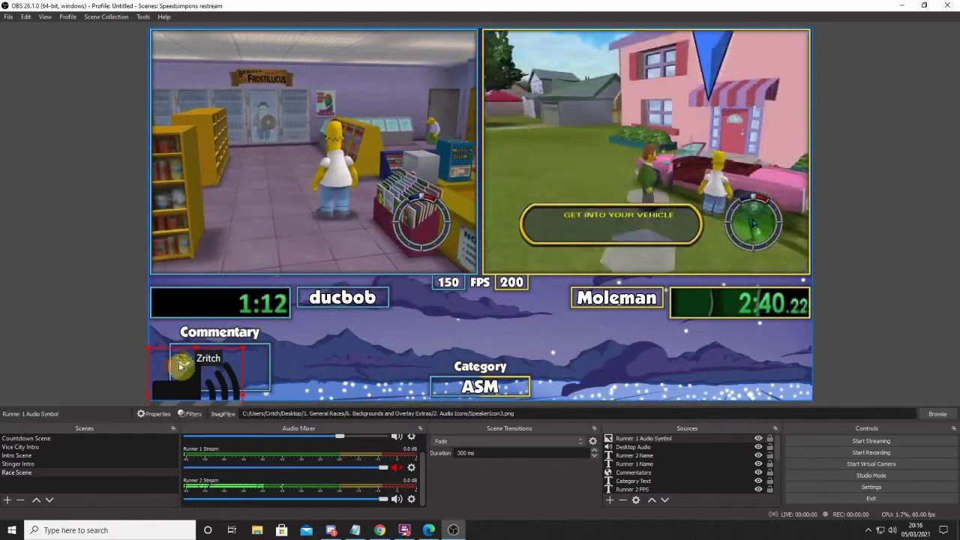
{"action": "left_click_drag", "start_coordinate": [171, 349], "coordinate": [410, 239]}
{"action": "left_click_drag", "start_coordinate": [482, 224], "coordinate": [413, 296]}
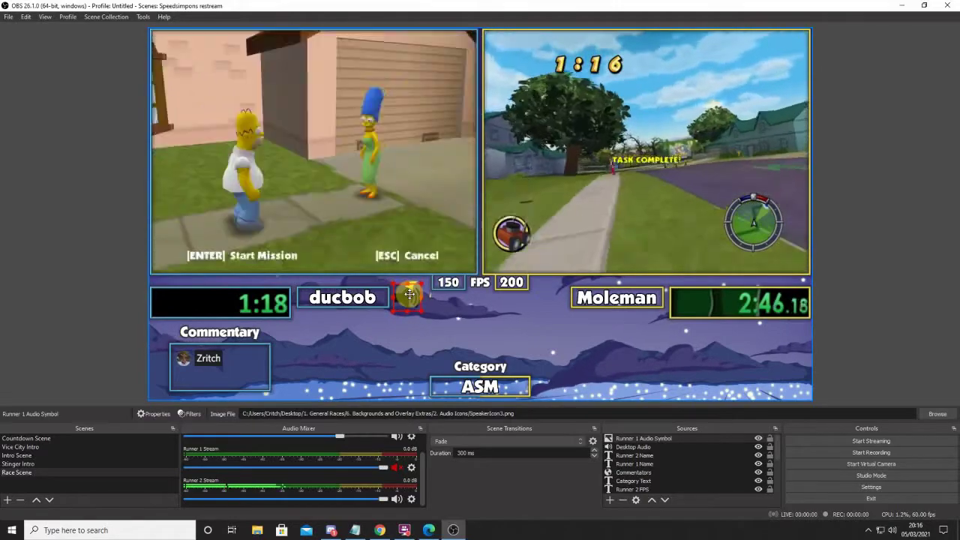
{"action": "left_click", "coordinate": [862, 337]}
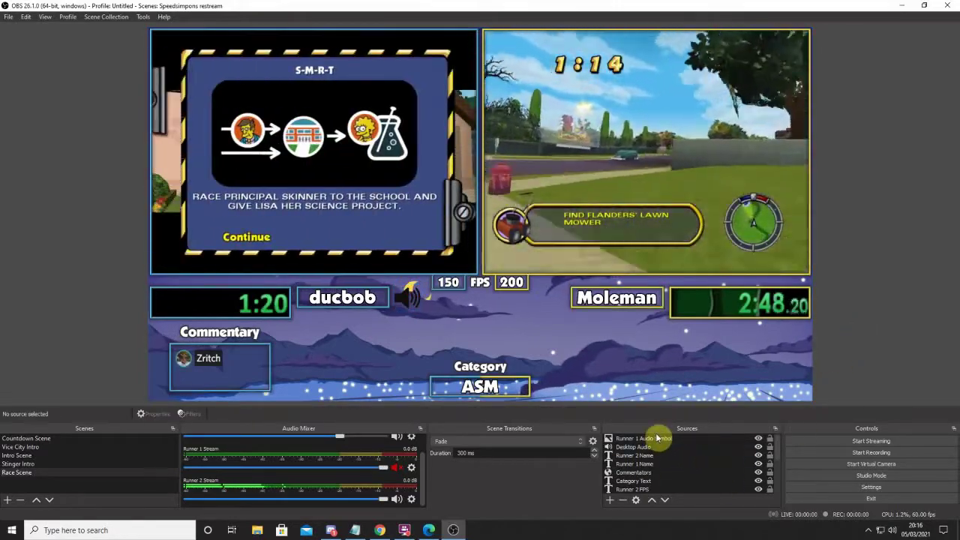
- Add a new image source named Runner 2 Audio Symbol to the Race Scene
{"action": "left_click", "coordinate": [610, 500]}
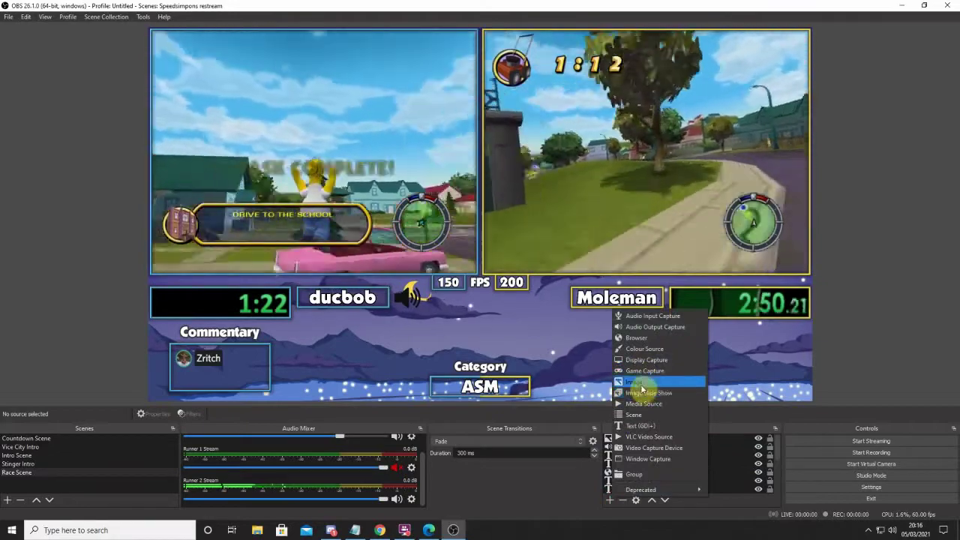
{"action": "left_click", "coordinate": [636, 382]}
{"action": "type", "text": "Runner "}
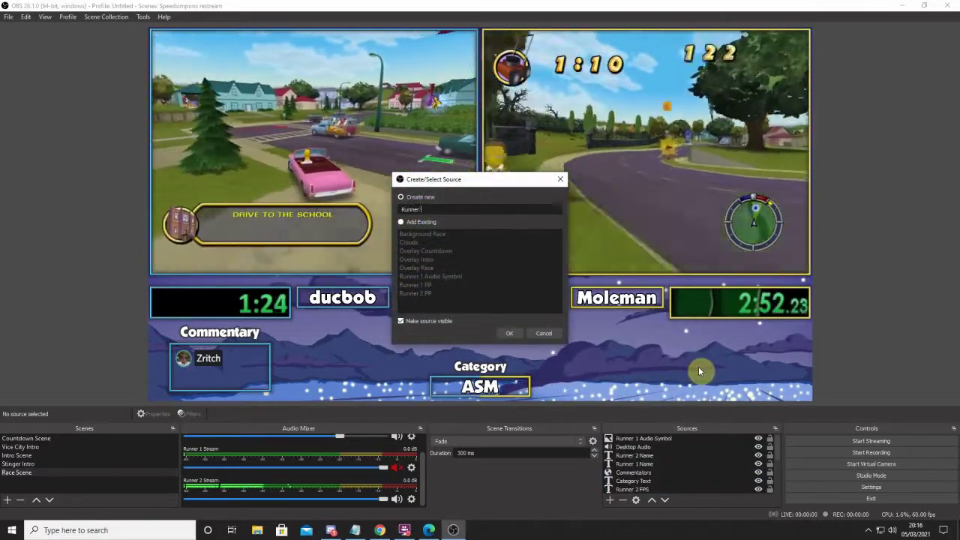
{"action": "type", "text": "2 Audio Symbol"}
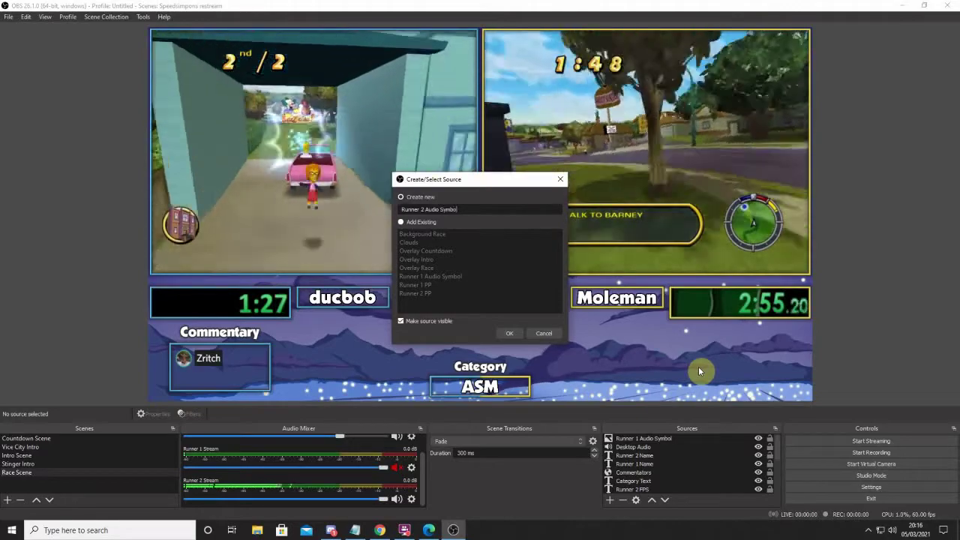
{"action": "key", "text": "Return"}
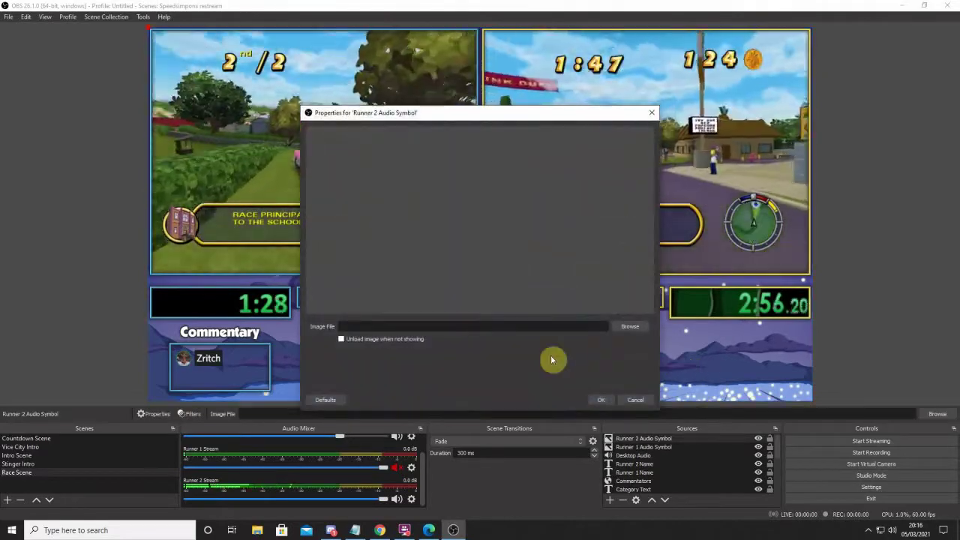
- Set SpeakerIcon3.png as the image for Runner 2 Audio Symbol
{"action": "left_click", "coordinate": [638, 327]}
{"action": "scroll", "coordinate": [450, 285], "scroll_direction": "down", "scroll_amount": 2}
{"action": "double_click", "coordinate": [435, 300]}
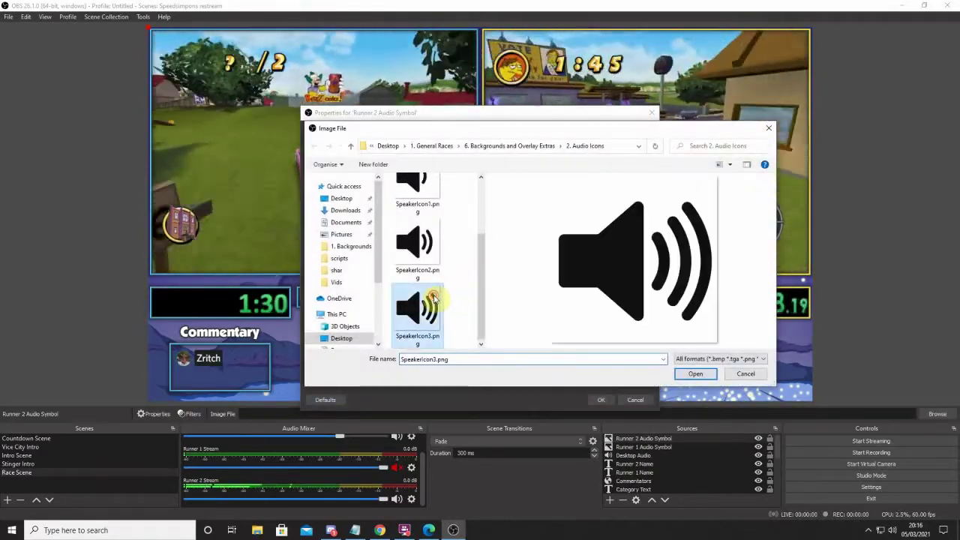
{"action": "left_click", "coordinate": [601, 401]}
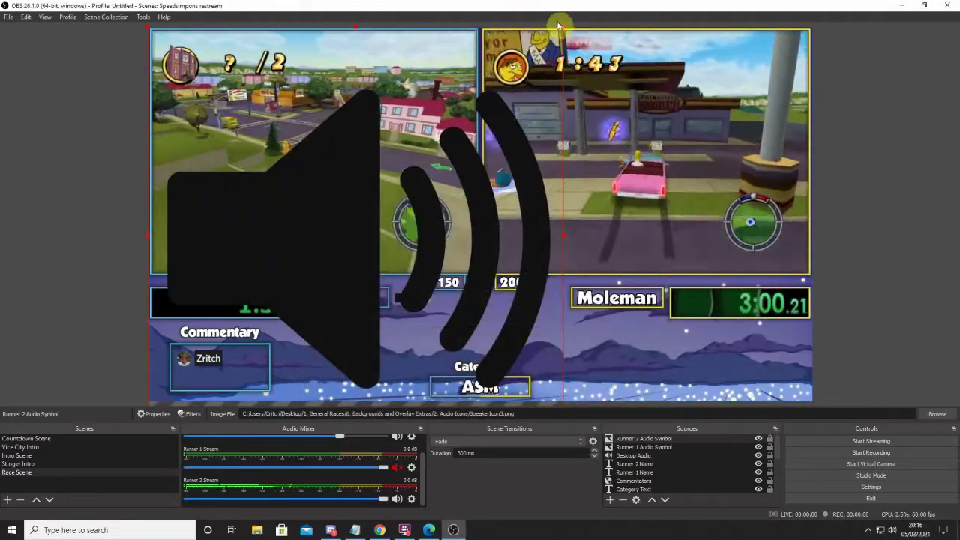
- Shrink Runner 2 Audio Symbol to a small icon and place it between the 200 FPS box and the second runner's name
{"action": "left_click_drag", "start_coordinate": [562, 27], "coordinate": [384, 206]}
{"action": "left_click_drag", "start_coordinate": [293, 229], "coordinate": [552, 300]}
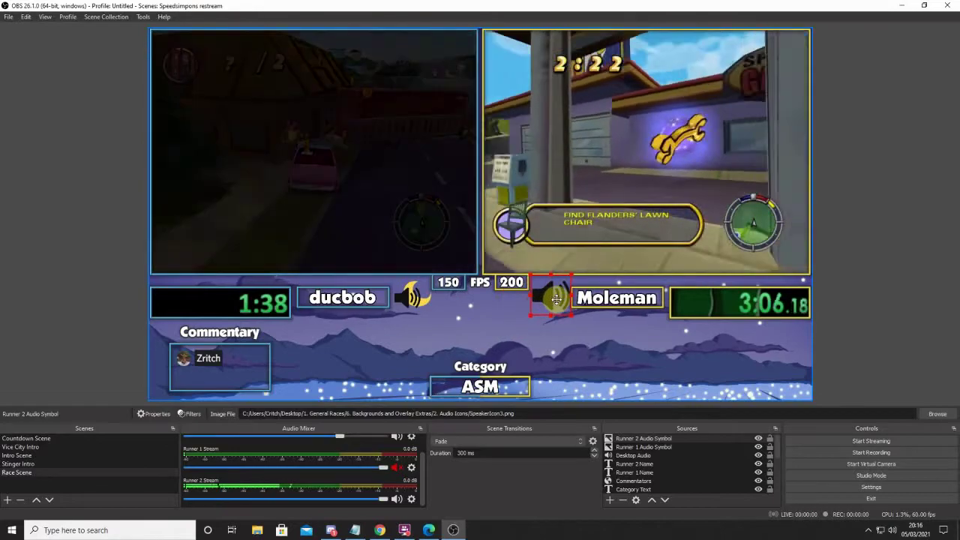
- Lock the Overlay Race and Clouds sources in the Race Scene
{"action": "left_click", "coordinate": [566, 288]}
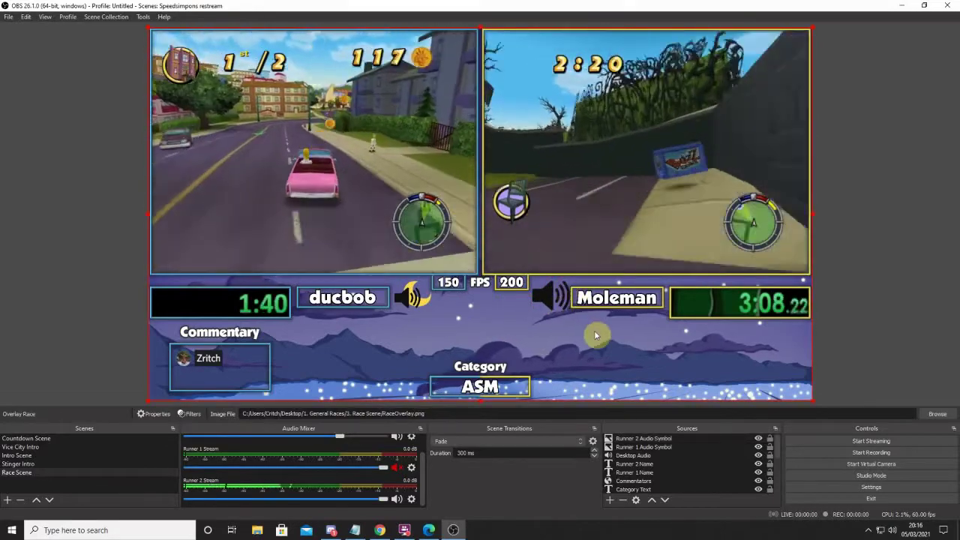
{"action": "left_click", "coordinate": [851, 366]}
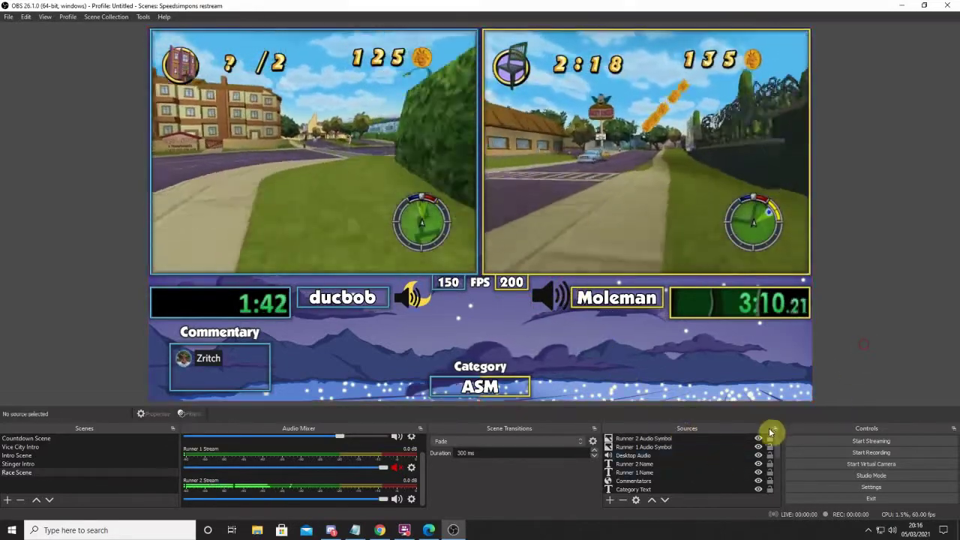
{"action": "scroll", "coordinate": [750, 456], "scroll_direction": "down", "scroll_amount": 3}
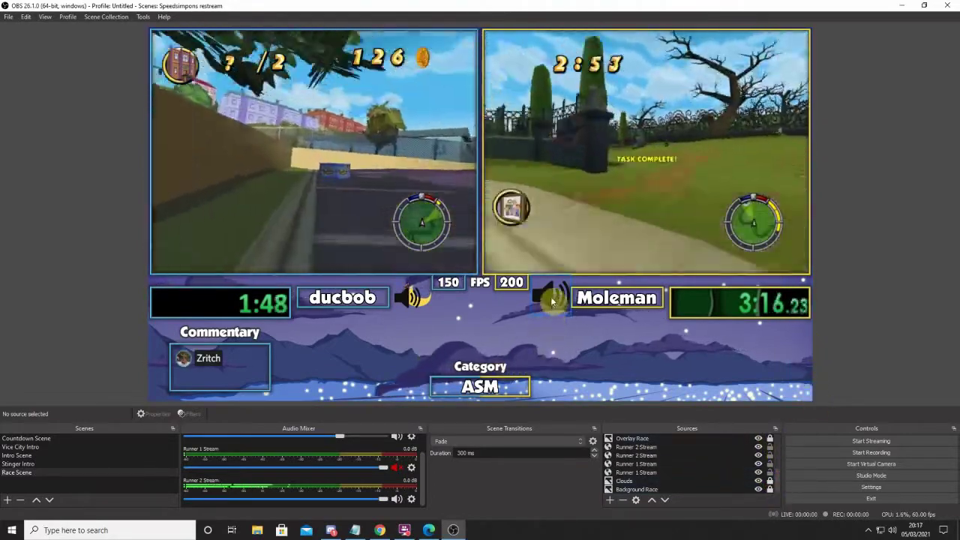
- Adjust Runner 2 Audio Symbol's size and position so it sits directly beside the second runner's name box
{"action": "left_click", "coordinate": [552, 302]}
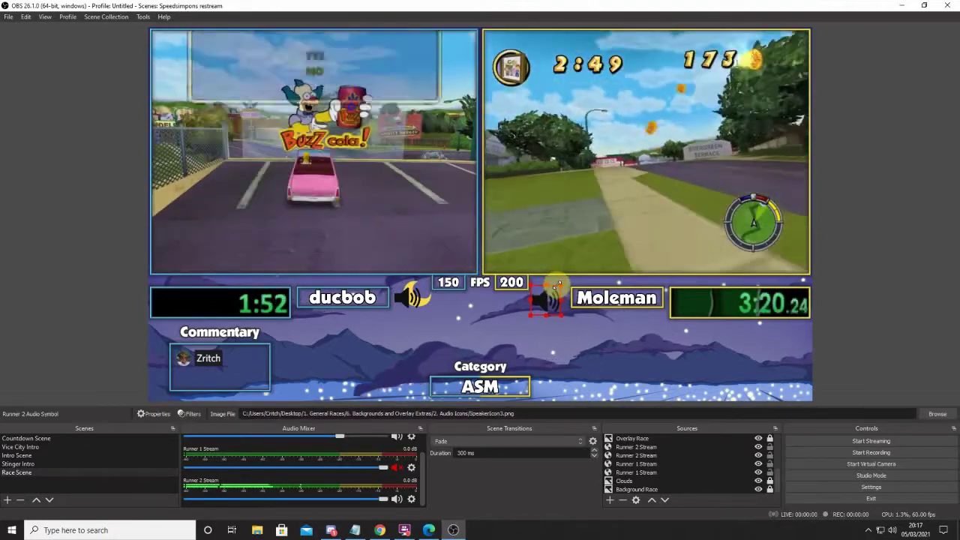
{"action": "left_click_drag", "start_coordinate": [555, 285], "coordinate": [555, 298]}
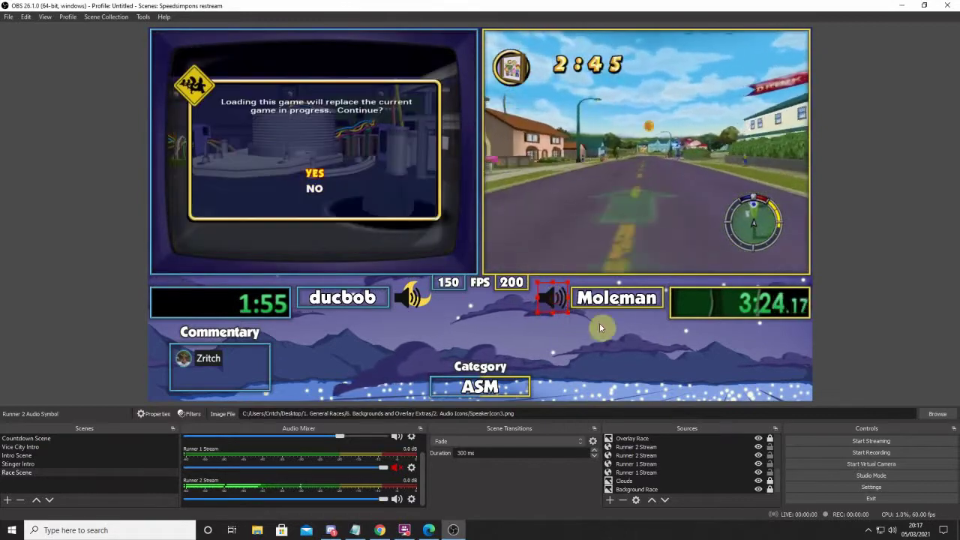
{"action": "left_click", "coordinate": [850, 322]}
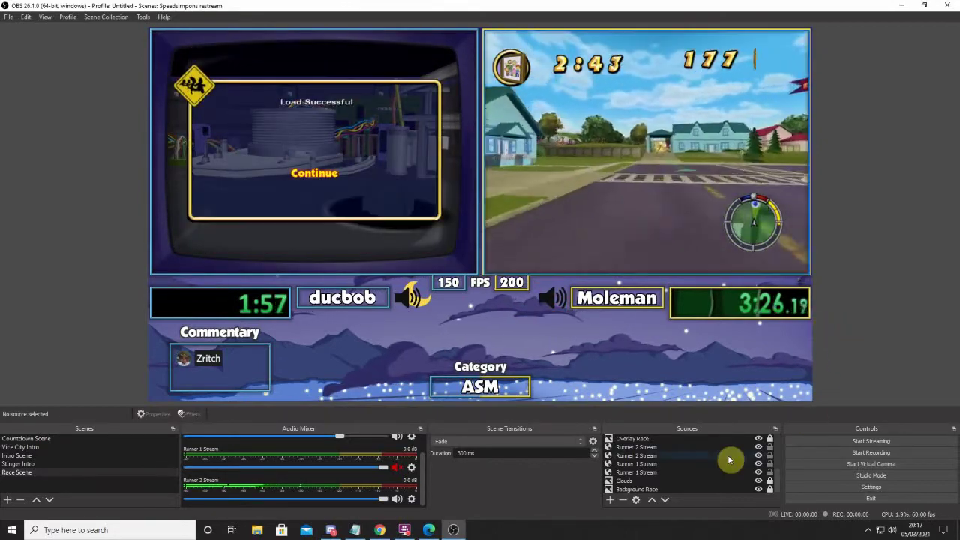
- Hide Runner 1 Audio Symbol and leave Runner 2 Audio Symbol visible in the Race Scene
{"action": "scroll", "coordinate": [748, 455], "scroll_direction": "down", "scroll_amount": 3}
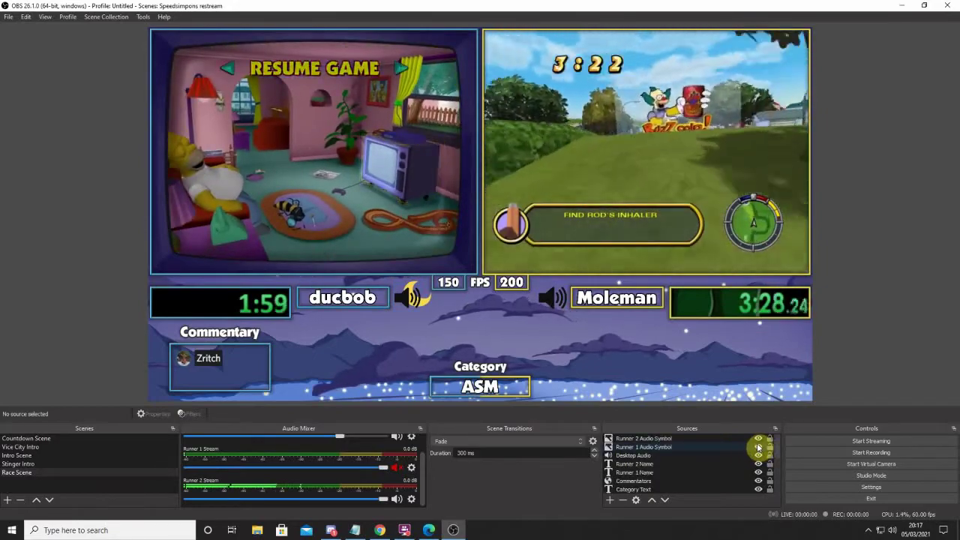
{"action": "left_click", "coordinate": [758, 439]}
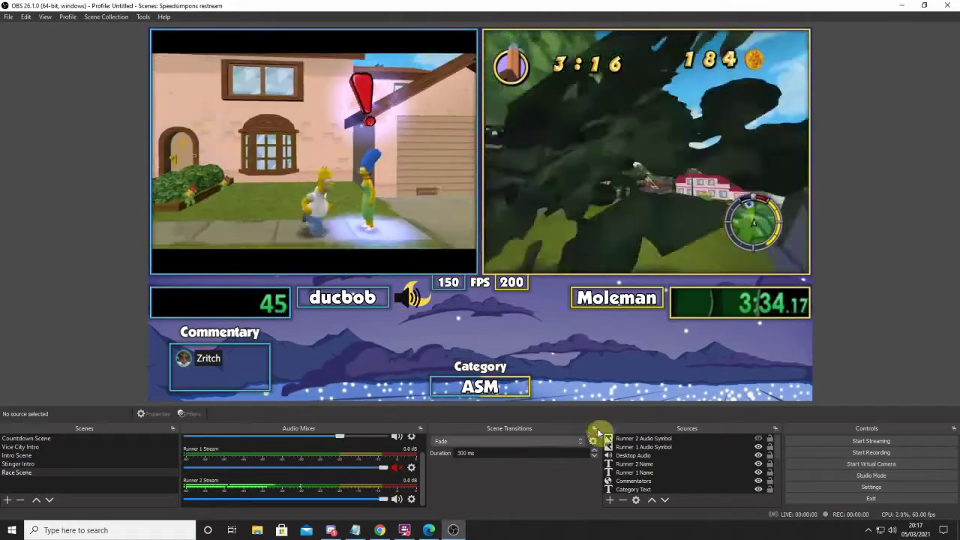
{"action": "left_click", "coordinate": [758, 447]}
{"action": "left_click", "coordinate": [758, 438]}
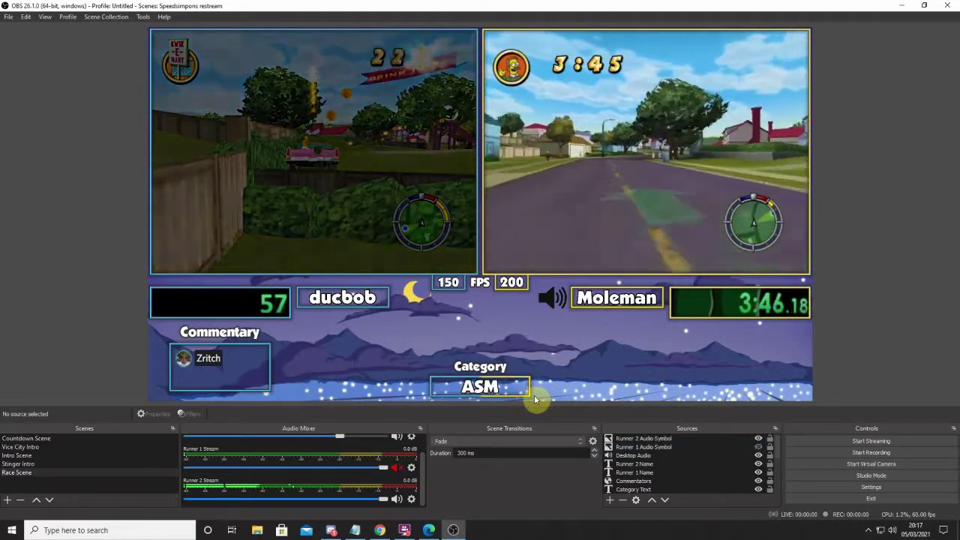
- Add a new image source named Segment Overlay to the Race Scene
{"action": "left_click", "coordinate": [610, 499]}
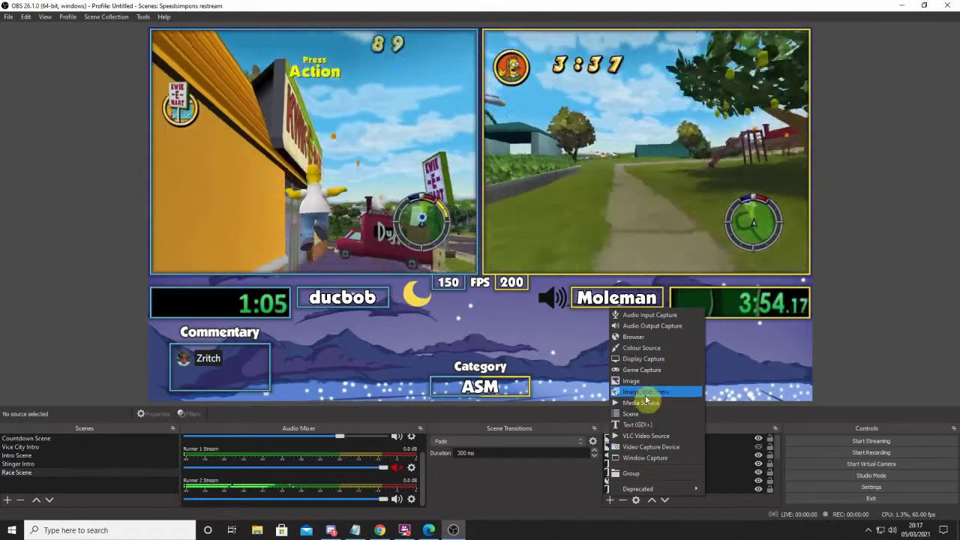
{"action": "left_click", "coordinate": [634, 382]}
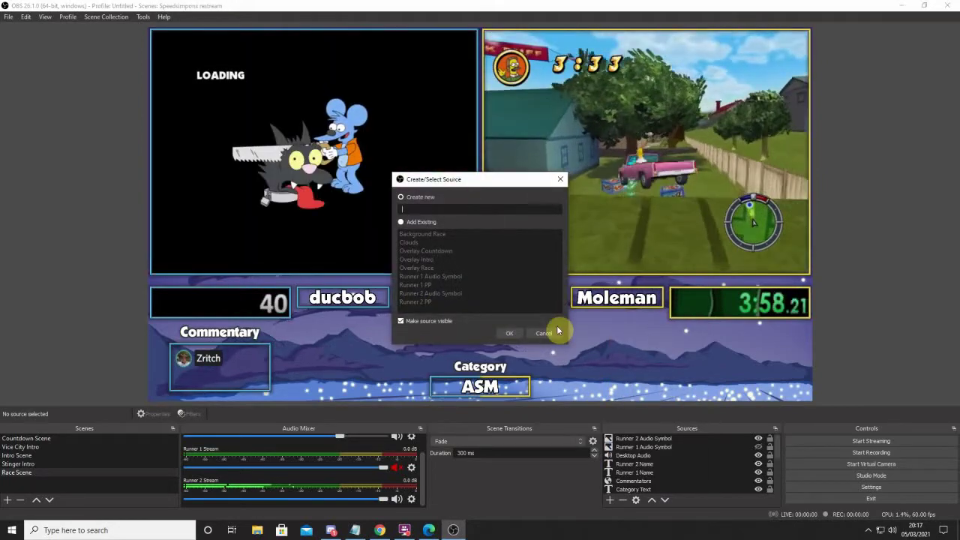
{"action": "type", "text": "Segment Overlay"}
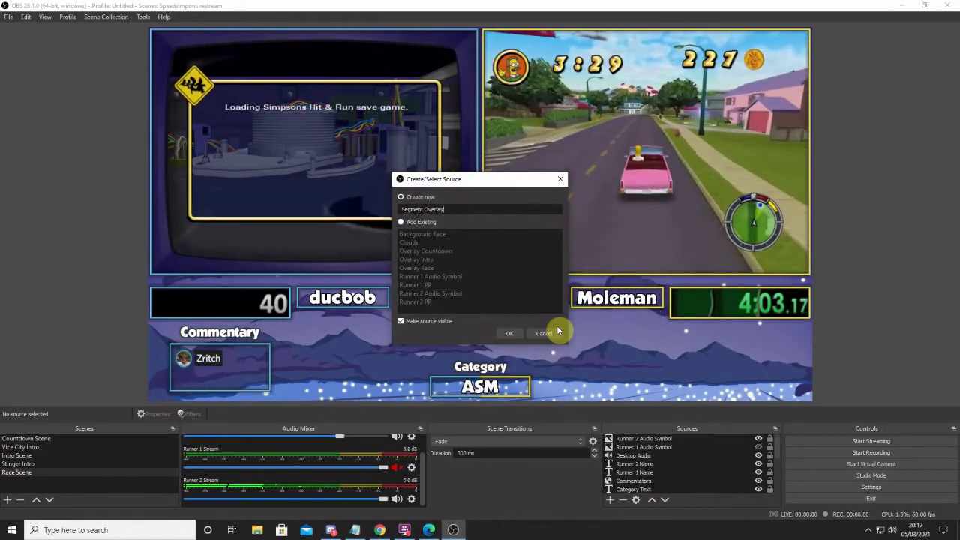
{"action": "key", "text": "Return"}
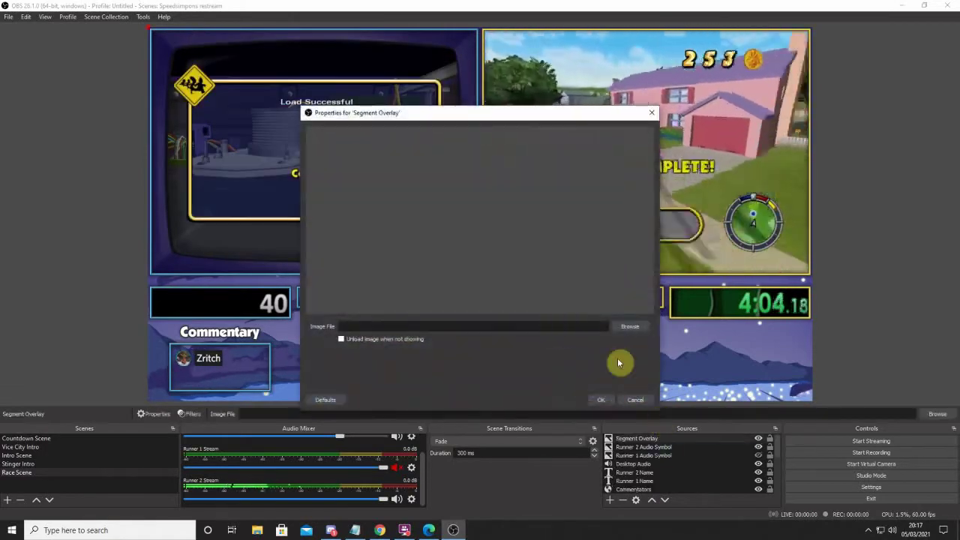
- Set SegmentTimerBoxBlue.png from the 3. Race Scene folder as the image for Segment Overlay
{"action": "left_click", "coordinate": [630, 328]}
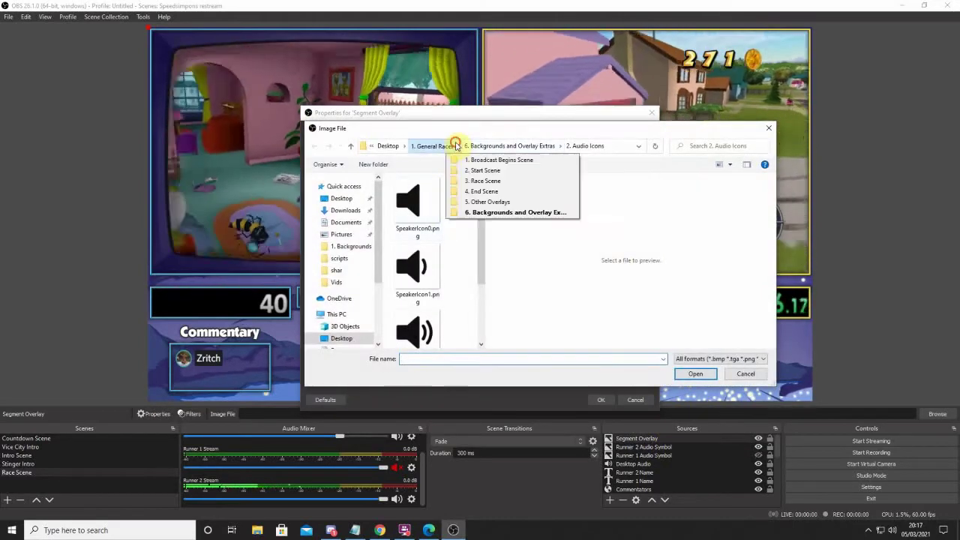
{"action": "left_click", "coordinate": [427, 146]}
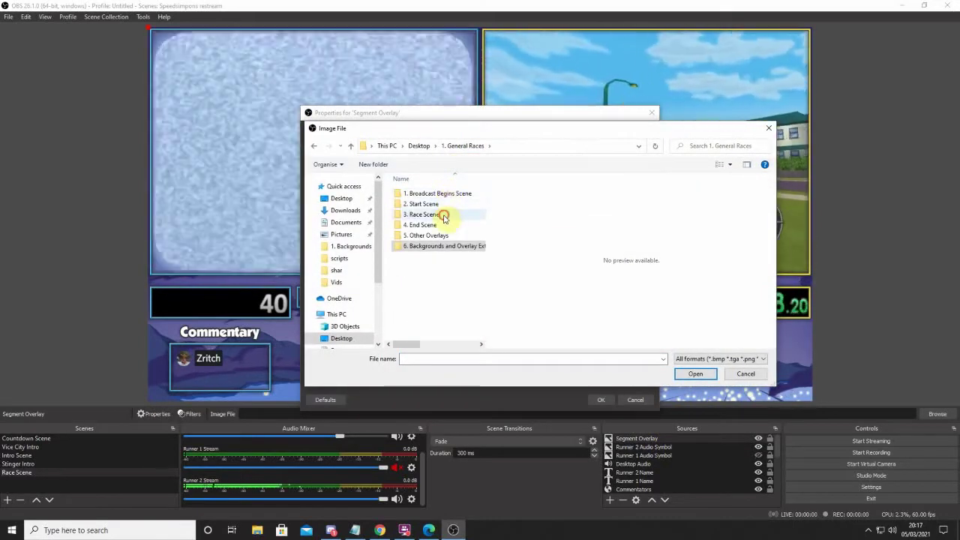
{"action": "double_click", "coordinate": [443, 217]}
{"action": "scroll", "coordinate": [454, 286], "scroll_direction": "down", "scroll_amount": 3}
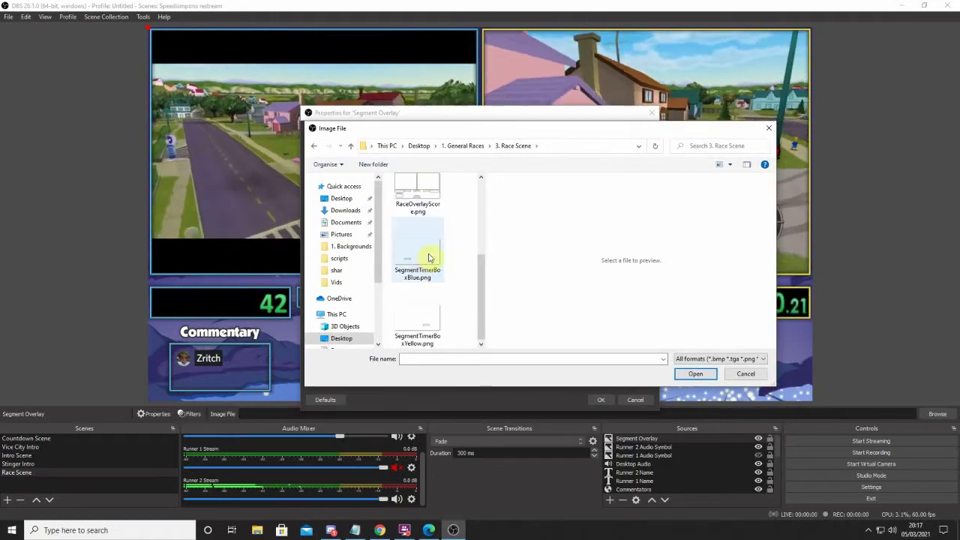
{"action": "double_click", "coordinate": [429, 257]}
{"action": "left_click", "coordinate": [601, 400]}
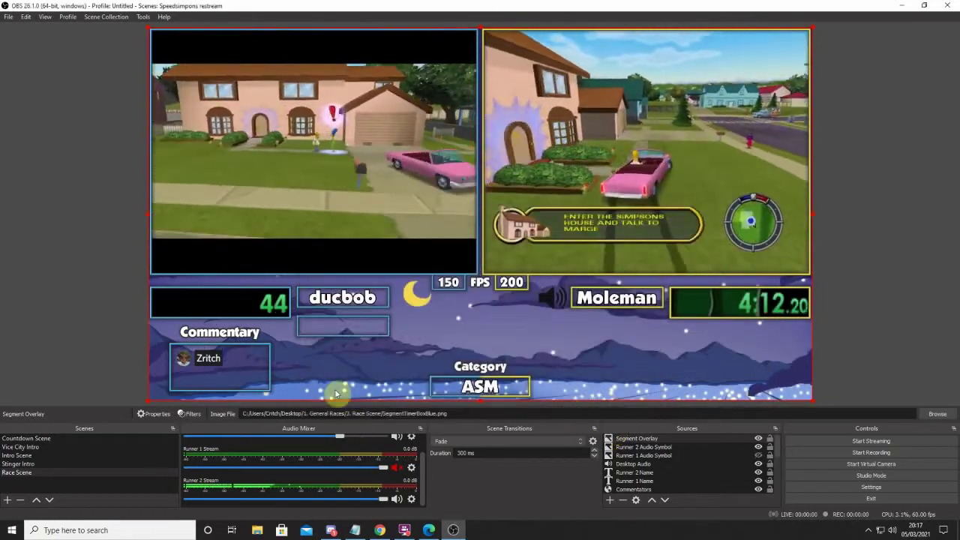
- Rename Segment Overlay to Segment Overlay Blue and move it directly above Overlay Race in the source order
{"action": "right_click", "coordinate": [644, 440]}
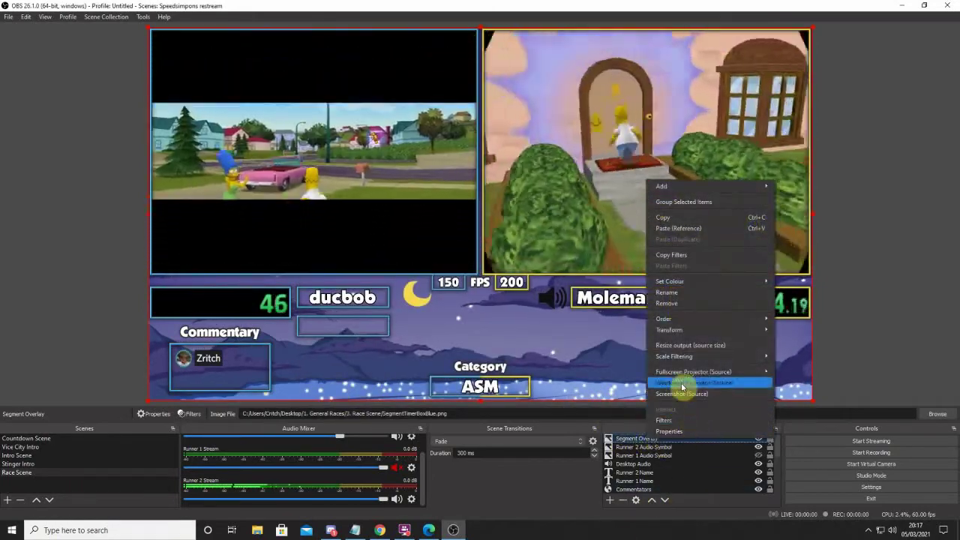
{"action": "left_click", "coordinate": [672, 293]}
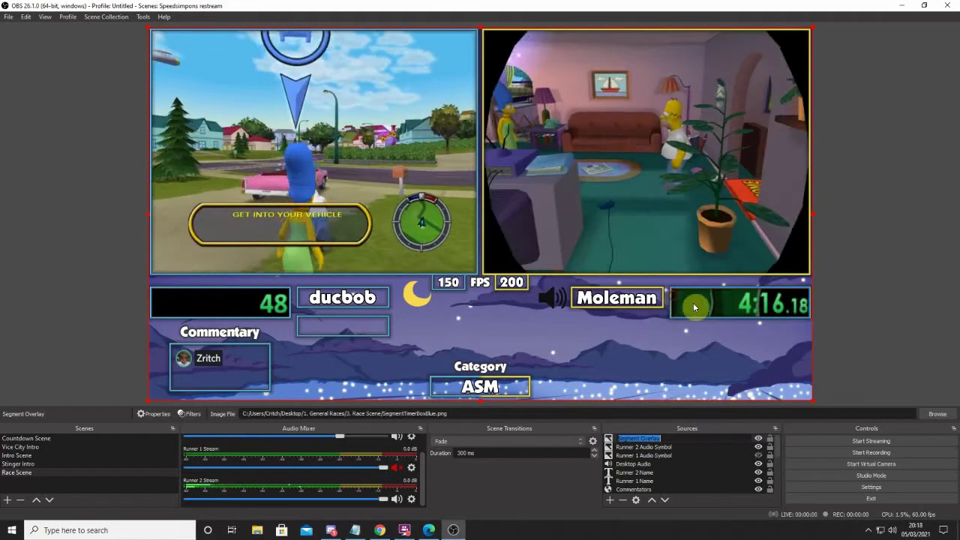
{"action": "key", "text": "End"}
{"action": "type", "text": "B"}
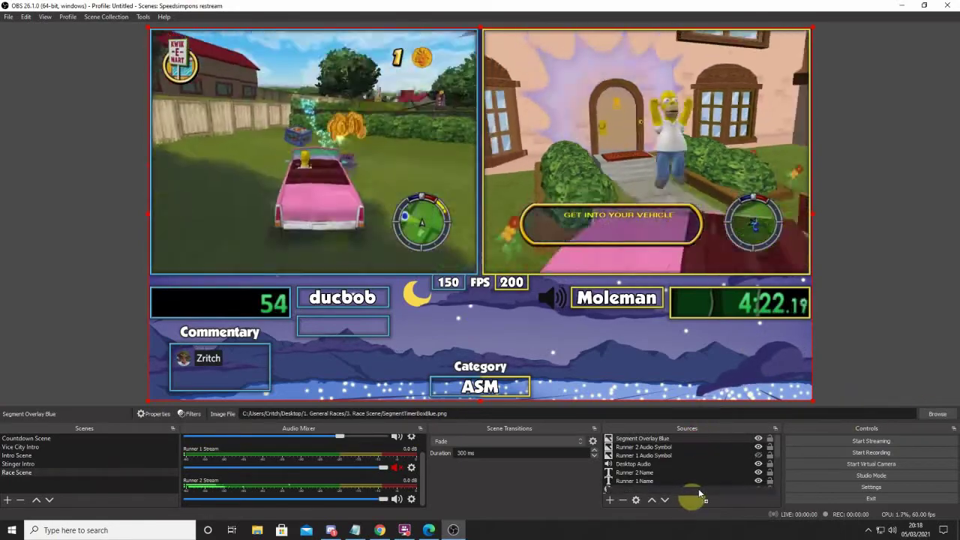
{"action": "scroll", "coordinate": [698, 488], "scroll_direction": "down", "scroll_amount": 1}
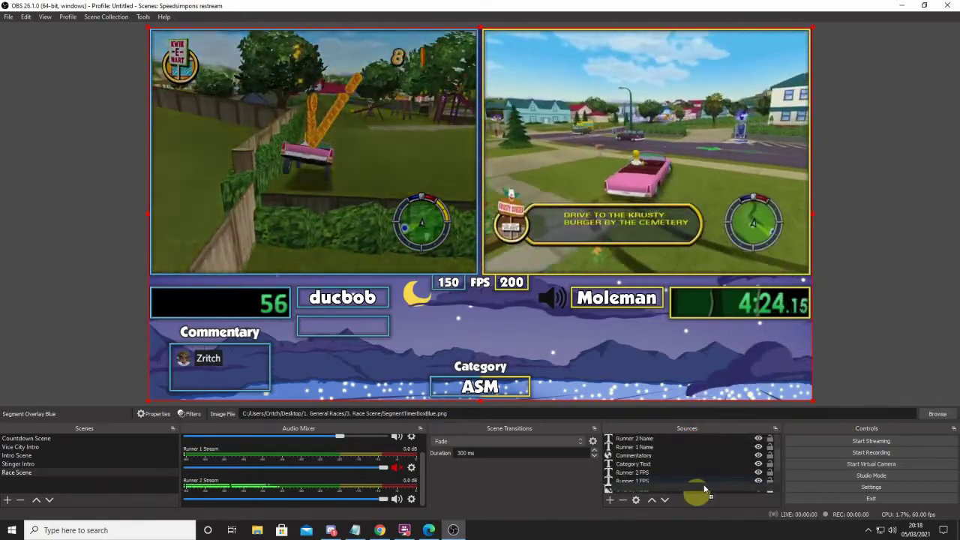
{"action": "scroll", "coordinate": [699, 486], "scroll_direction": "down", "scroll_amount": 1}
{"action": "left_click_drag", "start_coordinate": [702, 451], "coordinate": [714, 480]}
- Add a new image source named Segment Overlay Yellow to the Race Scene
{"action": "left_click", "coordinate": [610, 500]}
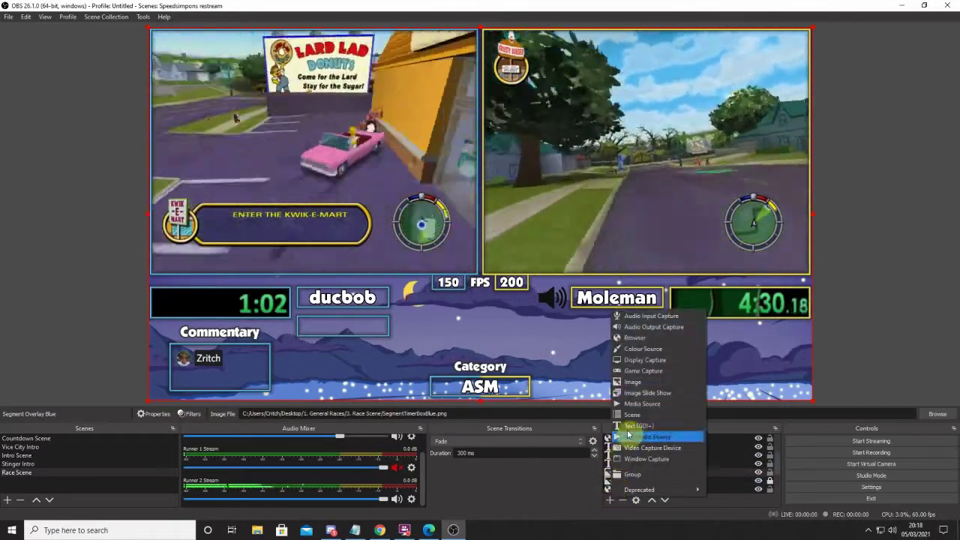
{"action": "left_click", "coordinate": [650, 382]}
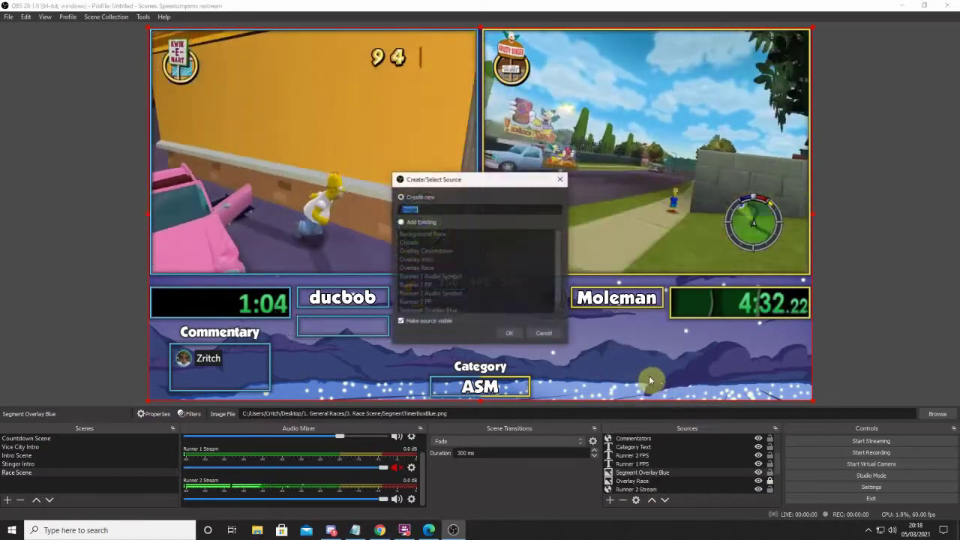
{"action": "type", "text": "Segment Overlay "}
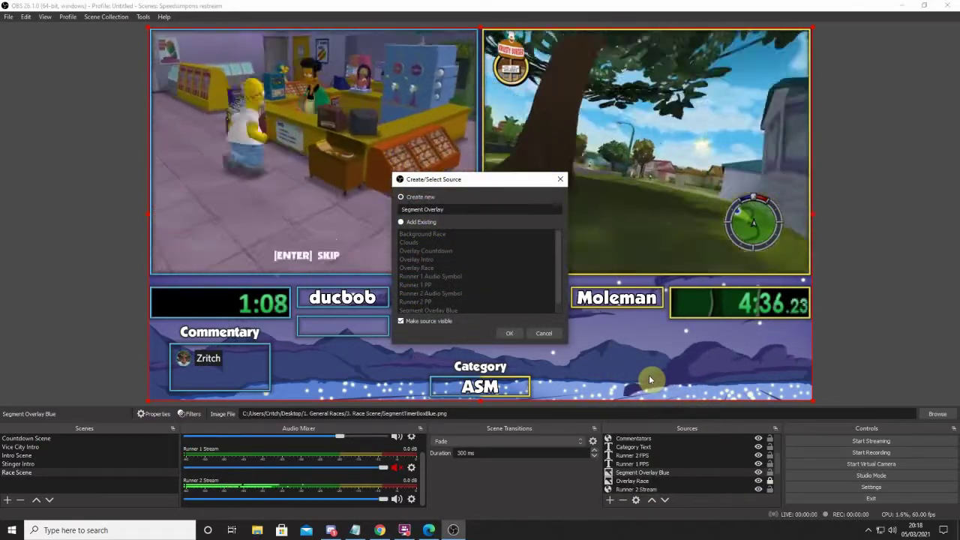
{"action": "type", "text": "Yellow"}
{"action": "key", "text": "Return"}
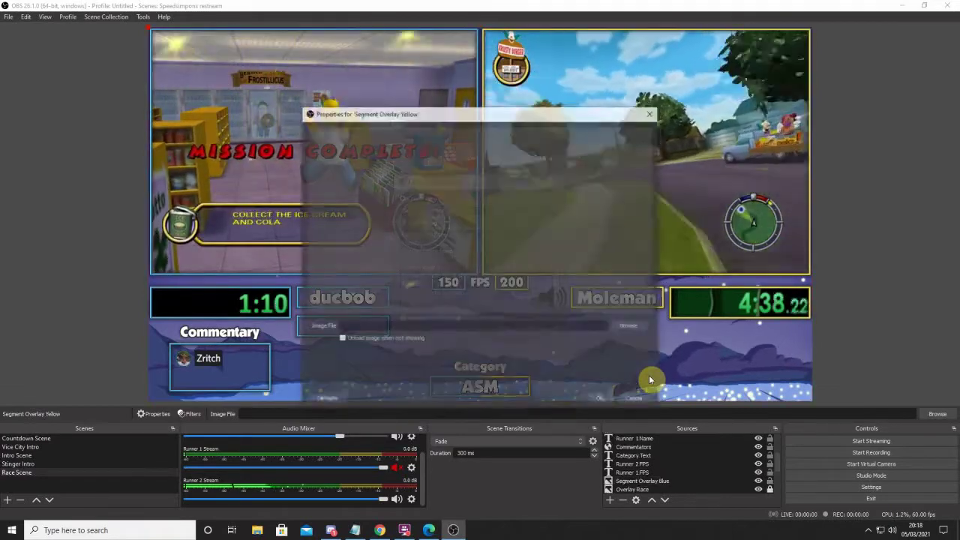
- Set SegmentTimerBoxYellow.png as the image for Segment Overlay Yellow
{"action": "left_click", "coordinate": [629, 326]}
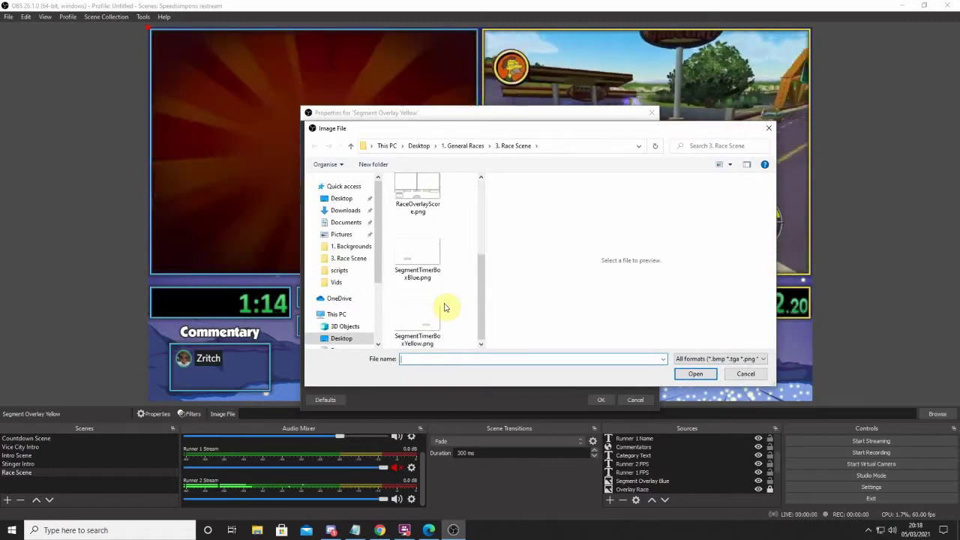
{"action": "double_click", "coordinate": [438, 313]}
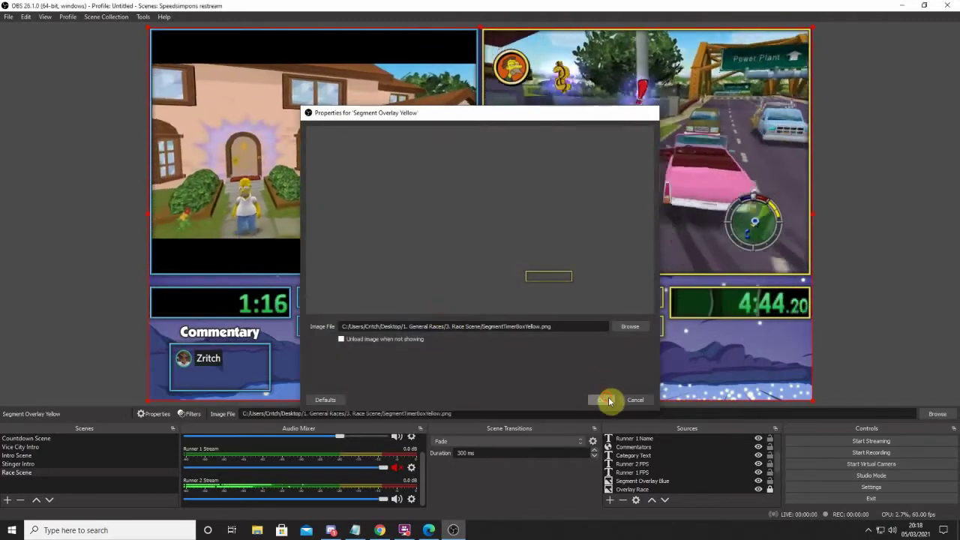
{"action": "left_click", "coordinate": [606, 399]}
- Move Segment Overlay Yellow directly above Segment Overlay Blue in the source order
{"action": "left_click", "coordinate": [664, 498]}
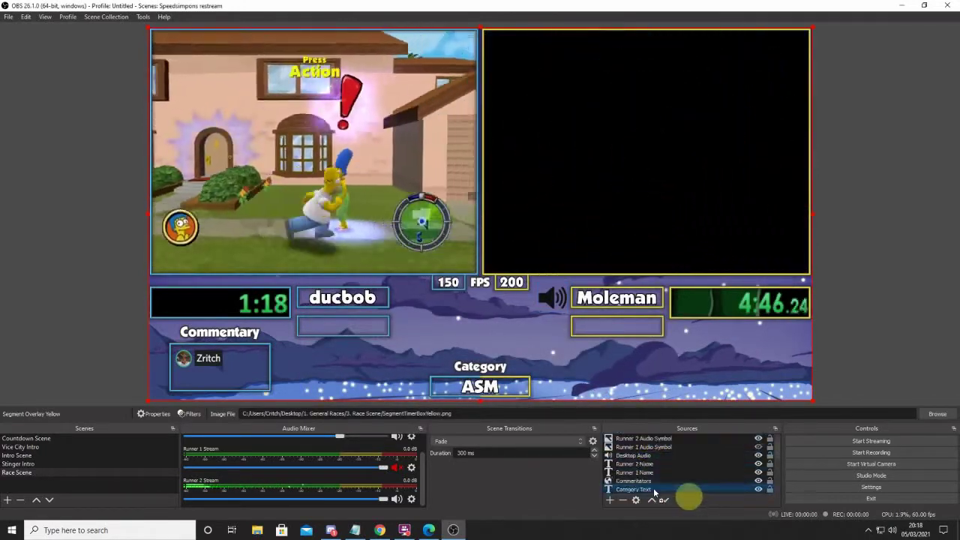
{"action": "left_click", "coordinate": [663, 499]}
{"action": "left_click", "coordinate": [663, 498]}
{"action": "left_click", "coordinate": [664, 499]}
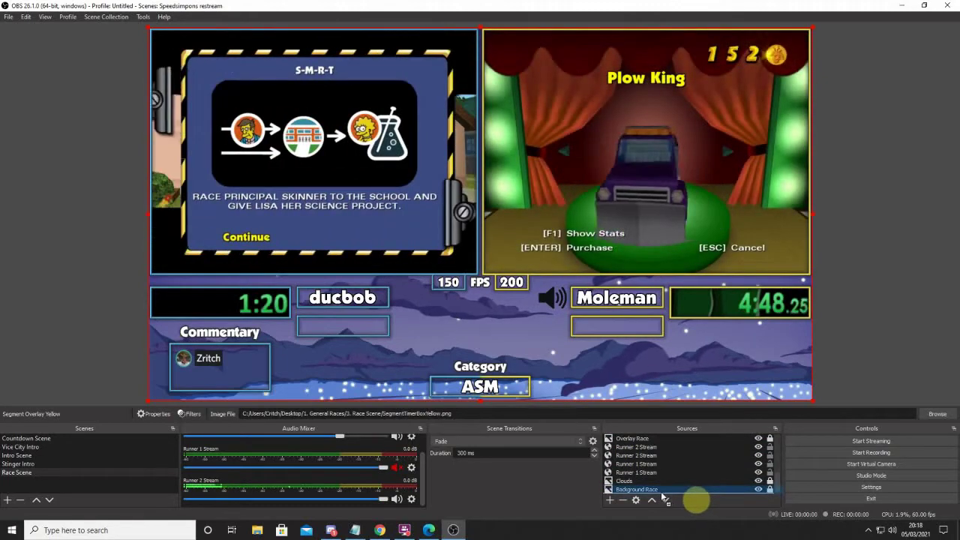
{"action": "scroll", "coordinate": [670, 465], "scroll_direction": "up", "scroll_amount": 3}
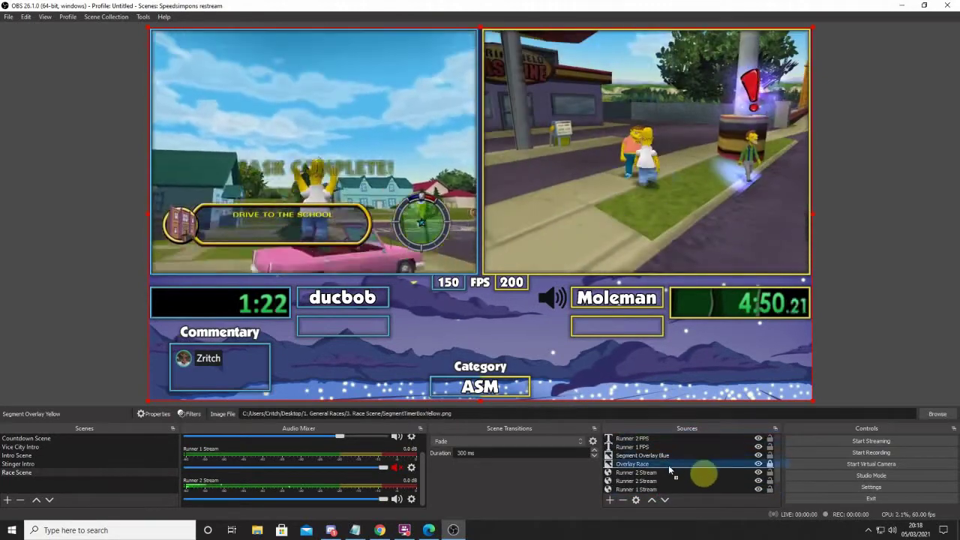
{"action": "left_click_drag", "start_coordinate": [669, 470], "coordinate": [702, 450]}
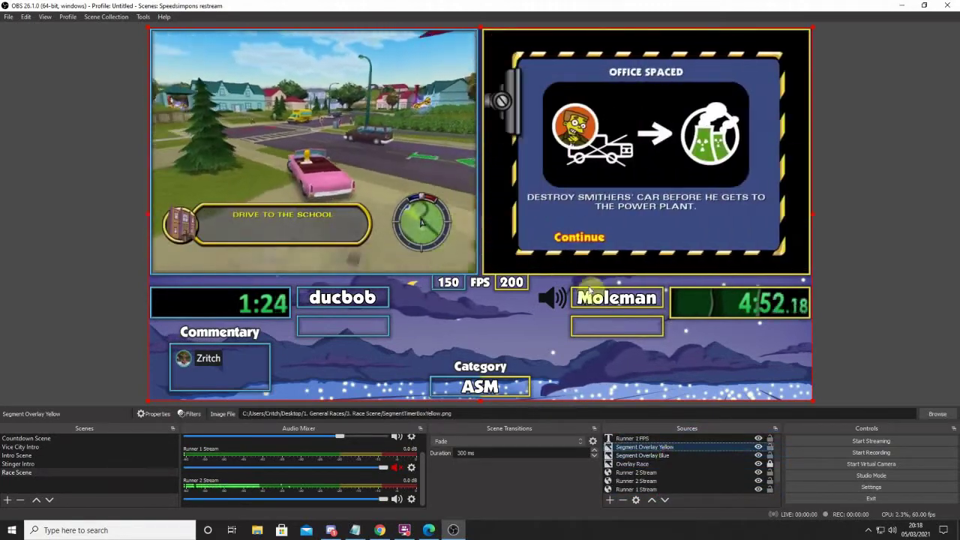
- Duplicate the Runner 1 Stream timer, crop the copy to the segment timer, and place it over the blue box under the first runner's name
{"action": "left_click", "coordinate": [271, 311]}
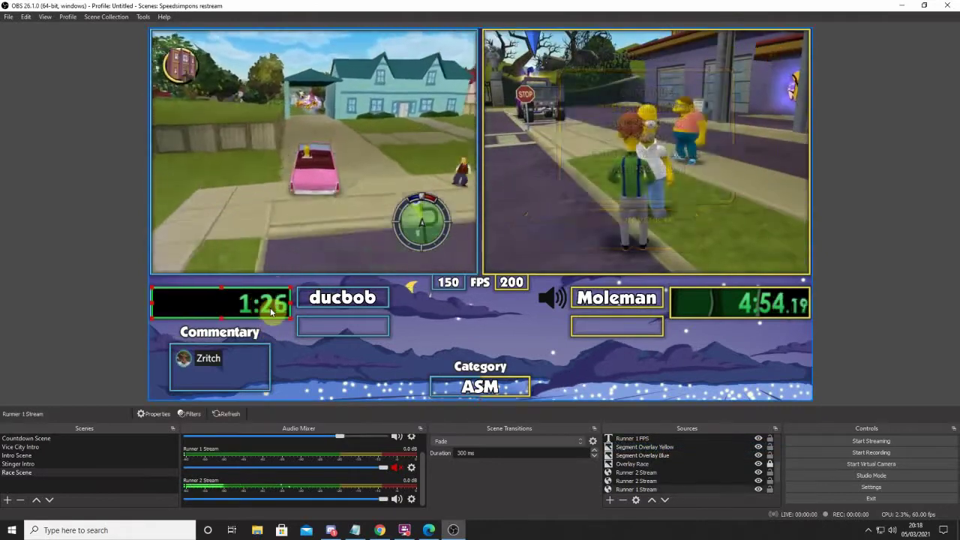
{"action": "left_click_drag", "start_coordinate": [272, 311], "coordinate": [460, 338]}
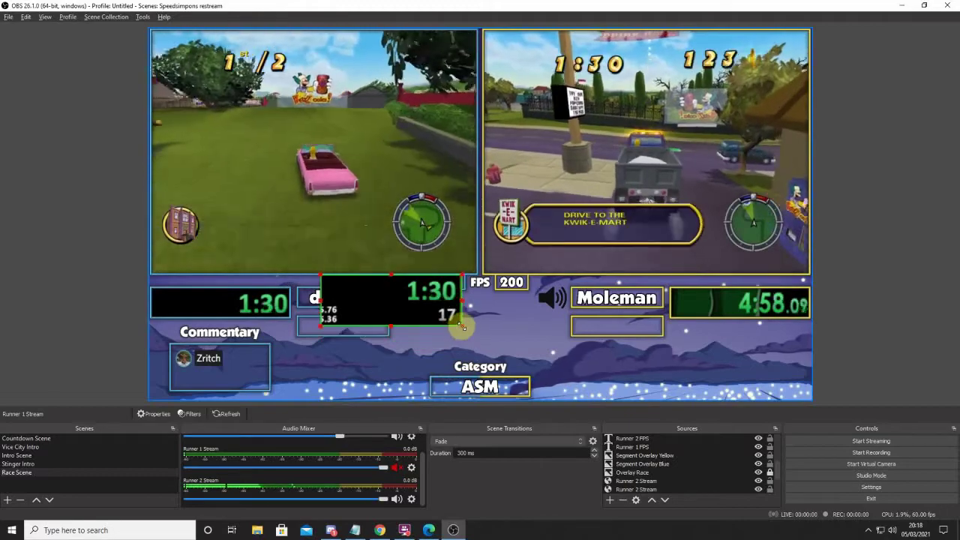
{"action": "left_click", "coordinate": [318, 276]}
{"action": "left_click", "coordinate": [327, 287]}
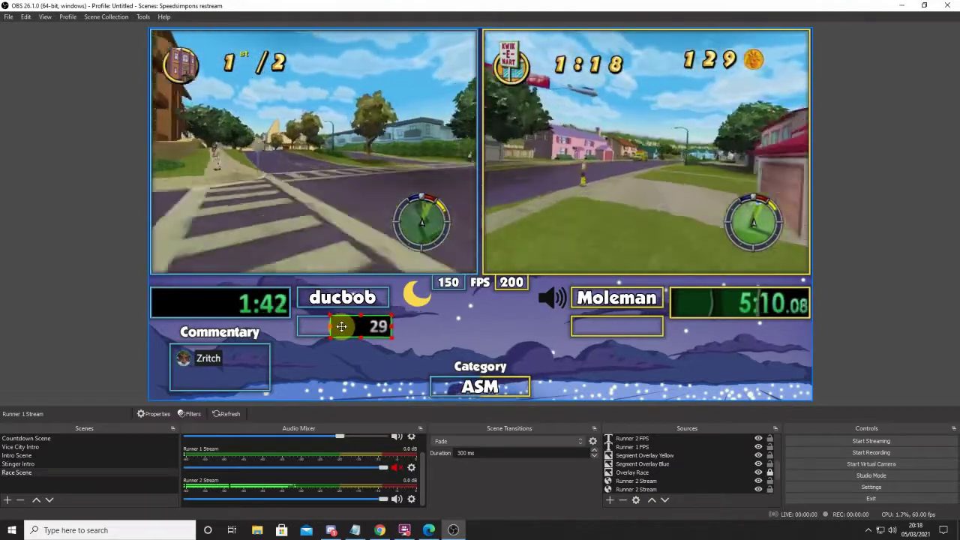
- Move the segment timer copy below the overlays, just above the other Runner 1 Stream sources, and fit it inside the blue segment box
{"action": "scroll", "coordinate": [645, 459], "scroll_direction": "down", "scroll_amount": 2}
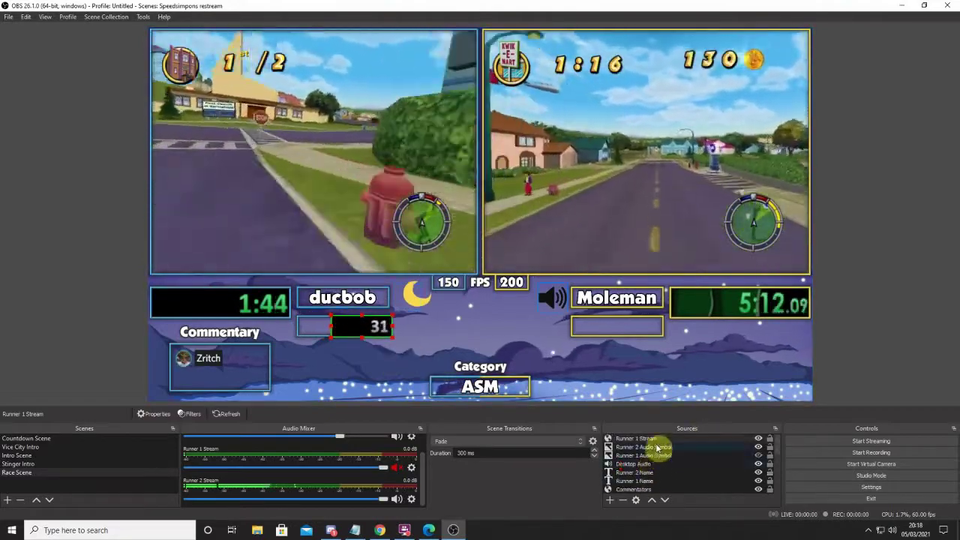
{"action": "scroll", "coordinate": [655, 445], "scroll_direction": "down", "scroll_amount": 5}
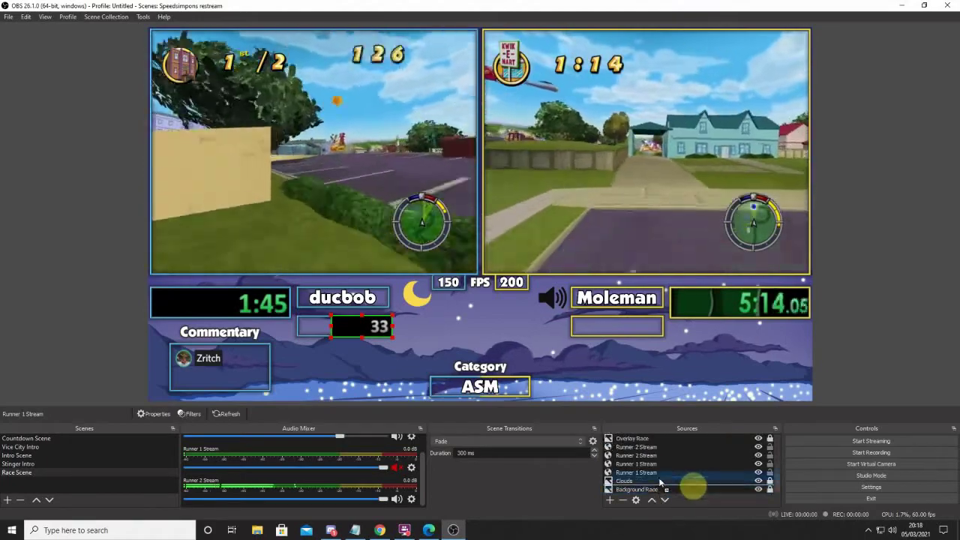
{"action": "left_click_drag", "start_coordinate": [663, 466], "coordinate": [663, 463]}
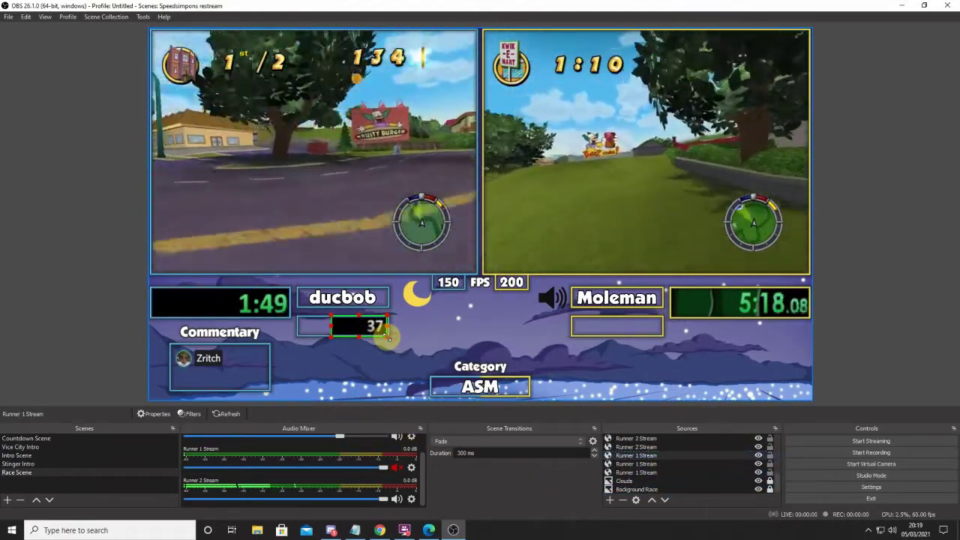
{"action": "left_click", "coordinate": [864, 351]}
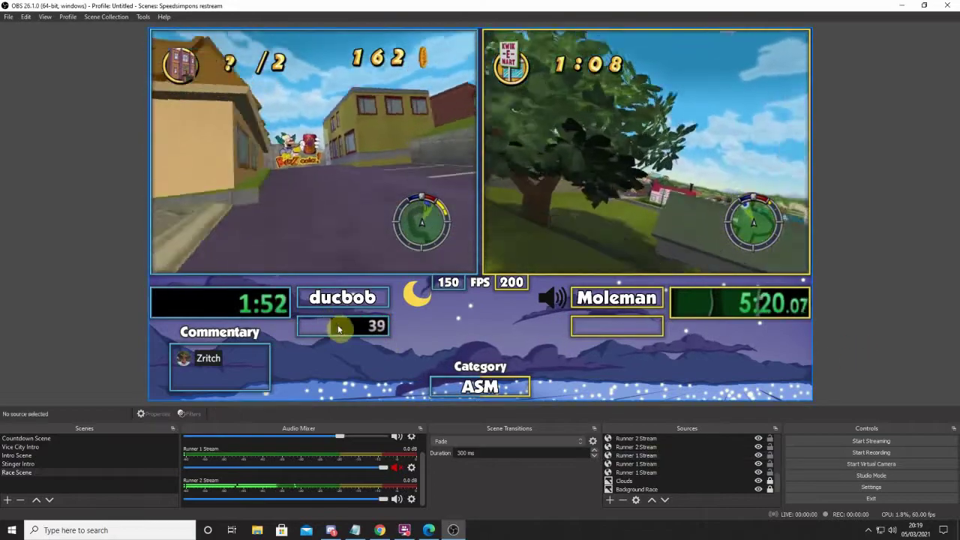
- Fine-tune the left edge of the first runner's segment timer so it fits inside the blue segment box
{"action": "left_click", "coordinate": [338, 328]}
{"action": "left_click", "coordinate": [338, 329]}
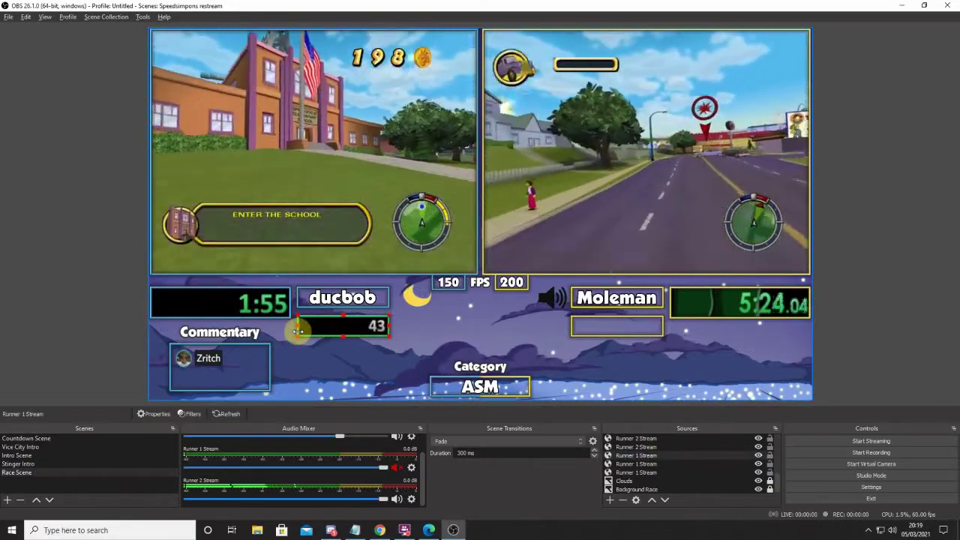
{"action": "left_click", "coordinate": [950, 348]}
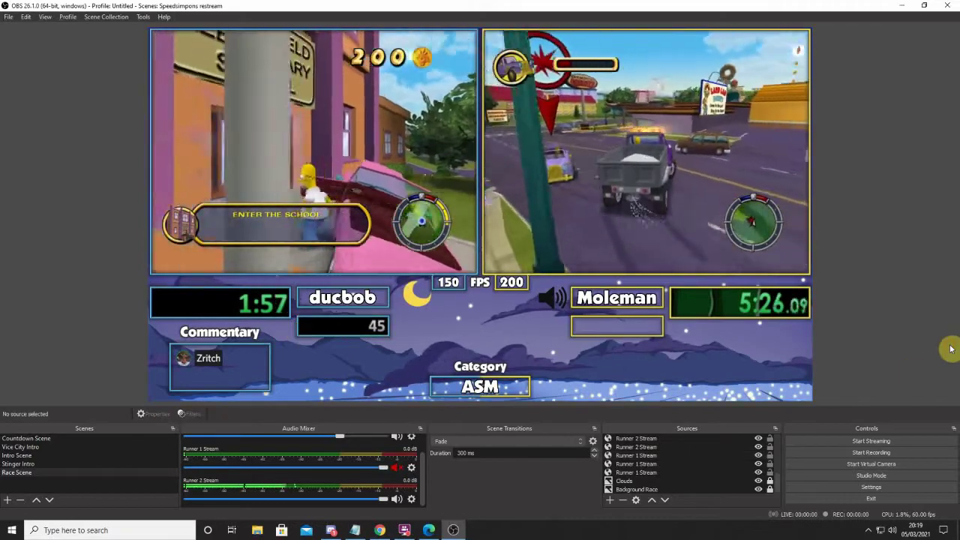
{"action": "left_click", "coordinate": [317, 333]}
{"action": "left_click", "coordinate": [302, 333]}
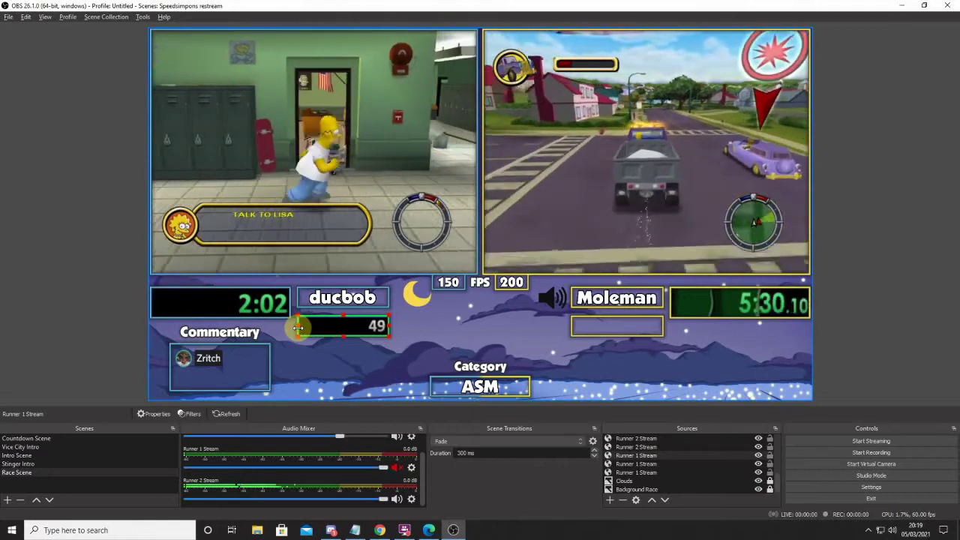
{"action": "left_click", "coordinate": [850, 347]}
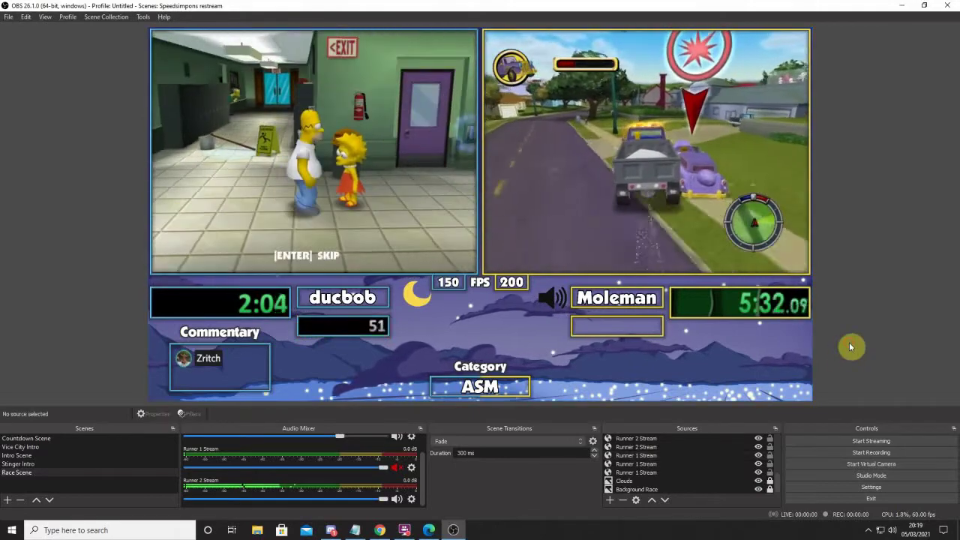
- Duplicate the Runner 2 Stream timer and move the copy directly below Overlay Race in the source order
{"action": "scroll", "coordinate": [674, 468], "scroll_direction": "up", "scroll_amount": 1}
{"action": "left_click", "coordinate": [673, 474]}
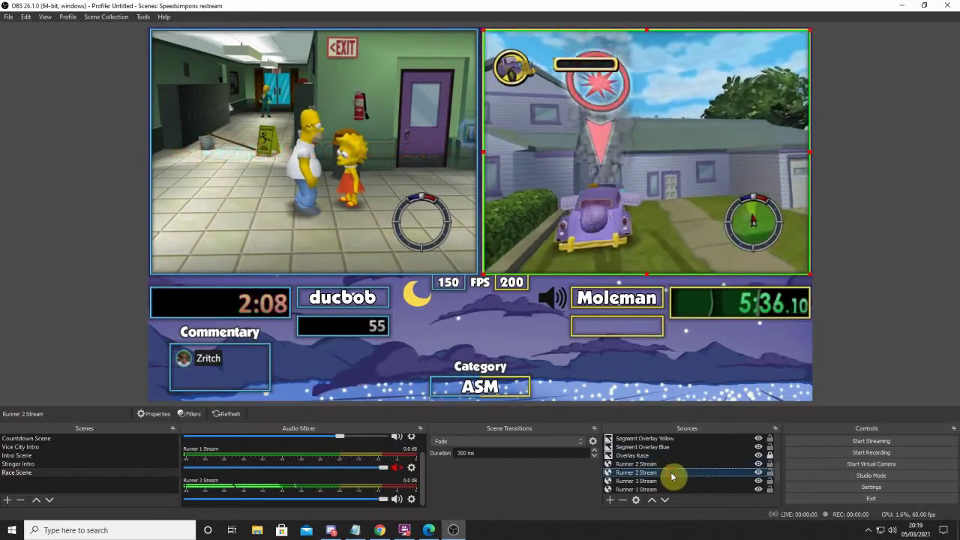
{"action": "left_click", "coordinate": [667, 465]}
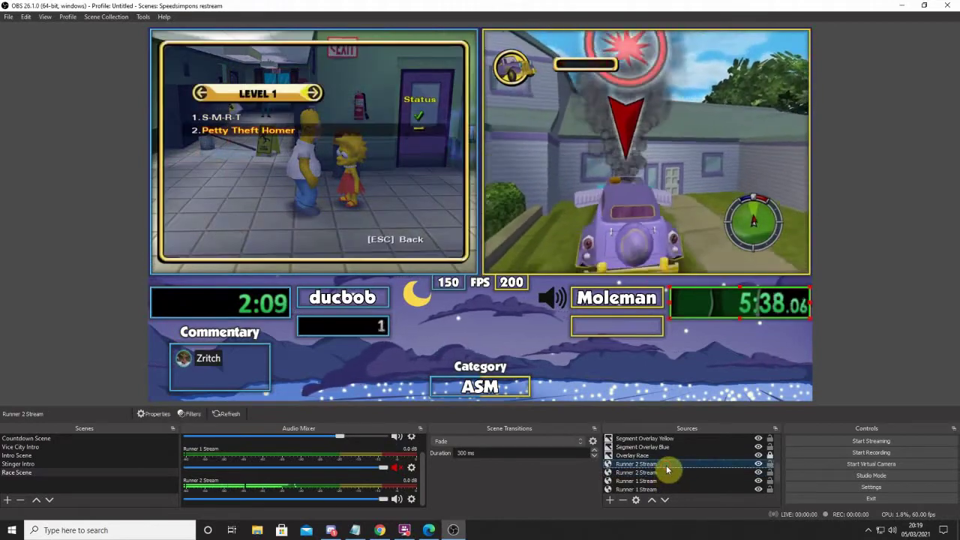
{"action": "scroll", "coordinate": [663, 472], "scroll_direction": "down", "scroll_amount": 3}
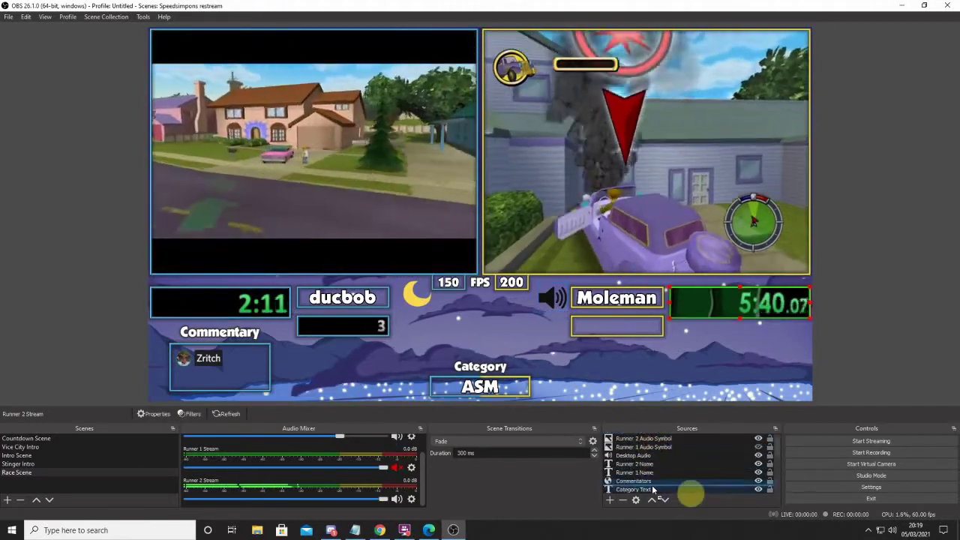
{"action": "scroll", "coordinate": [652, 483], "scroll_direction": "up", "scroll_amount": 5}
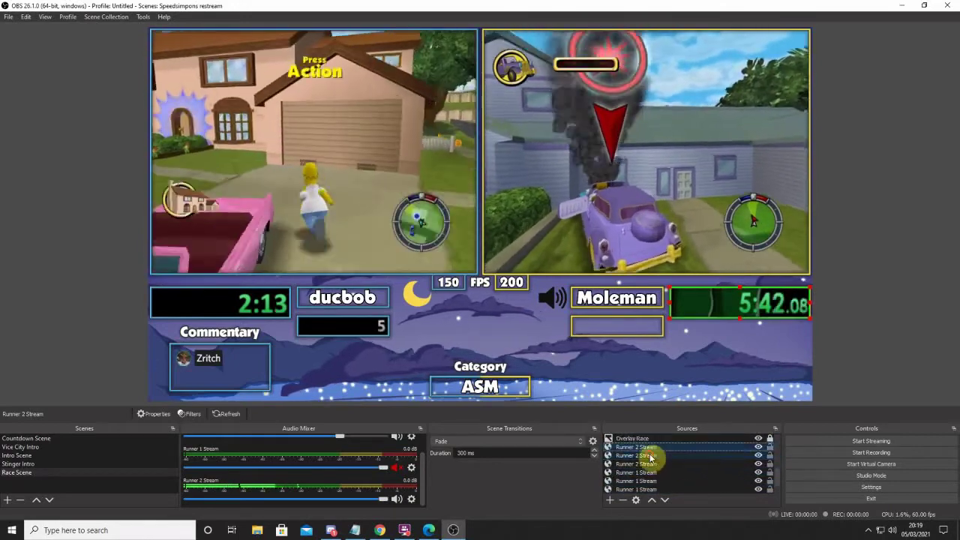
- Crop the Runner 2 Stream copy to the segment timer and fit it inside the yellow box under the second runner's name
{"action": "left_click_drag", "start_coordinate": [711, 322], "coordinate": [555, 348]}
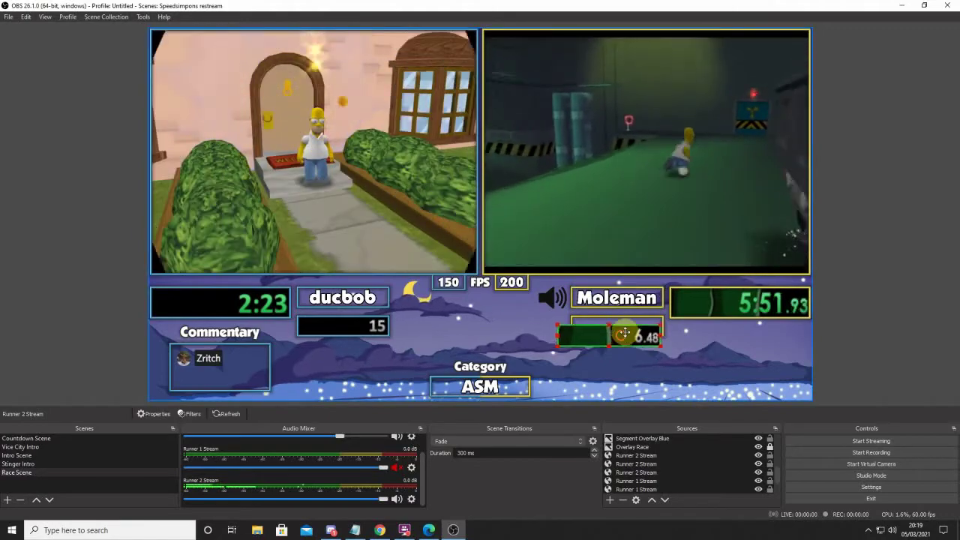
{"action": "left_click_drag", "start_coordinate": [625, 332], "coordinate": [627, 328]}
{"action": "scroll", "coordinate": [675, 450], "scroll_direction": "down", "scroll_amount": 3}
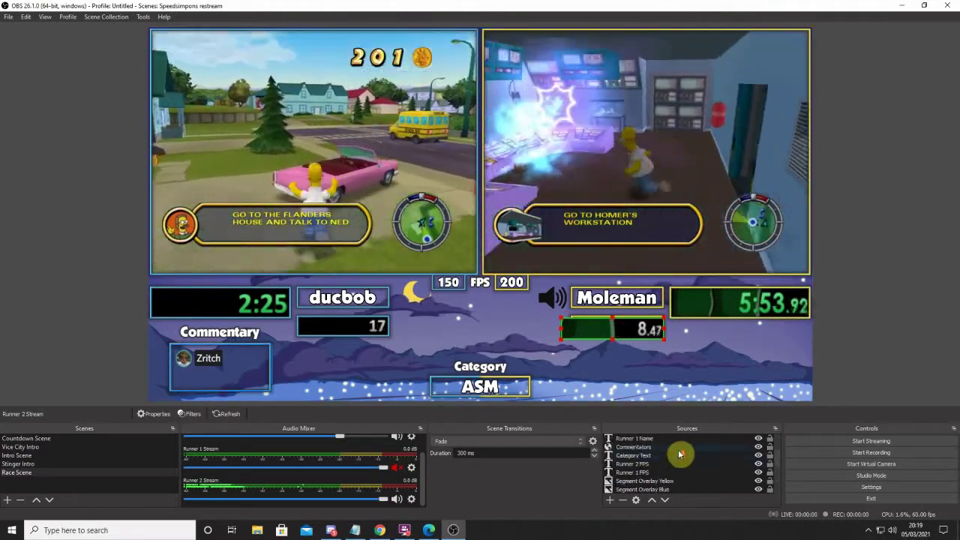
{"action": "left_click_drag", "start_coordinate": [670, 444], "coordinate": [675, 476]}
{"action": "left_click_drag", "start_coordinate": [560, 338], "coordinate": [573, 332]}
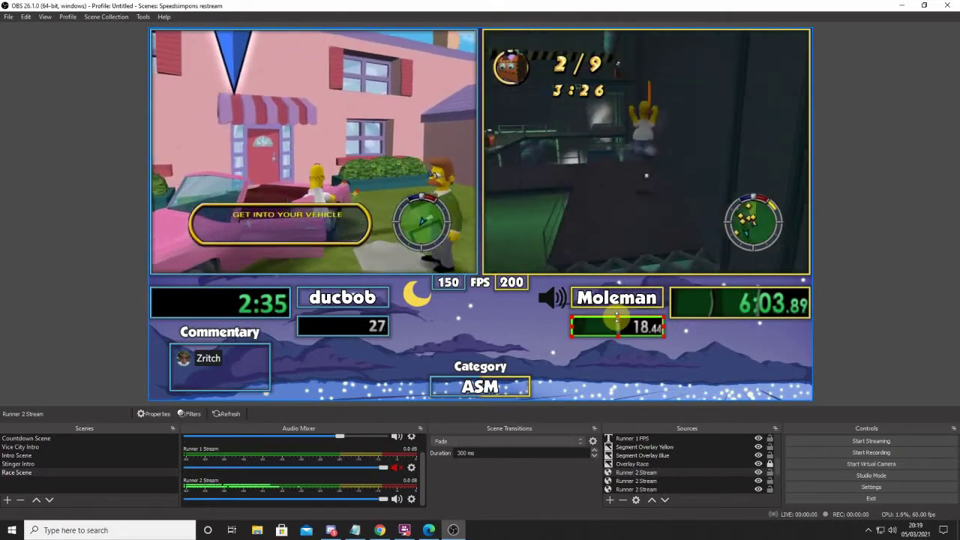
{"action": "left_click", "coordinate": [842, 334]}
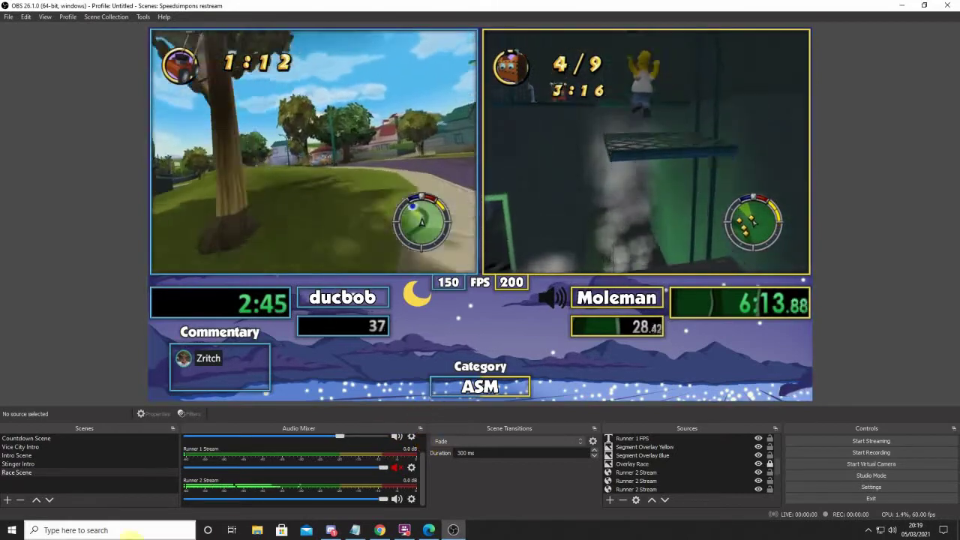
- Create a new scene named Ending Scene
{"action": "left_click", "coordinate": [11, 500]}
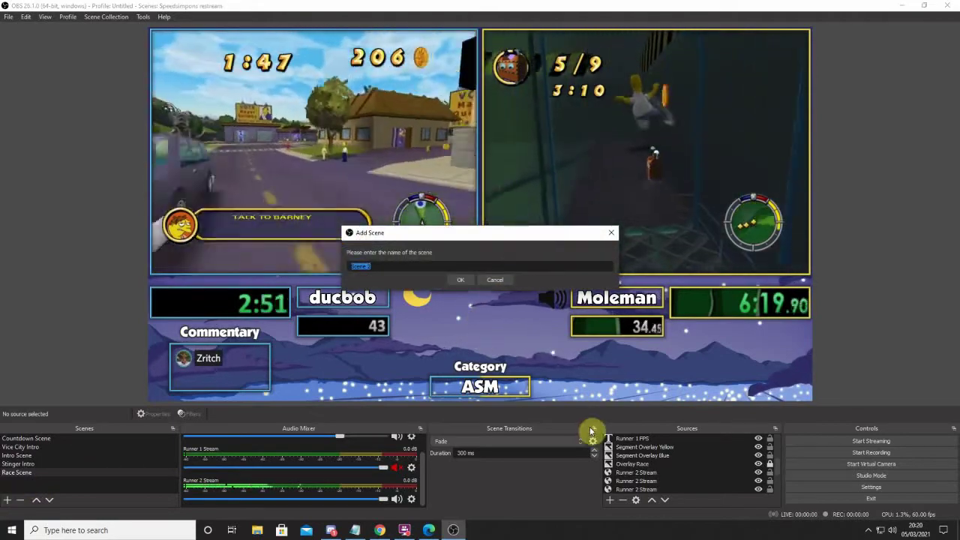
{"action": "type", "text": "End"}
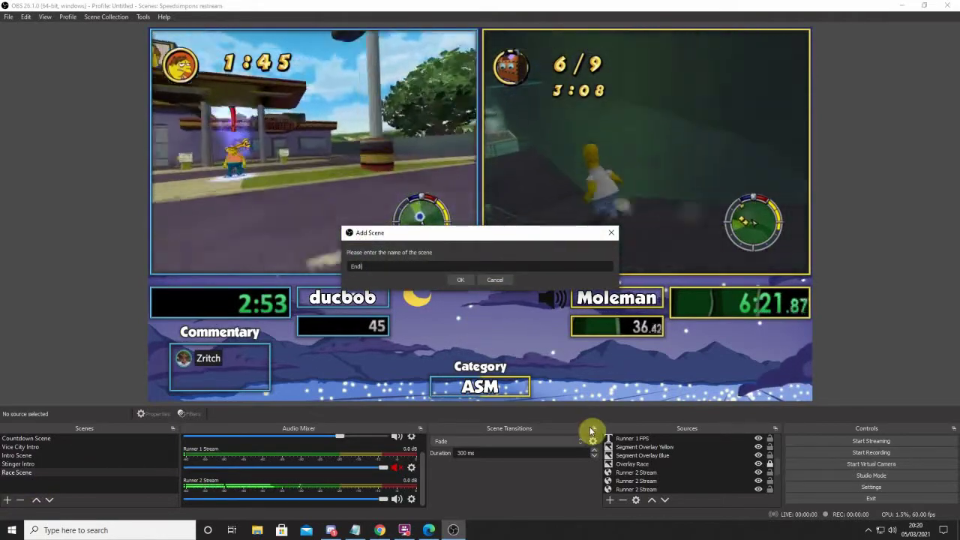
{"action": "type", "text": "ing Scene"}
{"action": "key", "text": "Return"}
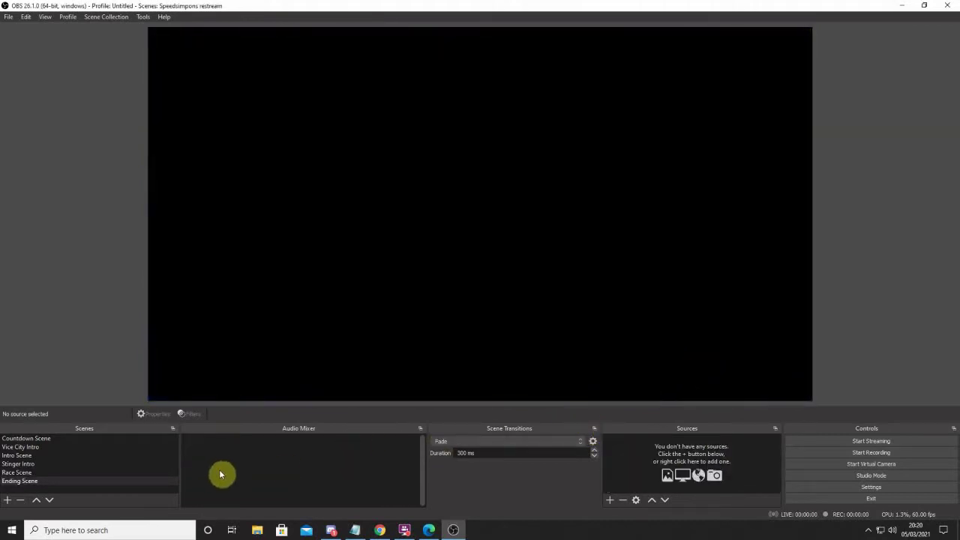
- Add a new image source named Ending Overlay to the Ending Scene
{"action": "left_click", "coordinate": [609, 500]}
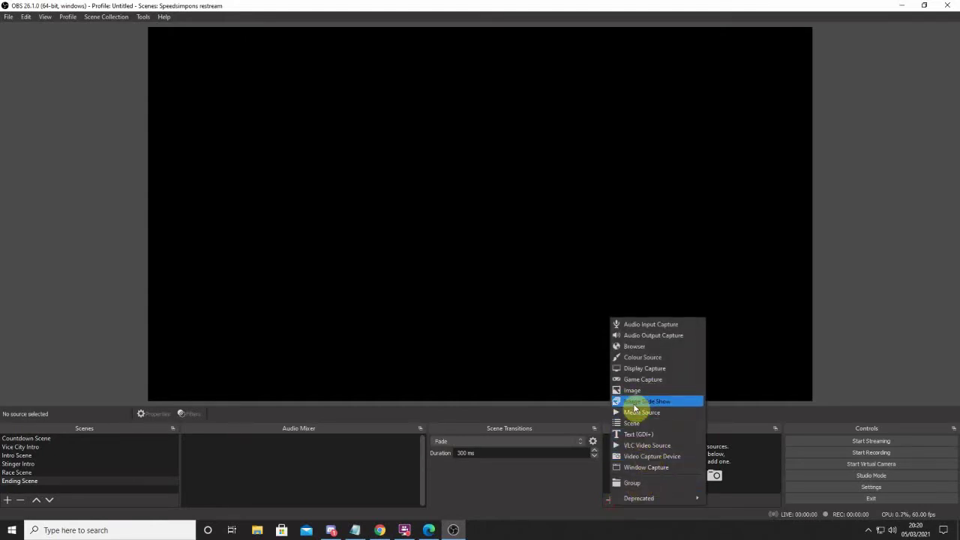
{"action": "left_click", "coordinate": [646, 390]}
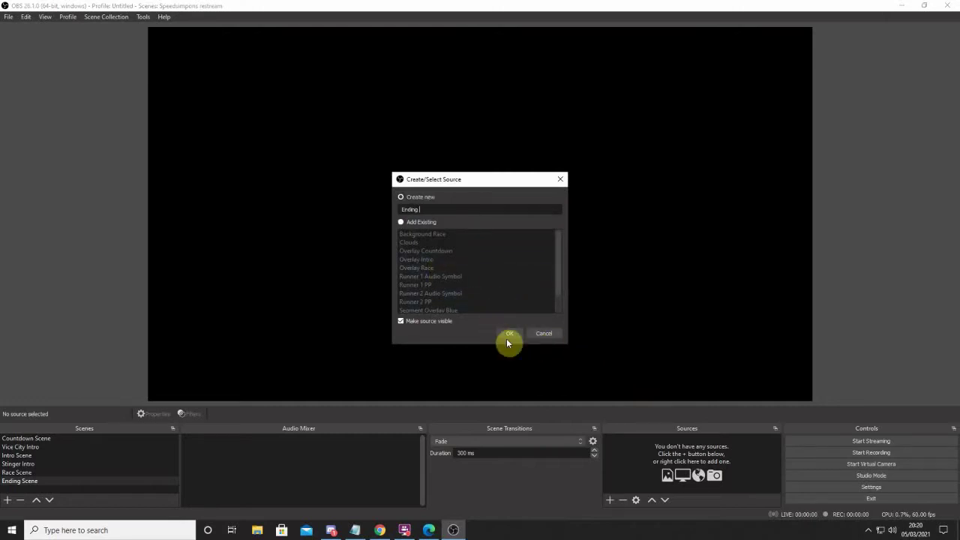
{"action": "type", "text": "Ending Overlay"}
{"action": "left_click", "coordinate": [508, 334]}
- Set EndOverlay.png from the 4. End Scene folder as the image for Ending Overlay
{"action": "left_click", "coordinate": [628, 326]}
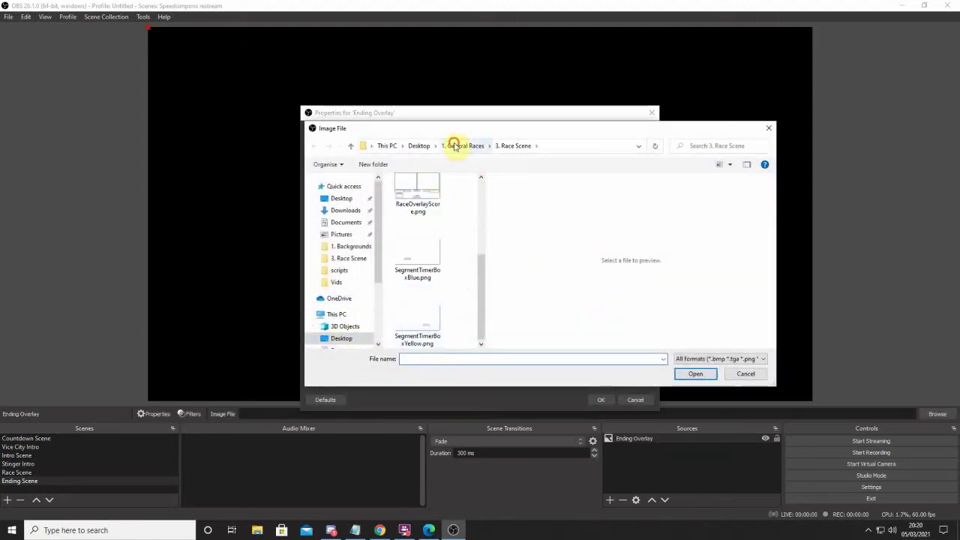
{"action": "left_click", "coordinate": [457, 145]}
{"action": "double_click", "coordinate": [433, 225]}
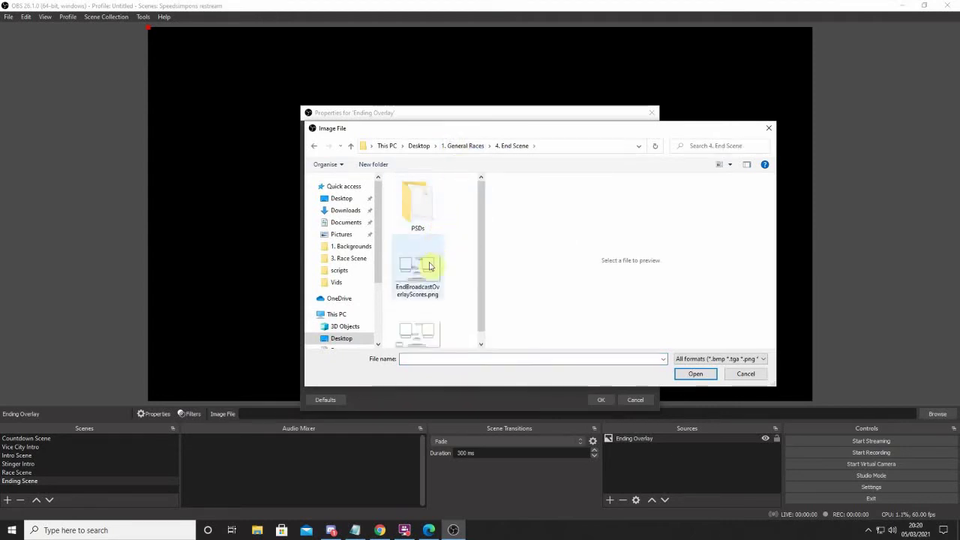
{"action": "left_click", "coordinate": [421, 274]}
{"action": "left_click", "coordinate": [424, 328]}
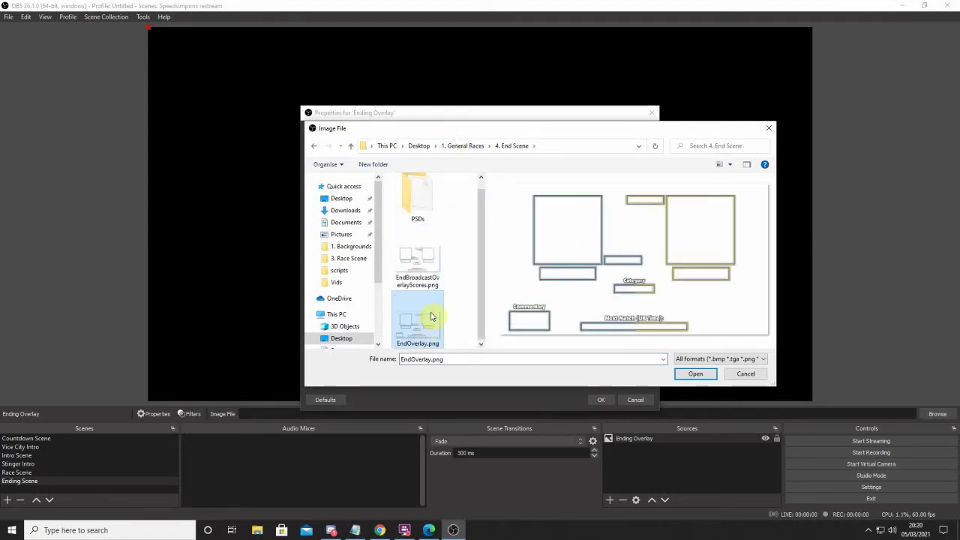
{"action": "double_click", "coordinate": [411, 322]}
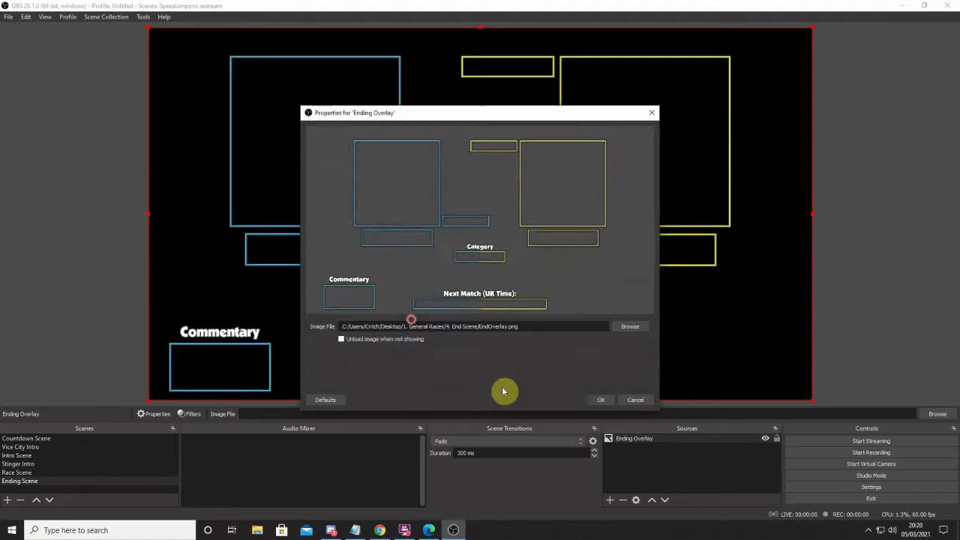
{"action": "left_click", "coordinate": [597, 401]}
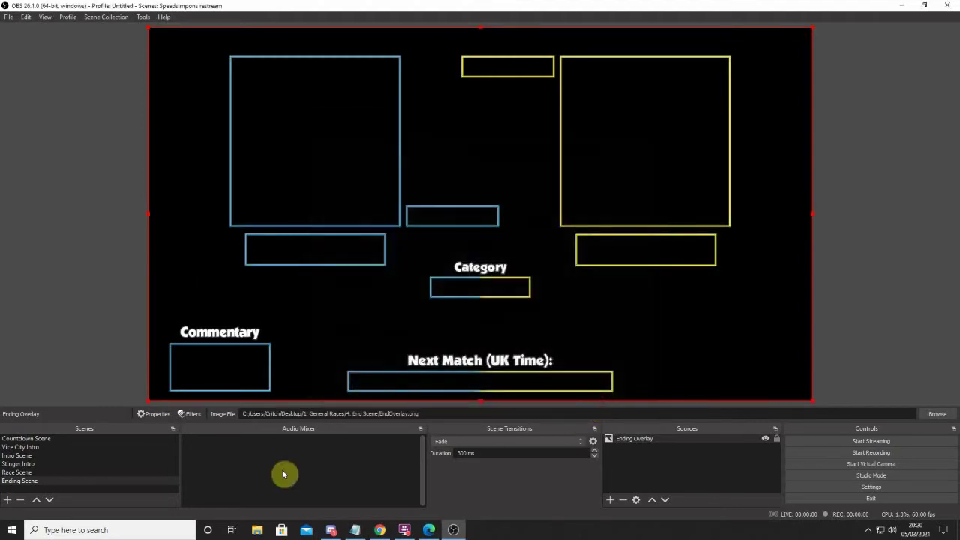
- Copy Background Video from the Intro Scene into the Ending Scene and move it below Ending Overlay
{"action": "left_click", "coordinate": [100, 457]}
{"action": "left_click", "coordinate": [653, 490]}
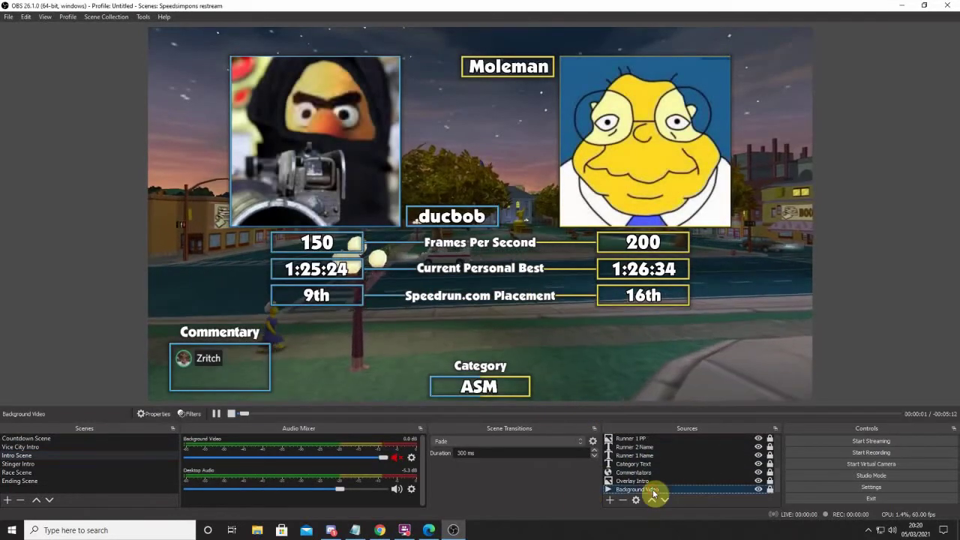
{"action": "left_click", "coordinate": [95, 482]}
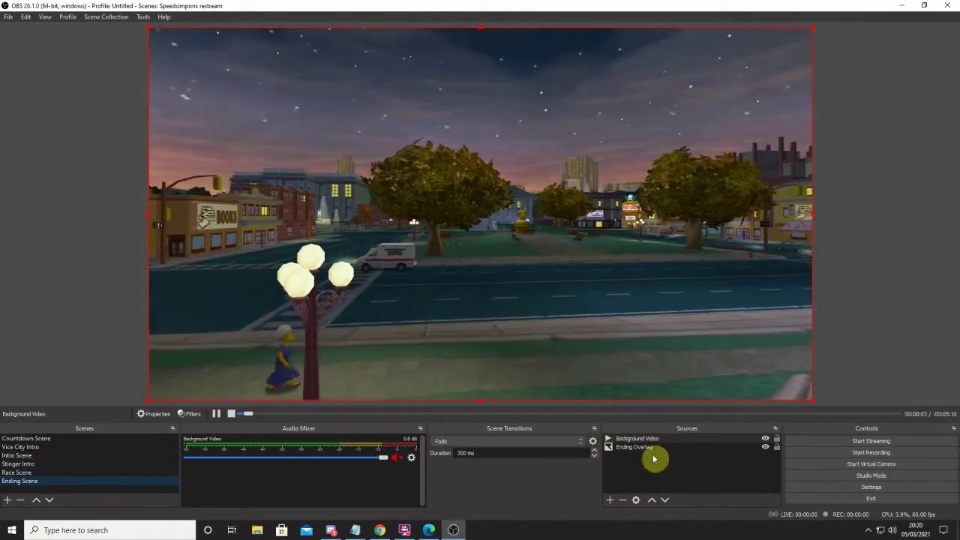
{"action": "left_click_drag", "start_coordinate": [631, 440], "coordinate": [610, 450]}
{"action": "left_click", "coordinate": [917, 315]}
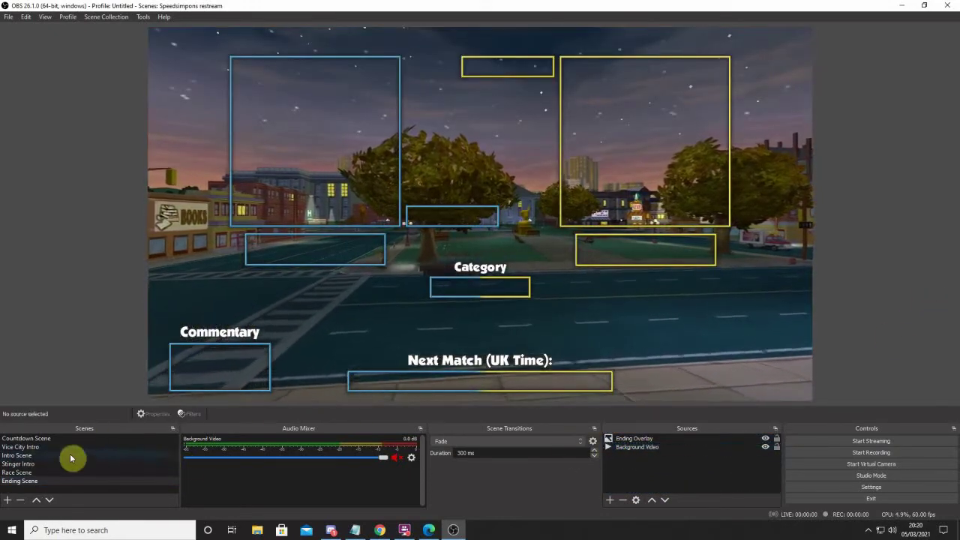
- Copy the Commentators source from the Intro Scene into the Ending Scene
{"action": "left_click", "coordinate": [42, 456]}
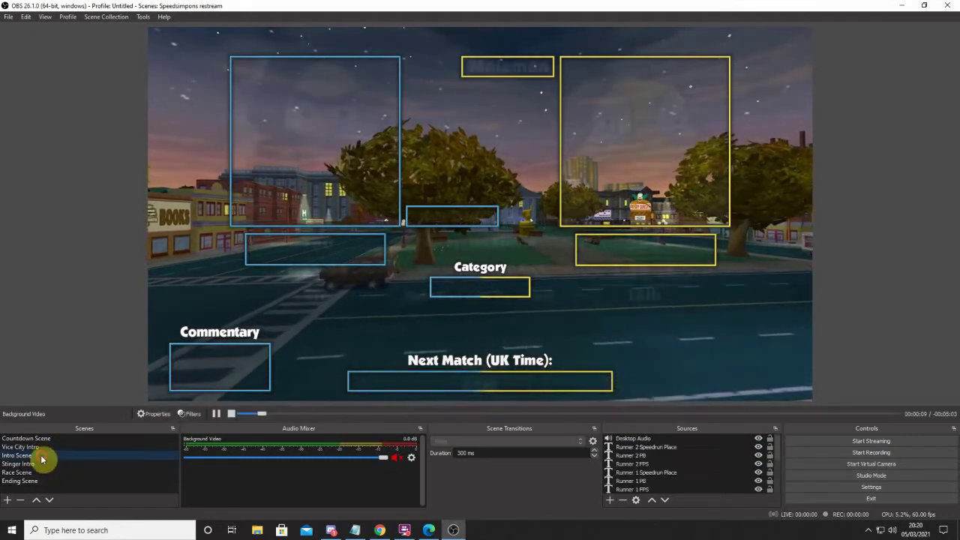
{"action": "scroll", "coordinate": [653, 476], "scroll_direction": "down", "scroll_amount": 3}
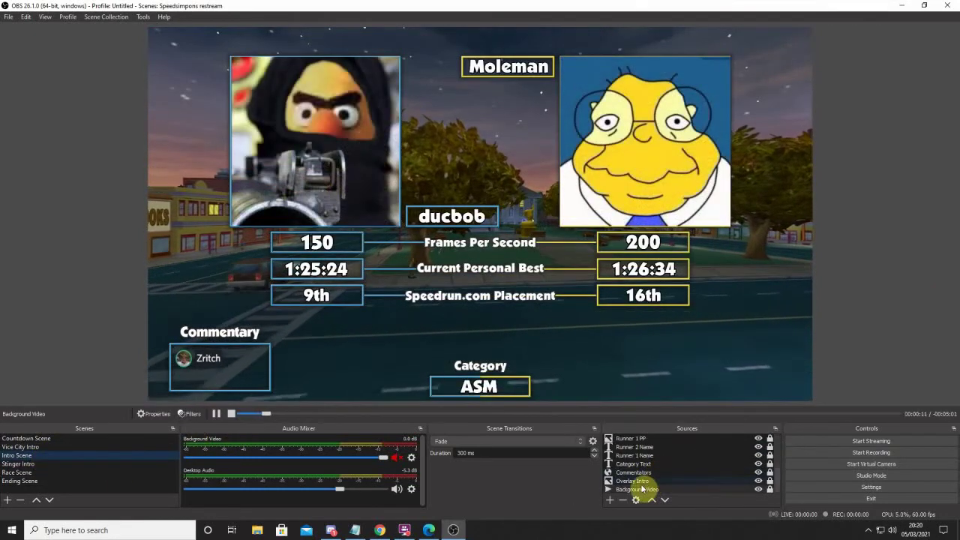
{"action": "left_click", "coordinate": [628, 473]}
{"action": "left_click", "coordinate": [93, 480]}
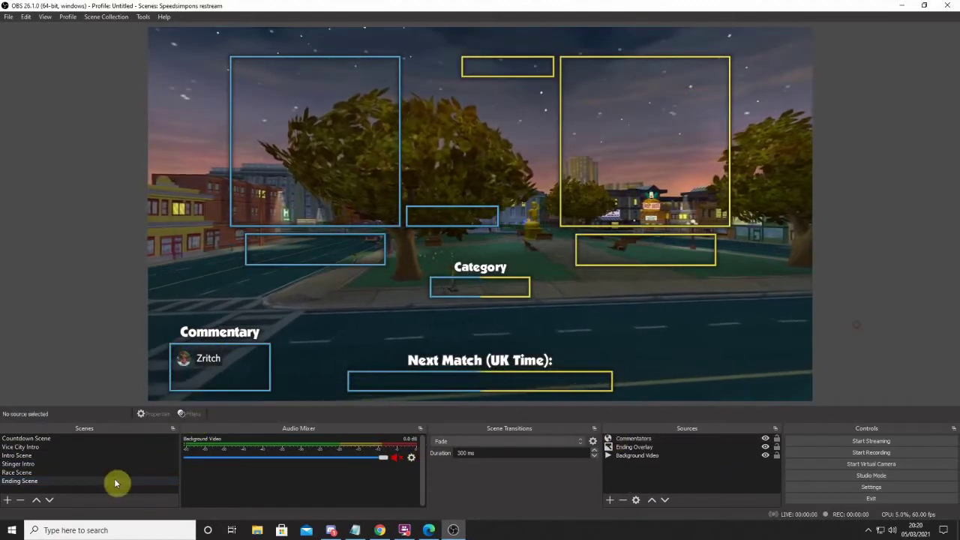
- Copy Category Text from the Race Scene into the Ending Scene and place it inside the Category box
{"action": "left_click", "coordinate": [18, 472]}
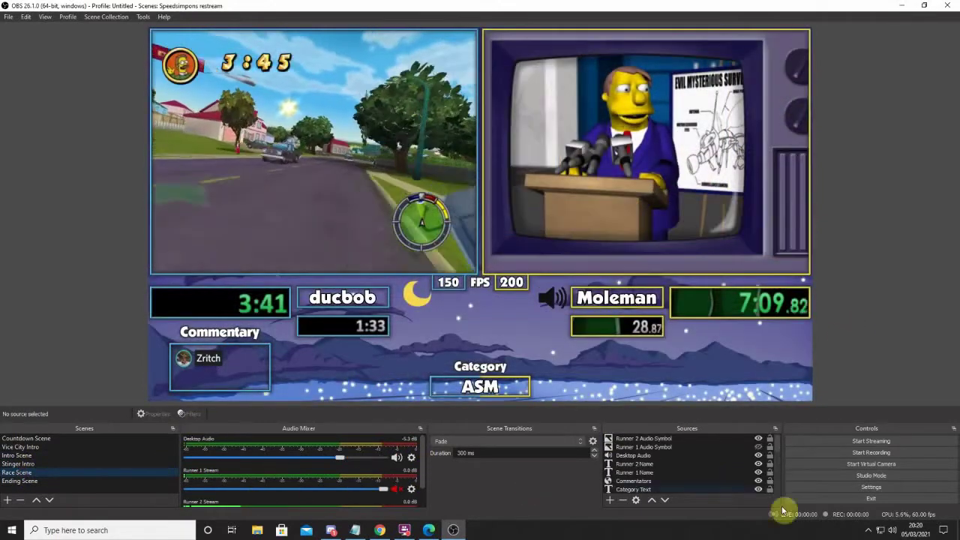
{"action": "left_click", "coordinate": [647, 466]}
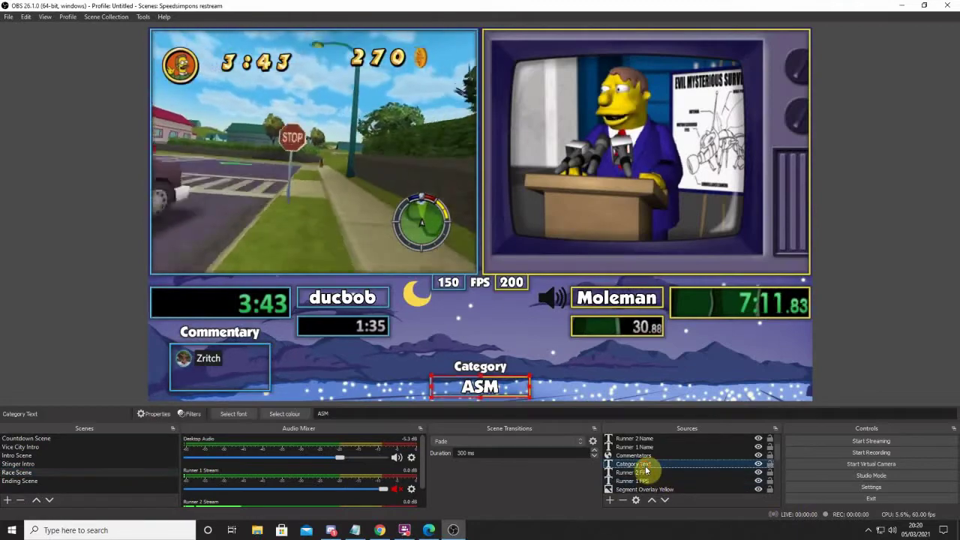
{"action": "left_click", "coordinate": [37, 481]}
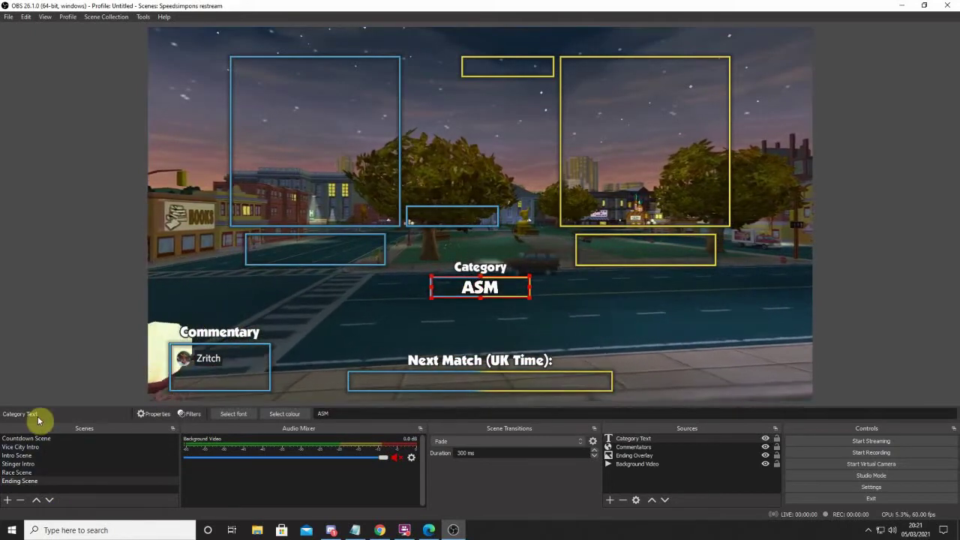
- Try to copy both runner names and both runner pictures together from the Countdown Scene into the Ending Scene
{"action": "left_click", "coordinate": [30, 438]}
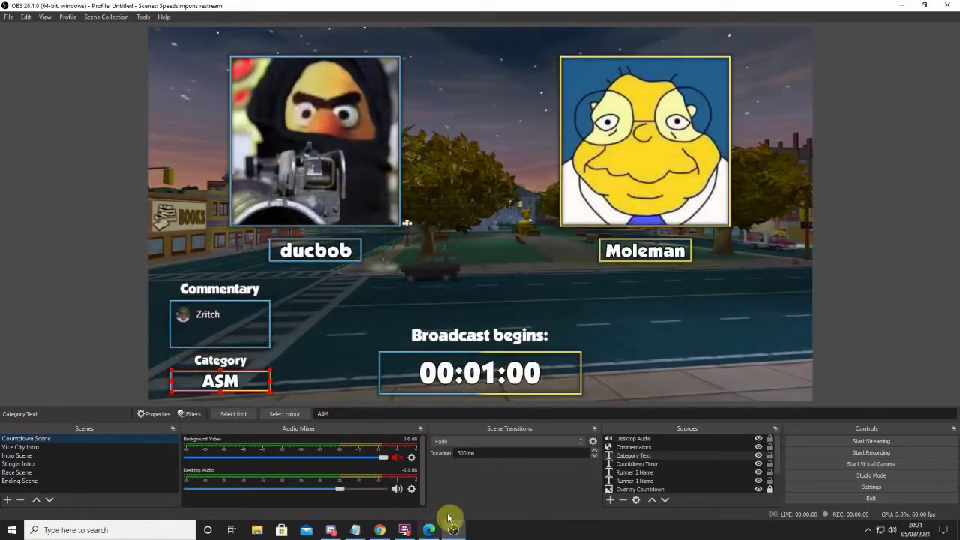
{"action": "left_click", "coordinate": [650, 473]}
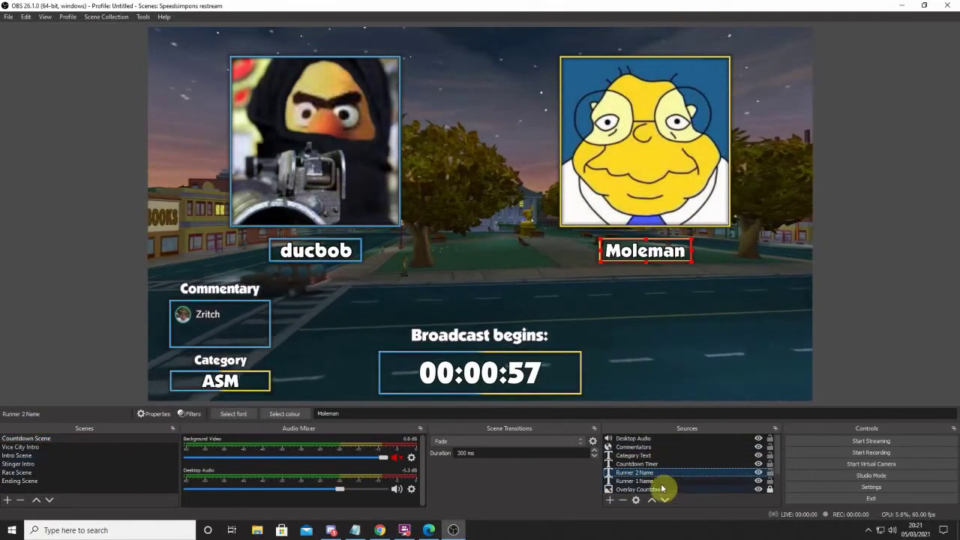
{"action": "scroll", "coordinate": [670, 469], "scroll_direction": "down", "scroll_amount": 1}
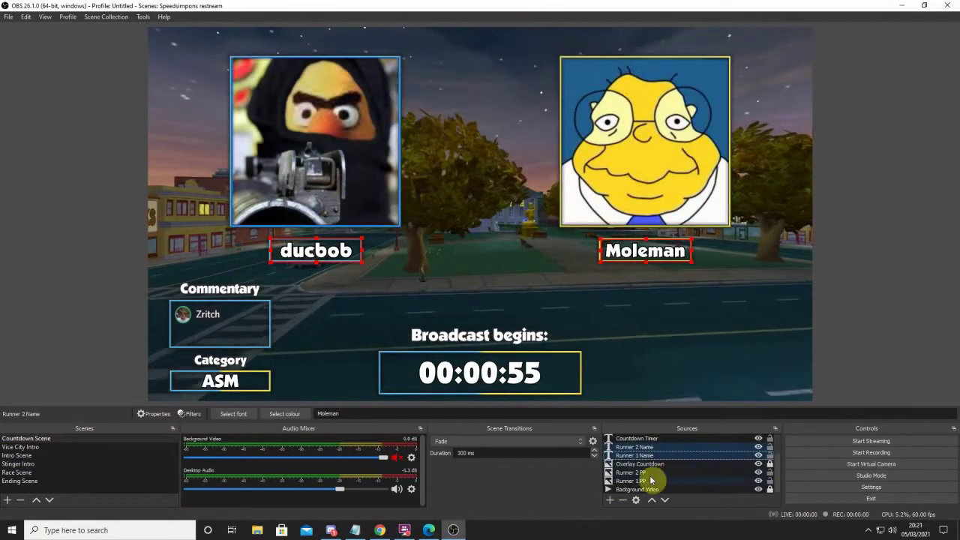
{"action": "left_click", "coordinate": [647, 472], "text": "ctrl"}
{"action": "left_click", "coordinate": [646, 481], "text": "ctrl"}
{"action": "scroll", "coordinate": [668, 469], "scroll_direction": "up", "scroll_amount": 1}
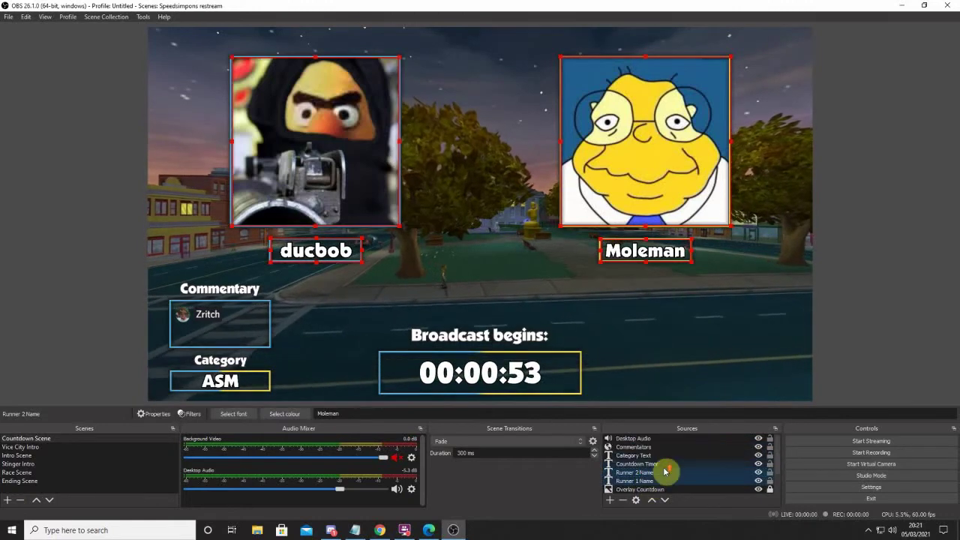
{"action": "left_click", "coordinate": [57, 480]}
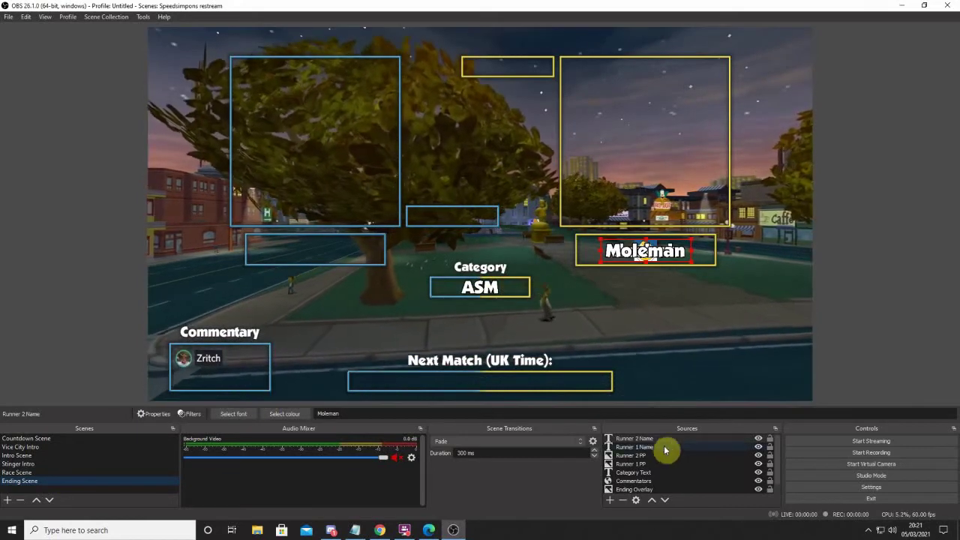
- Remove the pasted Runner 1 and Runner 2 name and picture sources from the Ending Scene
{"action": "left_click", "coordinate": [653, 293]}
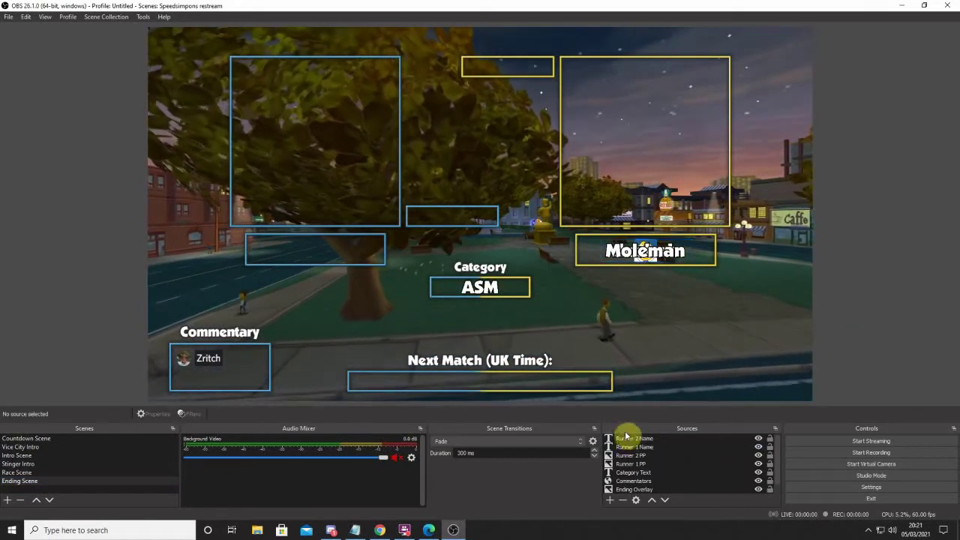
{"action": "left_click", "coordinate": [643, 441]}
{"action": "key", "text": "Delete"}
{"action": "left_click", "coordinate": [518, 279]}
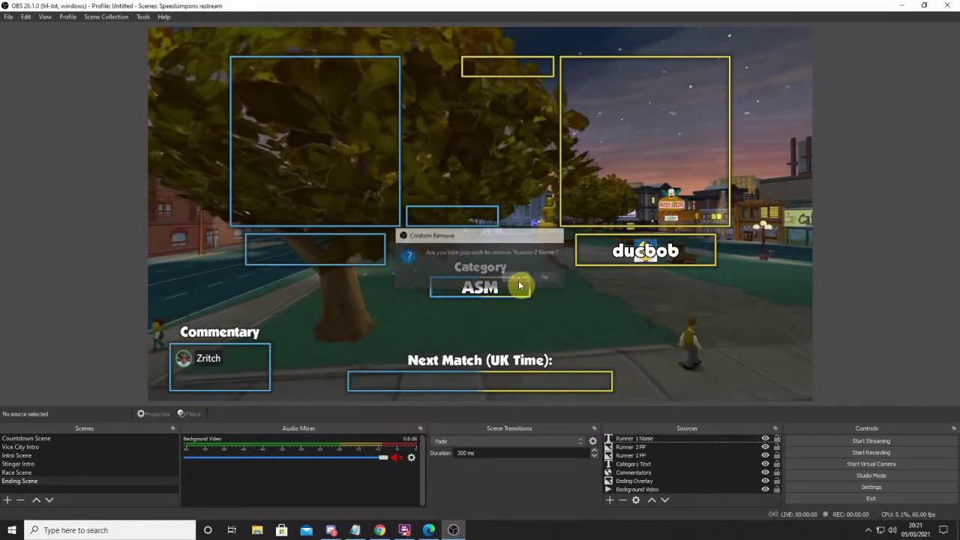
{"action": "left_click", "coordinate": [644, 447]}
{"action": "key", "text": "Delete"}
{"action": "left_click", "coordinate": [516, 281]}
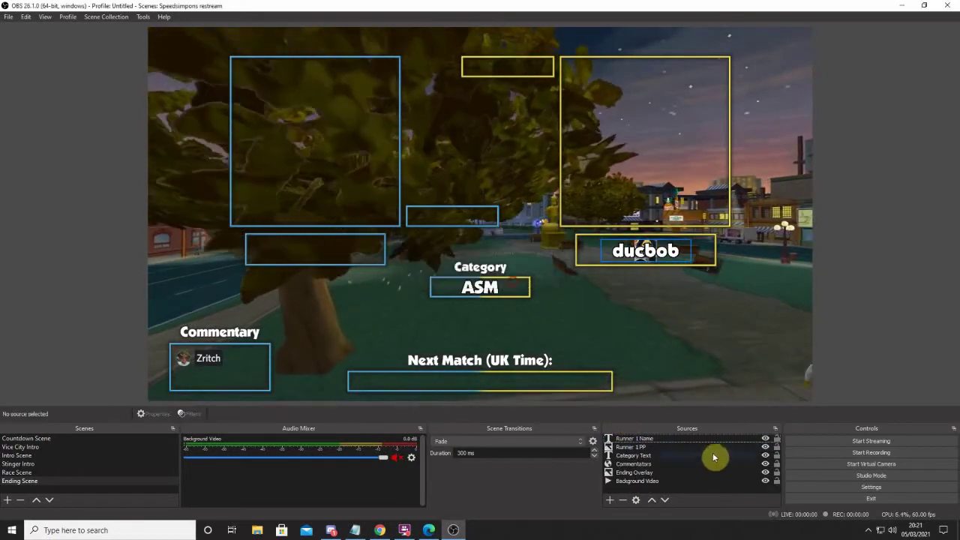
{"action": "left_click", "coordinate": [682, 442]}
{"action": "key", "text": "Delete"}
{"action": "left_click", "coordinate": [517, 280]}
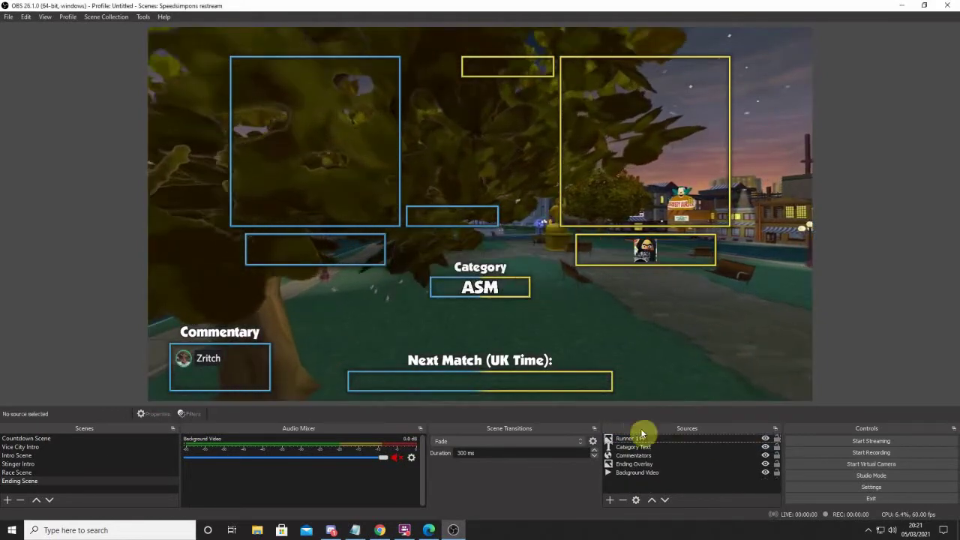
{"action": "left_click", "coordinate": [647, 438]}
{"action": "key", "text": "Delete"}
{"action": "key", "text": "Return"}
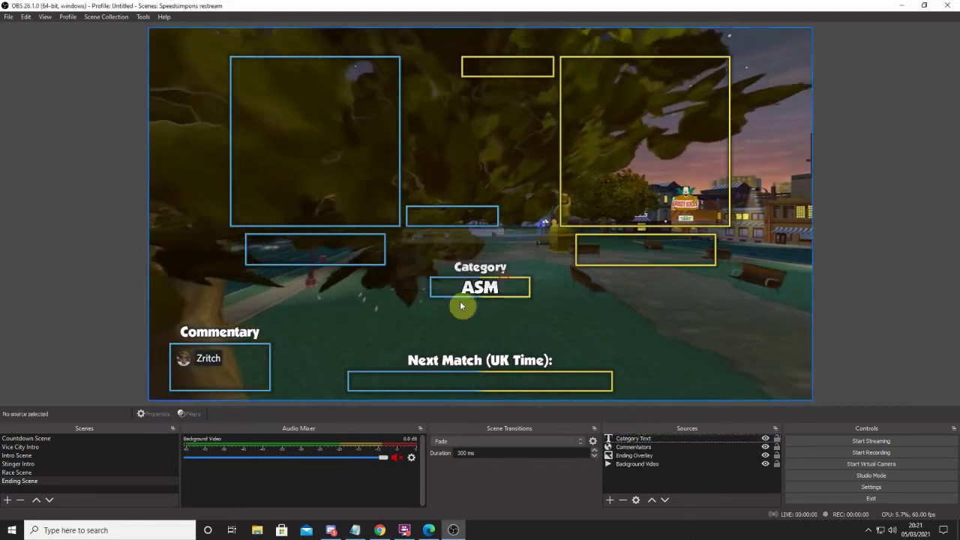
- Copy Runner 1 Name and Runner 2 Name individually from the Countdown Scene into the Ending Scene
{"action": "left_click", "coordinate": [80, 438]}
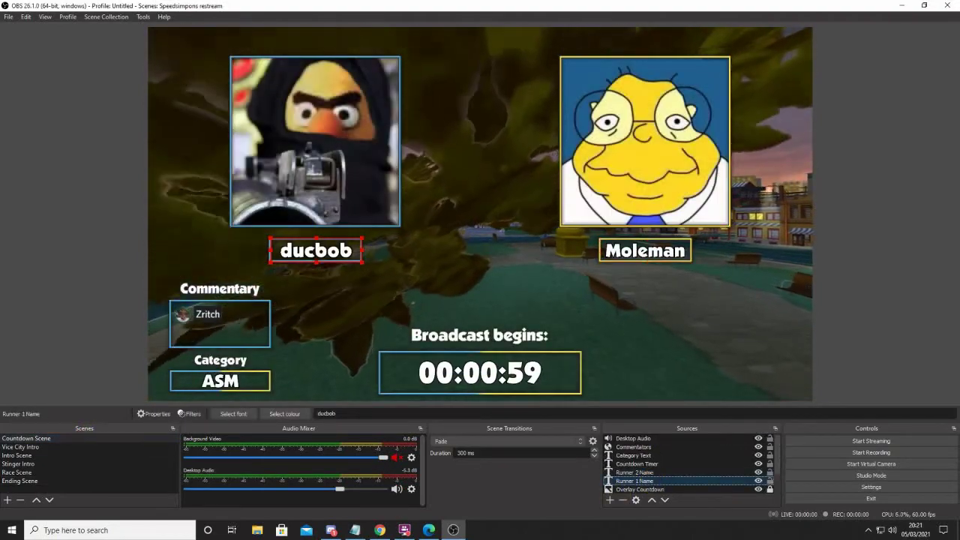
{"action": "left_click", "coordinate": [33, 480]}
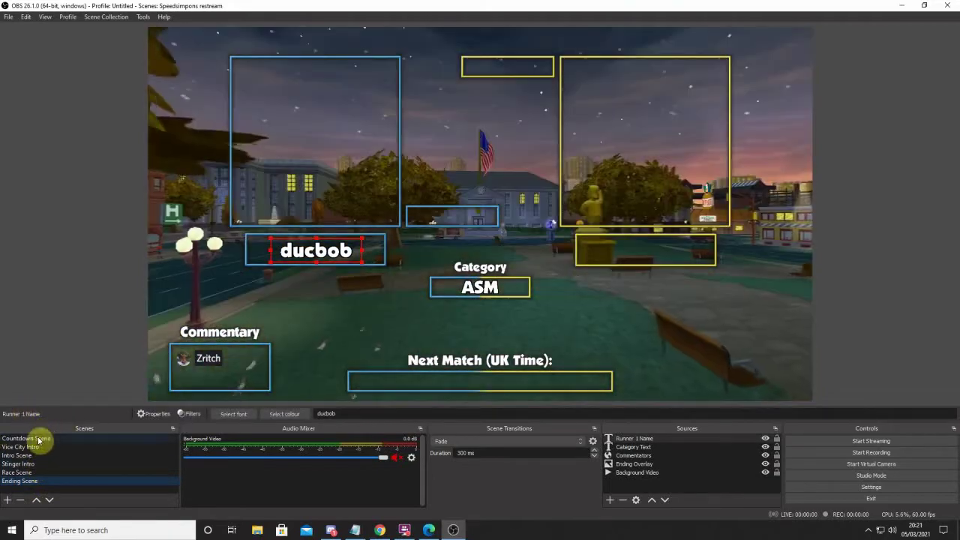
{"action": "left_click", "coordinate": [34, 439]}
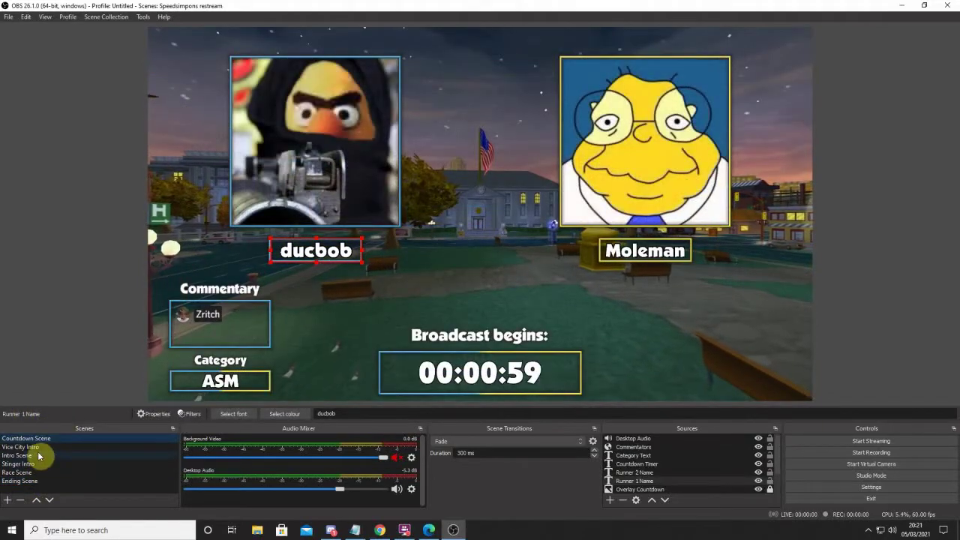
{"action": "left_click", "coordinate": [39, 455]}
{"action": "left_click", "coordinate": [28, 438]}
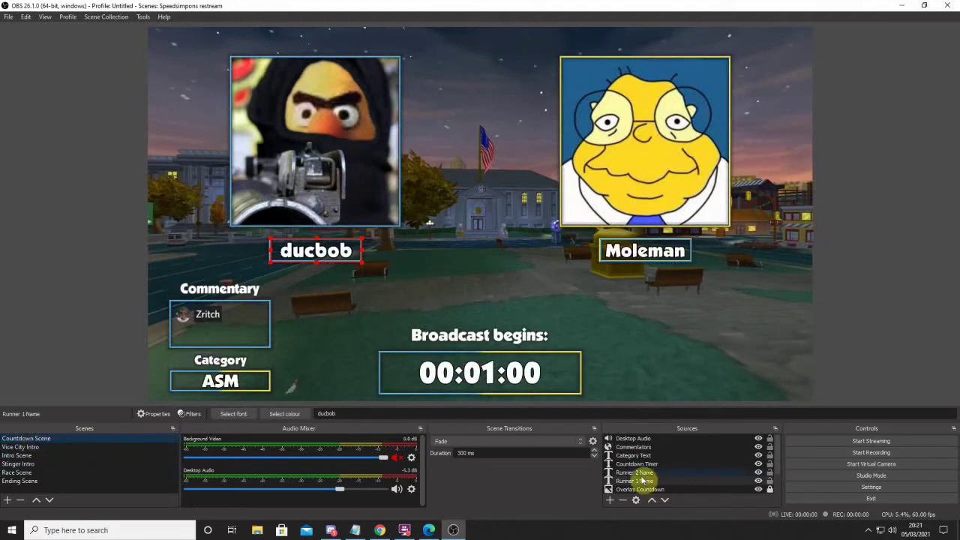
{"action": "left_click", "coordinate": [69, 481]}
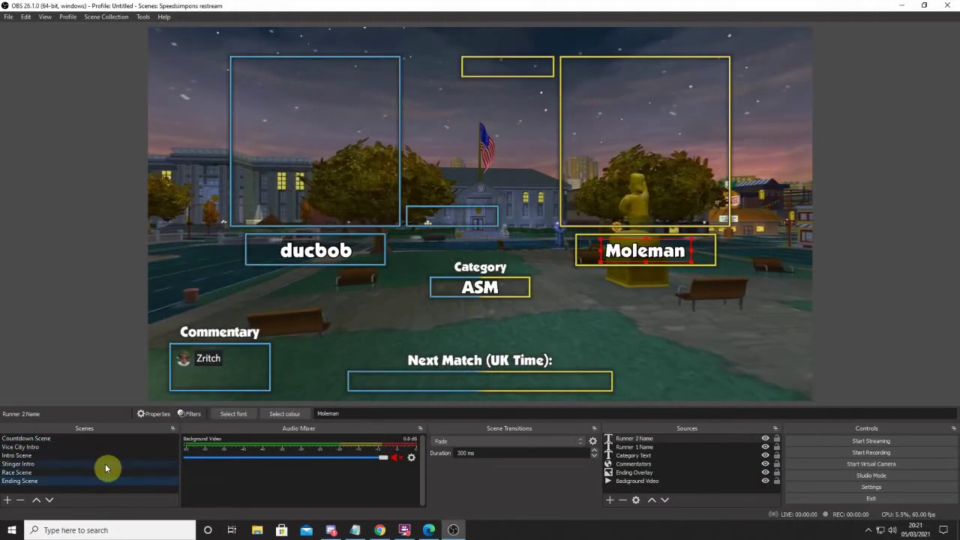
- Copy Runner 1 PP and Runner 2 PP from the Countdown Scene into the Ending Scene and move the runner names into the small boxes beside the pictures
{"action": "left_click", "coordinate": [57, 441]}
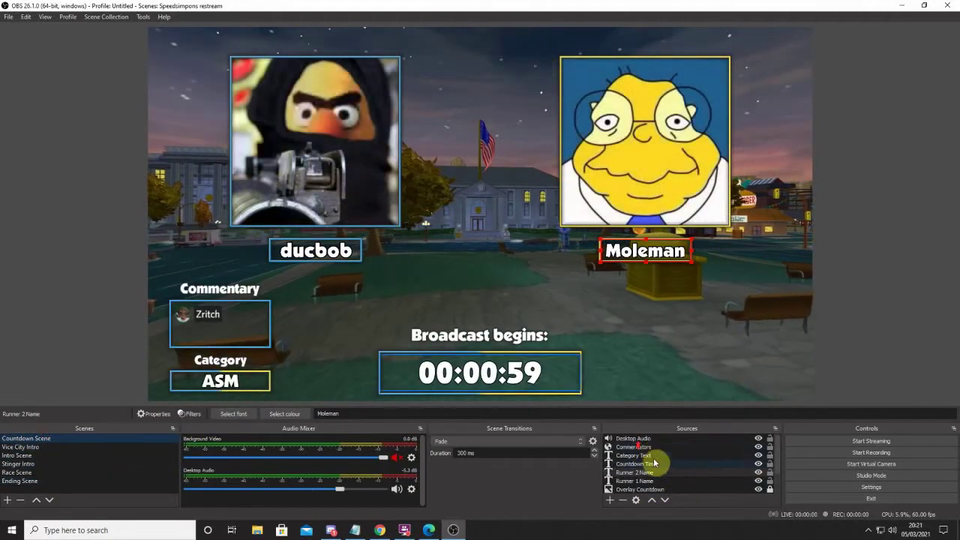
{"action": "left_click", "coordinate": [45, 480]}
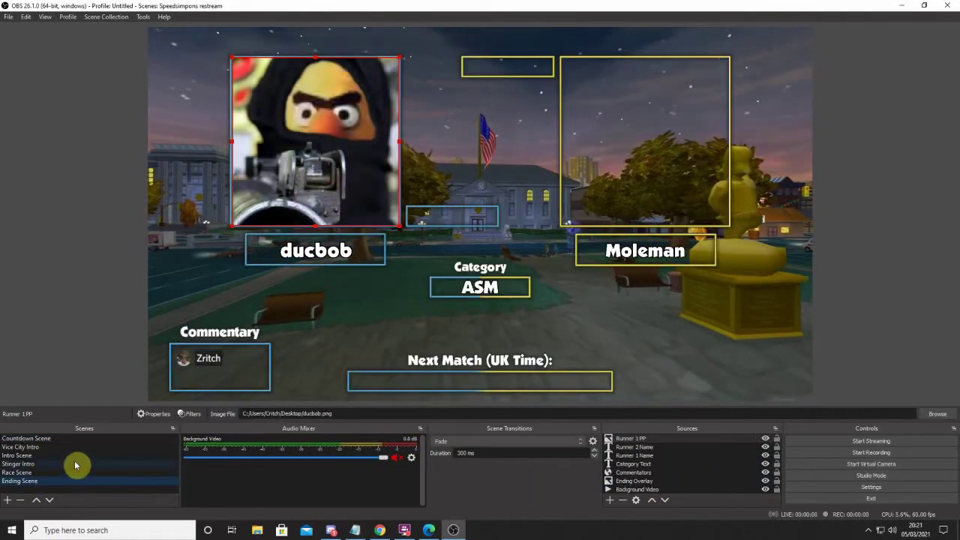
{"action": "left_click", "coordinate": [62, 439]}
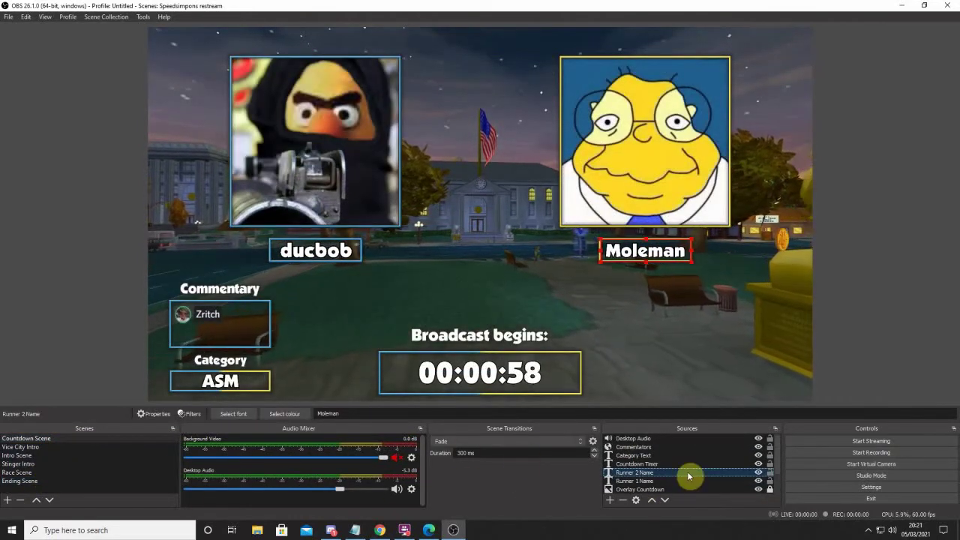
{"action": "left_click", "coordinate": [665, 472]}
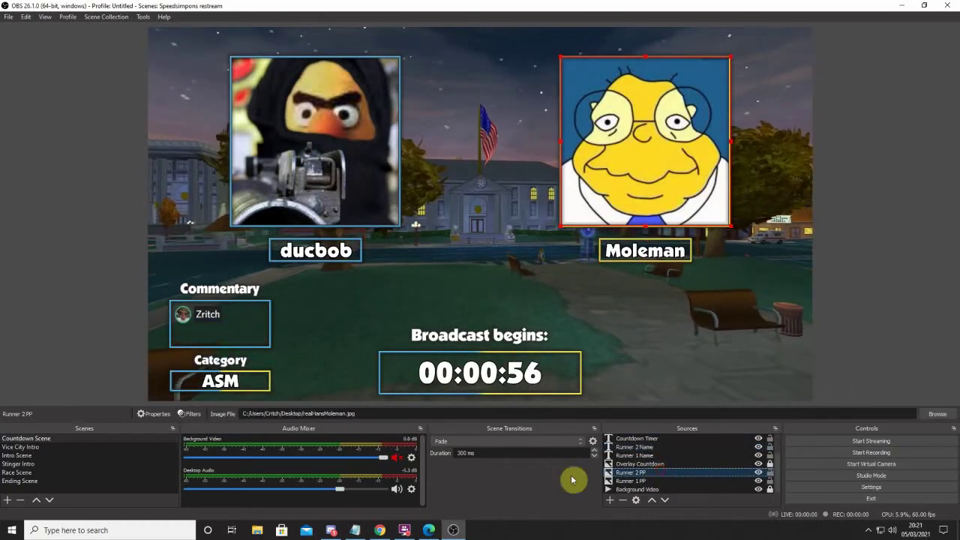
{"action": "left_click", "coordinate": [57, 481]}
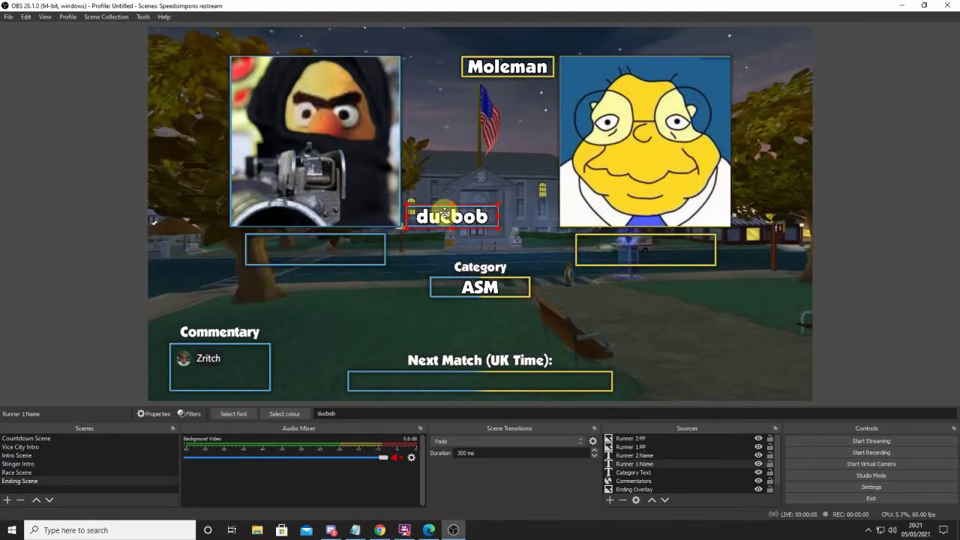
{"action": "left_click", "coordinate": [888, 270]}
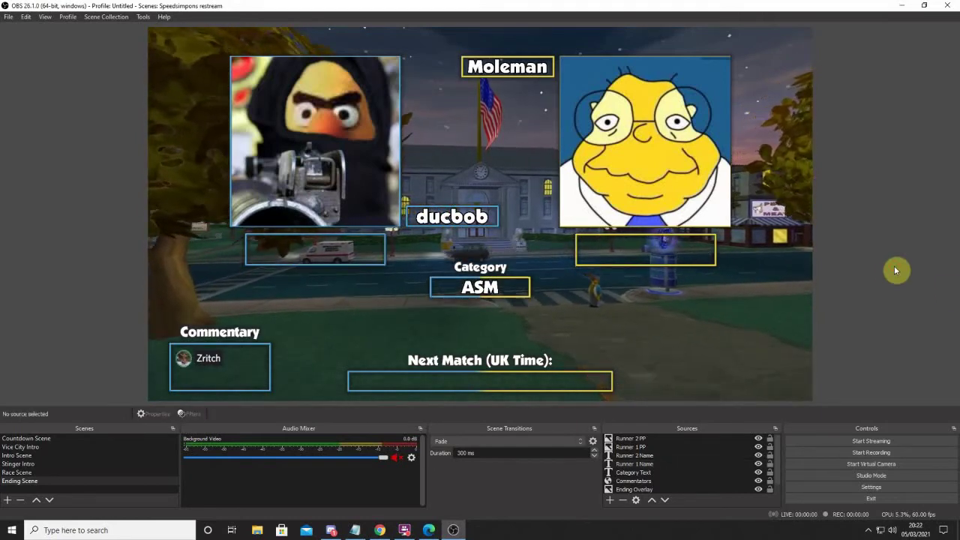
- Add a text source named Runner 1 Time to the Ending Scene, using the Boulder font and the text 1:26:55
{"action": "left_click", "coordinate": [610, 499]}
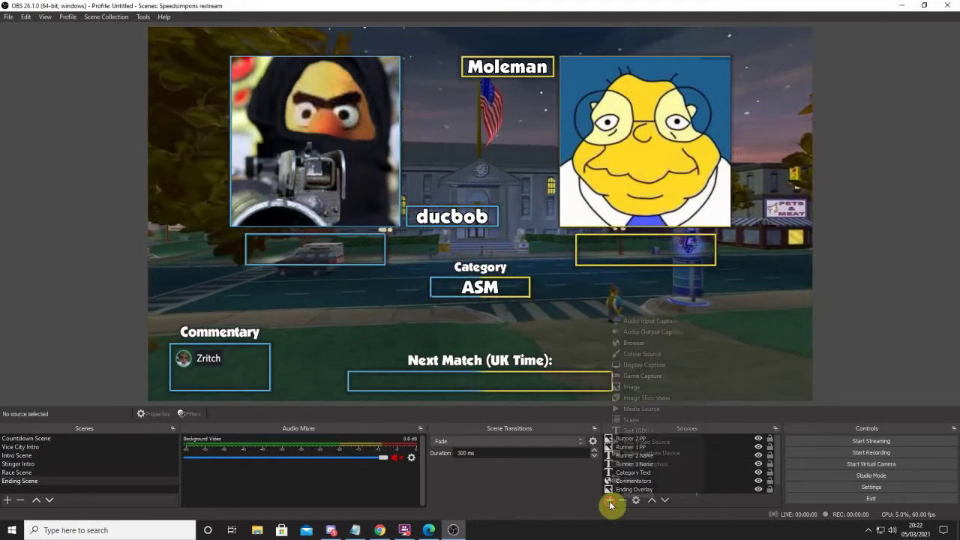
{"action": "left_click", "coordinate": [633, 431]}
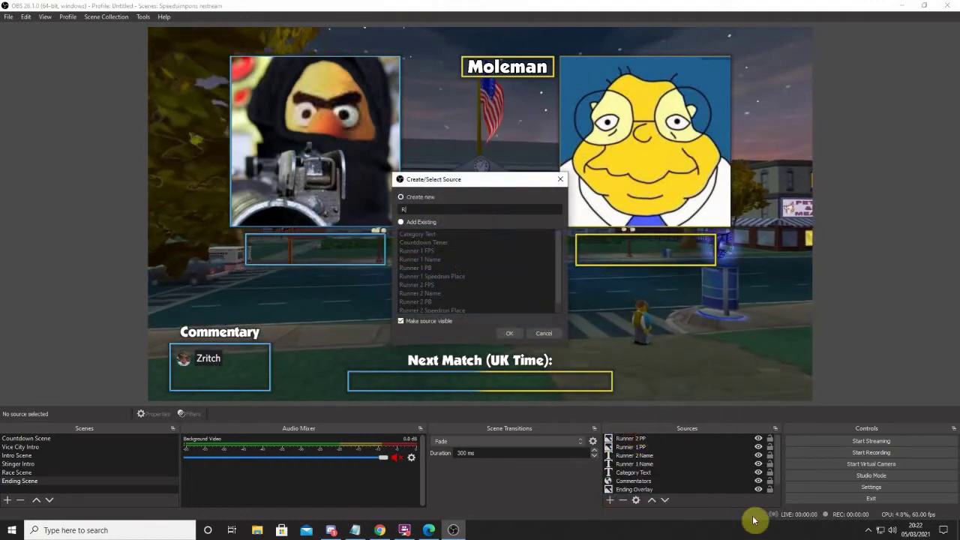
{"action": "type", "text": "Runner 1 Time"}
{"action": "key", "text": "Return"}
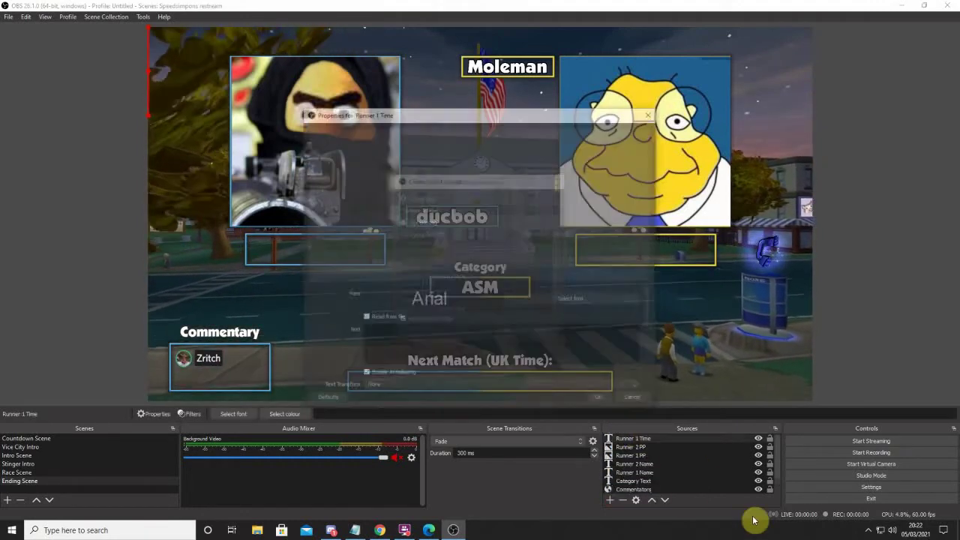
{"action": "left_click", "coordinate": [557, 301]}
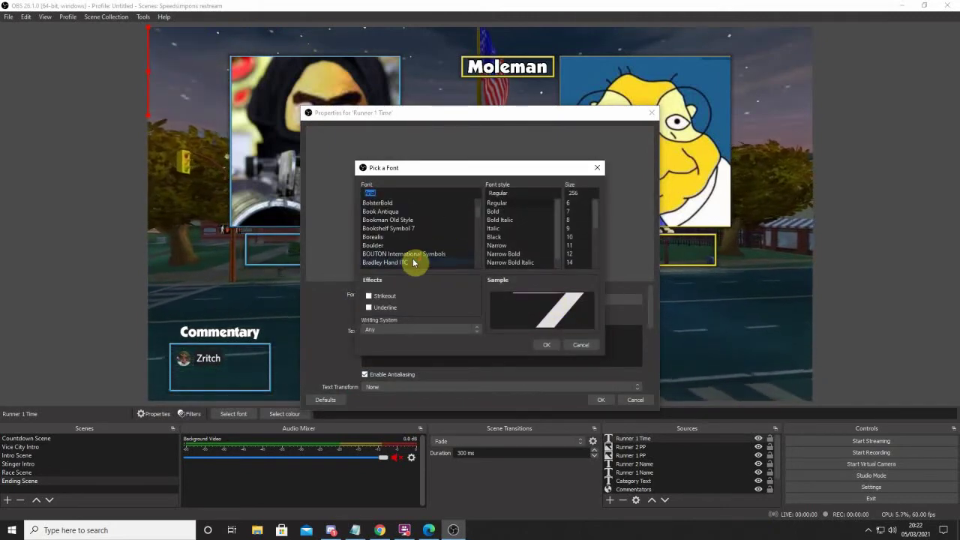
{"action": "left_click", "coordinate": [544, 345]}
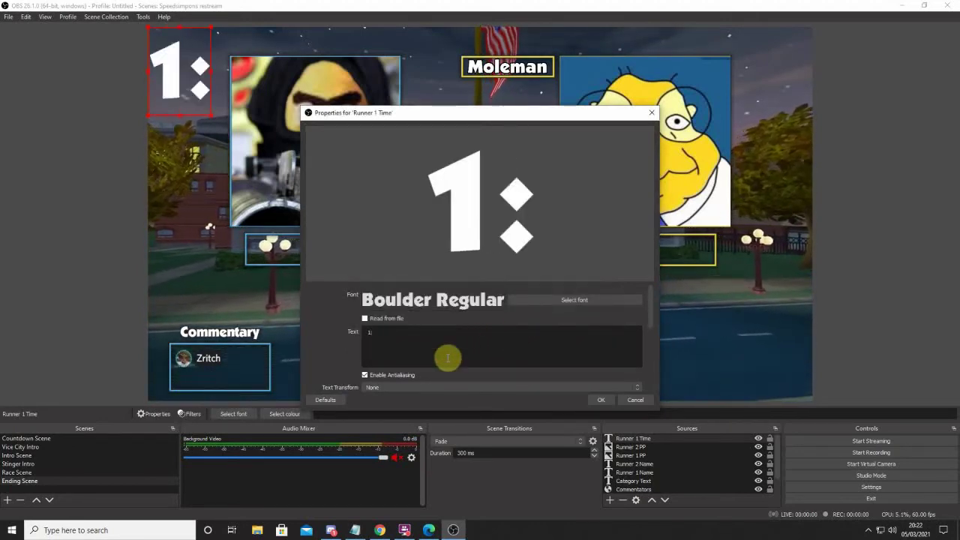
{"action": "type", "text": "26:"}
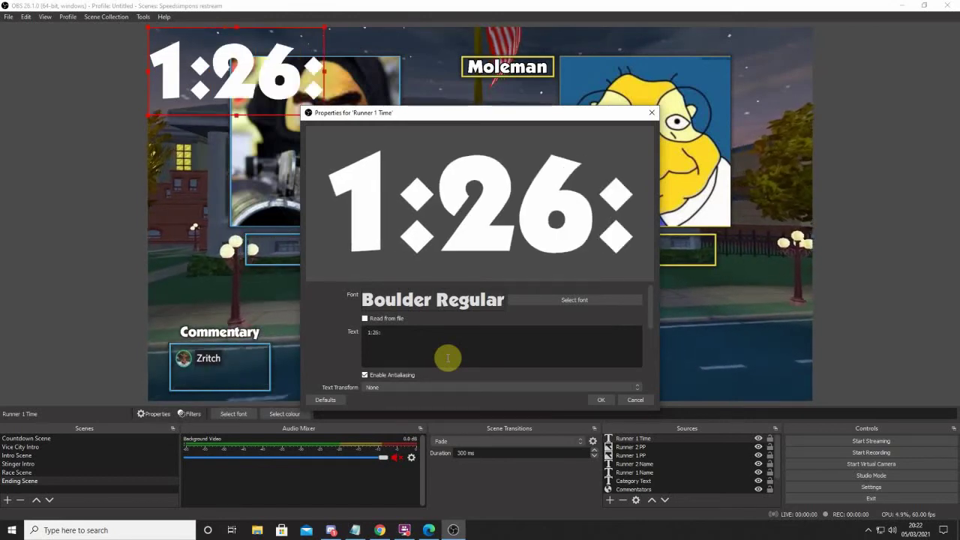
{"action": "type", "text": "55"}
- Set the text colour of Runner 1 Time to bright green
{"action": "scroll", "coordinate": [379, 354], "scroll_direction": "down", "scroll_amount": 2}
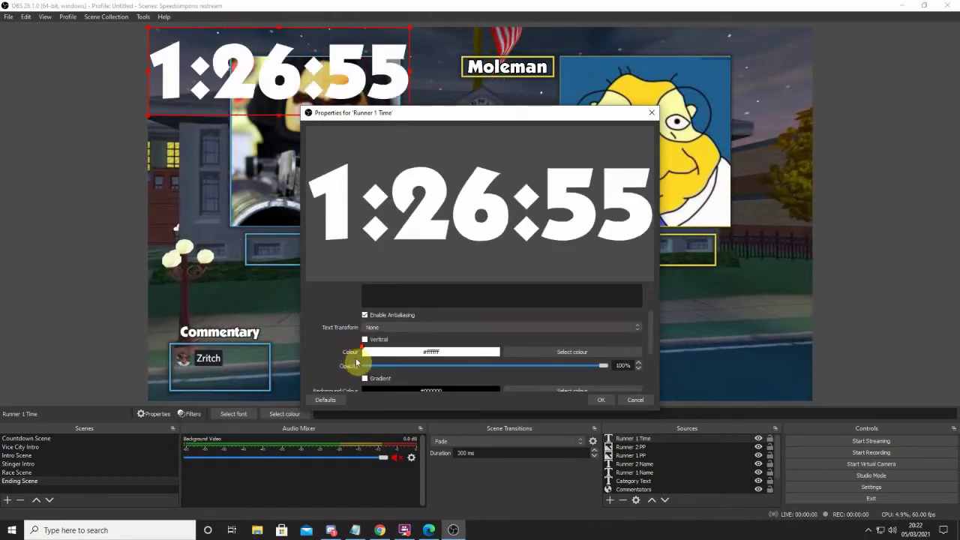
{"action": "left_click", "coordinate": [564, 352]}
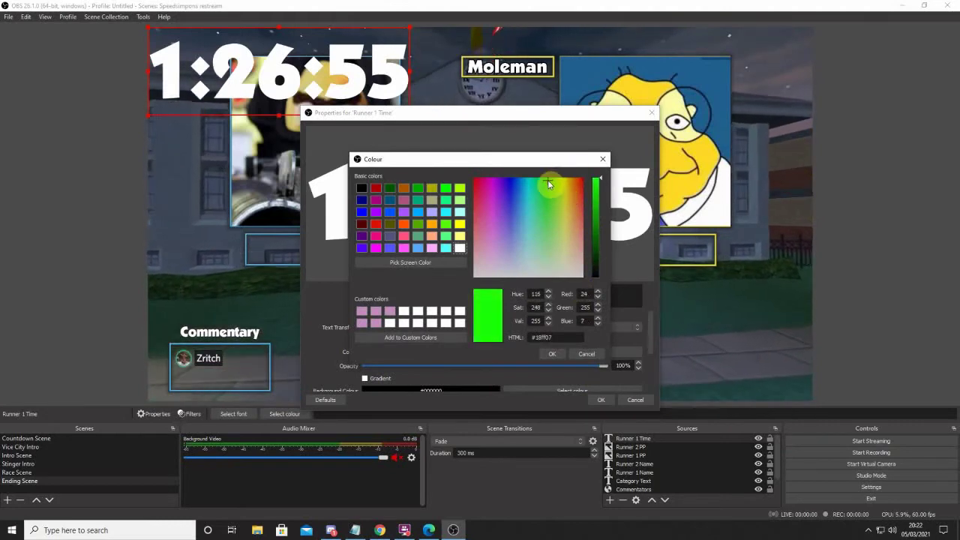
{"action": "left_click", "coordinate": [552, 354]}
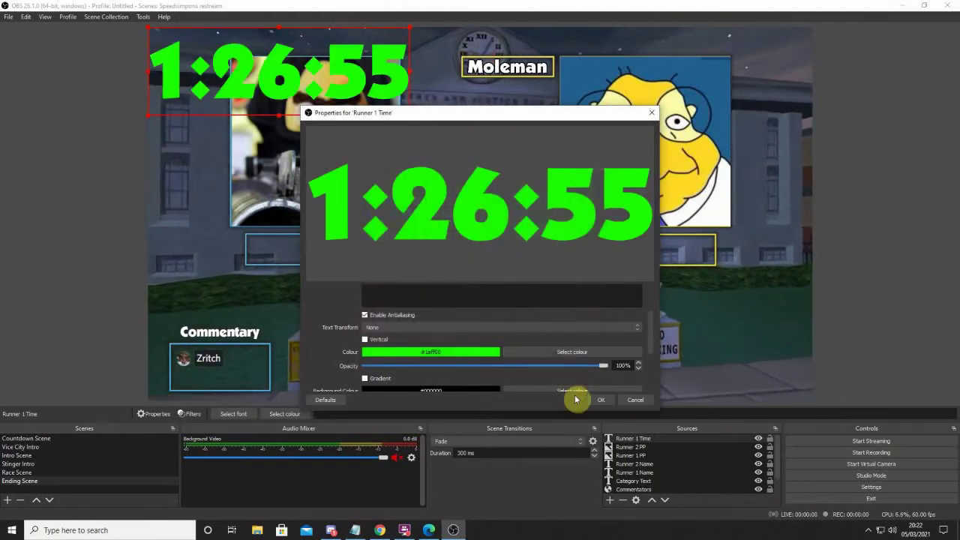
- Give the Runner 1 Time text a thick black outline and apply its properties
{"action": "scroll", "coordinate": [469, 368], "scroll_direction": "down", "scroll_amount": 2}
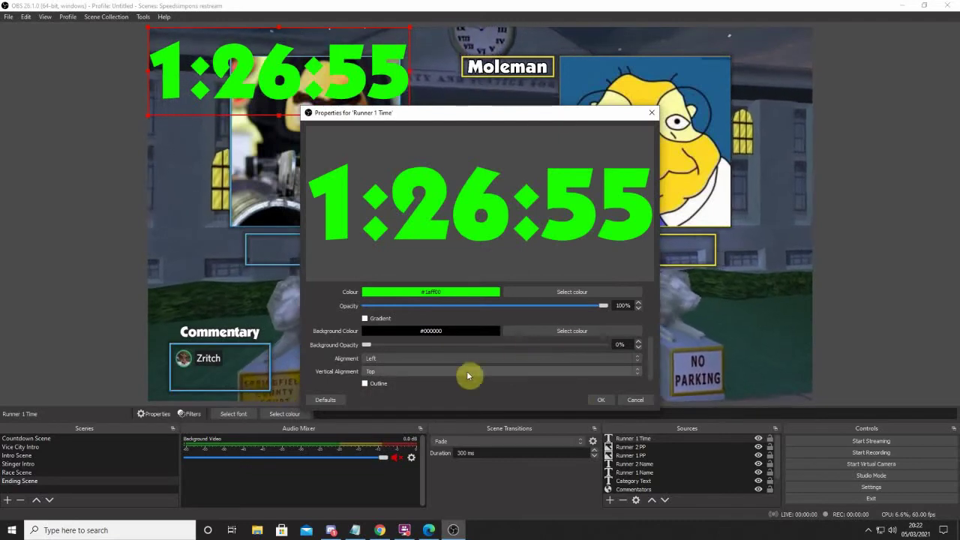
{"action": "left_click", "coordinate": [365, 383]}
{"action": "scroll", "coordinate": [386, 385], "scroll_direction": "down", "scroll_amount": 2}
{"action": "left_click", "coordinate": [566, 360]}
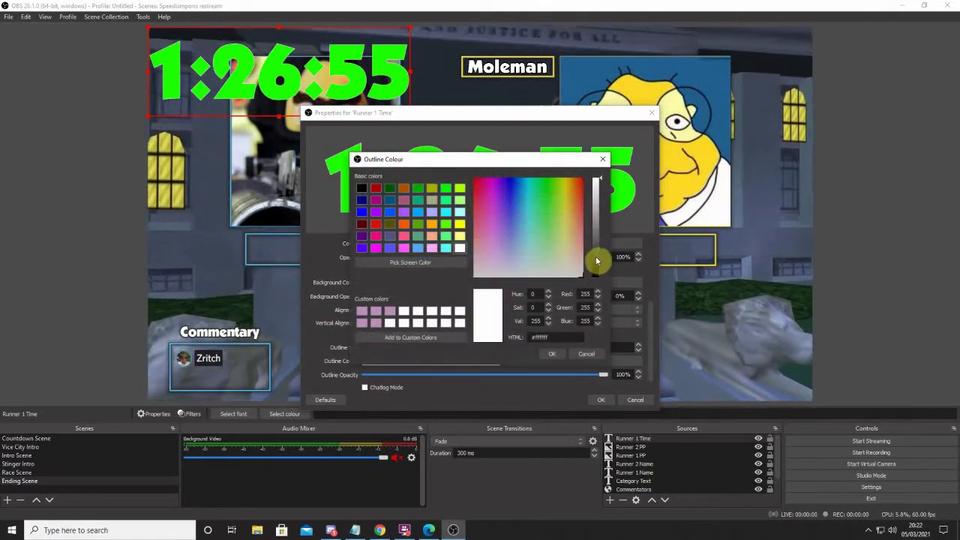
{"action": "left_click_drag", "start_coordinate": [598, 260], "coordinate": [574, 377]}
{"action": "left_click", "coordinate": [562, 358]}
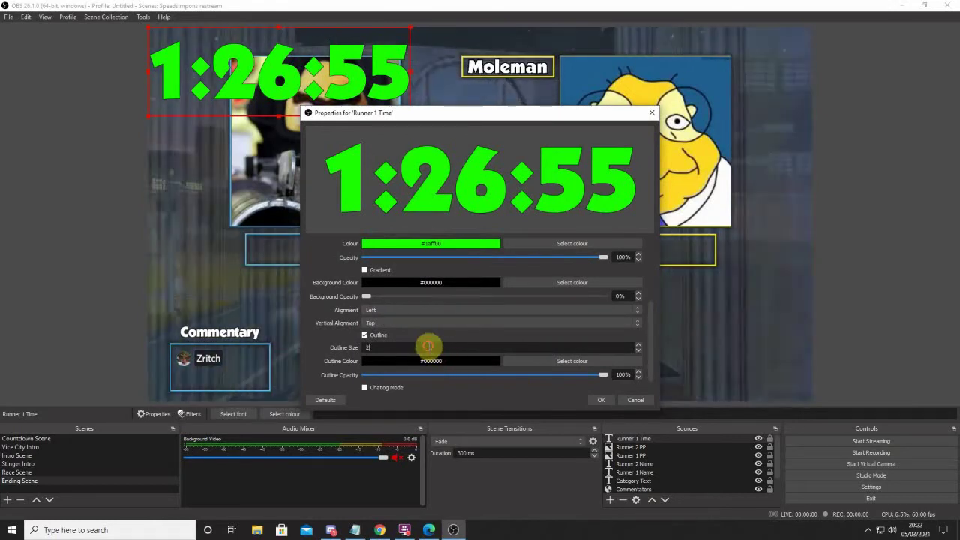
{"action": "left_click", "coordinate": [600, 400]}
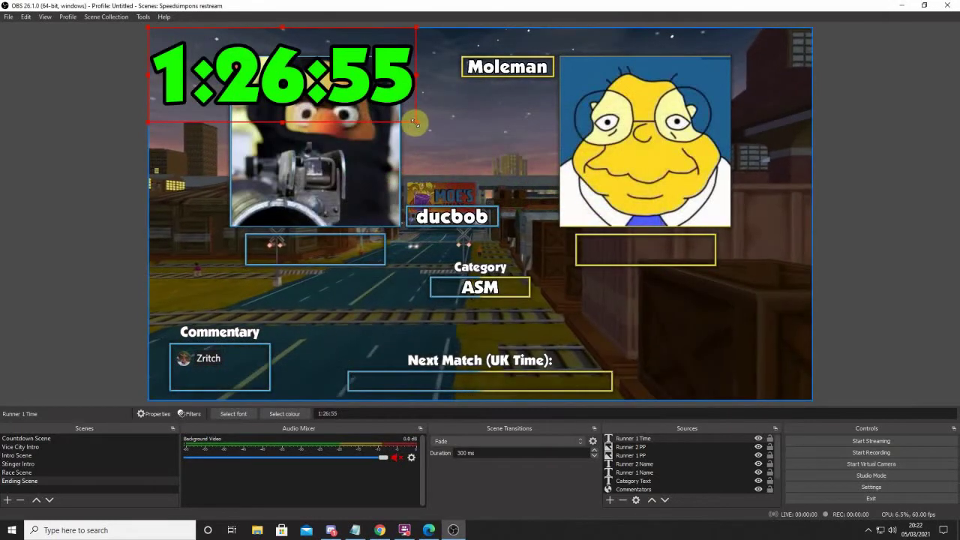
- Fit Runner 1 Time into the box below Runner 1's picture, with its bounding box type set to Scale to height of bounds
{"action": "left_click_drag", "start_coordinate": [417, 122], "coordinate": [315, 247]}
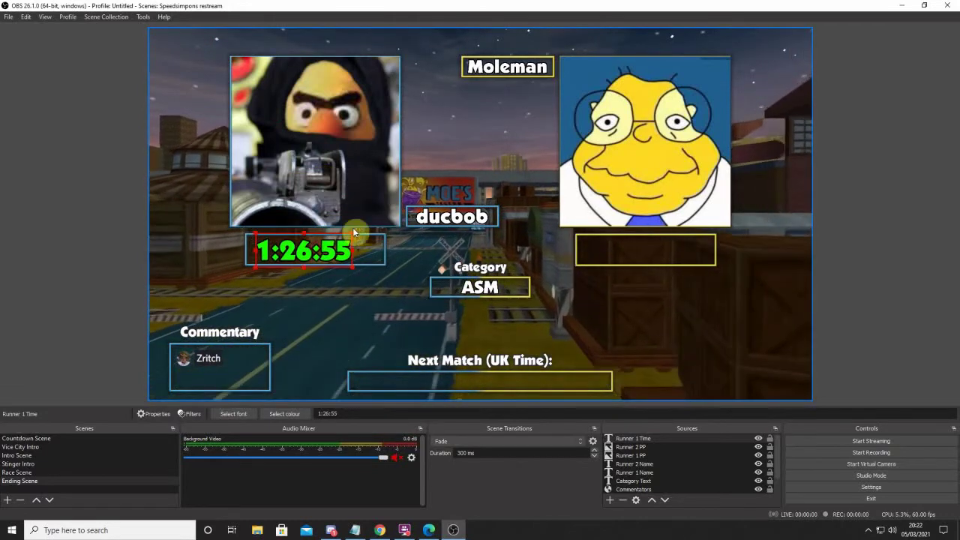
{"action": "mouse_move", "coordinate": [353, 234]}
{"action": "left_mouse_down"}
{"action": "mouse_move", "coordinate": [372, 229]}
{"action": "mouse_move", "coordinate": [358, 247]}
{"action": "left_mouse_up"}
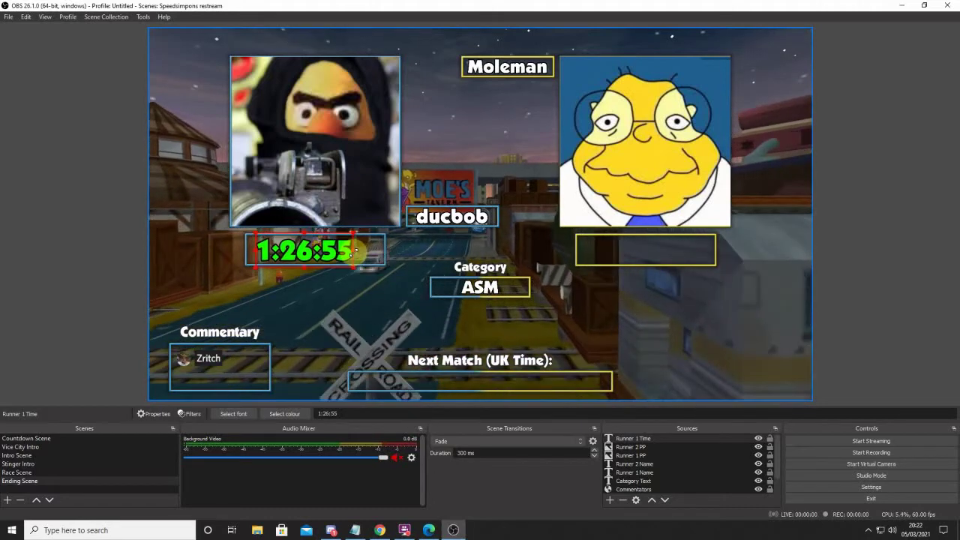
{"action": "right_click", "coordinate": [656, 439]}
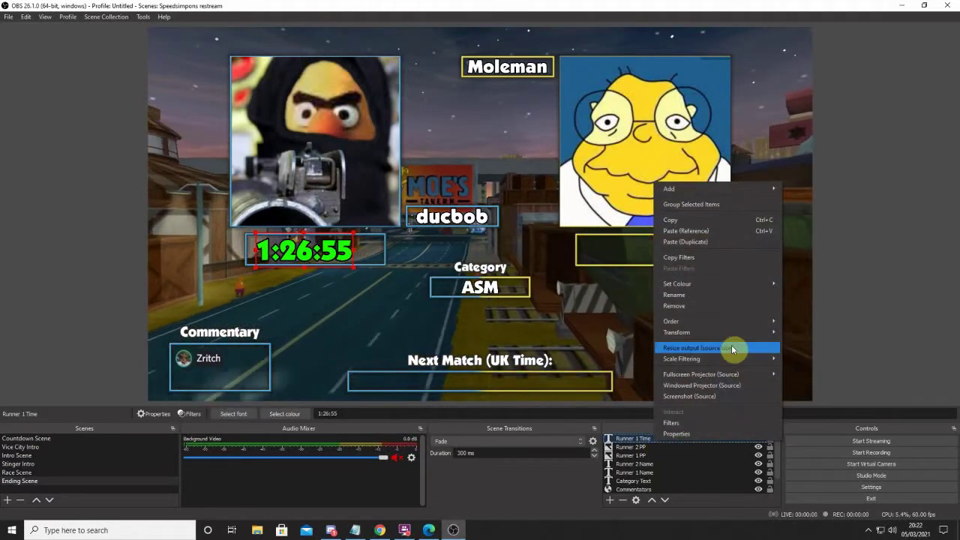
{"action": "mouse_move", "coordinate": [738, 332]}
{"action": "left_click", "coordinate": [792, 334]}
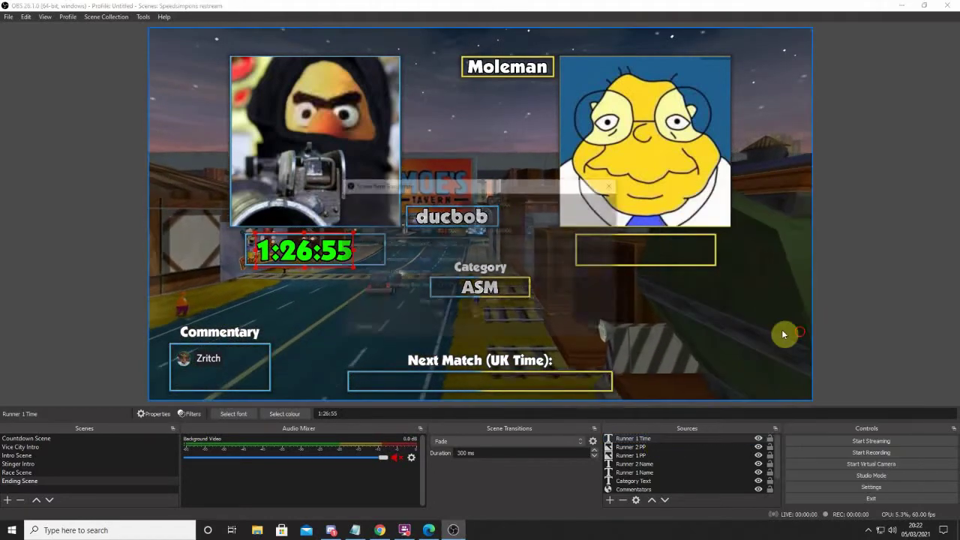
{"action": "left_click", "coordinate": [450, 259]}
{"action": "left_click", "coordinate": [472, 300]}
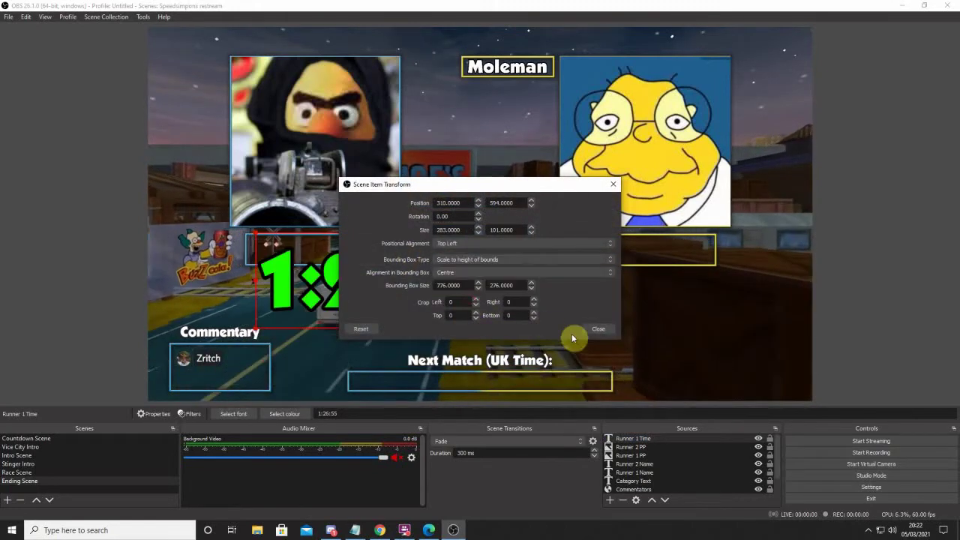
{"action": "left_click", "coordinate": [599, 330]}
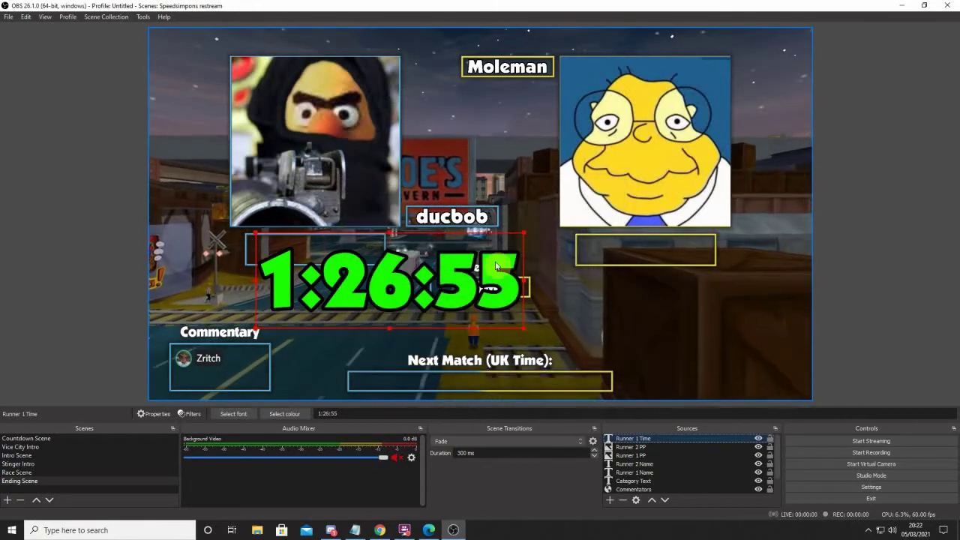
{"action": "left_click_drag", "start_coordinate": [522, 234], "coordinate": [353, 256]}
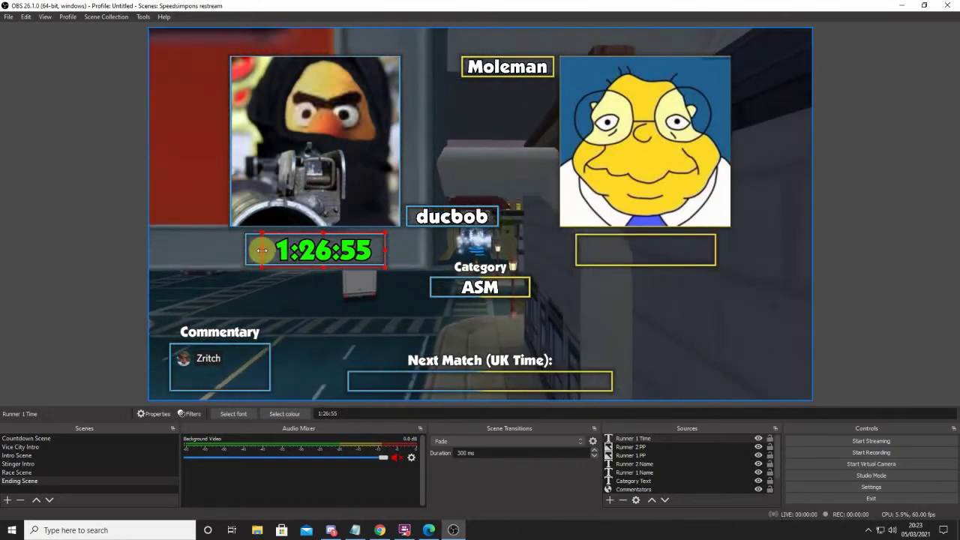
{"action": "left_click_drag", "start_coordinate": [260, 252], "coordinate": [245, 254]}
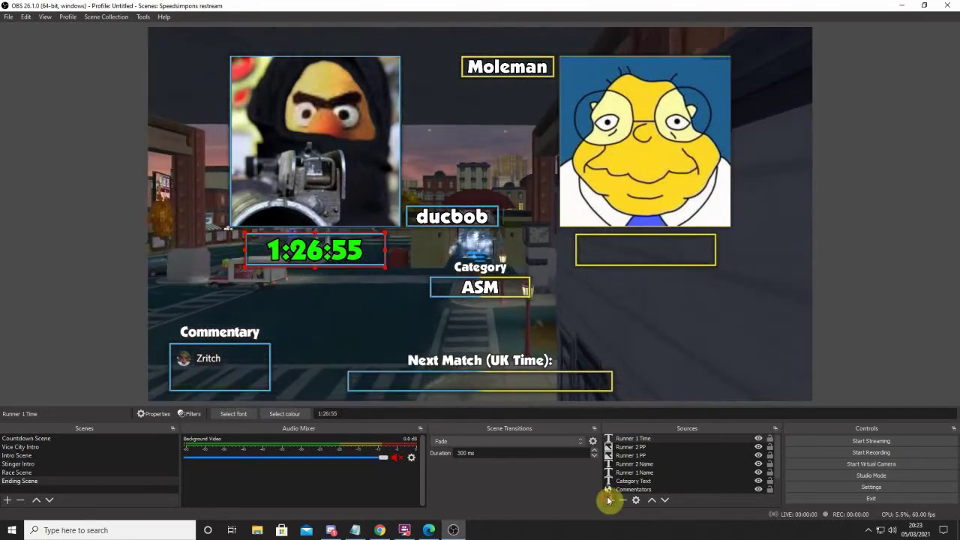
- Add a new text source named Runner 2 Time to the Ending Scene
{"action": "left_click", "coordinate": [610, 500]}
{"action": "left_click", "coordinate": [638, 424]}
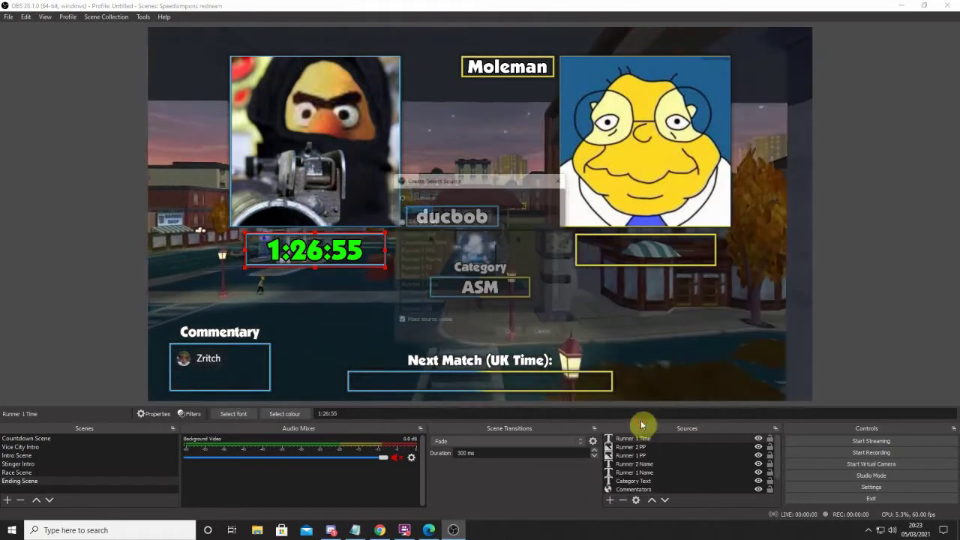
{"action": "type", "text": "Runner 2 Time"}
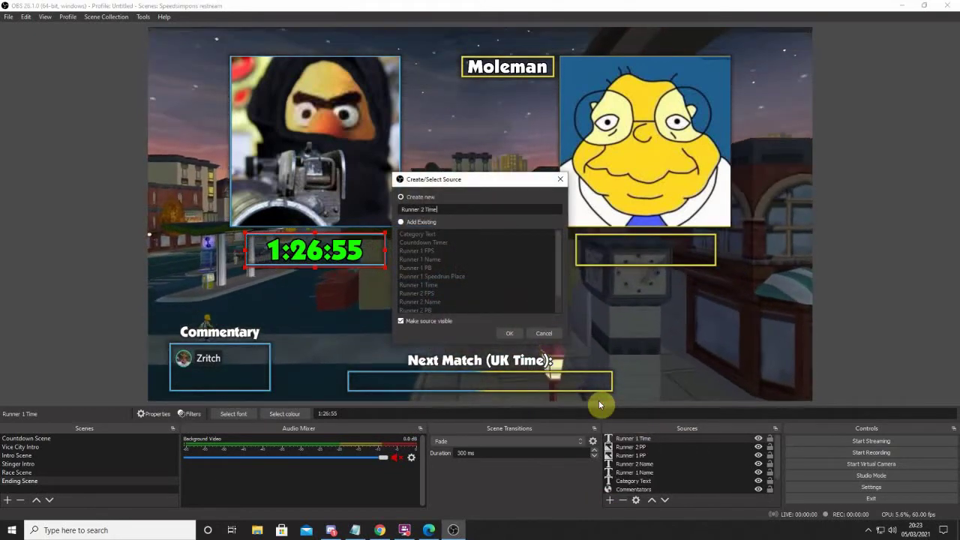
{"action": "key", "text": "Return"}
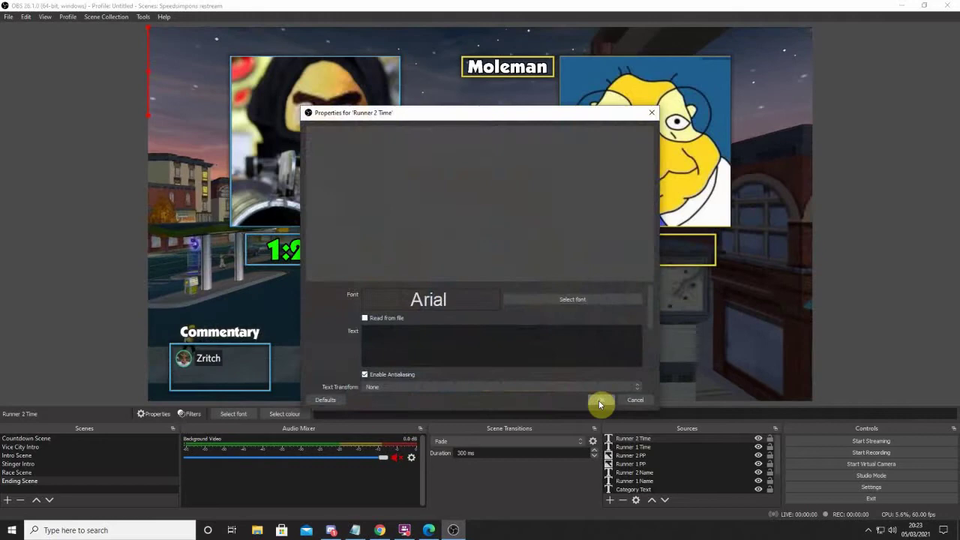
- Set Runner 2 Time to the Boulder font and enter the text 1:28:02
{"action": "left_click", "coordinate": [547, 297]}
{"action": "scroll", "coordinate": [422, 255], "scroll_direction": "down", "scroll_amount": 3}
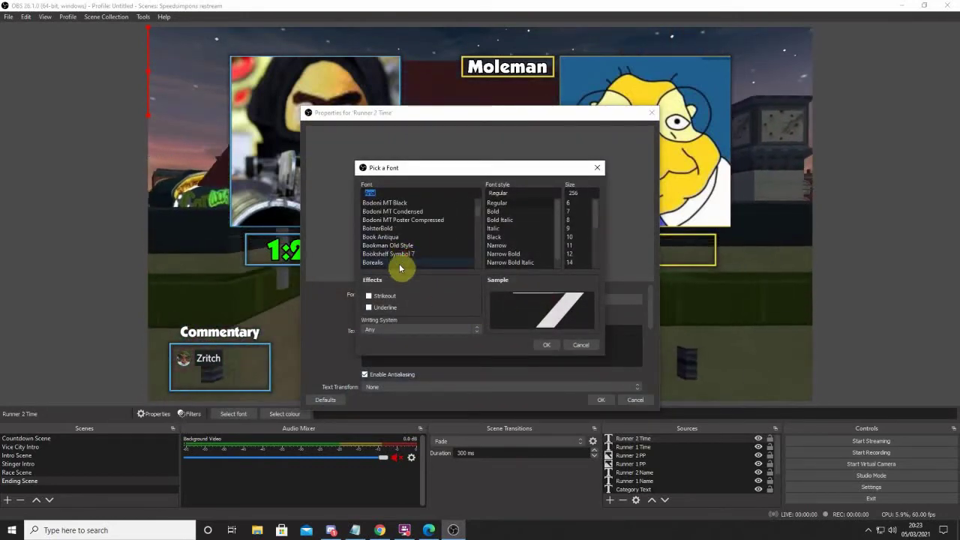
{"action": "scroll", "coordinate": [390, 251], "scroll_direction": "down", "scroll_amount": 1}
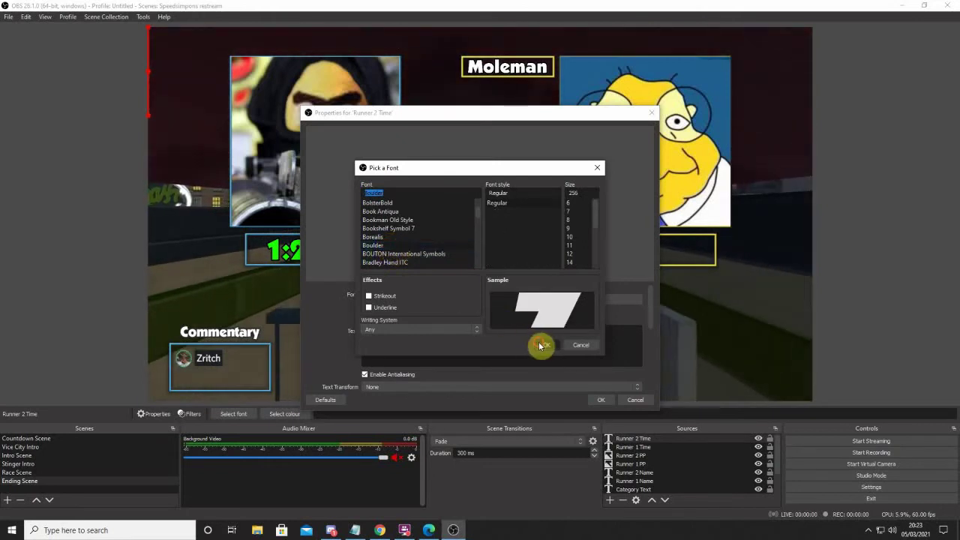
{"action": "left_click", "coordinate": [541, 345]}
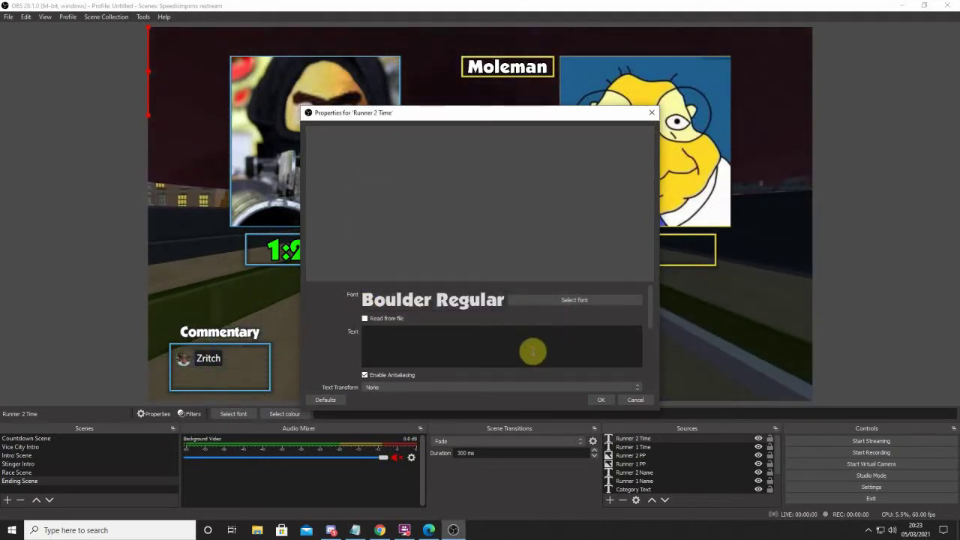
{"action": "type", "text": "27"}
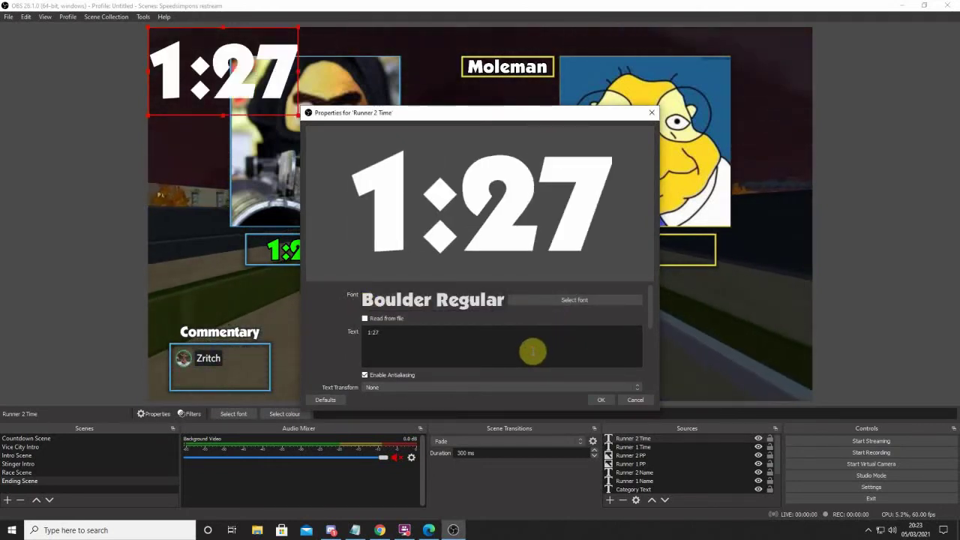
{"action": "key", "text": "BackSpace"}
{"action": "type", "text": "8:02"}
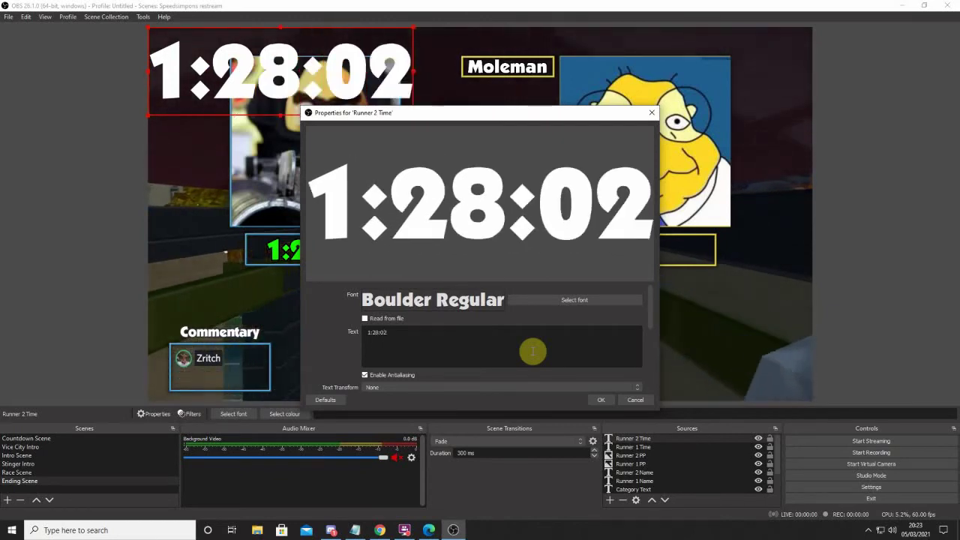
- Set the background colour of Runner 2 Time to bright red
{"action": "scroll", "coordinate": [414, 386], "scroll_direction": "down", "scroll_amount": 3}
{"action": "left_click", "coordinate": [517, 360]}
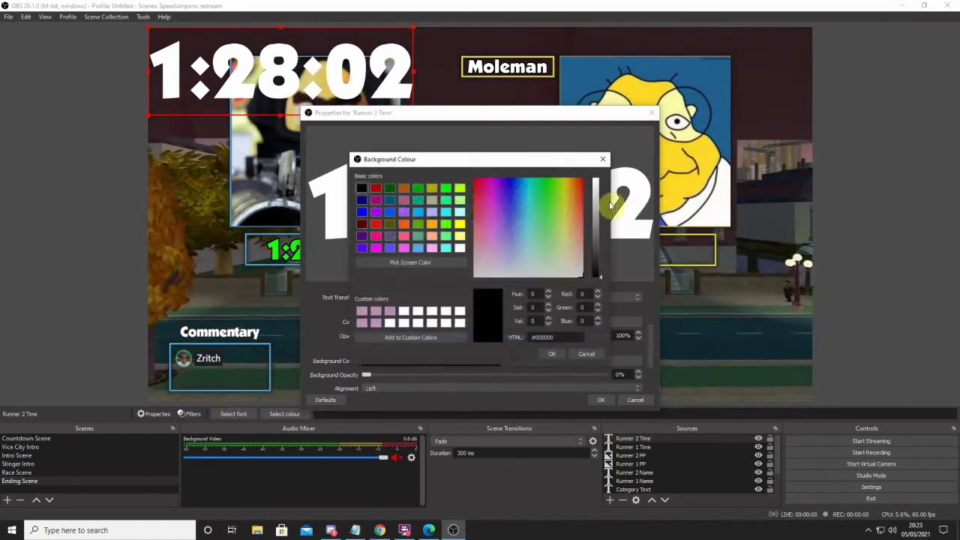
{"action": "left_click", "coordinate": [474, 179]}
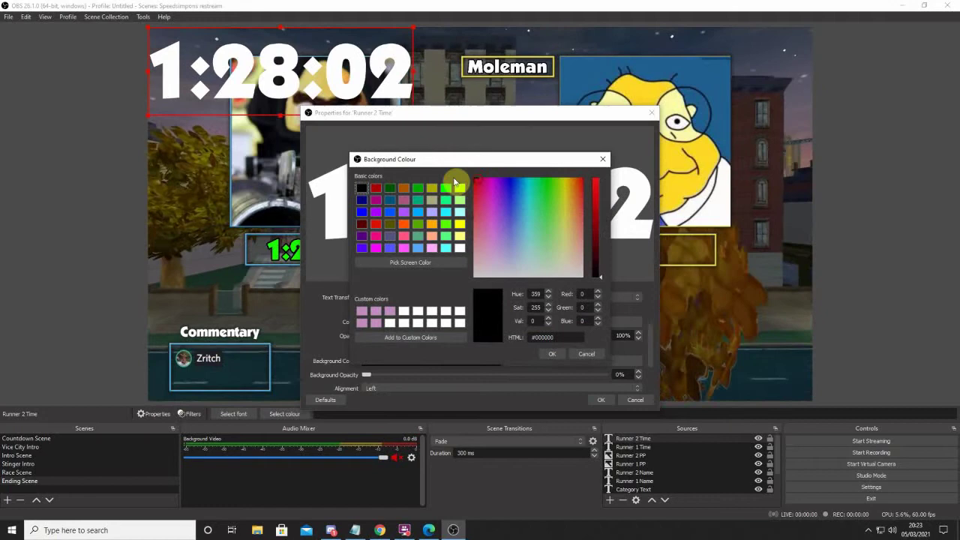
{"action": "left_click", "coordinate": [597, 184]}
{"action": "left_click", "coordinate": [552, 353]}
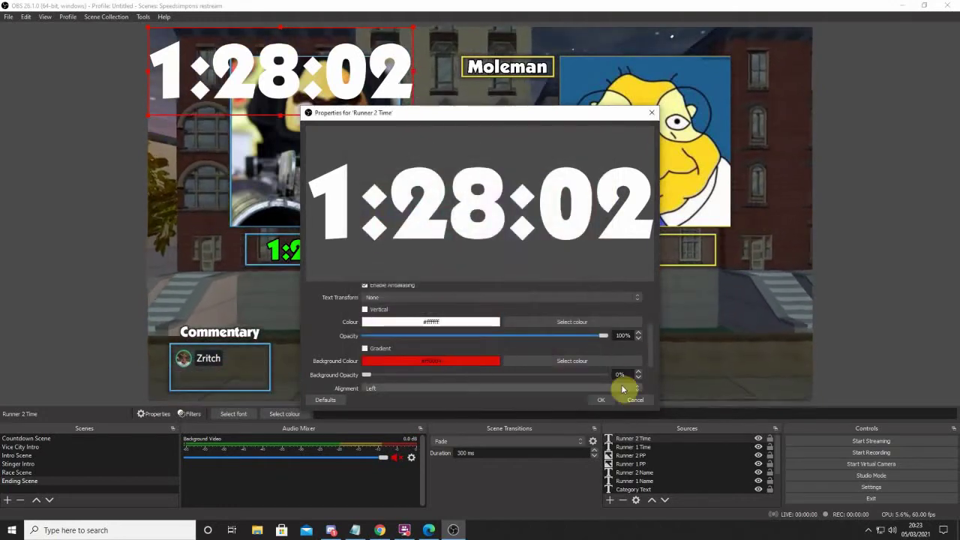
- Enable the outline on Runner 2 Time and set its outline colour to black (#000000)
{"action": "scroll", "coordinate": [599, 367], "scroll_direction": "down", "scroll_amount": 2}
{"action": "left_click", "coordinate": [373, 359]}
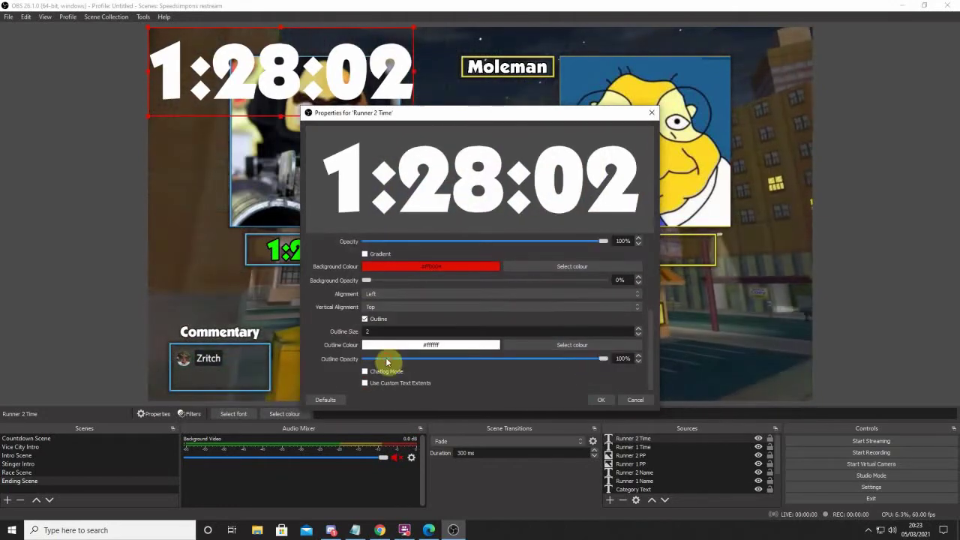
{"action": "left_click", "coordinate": [593, 347]}
{"action": "left_click_drag", "start_coordinate": [605, 268], "coordinate": [591, 292]}
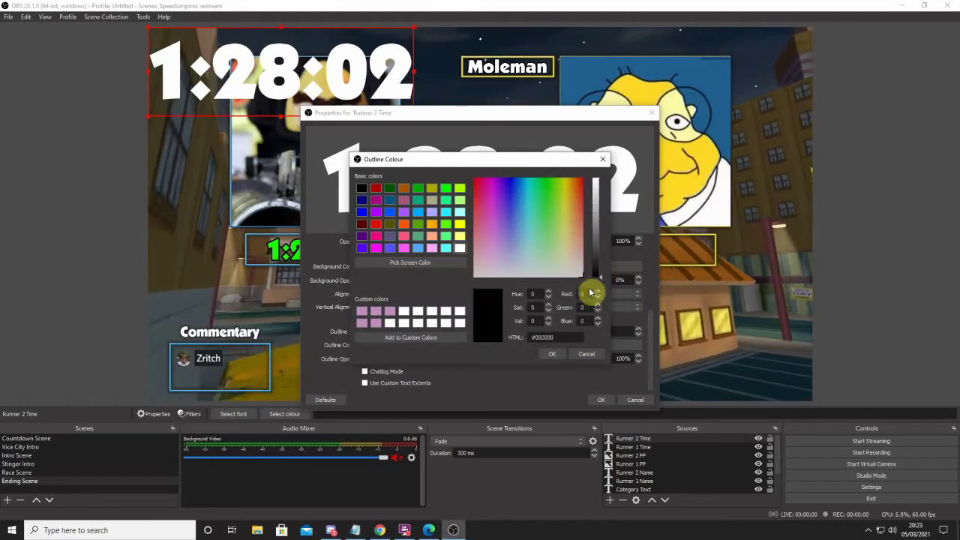
{"action": "left_click", "coordinate": [558, 357]}
- Set the text colour of Runner 2 Time to bright red
{"action": "scroll", "coordinate": [545, 273], "scroll_direction": "up", "scroll_amount": 2}
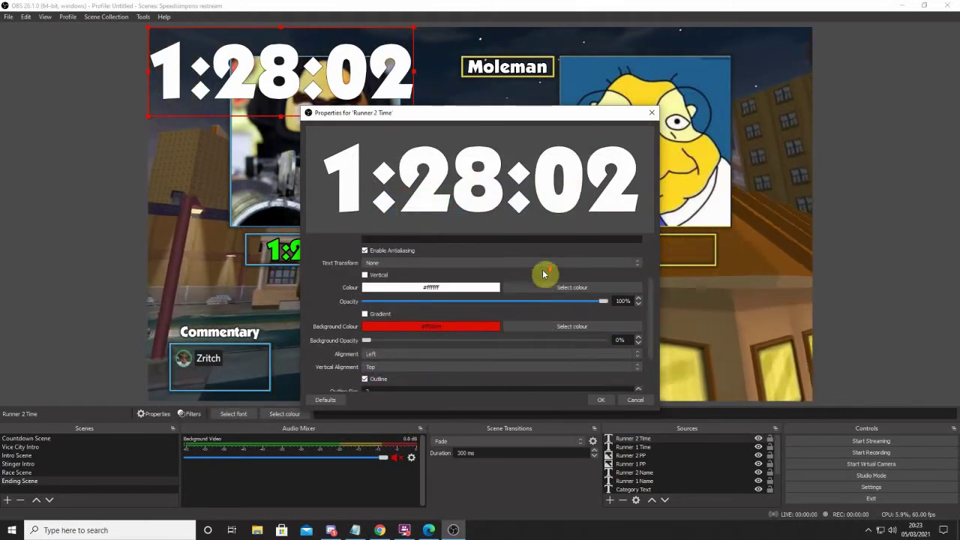
{"action": "left_click", "coordinate": [565, 286]}
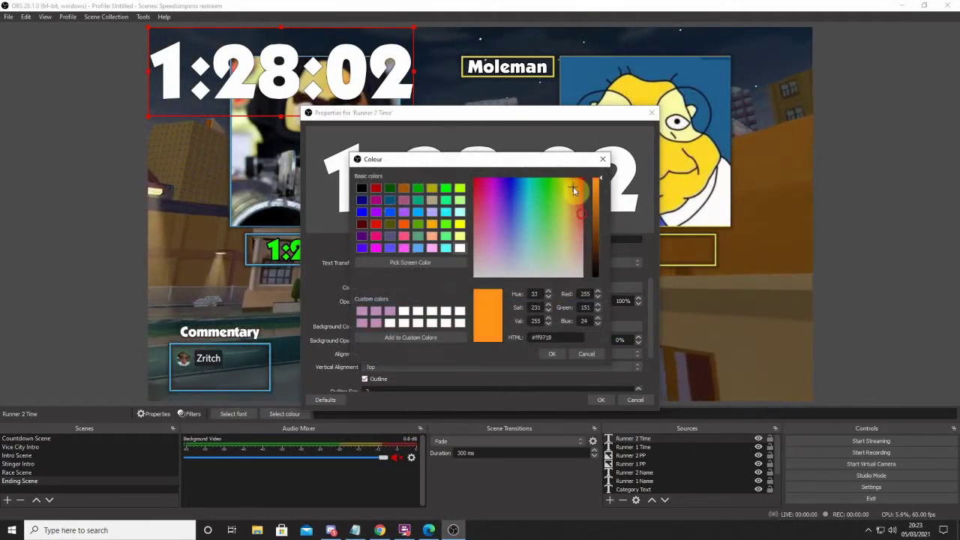
{"action": "left_click", "coordinate": [554, 355]}
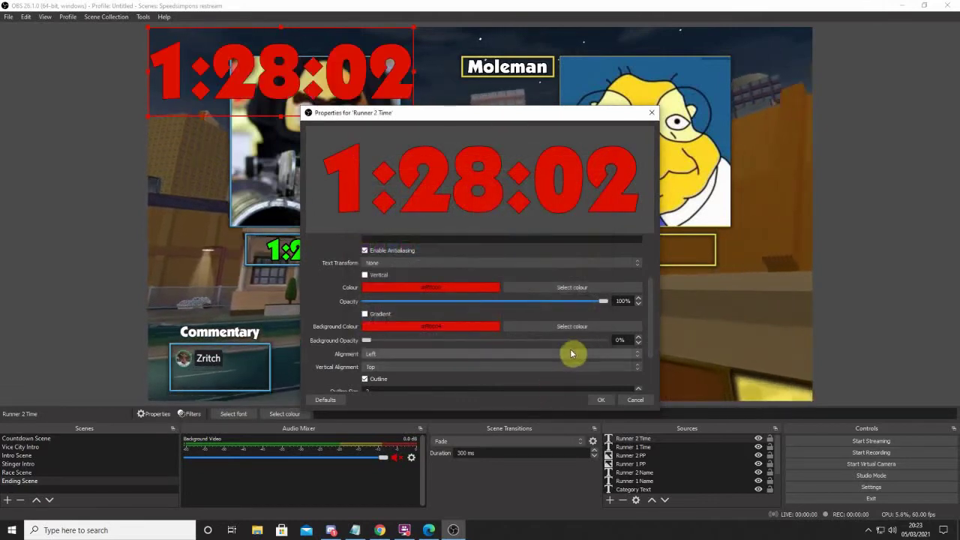
- Set the outline size of Runner 2 Time to 20 and apply its properties
{"action": "scroll", "coordinate": [570, 354], "scroll_direction": "down", "scroll_amount": 2}
{"action": "type", "text": "0"}
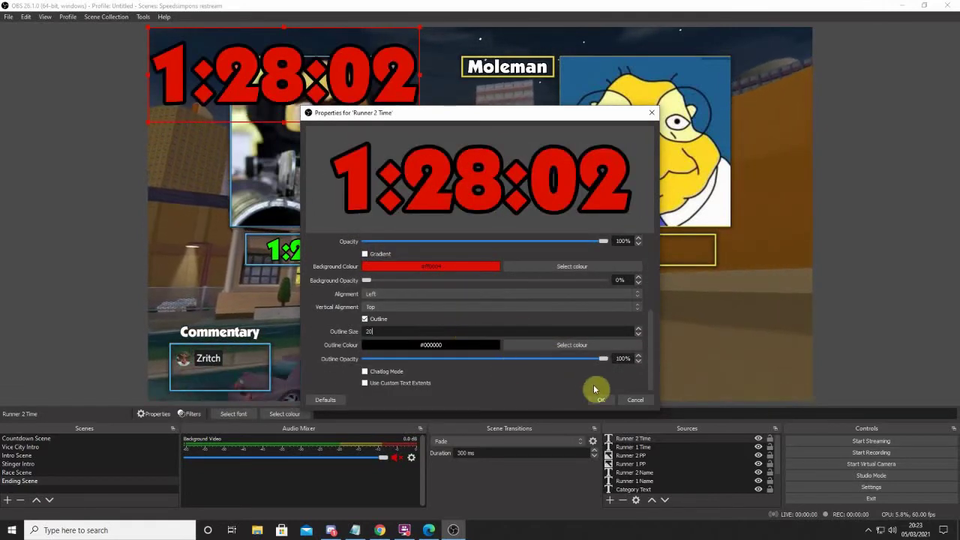
{"action": "left_click", "coordinate": [600, 400]}
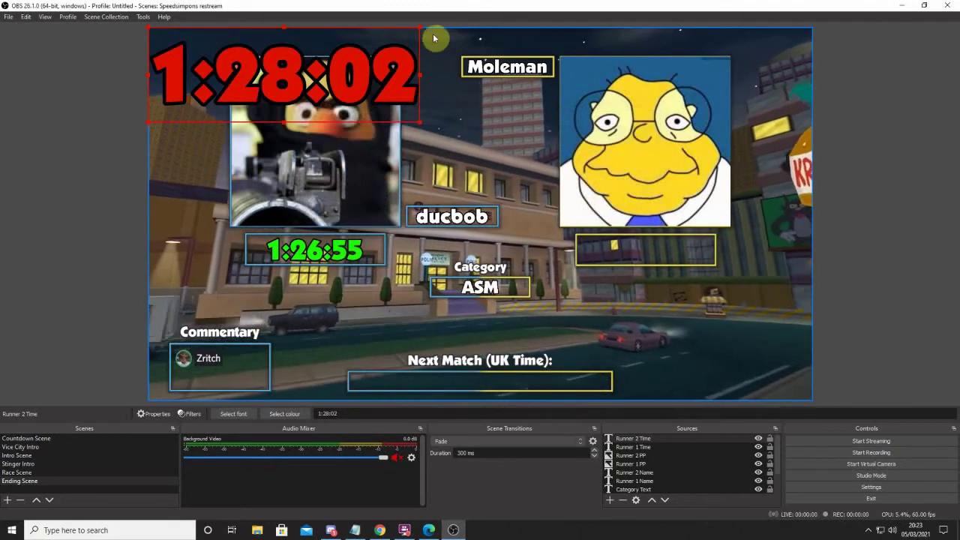
- Set Runner 2 Time's bounding box type to Scale to height of bounds and fit it into the box below Runner 2's picture
{"action": "right_click", "coordinate": [390, 75]}
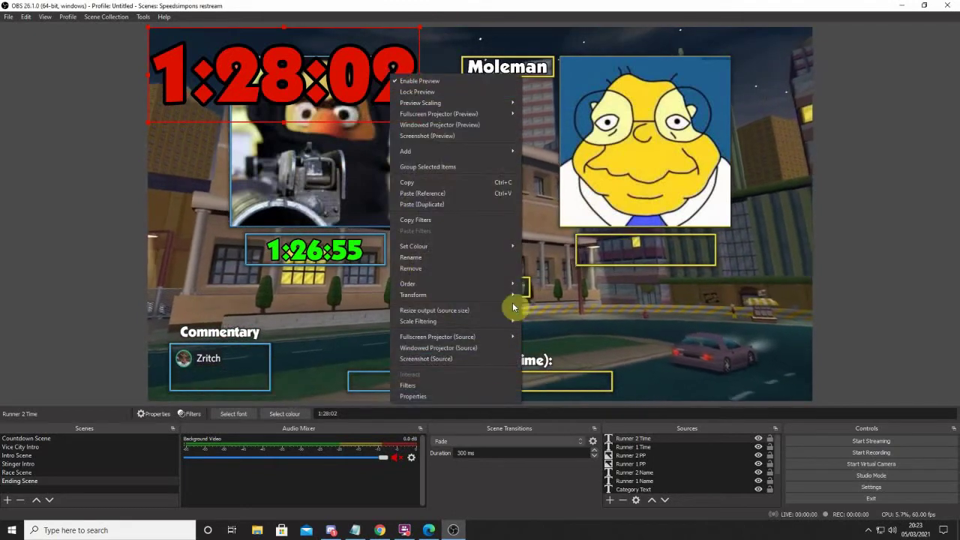
{"action": "left_click", "coordinate": [539, 296]}
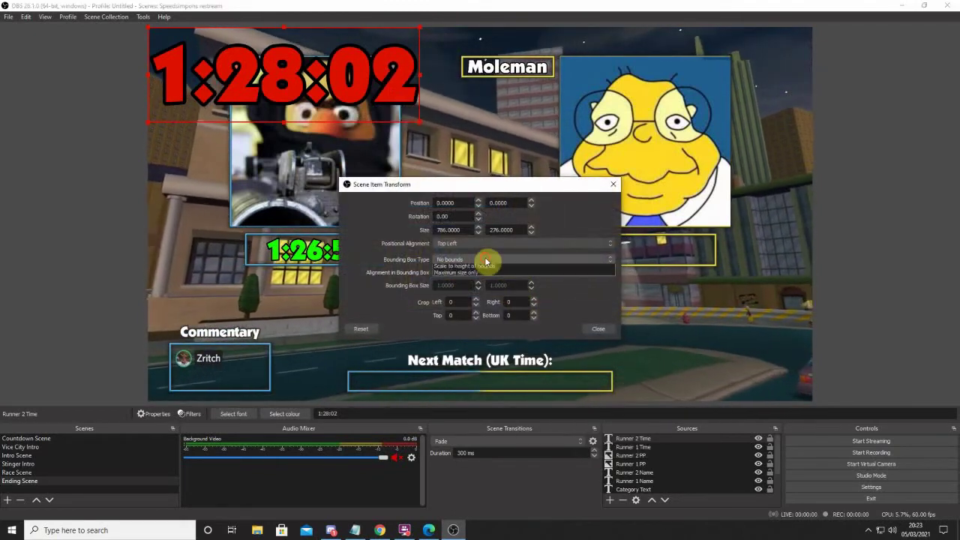
{"action": "left_click", "coordinate": [598, 329]}
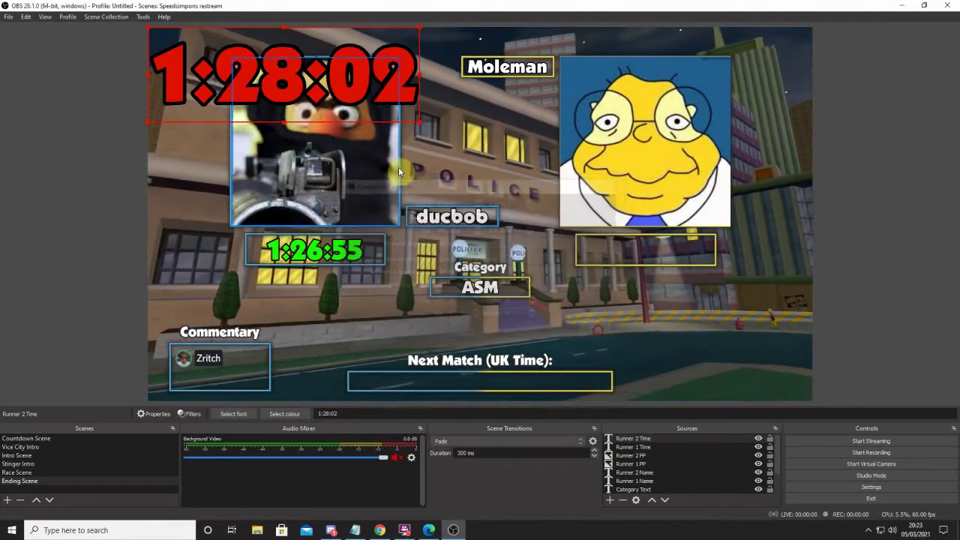
{"action": "left_click_drag", "start_coordinate": [423, 29], "coordinate": [701, 252]}
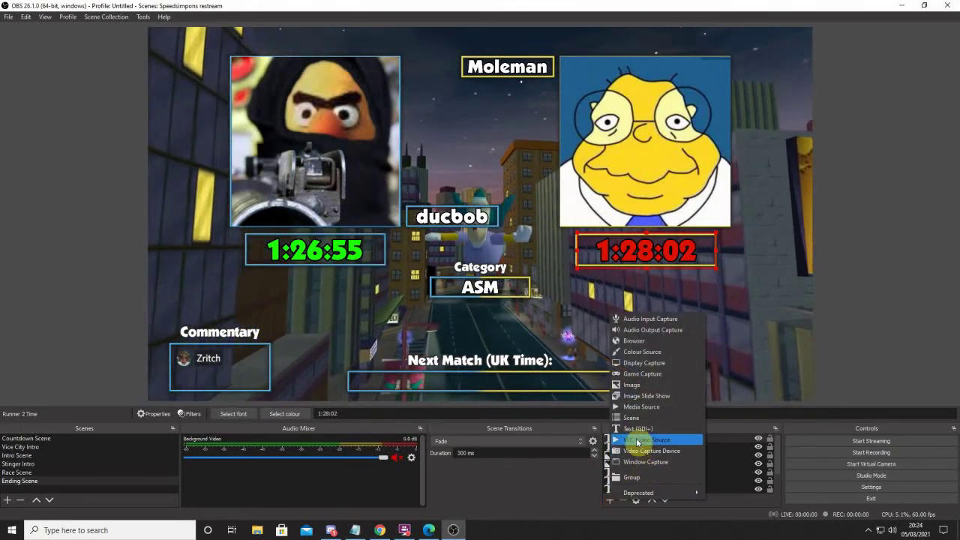
- Add a new text source named Next Match to the Ending Scene
{"action": "left_click", "coordinate": [632, 431]}
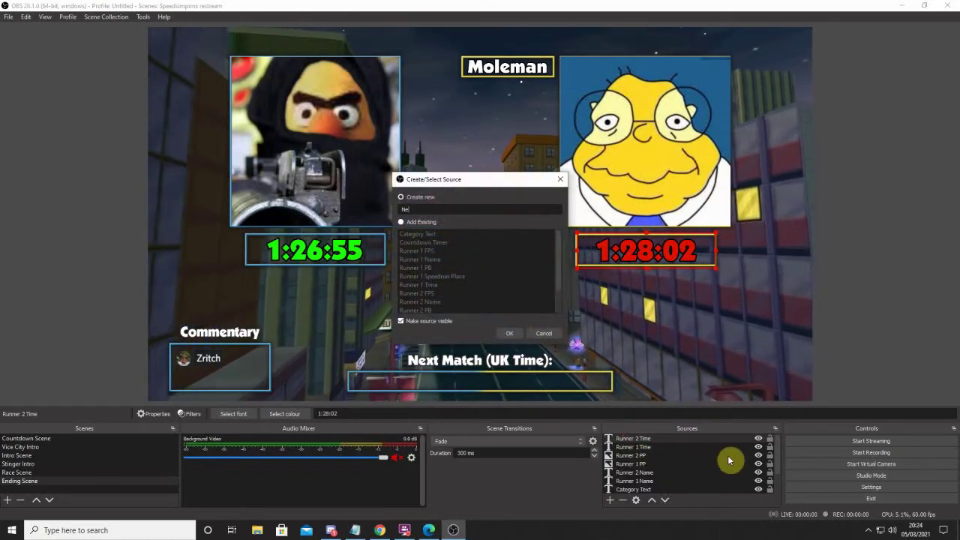
{"action": "key", "text": "Return"}
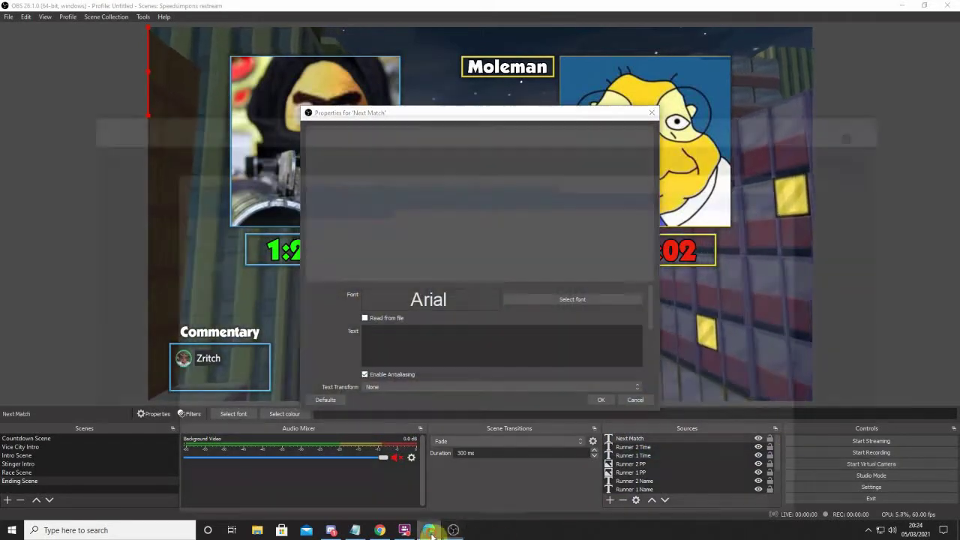
- Switch to Discord and open the SHAR Community Race Scheduling sheet from the community-events channel's pinned messages
{"action": "left_click", "coordinate": [429, 530]}
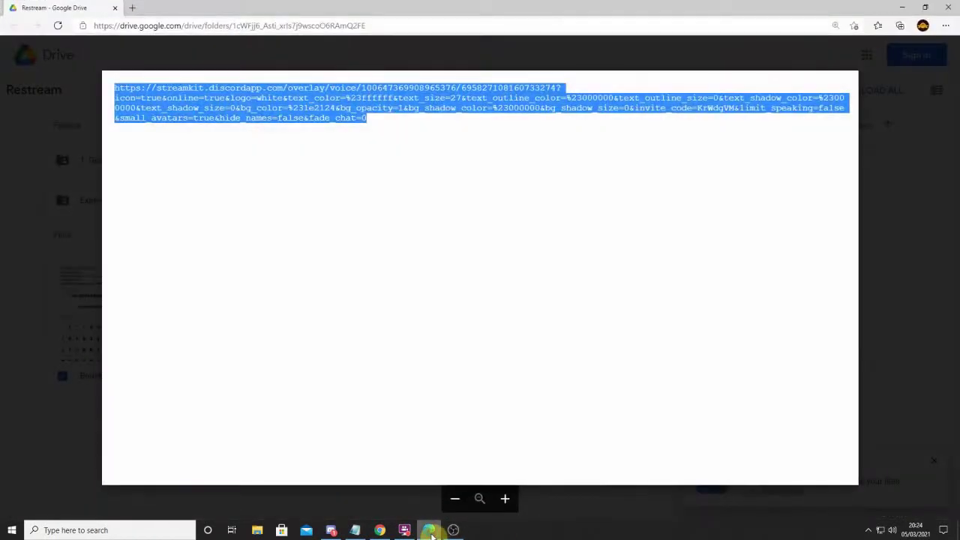
{"action": "left_click", "coordinate": [889, 4]}
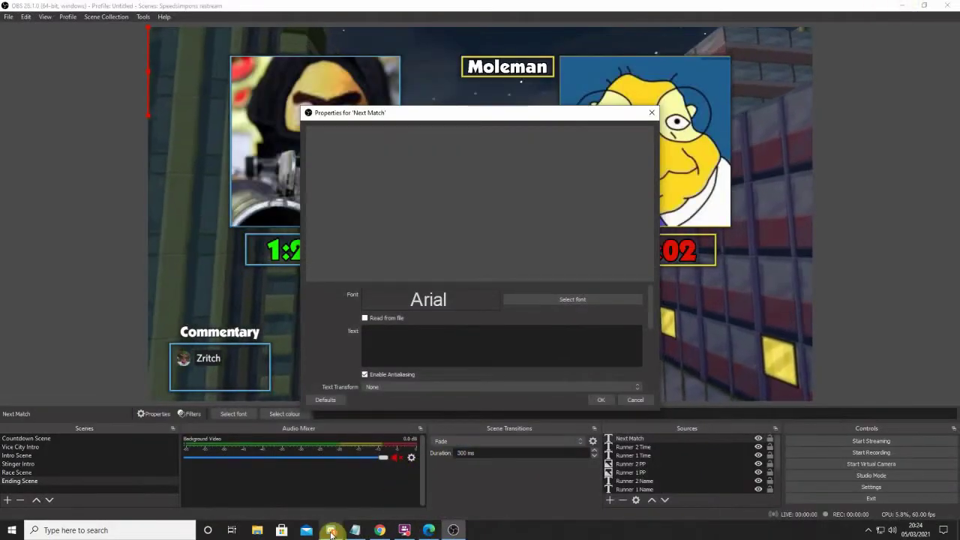
{"action": "key", "text": "alt+Tab"}
{"action": "scroll", "coordinate": [112, 300], "scroll_direction": "up", "scroll_amount": 5}
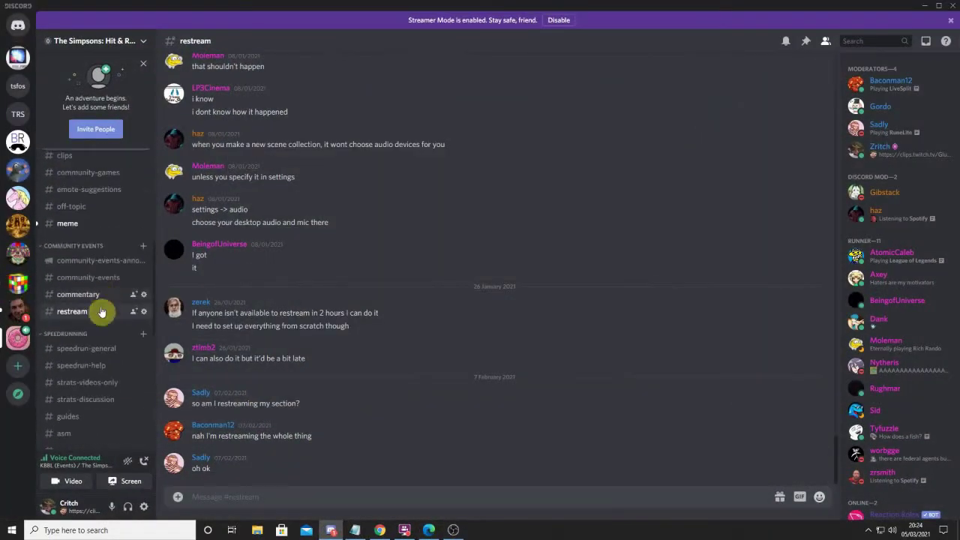
{"action": "left_click", "coordinate": [90, 278]}
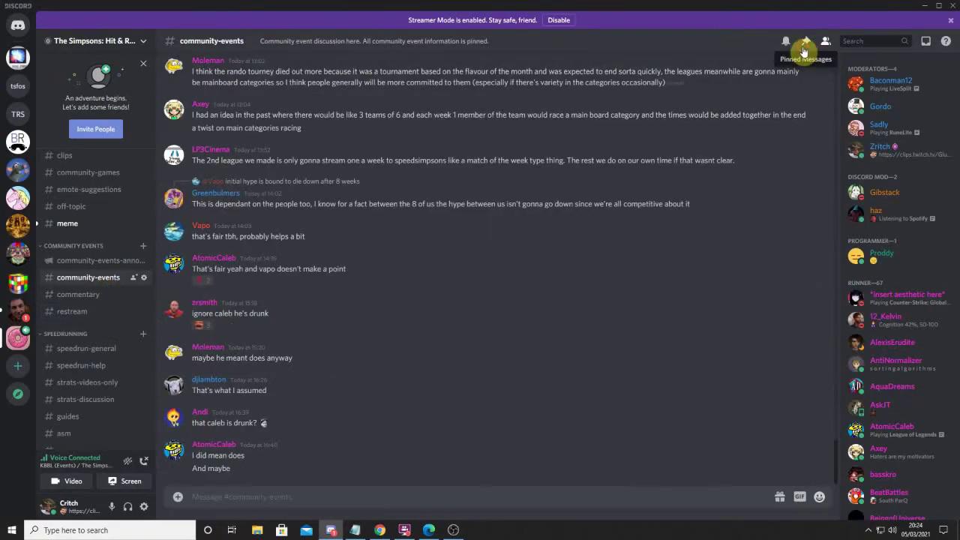
{"action": "left_click", "coordinate": [805, 44]}
{"action": "left_click", "coordinate": [698, 102]}
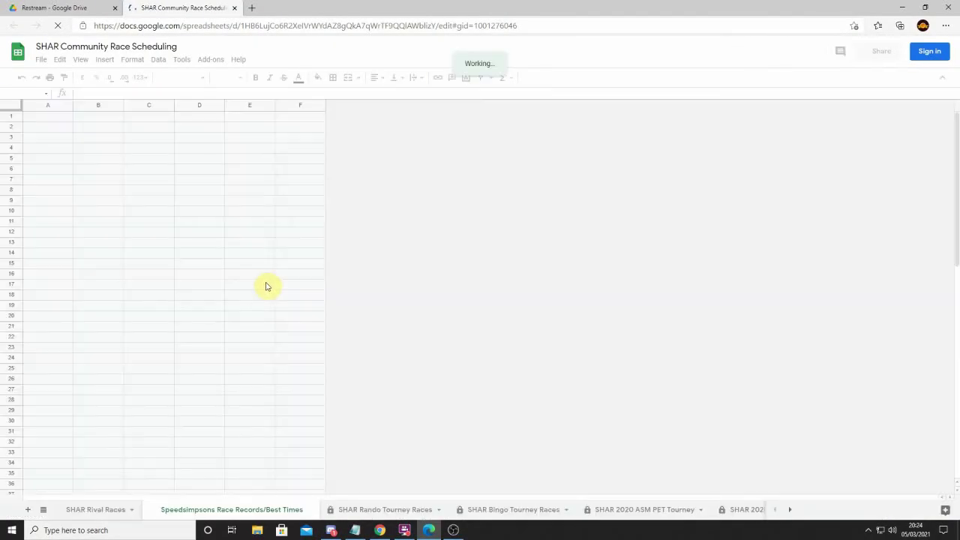
- Look up the next scheduled match in the SHAR Rival Races sheet, close it and return to OBS
{"action": "scroll", "coordinate": [265, 284], "scroll_direction": "down", "scroll_amount": 5}
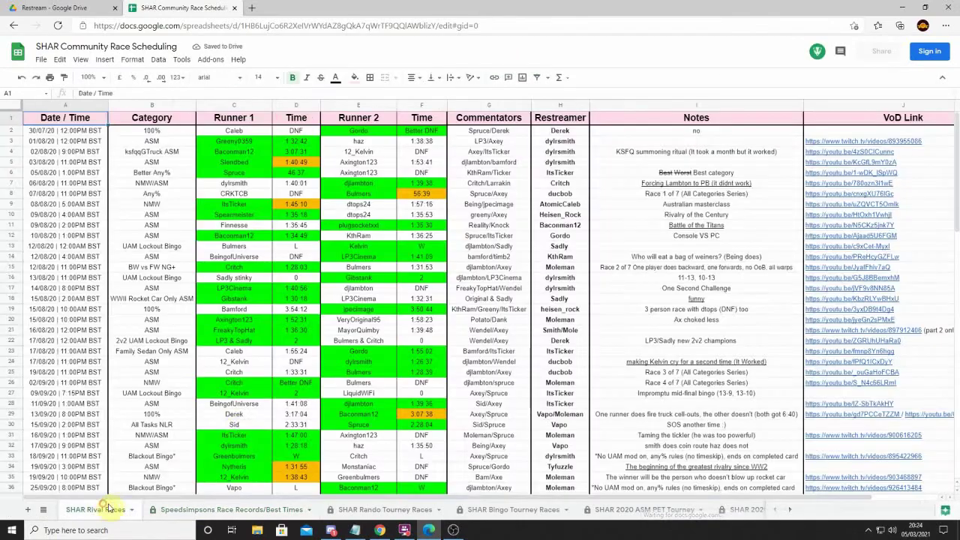
{"action": "scroll", "coordinate": [241, 415], "scroll_direction": "down", "scroll_amount": 10}
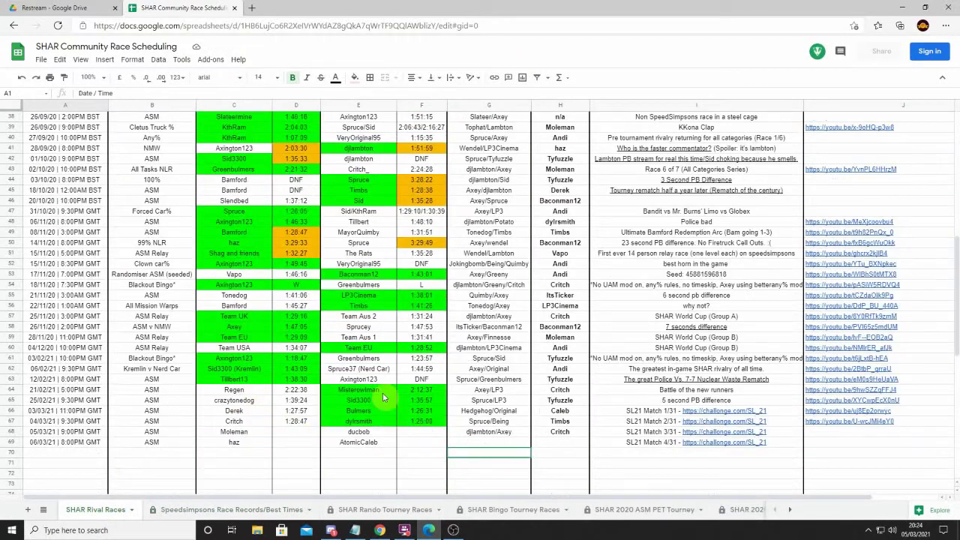
{"action": "middle_click", "coordinate": [183, 9]}
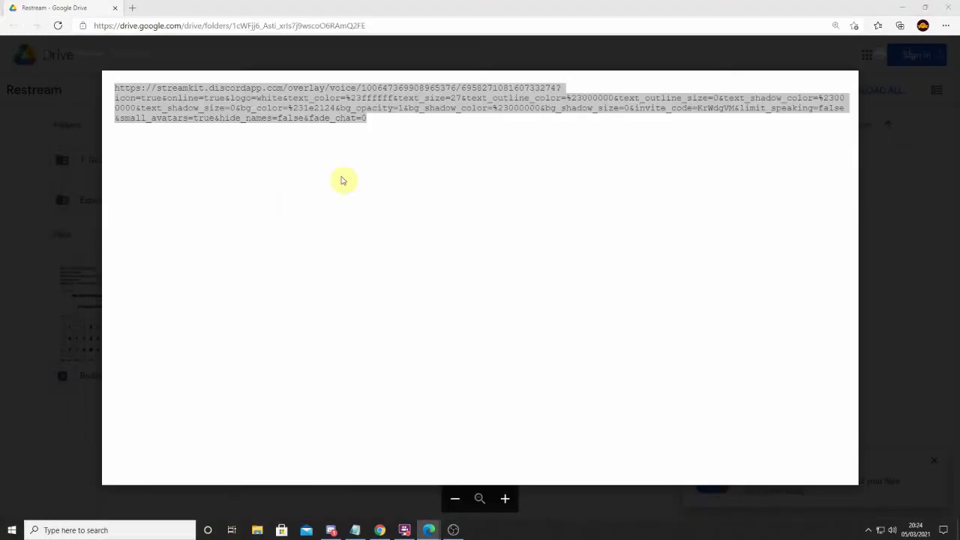
{"action": "left_click", "coordinate": [900, 10]}
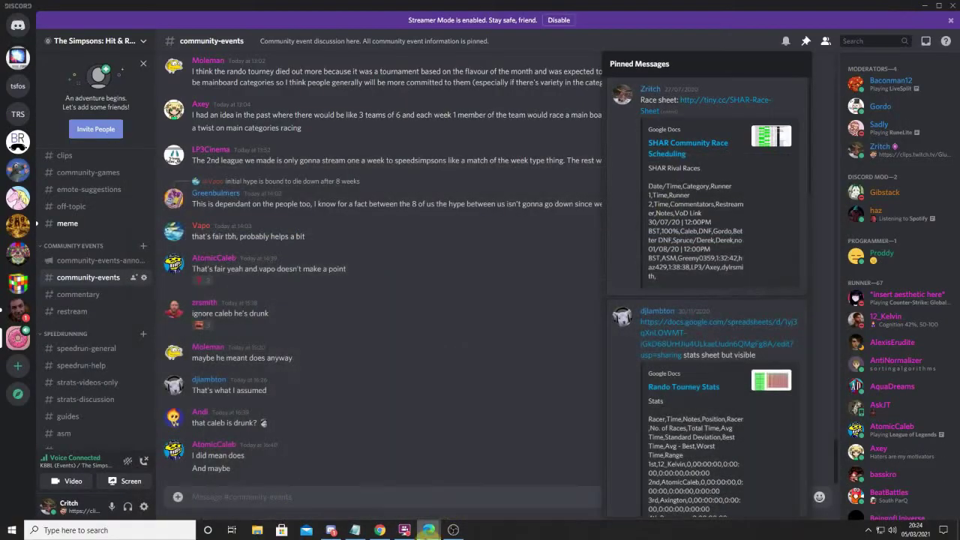
{"action": "left_click", "coordinate": [450, 530]}
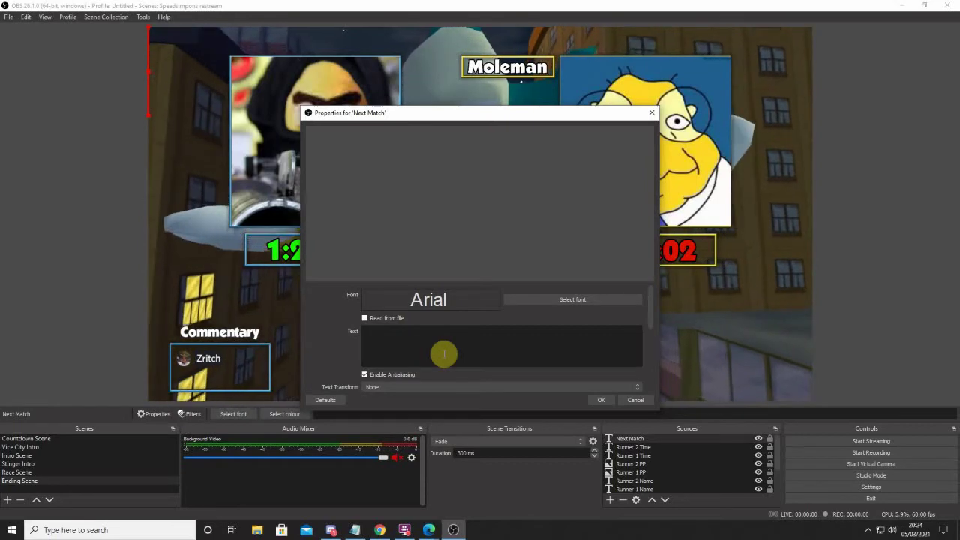
- Enter the next match's two runner names separated by "vs", followed by "- ASM - SL21 - 8PM GMT - 06/03/21", as Next Match's text
{"action": "type", "text": "HA"}
{"action": "key", "text": "BackSpace"}
{"action": "key", "text": "BackSpace"}
{"action": "type", "text": "ha"}
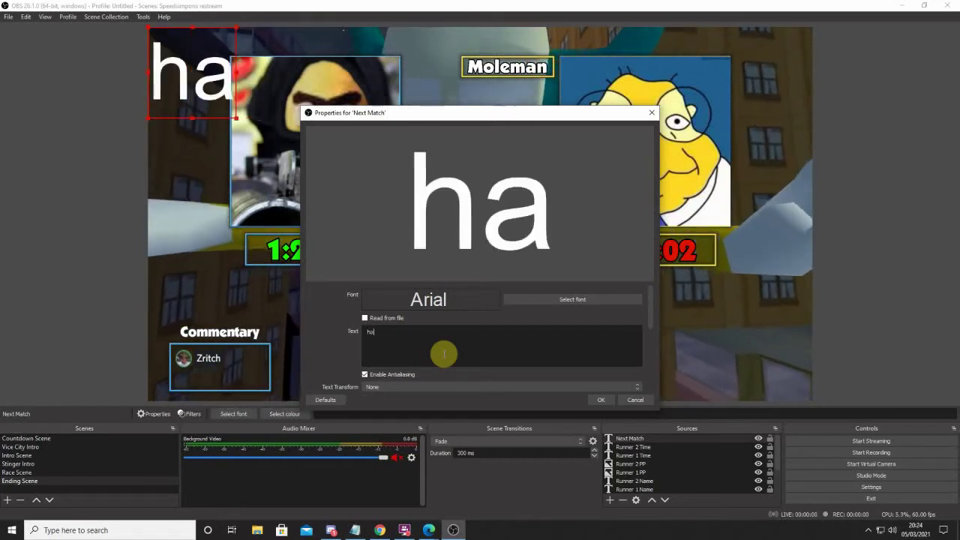
{"action": "type", "text": "z vs A"}
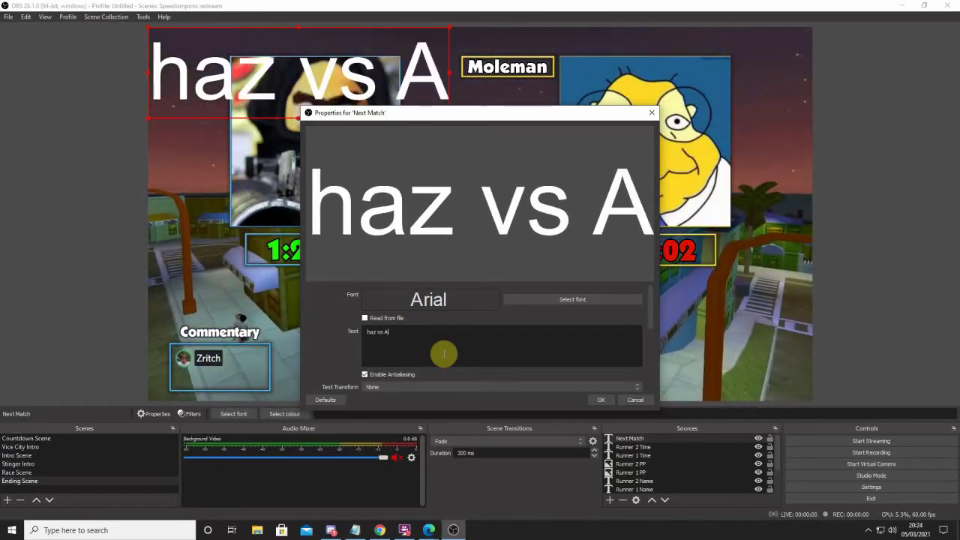
{"action": "type", "text": "tomic C"}
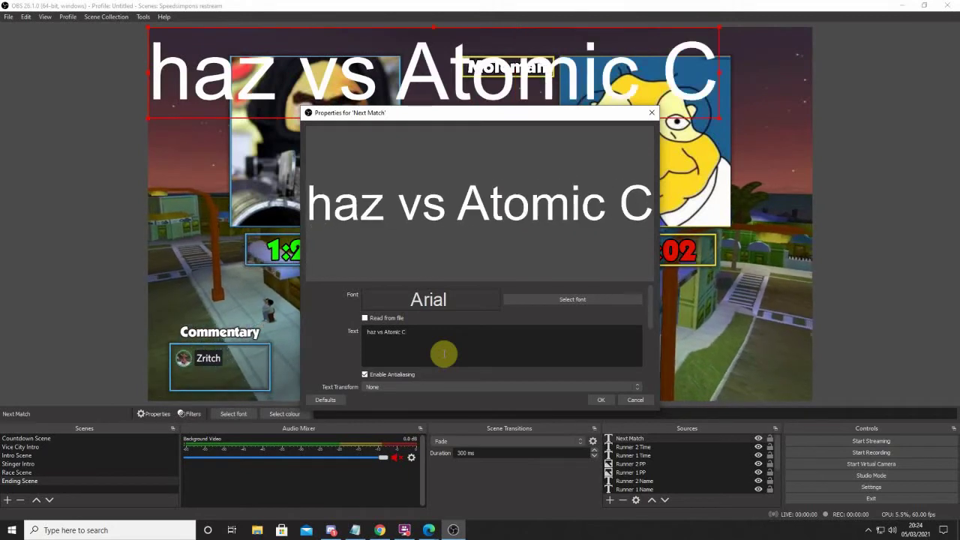
{"action": "key", "text": "BackSpace"}
{"action": "key", "text": "BackSpace"}
{"action": "type", "text": "c"}
{"action": "key", "text": "BackSpace"}
{"action": "type", "text": "Caleb "}
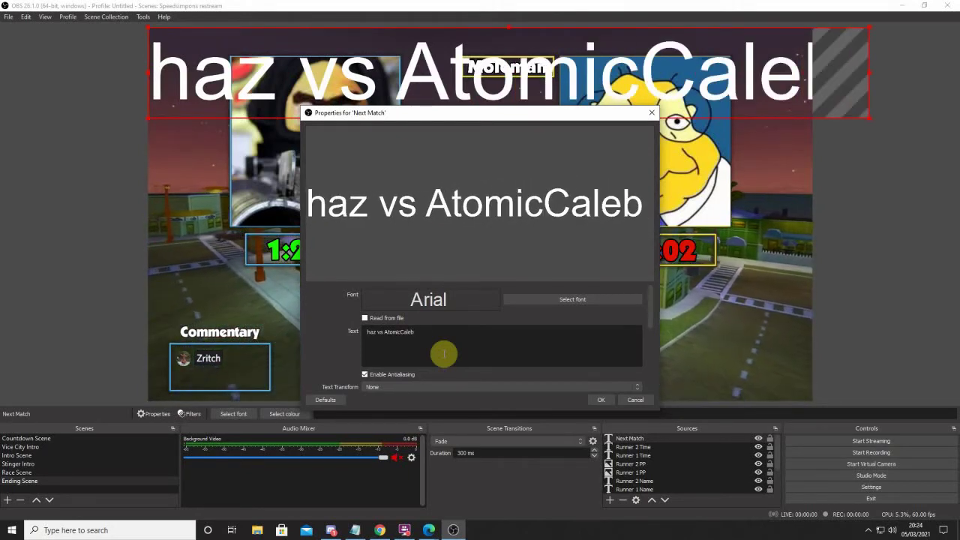
{"action": "type", "text": "- AM"}
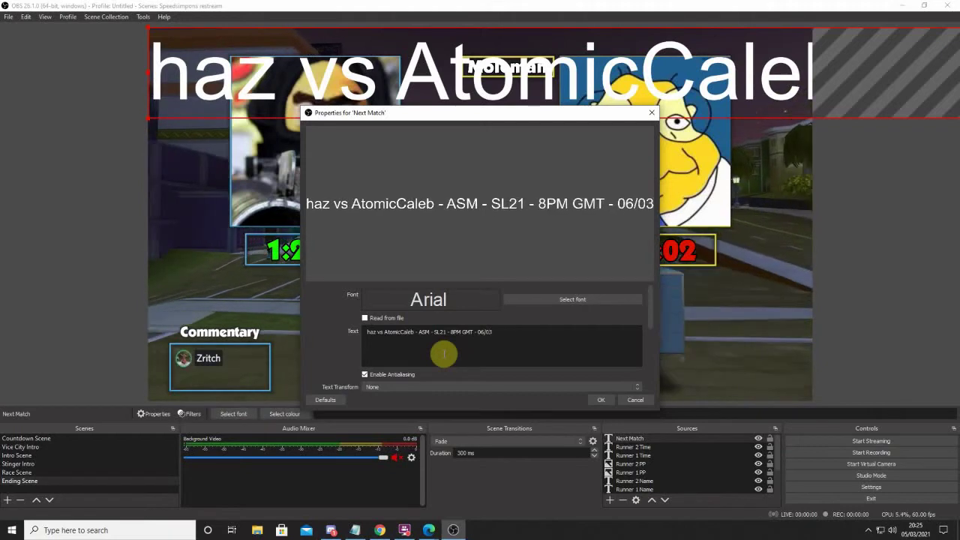
- Change Next Match's font to the same heavy display font as the other scene texts
{"action": "left_click", "coordinate": [518, 300]}
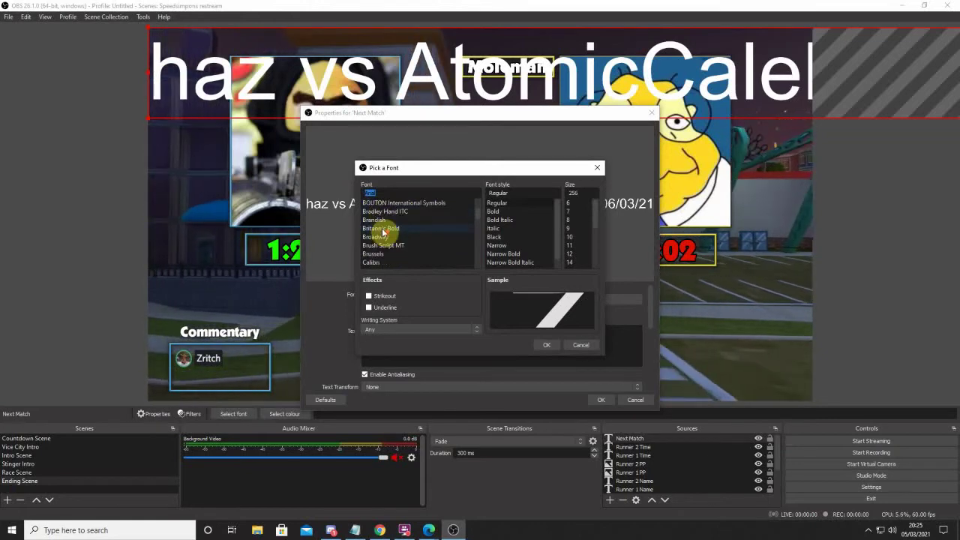
{"action": "scroll", "coordinate": [393, 229], "scroll_direction": "up", "scroll_amount": 2}
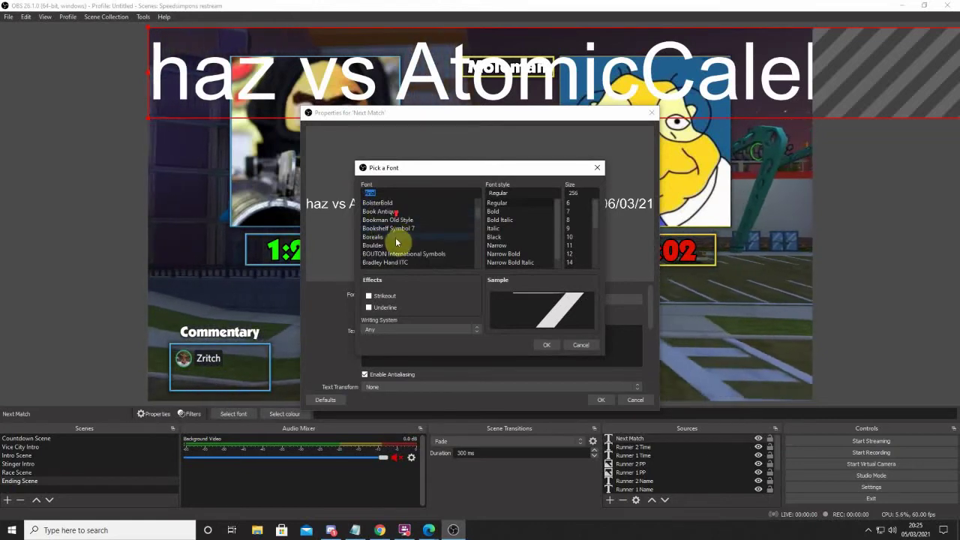
{"action": "left_click", "coordinate": [546, 345]}
- Give Next Match a black outline of size 20 and apply its properties
{"action": "scroll", "coordinate": [544, 346], "scroll_direction": "down", "scroll_amount": 5}
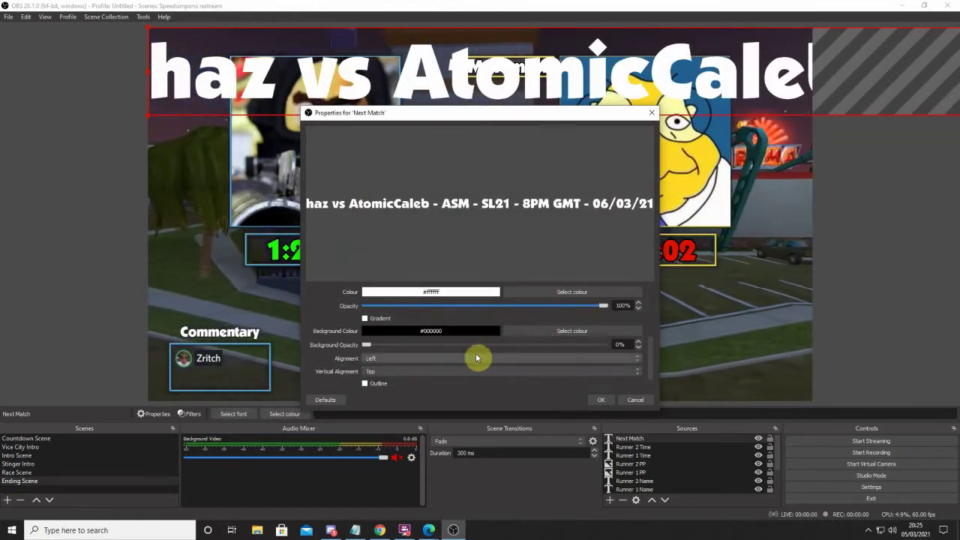
{"action": "scroll", "coordinate": [428, 328], "scroll_direction": "down", "scroll_amount": 1}
{"action": "left_click", "coordinate": [380, 365]}
{"action": "scroll", "coordinate": [393, 358], "scroll_direction": "down", "scroll_amount": 2}
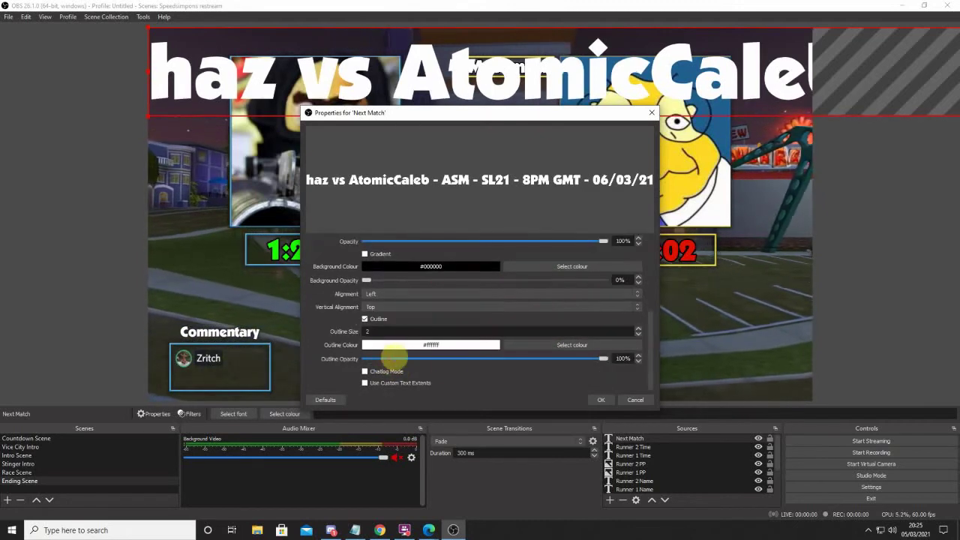
{"action": "left_click", "coordinate": [583, 346]}
{"action": "left_click", "coordinate": [552, 354]}
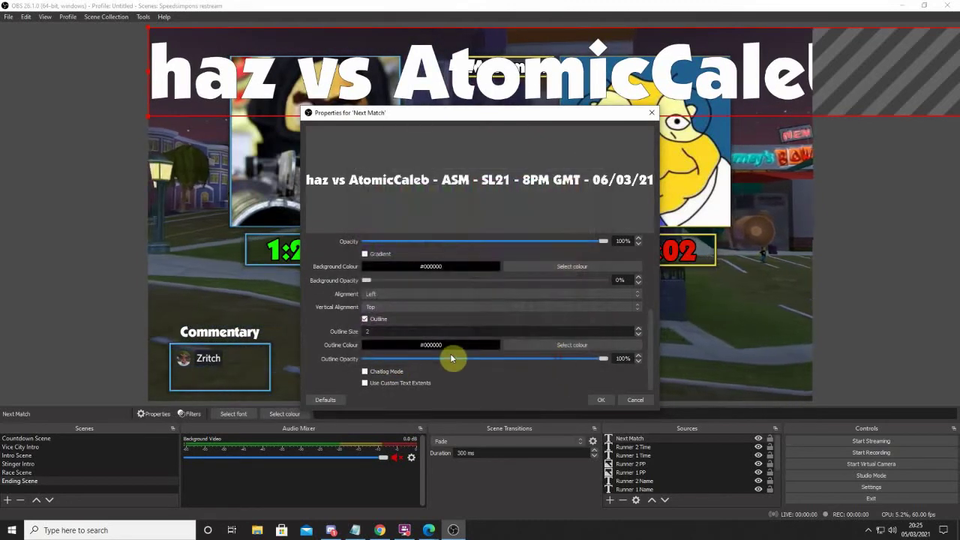
{"action": "left_click", "coordinate": [520, 331]}
{"action": "type", "text": "0"}
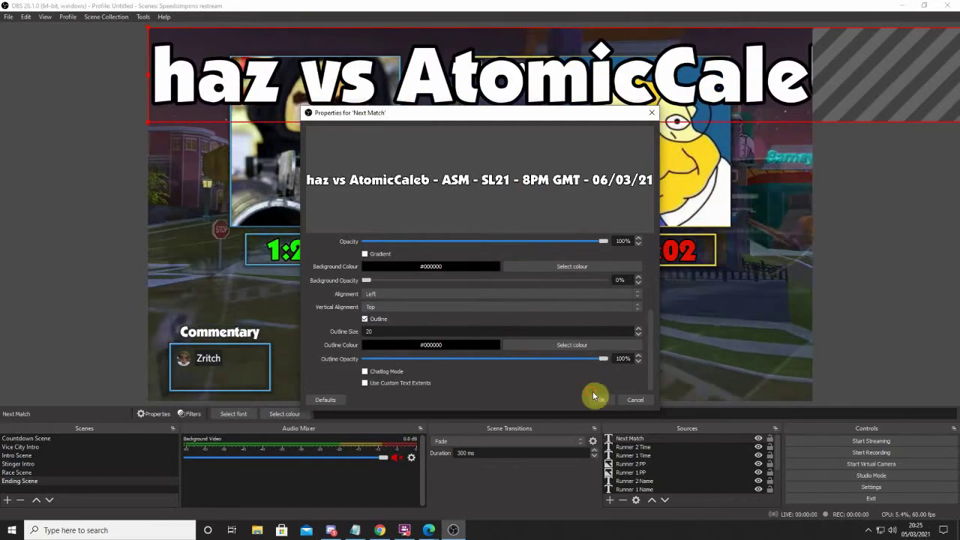
{"action": "left_click", "coordinate": [601, 400]}
- Set Next Match's bounding box type to Scale to height of bounds and scale the text down in the preview
{"action": "right_click", "coordinate": [407, 78]}
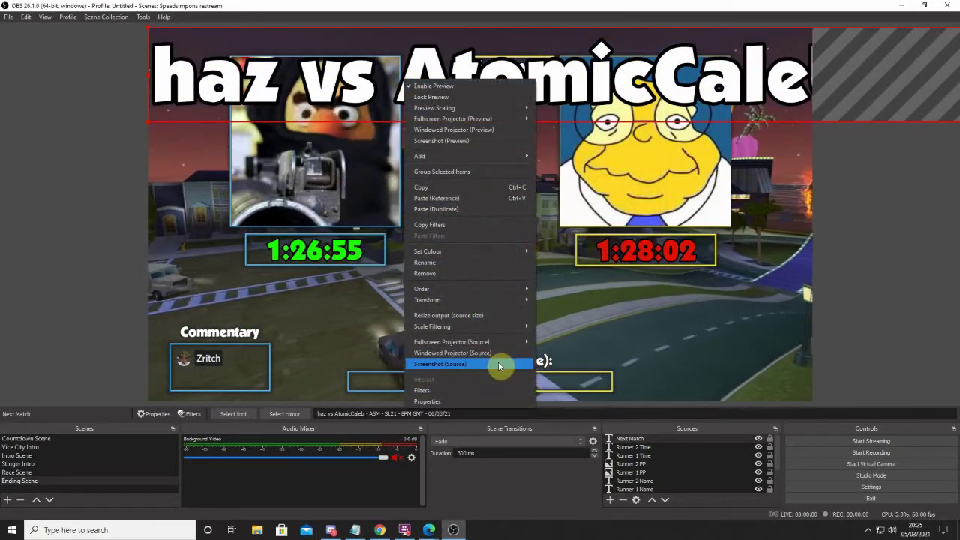
{"action": "left_click", "coordinate": [588, 303]}
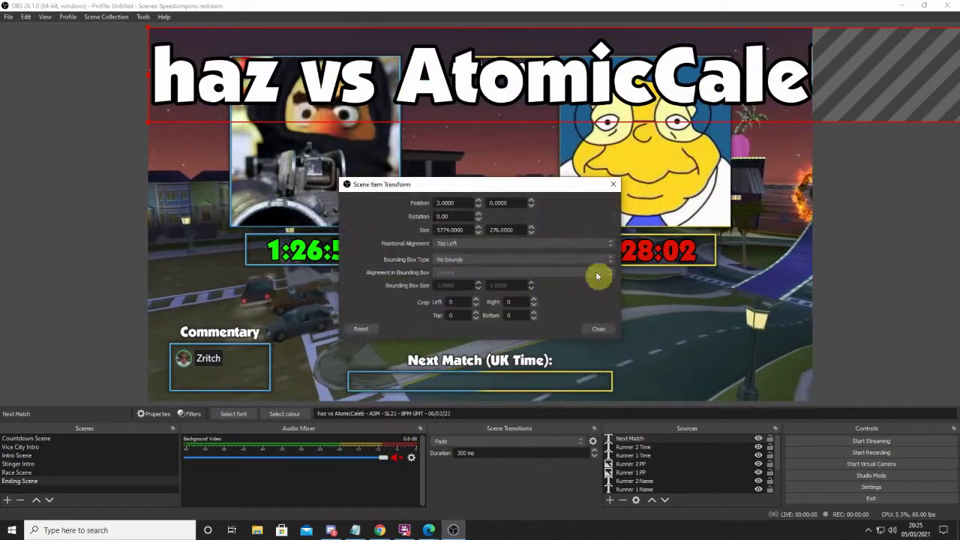
{"action": "left_click", "coordinate": [525, 259]}
{"action": "left_click", "coordinate": [531, 301]}
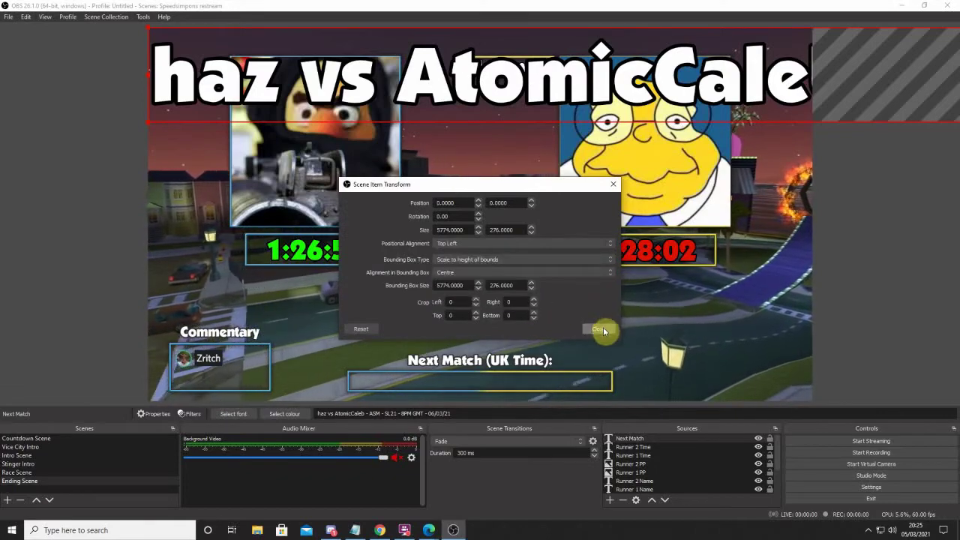
{"action": "left_click", "coordinate": [598, 328]}
{"action": "left_click_drag", "start_coordinate": [150, 123], "coordinate": [216, 212]}
{"action": "left_click_drag", "start_coordinate": [293, 213], "coordinate": [156, 211]}
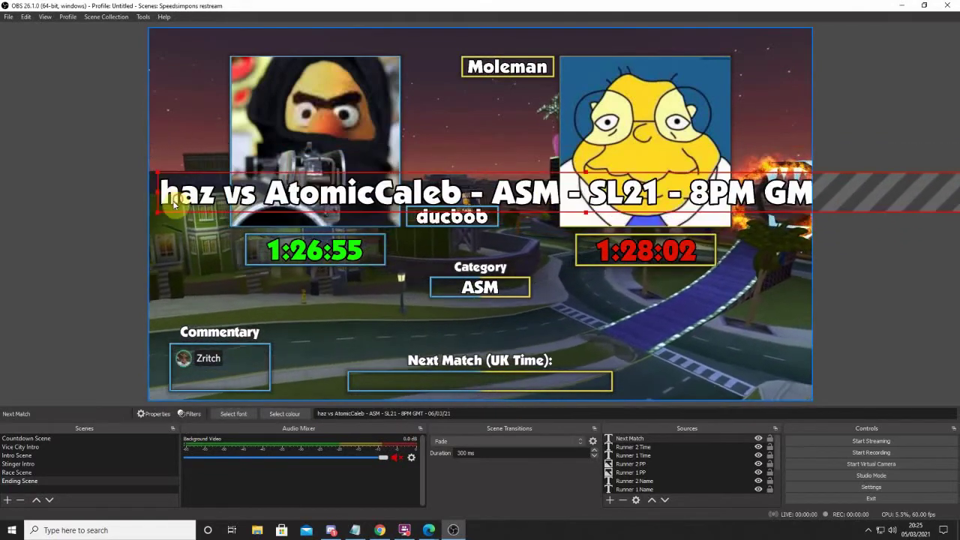
- Lock the Ending Overlay source against accidental selection in the preview
{"action": "left_click", "coordinate": [156, 210]}
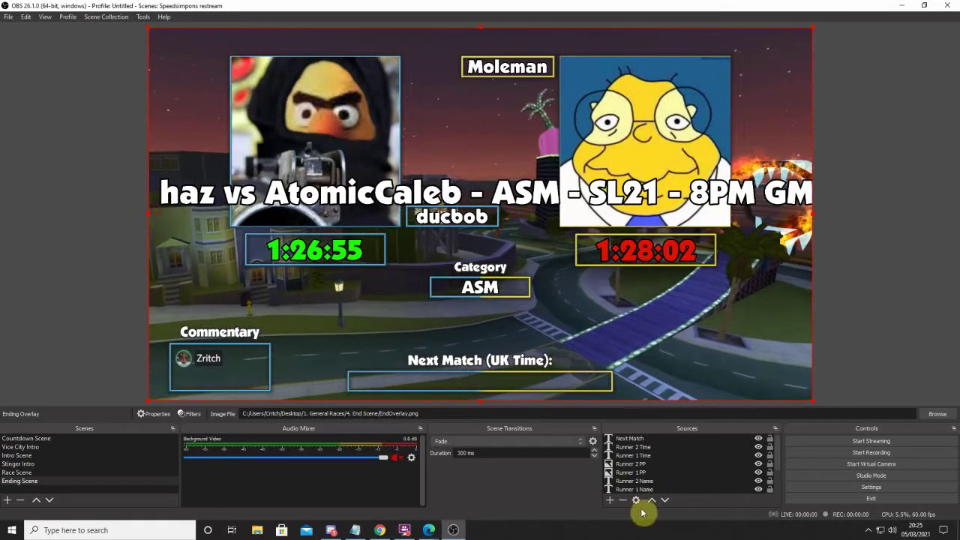
{"action": "scroll", "coordinate": [685, 476], "scroll_direction": "down", "scroll_amount": 2}
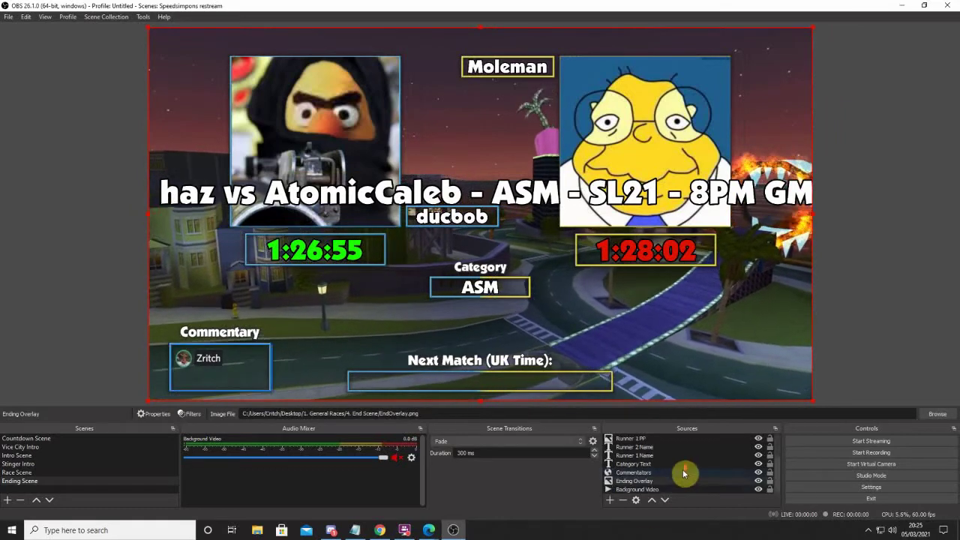
{"action": "left_click", "coordinate": [770, 482]}
- Move the Next Match text into the box below "Next Match (UK Time):" and resize it to fill the box's width
{"action": "left_click", "coordinate": [161, 193]}
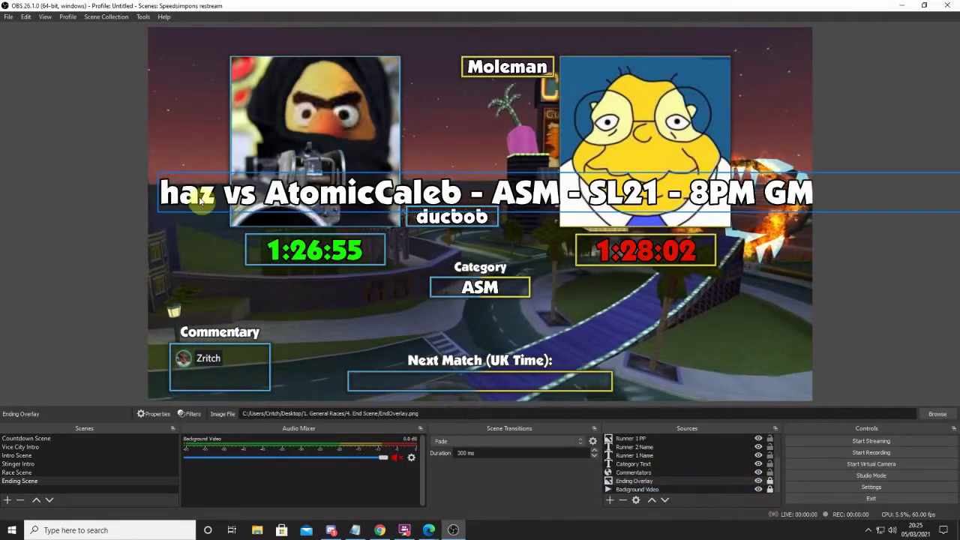
{"action": "left_click_drag", "start_coordinate": [158, 193], "coordinate": [600, 184]}
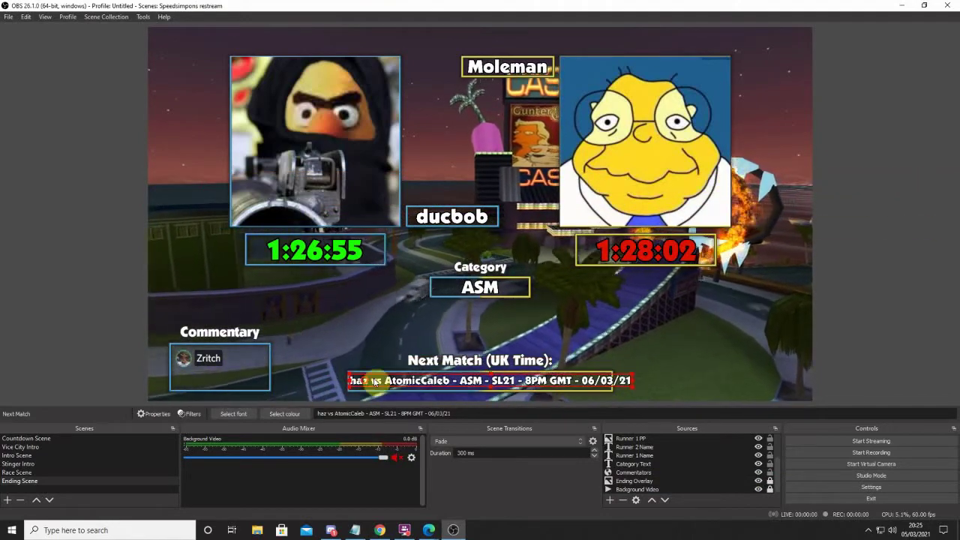
{"action": "left_click_drag", "start_coordinate": [634, 386], "coordinate": [624, 386]}
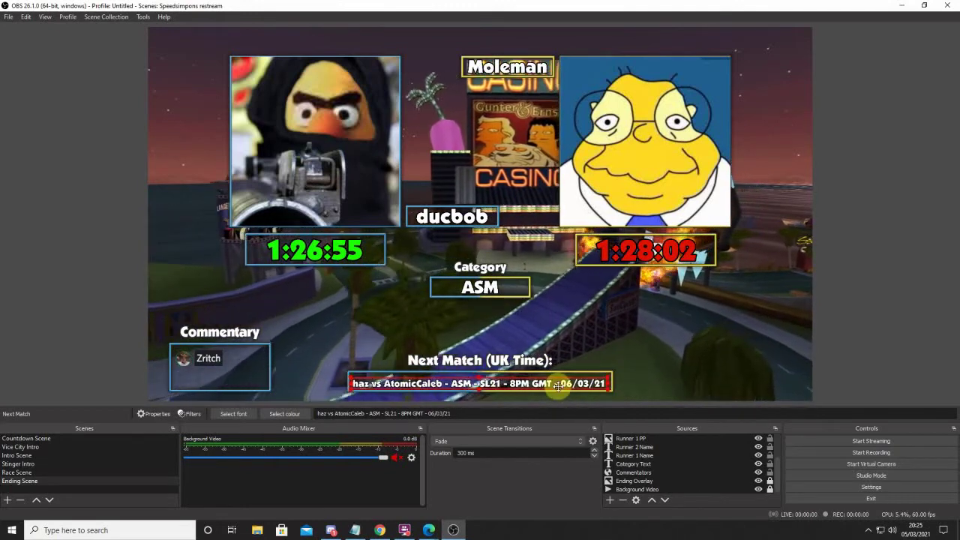
{"action": "left_click_drag", "start_coordinate": [612, 382], "coordinate": [616, 383]}
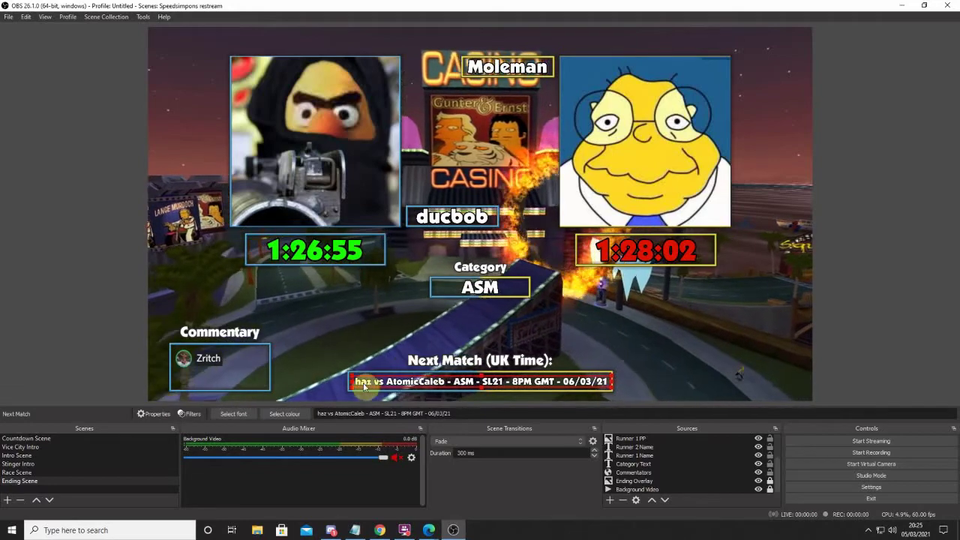
{"action": "left_click_drag", "start_coordinate": [349, 381], "coordinate": [343, 381]}
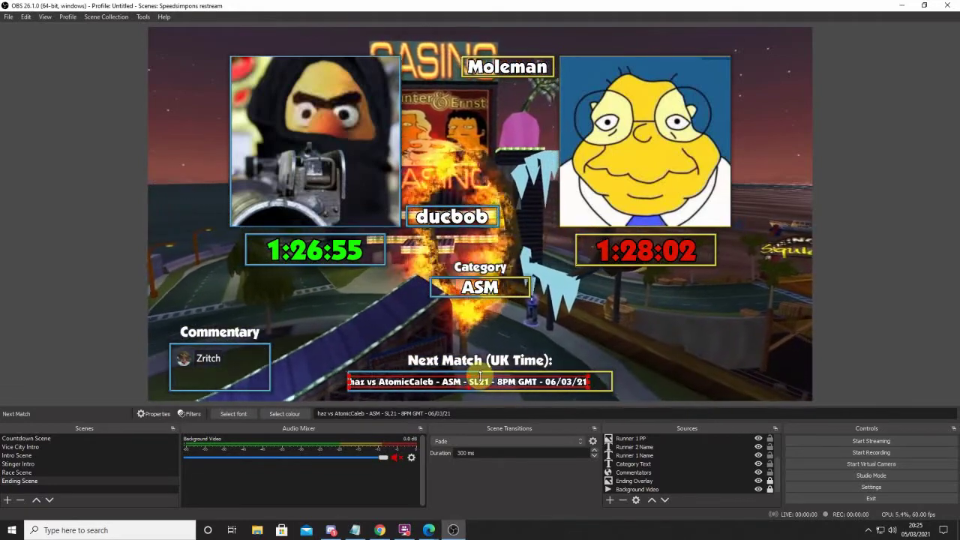
{"action": "left_click_drag", "start_coordinate": [479, 375], "coordinate": [483, 374]}
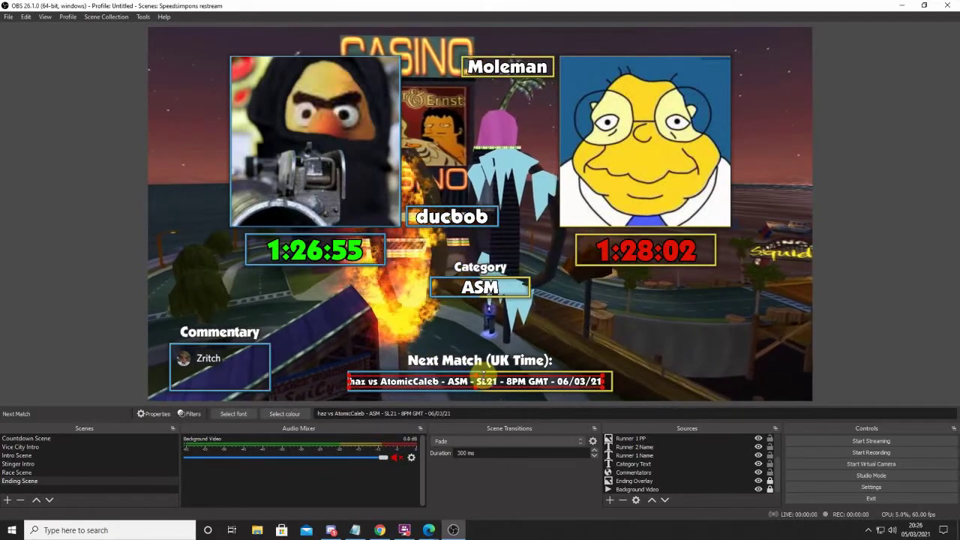
{"action": "mouse_move", "coordinate": [603, 375]}
{"action": "left_mouse_down"}
{"action": "mouse_move", "coordinate": [640, 372]}
{"action": "mouse_move", "coordinate": [609, 375]}
{"action": "left_mouse_up"}
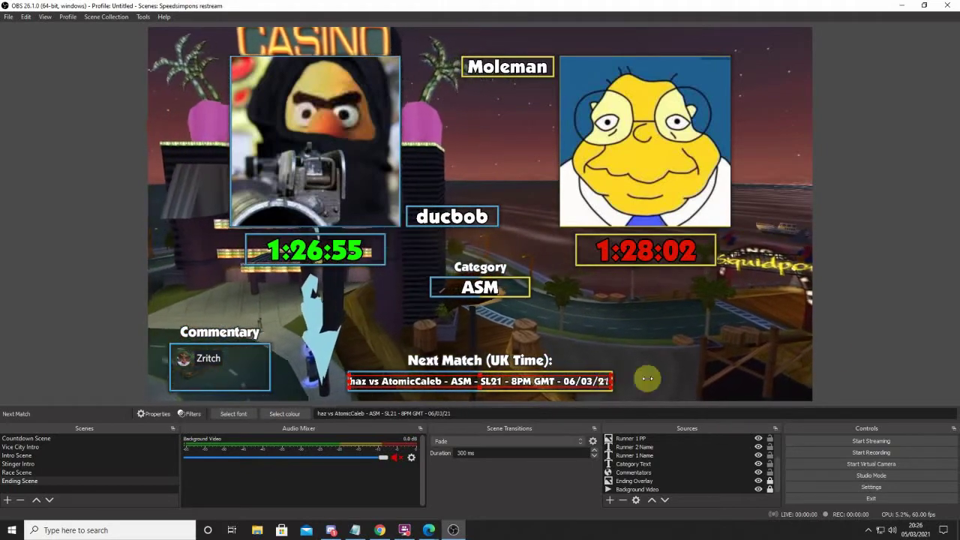
{"action": "left_click", "coordinate": [872, 325]}
{"action": "left_click", "coordinate": [517, 389]}
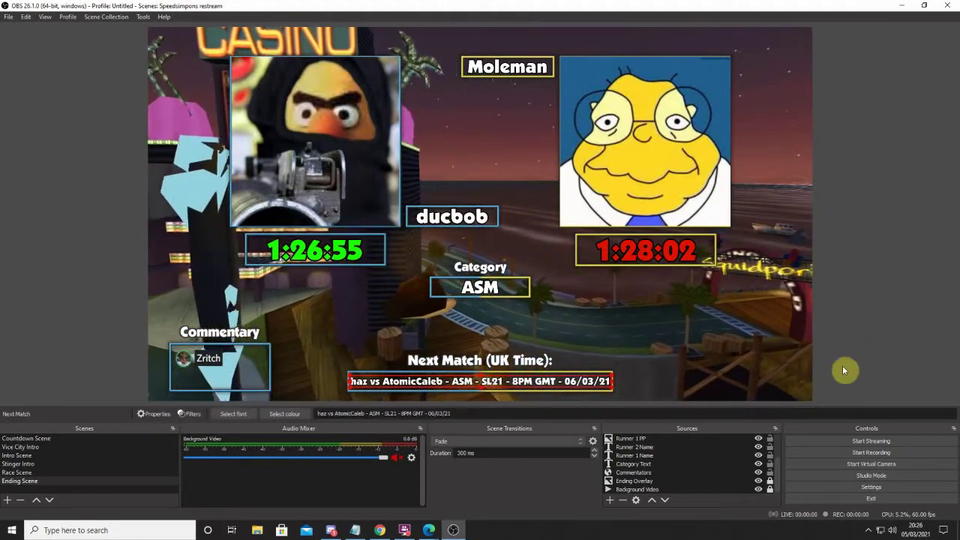
- Copy the Desktop Audio source from the Intro Scene into the Ending Scene
{"action": "left_click", "coordinate": [909, 295]}
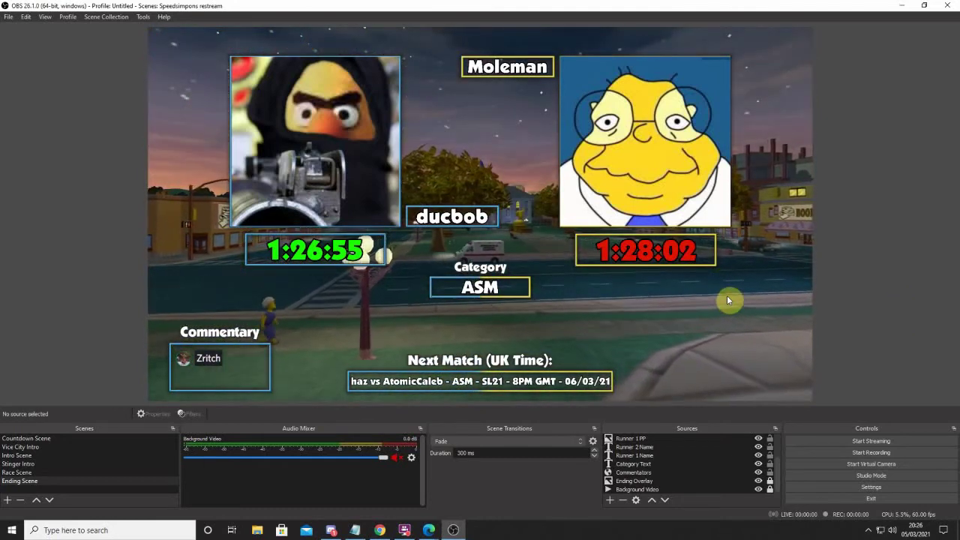
{"action": "left_click", "coordinate": [19, 455]}
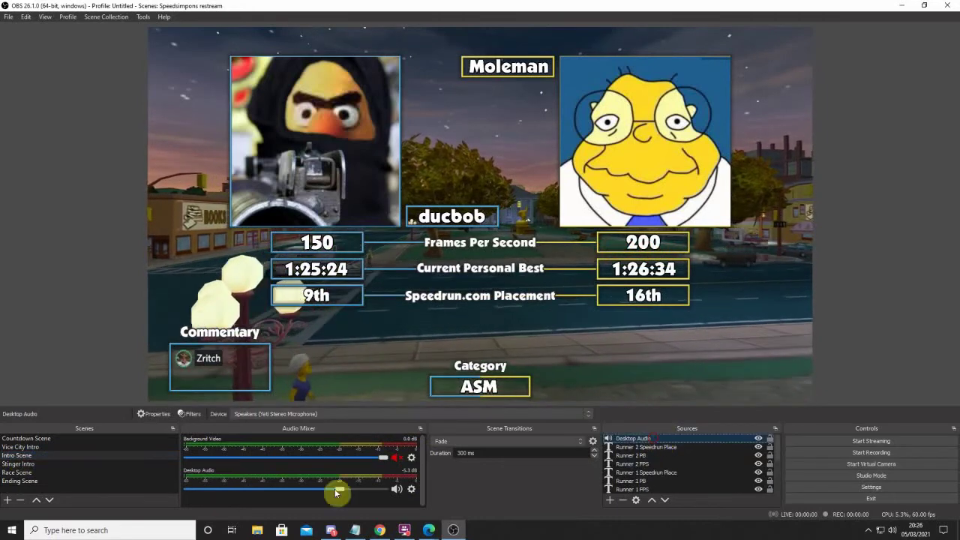
{"action": "left_click", "coordinate": [120, 481]}
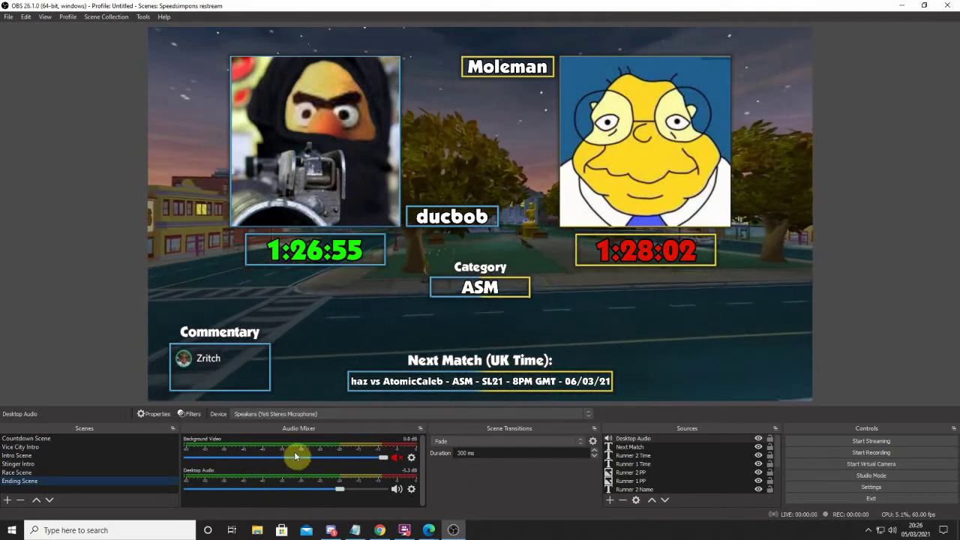
- Create an Audio Input Capture source named "My microphone" in the Intro Scene
{"action": "left_click", "coordinate": [120, 455]}
{"action": "left_click", "coordinate": [610, 499]}
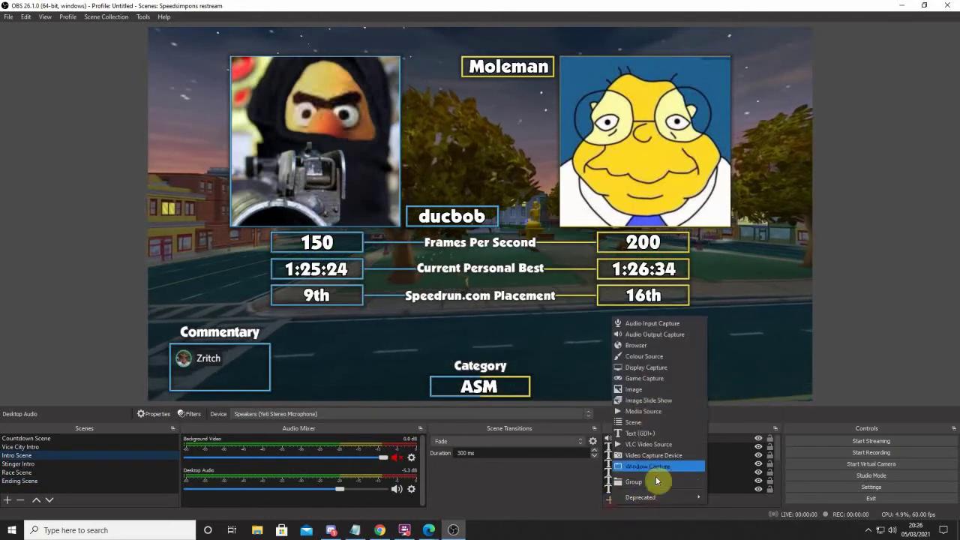
{"action": "left_click", "coordinate": [651, 323]}
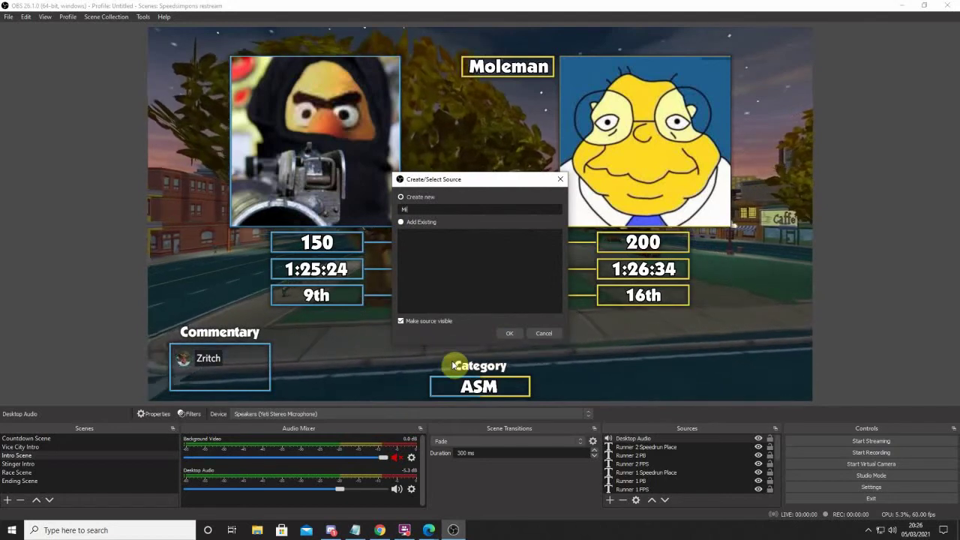
{"action": "type", "text": "Mic"}
{"action": "key", "text": "BackSpace"}
{"action": "key", "text": "BackSpace"}
{"action": "type", "text": "y "}
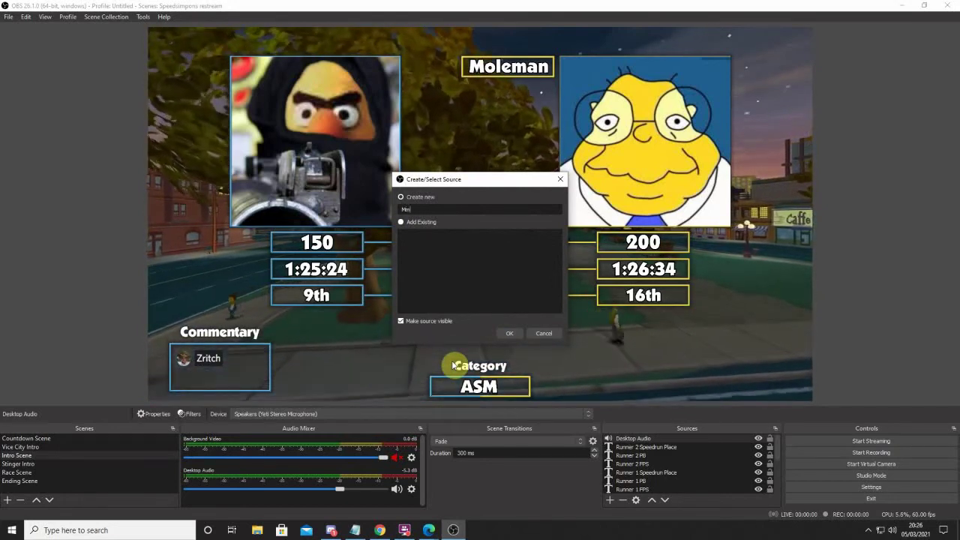
{"action": "type", "text": "microphone"}
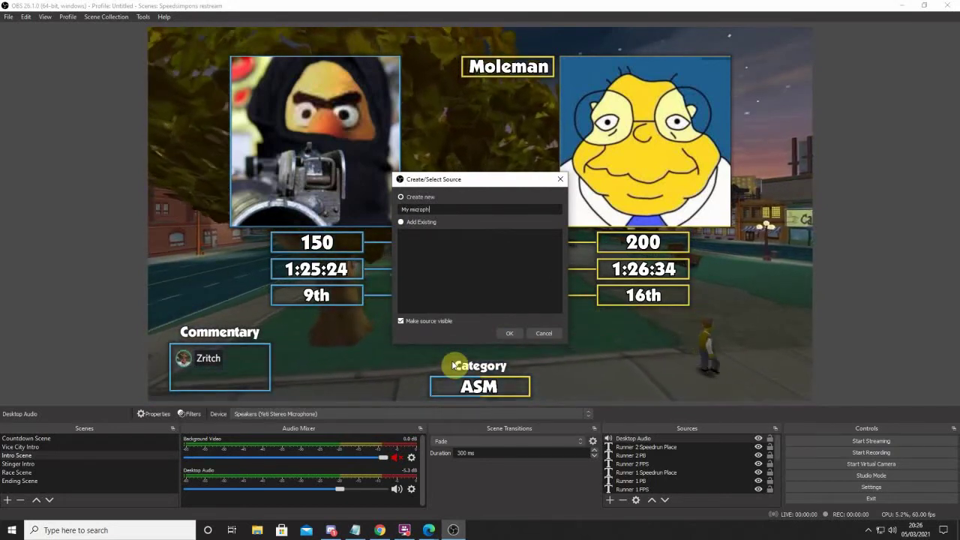
- Set the My microphone device to Microphone (Yeti Stereo Microphone), apply it and check its level in the mixer
{"action": "left_click", "coordinate": [477, 135]}
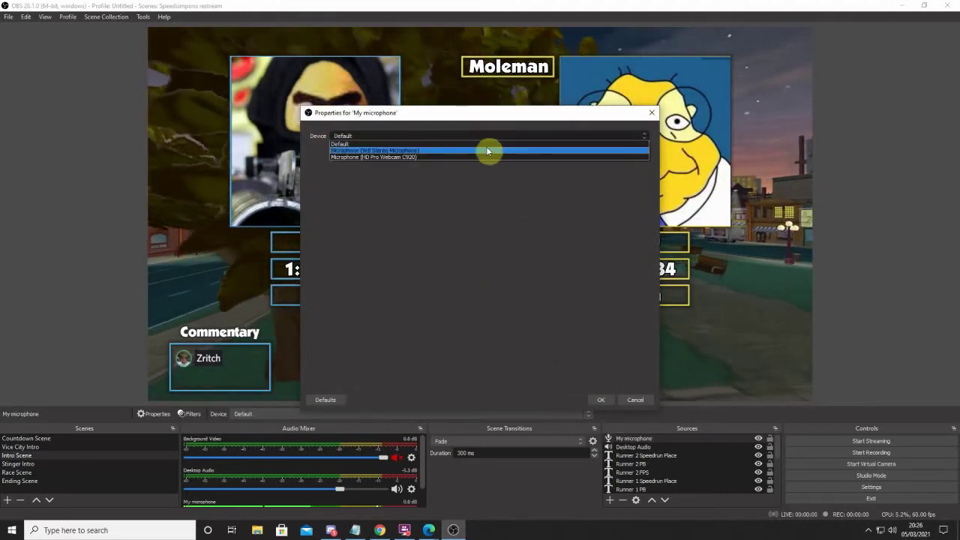
{"action": "left_click", "coordinate": [480, 160]}
{"action": "left_click", "coordinate": [606, 398]}
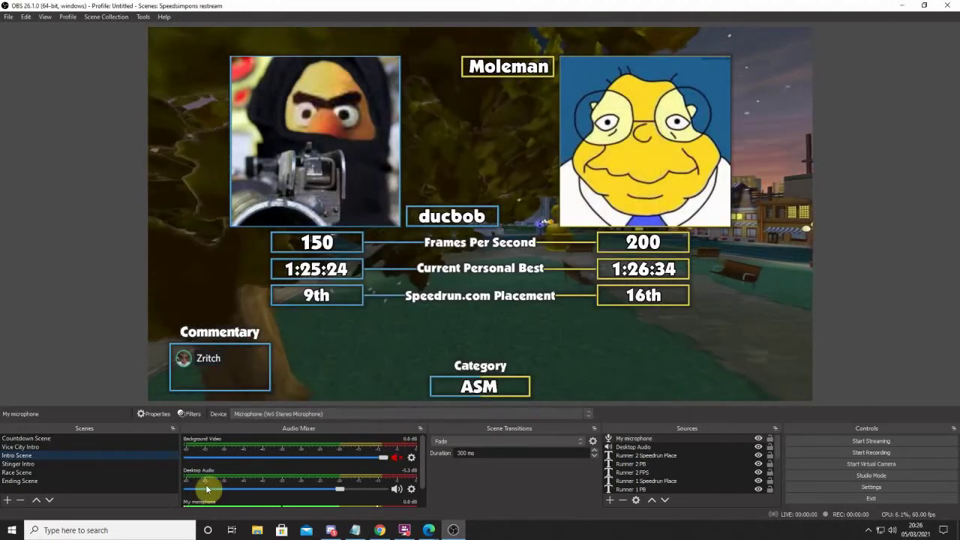
{"action": "scroll", "coordinate": [240, 472], "scroll_direction": "down", "scroll_amount": 2}
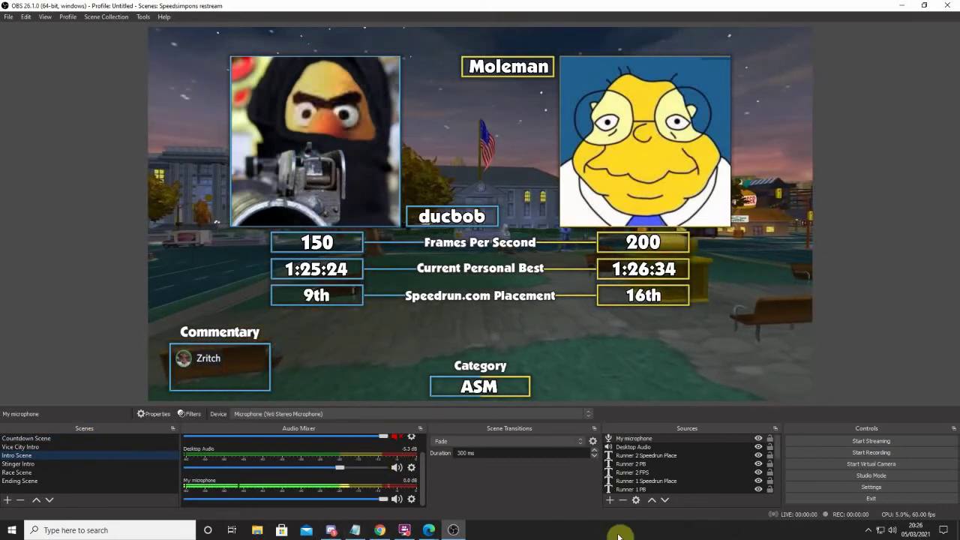
- Move the Runner 1 Name and Runner 1 PP sources below Overlay Intro in the Intro Scene's source order
{"action": "scroll", "coordinate": [656, 464], "scroll_direction": "down", "scroll_amount": 5}
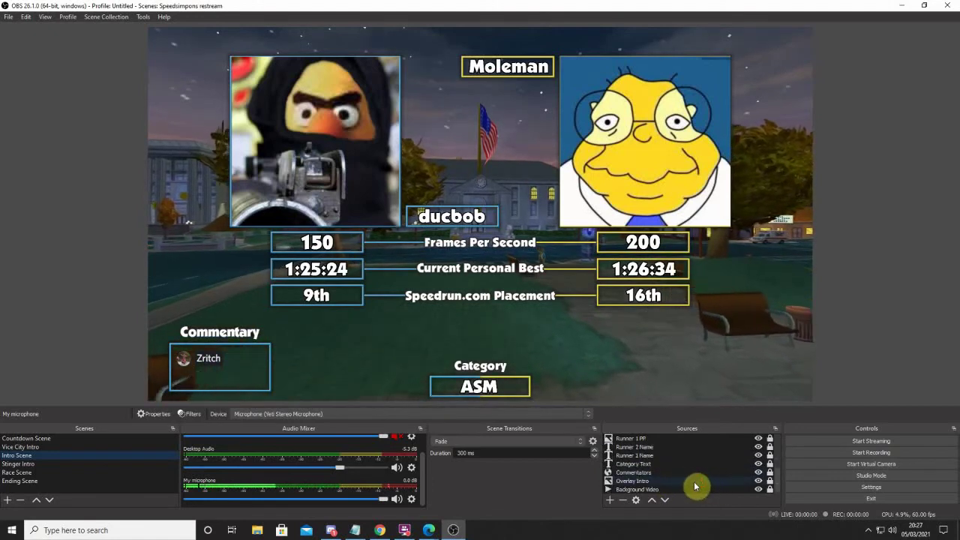
{"action": "left_click", "coordinate": [657, 455]}
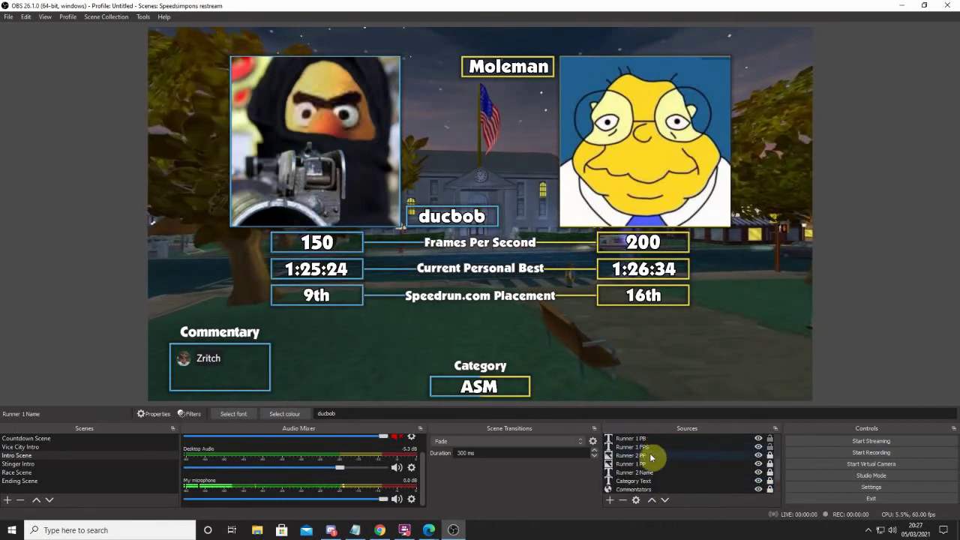
{"action": "left_click", "coordinate": [651, 464]}
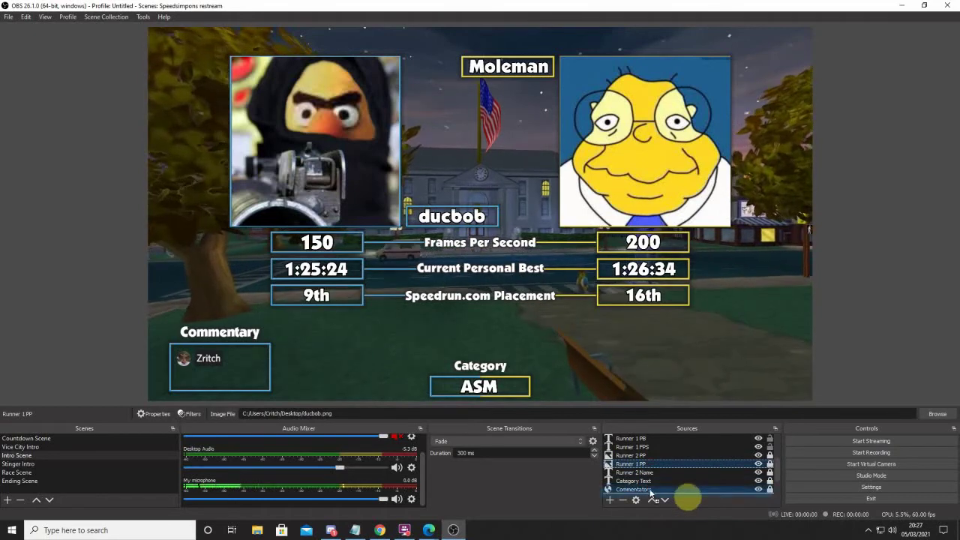
{"action": "scroll", "coordinate": [651, 493], "scroll_direction": "down", "scroll_amount": 1}
{"action": "left_click_drag", "start_coordinate": [651, 484], "coordinate": [651, 483]}
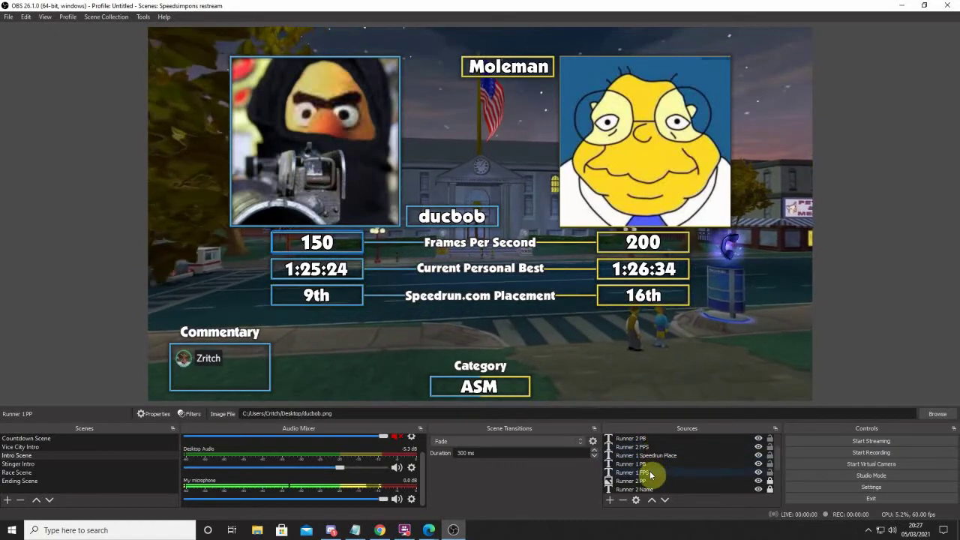
- Place the Runner 2 PP source directly below Overlay Intro in the Intro Scene and clear the selection
{"action": "left_click", "coordinate": [650, 481]}
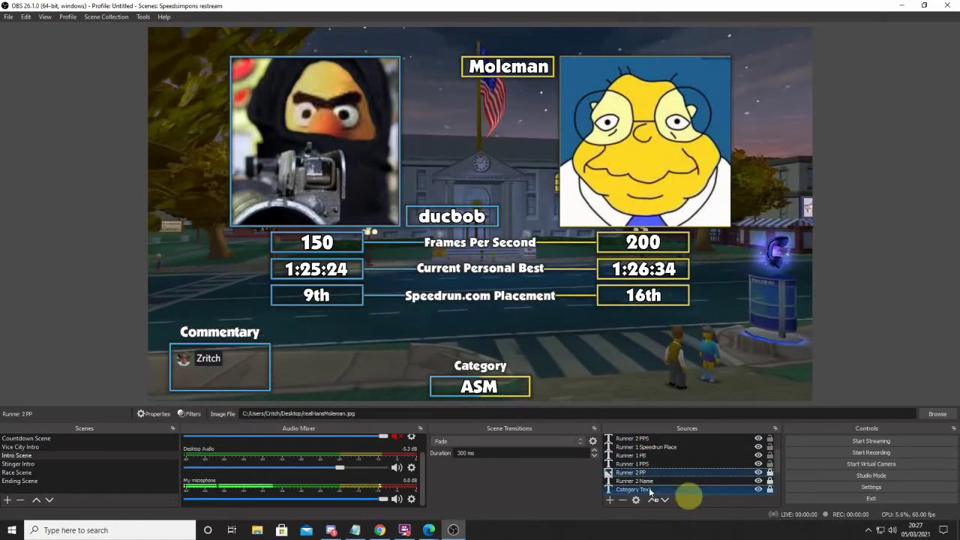
{"action": "scroll", "coordinate": [660, 488], "scroll_direction": "down", "scroll_amount": 1}
{"action": "left_click_drag", "start_coordinate": [654, 491], "coordinate": [653, 492]}
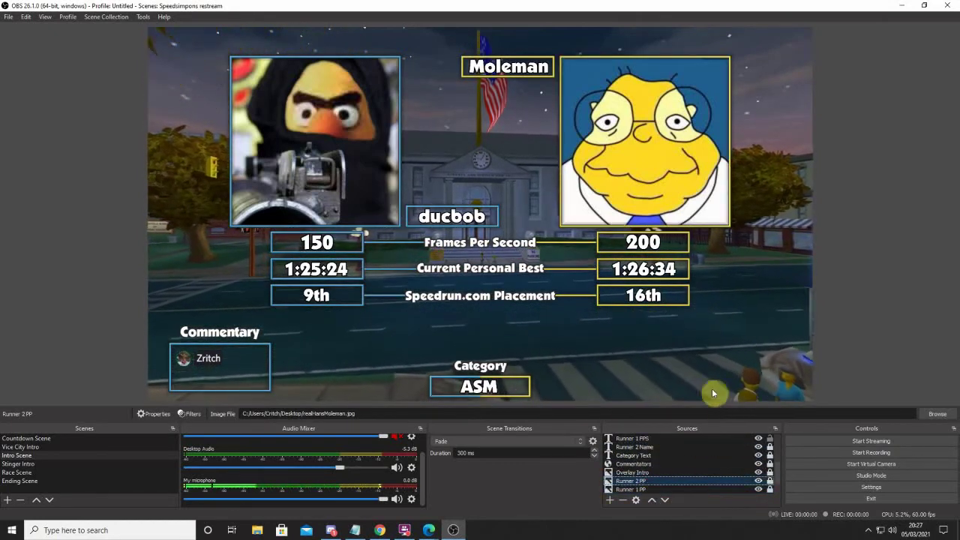
{"action": "left_click", "coordinate": [861, 315]}
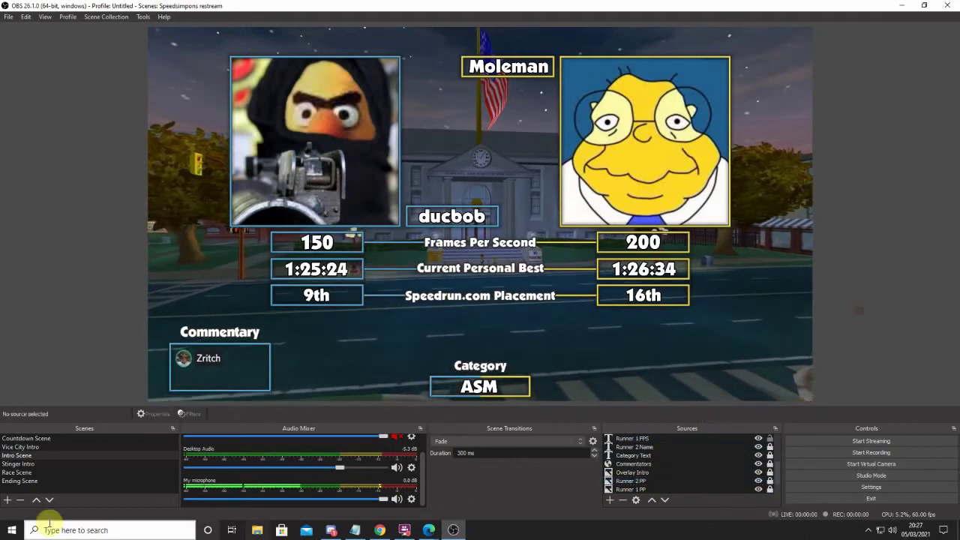
- Move the Runner 1 PP source between Ending Overlay and Background Video in the Ending Scene
{"action": "left_click", "coordinate": [120, 473]}
{"action": "left_click", "coordinate": [124, 481]}
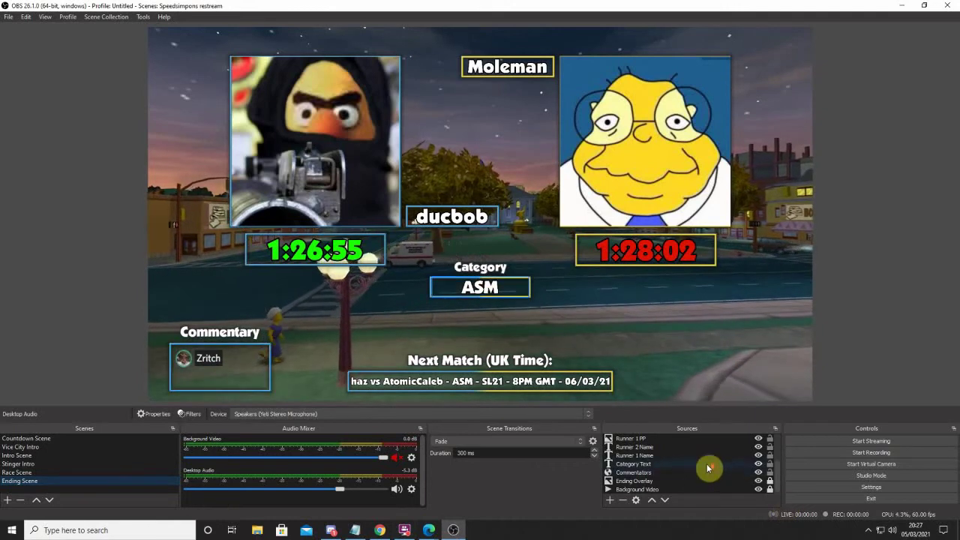
{"action": "left_click", "coordinate": [675, 464]}
{"action": "scroll", "coordinate": [671, 485], "scroll_direction": "down", "scroll_amount": 1}
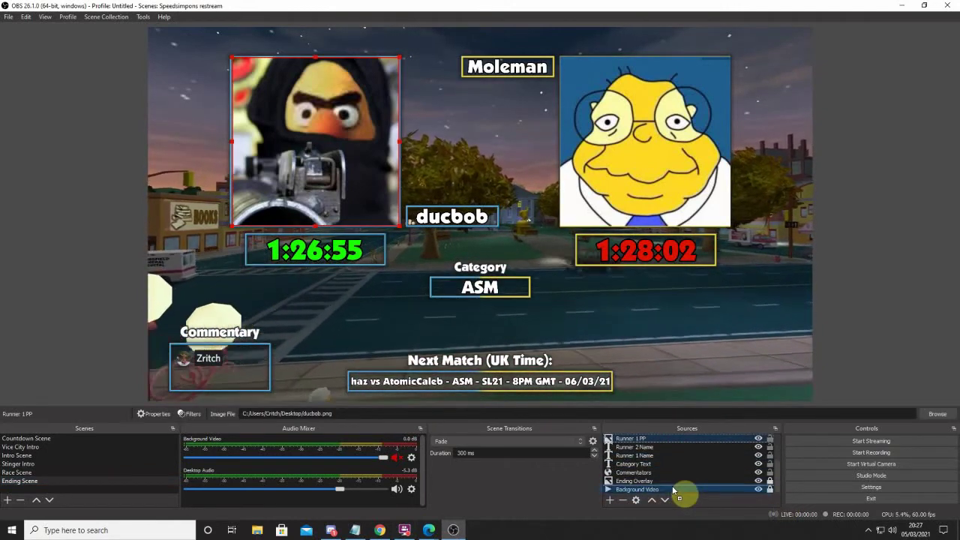
- Move Runner 2 PP just above Background Video and bring Ending Overlay to the front of the Ending Scene's source order
{"action": "scroll", "coordinate": [673, 486], "scroll_direction": "up", "scroll_amount": 2}
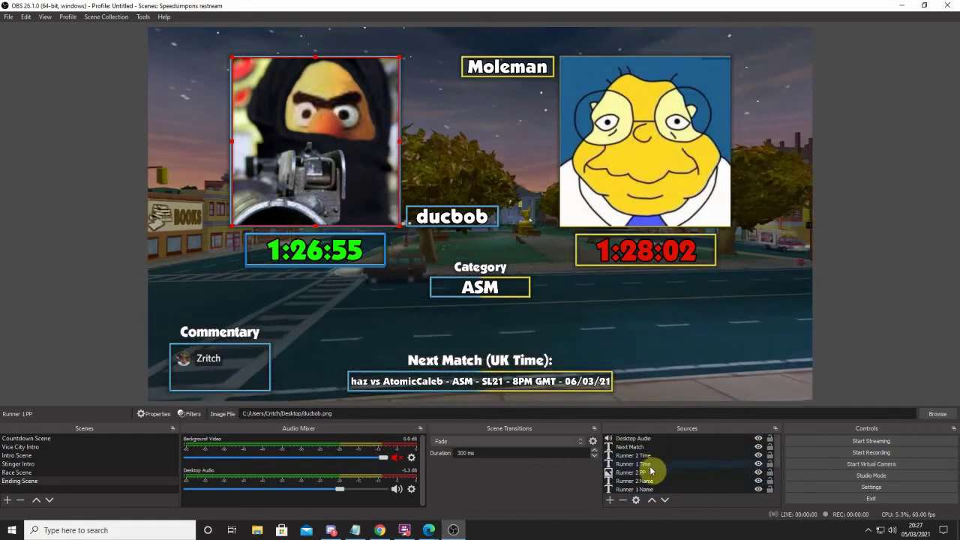
{"action": "left_click", "coordinate": [651, 472]}
{"action": "scroll", "coordinate": [651, 488], "scroll_direction": "down", "scroll_amount": 2}
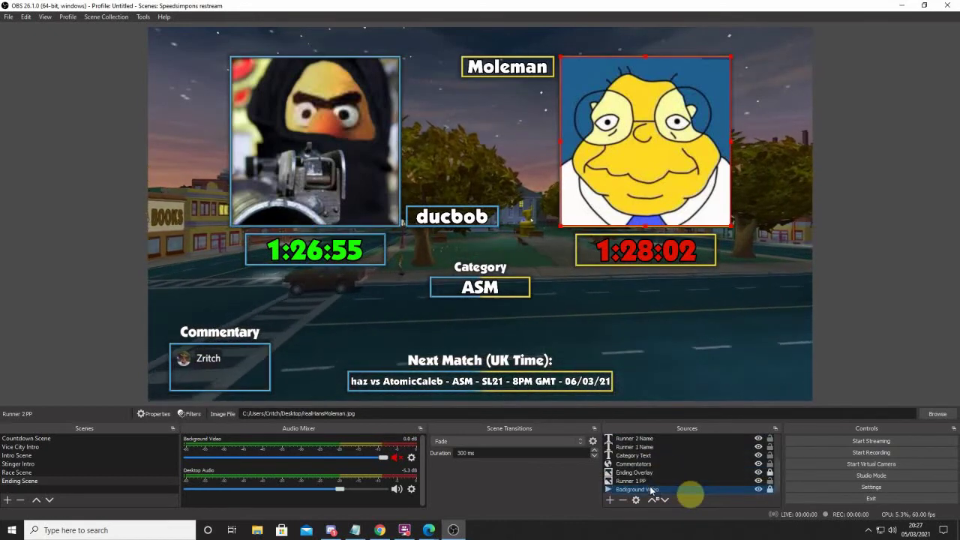
{"action": "left_click_drag", "start_coordinate": [651, 486], "coordinate": [657, 487]}
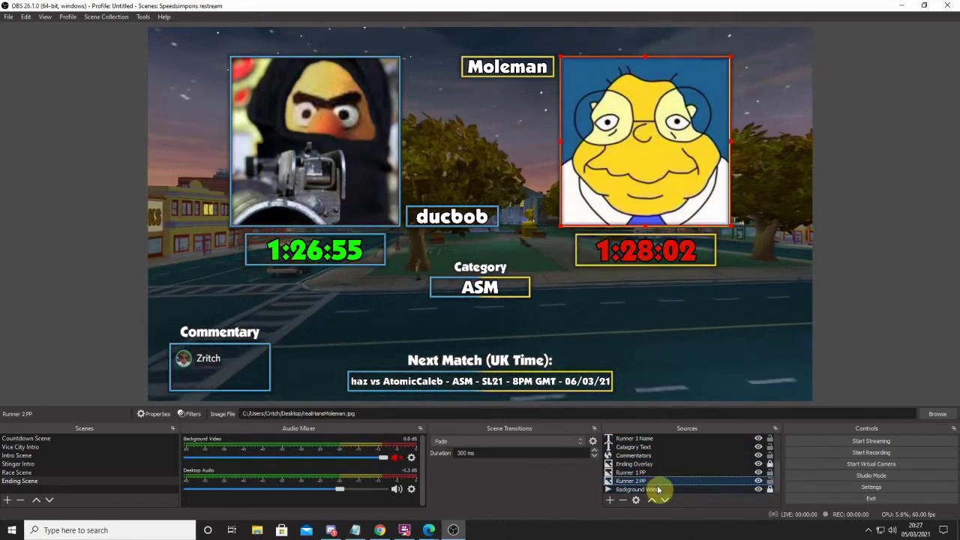
{"action": "left_click", "coordinate": [644, 464]}
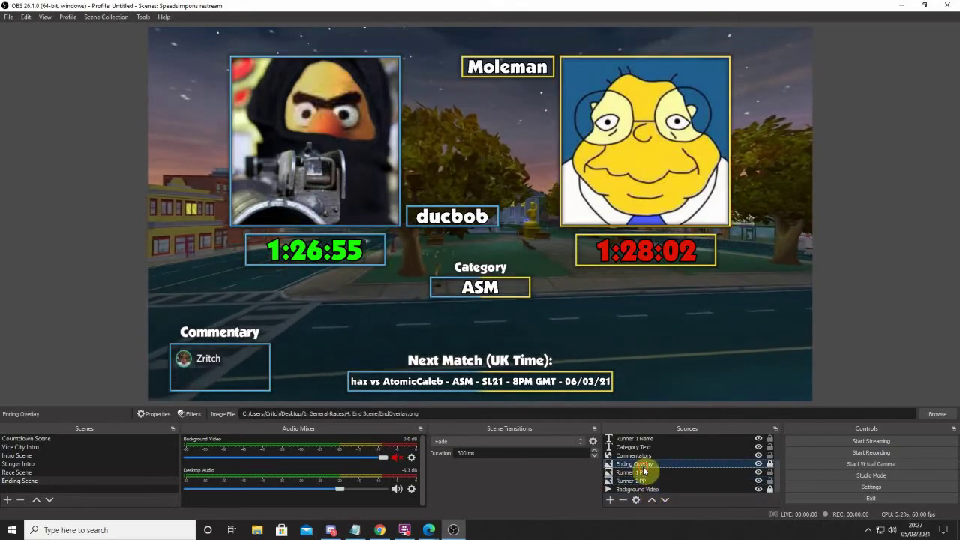
{"action": "scroll", "coordinate": [643, 450], "scroll_direction": "up", "scroll_amount": 2}
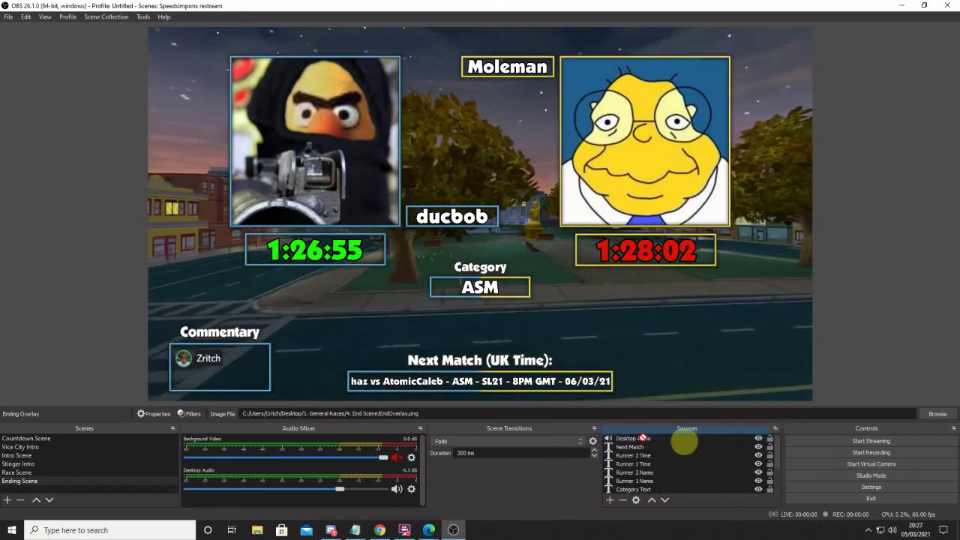
- Bring the Overlay Race source to the front of the Race Scene's source order
{"action": "left_click", "coordinate": [33, 472]}
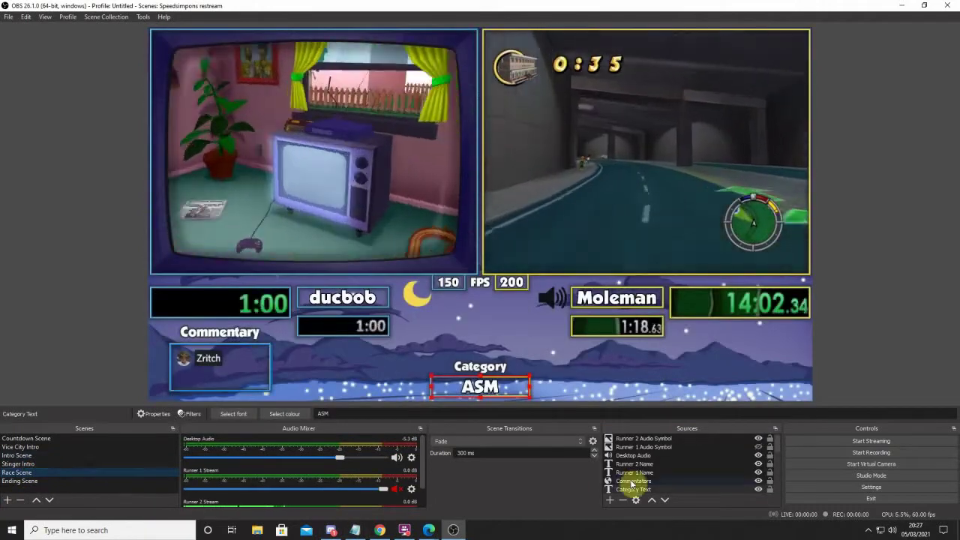
{"action": "scroll", "coordinate": [664, 489], "scroll_direction": "down", "scroll_amount": 3}
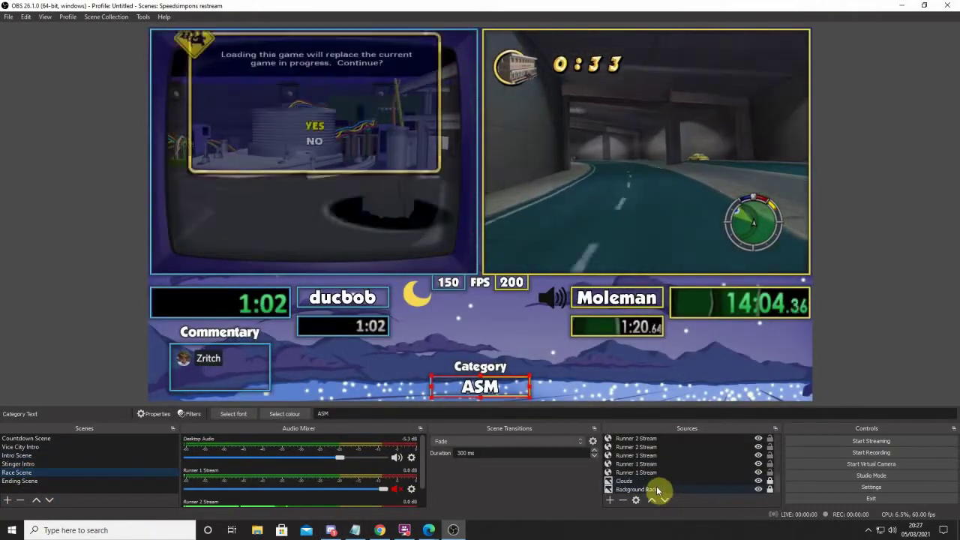
{"action": "scroll", "coordinate": [664, 480], "scroll_direction": "up", "scroll_amount": 3}
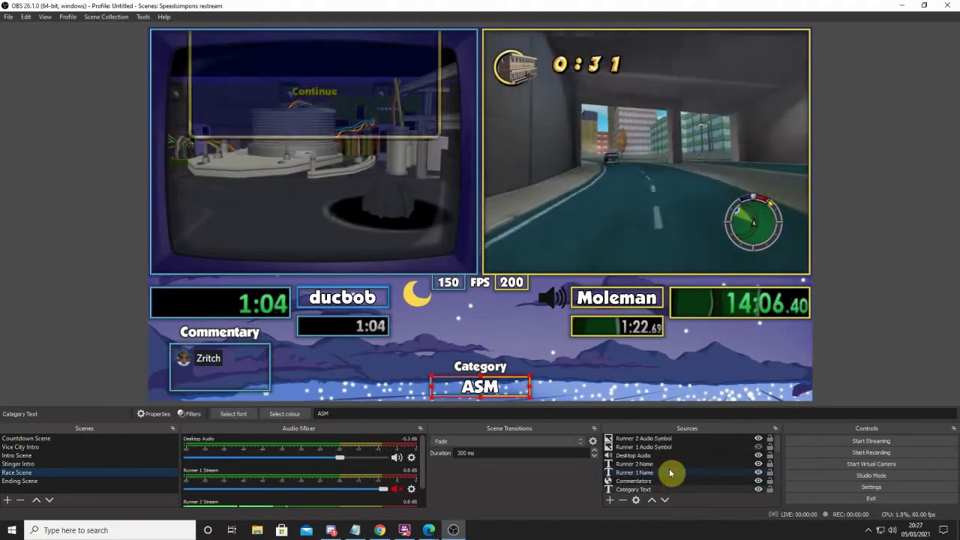
{"action": "scroll", "coordinate": [670, 473], "scroll_direction": "down", "scroll_amount": 3}
{"action": "left_click", "coordinate": [681, 450]}
{"action": "scroll", "coordinate": [660, 446], "scroll_direction": "up", "scroll_amount": 2}
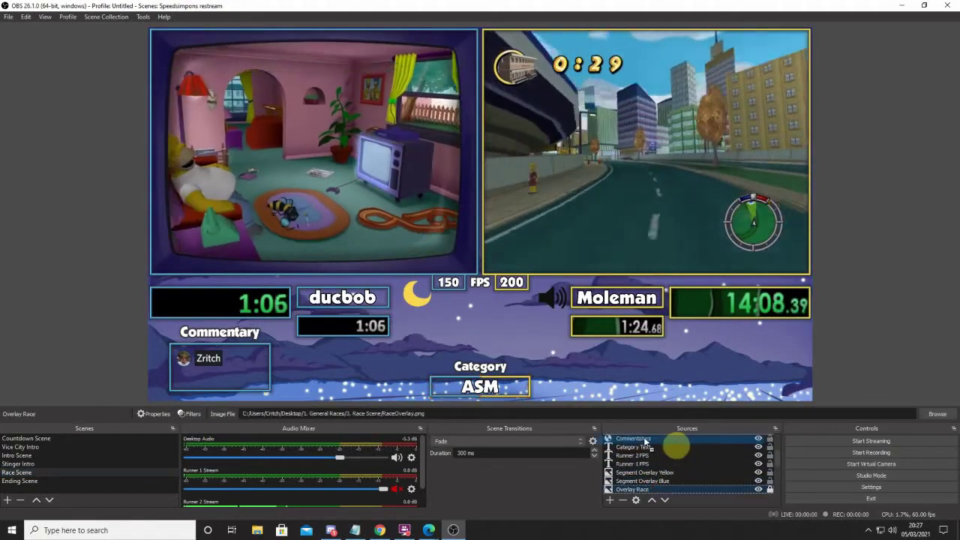
{"action": "left_click_drag", "start_coordinate": [645, 441], "coordinate": [662, 407]}
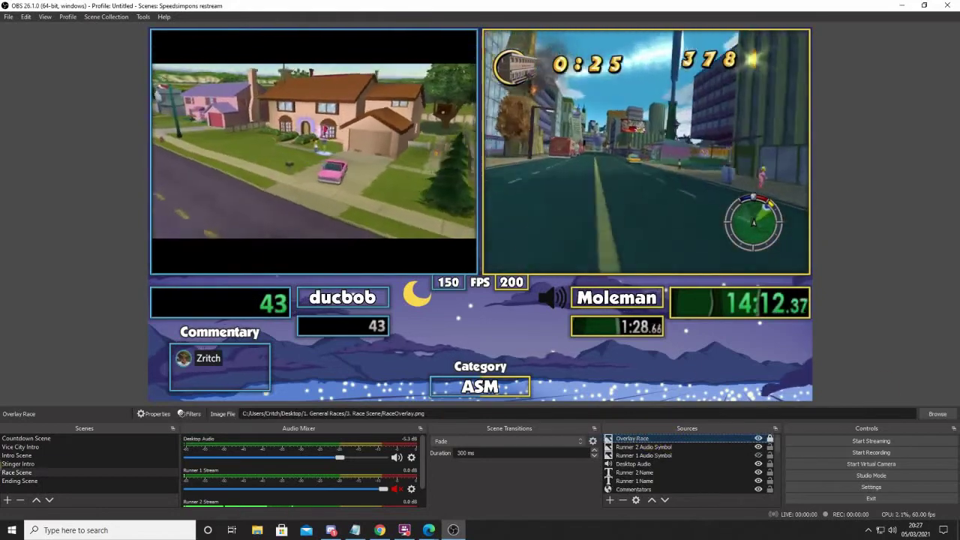
- Bring the Overlay Intro source to the front of the Intro Scene's source order
{"action": "left_click", "coordinate": [58, 456]}
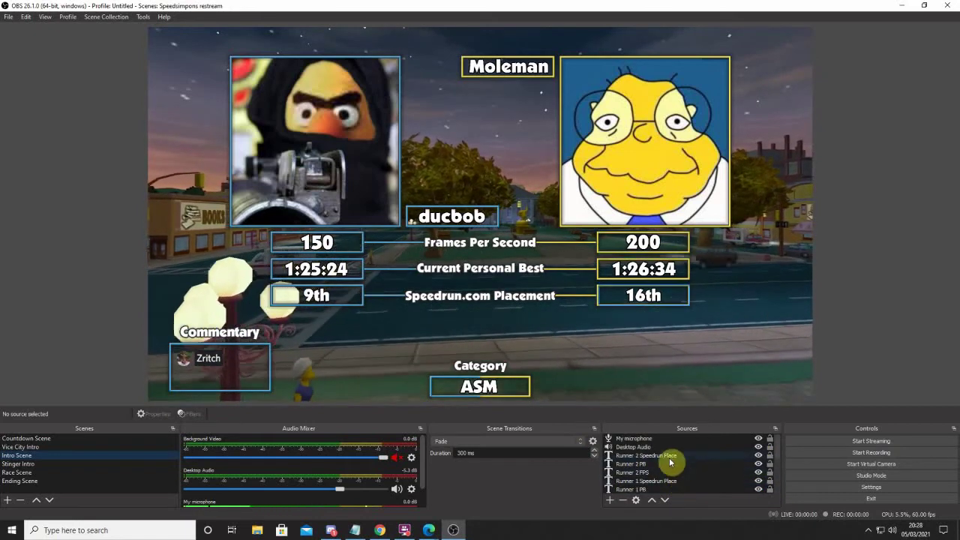
{"action": "scroll", "coordinate": [671, 468], "scroll_direction": "down", "scroll_amount": 5}
{"action": "left_click", "coordinate": [649, 457]}
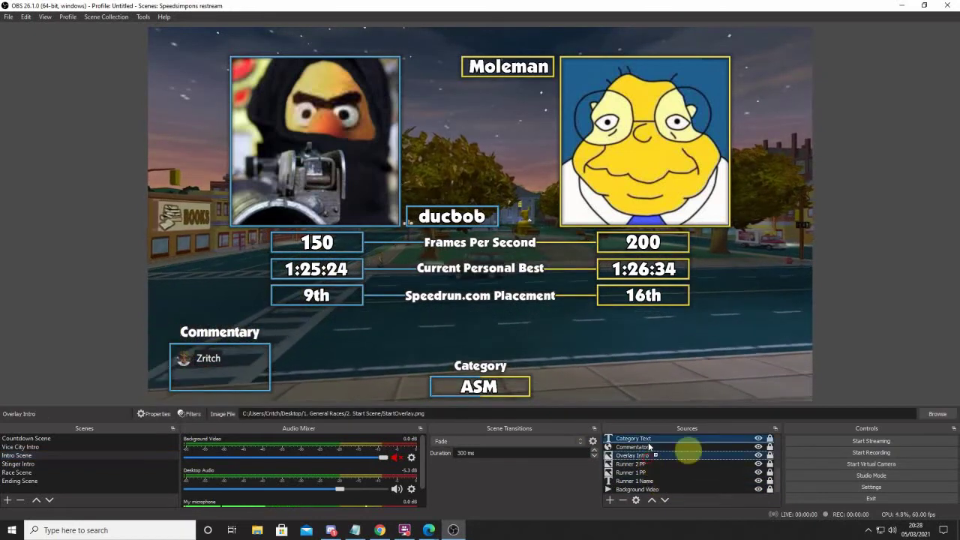
{"action": "scroll", "coordinate": [659, 449], "scroll_direction": "up", "scroll_amount": 5}
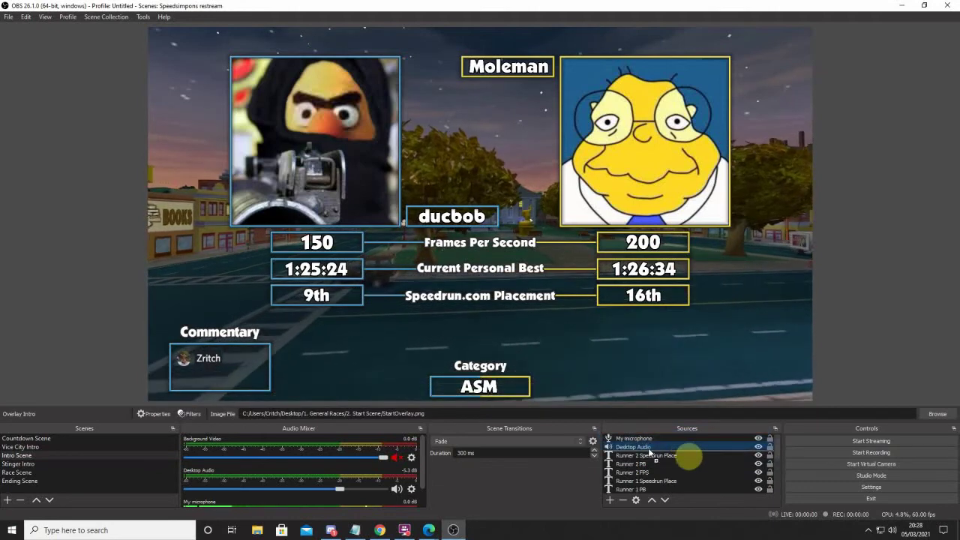
- Switch to the Countdown Scene, clear the source selection and enable Studio Mode
{"action": "left_click", "coordinate": [65, 440]}
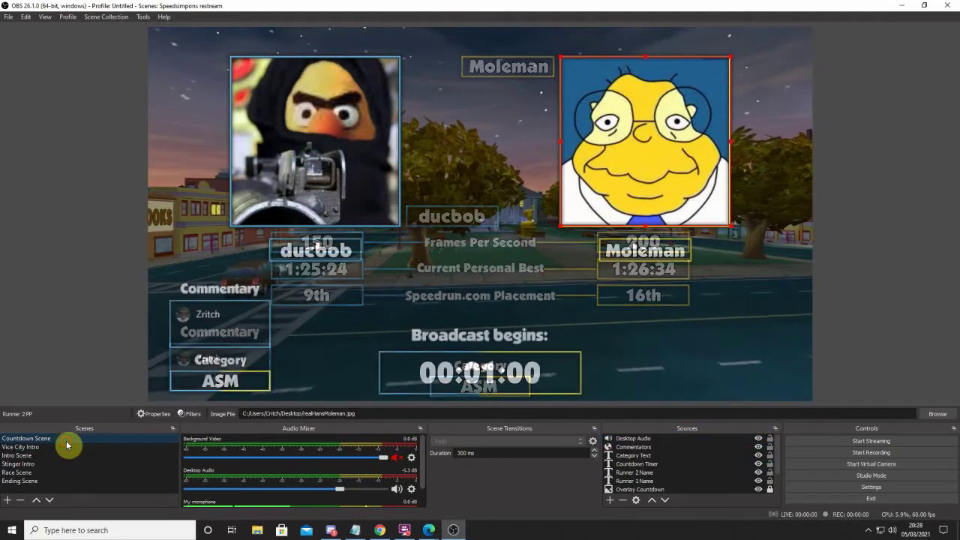
{"action": "left_click", "coordinate": [857, 348]}
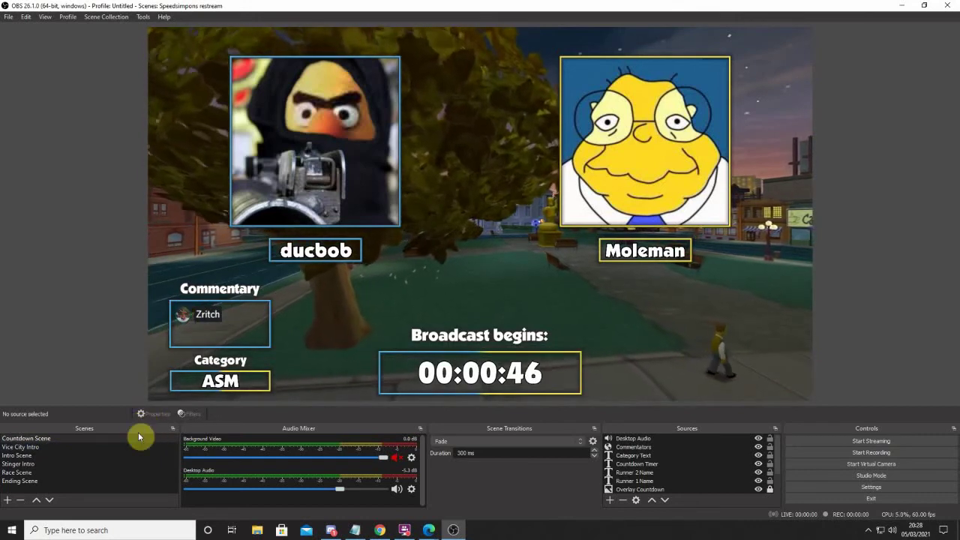
{"action": "left_click", "coordinate": [871, 475]}
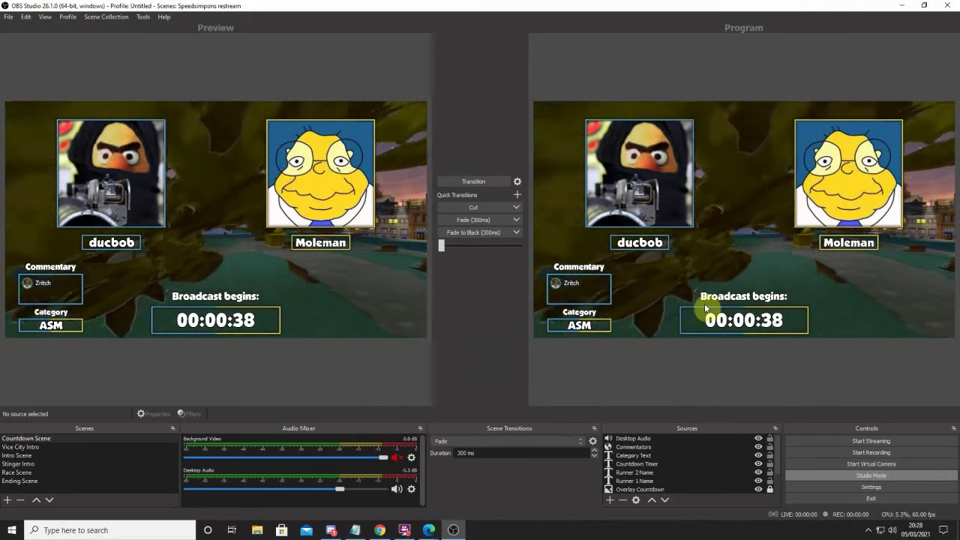
- Switch to the Chrome browser and move its window off this screen
{"action": "left_click", "coordinate": [380, 530]}
{"action": "left_click_drag", "start_coordinate": [618, 100], "coordinate": [619, 74]}
{"action": "left_click_drag", "start_coordinate": [691, 73], "coordinate": [959, 74]}
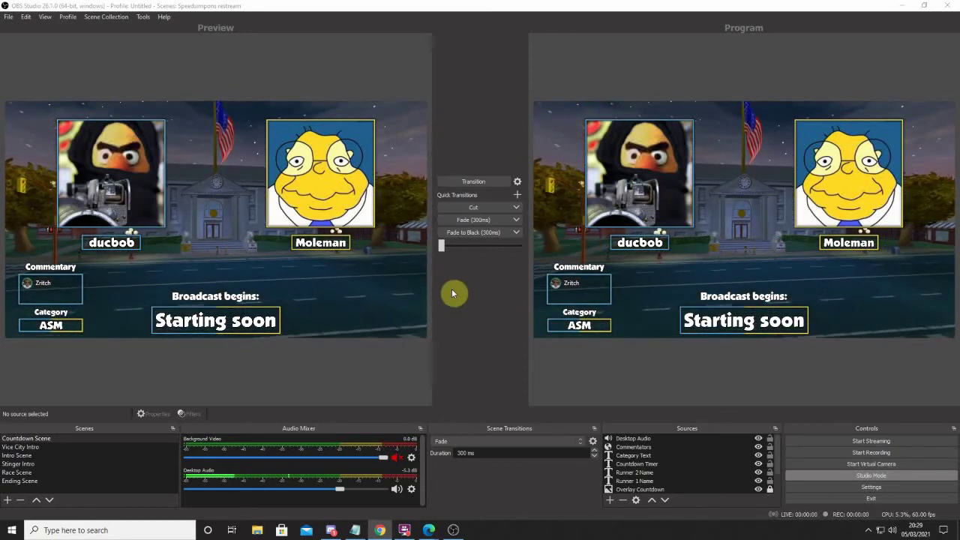
- Put the Vice City Intro scene live, skip its video to near the end, and transition to the Intro Scene
{"action": "left_click", "coordinate": [75, 447]}
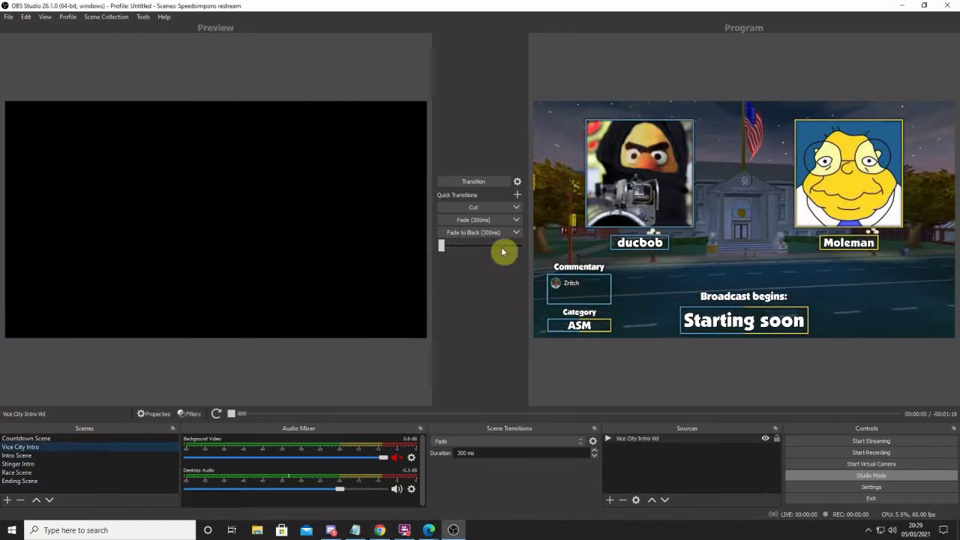
{"action": "left_click", "coordinate": [480, 183]}
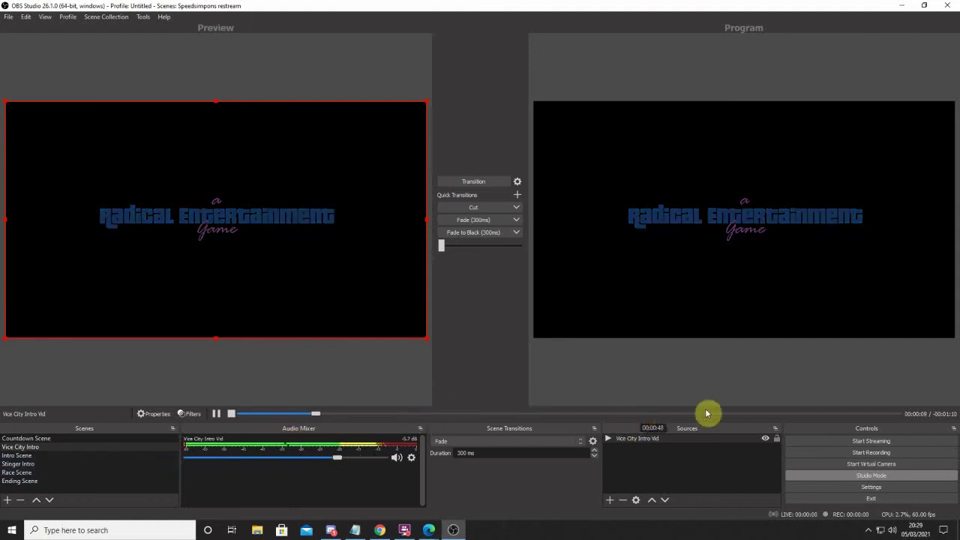
{"action": "left_click", "coordinate": [886, 413]}
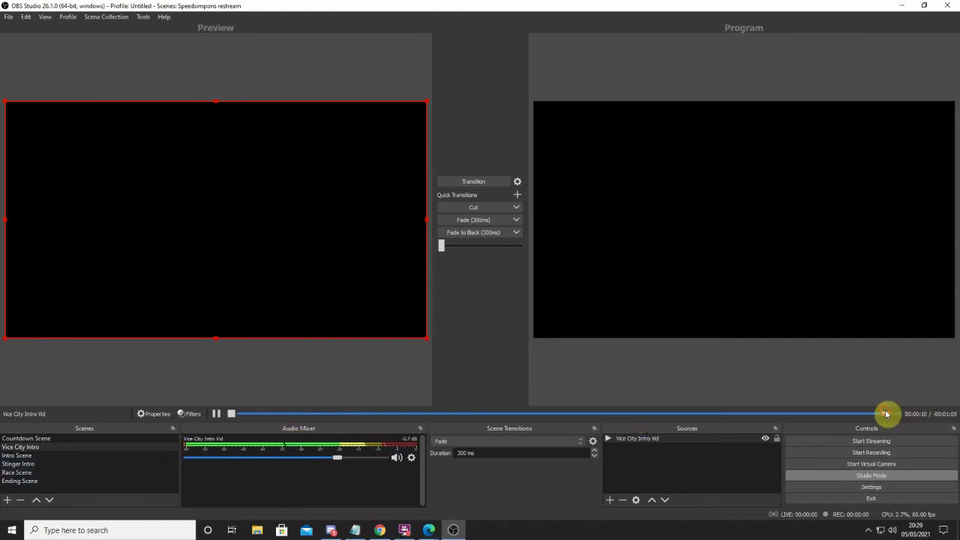
{"action": "left_click", "coordinate": [95, 457]}
{"action": "left_click", "coordinate": [487, 181]}
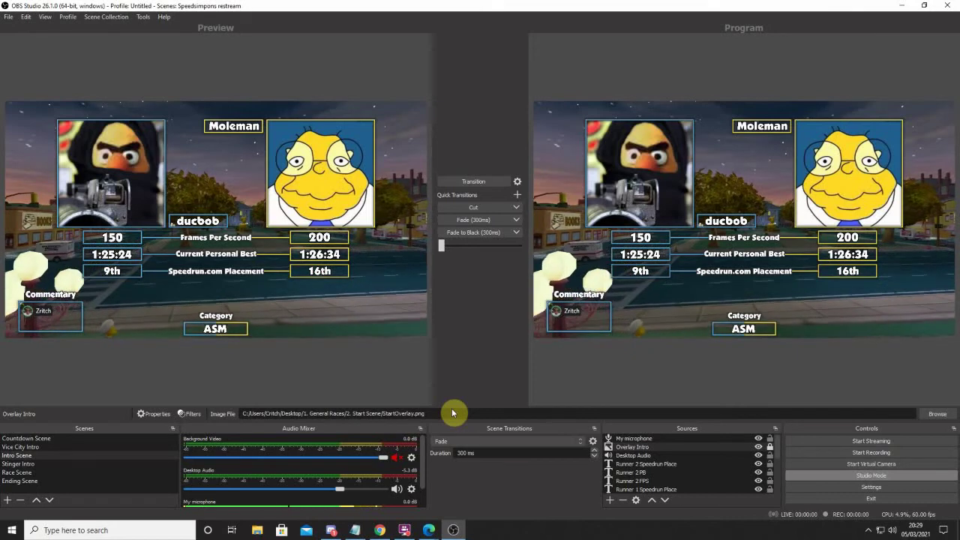
{"action": "left_click", "coordinate": [63, 474]}
{"action": "left_click", "coordinate": [459, 183]}
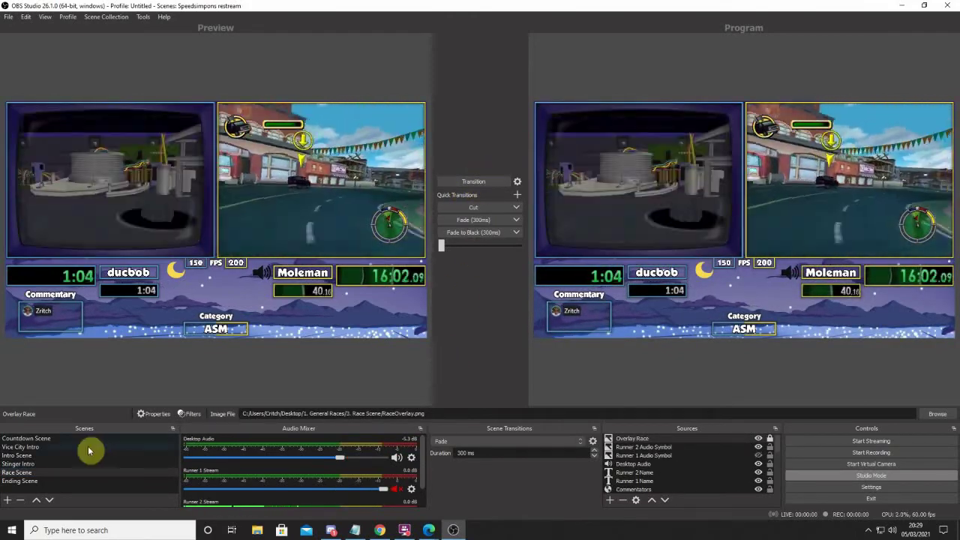
{"action": "left_click", "coordinate": [42, 464]}
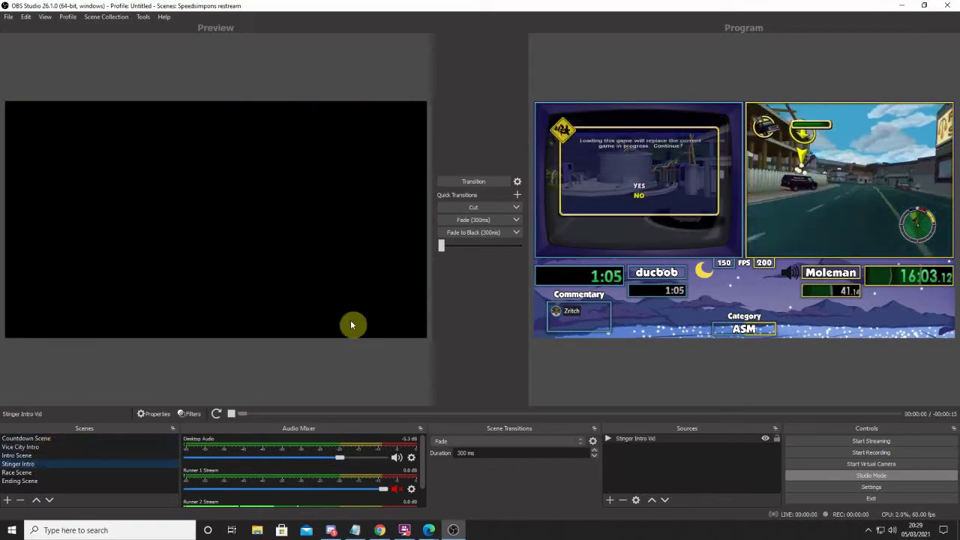
{"action": "left_click", "coordinate": [43, 455]}
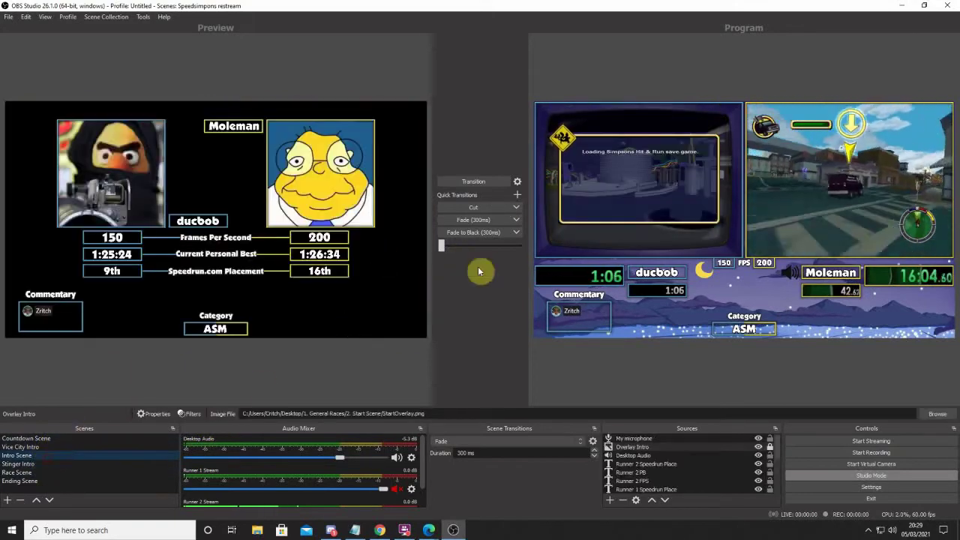
{"action": "left_click", "coordinate": [478, 186]}
- Put the Stinger Intro scene live and follow it with a transition to the Race Scene
{"action": "left_click", "coordinate": [21, 463]}
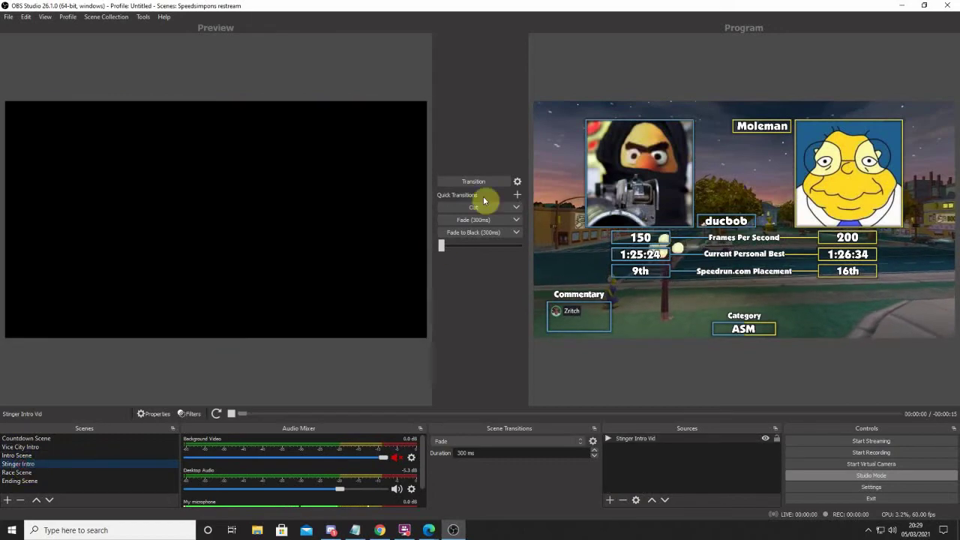
{"action": "left_click", "coordinate": [473, 183]}
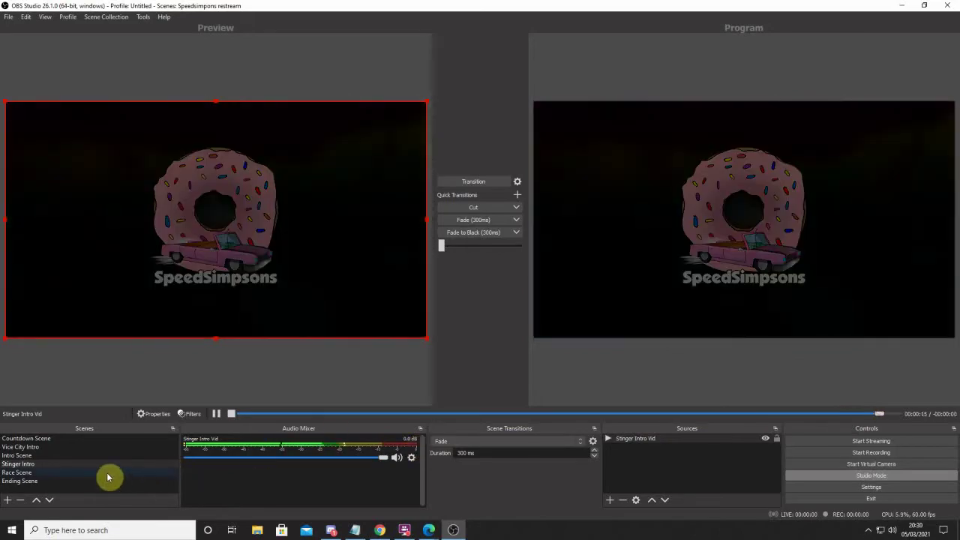
{"action": "left_click", "coordinate": [120, 473]}
{"action": "left_click", "coordinate": [465, 184]}
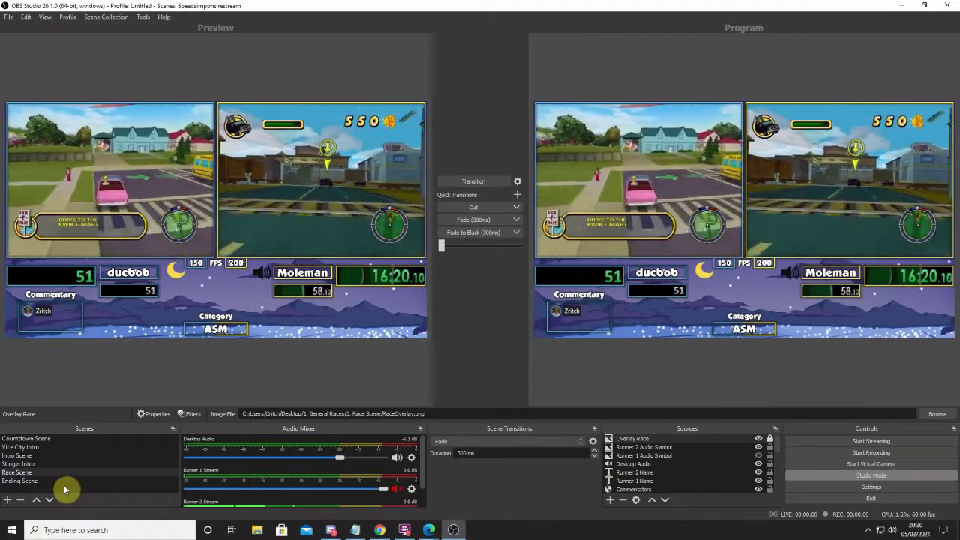
- Preview the Ending Scene and set the text of its Runner 1 Time source to 1:27:55
{"action": "left_click", "coordinate": [56, 482]}
{"action": "left_click", "coordinate": [130, 246]}
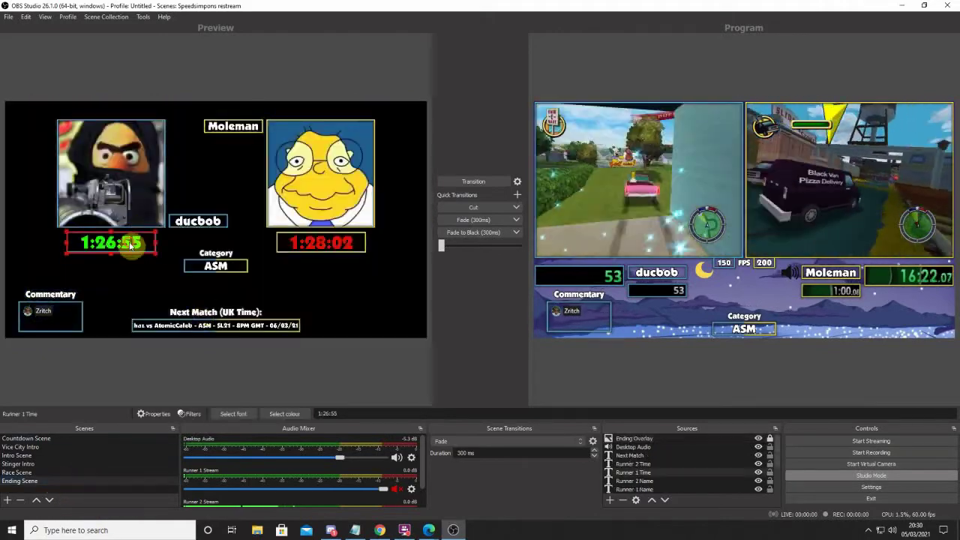
{"action": "double_click", "coordinate": [657, 472]}
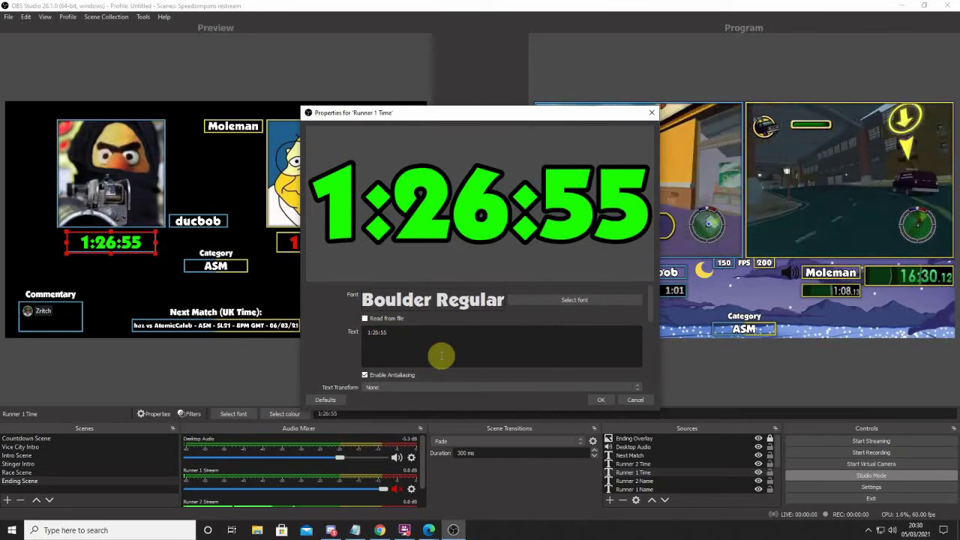
{"action": "key", "text": "BackSpace"}
{"action": "type", "text": "6"}
{"action": "key", "text": "BackSpace"}
{"action": "type", "text": "7"}
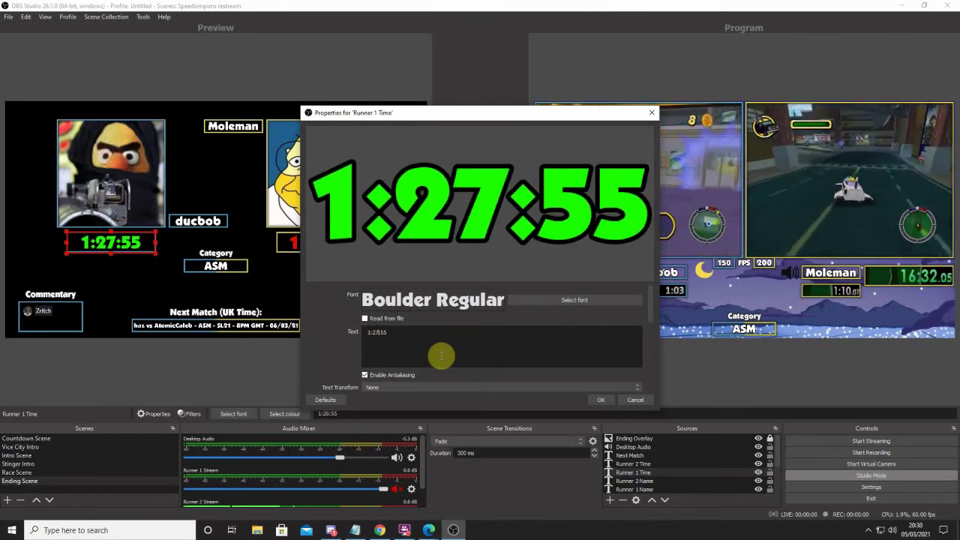
{"action": "left_click", "coordinate": [600, 400]}
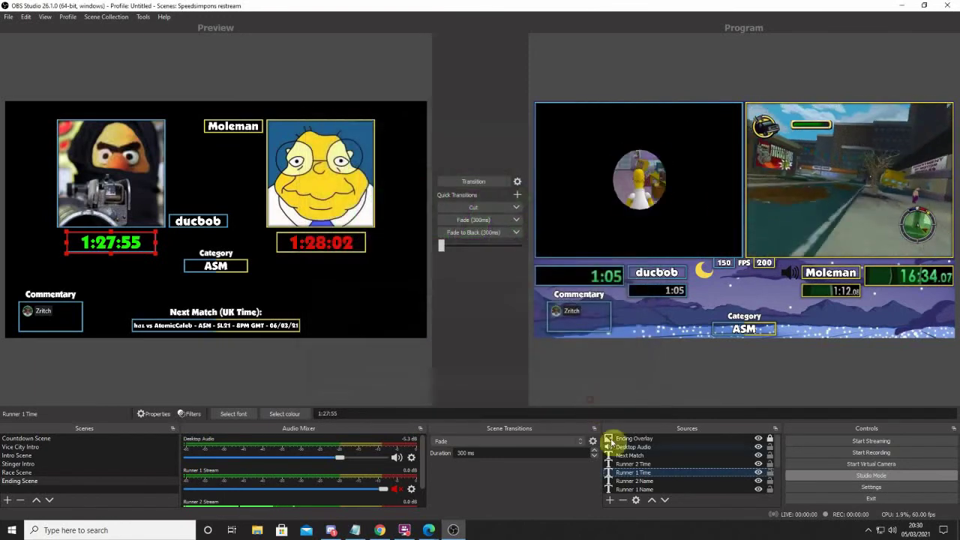
- Set the text of the Ending Scene's Runner 2 Time source to 1:29:02
{"action": "double_click", "coordinate": [630, 463]}
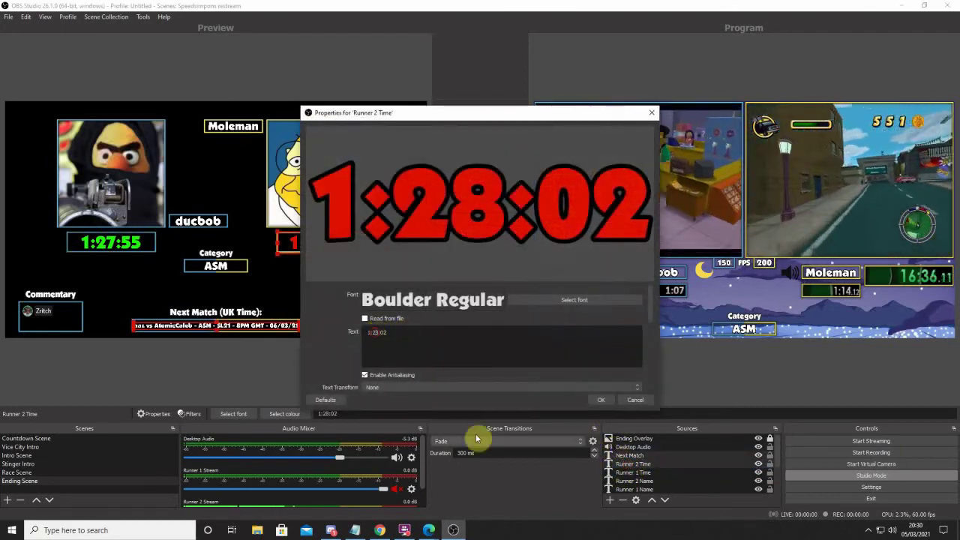
{"action": "key", "text": "BackSpace"}
{"action": "type", "text": "9"}
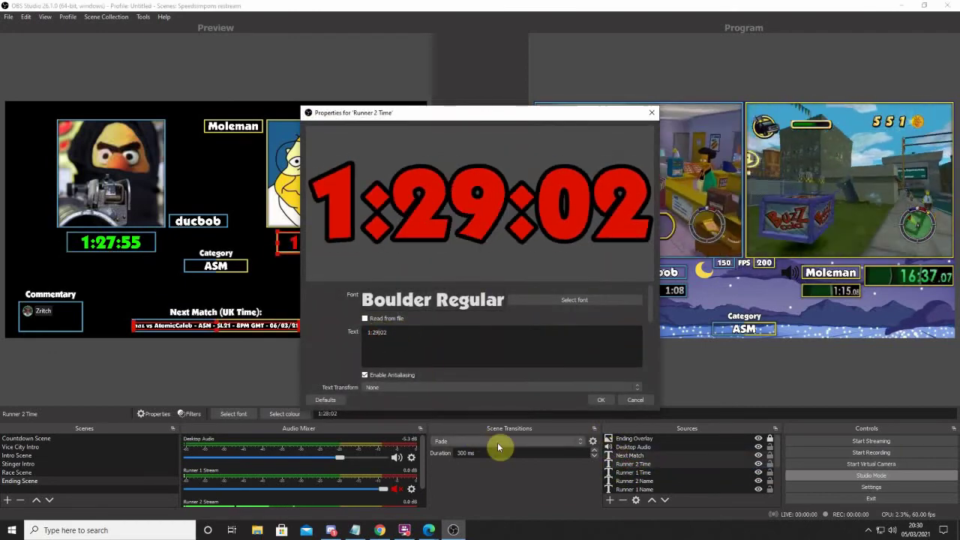
{"action": "left_click", "coordinate": [604, 399]}
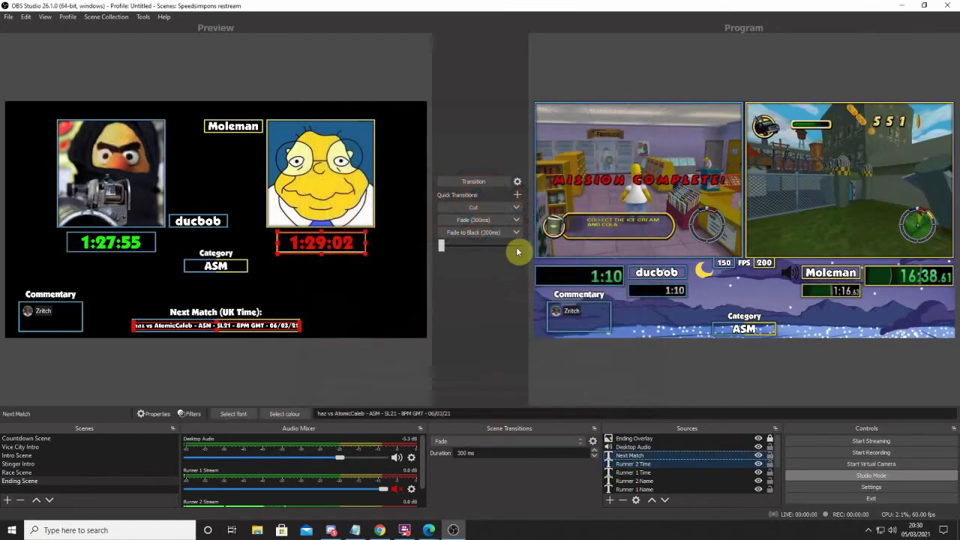
- Transition the program output to the Ending Scene and close with the Stinger Intro scene
{"action": "left_click", "coordinate": [466, 187]}
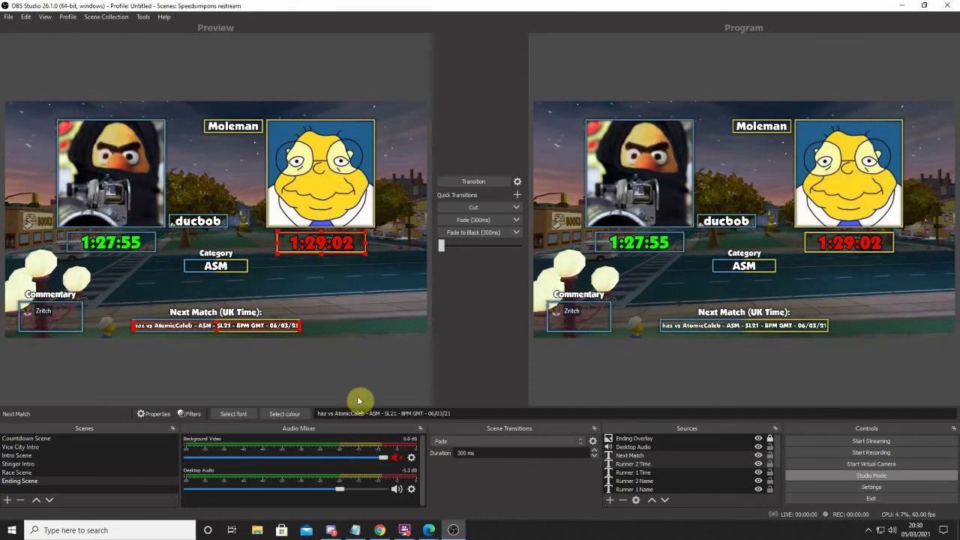
{"action": "left_click", "coordinate": [64, 464]}
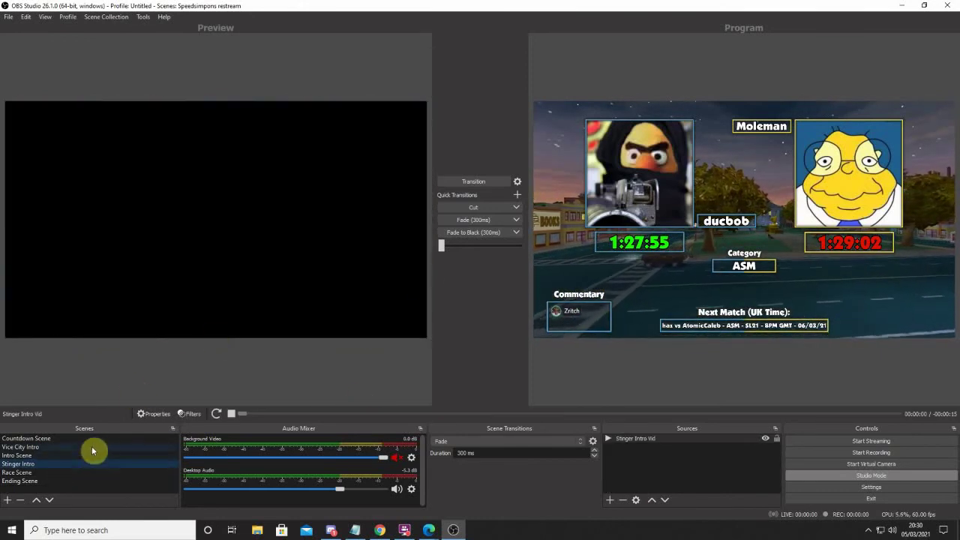
{"action": "left_click", "coordinate": [476, 184]}
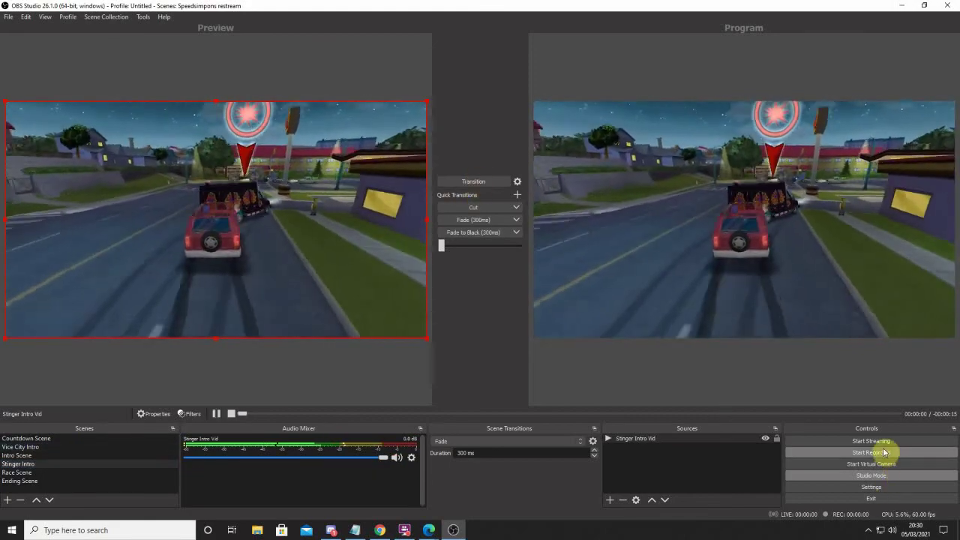